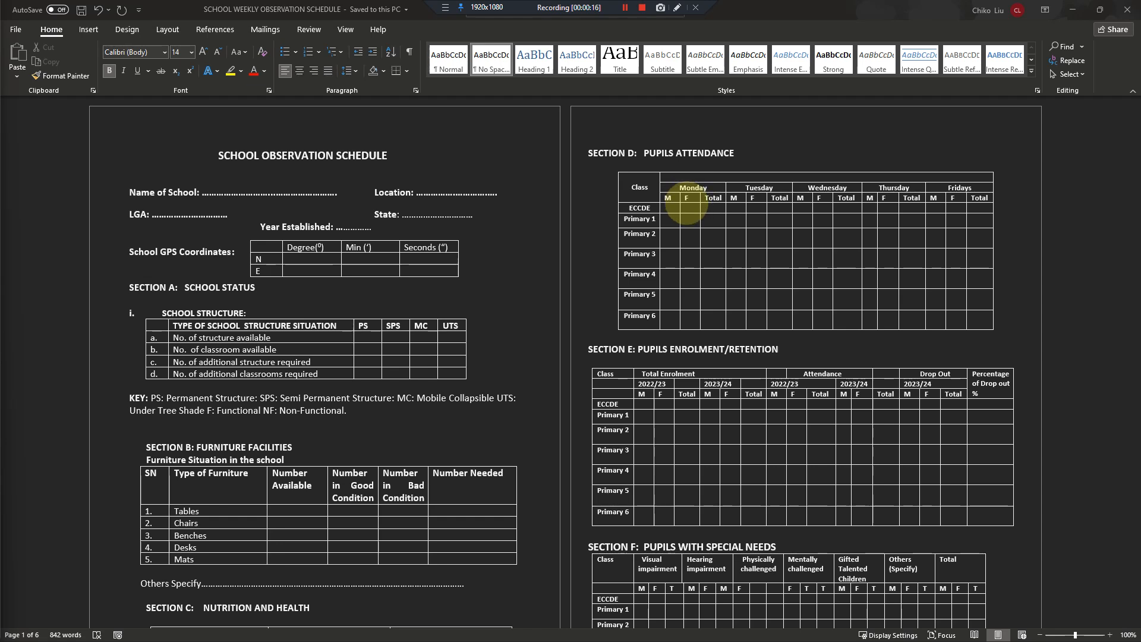
- Review the sections, tables and questions across the pages of the School Observation Schedule form
scroll(674, 170, down, 1)
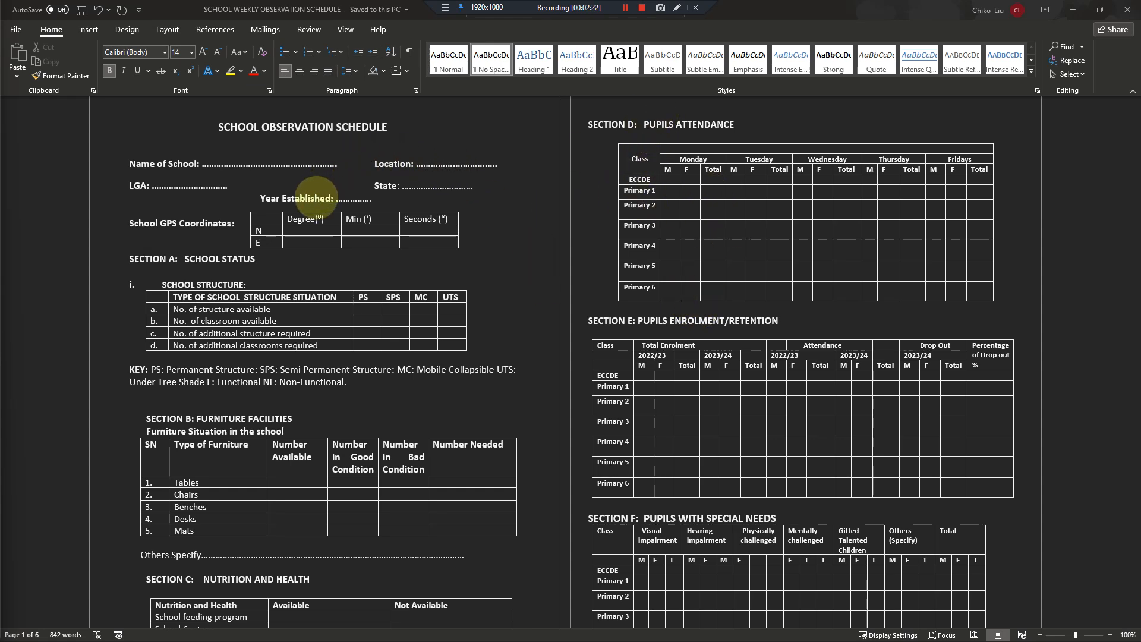
scroll(318, 190, down, 1)
scroll(320, 193, up, 1)
scroll(320, 198, down, 2)
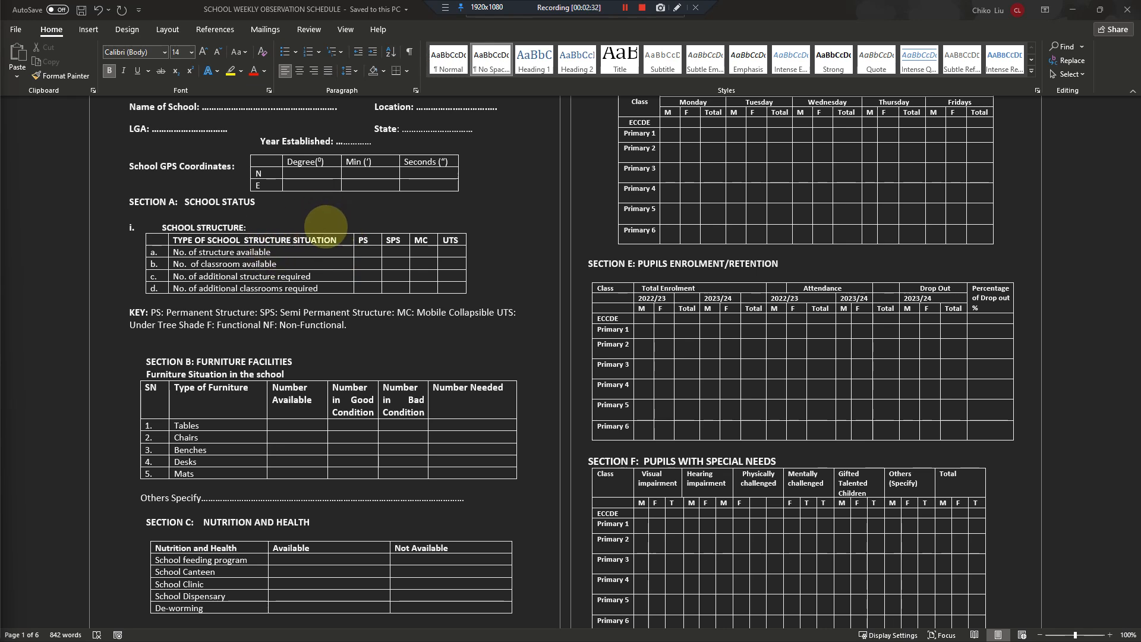
scroll(303, 217, up, 3)
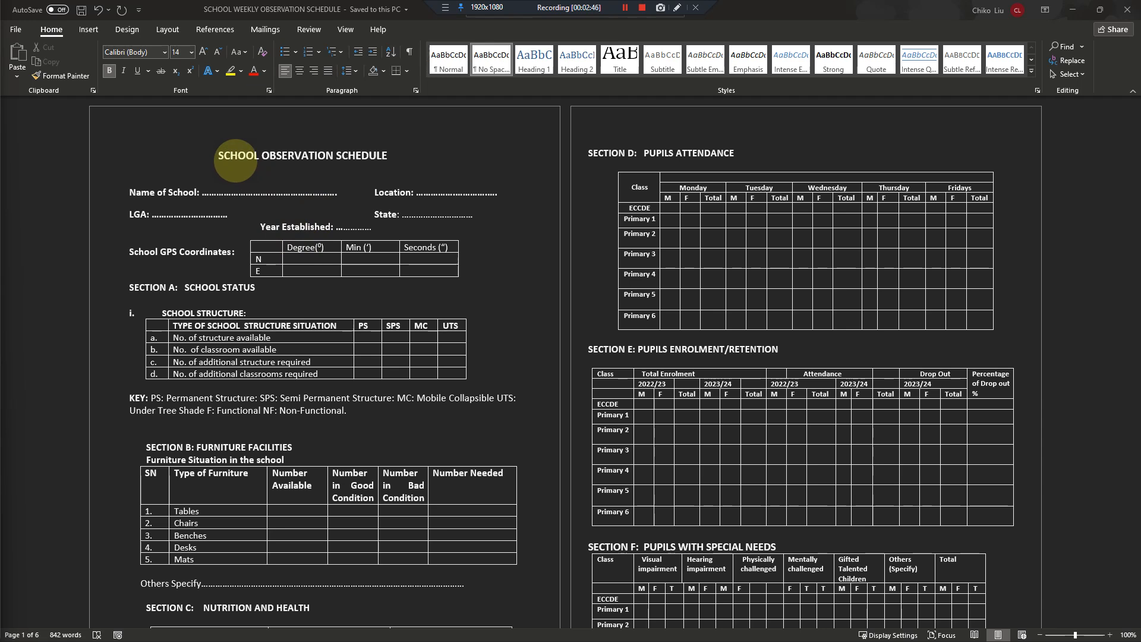
scroll(236, 160, down, 12)
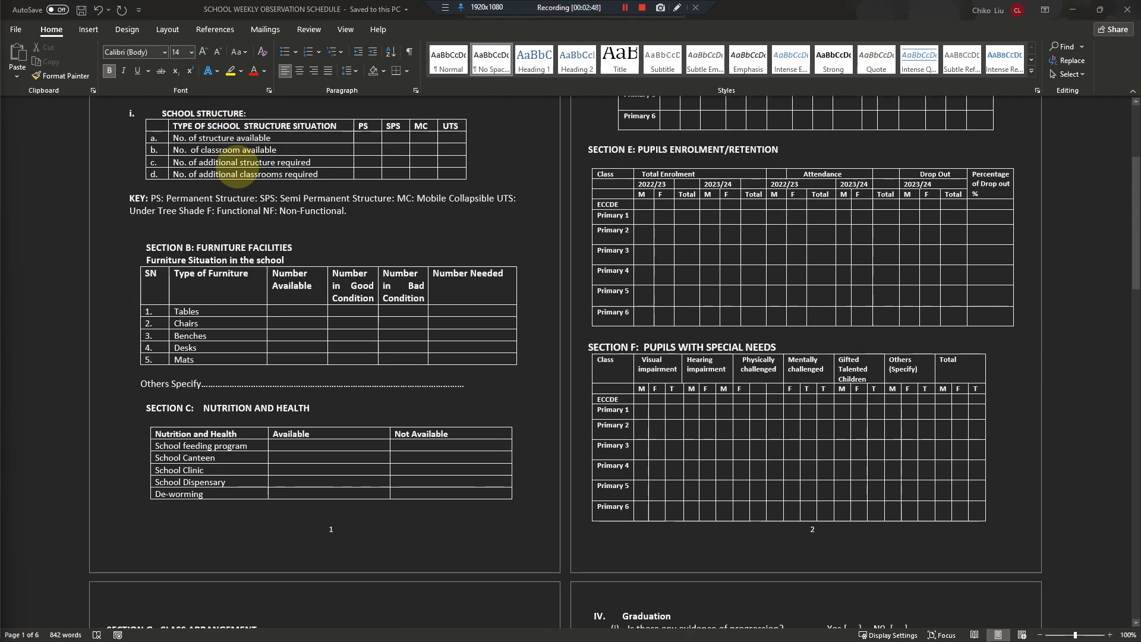
scroll(237, 167, down, 12)
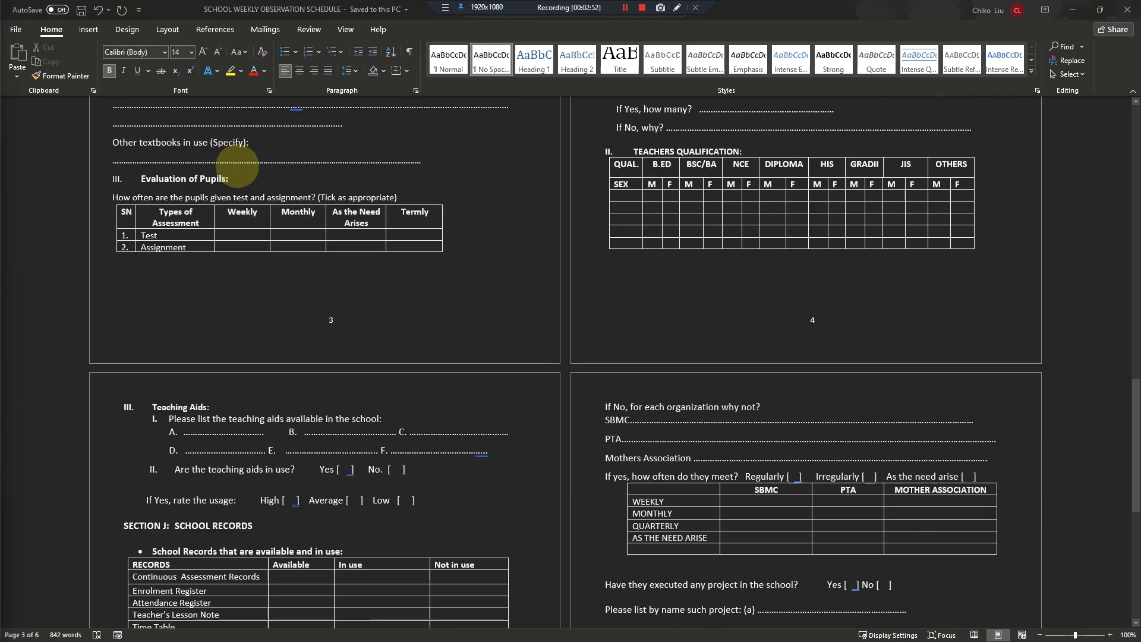
scroll(238, 166, up, 10)
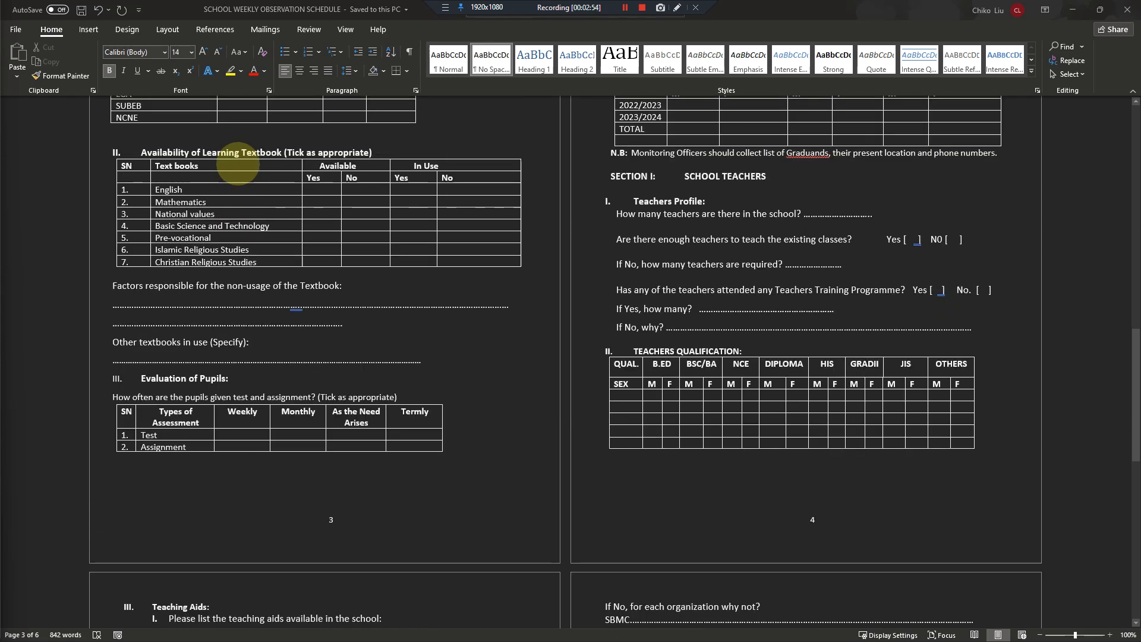
scroll(237, 160, up, 13)
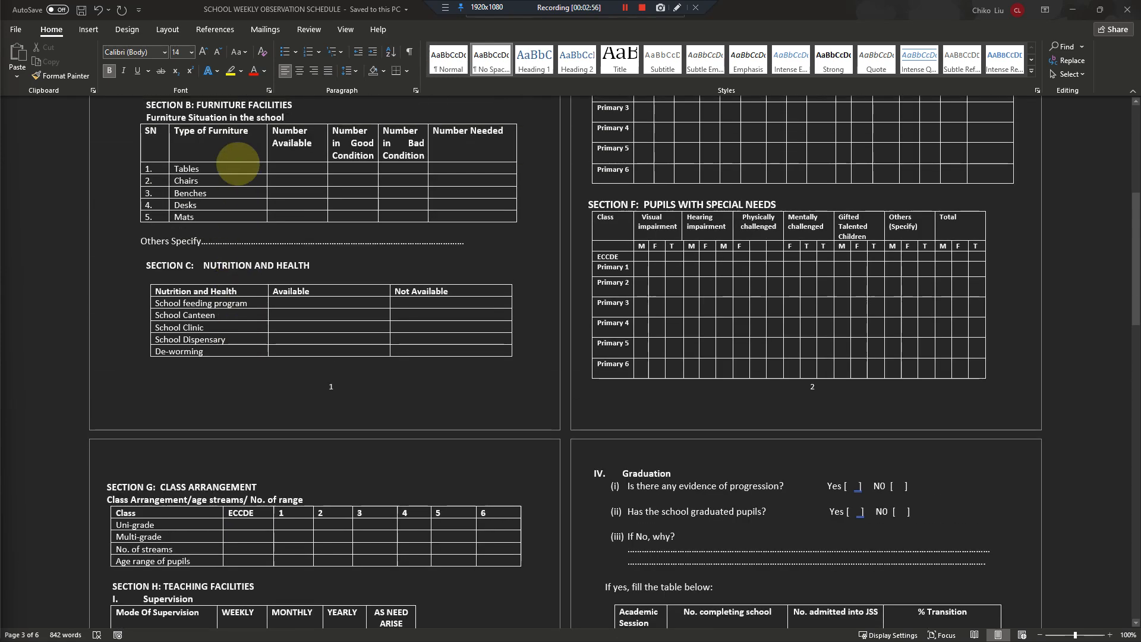
scroll(238, 163, up, 10)
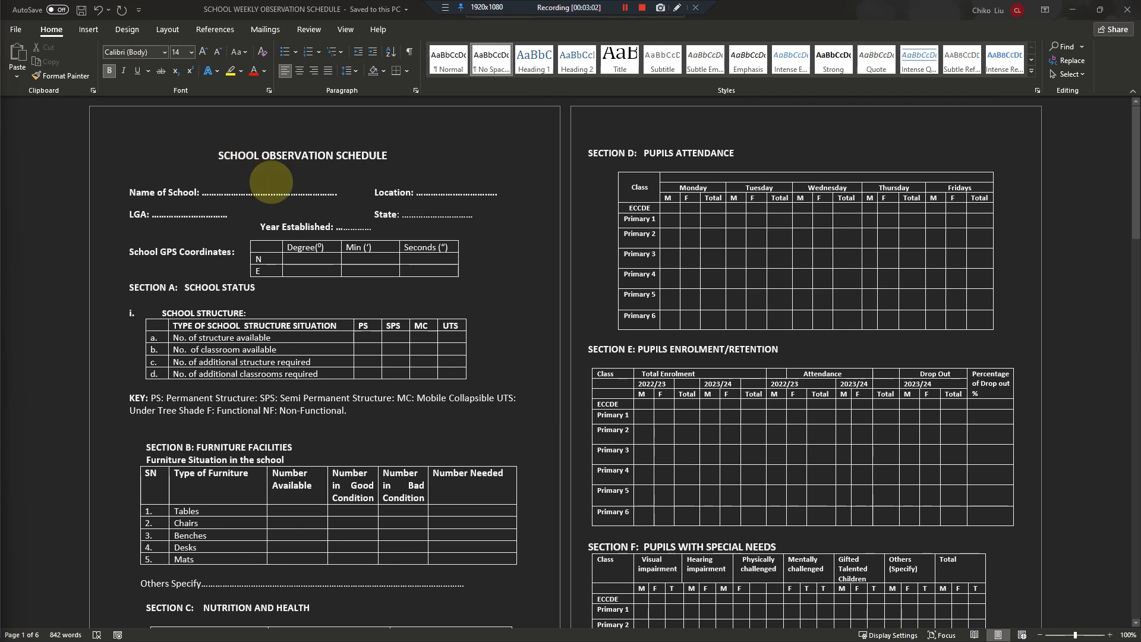
scroll(271, 182, down, 20)
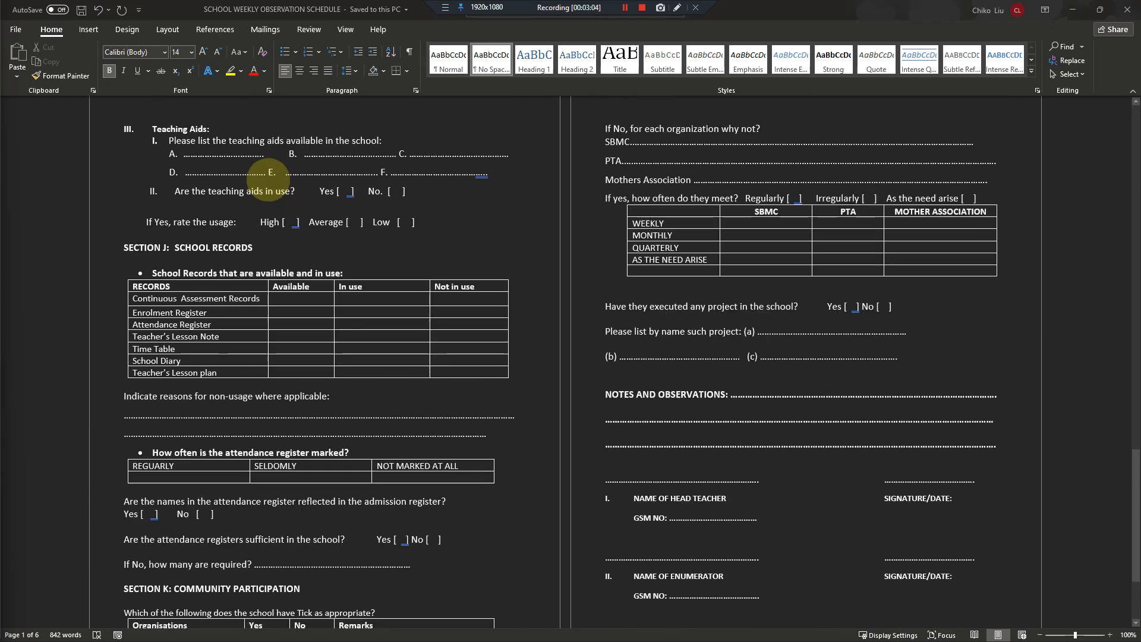
scroll(269, 177, up, 20)
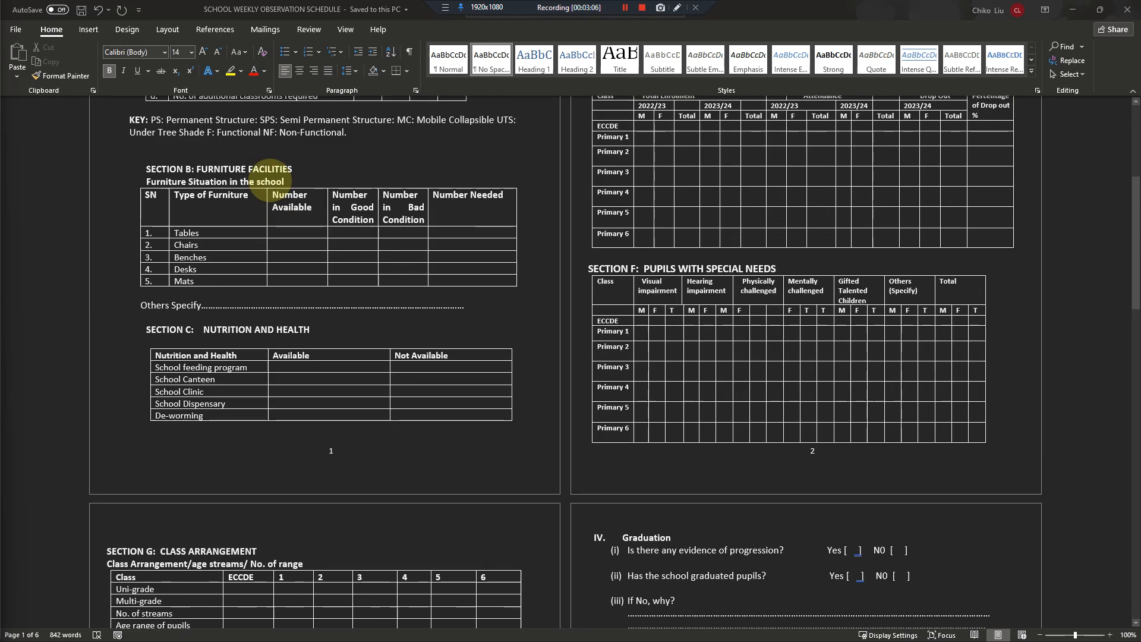
scroll(271, 177, up, 3)
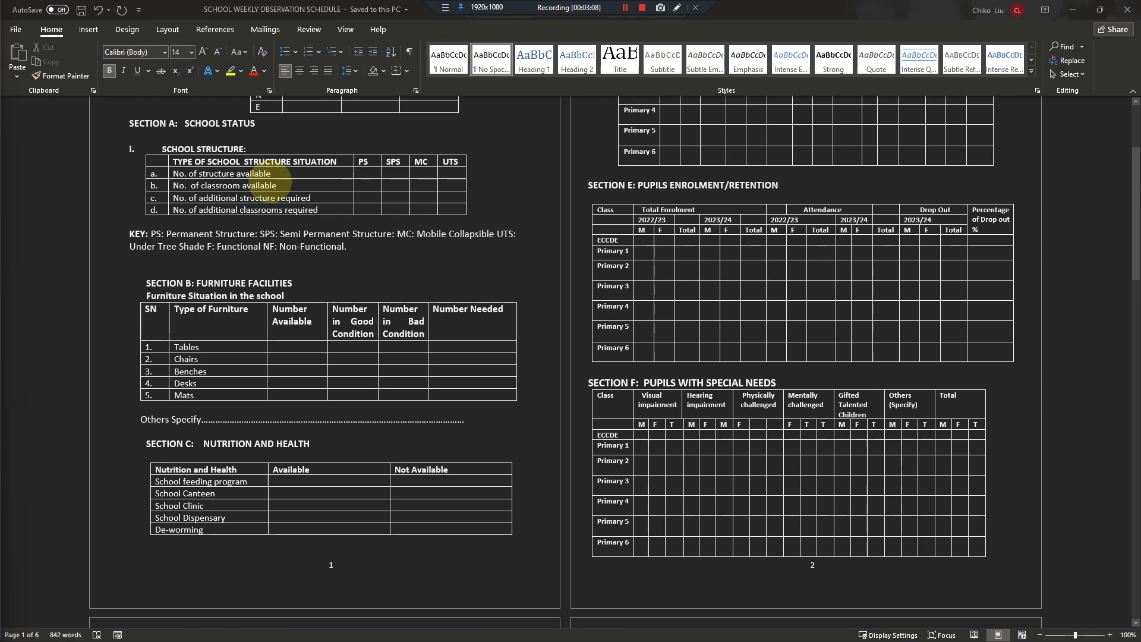
scroll(274, 178, down, 3)
scroll(270, 174, down, 6)
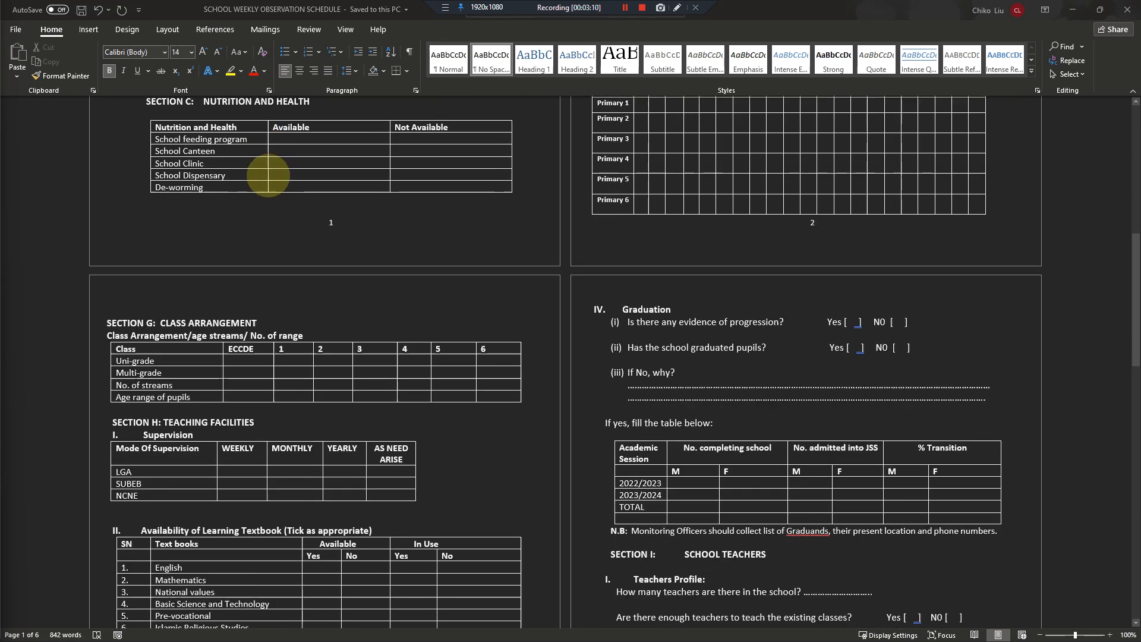
scroll(268, 174, up, 8)
scroll(269, 176, up, 5)
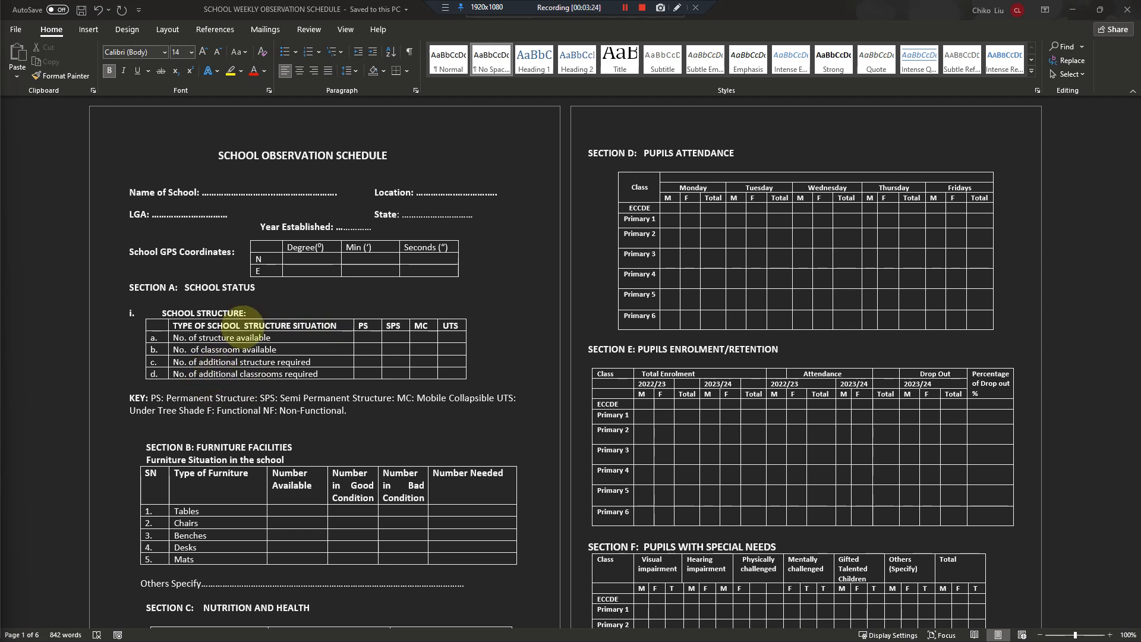
scroll(280, 348, down, 2)
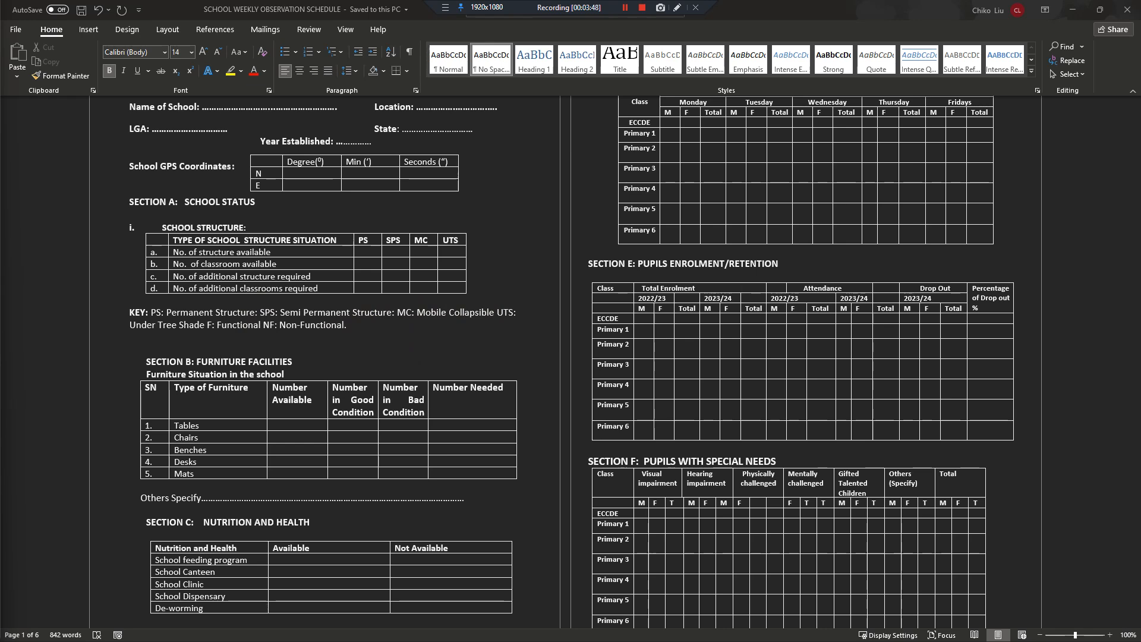
- Switch to Firefox, maximize its window, and load activityinfo.org in the new tab, reloading the page to reach the databases list
drag(0, 212, 880, 226)
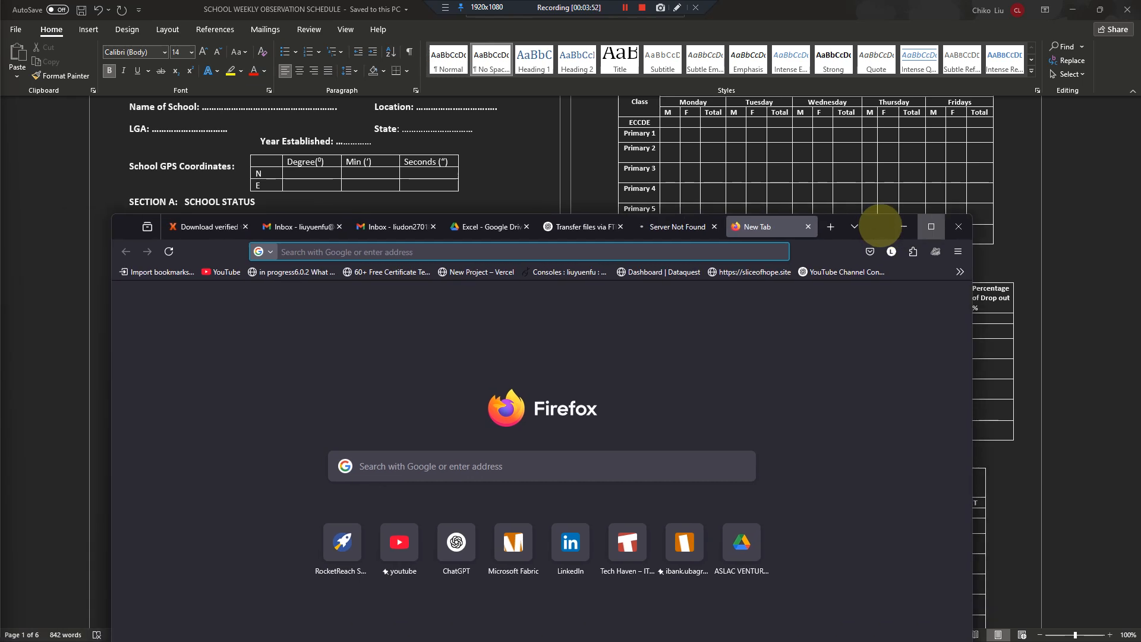
click(930, 226)
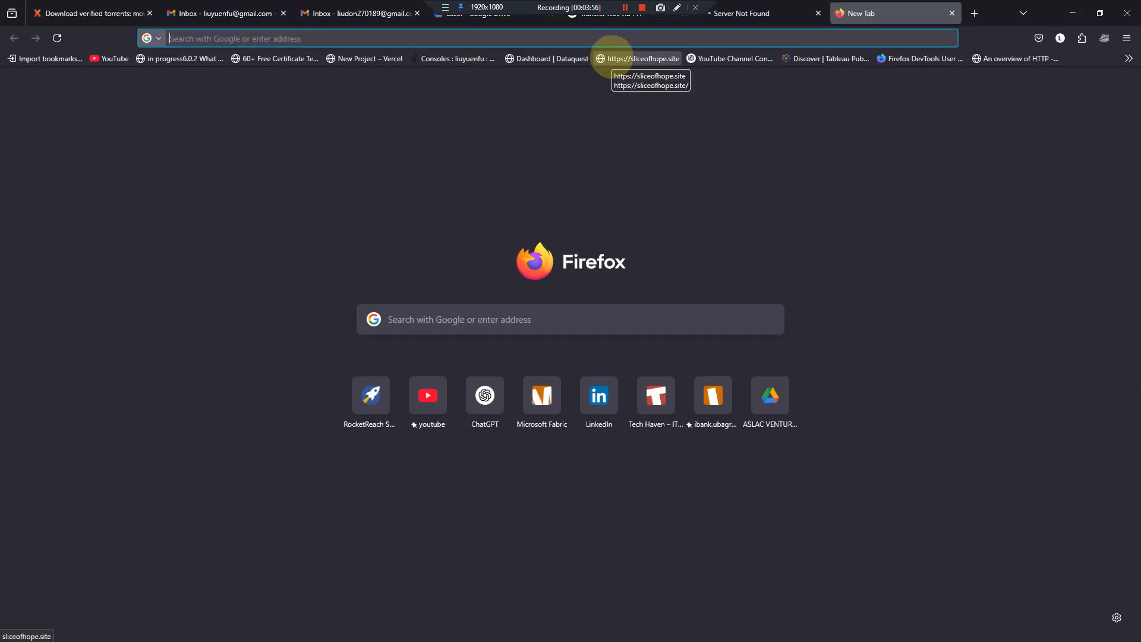
text(activityinfo.org)
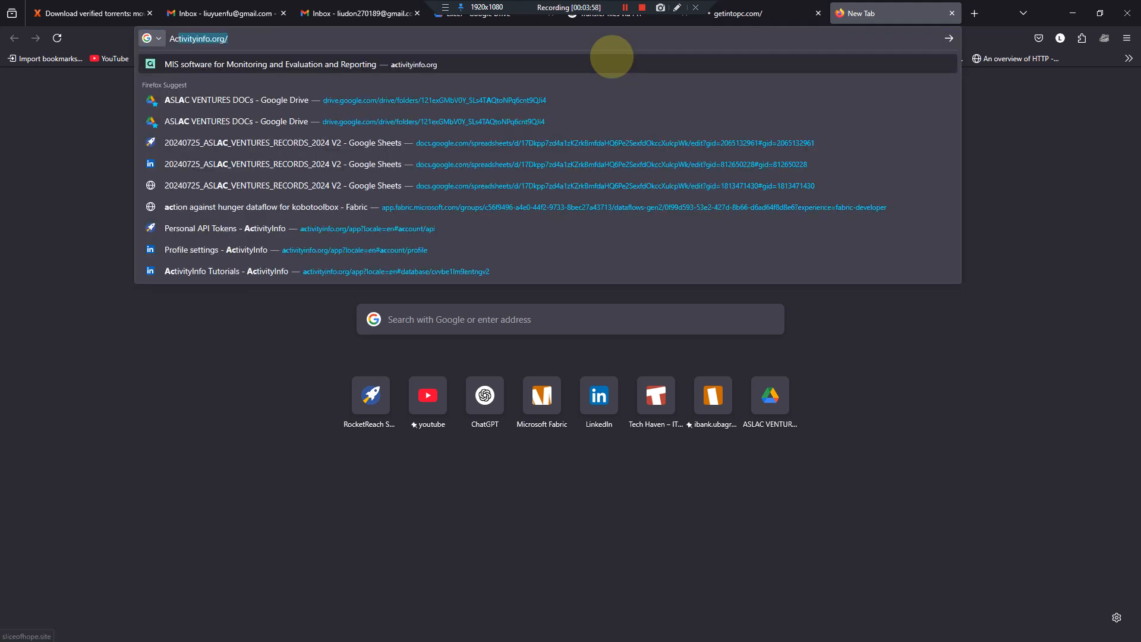
key(Return)
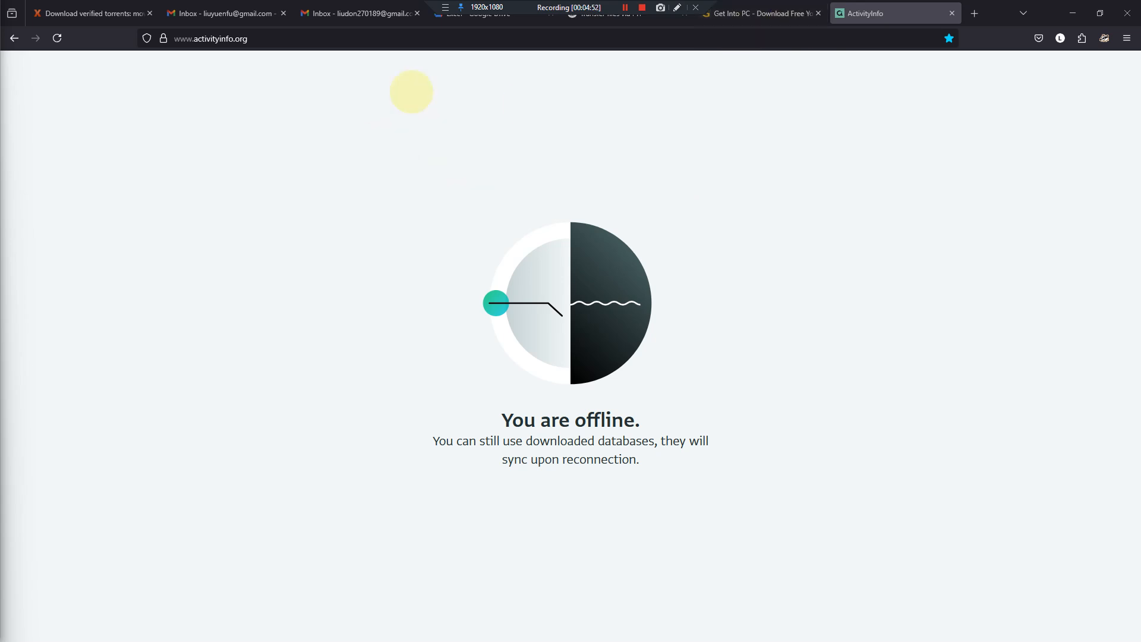
click(57, 38)
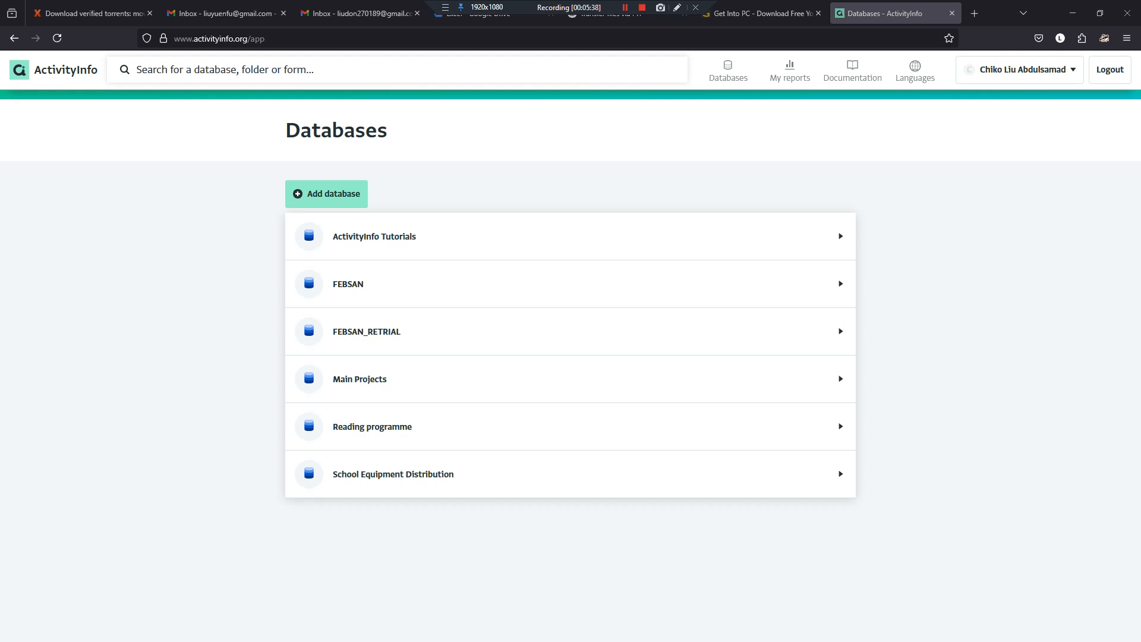
- Switch to the Implementation presentation in PowerPoint and maximize its window
drag(0, 238, 355, 123)
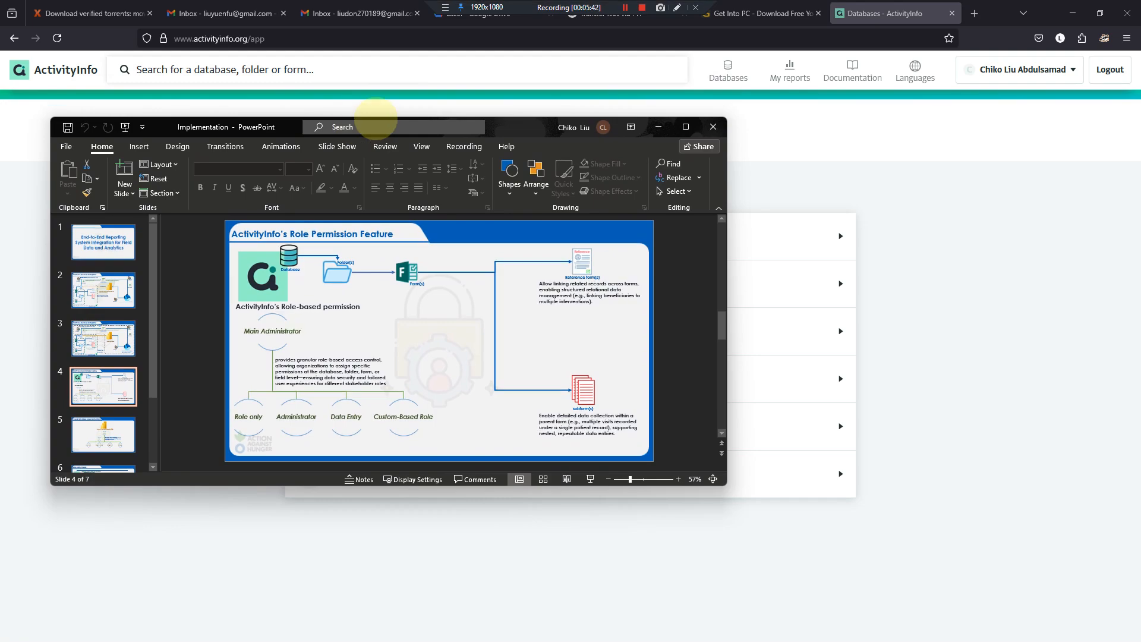
click(685, 127)
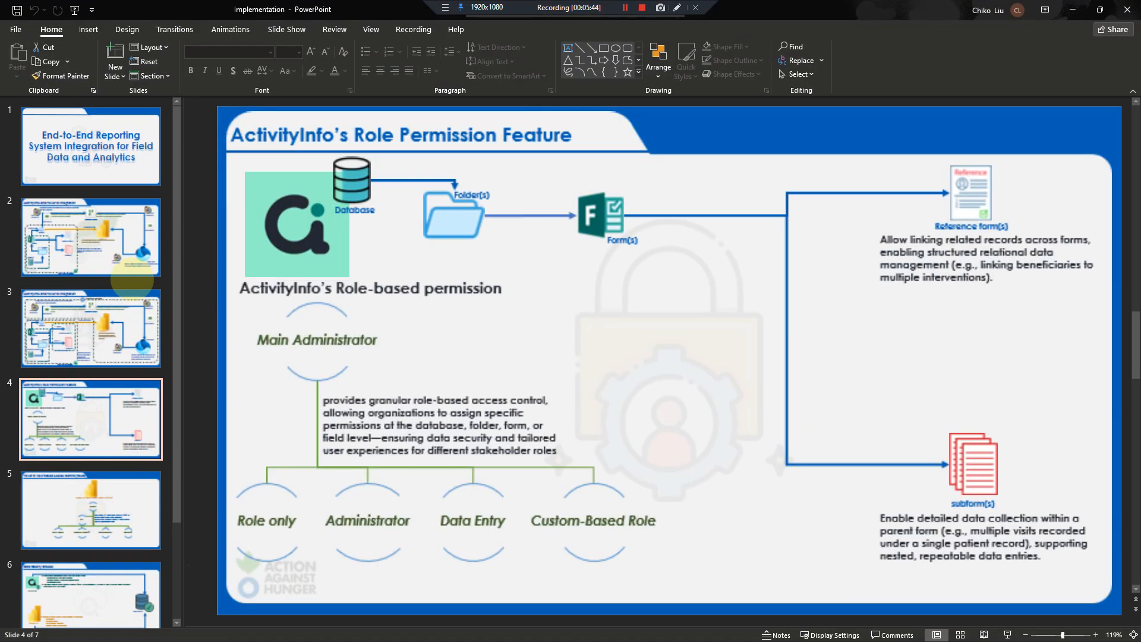
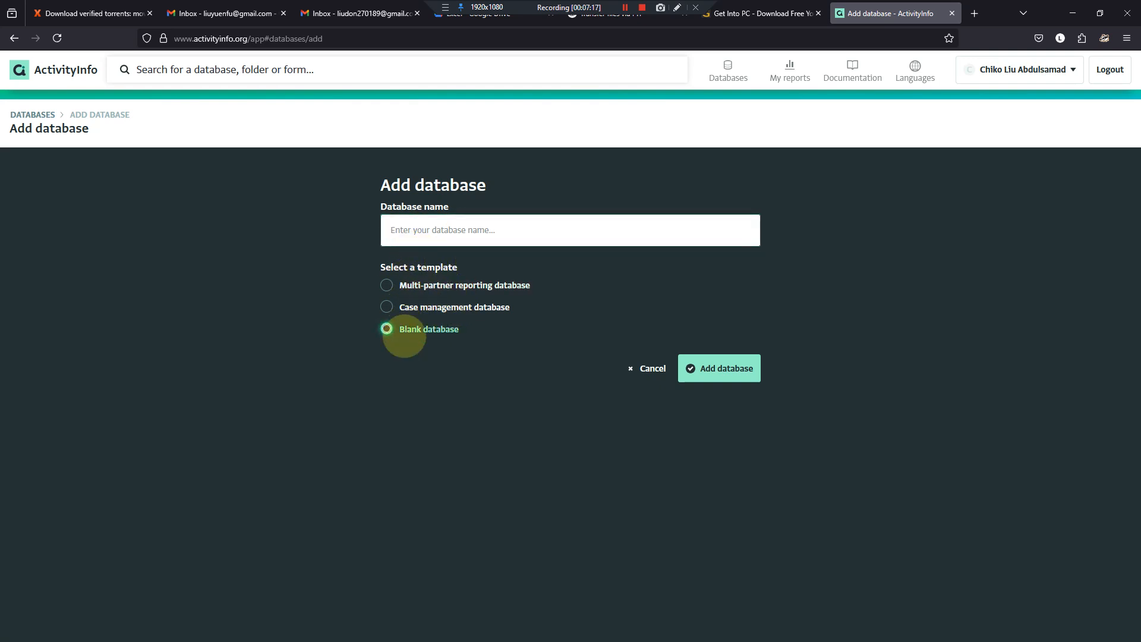
- Add a blank database named SCHOOL OBSERVATION SCHEDULE
click(443, 230)
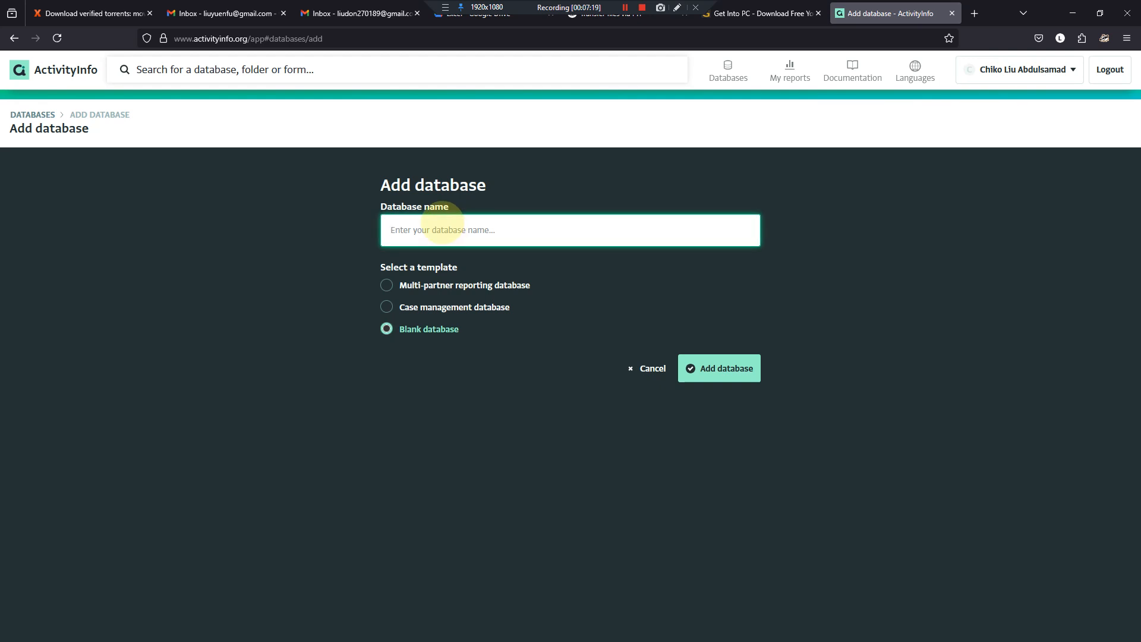
text(SCHOOL OBSERVATION SCHEDULE)
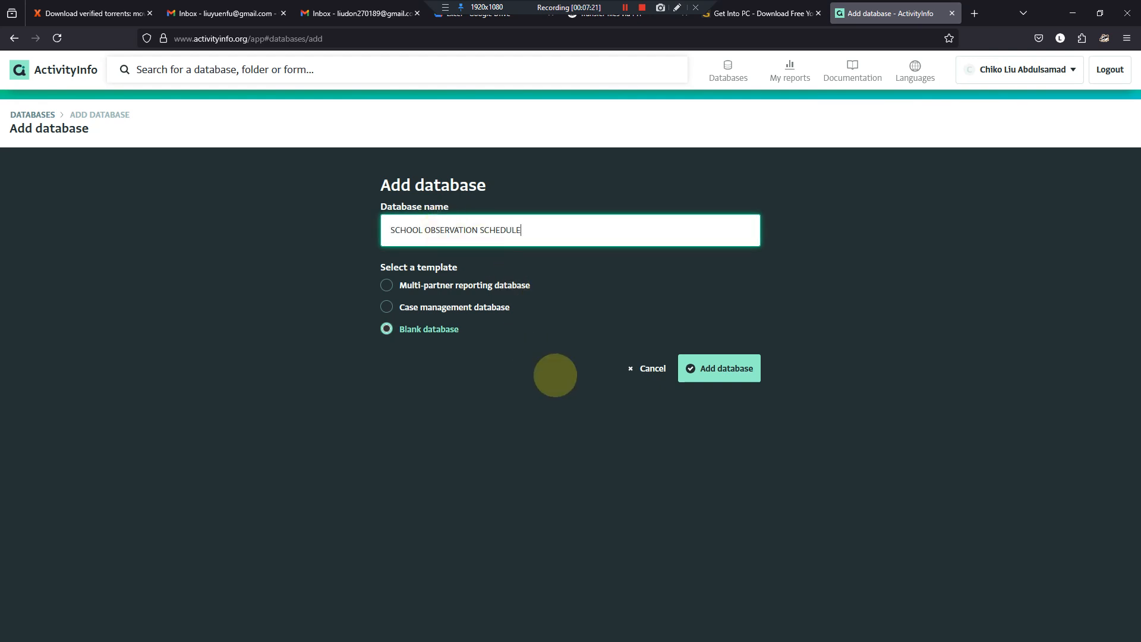
click(723, 368)
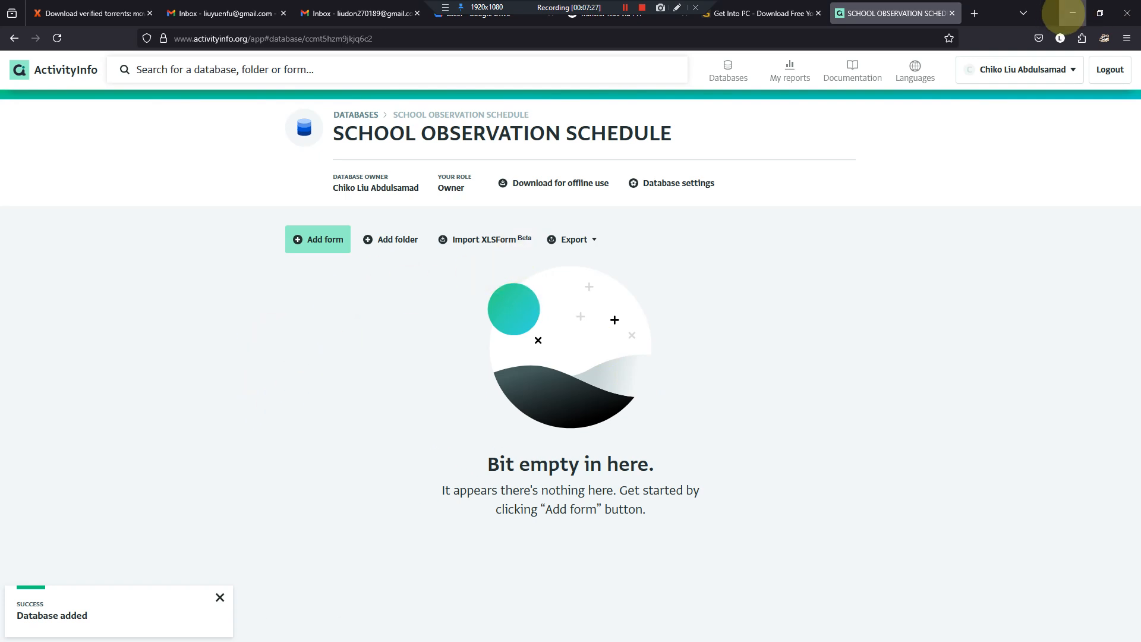
- Switch to the Word document, examine the row items of the School Structure table, and return to the database in Firefox
mouse_move(708, 631)
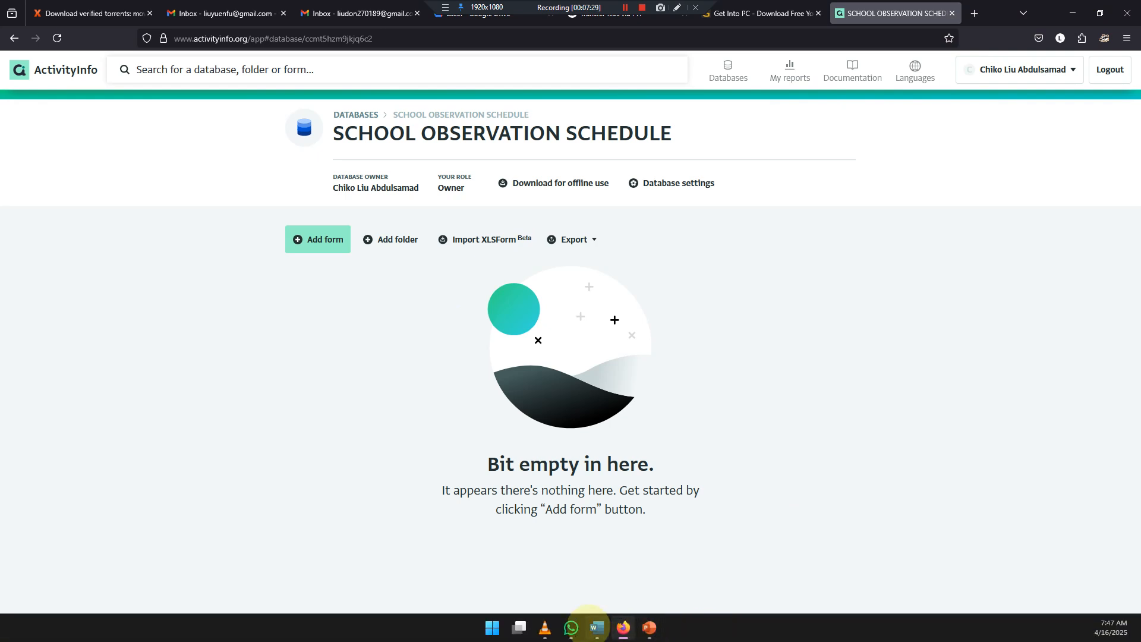
click(598, 628)
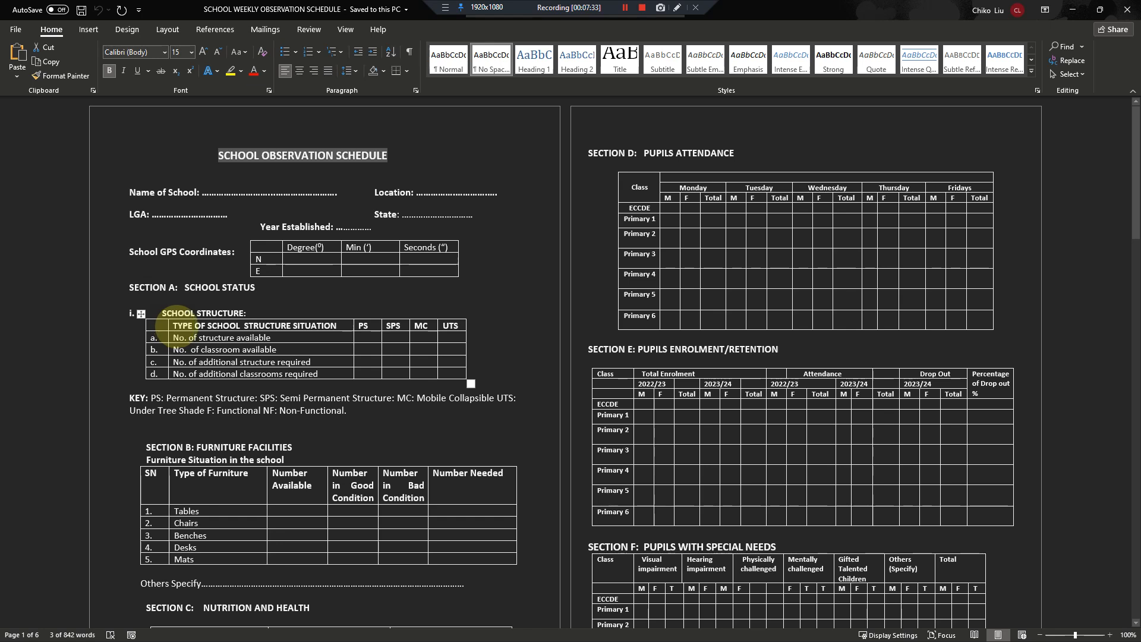
drag(156, 337, 288, 362)
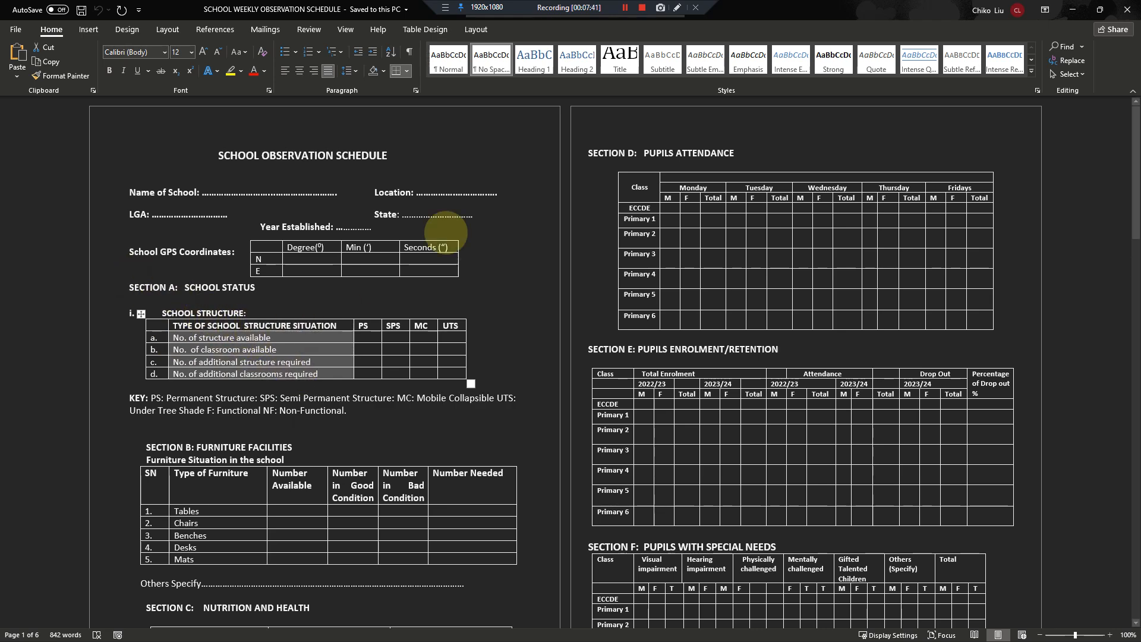
click(1073, 10)
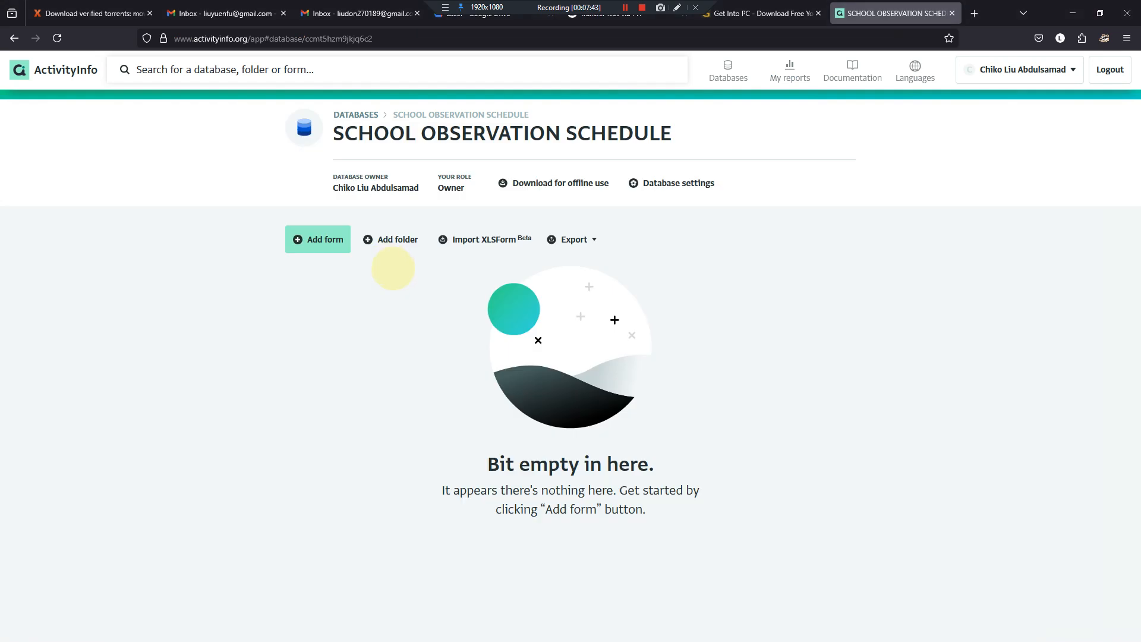
- Add a folder named Reference to the database and open it
click(389, 251)
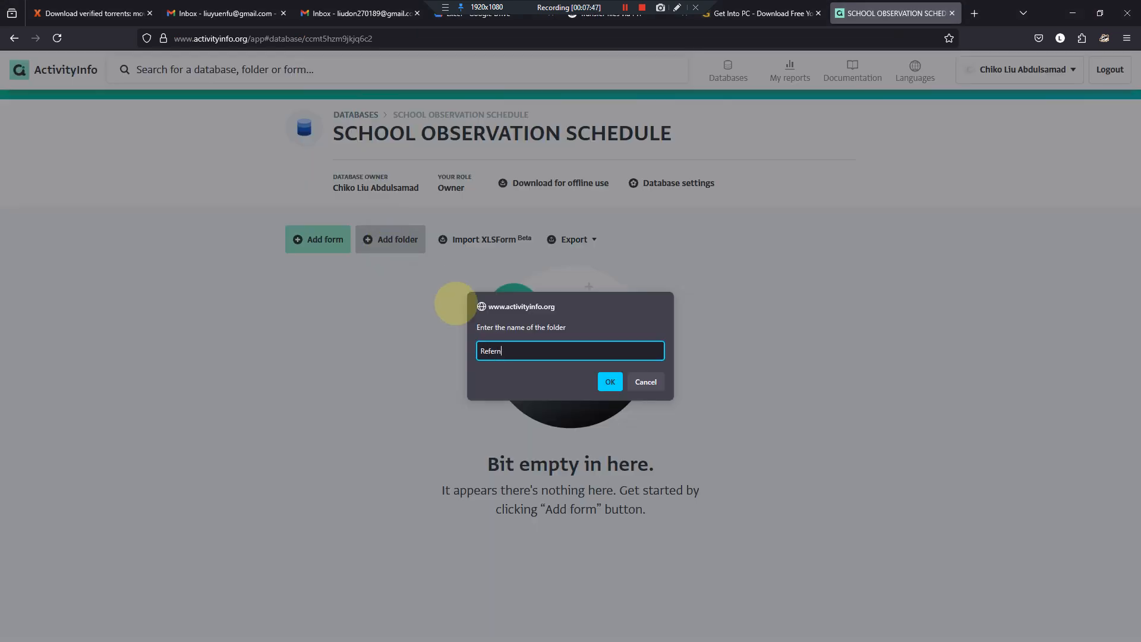
key(Return)
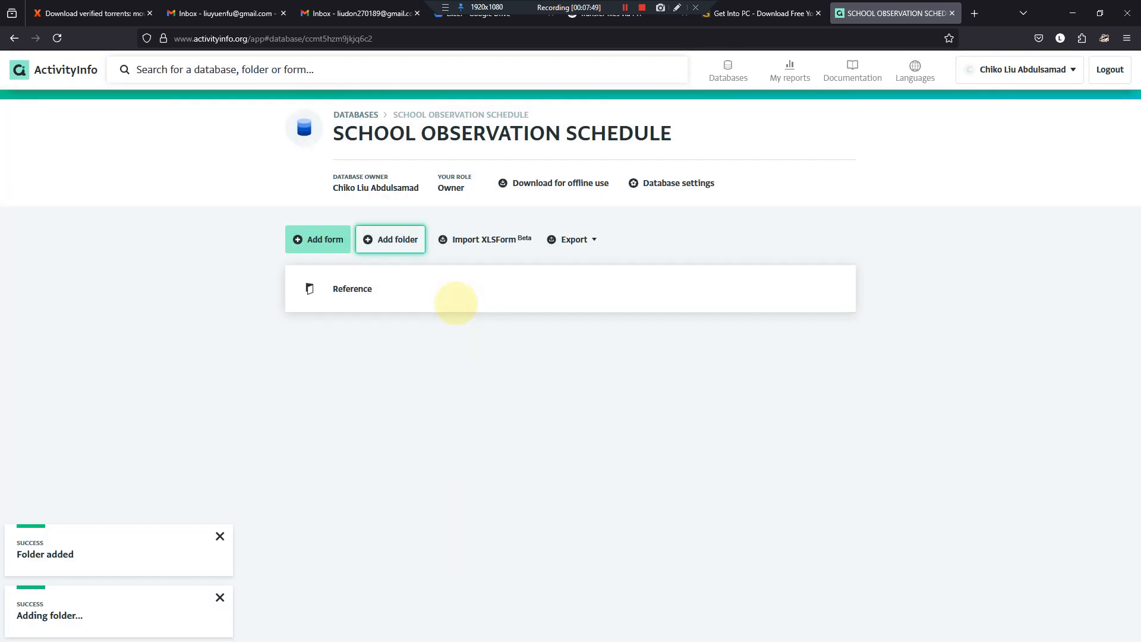
click(421, 298)
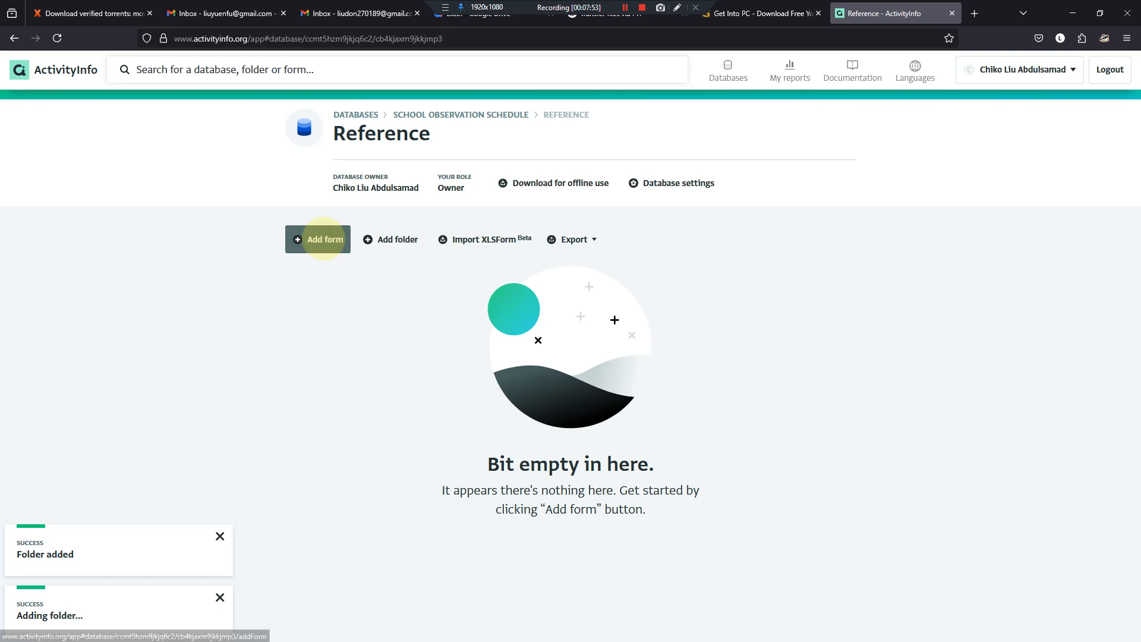
- Add a form in the Reference folder, name it with the TYPE OF SCHOOL STRUCTURE SITUATION heading copied from Word, and start adding a field
click(324, 239)
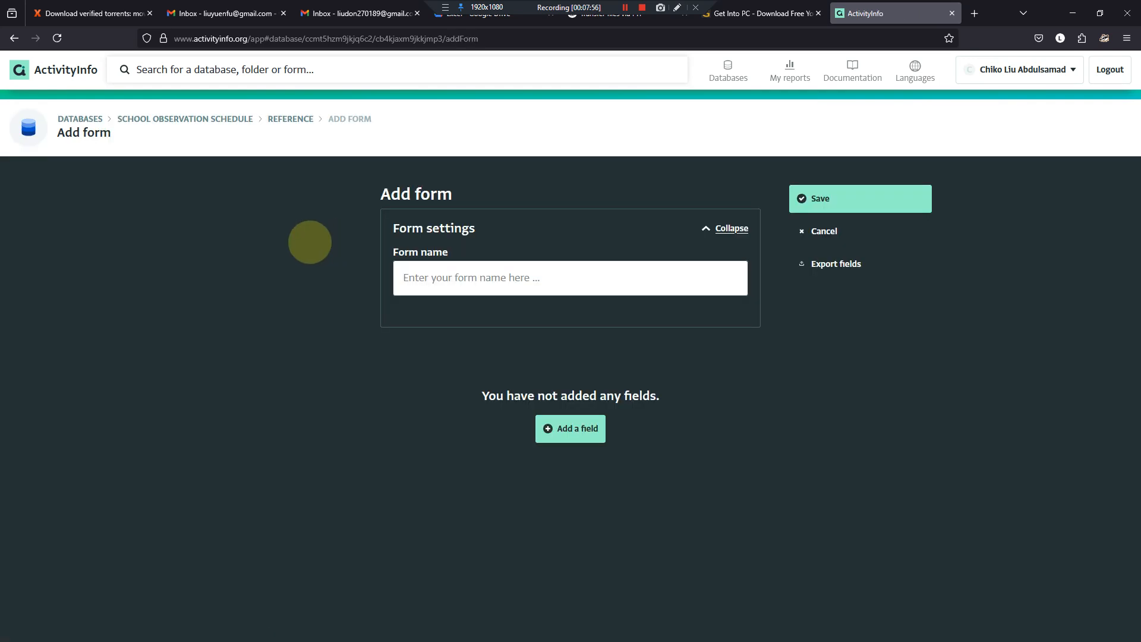
click(426, 278)
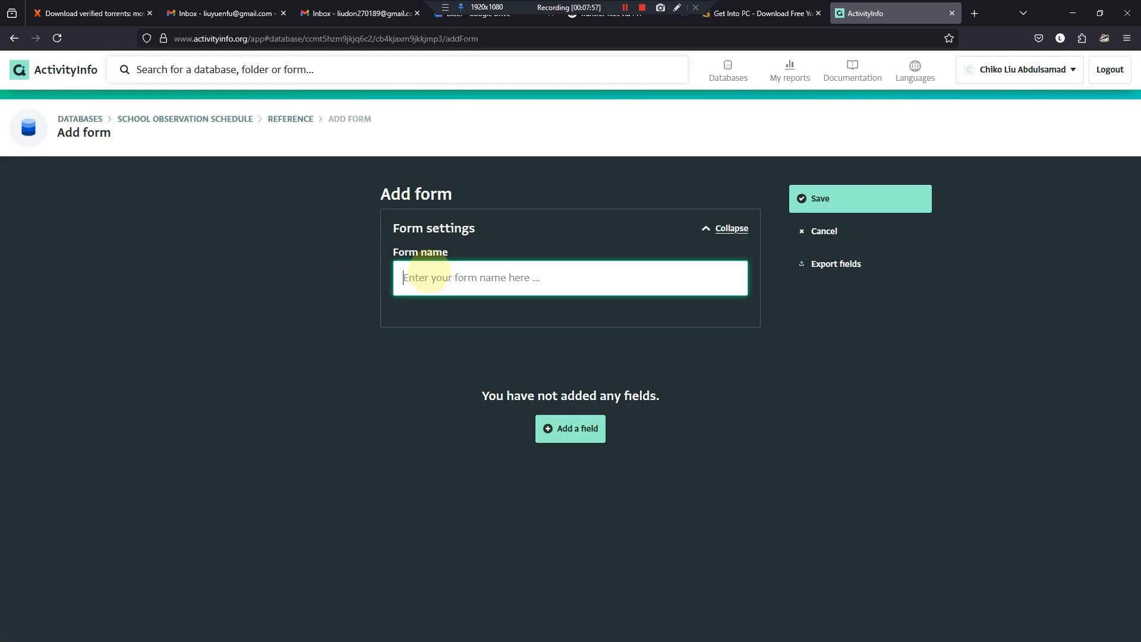
key(alt+Tab)
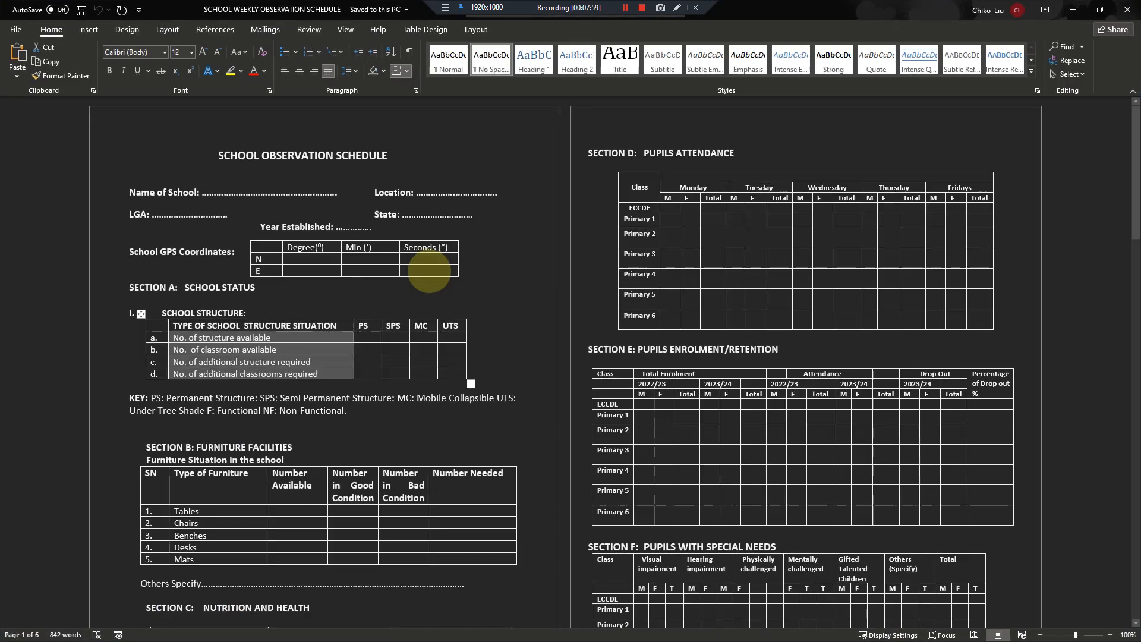
drag(335, 329, 195, 321)
key(ctrl+c)
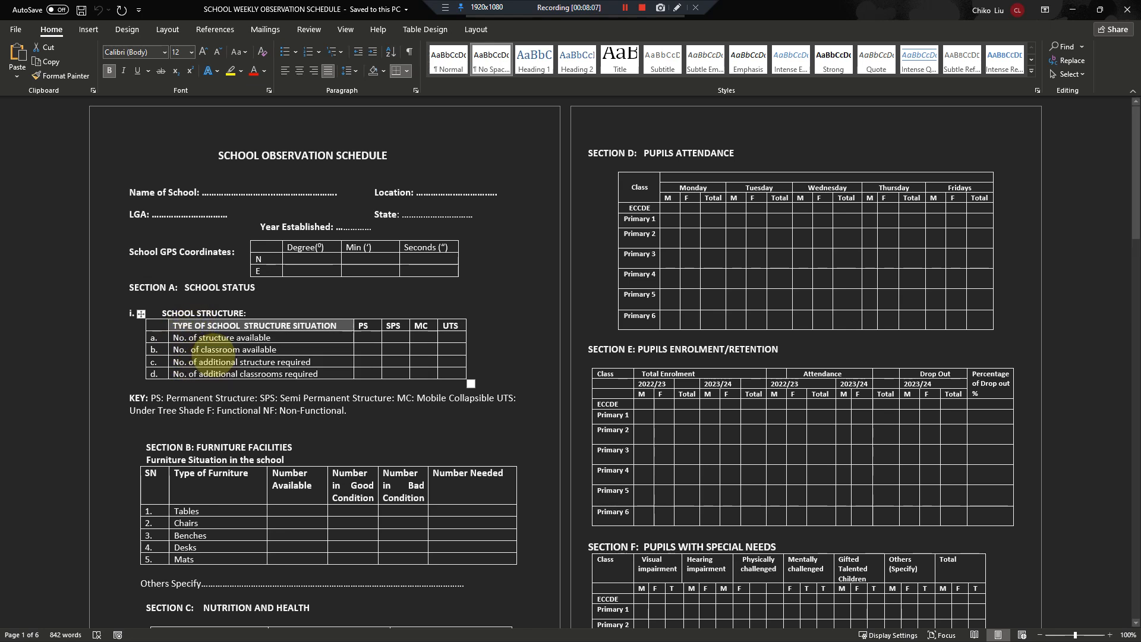
key(alt+Tab)
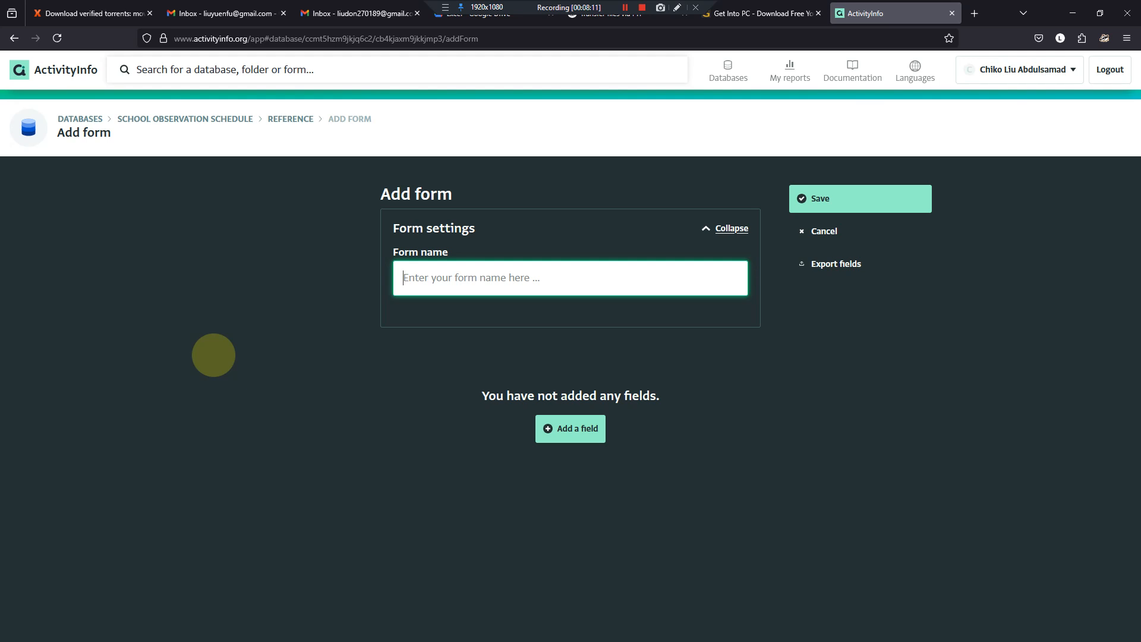
key(ctrl+v)
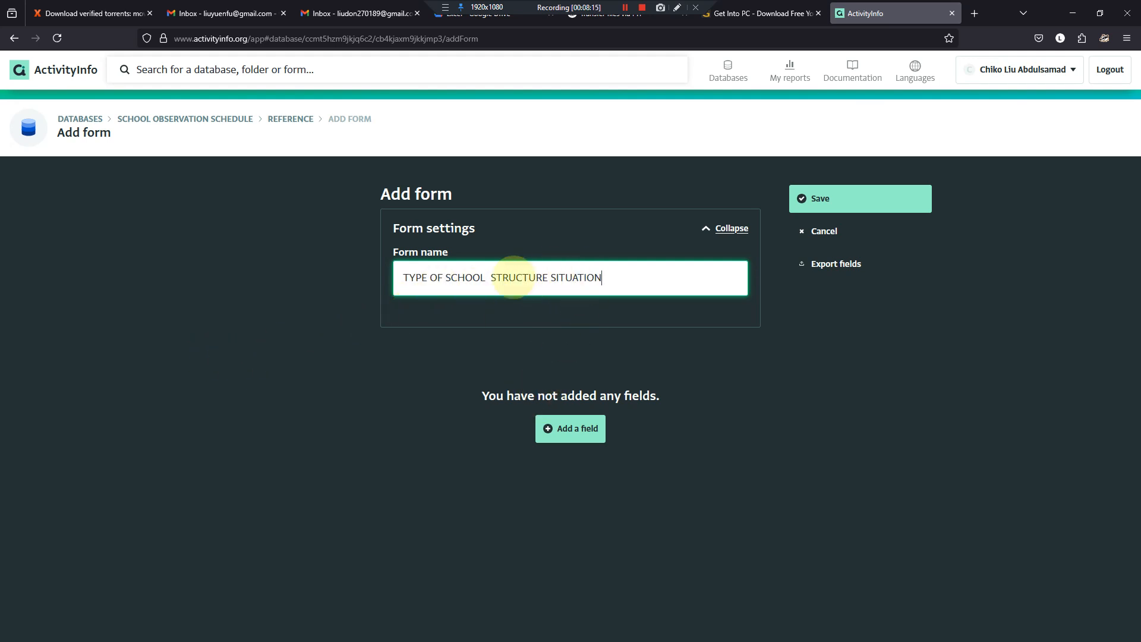
click(578, 435)
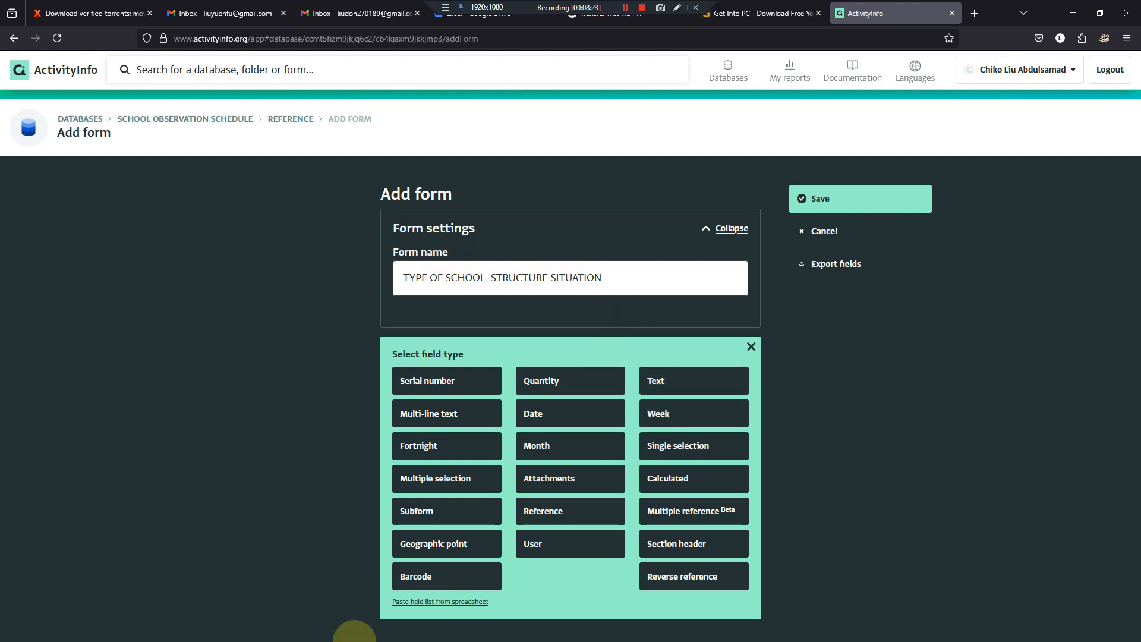
- Rename the form as SCHOOL STRUCTURE, using the section heading copied from the Word document without its list number
mouse_move(528, 635)
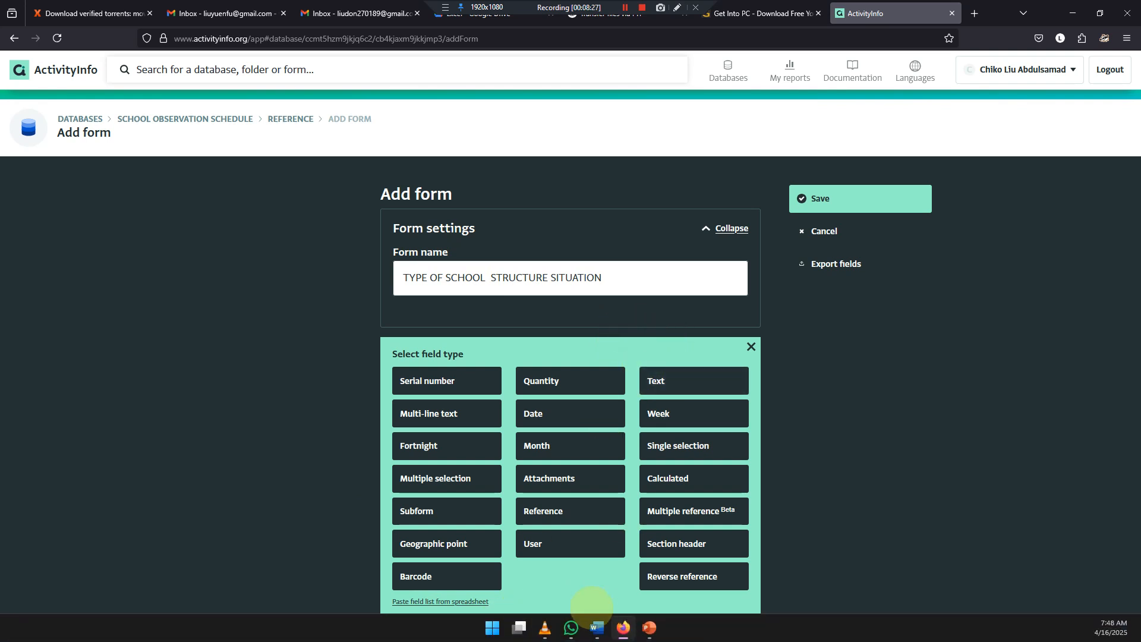
click(597, 627)
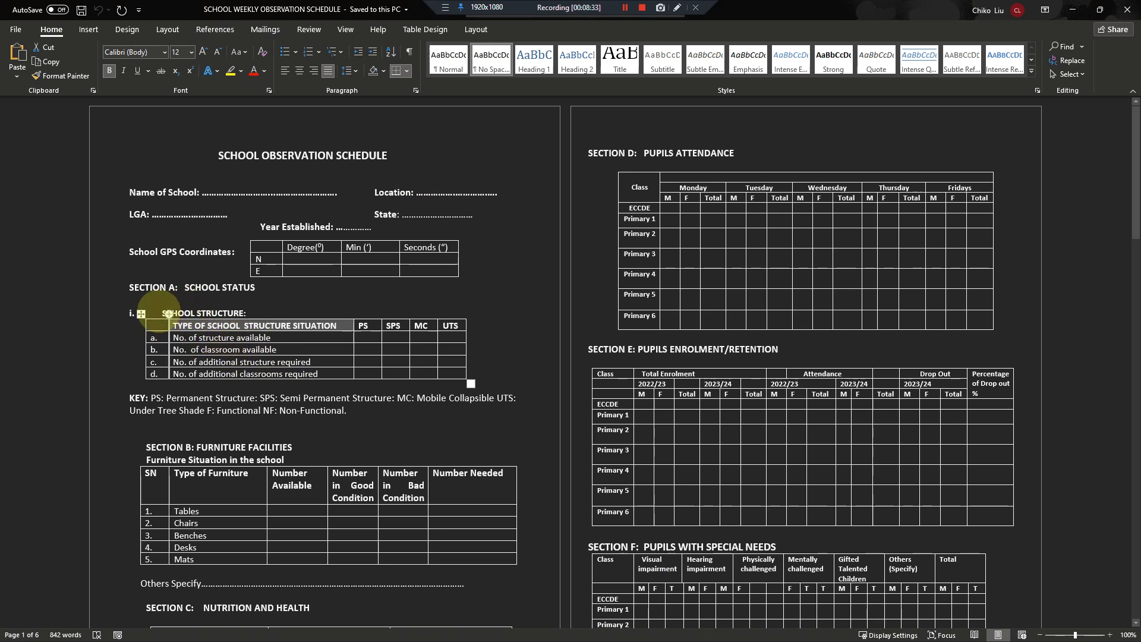
drag(169, 314, 229, 312)
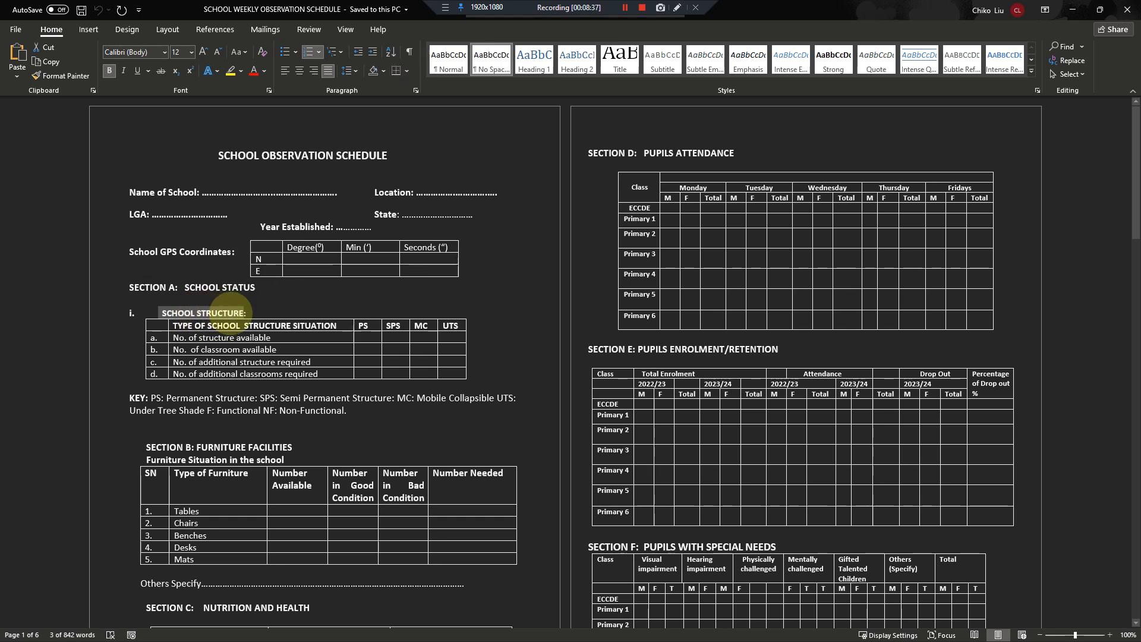
key(alt+Tab)
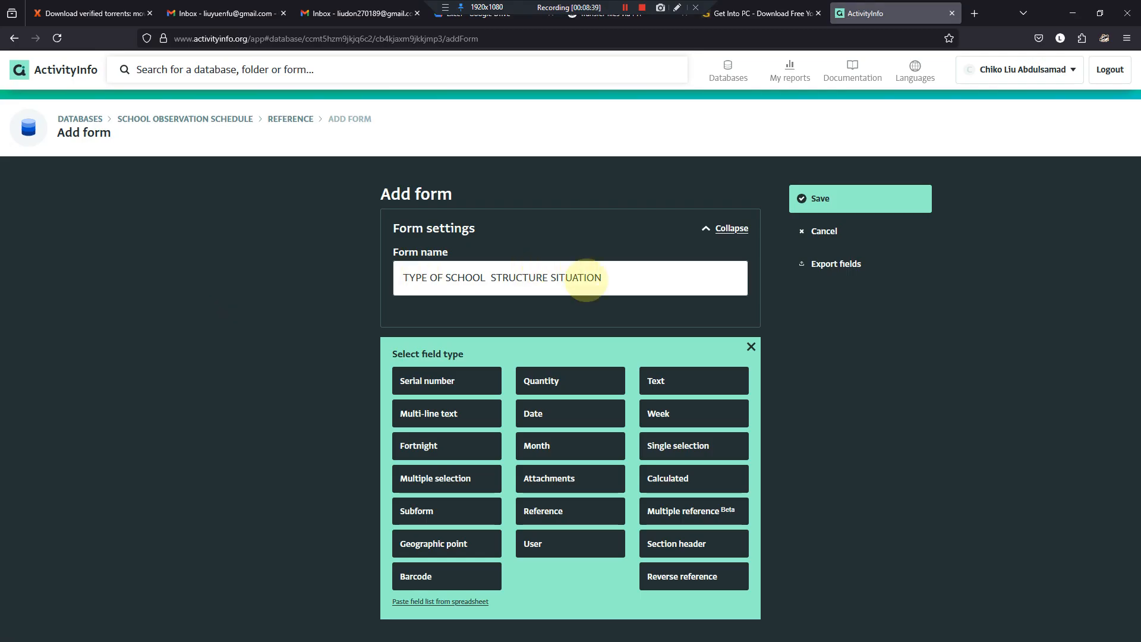
drag(612, 282, 380, 255)
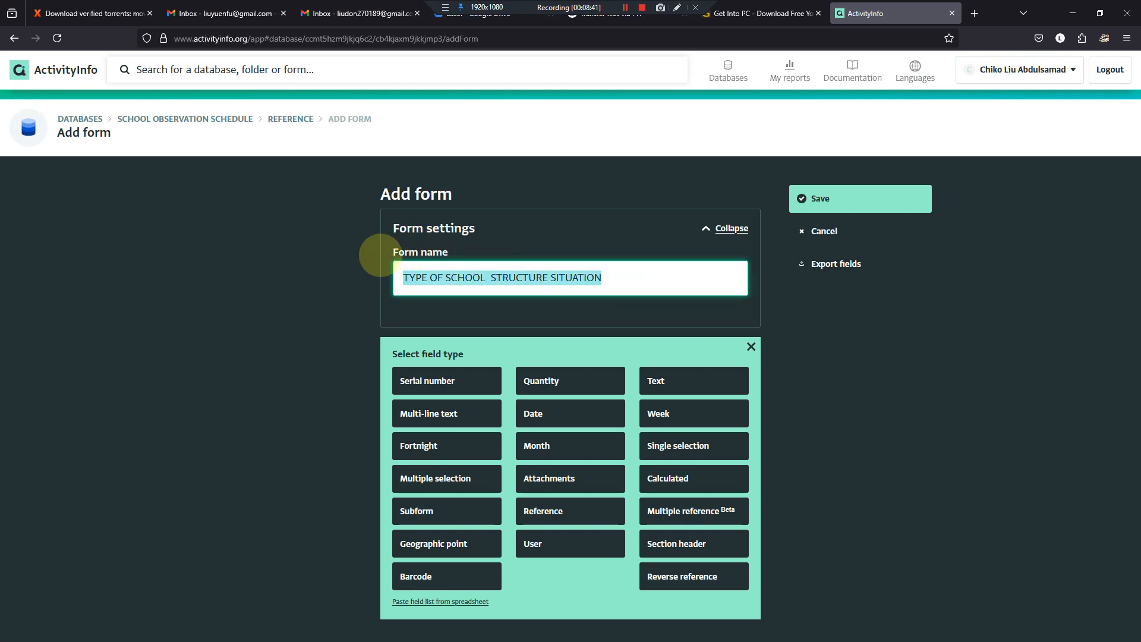
key(Home)
text(i.	SCHOOL STRUCTURE)
key(ctrl+shift+Right)
key(ctrl+shift+Right)
key(ctrl+shift+Right)
key(ctrl+shift+Right)
key(ctrl+shift+Right)
key(ctrl+c)
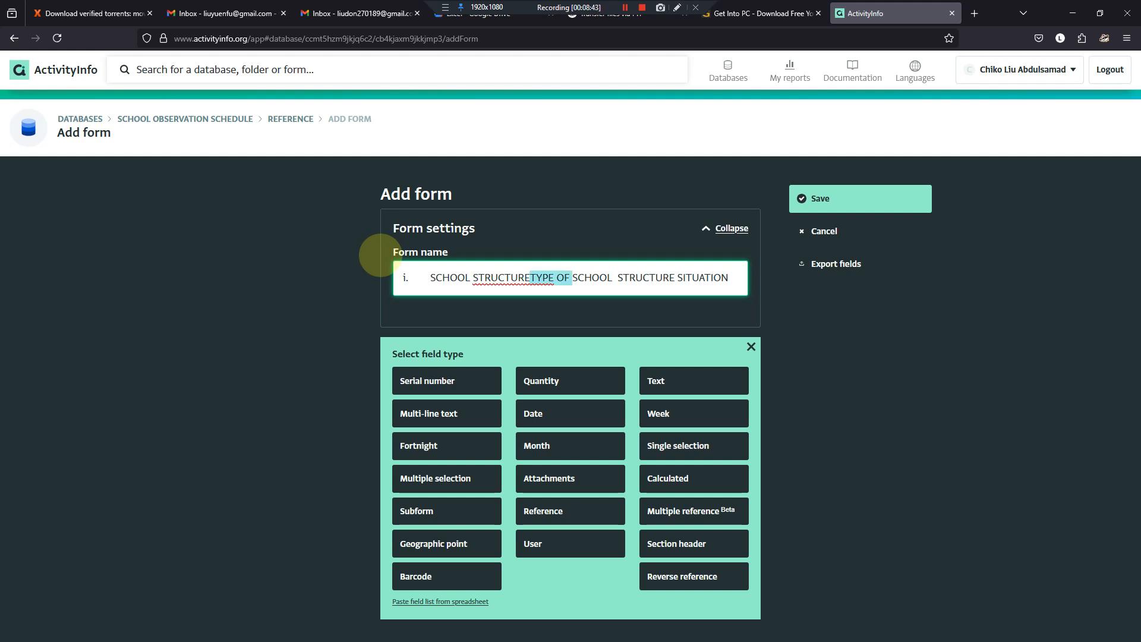
key(Delete)
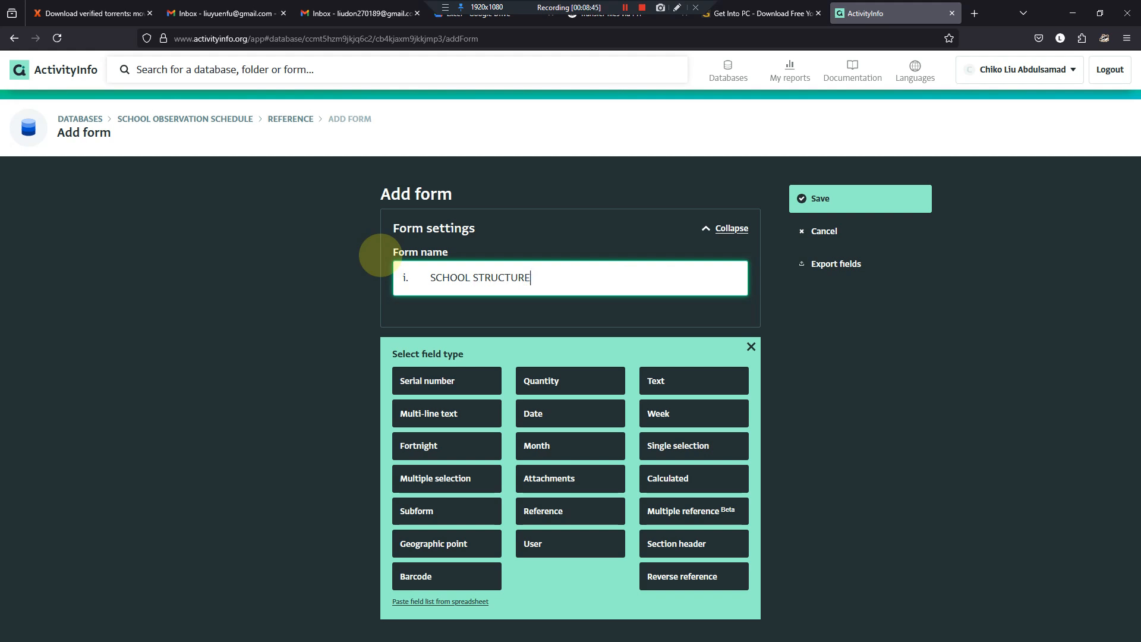
key(shift+Home)
key(BackSpace)
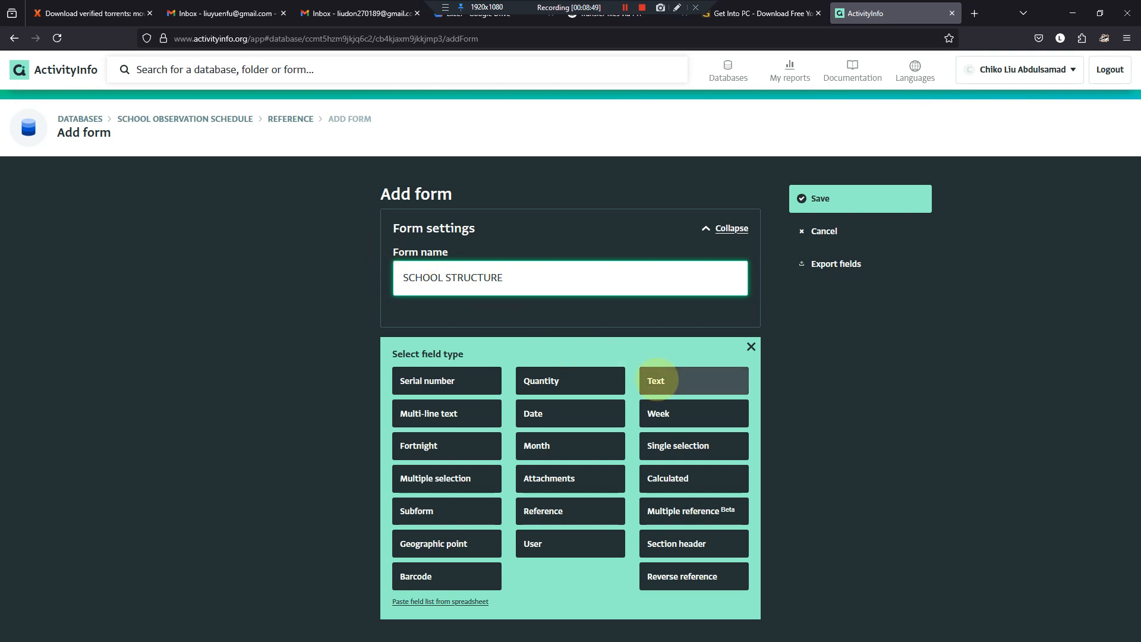
- Add a required text field labelled TYPE OF SCHOOL STRUCTURE SITUATION with the code school_structure, and save the form
click(716, 379)
click(440, 381)
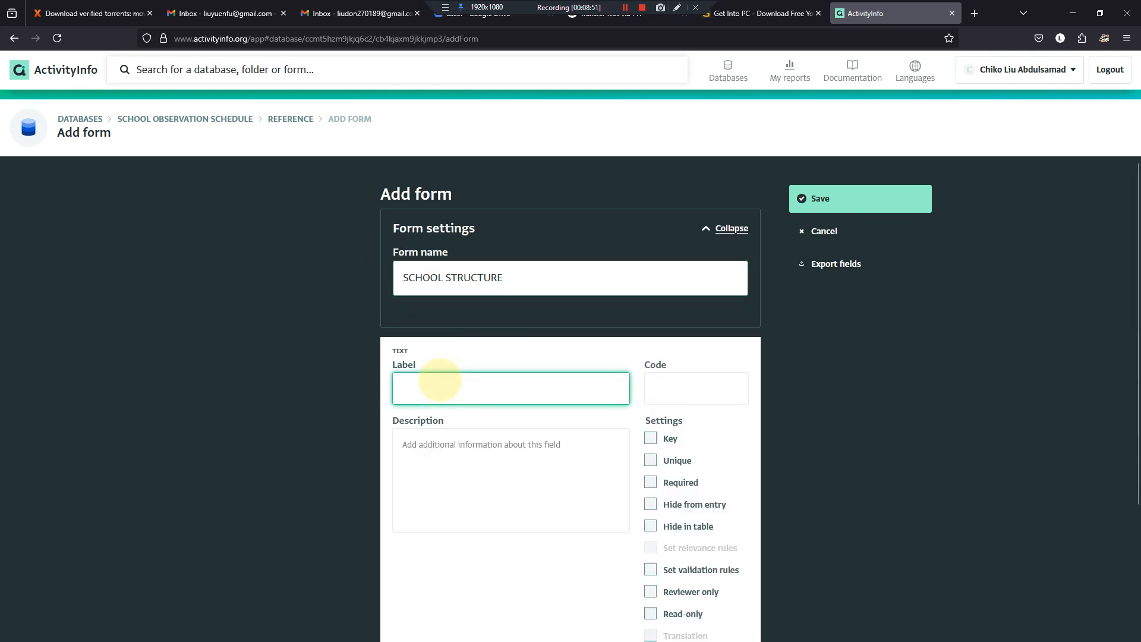
key(ctrl+v)
key(Tab)
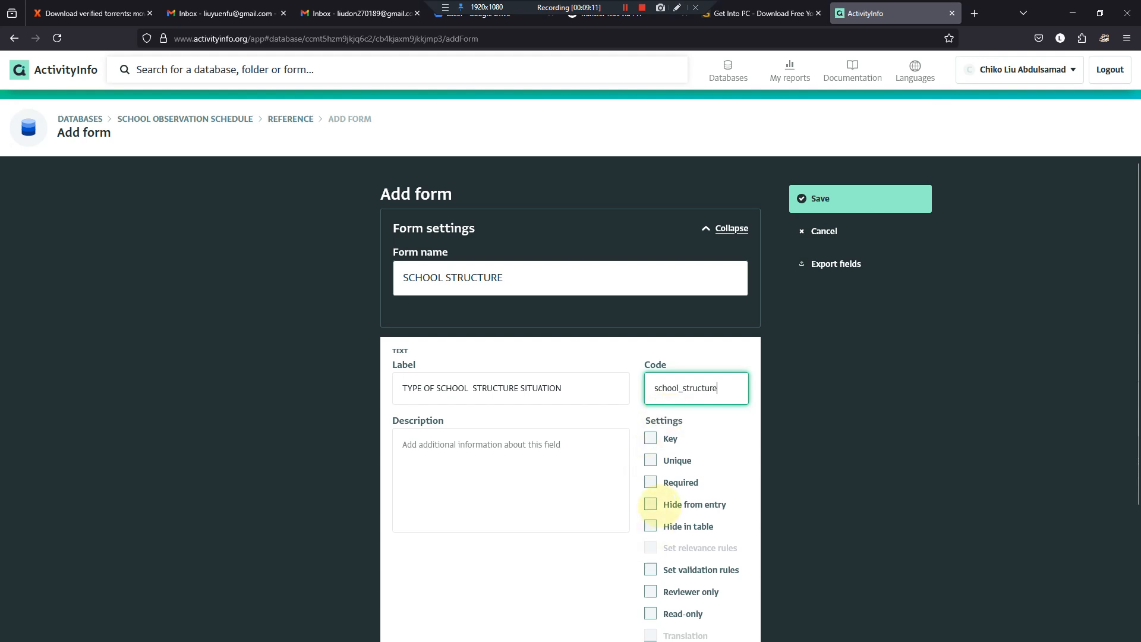
click(651, 482)
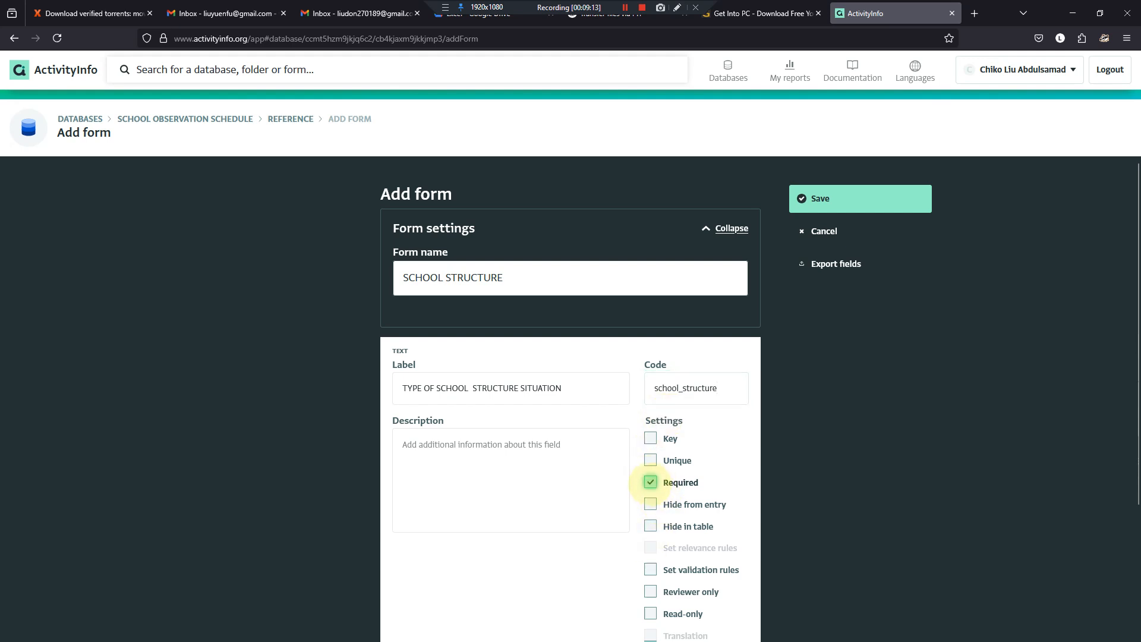
scroll(651, 482, down, 3)
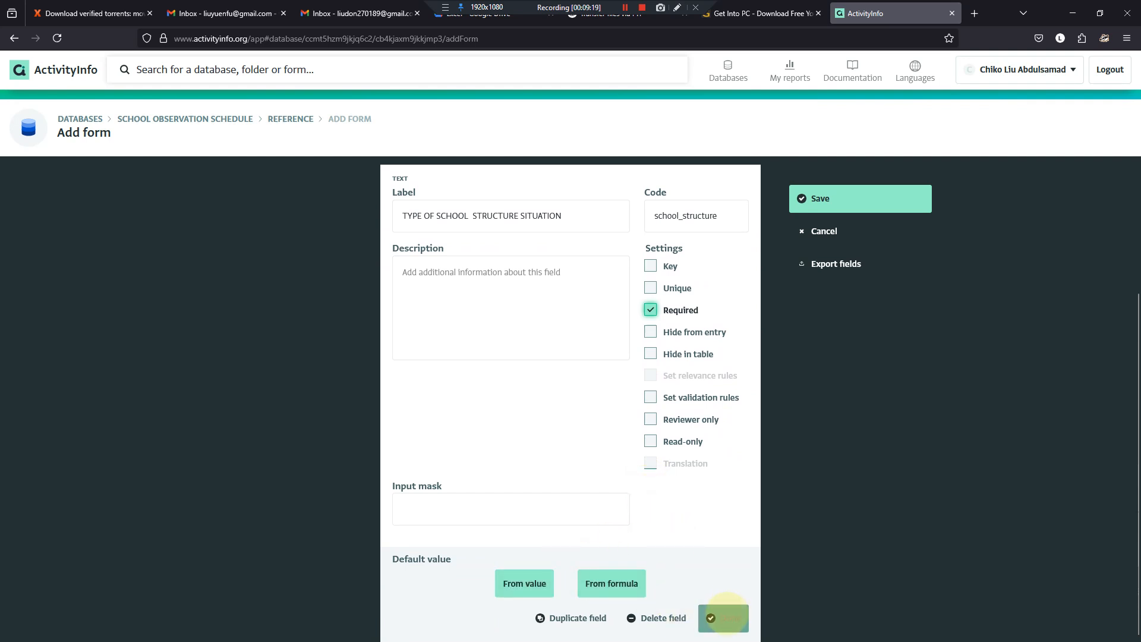
click(726, 618)
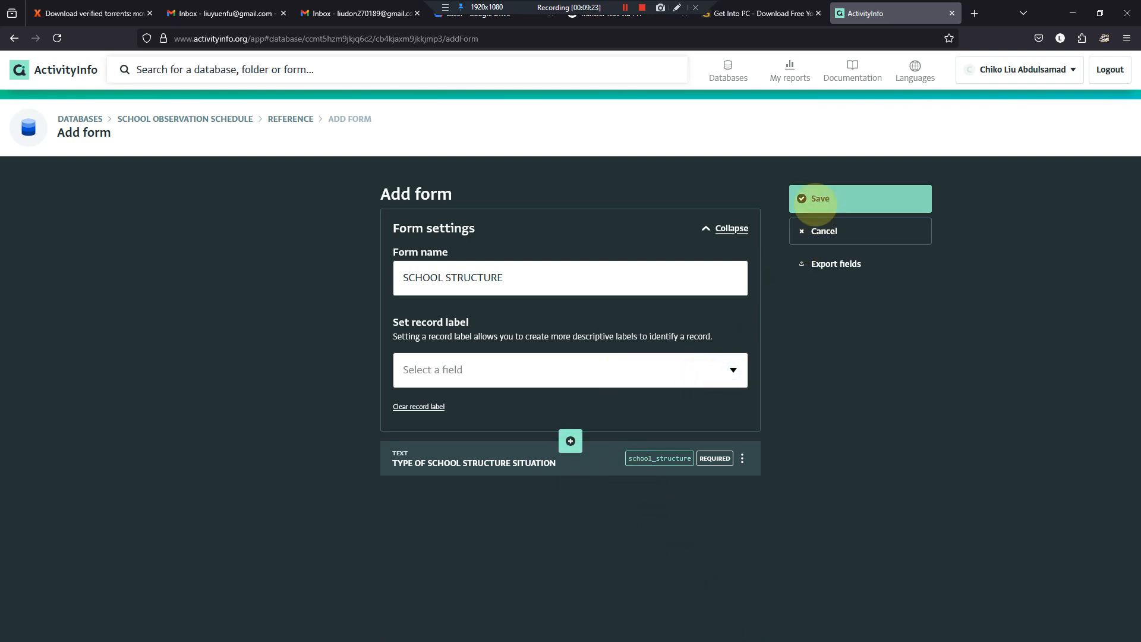
click(815, 199)
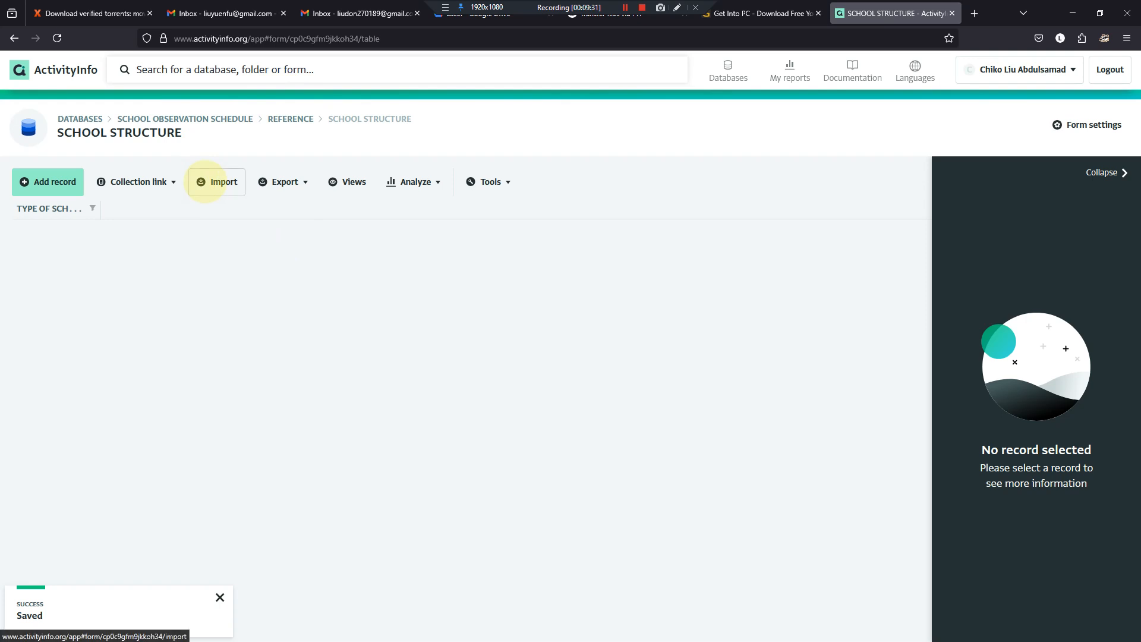
- Copy the four school structure situation items from the Word table, and abandon the new record started in the form
click(52, 182)
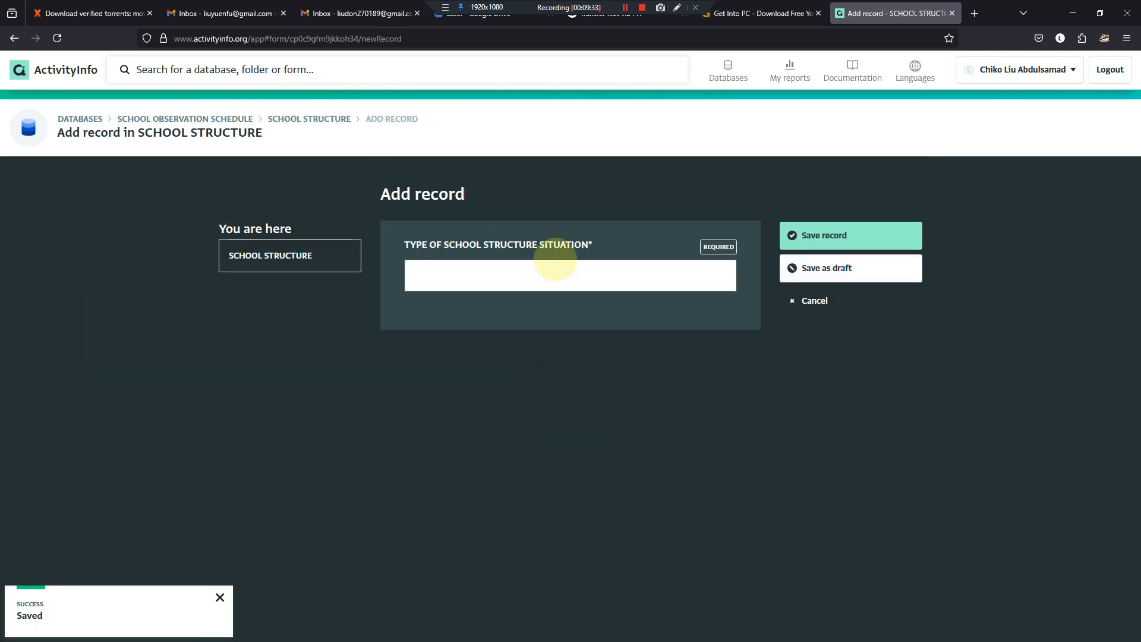
click(597, 628)
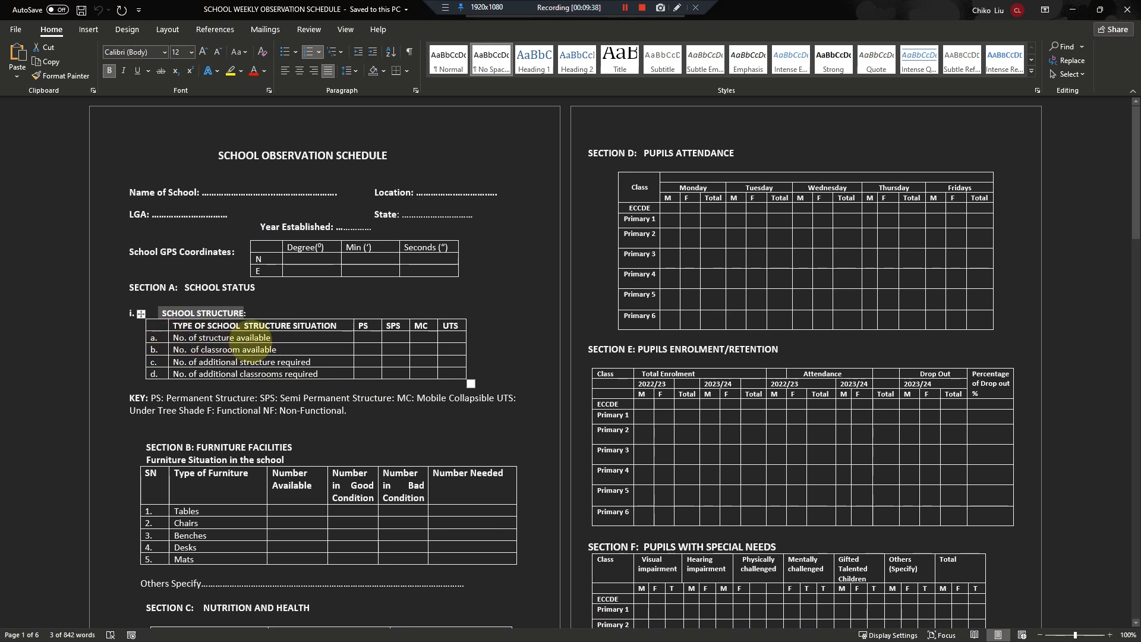
drag(155, 338, 315, 378)
key(ctrl+c)
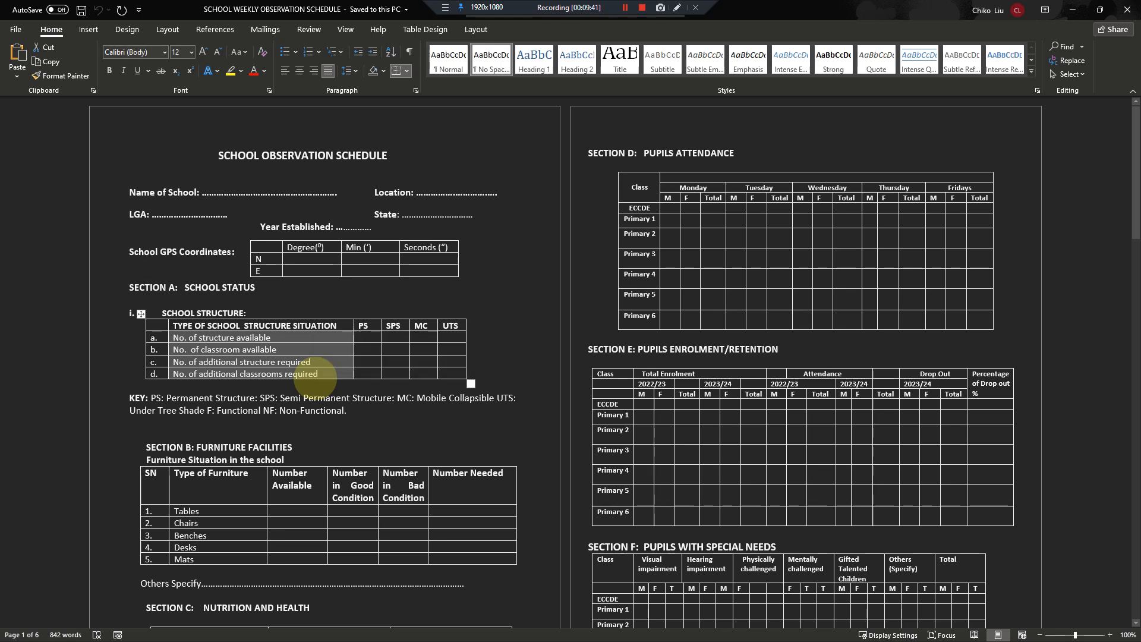
key(alt+Tab)
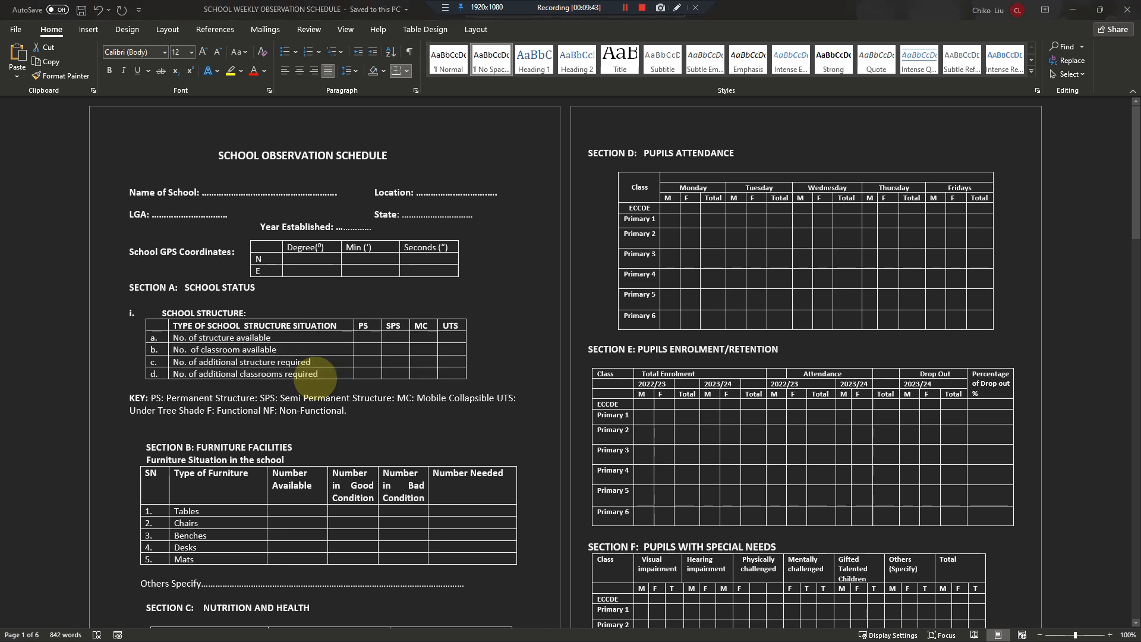
key(alt+Tab)
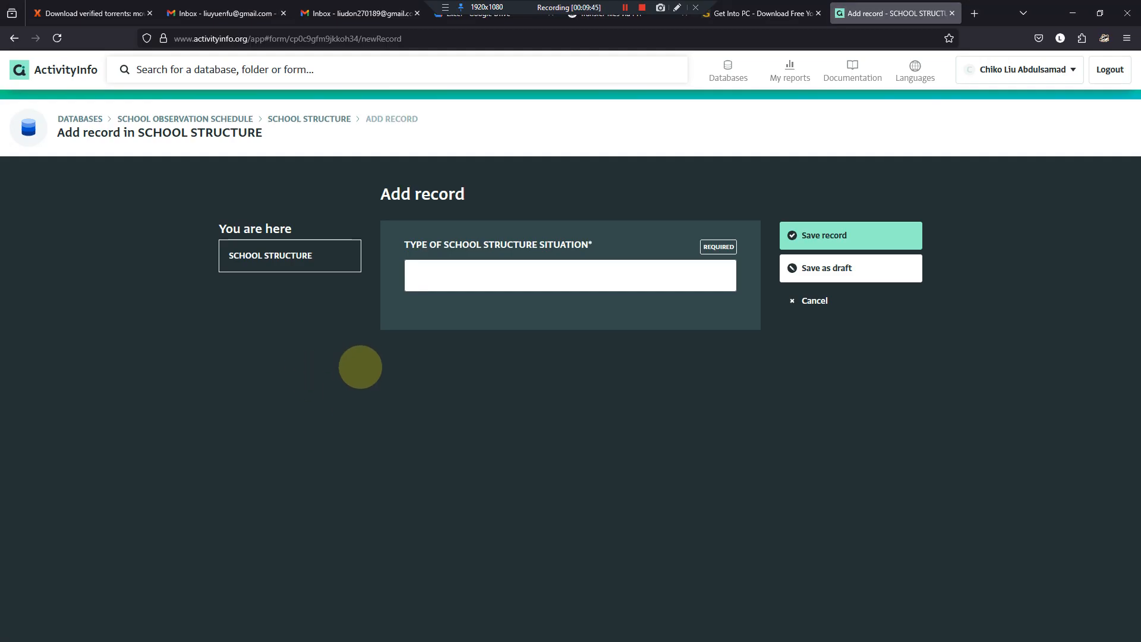
click(812, 301)
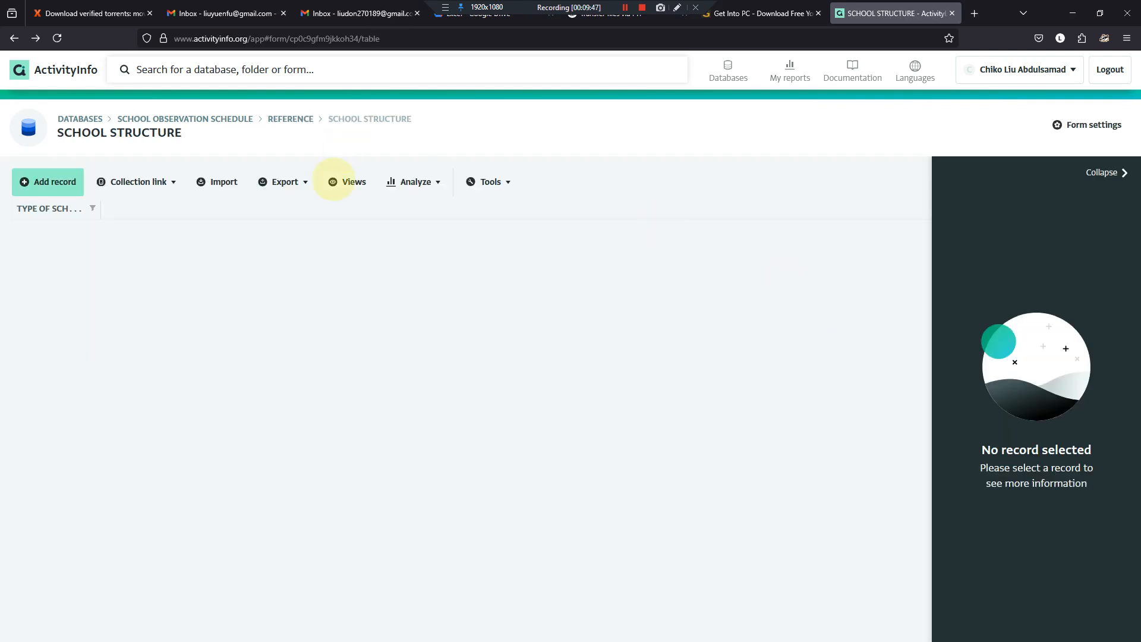
- Open the data import for the SCHOOL STRUCTURE form and paste in the four situation items copied from the Word table
click(226, 182)
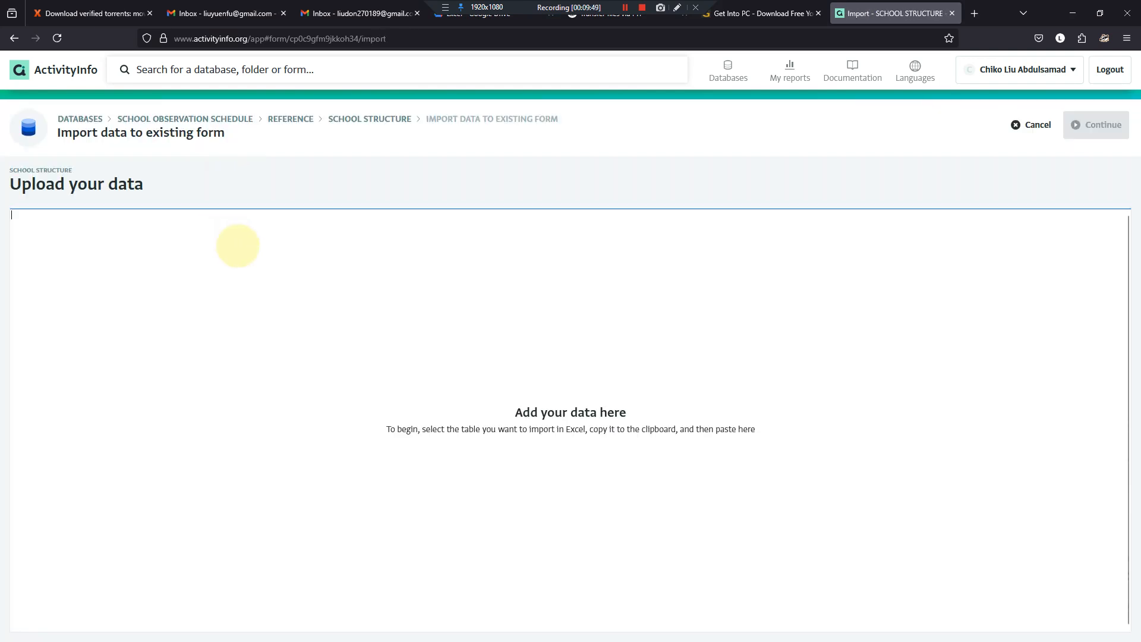
key(alt+Tab)
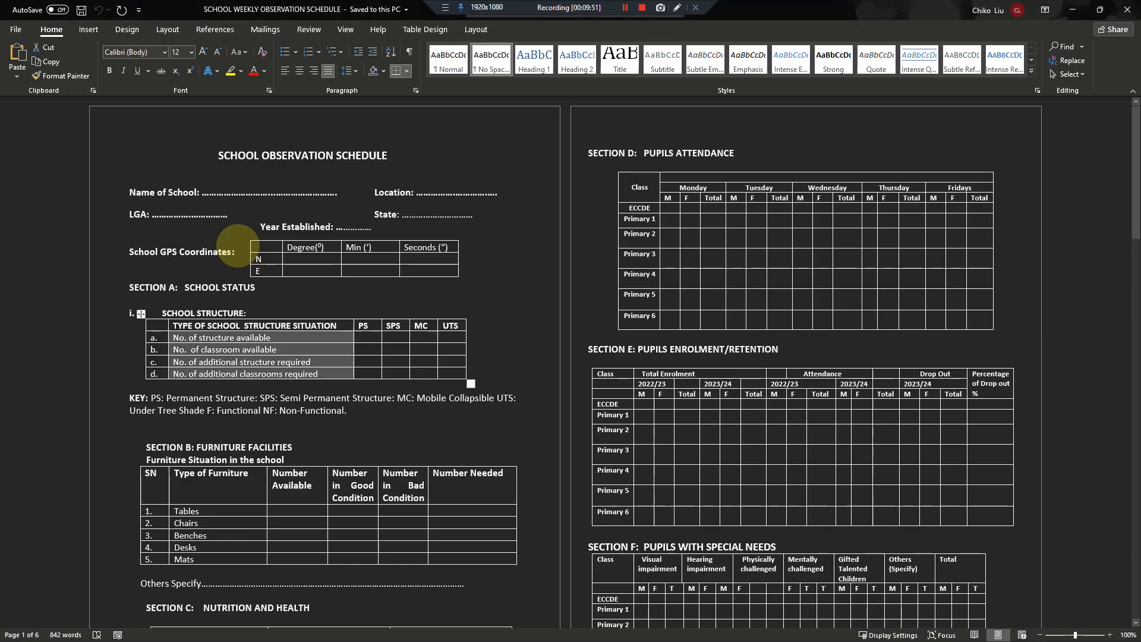
click(237, 246)
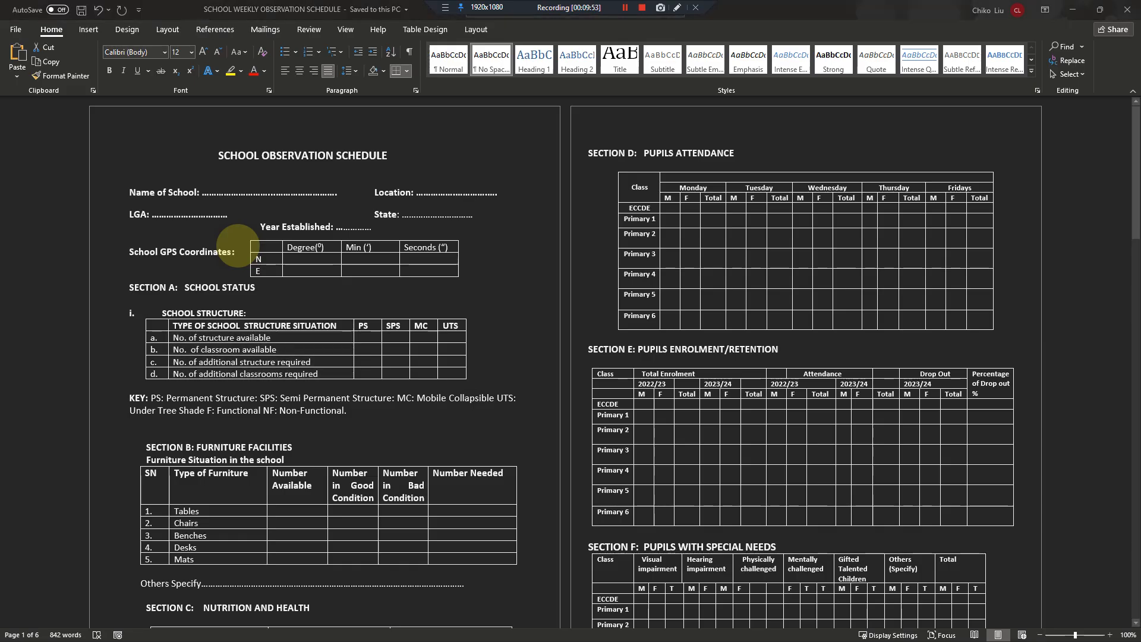
key(alt+Tab)
key(ctrl+v)
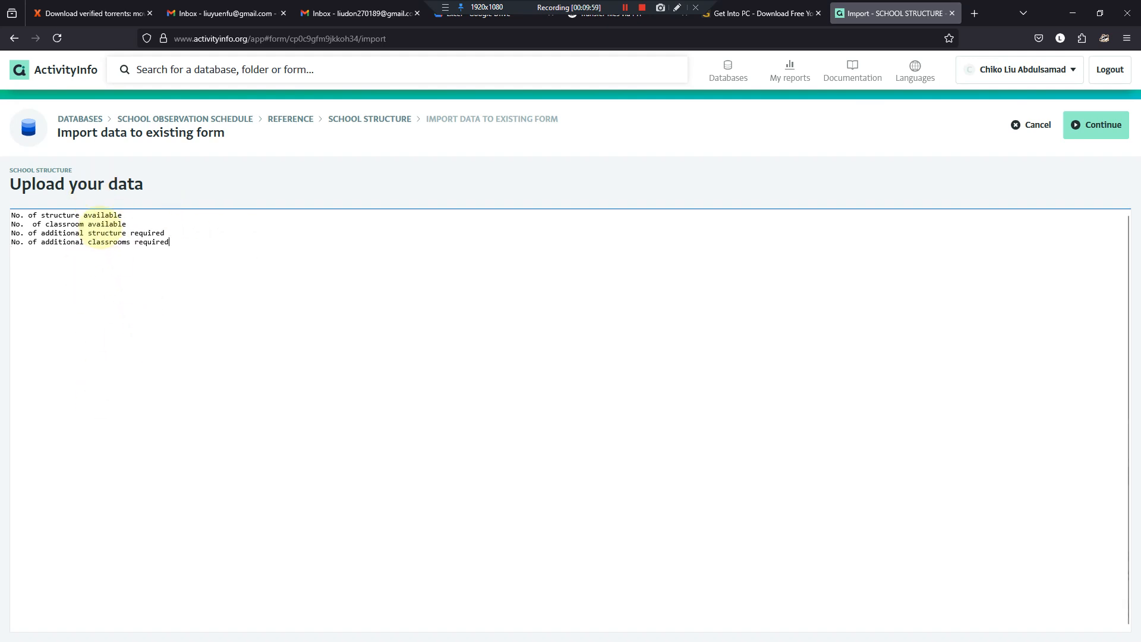
- Compare the pasted items with the Word table, and continue the import to field matching
mouse_move(502, 629)
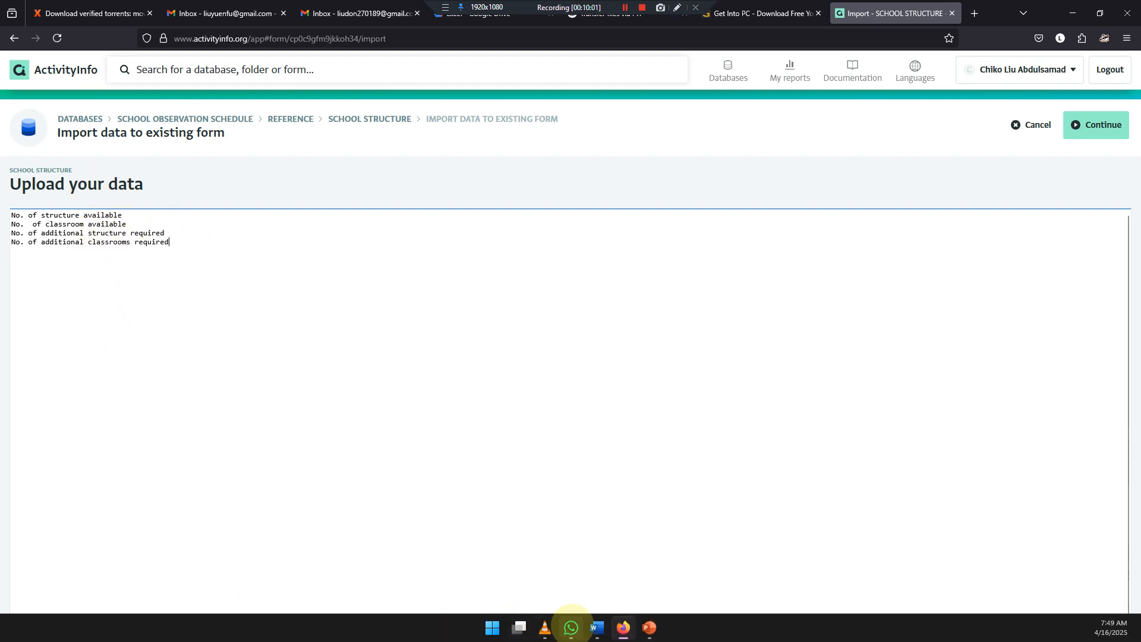
click(598, 628)
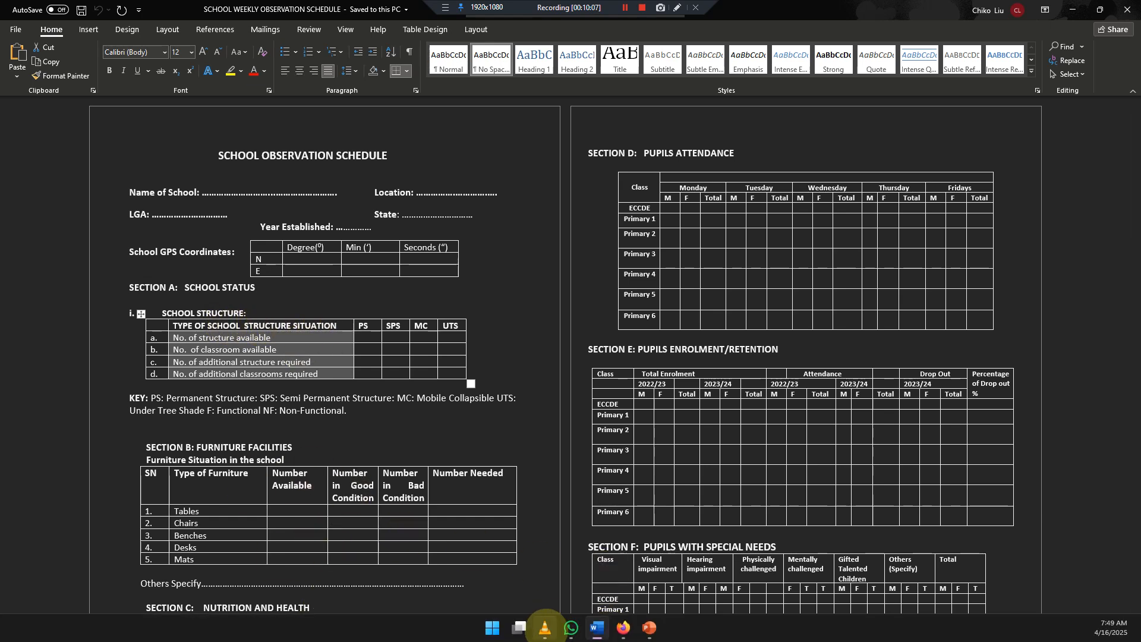
click(623, 628)
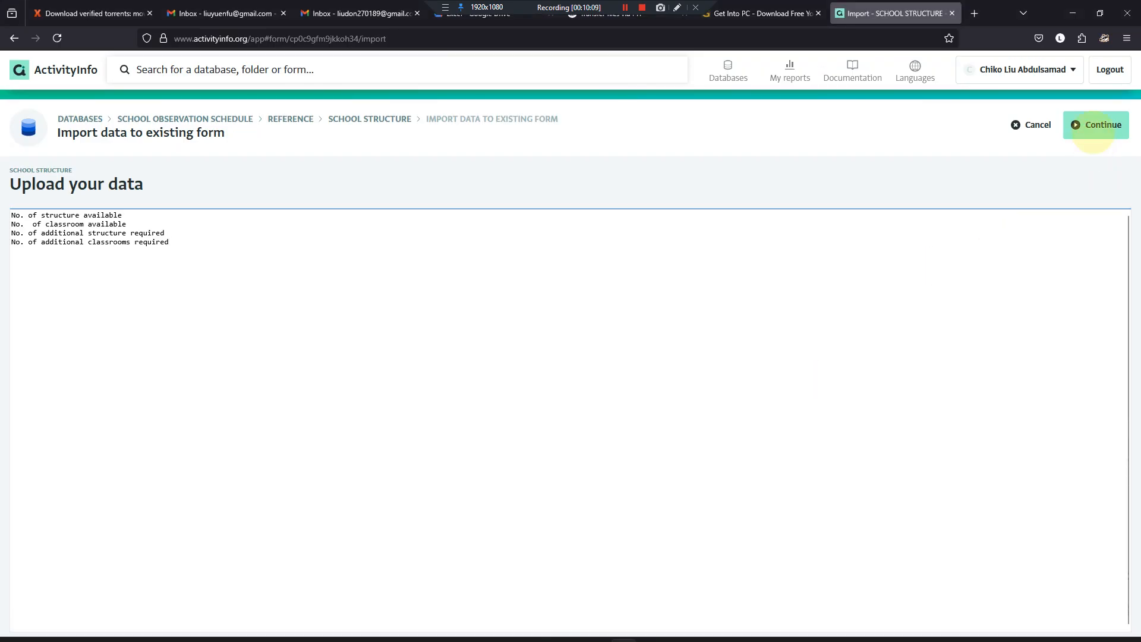
click(1094, 126)
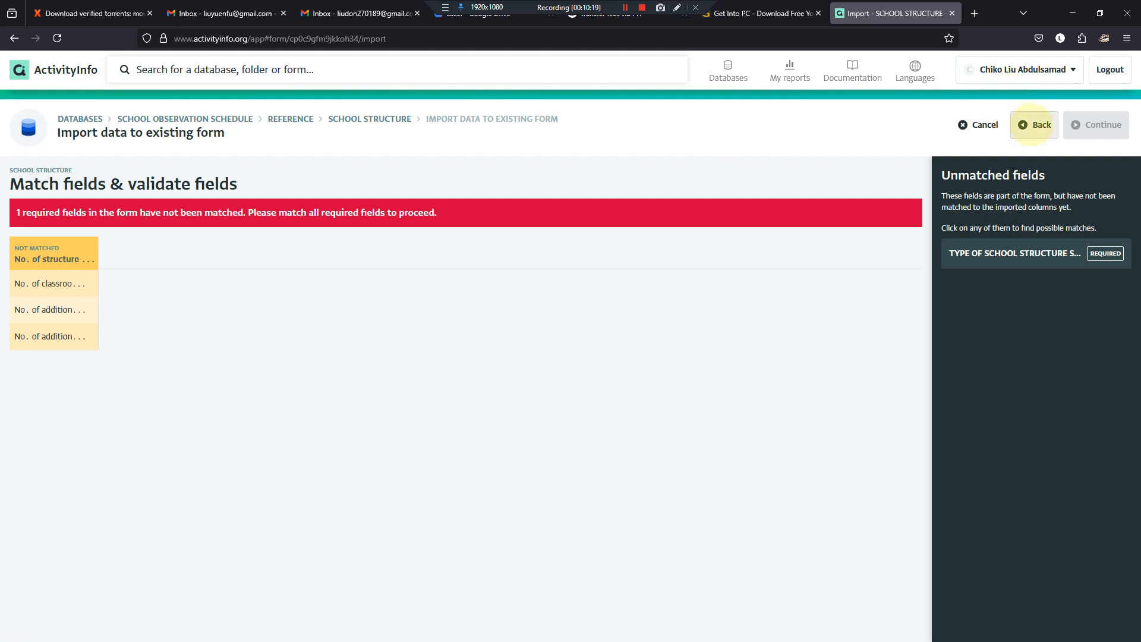
- Return to the upload data, insert a blank line above the four items, retry field matching, and go back
click(1034, 124)
click(41, 224)
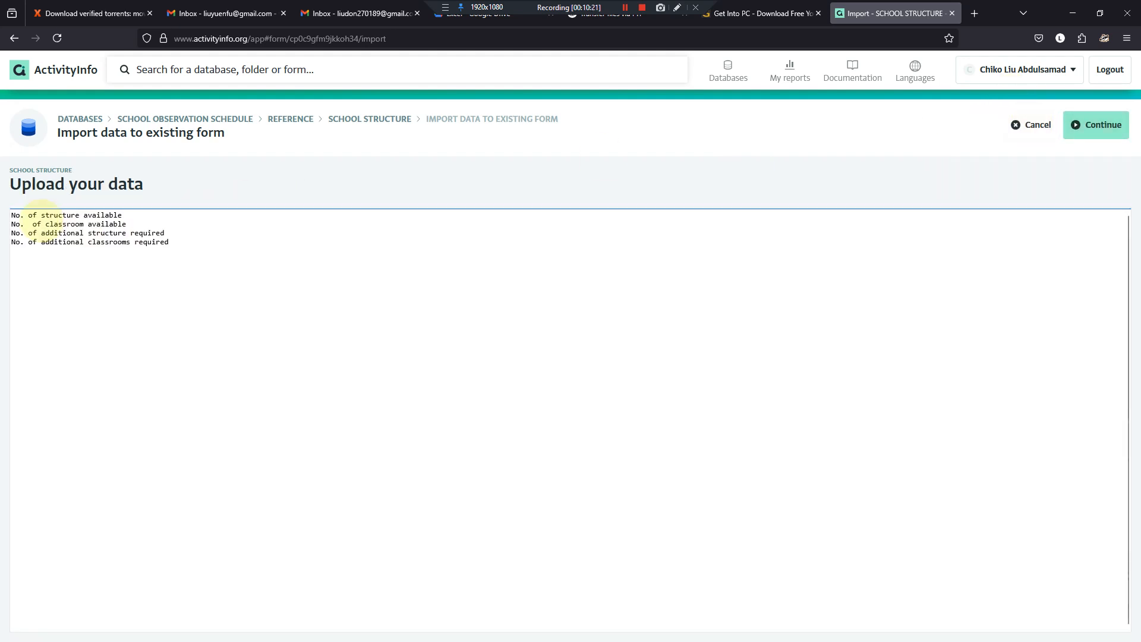
key(Home)
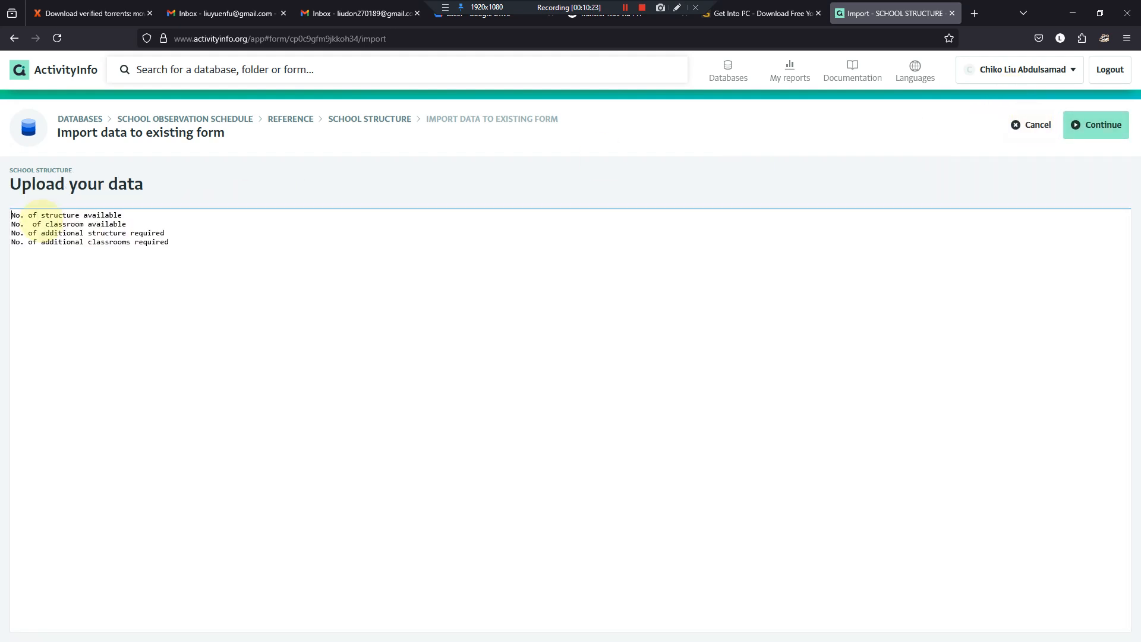
key(Return)
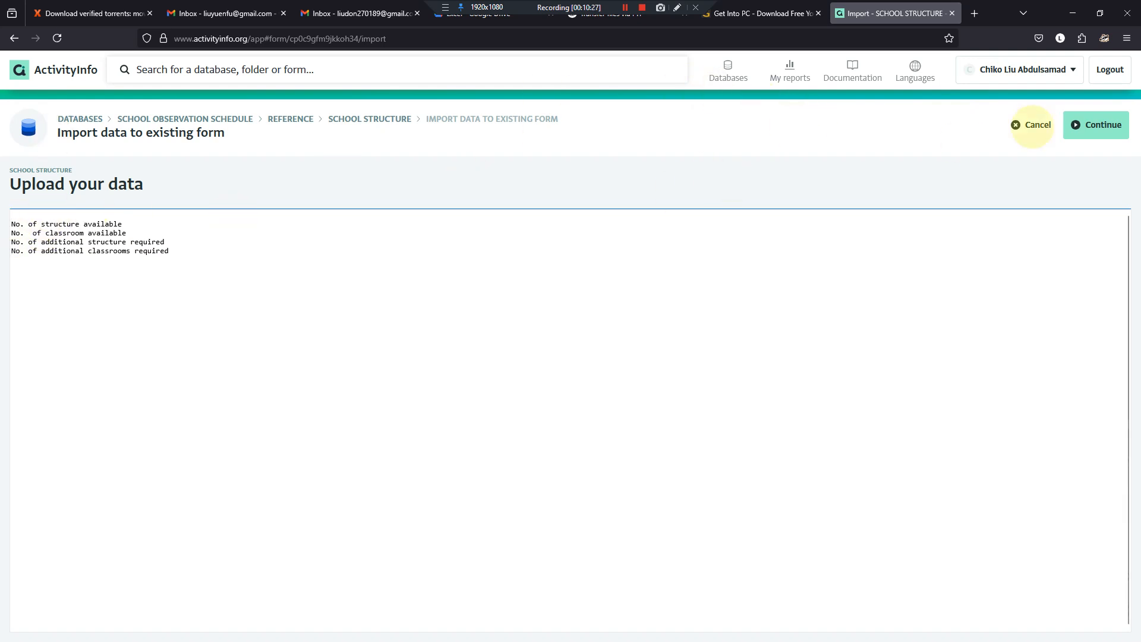
click(1094, 125)
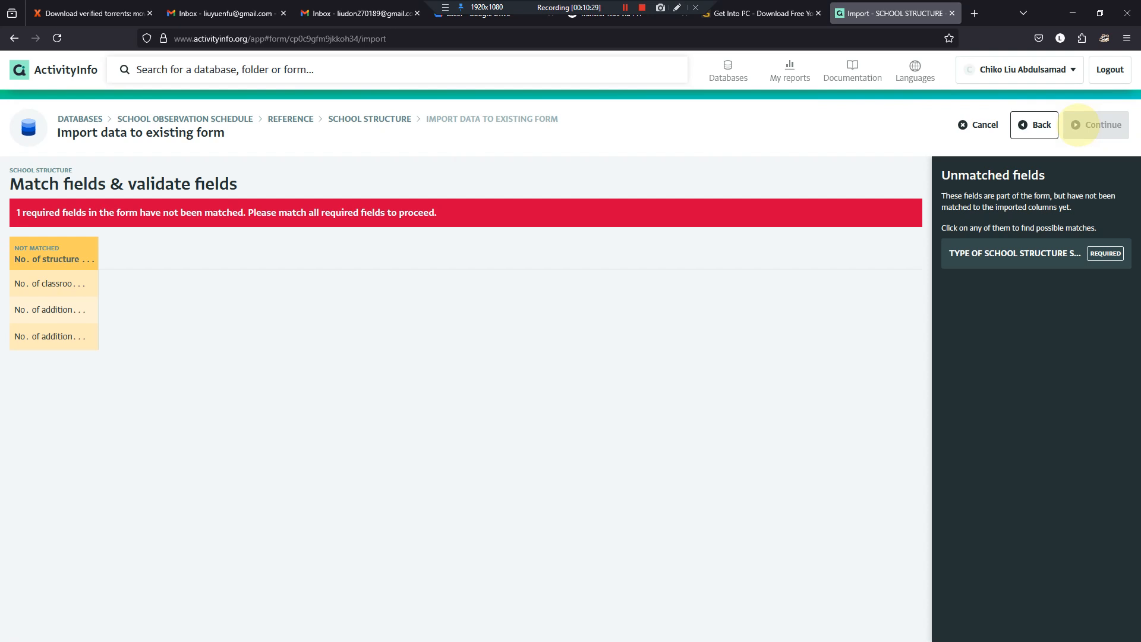
click(1034, 125)
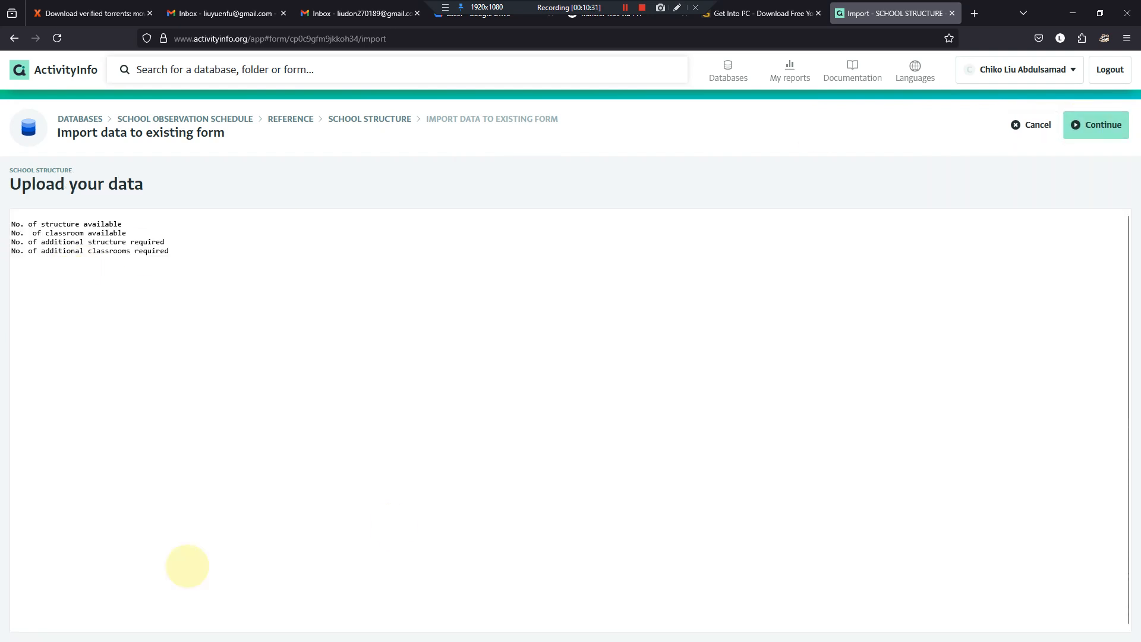
- Replace the upload data with the Word column including its TYPE OF SCHOOL STRUCTURE SITUATION heading, and continue to field matching
mouse_move(572, 629)
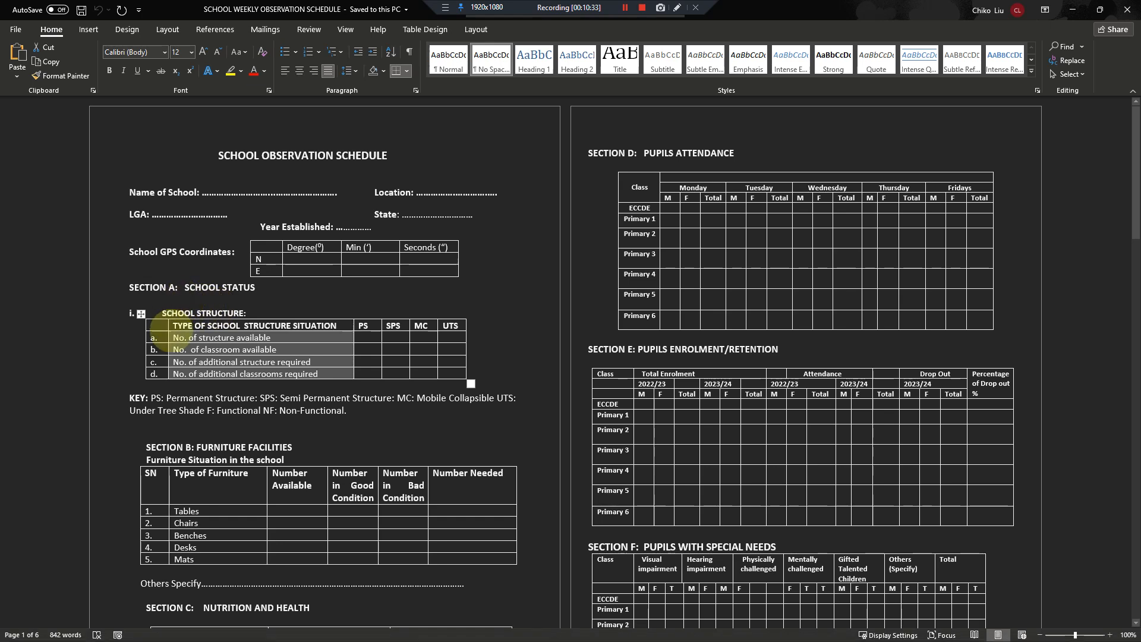
drag(176, 325, 319, 370)
key(ctrl+c)
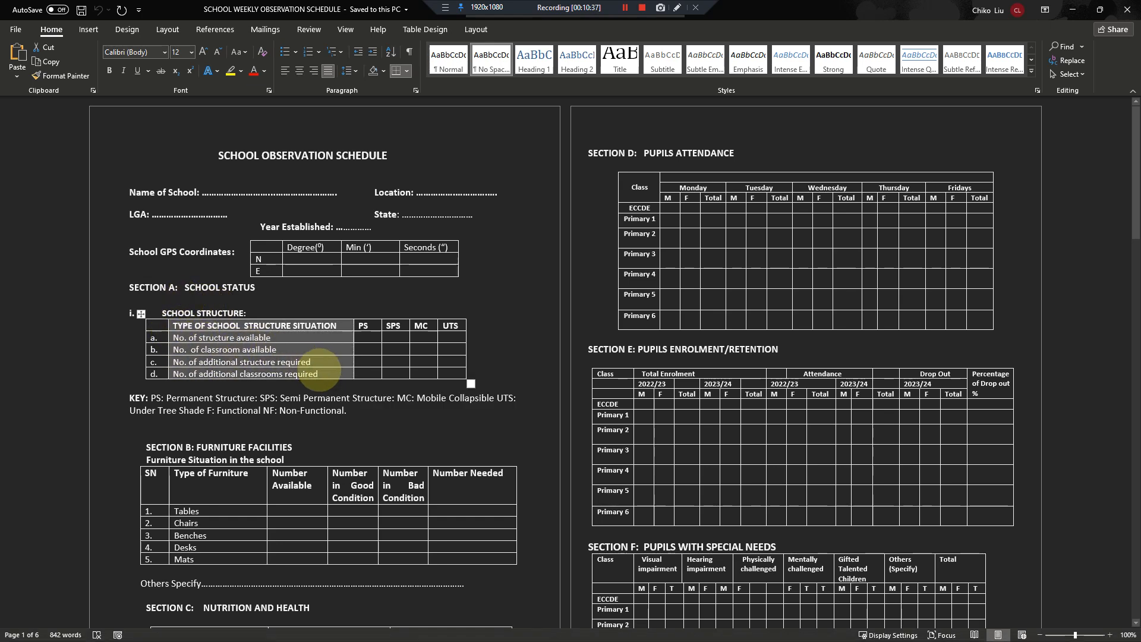
key(alt+Tab)
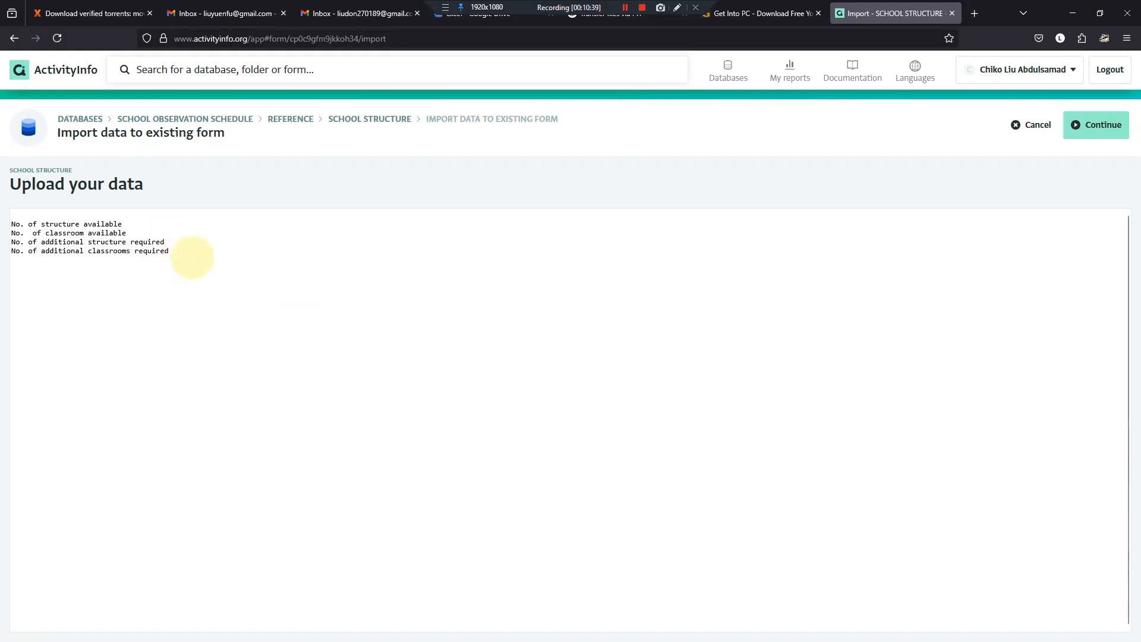
drag(192, 257, 13, 208)
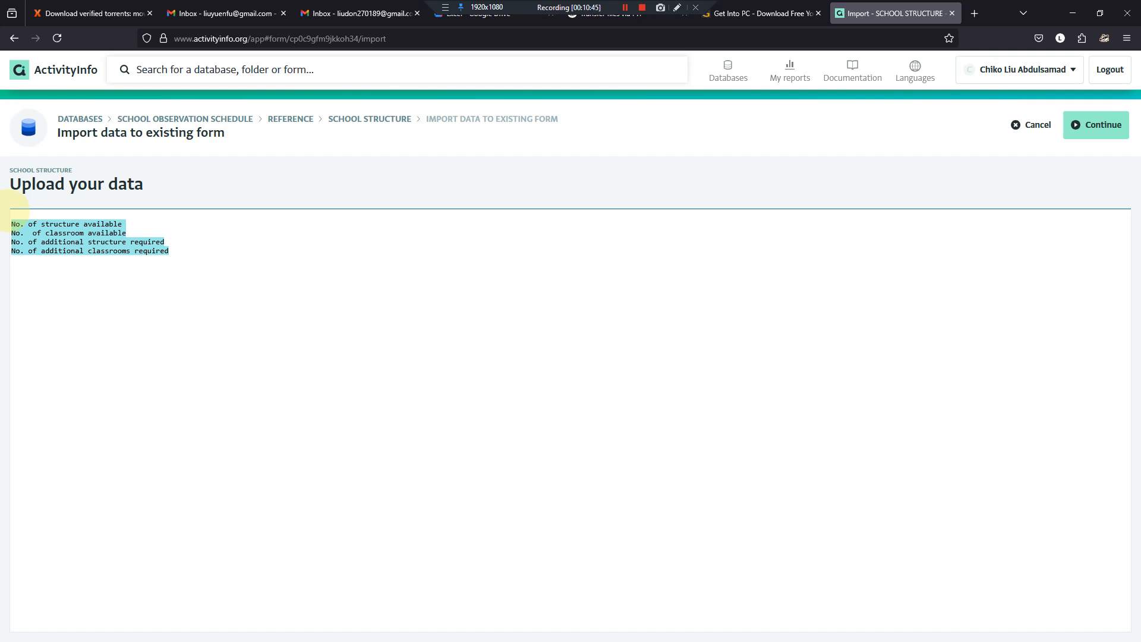
key(ctrl+v)
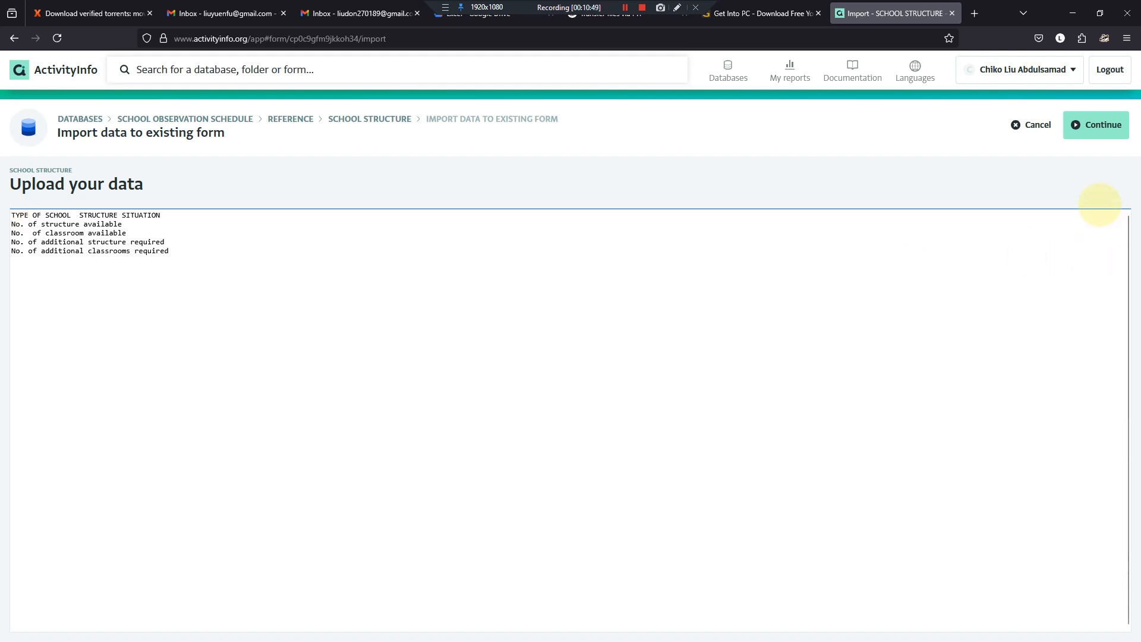
click(1089, 125)
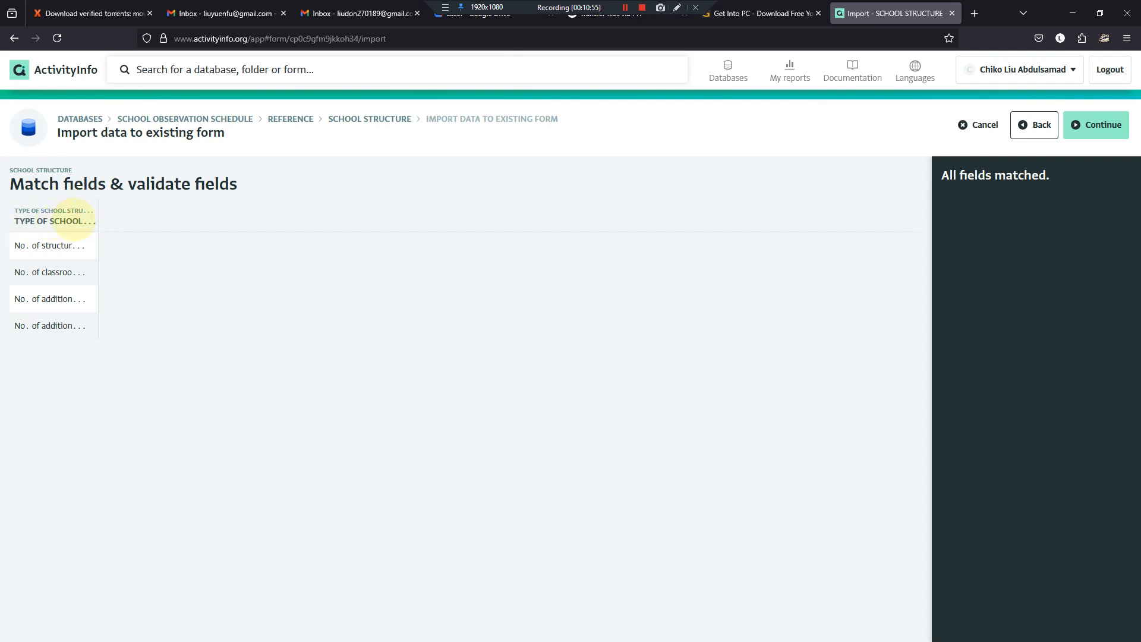
- Examine the heading row and the items beneath it in the Word document's School Structure table, and return to the import
click(596, 628)
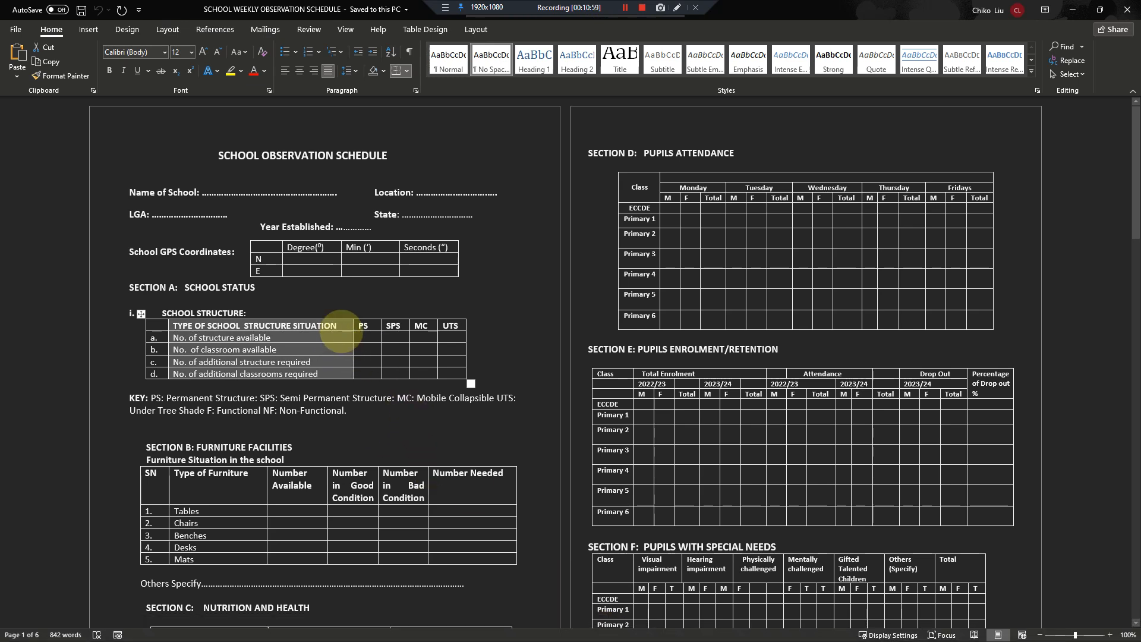
drag(344, 321, 183, 368)
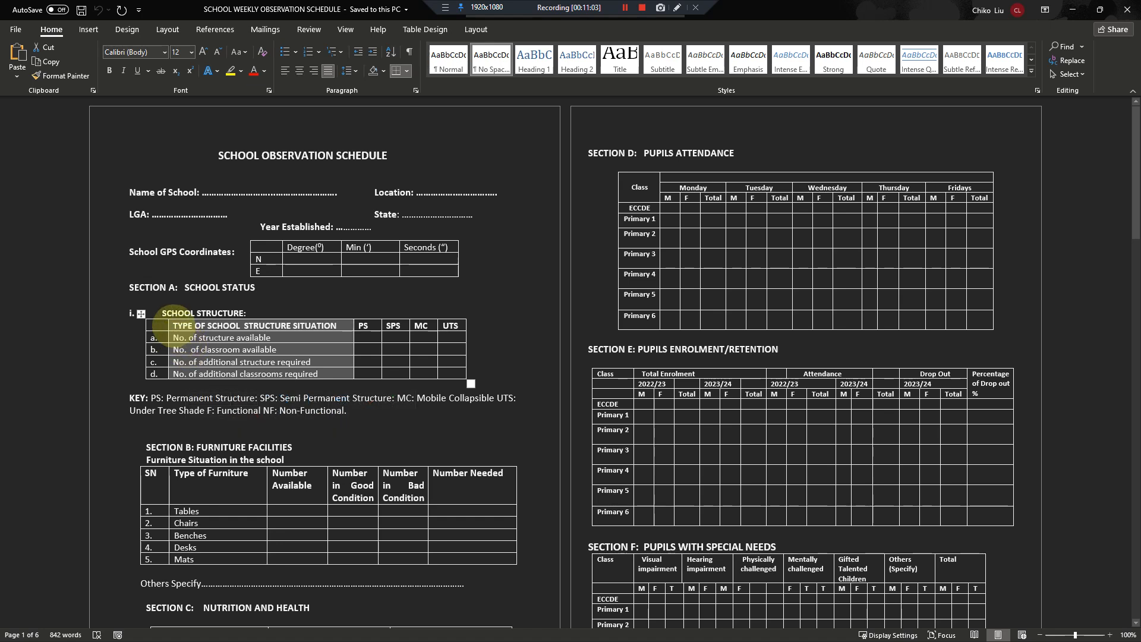
click(172, 326)
drag(172, 326, 450, 324)
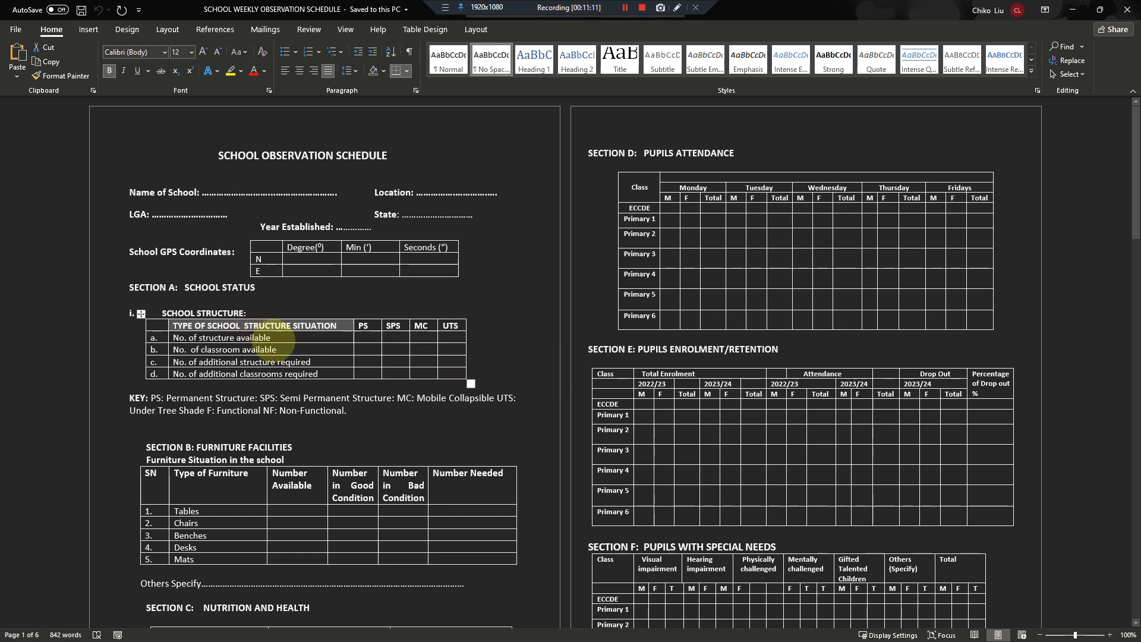
click(274, 337)
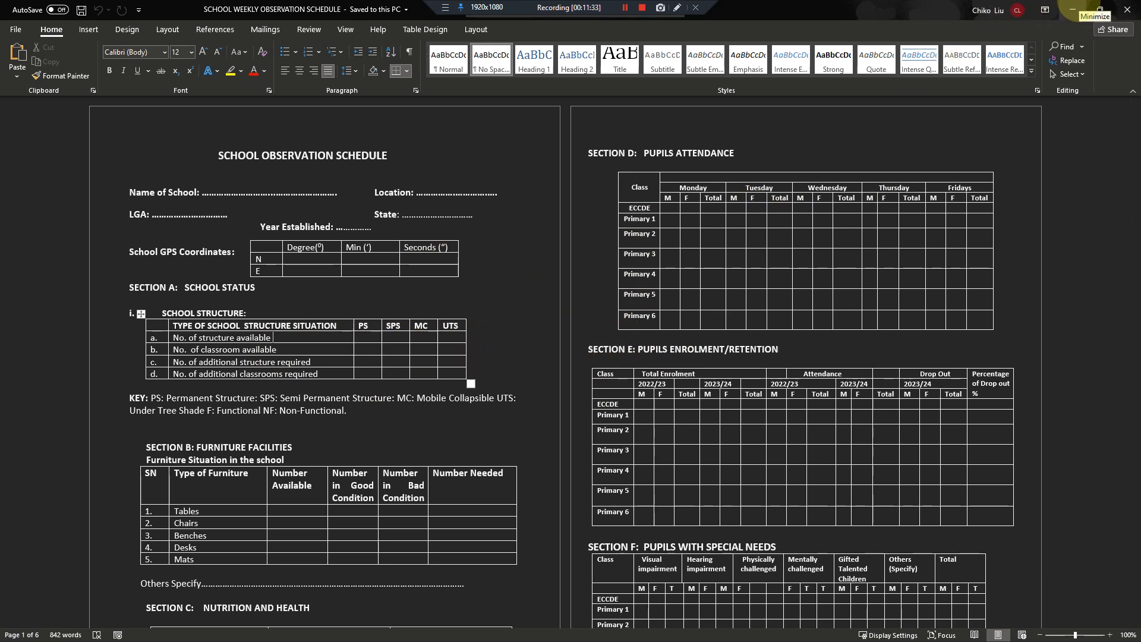
click(1073, 9)
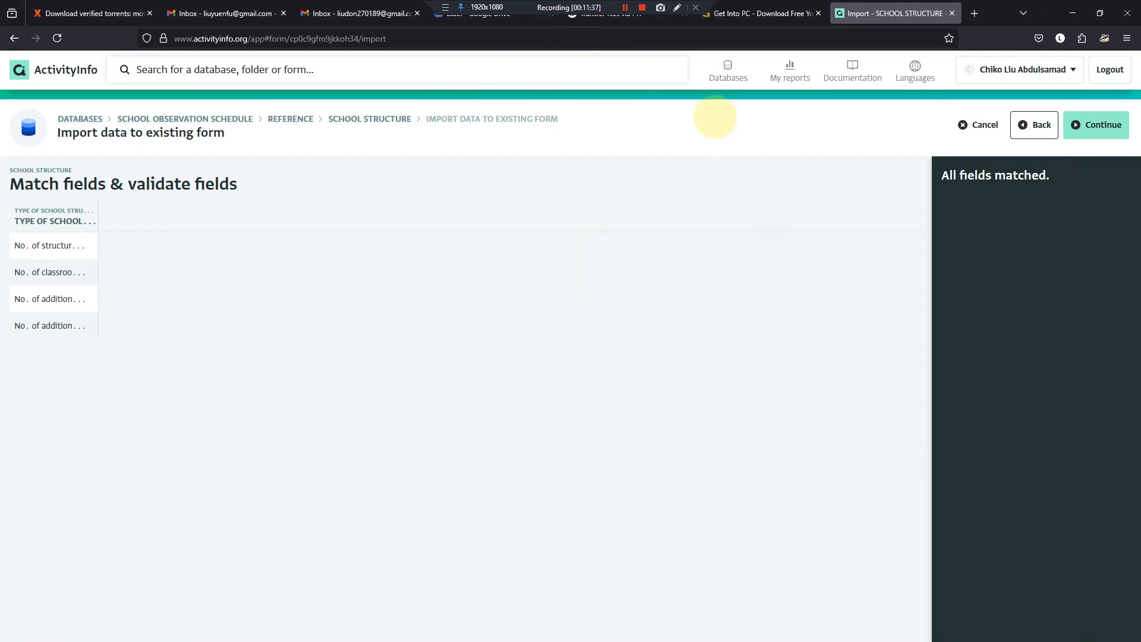
- Import the matched records into the SCHOOL STRUCTURE form and widen the TYPE OF SCHOOL STRUCTURE SITUATION column to show the full text
click(1115, 126)
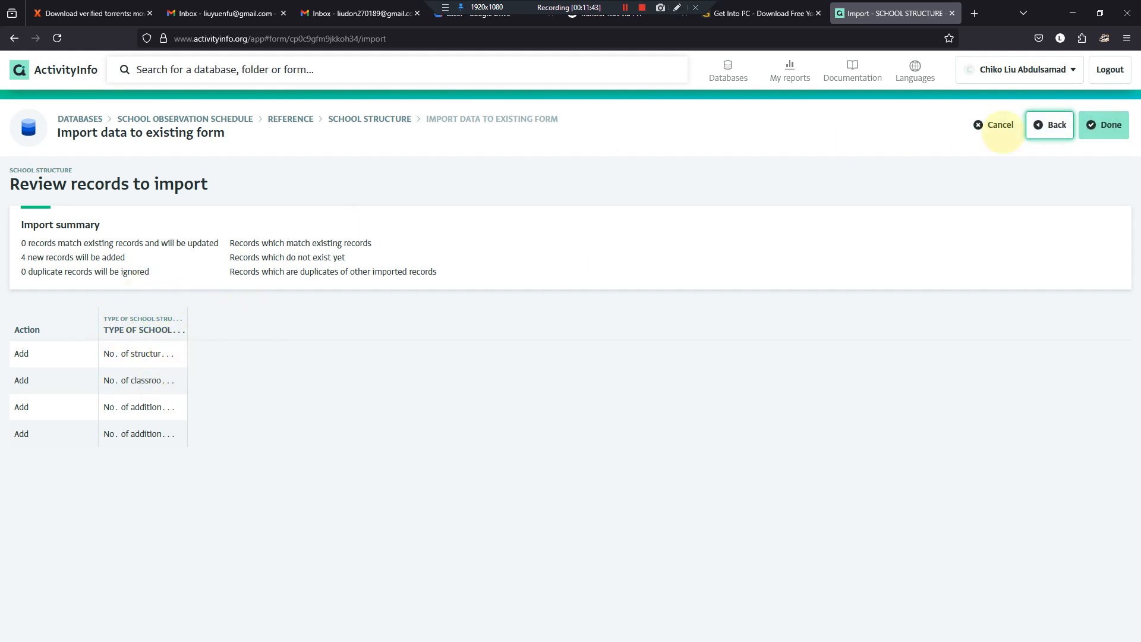
click(1109, 124)
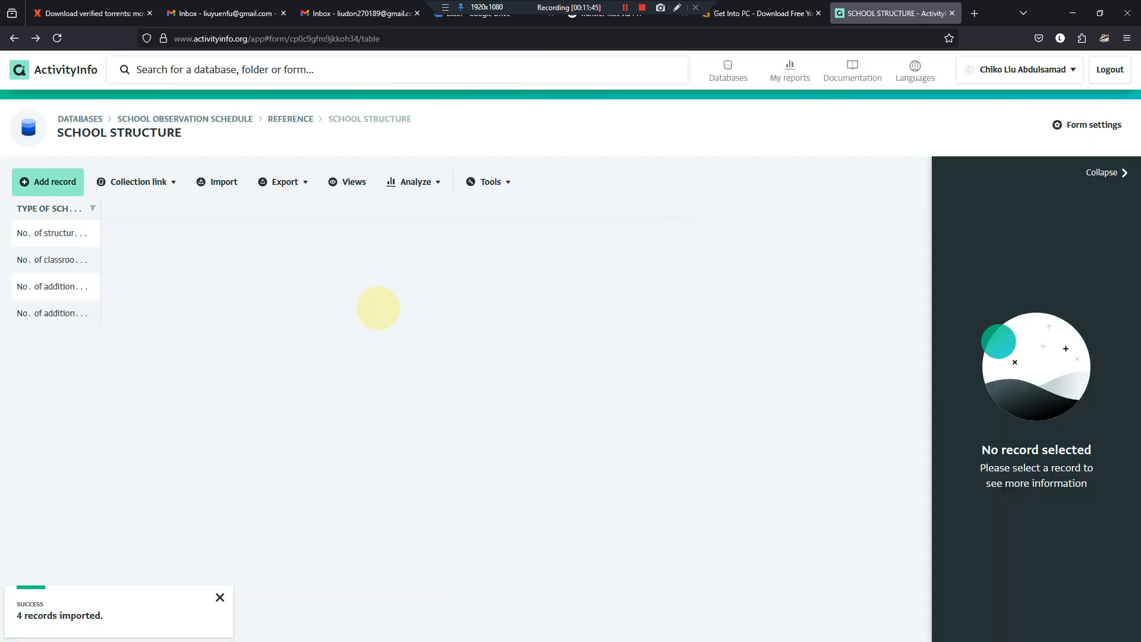
drag(100, 209, 324, 182)
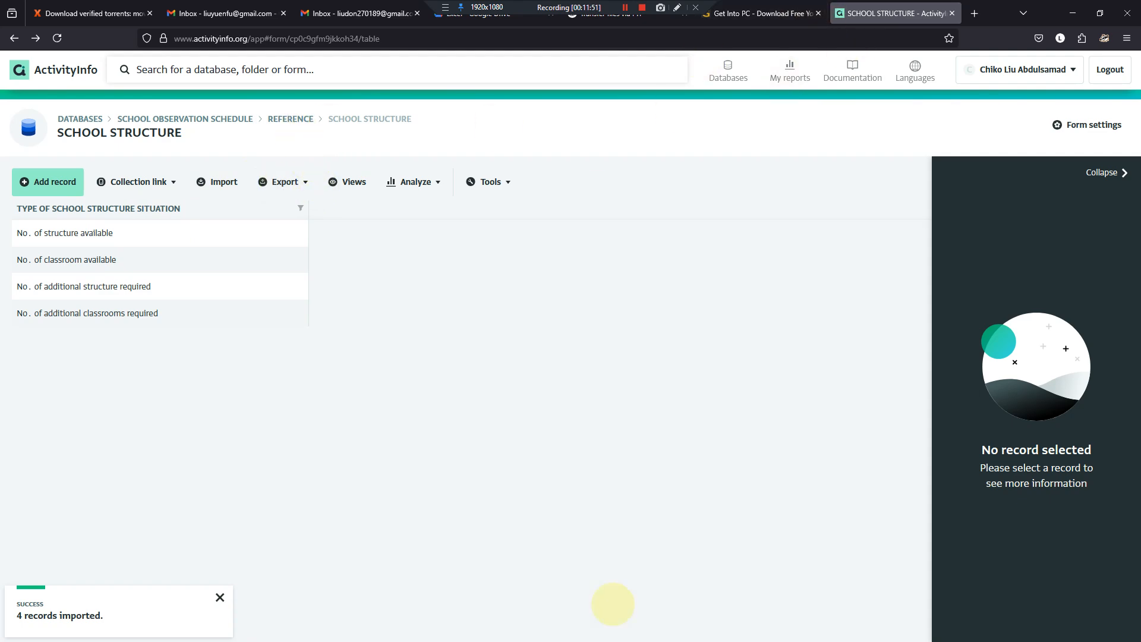
- Copy the section title FURNITURE FACILITIES from Section B of the Word document and return to ActivityInfo
mouse_move(667, 630)
click(597, 628)
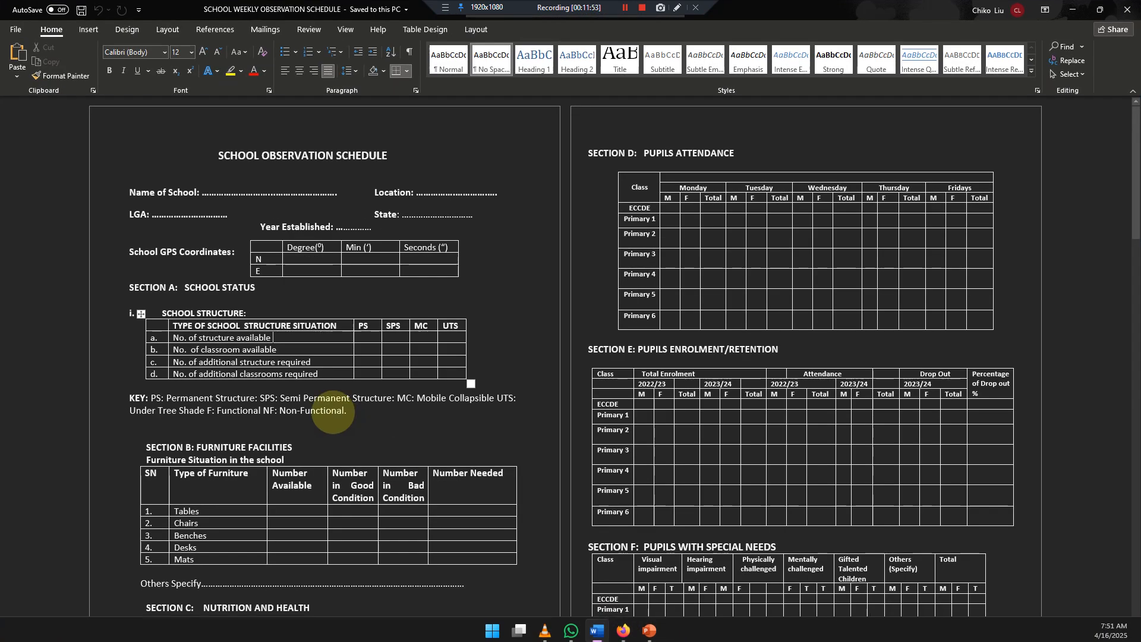
scroll(200, 497, down, 1)
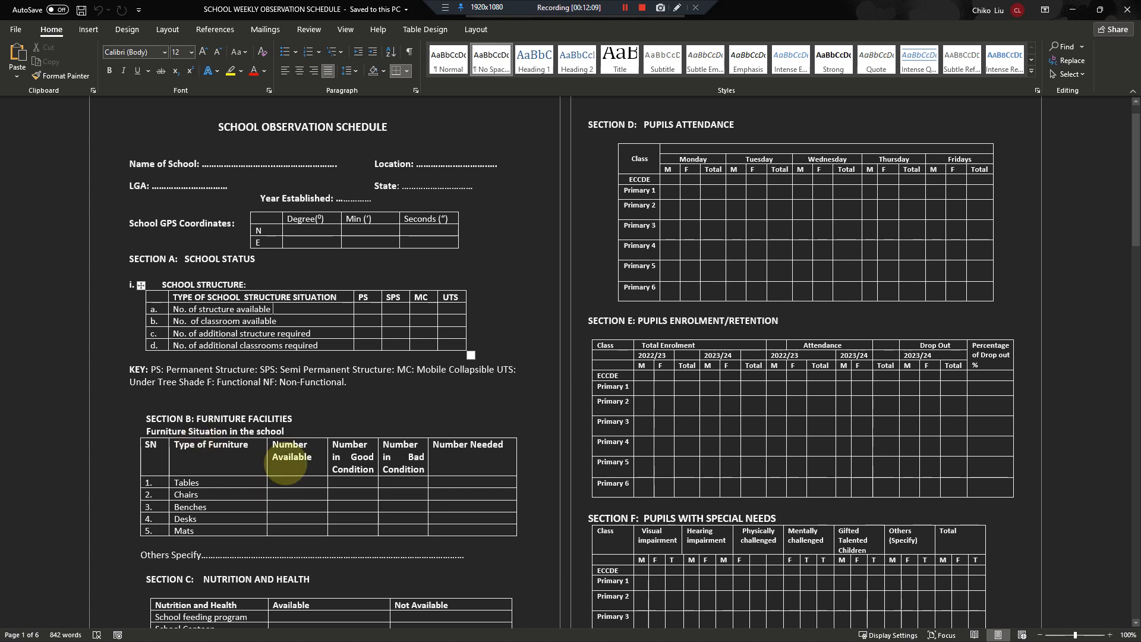
drag(291, 418, 214, 413)
key(ctrl+c)
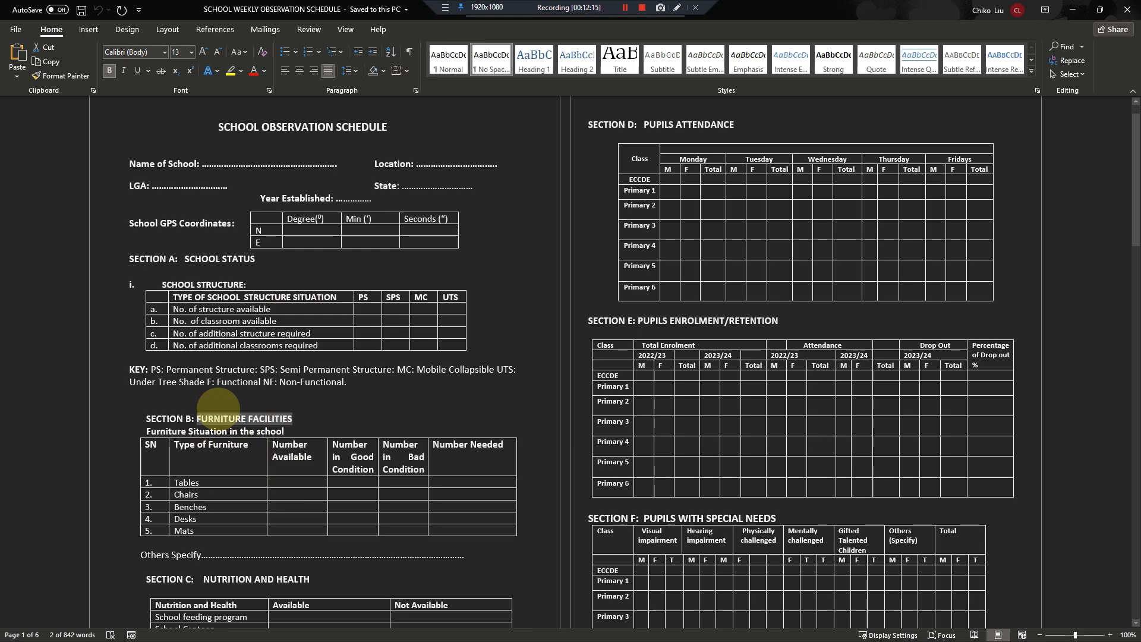
key(alt+Tab)
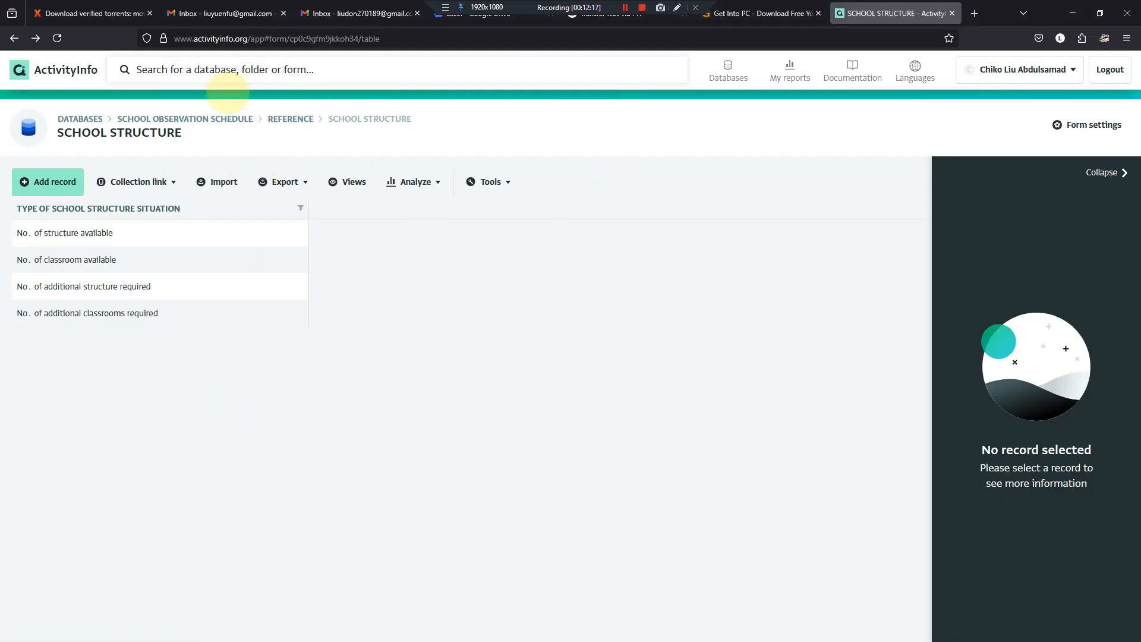
- Start a new form in the Reference folder and name it FURNITURE FACILITIES using the copied title
click(284, 118)
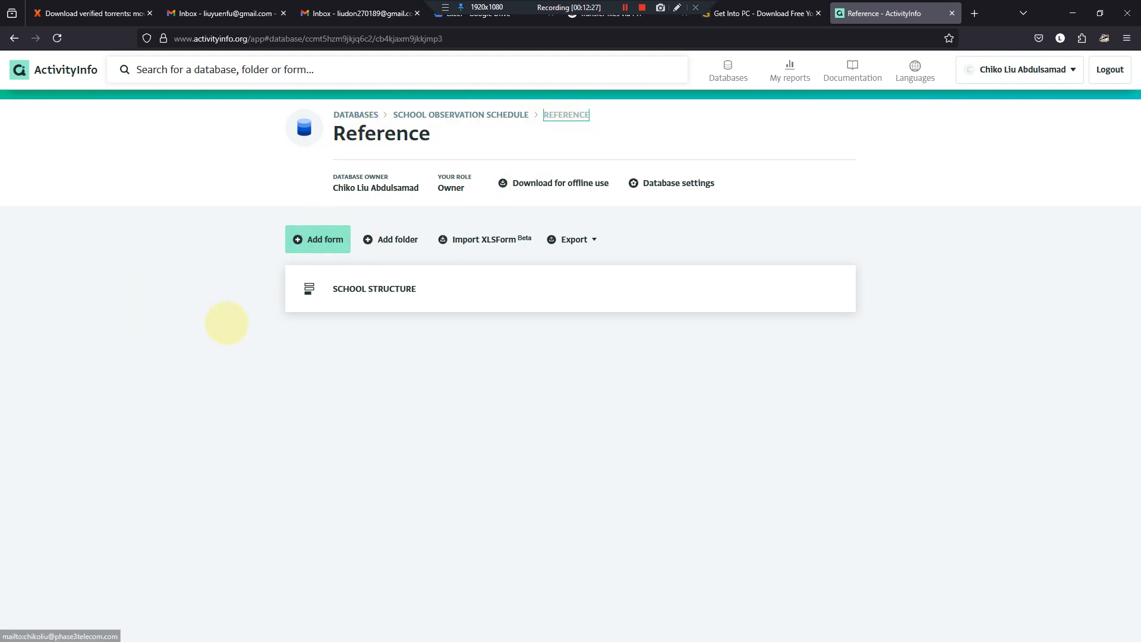
click(318, 238)
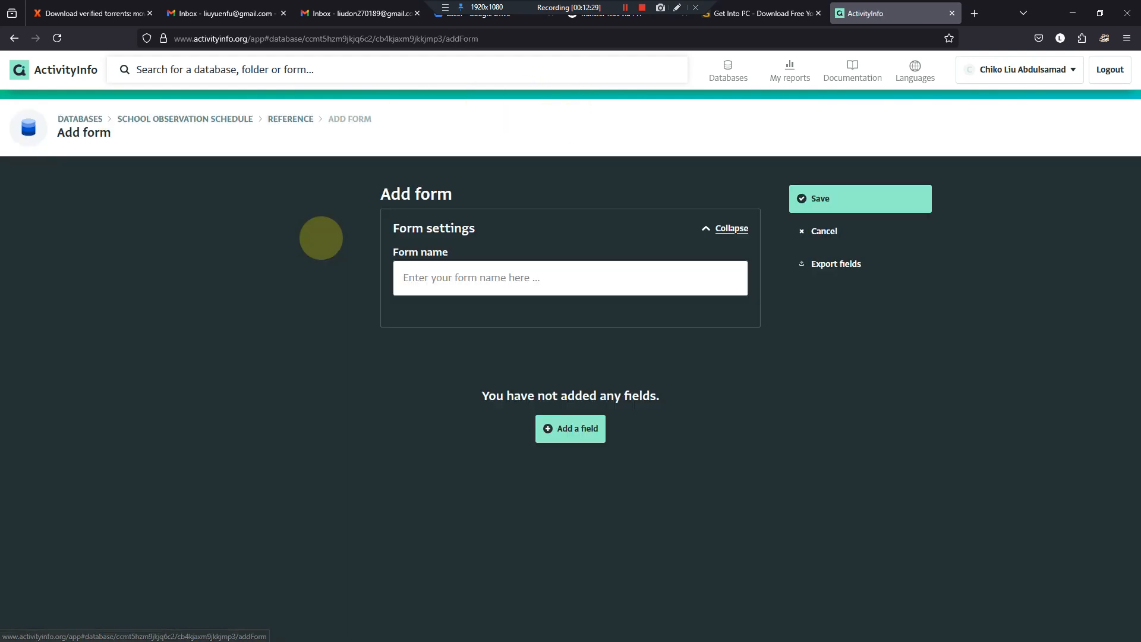
click(405, 277)
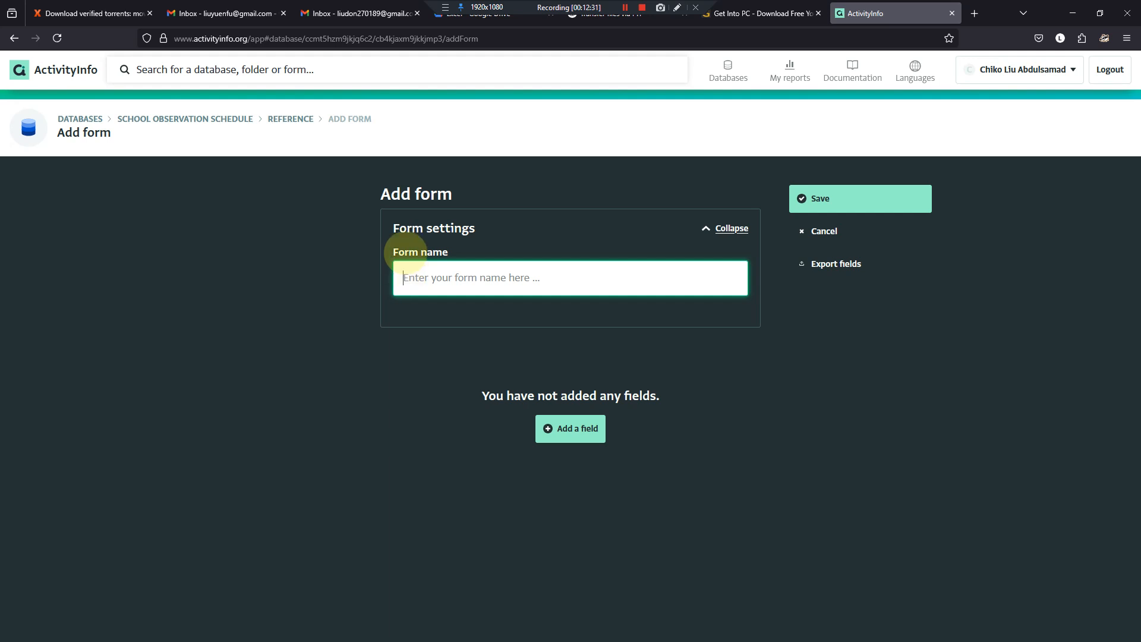
key(ctrl+v)
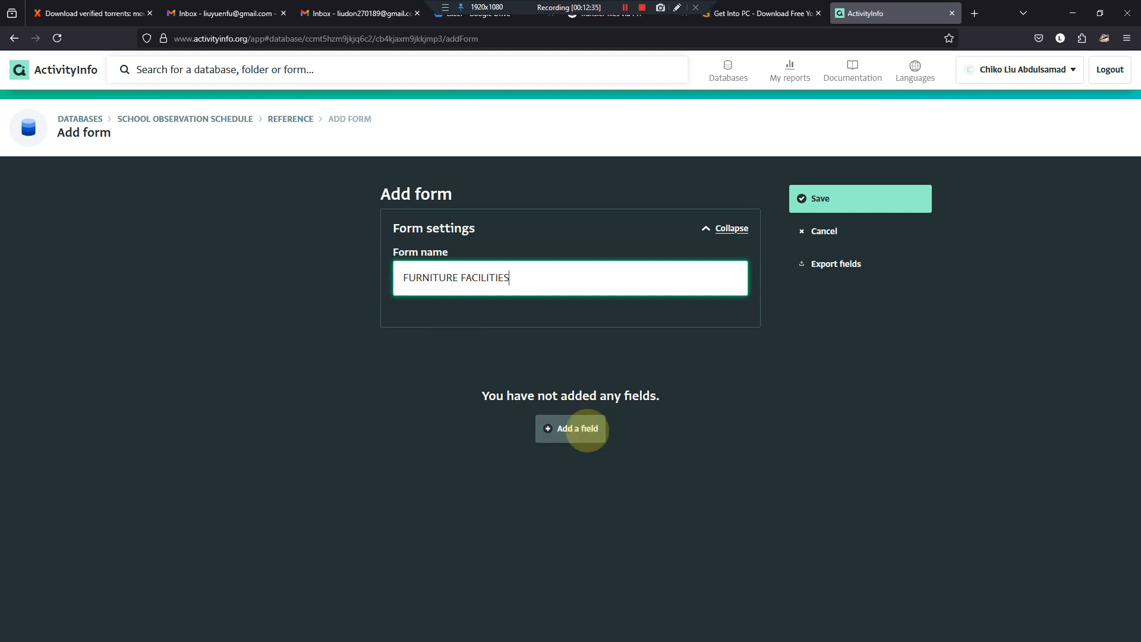
- Add a text field to the form, labelled Type of Furniture with the heading copied from the Word furniture table
click(588, 430)
click(660, 378)
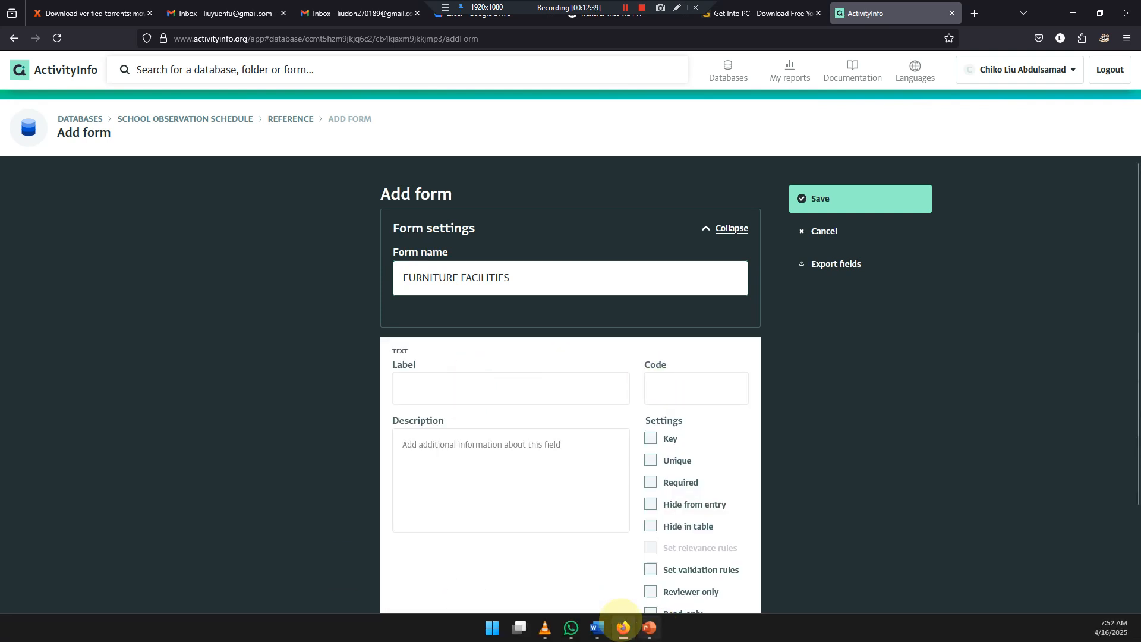
click(597, 627)
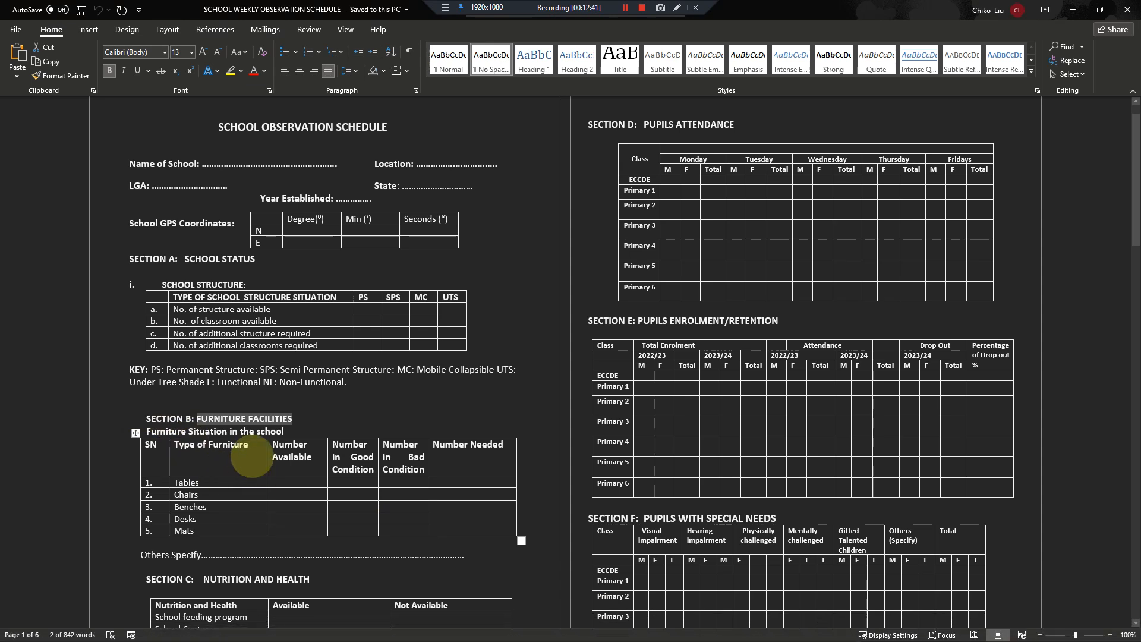
drag(253, 450, 175, 451)
key(ctrl+c)
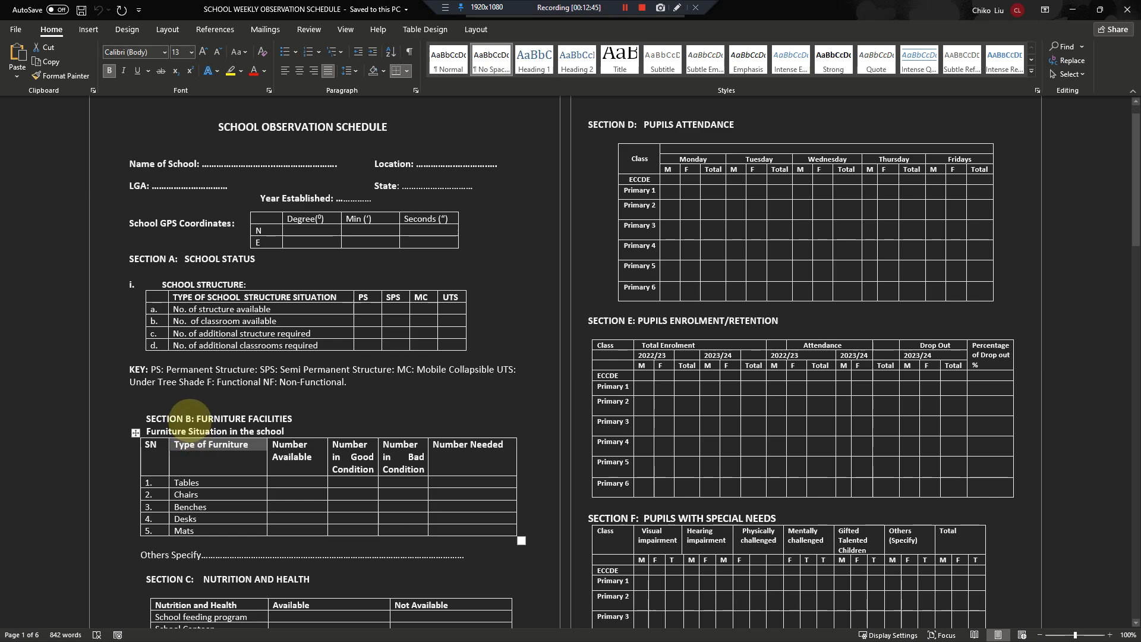
key(alt+Tab)
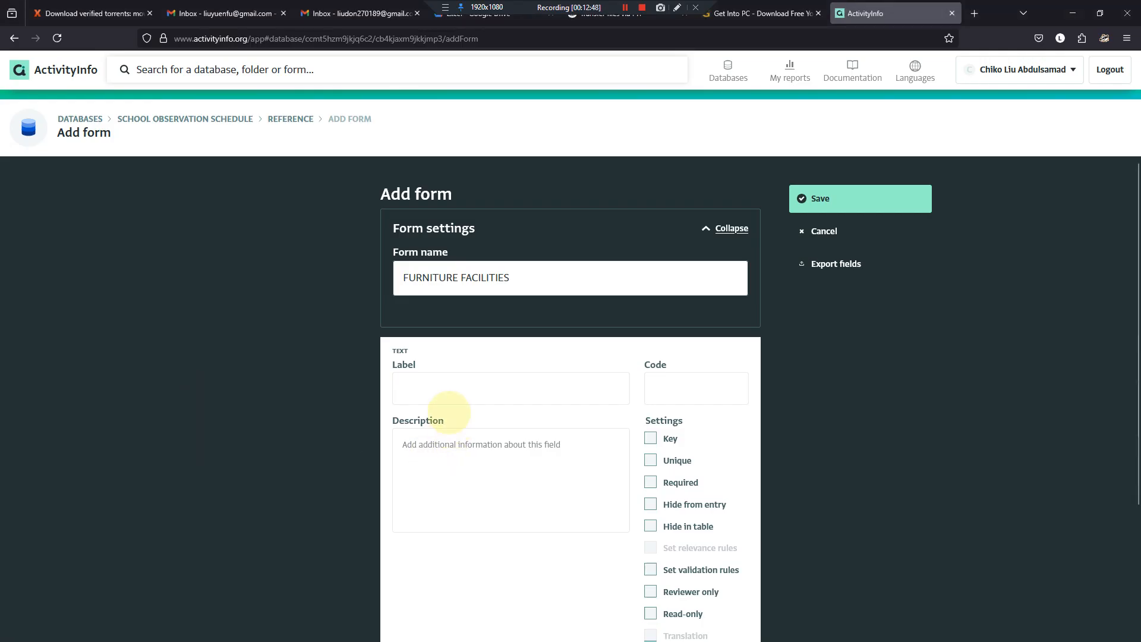
click(440, 388)
key(ctrl+v)
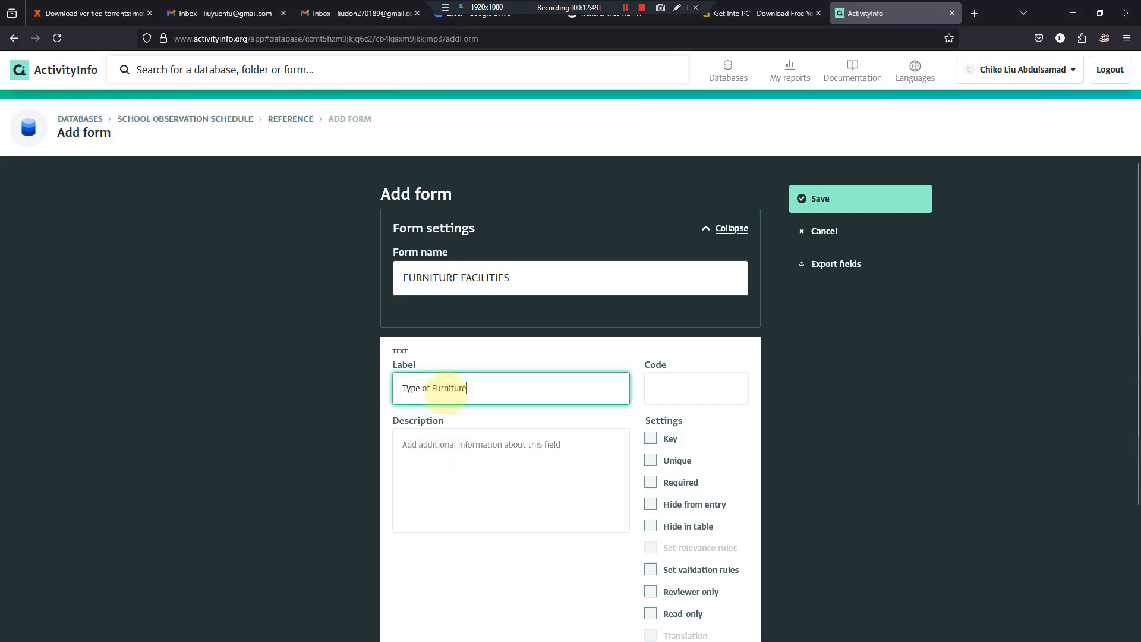
- Give the Type of Furniture field the code furniture, make it required, and save the form
click(664, 392)
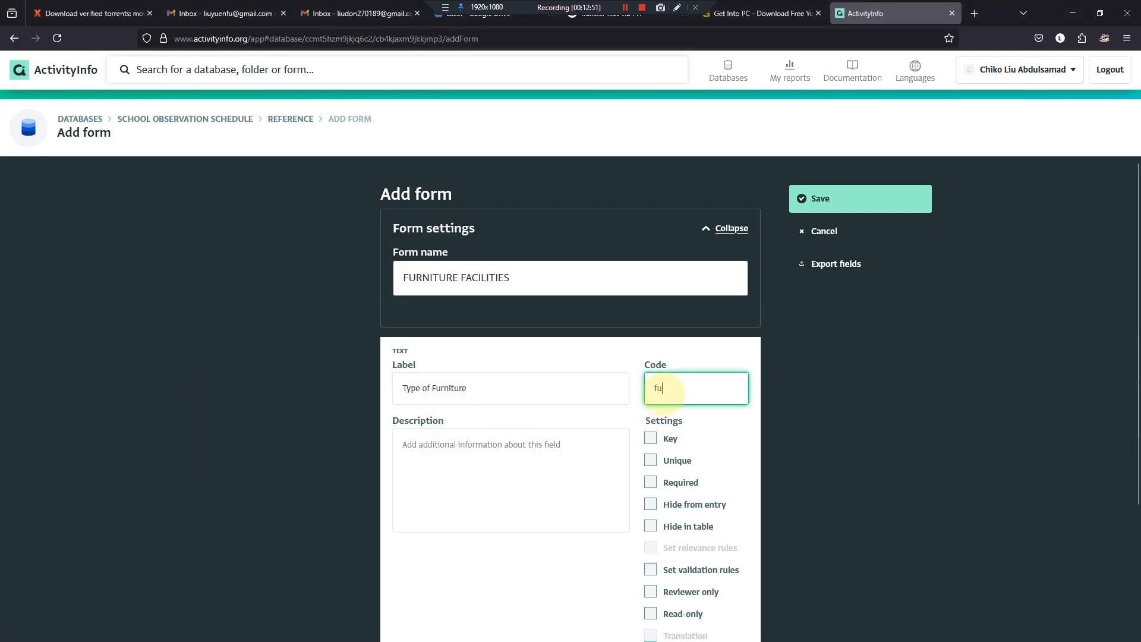
text(furnu)
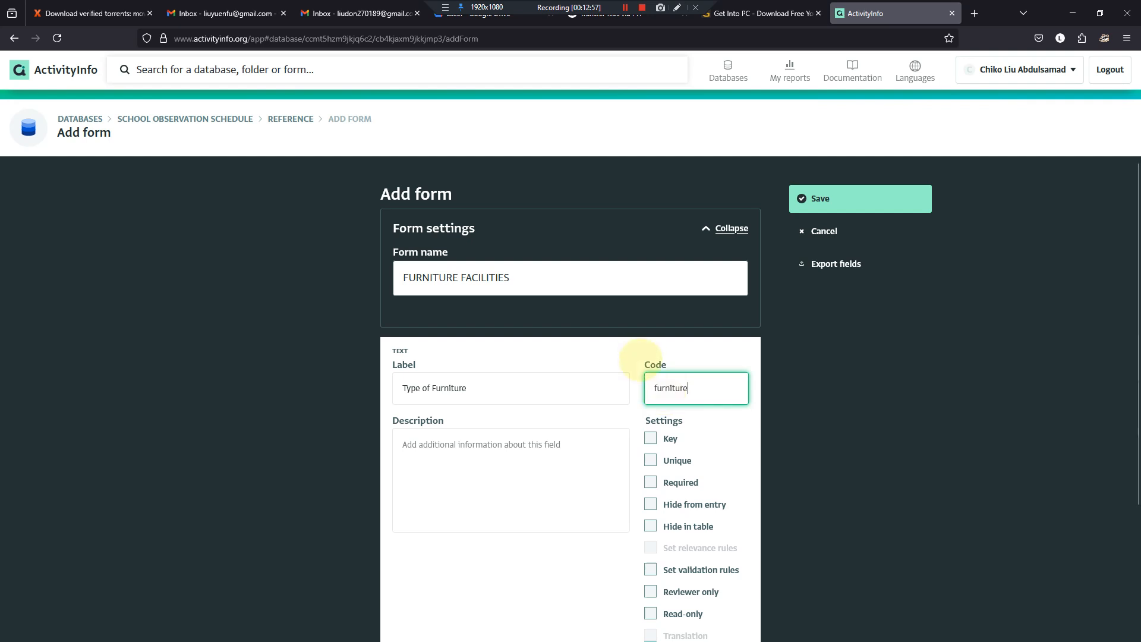
scroll(637, 362, down, 3)
click(651, 309)
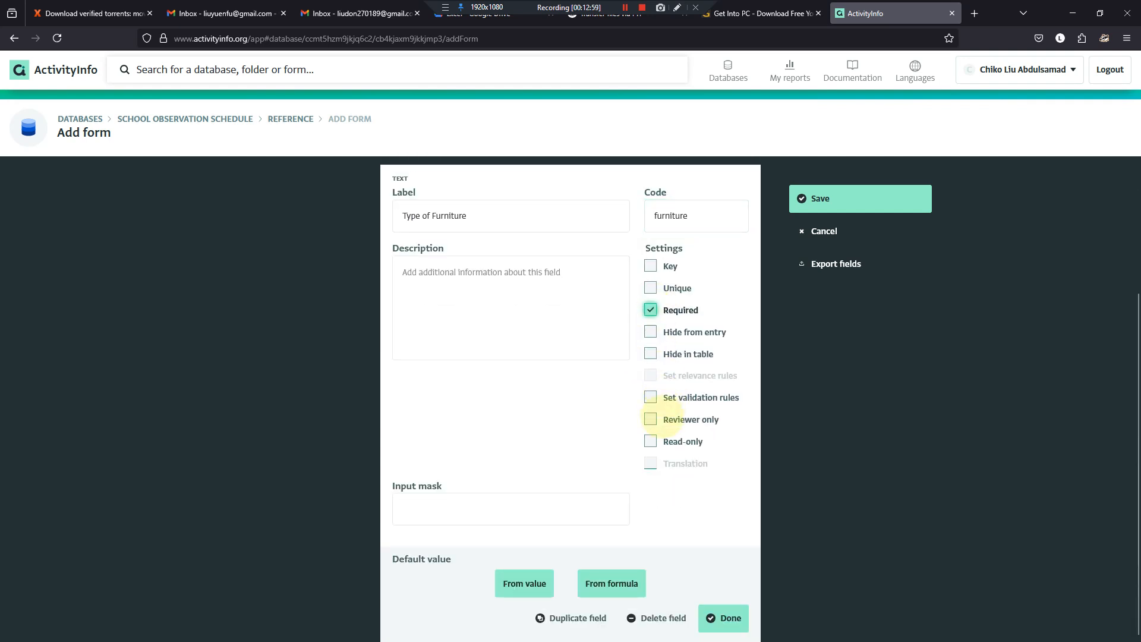
click(723, 618)
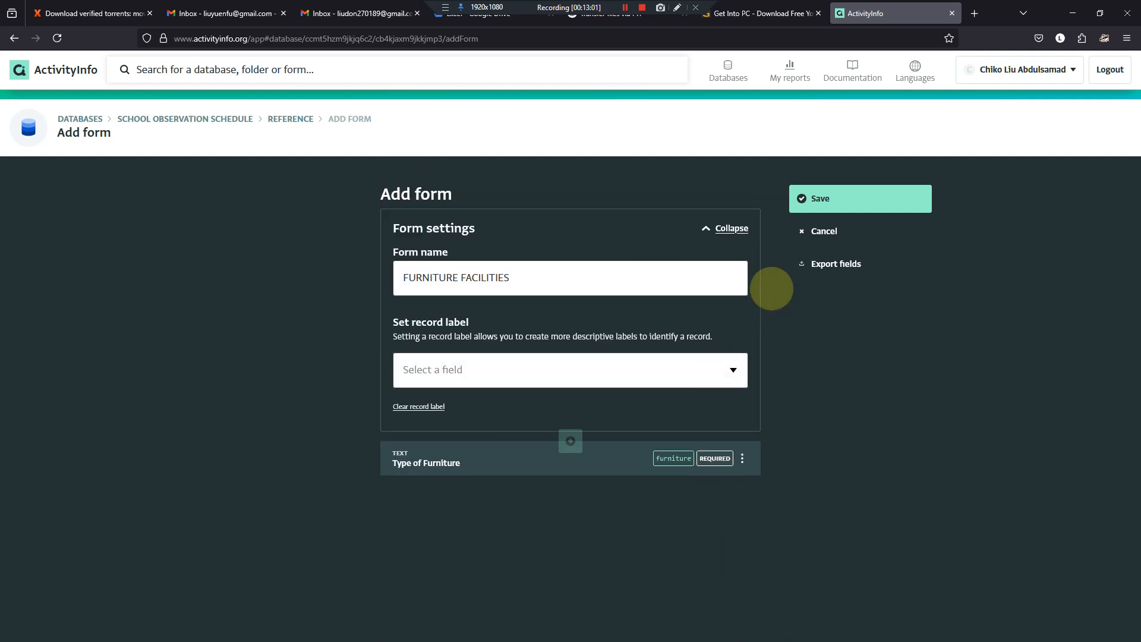
click(811, 198)
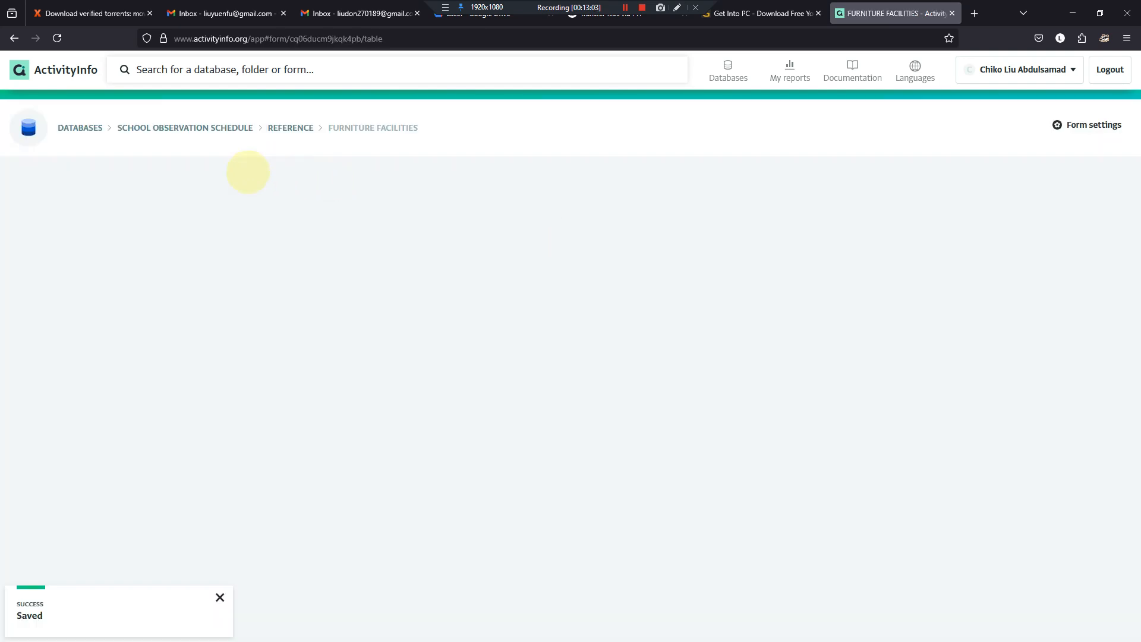
- Start an import into FURNITURE FACILITIES and paste the Word table's Type of Furniture column, from the heading down to Mats, as upload data
click(211, 181)
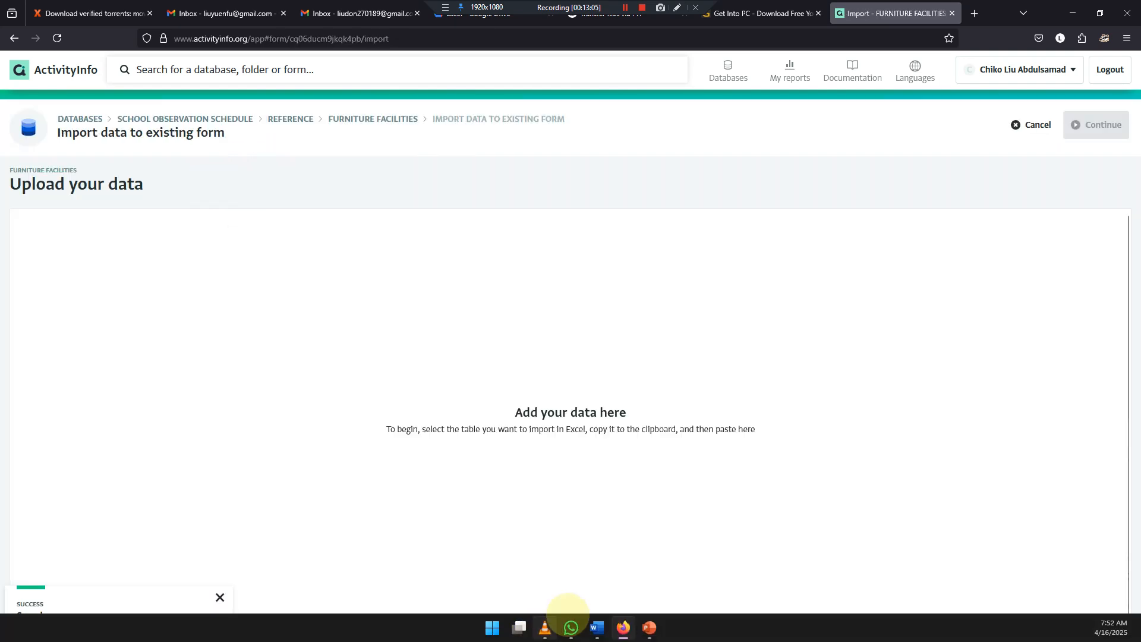
click(594, 622)
click(177, 448)
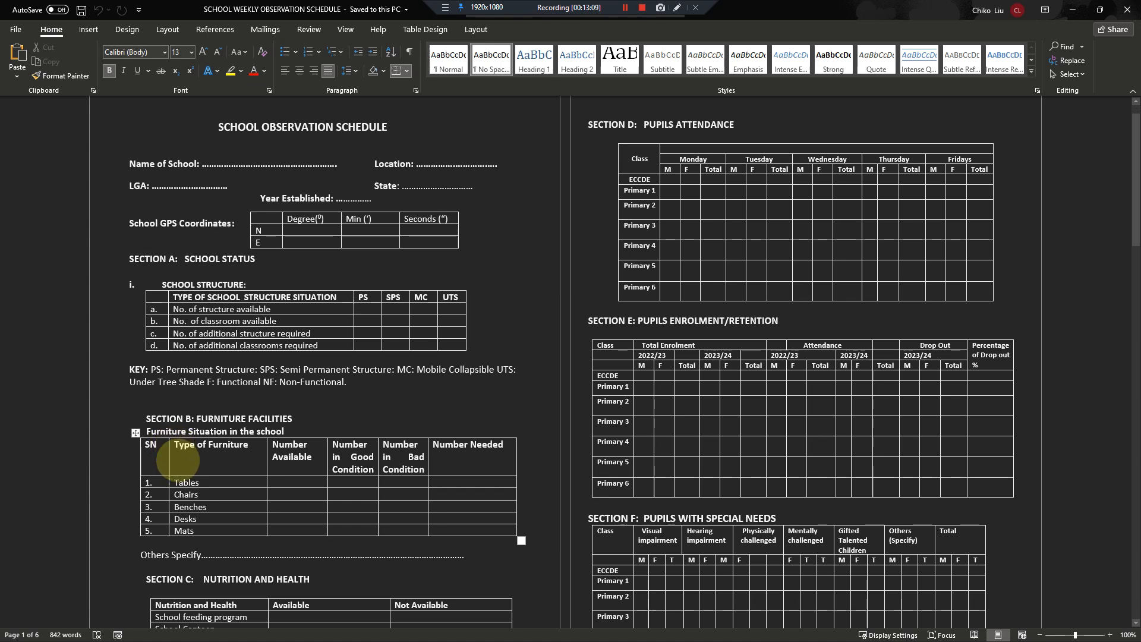
drag(177, 449, 197, 527)
key(ctrl+c)
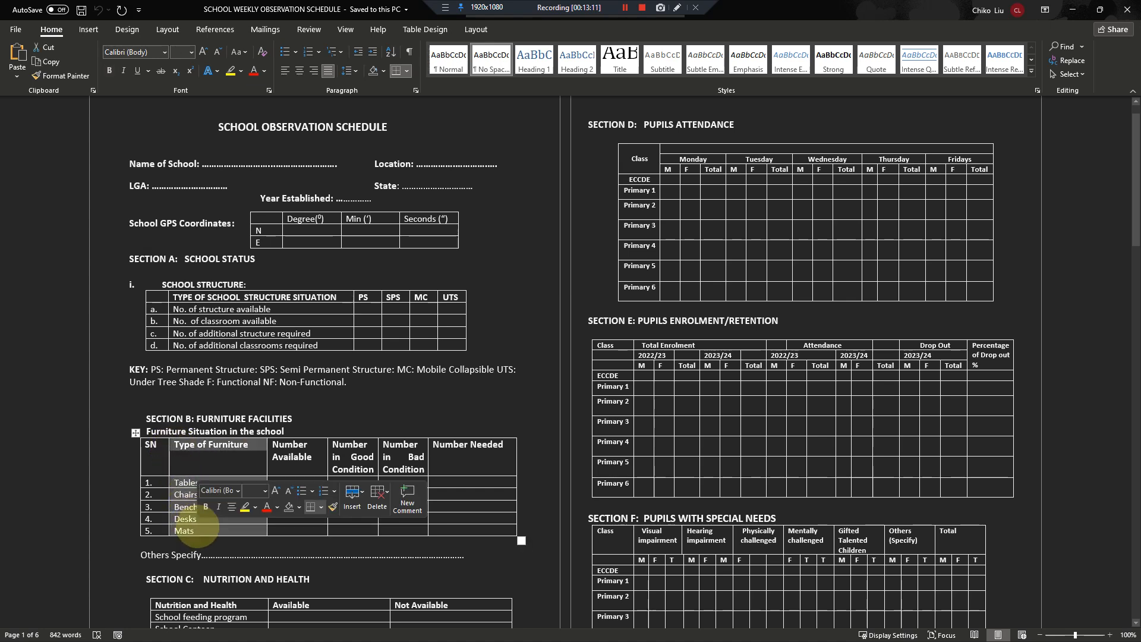
click(199, 506)
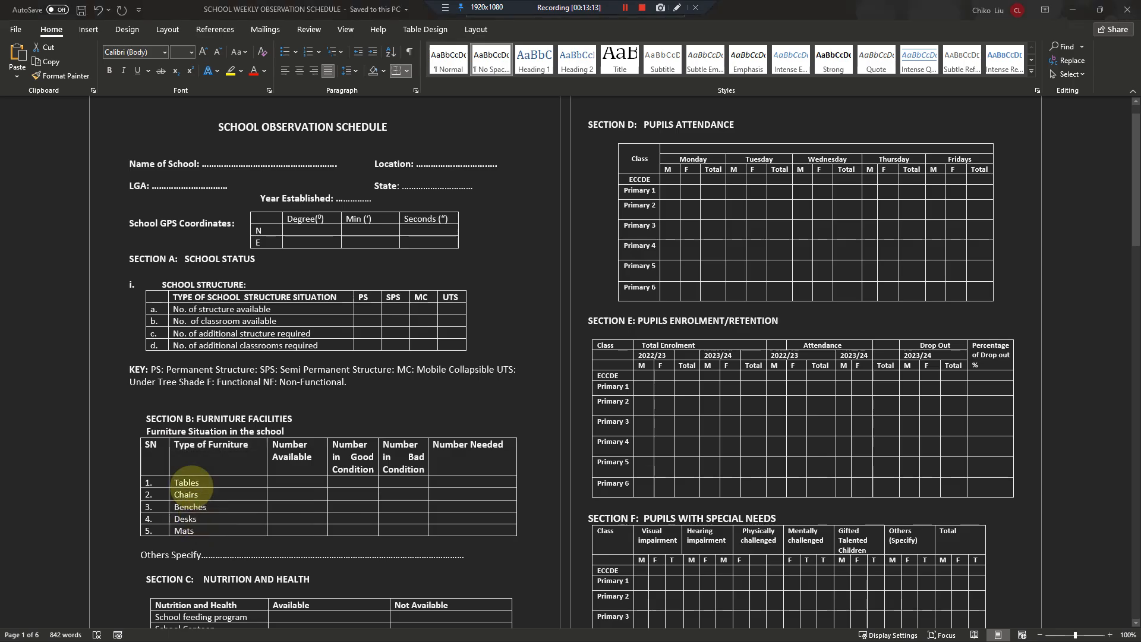
key(alt+Tab)
click(133, 241)
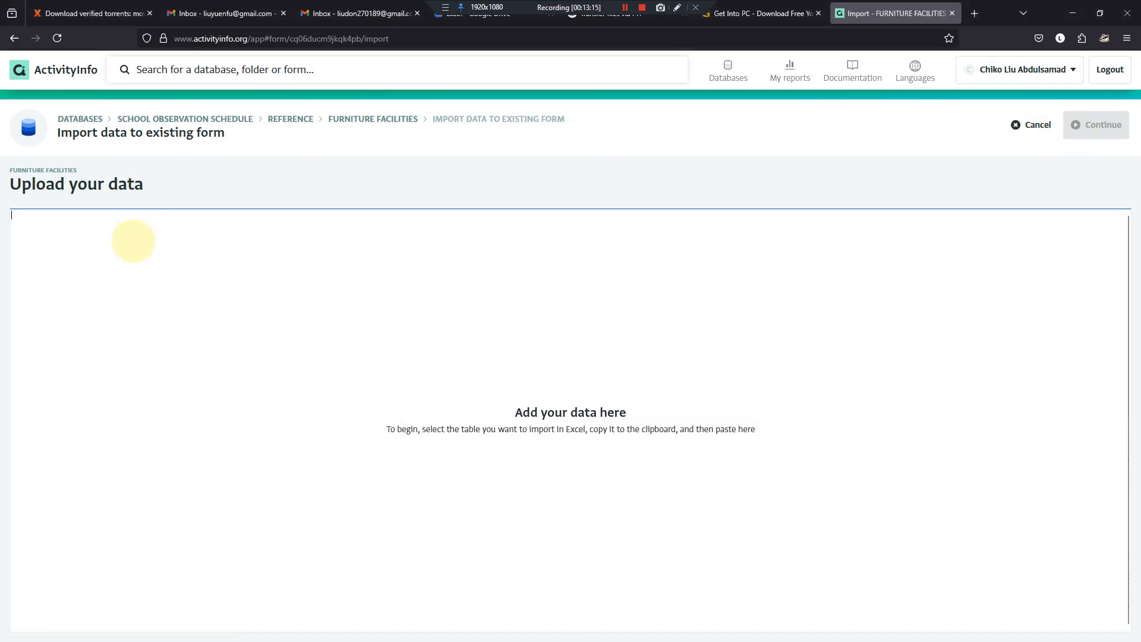
key(ctrl+v)
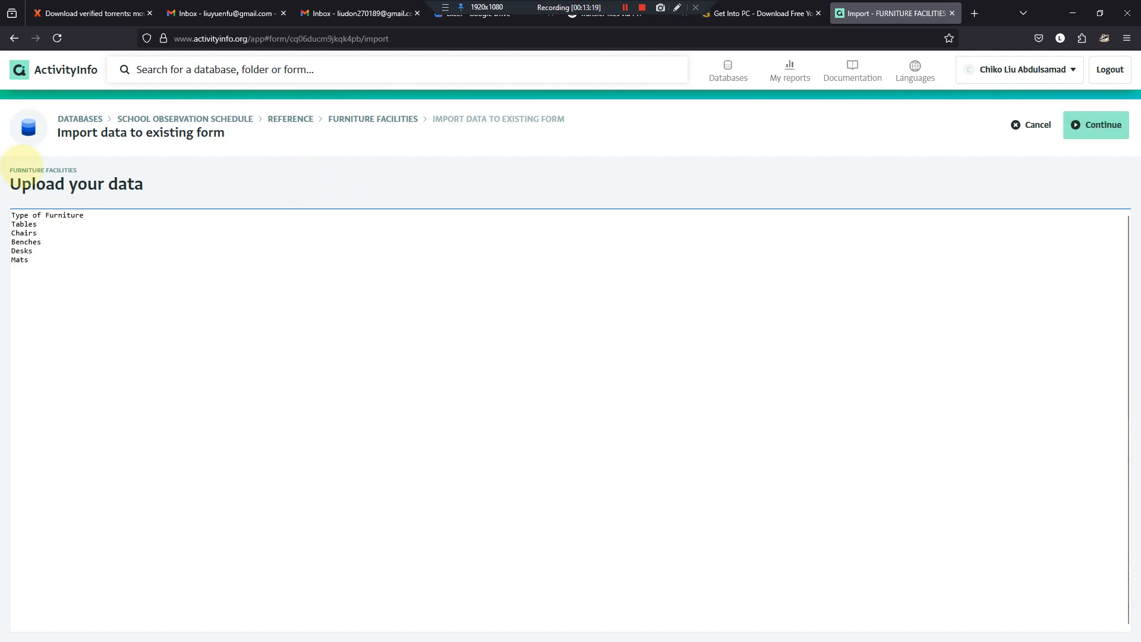
- Replace the upload data's heading with "field", try field matching, and go back to the upload data
drag(84, 215, 10, 215)
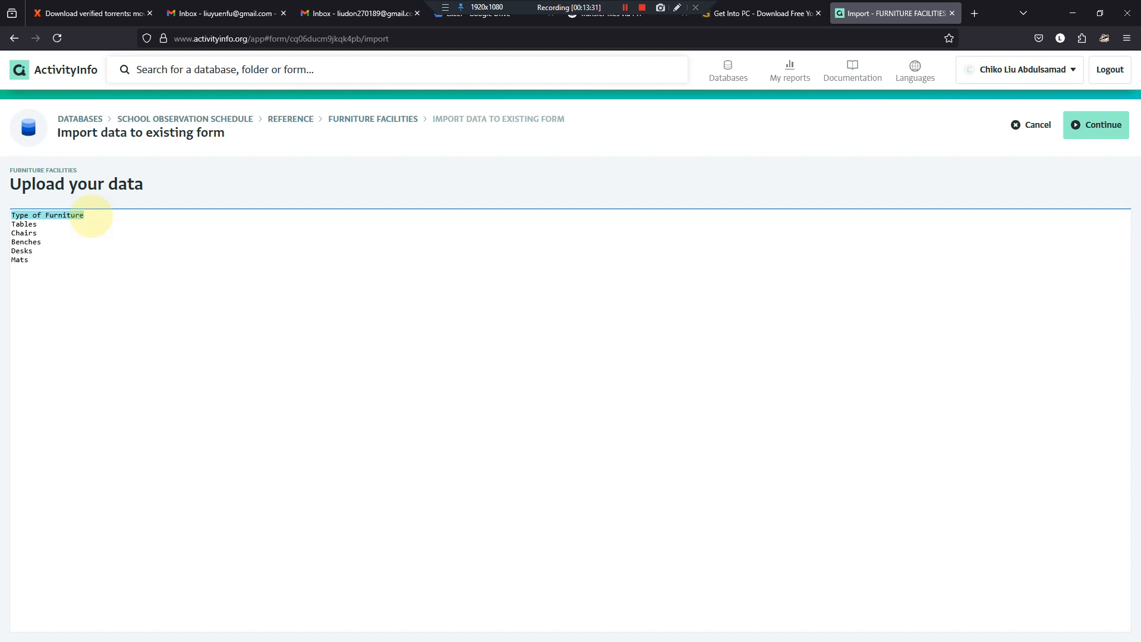
text(field)
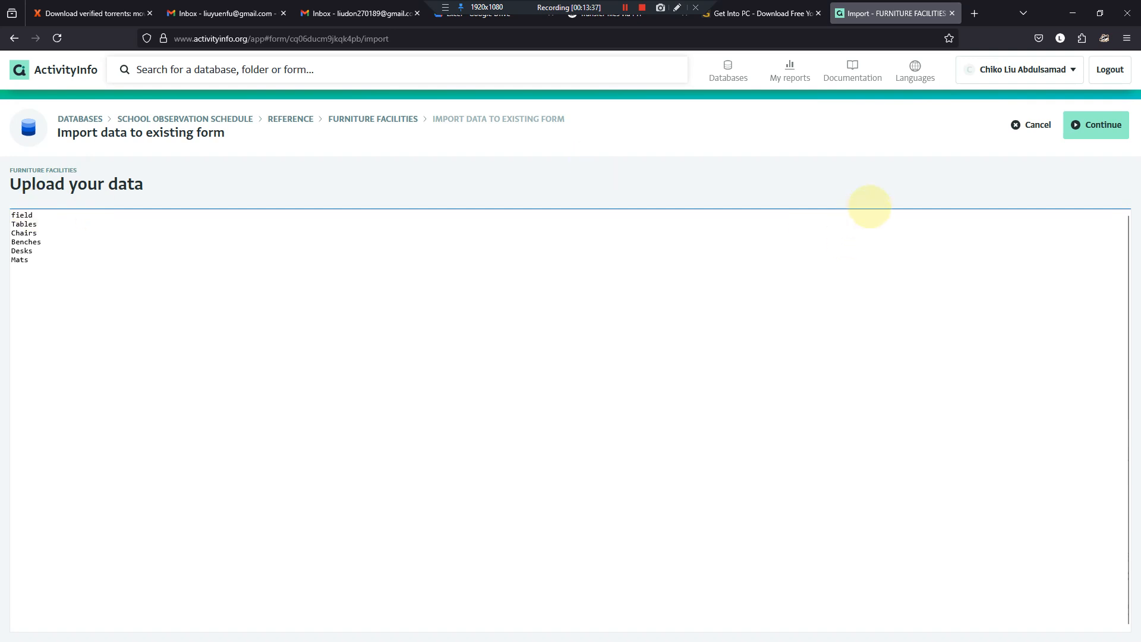
click(1103, 125)
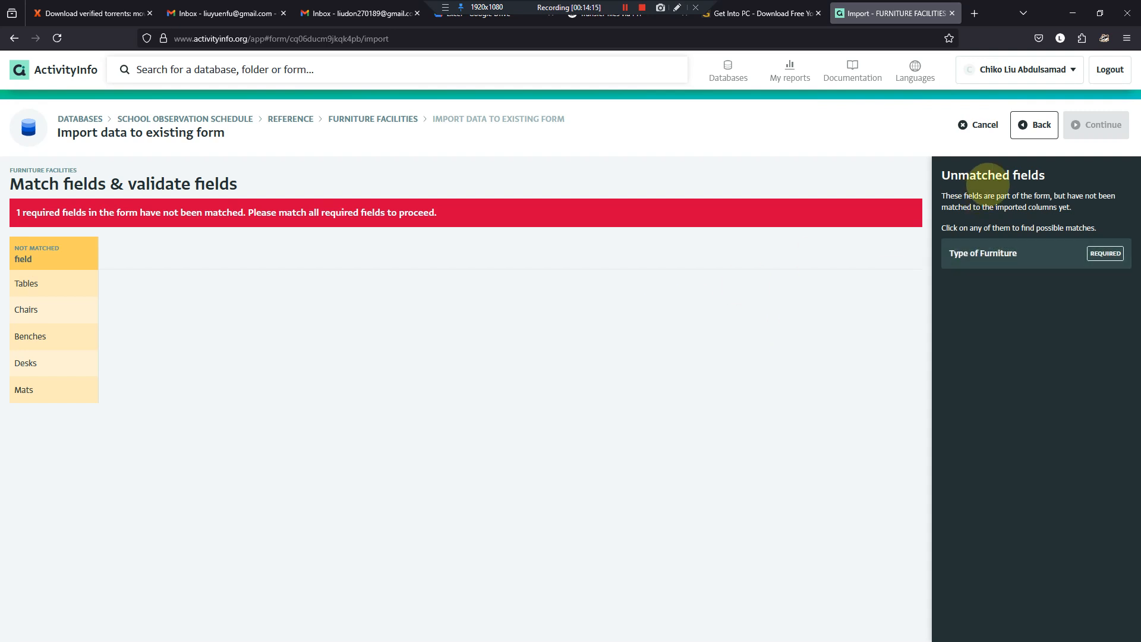
click(1034, 125)
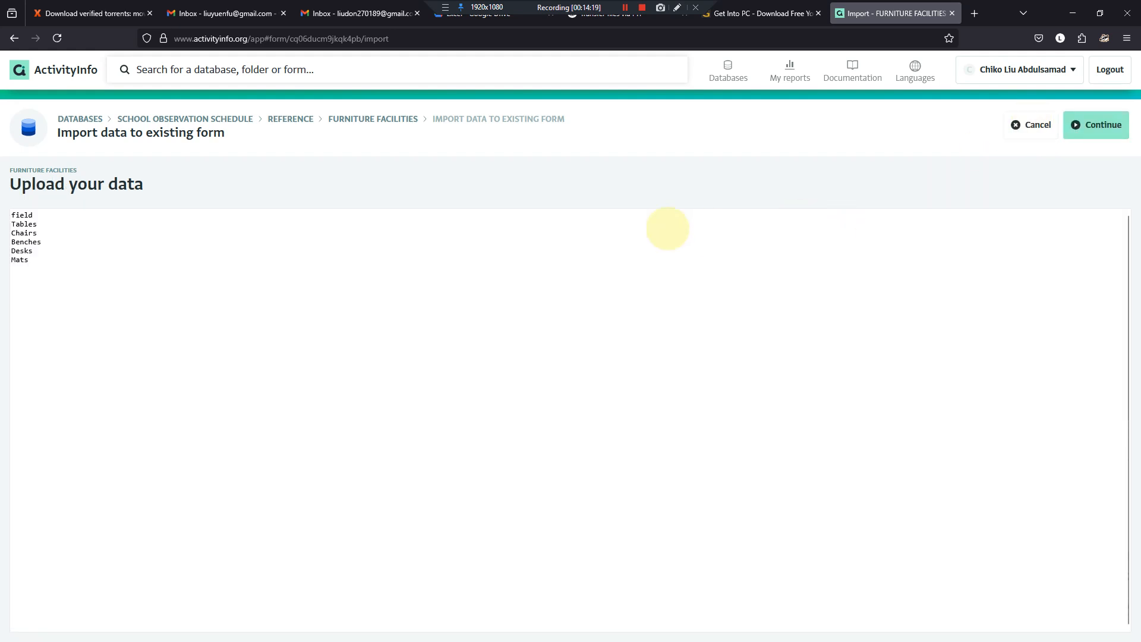
- Replace the upload data with the copied Word column including its Type of Furniture heading, check the field matching, and go back
drag(451, 276, 9, 159)
key(ctrl+v)
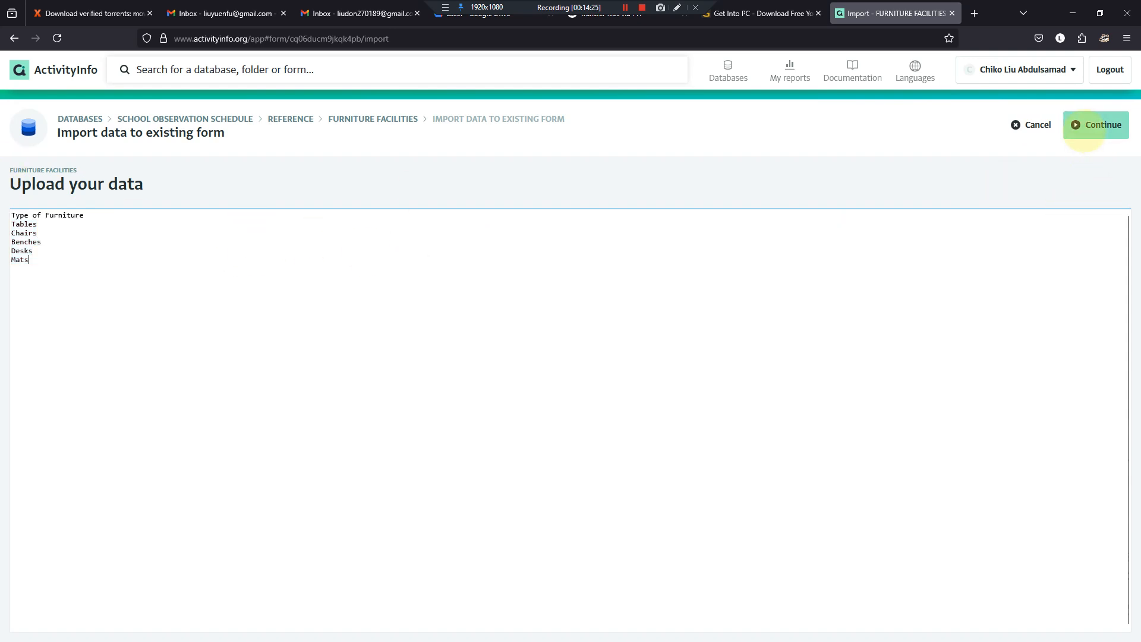
click(1085, 126)
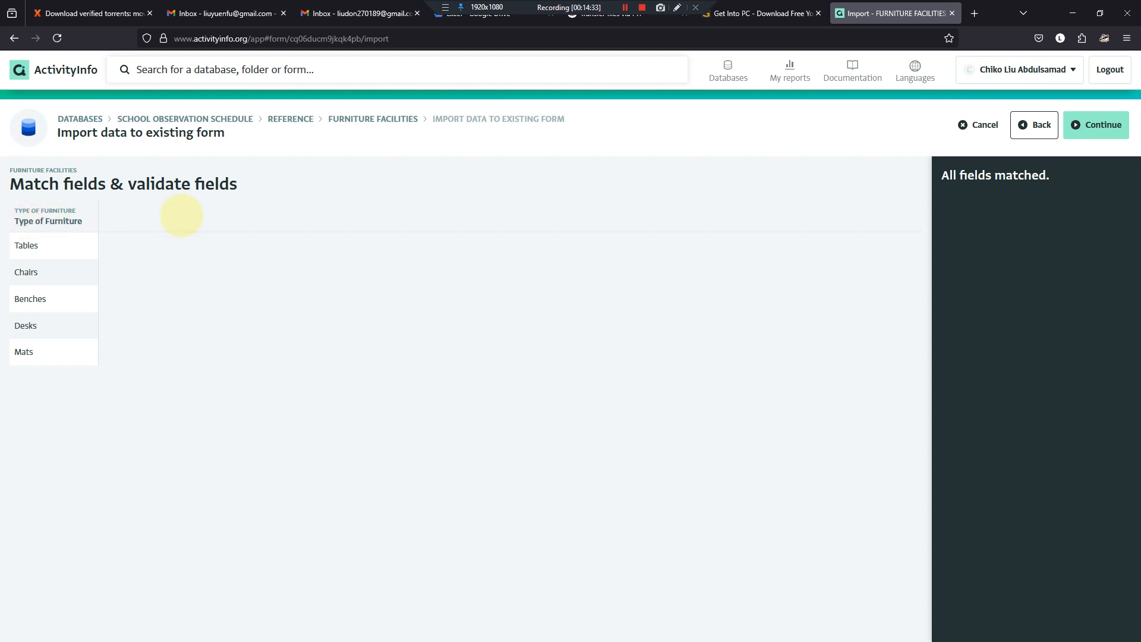
click(1034, 125)
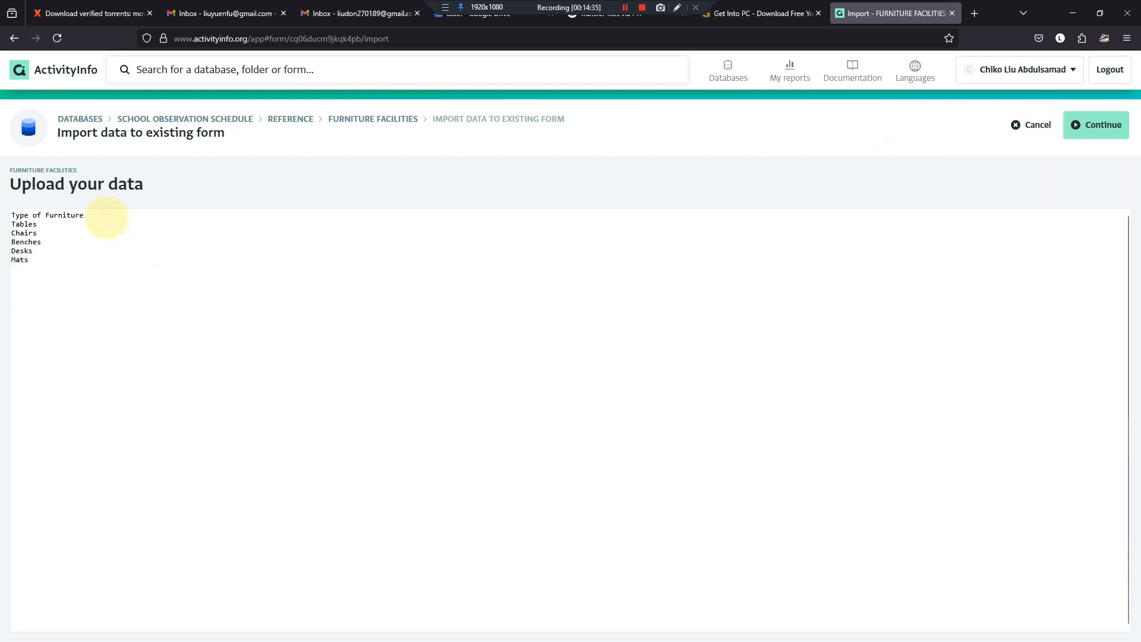
- Replace the upload data's heading with "of" and continue to field matching
drag(107, 218, 8, 214)
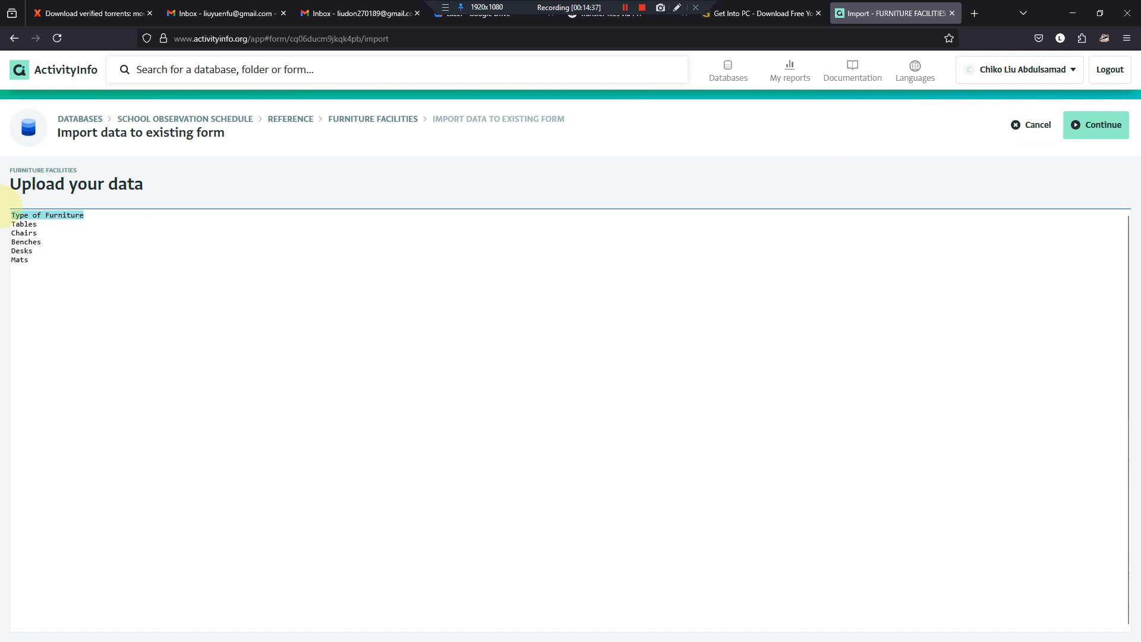
text(of)
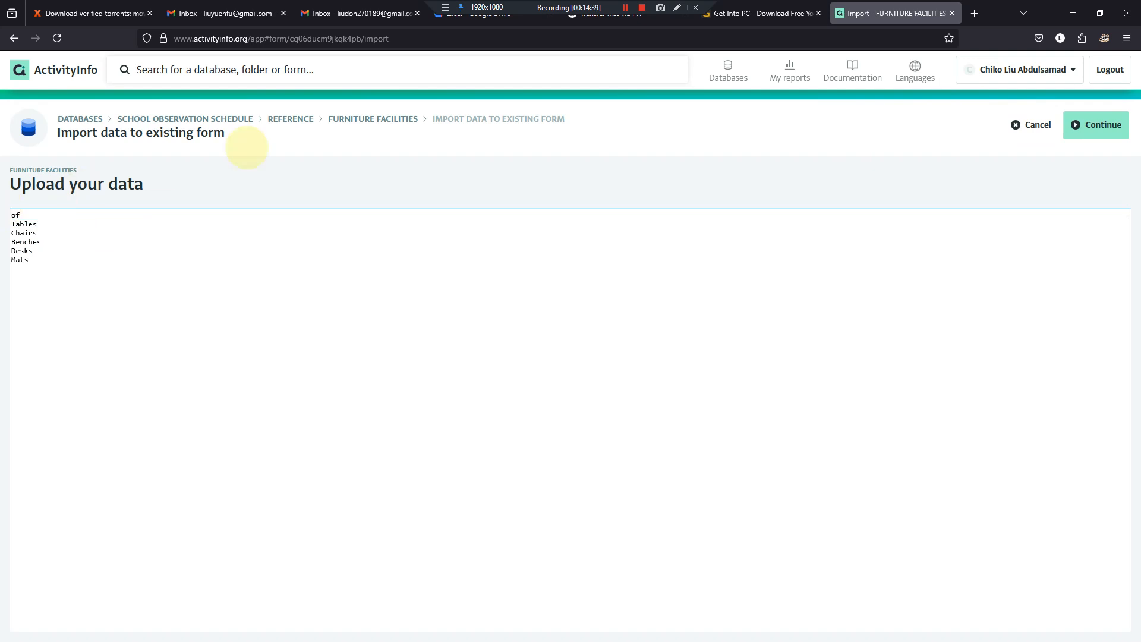
click(1096, 125)
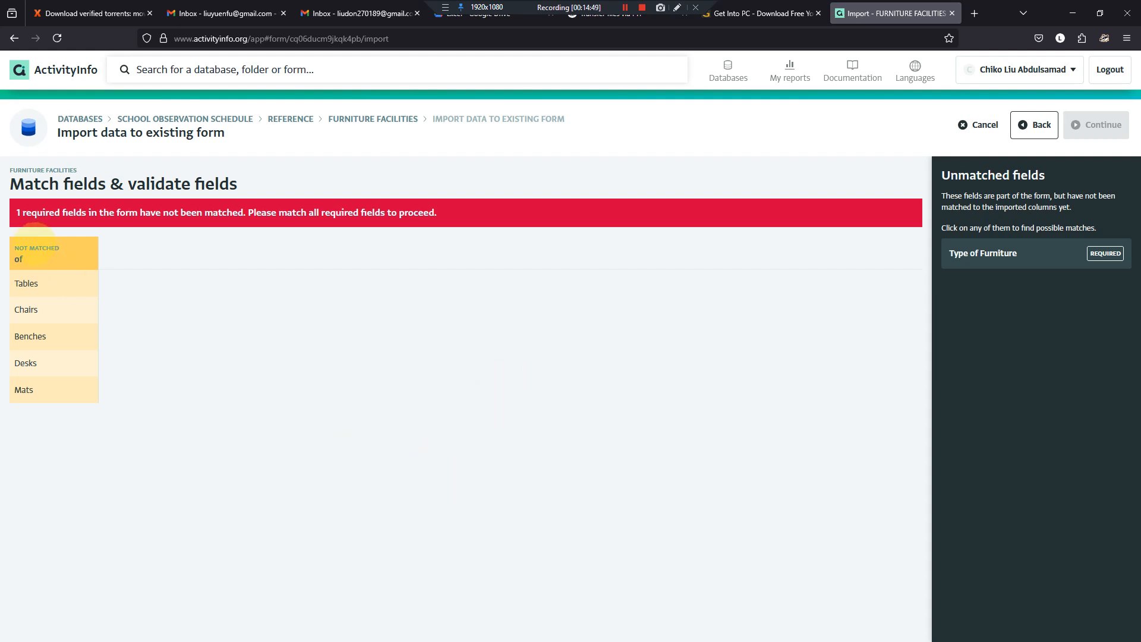
- Match the "of" column to the required Type of Furniture field and complete the import into FURNITURE FACILITIES
click(44, 250)
click(975, 270)
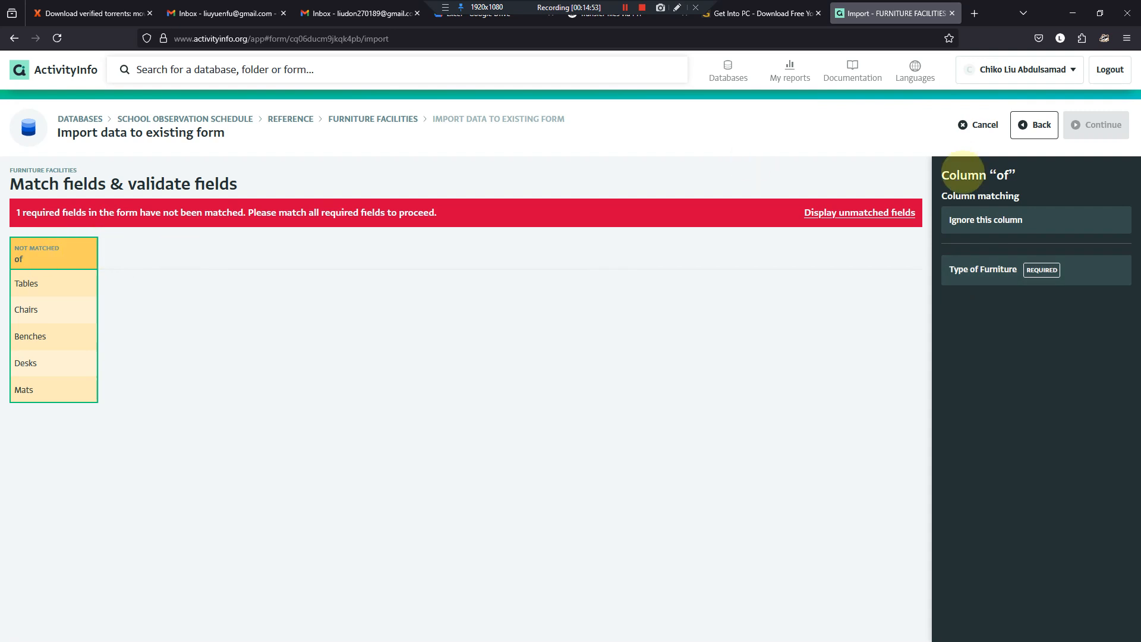
click(977, 269)
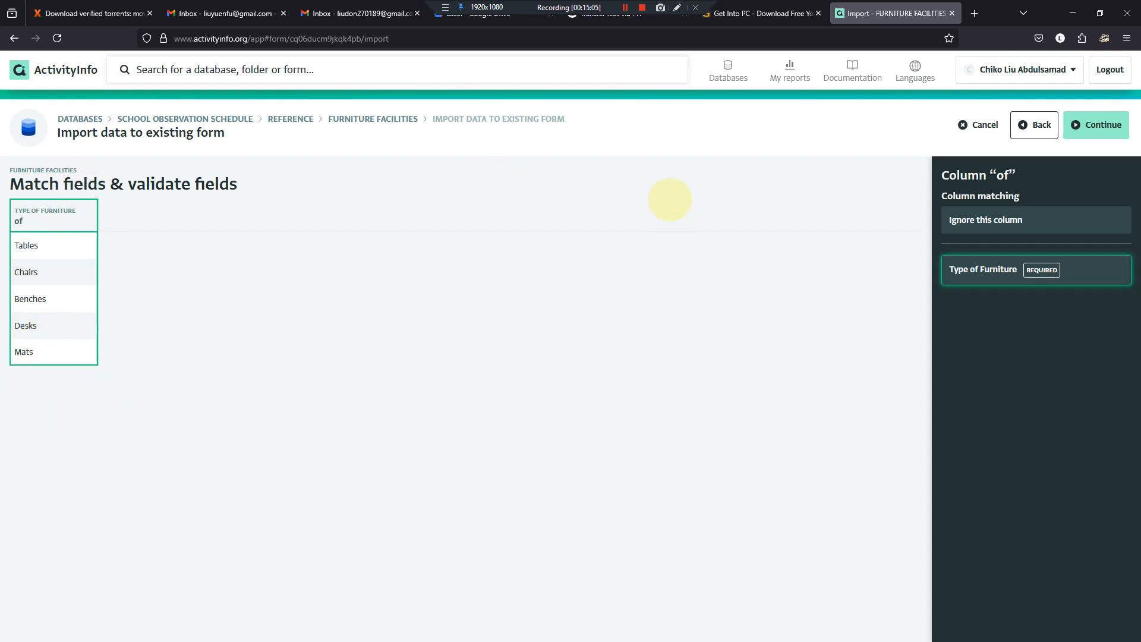
click(1103, 125)
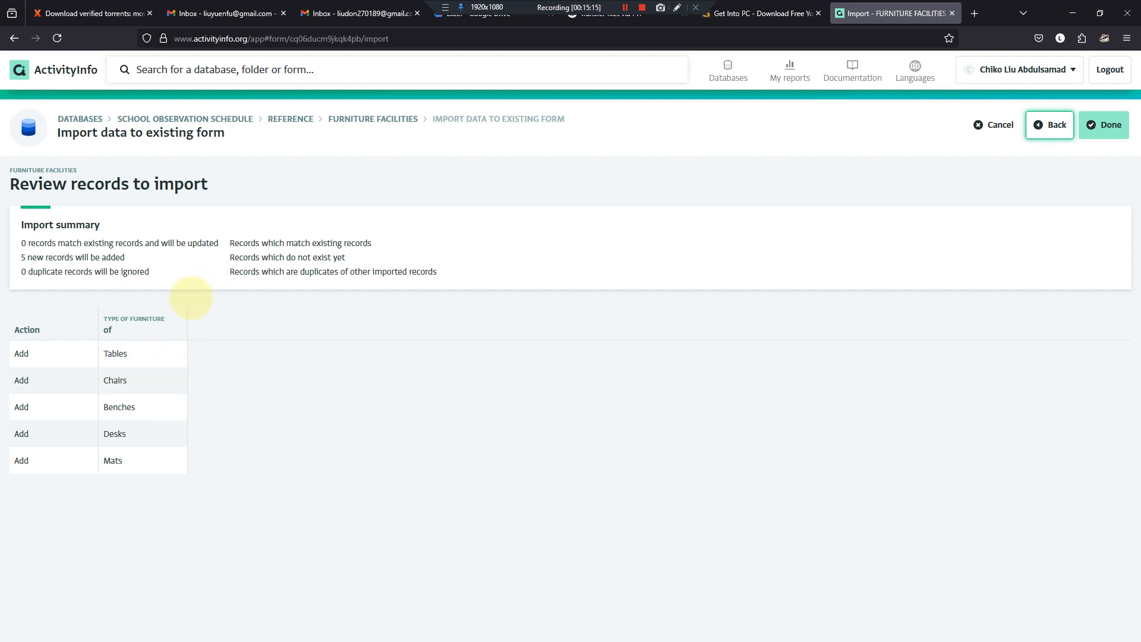
click(1104, 124)
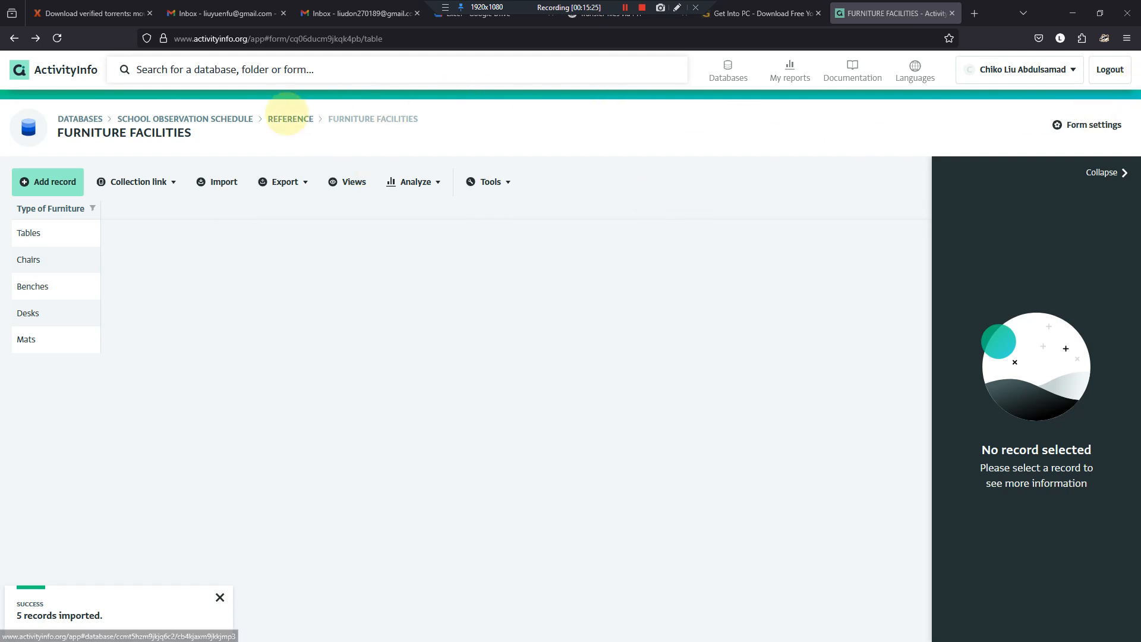
- Return to the Reference folder and check the school observation questionnaire in Word
click(287, 119)
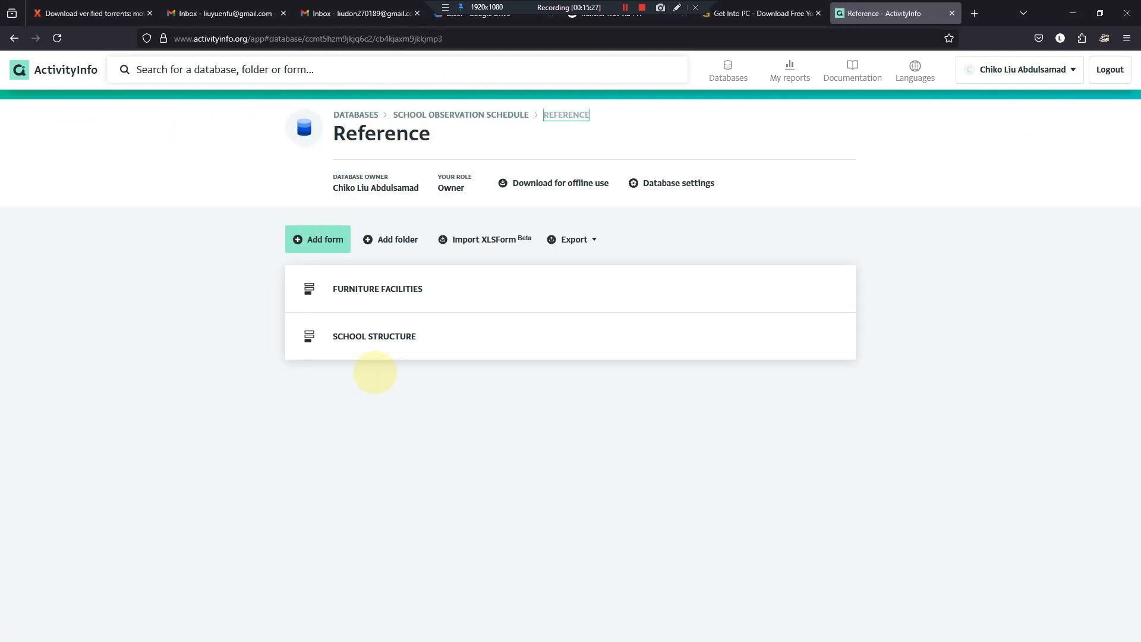
mouse_move(752, 640)
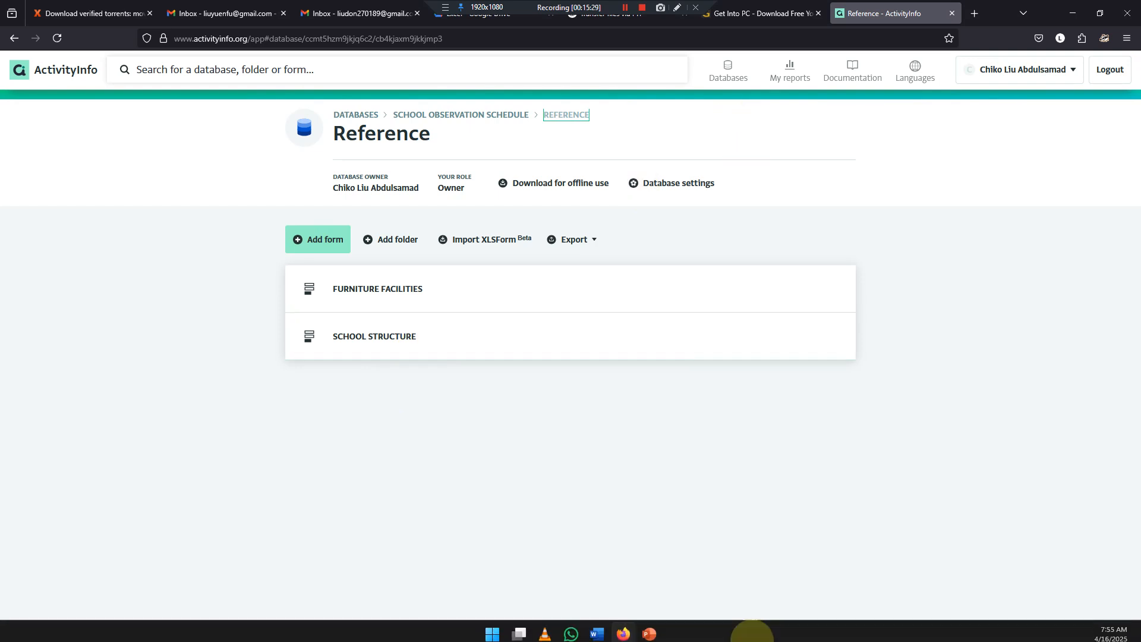
click(597, 631)
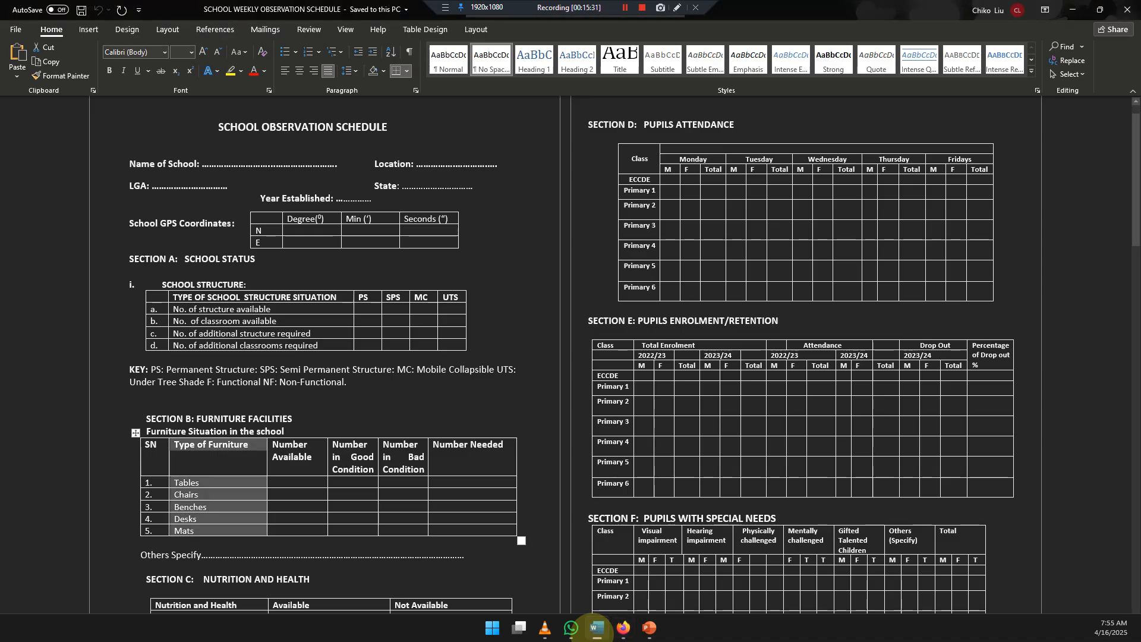
click(598, 629)
click(597, 629)
click(598, 629)
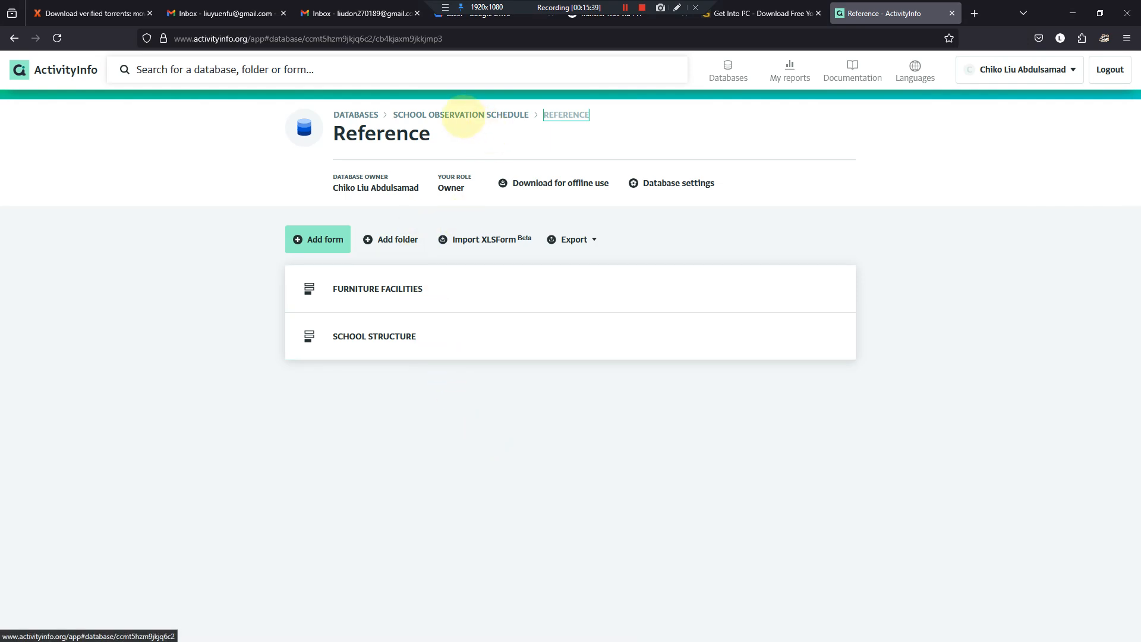
- Add a folder named Survey at the top level of the SCHOOL OBSERVATION SCHEDULE database
click(462, 114)
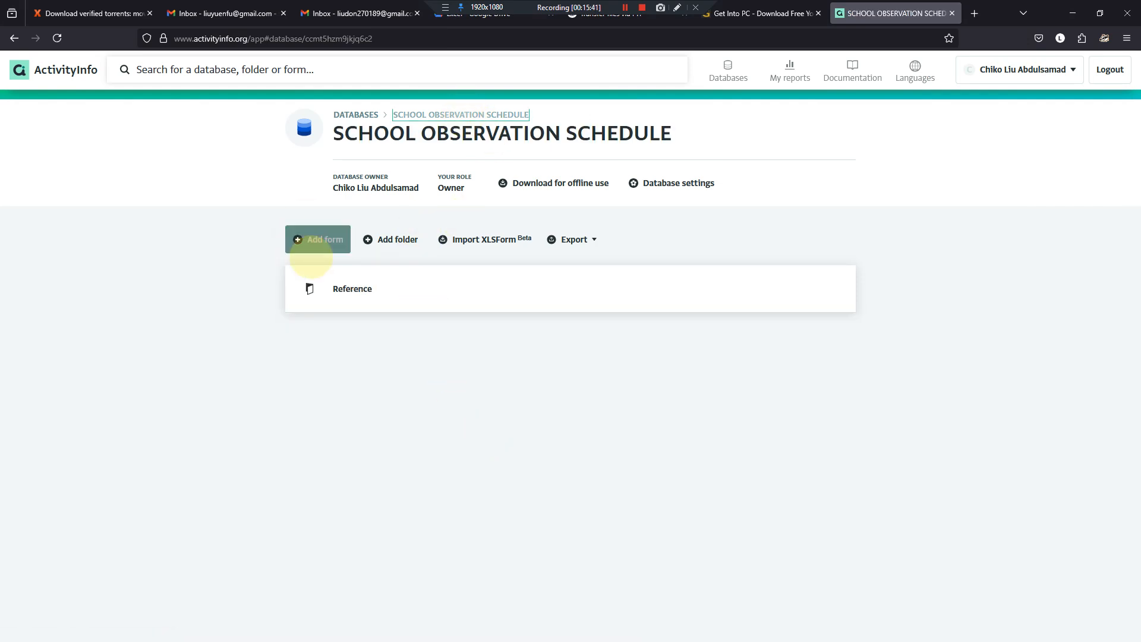
click(404, 238)
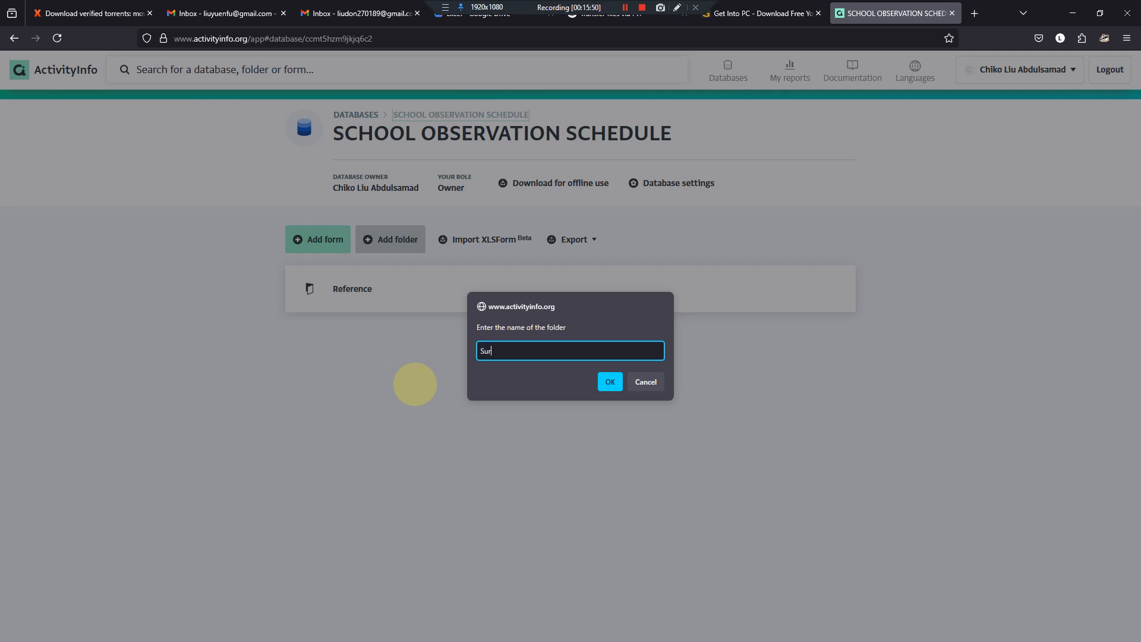
text(Survey)
key(Return)
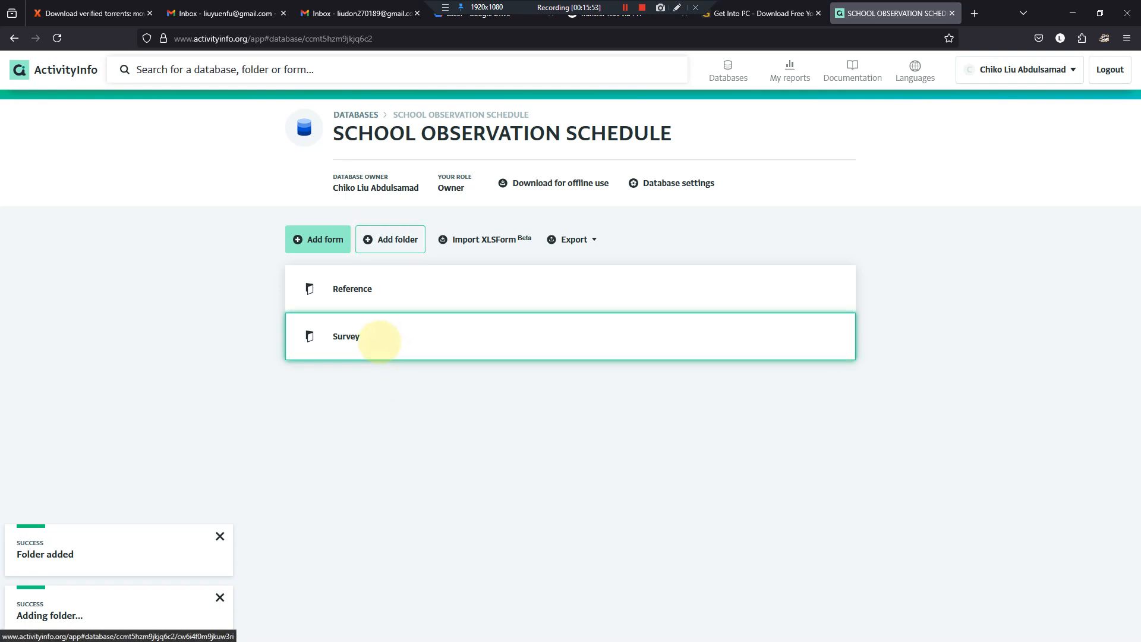
- Start a new form in the Survey folder and name it SCHOOL OBSERVATION SCHEDULE, using the title from the Word document
click(378, 337)
click(333, 238)
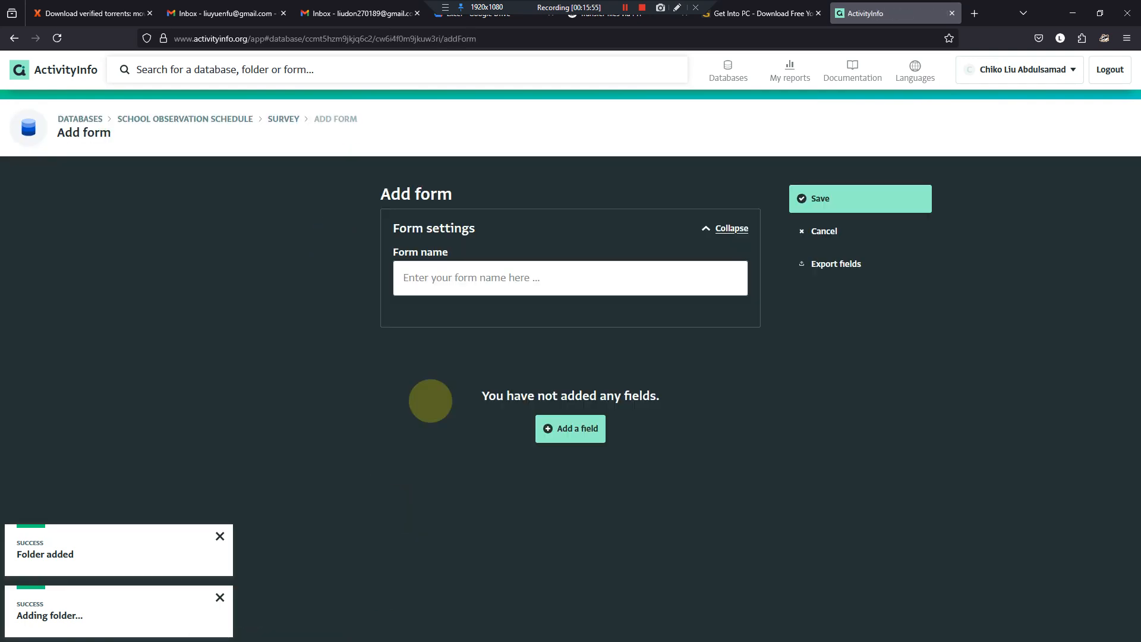
click(597, 627)
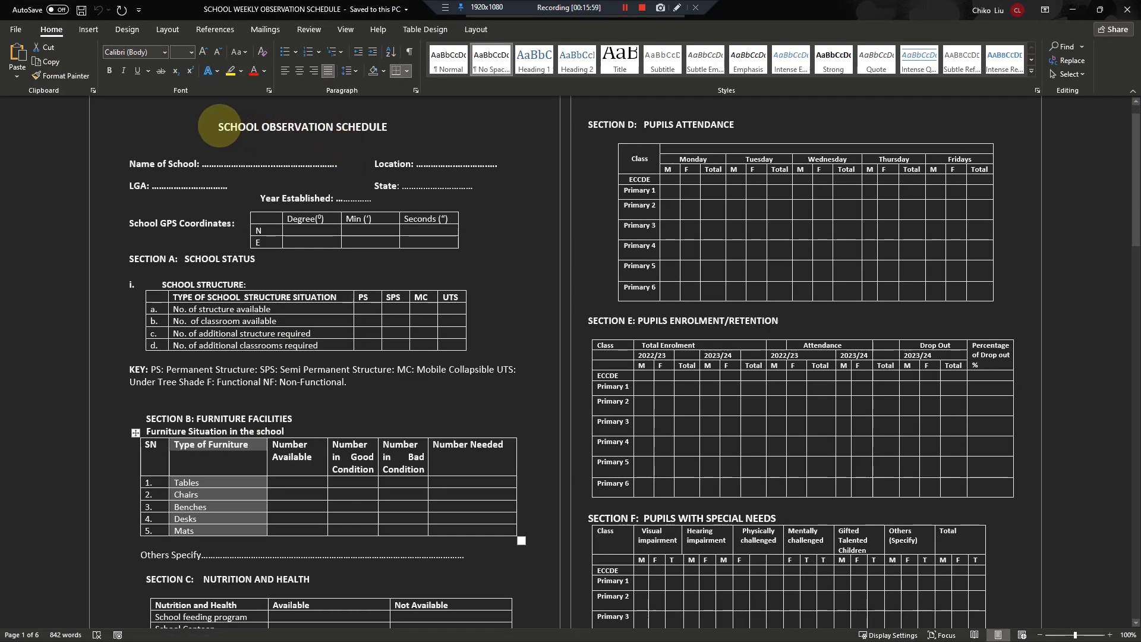
drag(217, 126, 385, 128)
key(ctrl+c)
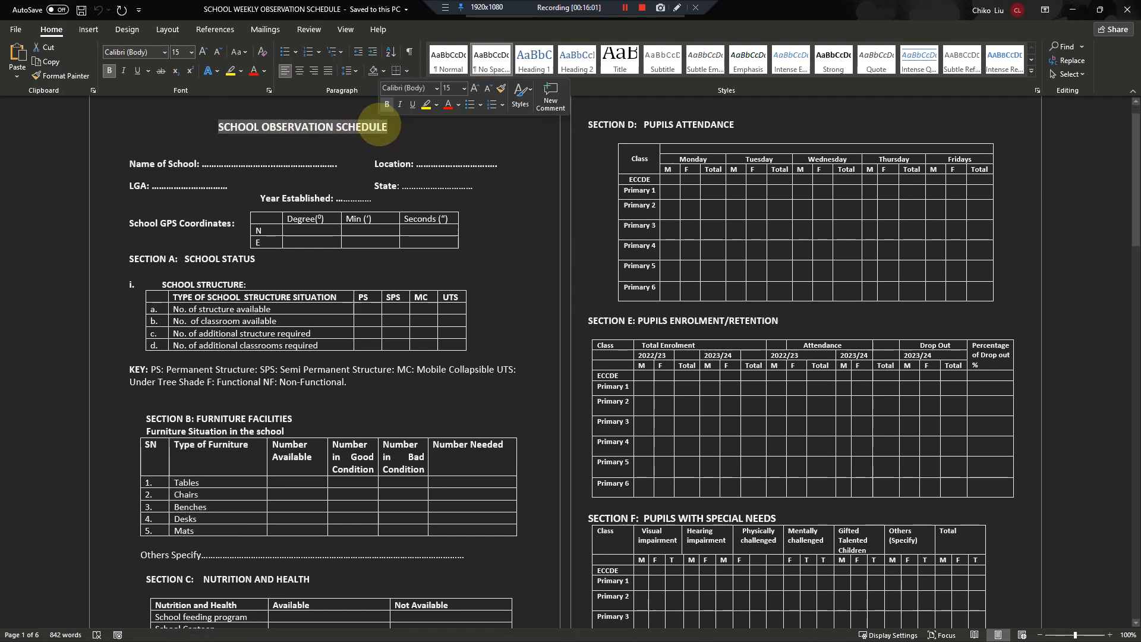
key(Delete)
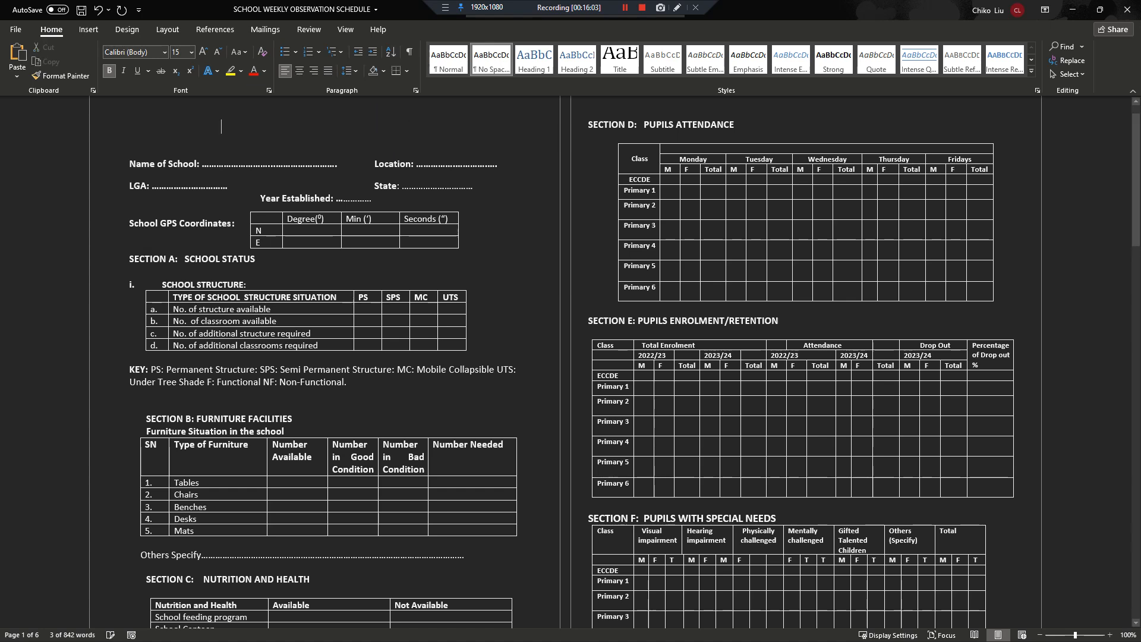
key(ctrl+z)
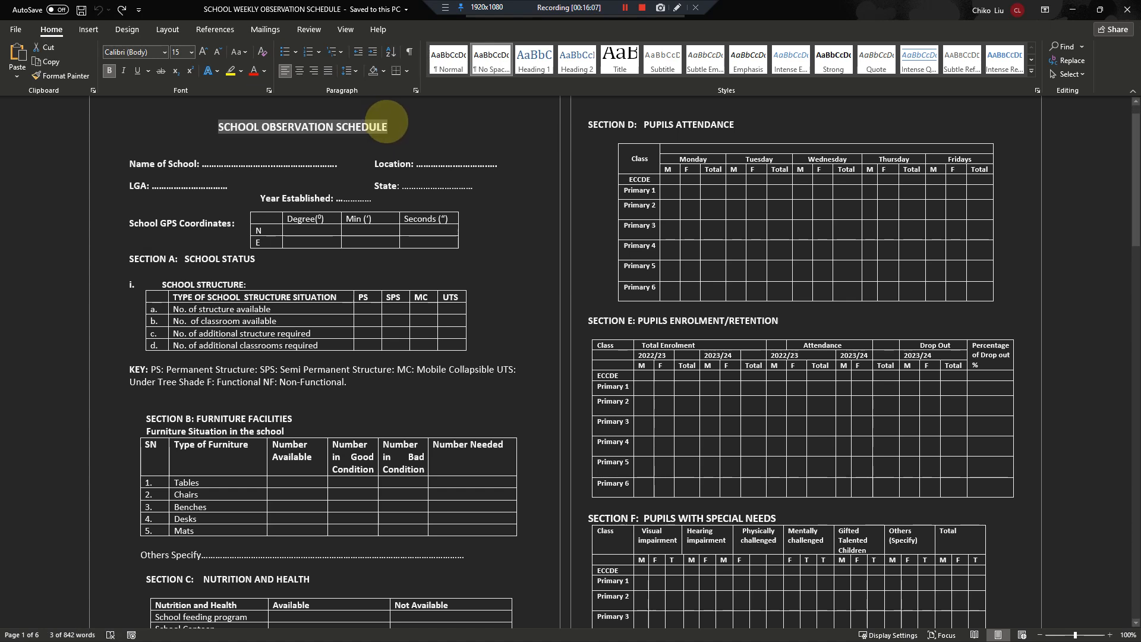
click(388, 126)
key(alt+Tab)
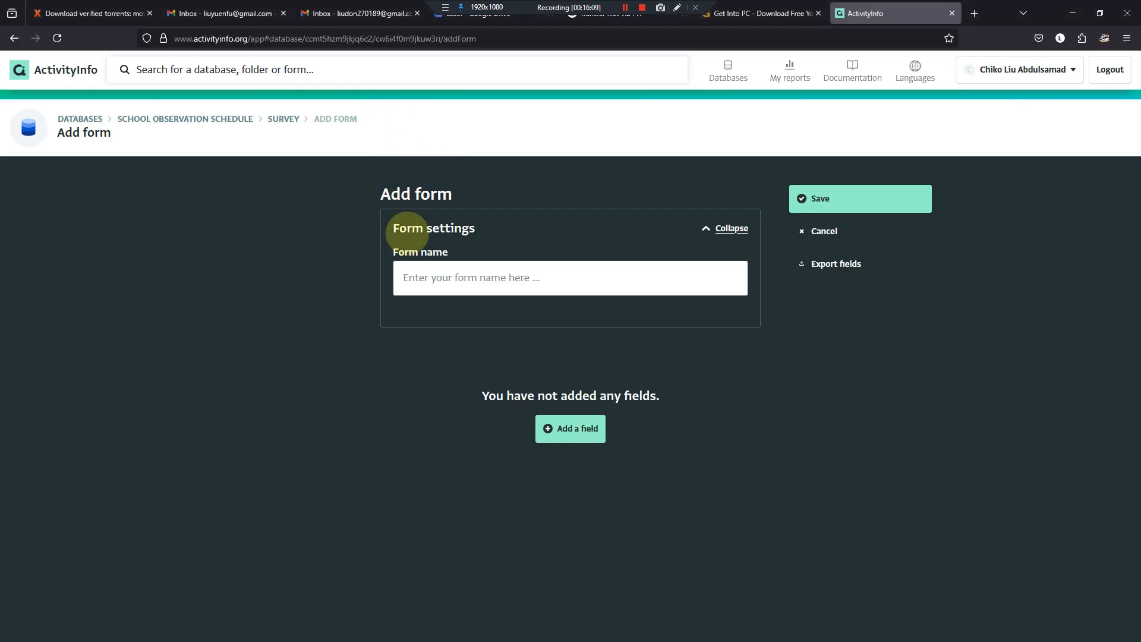
click(440, 286)
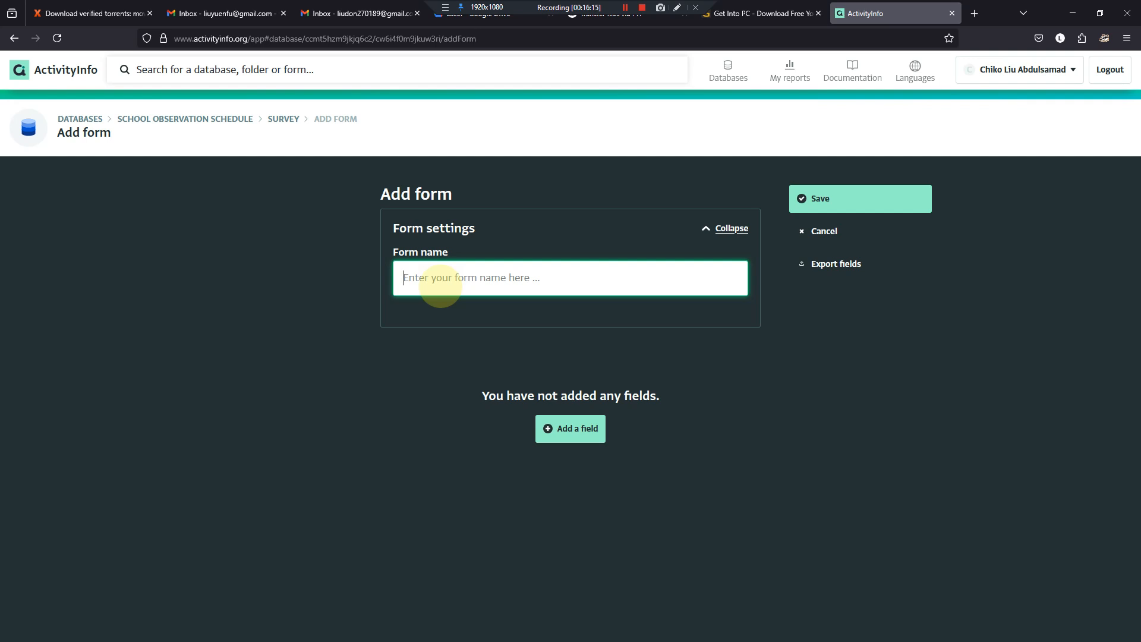
key(ctrl+v)
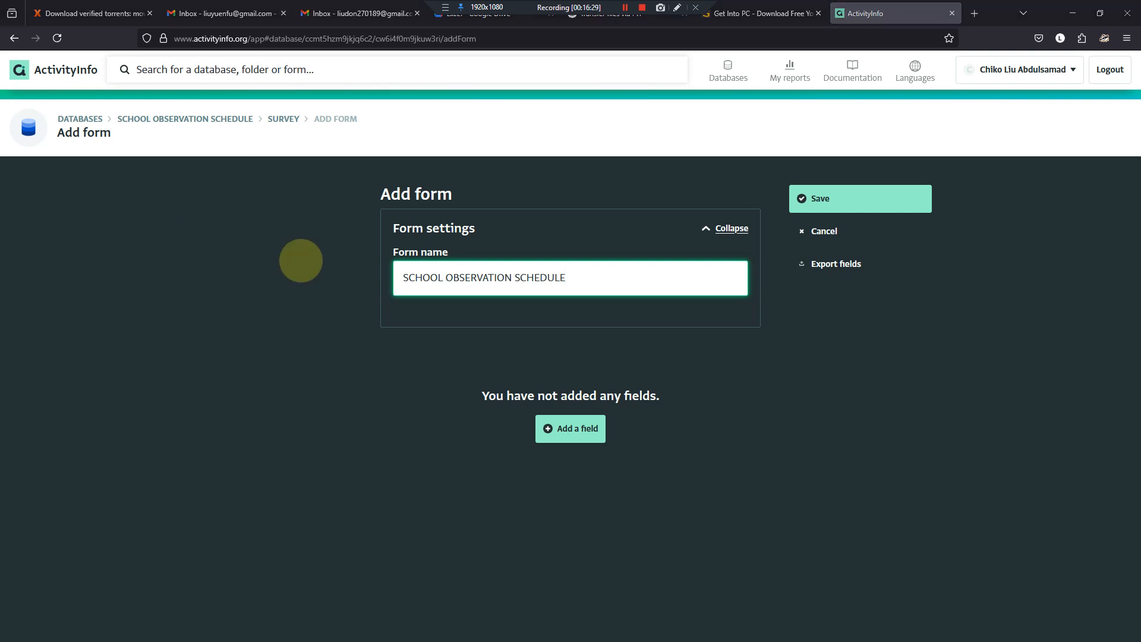
- Start adding a field to the form and copy the label "Name of School" from the Word document
click(568, 429)
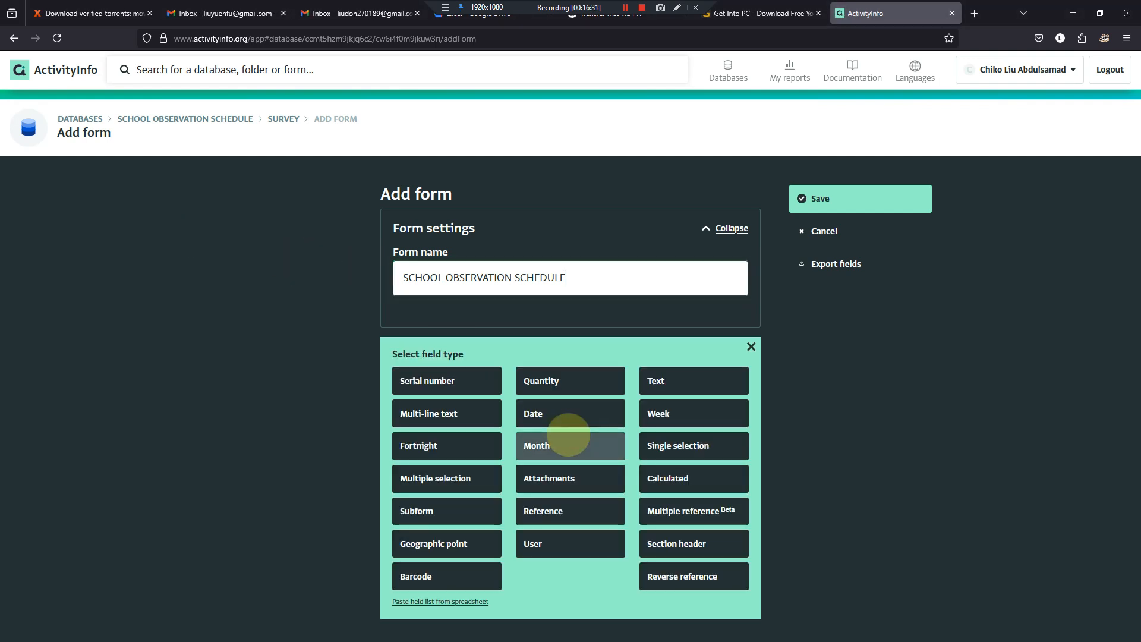
mouse_move(518, 624)
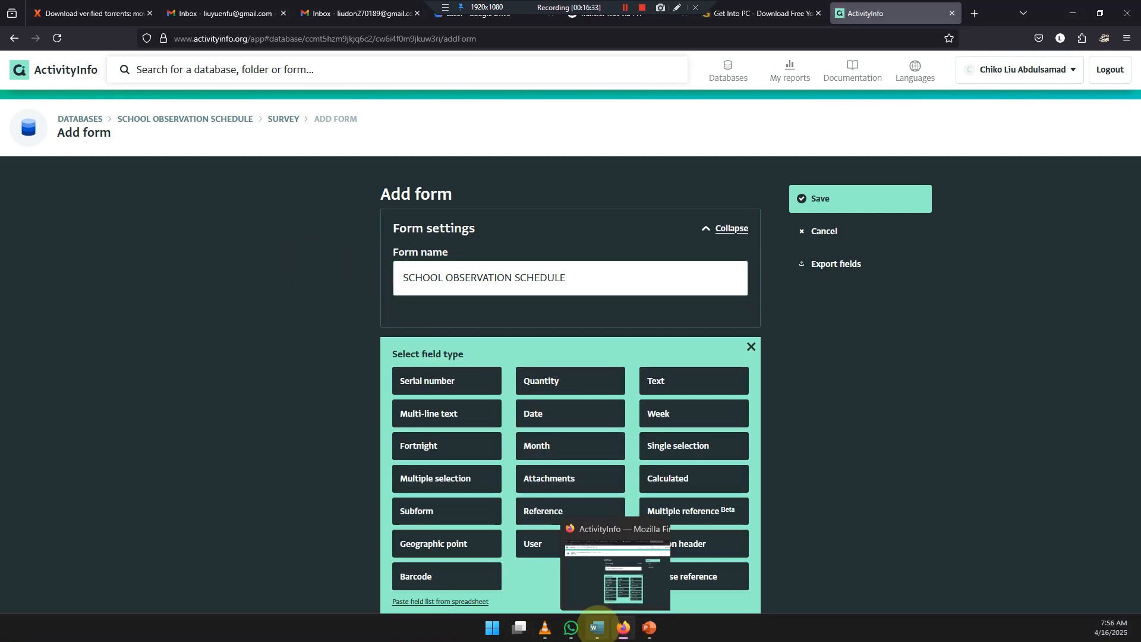
click(597, 627)
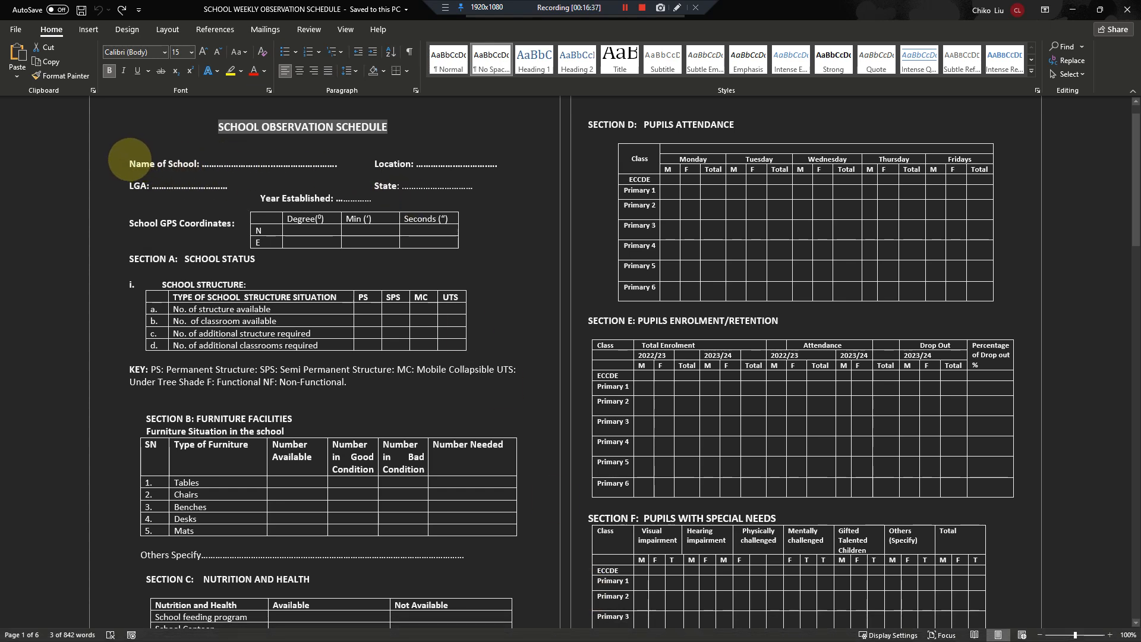
drag(137, 162, 475, 189)
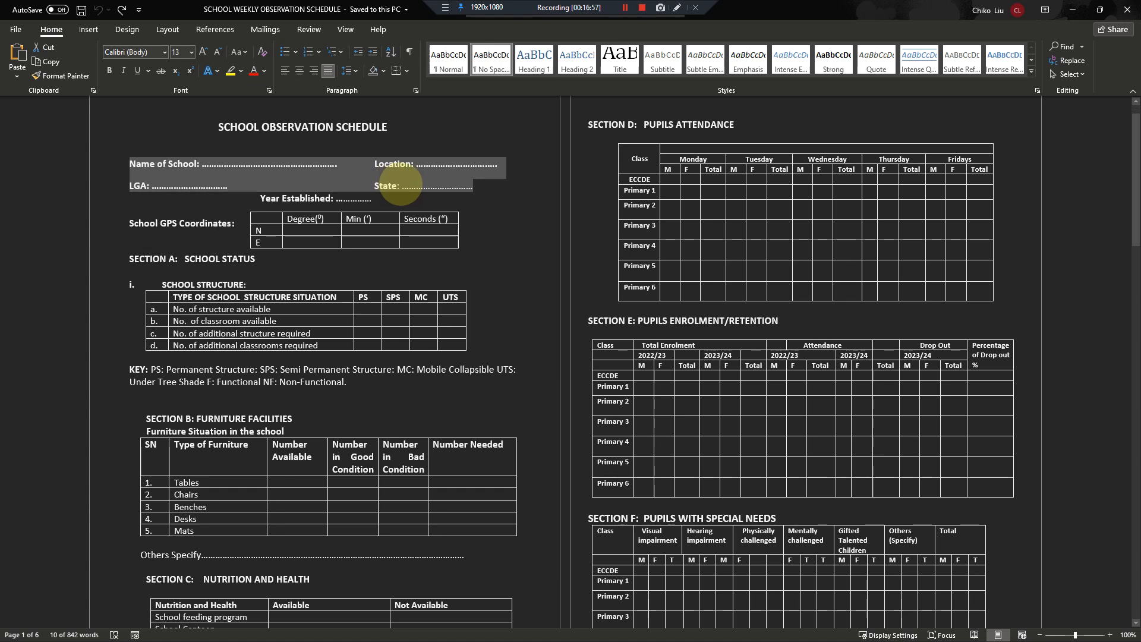
click(195, 163)
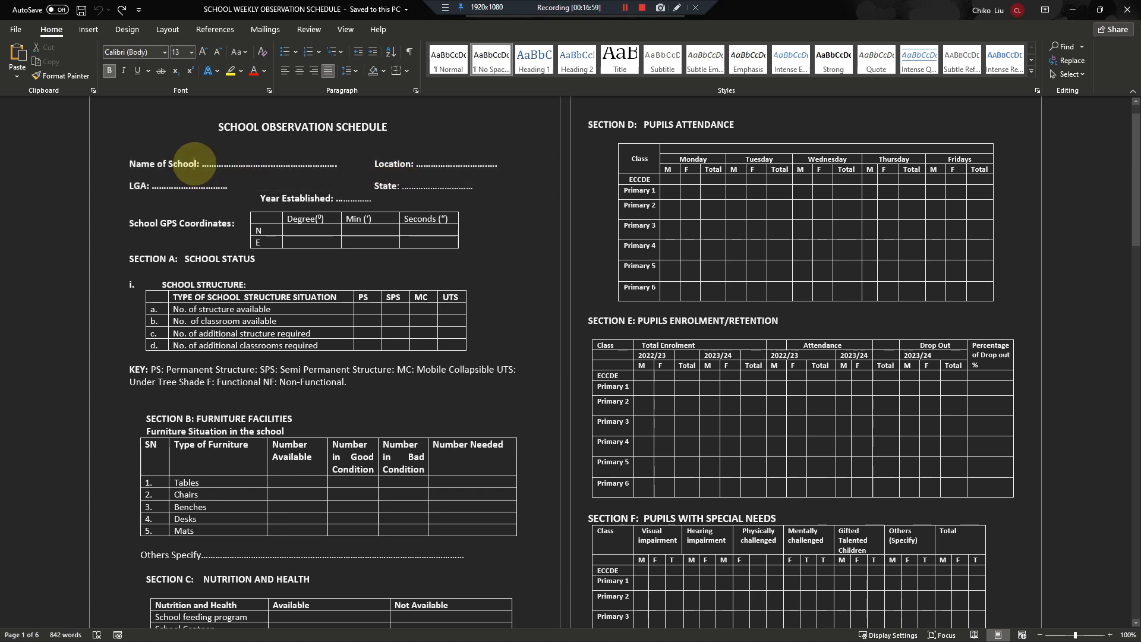
drag(195, 163, 132, 165)
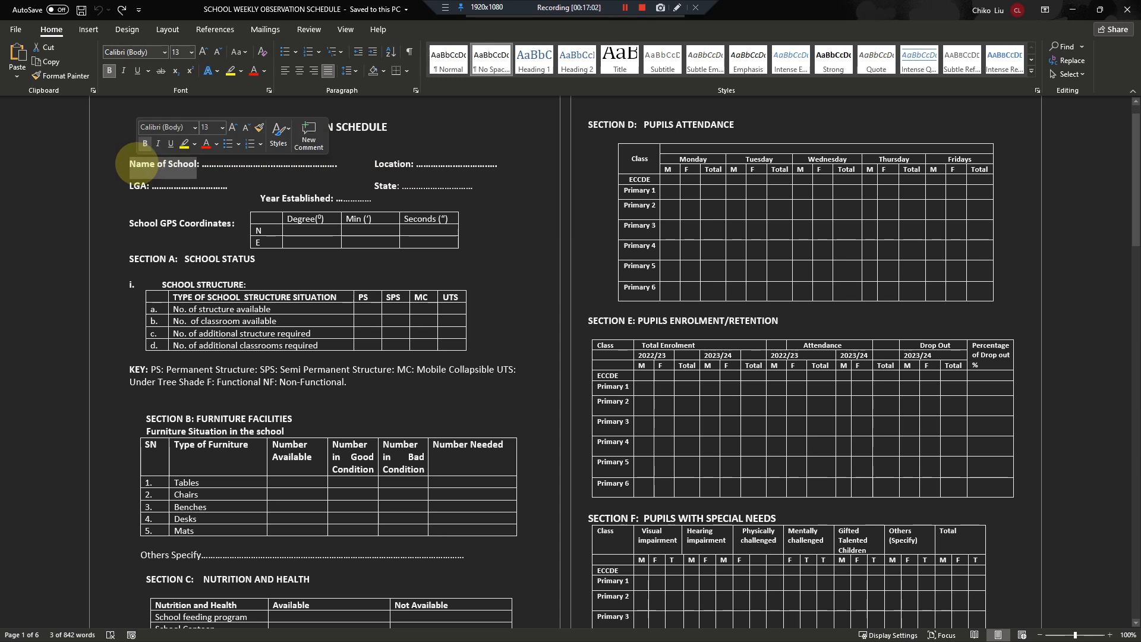
key(ctrl+c)
key(alt+Tab)
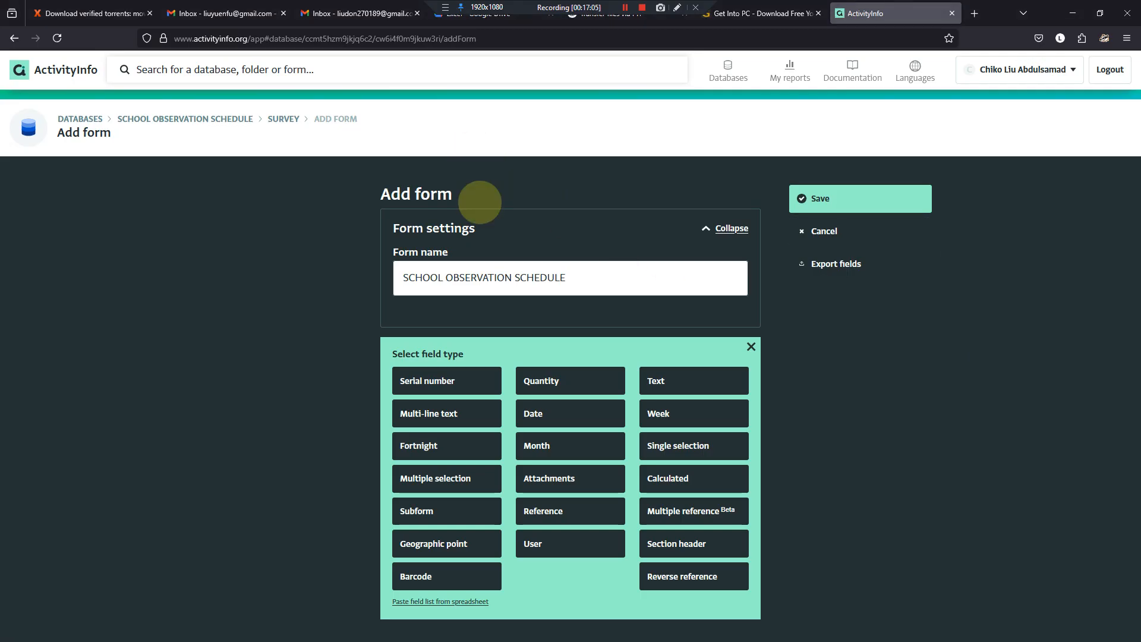
- Make the new field a text field labelled "Name of School" with the code school_name
click(654, 379)
click(521, 384)
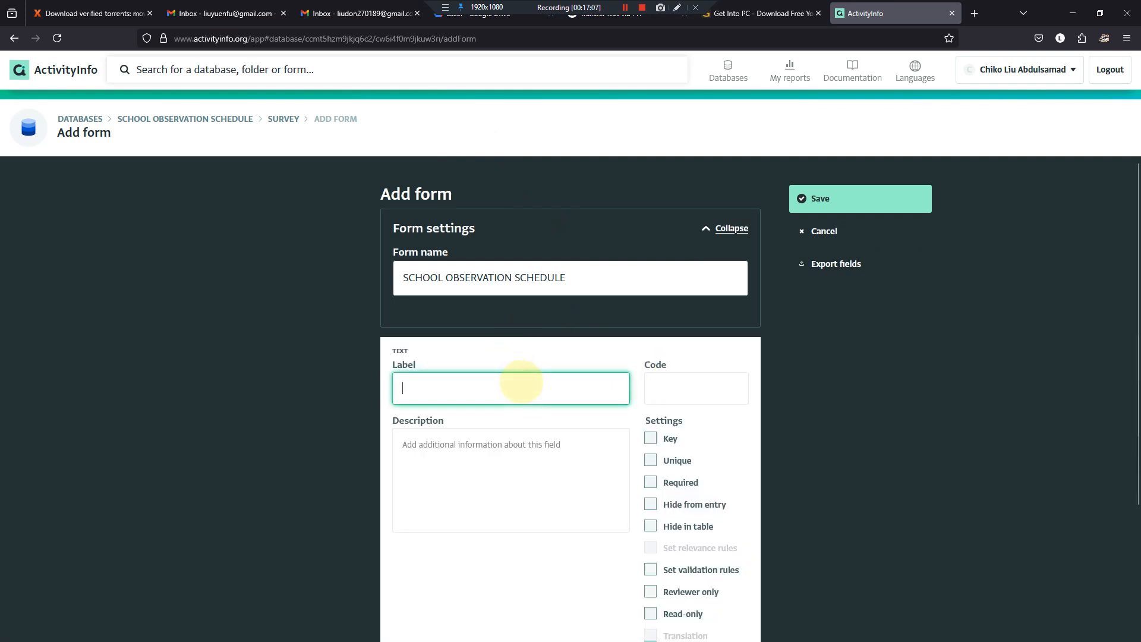
key(ctrl+v)
click(668, 388)
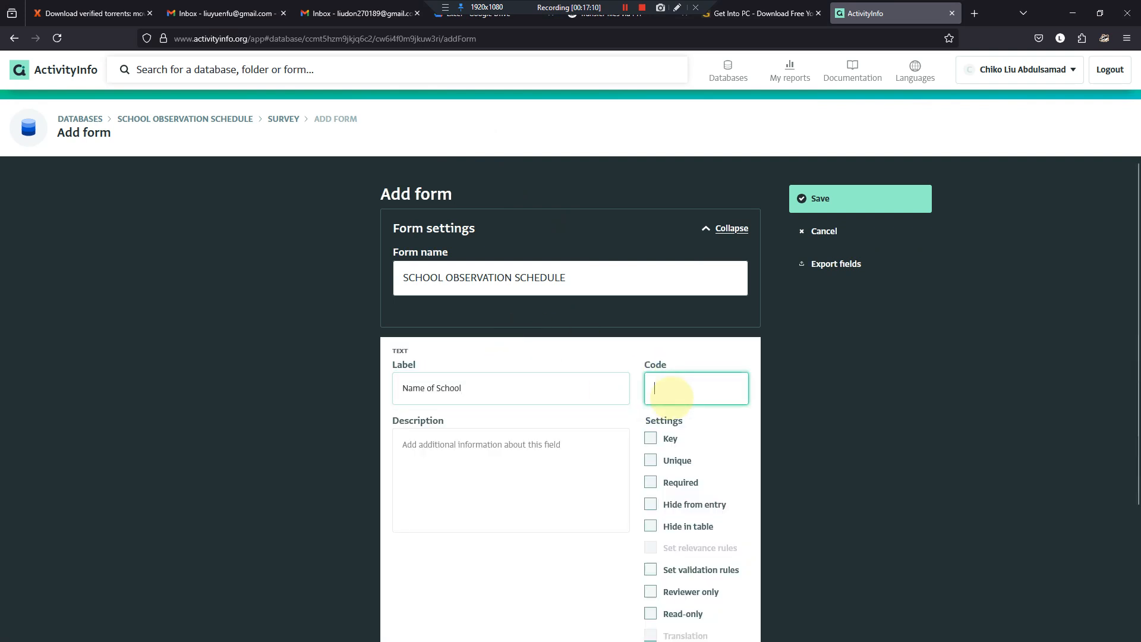
text(schoo)
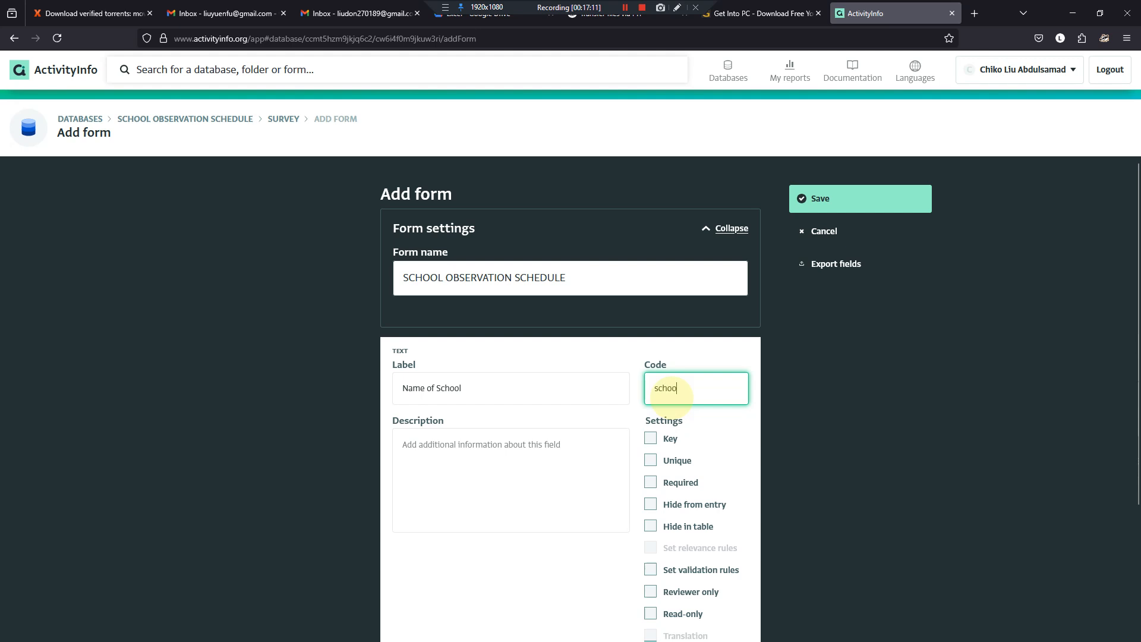
text(l_name)
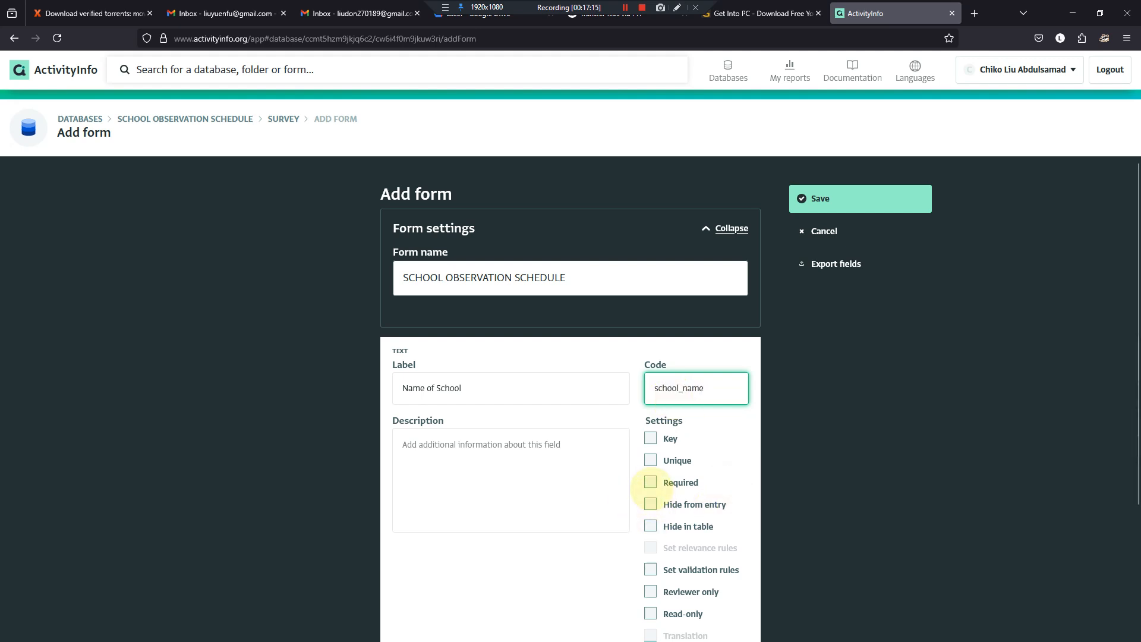
- Mark the Name of School field as required and finish editing it
click(651, 482)
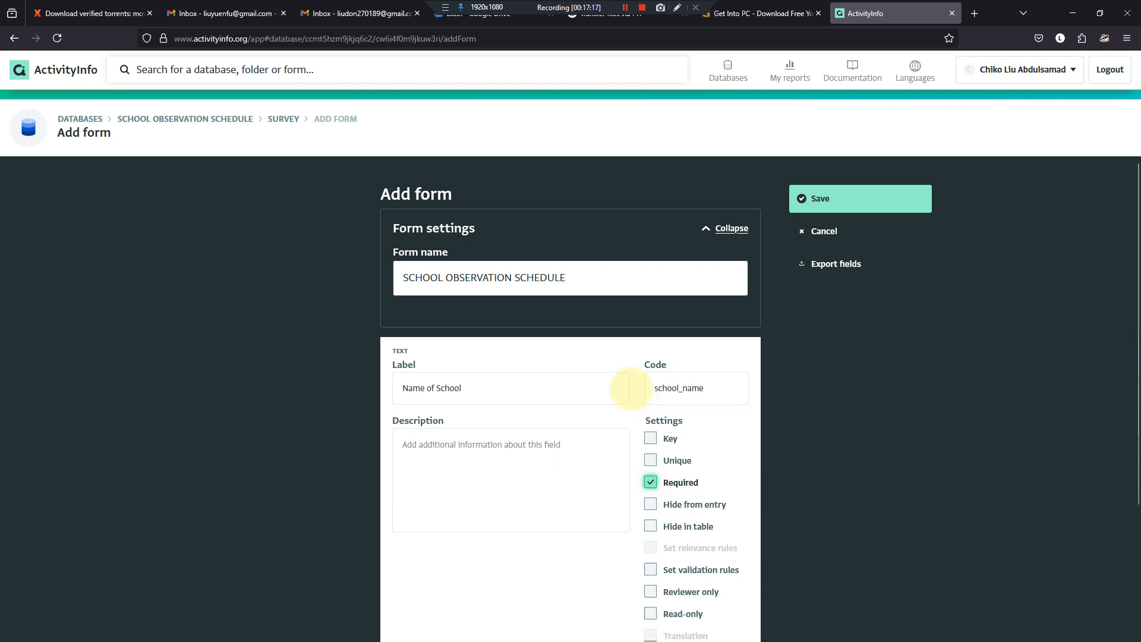
scroll(631, 389, down, 3)
scroll(631, 394, down, 1)
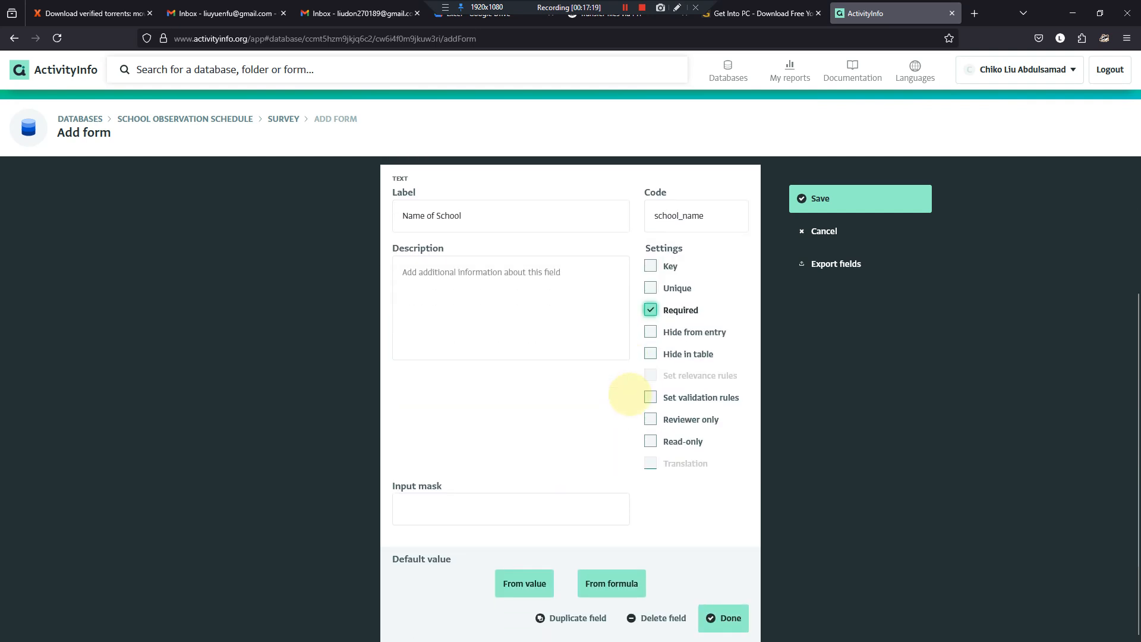
click(732, 612)
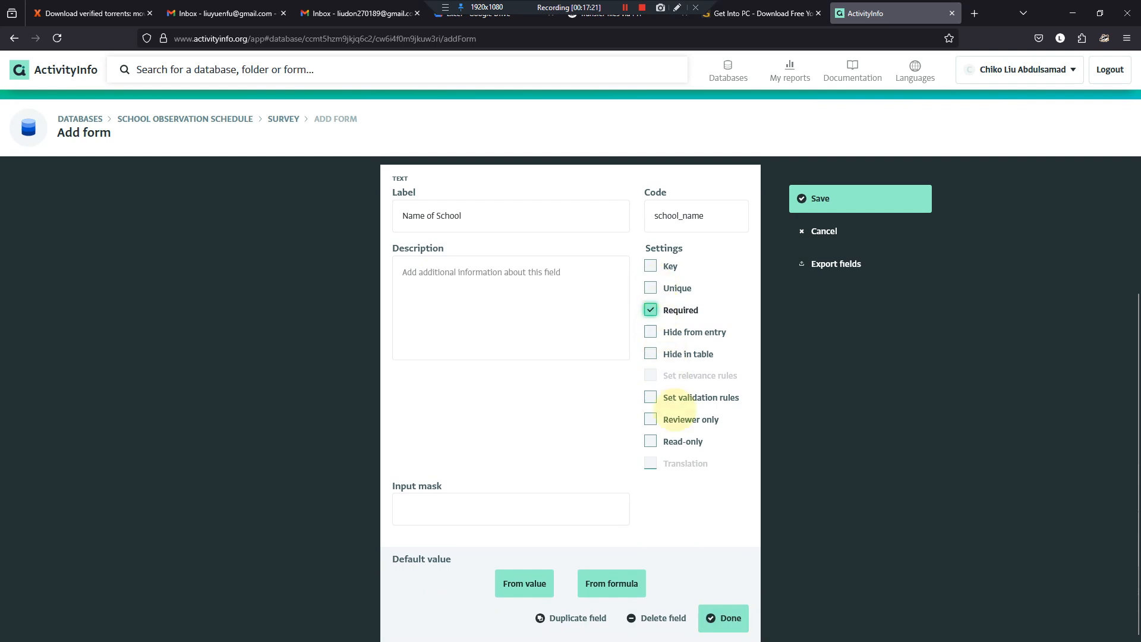
click(714, 618)
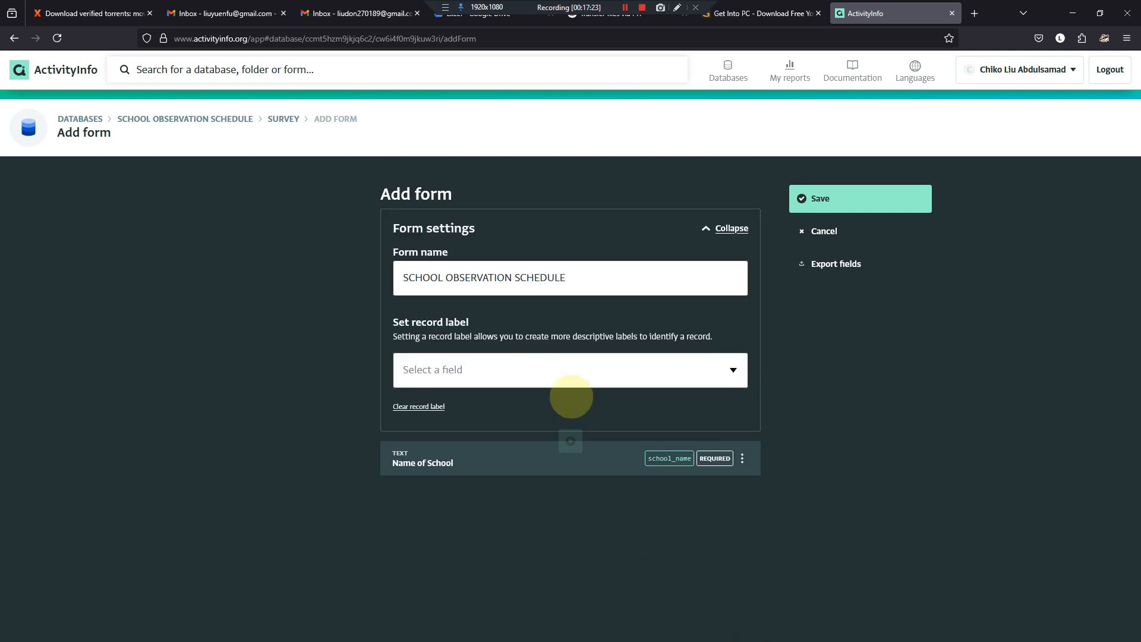
- Copy the label "Year Established" from the Word questionnaire and return to the ActivityInfo form
mouse_move(532, 641)
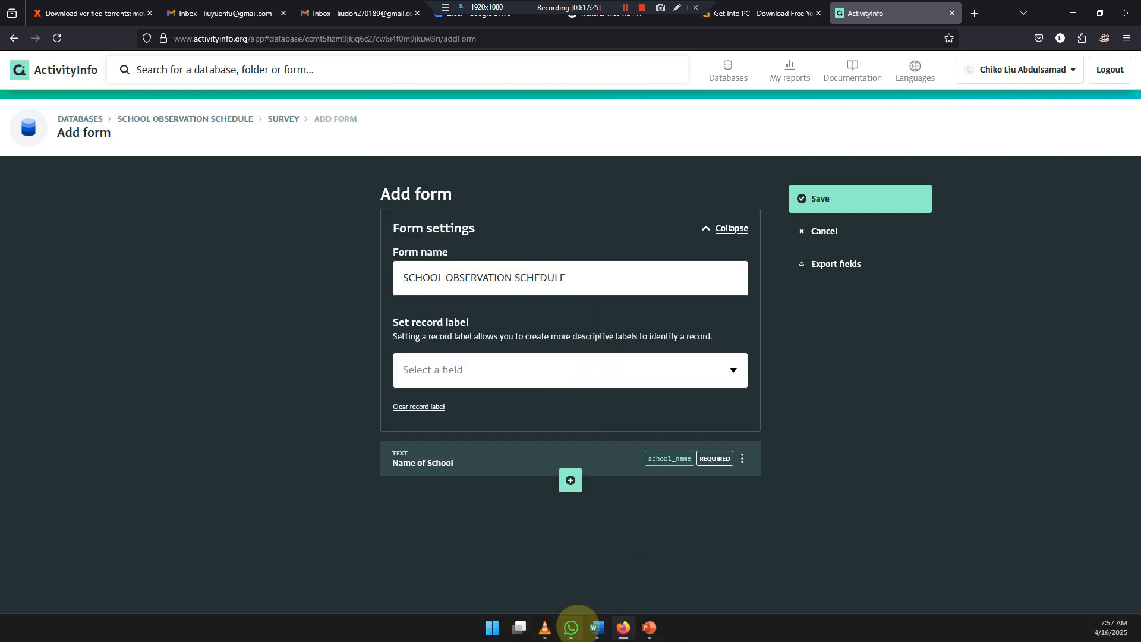
click(598, 628)
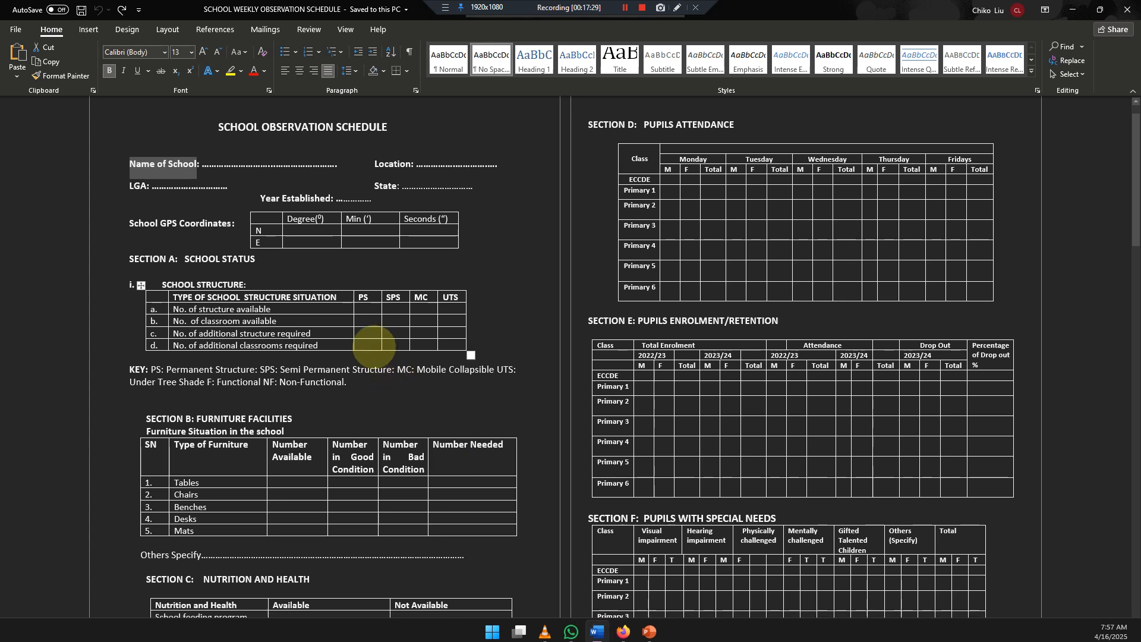
drag(261, 197, 315, 192)
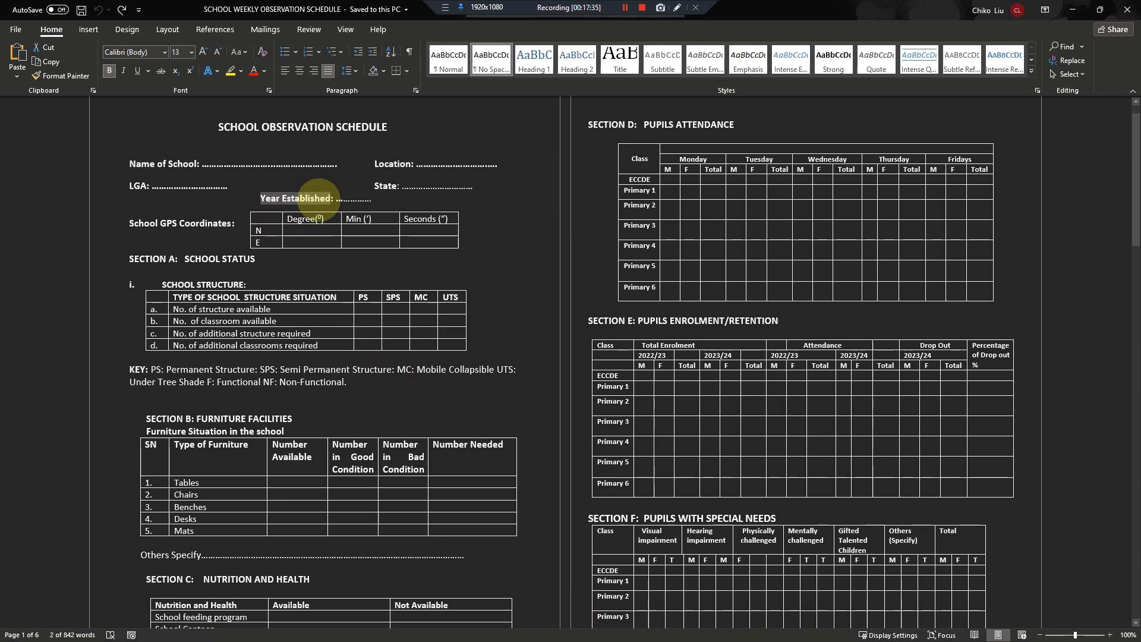
click(319, 199)
key(alt+Tab)
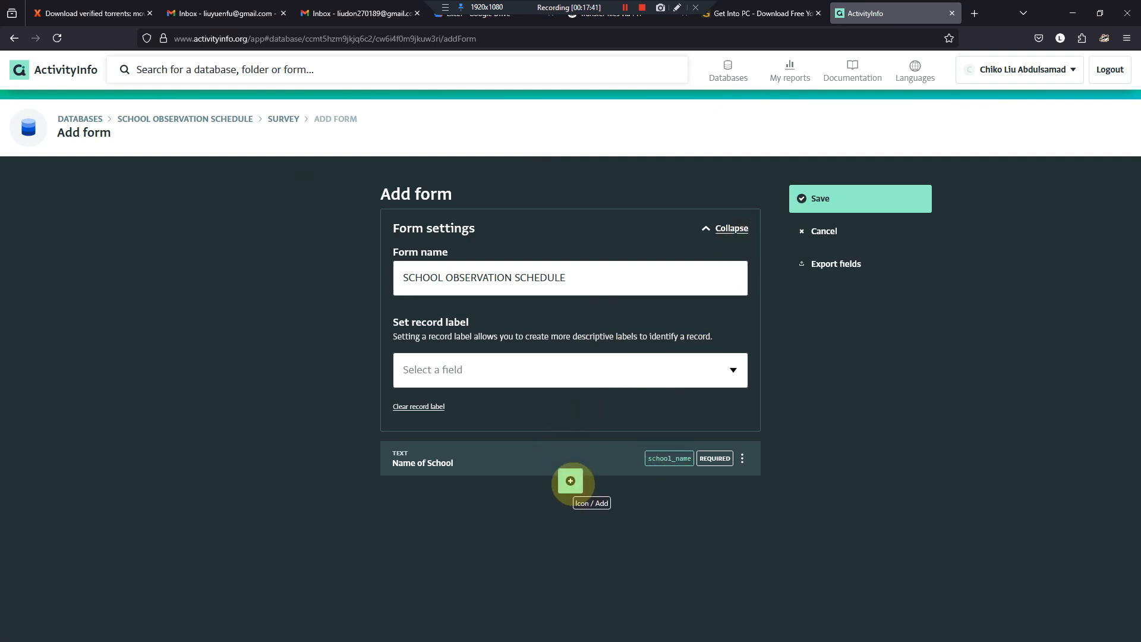
click(570, 481)
click(665, 524)
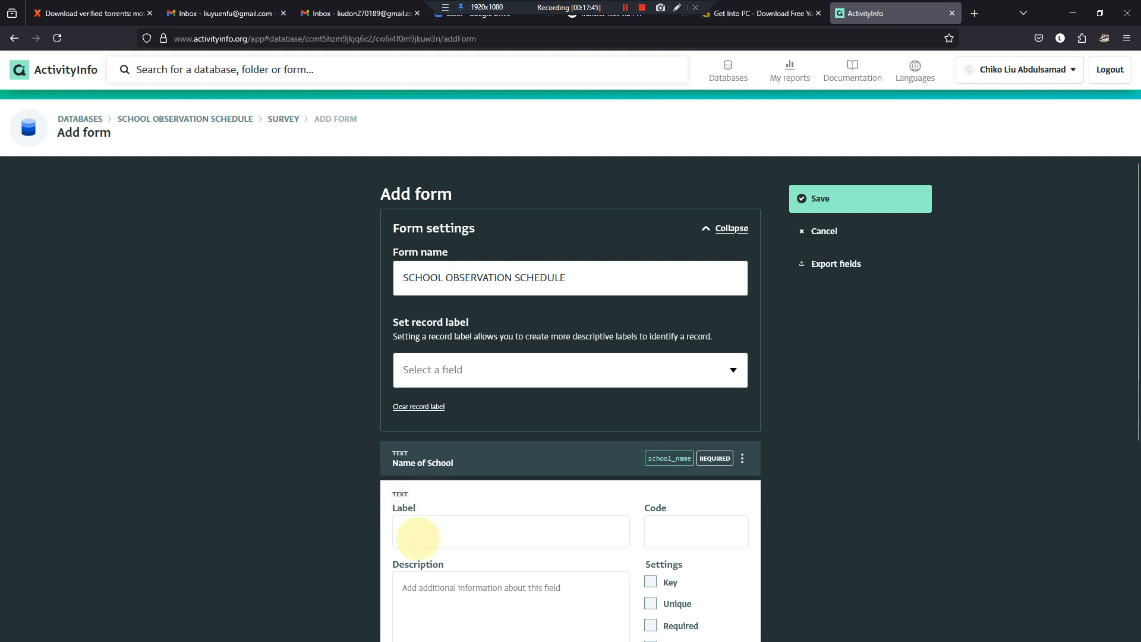
scroll(640, 440, down, 5)
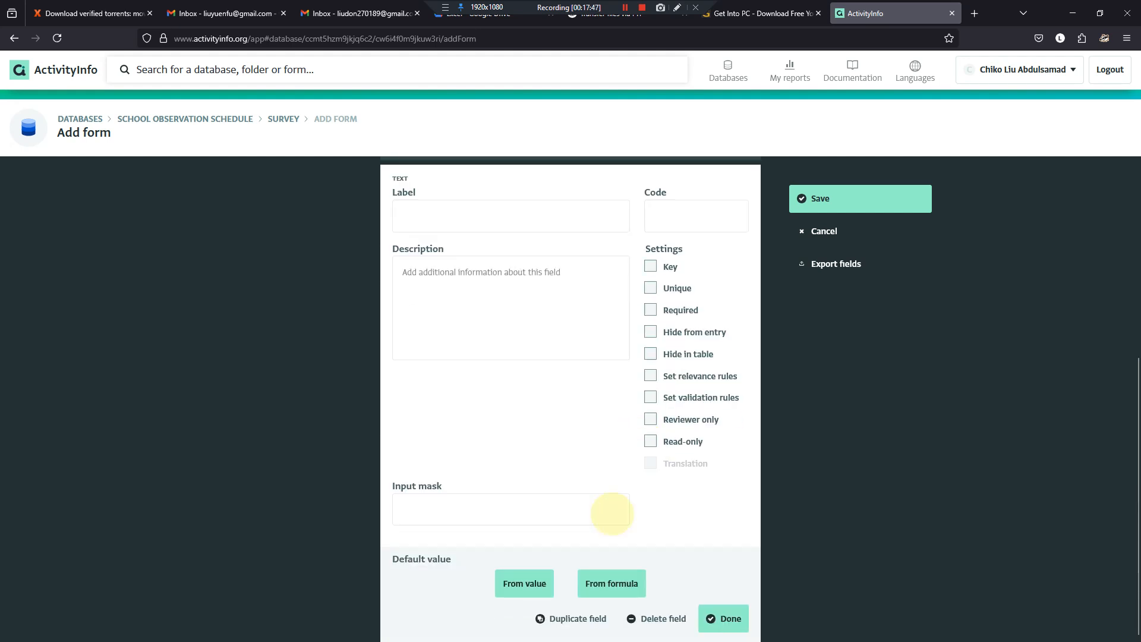
click(630, 617)
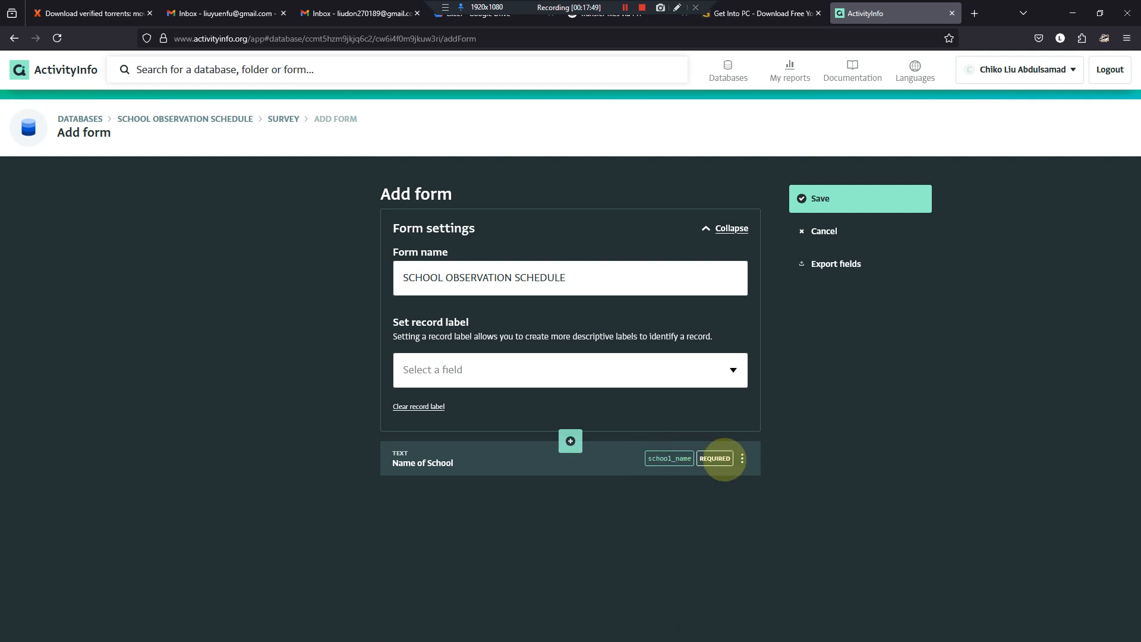
- Add a text field below Name of School, labelled "Year Established" with the code year_established
click(571, 481)
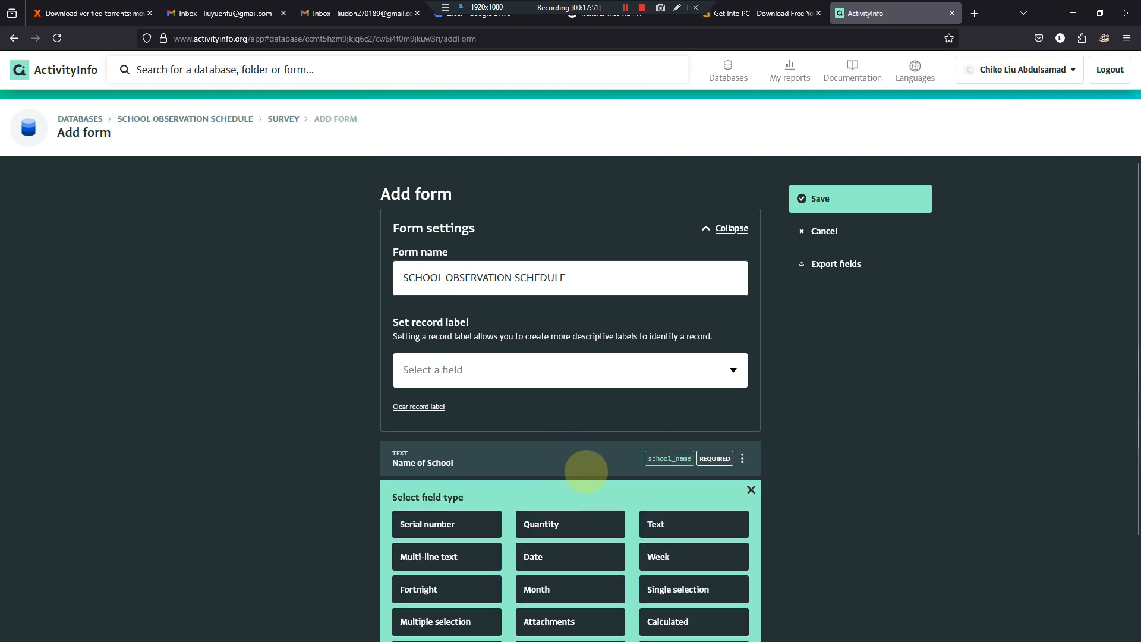
scroll(579, 476, down, 2)
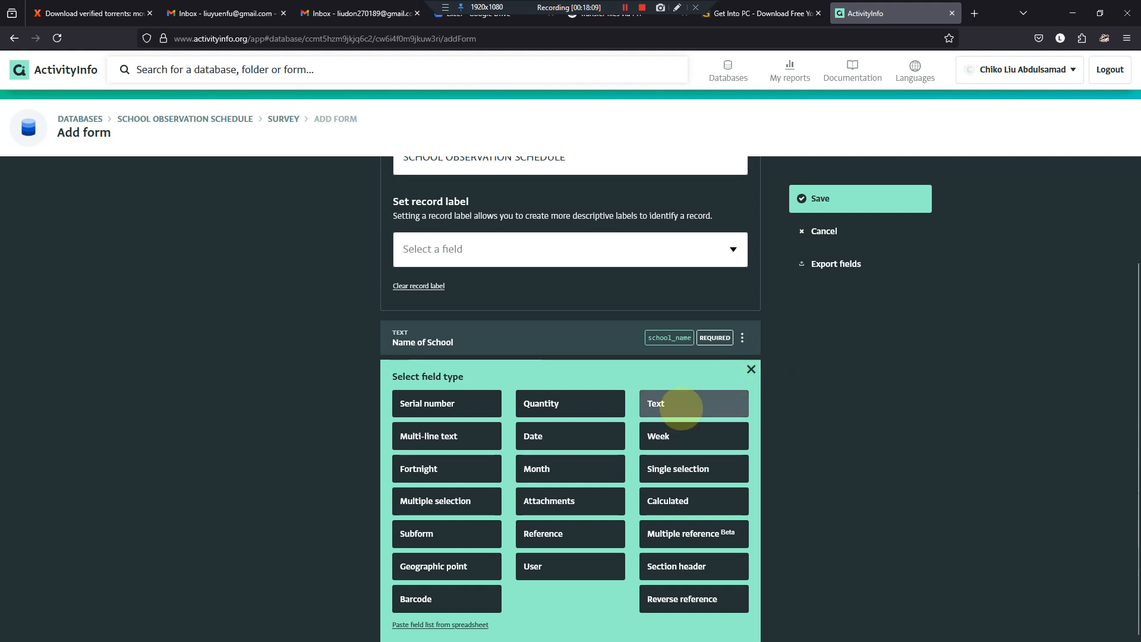
click(681, 399)
click(476, 414)
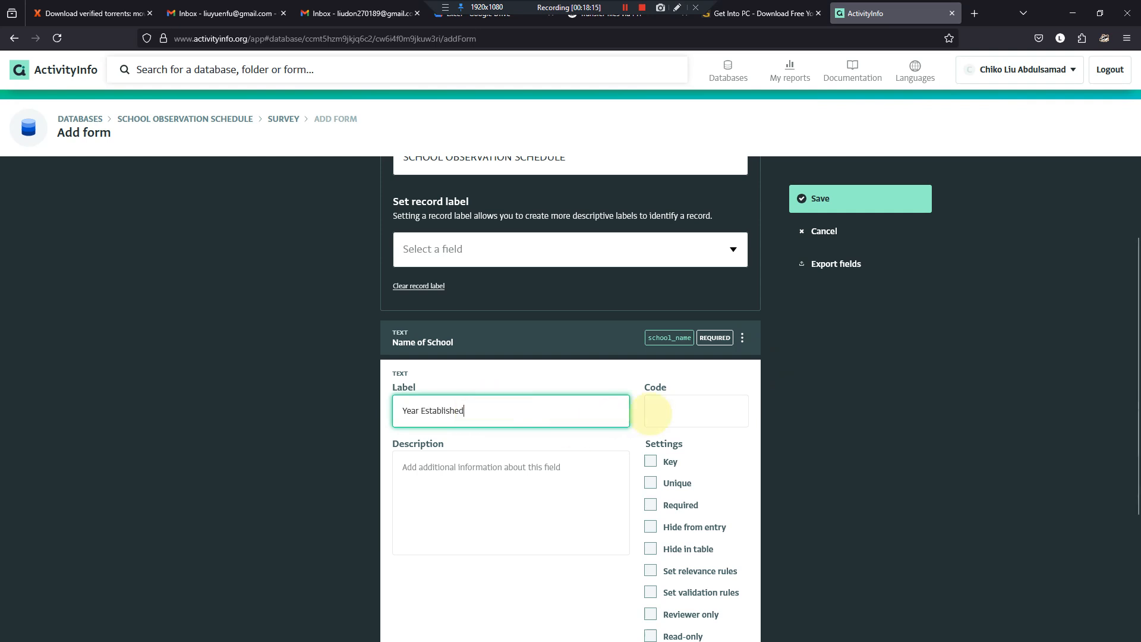
click(655, 412)
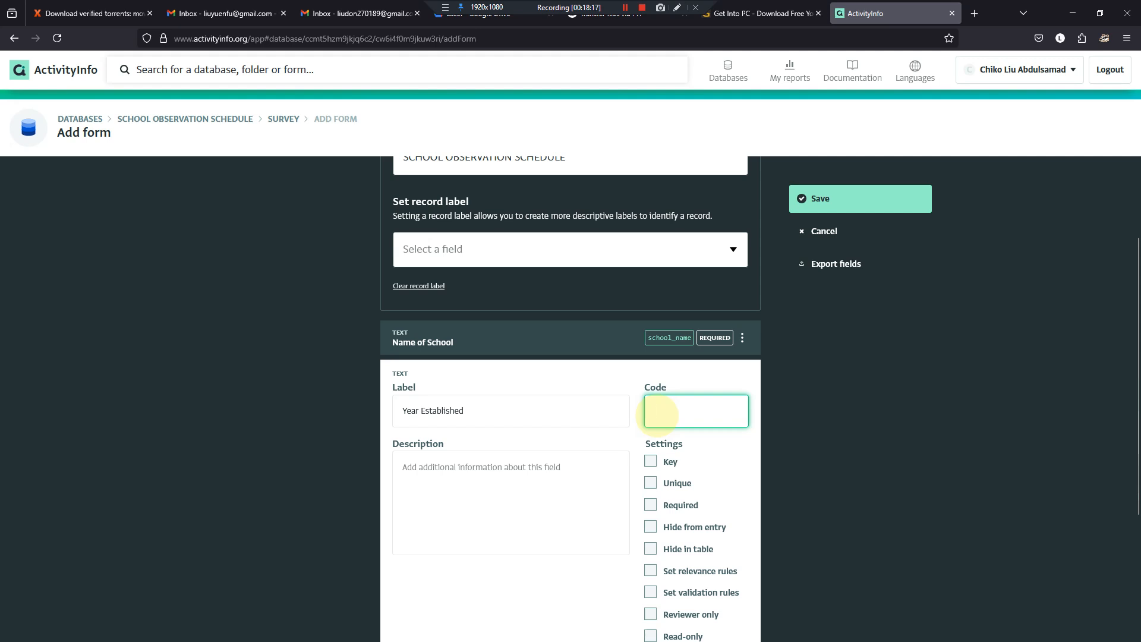
text(year_eas)
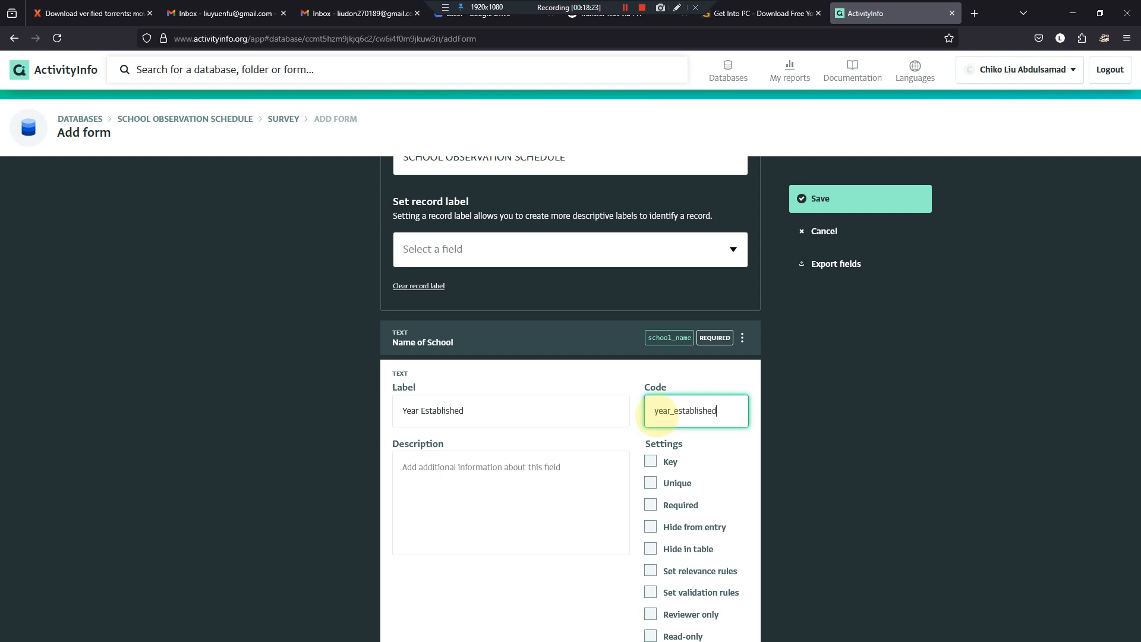
- Mark the Year Established field as required and finish editing it
click(651, 505)
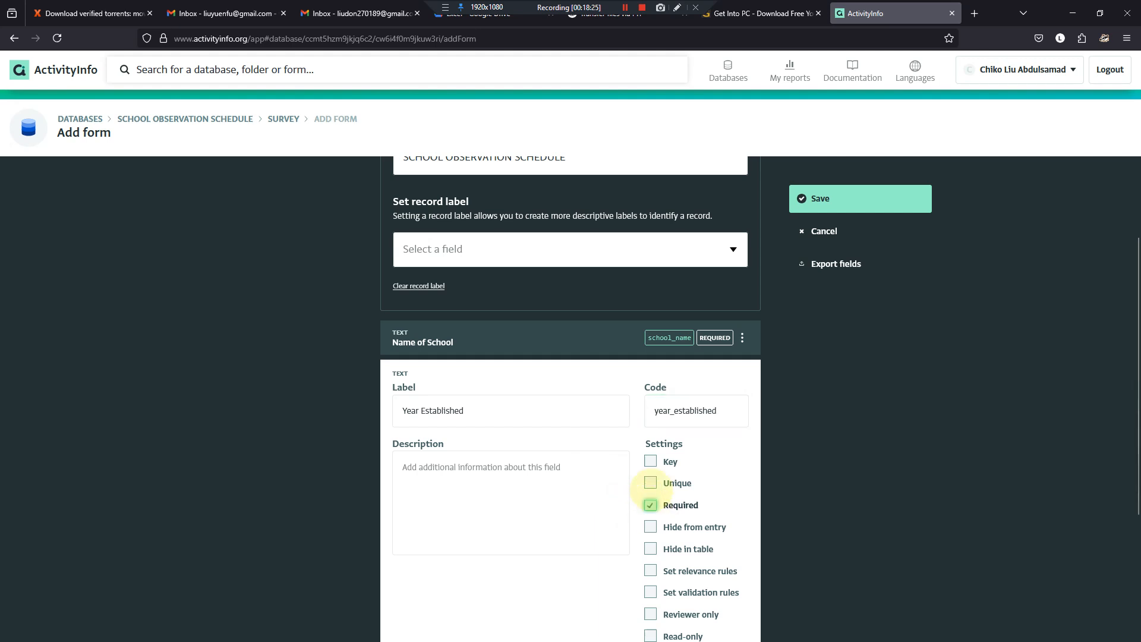
scroll(653, 504, down, 2)
scroll(653, 504, down, 2)
click(717, 619)
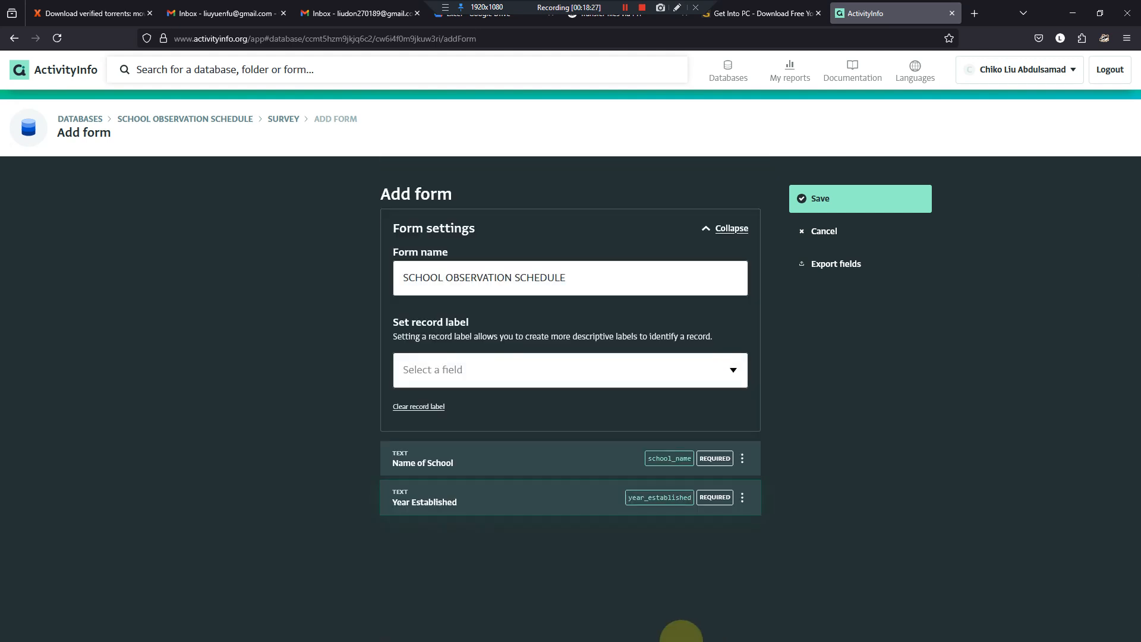
- Copy the label "Location" from the Word questionnaire and return to the ActivityInfo form
click(594, 628)
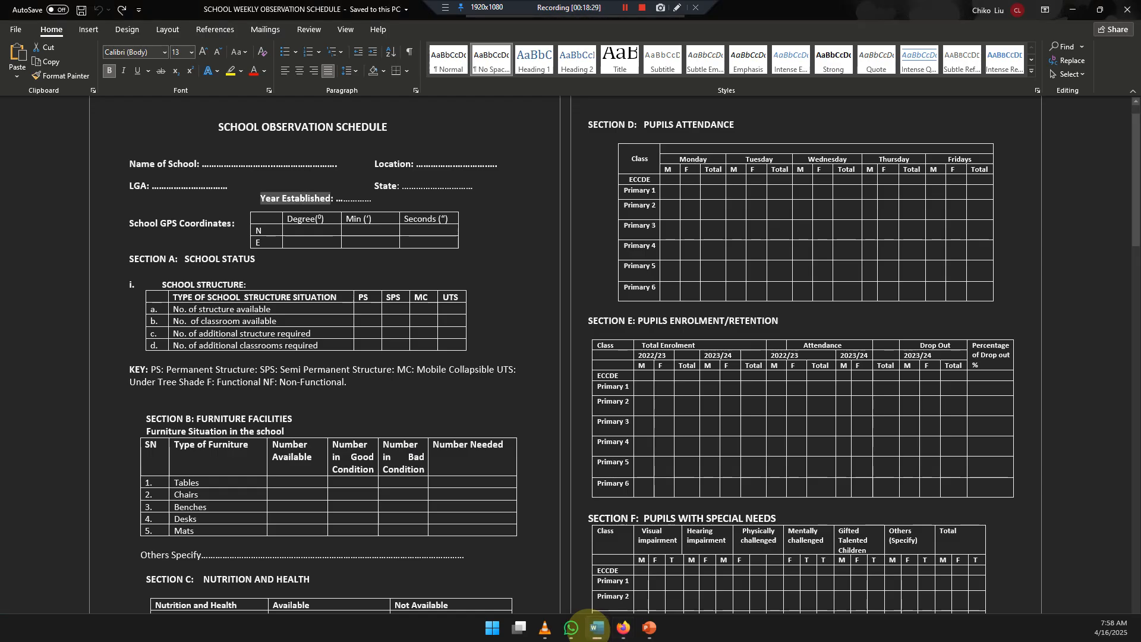
drag(410, 164, 376, 164)
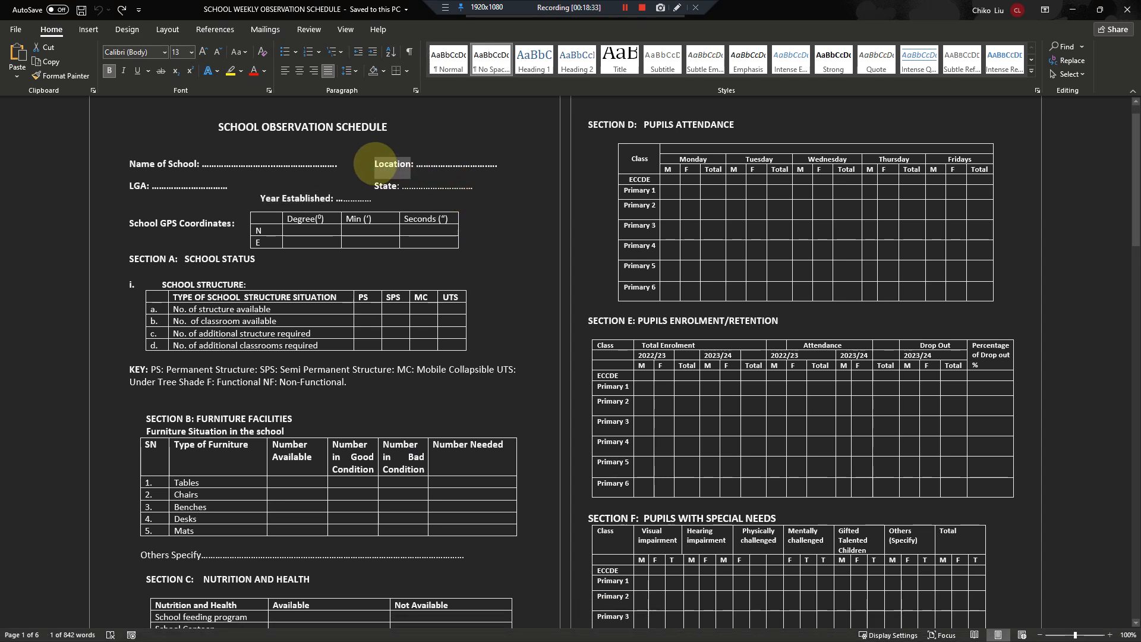
key(alt+Tab)
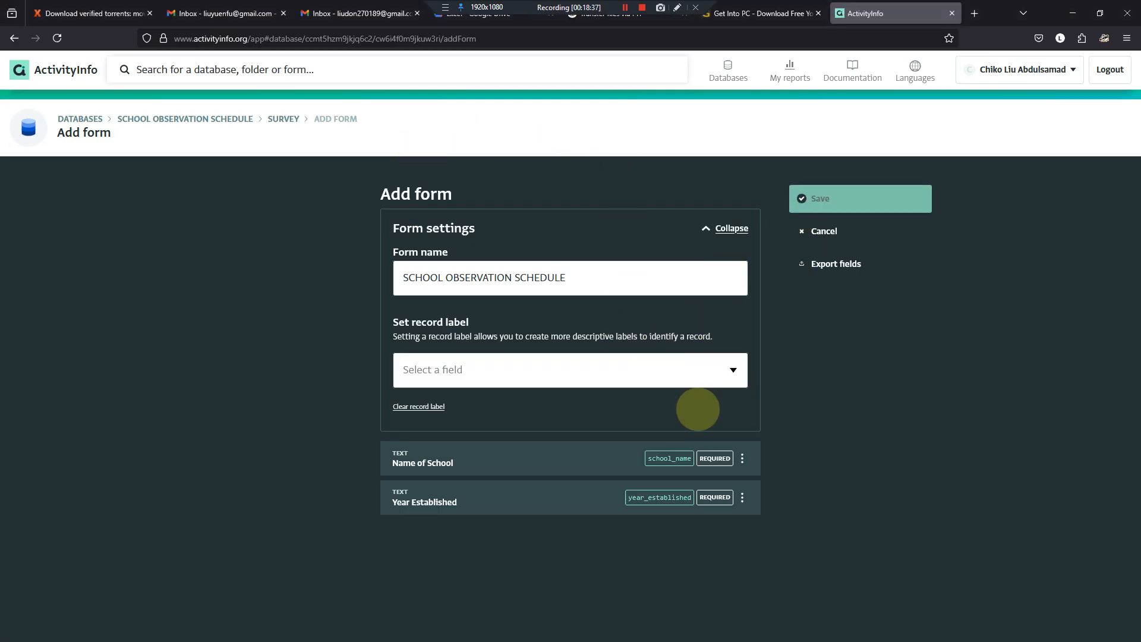
- Add a text field below Year Established, labelled "Location" with the code location
click(565, 520)
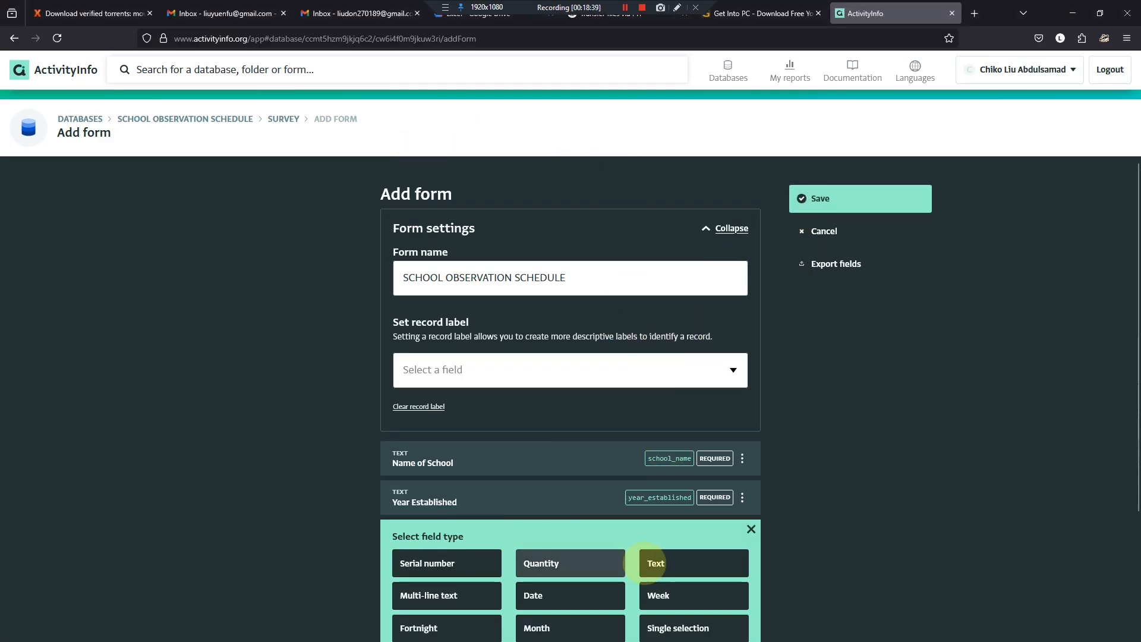
click(658, 563)
click(517, 572)
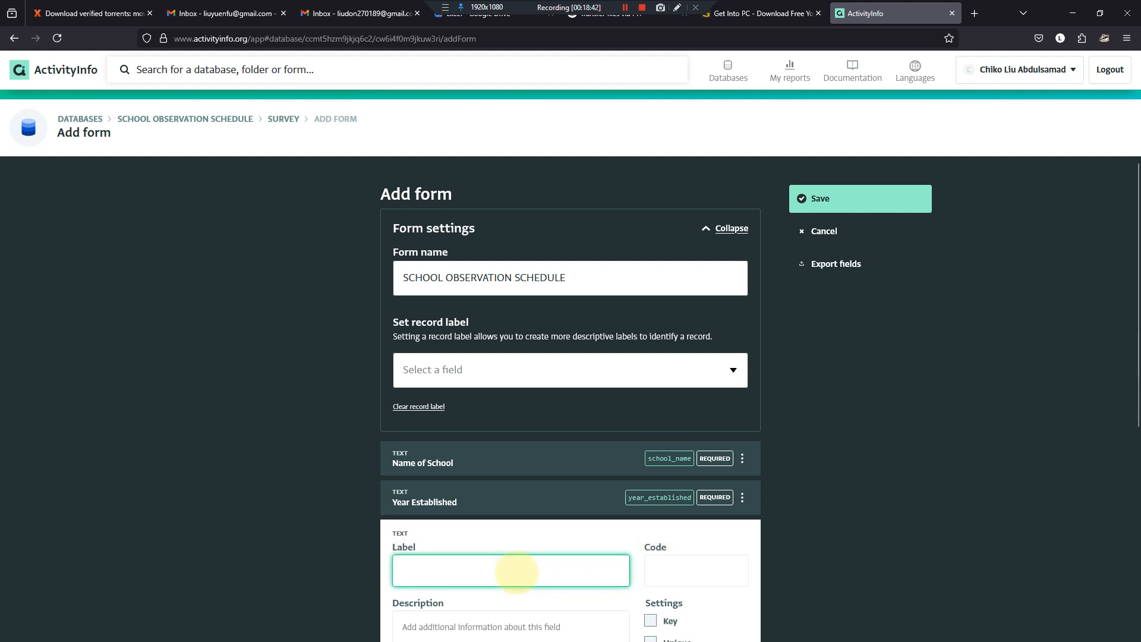
key(Tab)
text(loca)
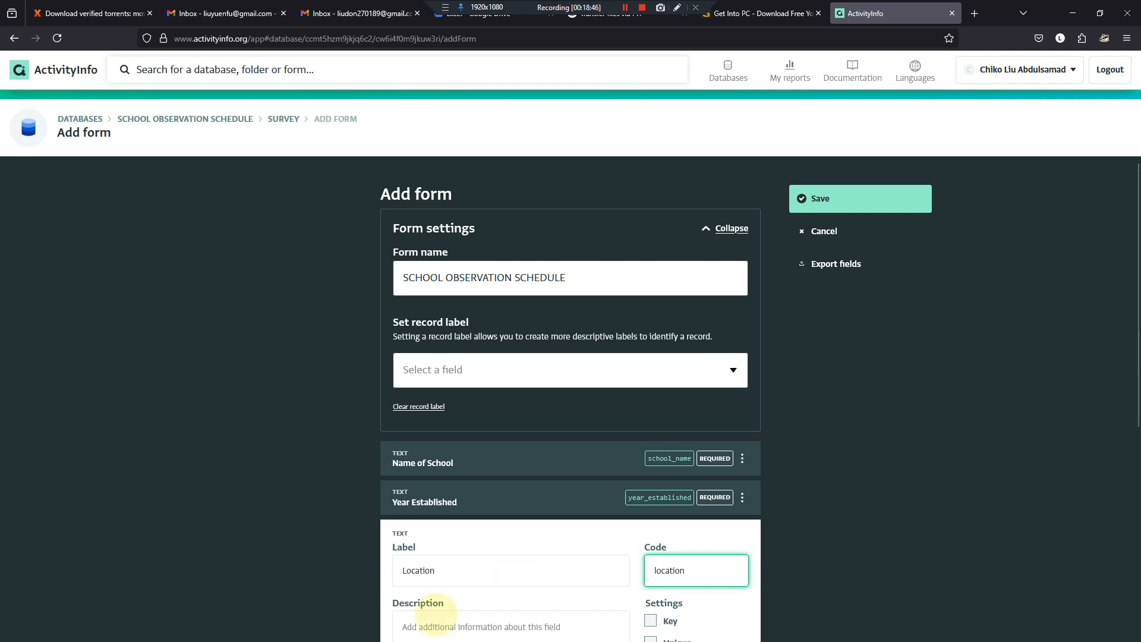
- Mark the Location field as required, finish it, and set the form's record label to Name of School
scroll(675, 521, down, 1)
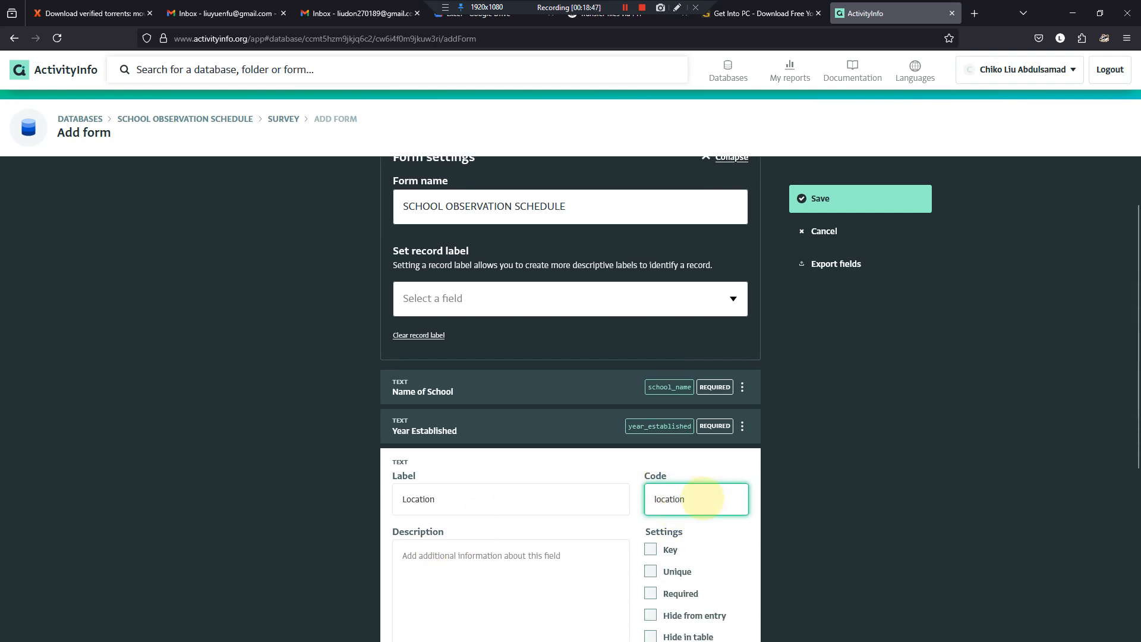
scroll(684, 511, down, 2)
click(464, 357)
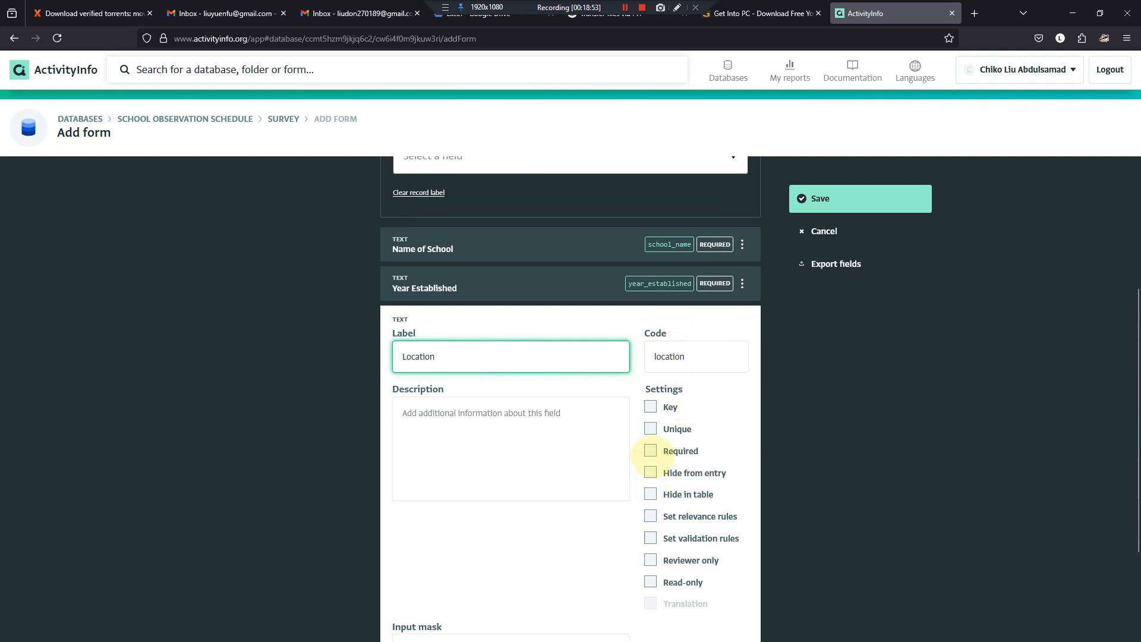
click(651, 451)
scroll(654, 466, down, 2)
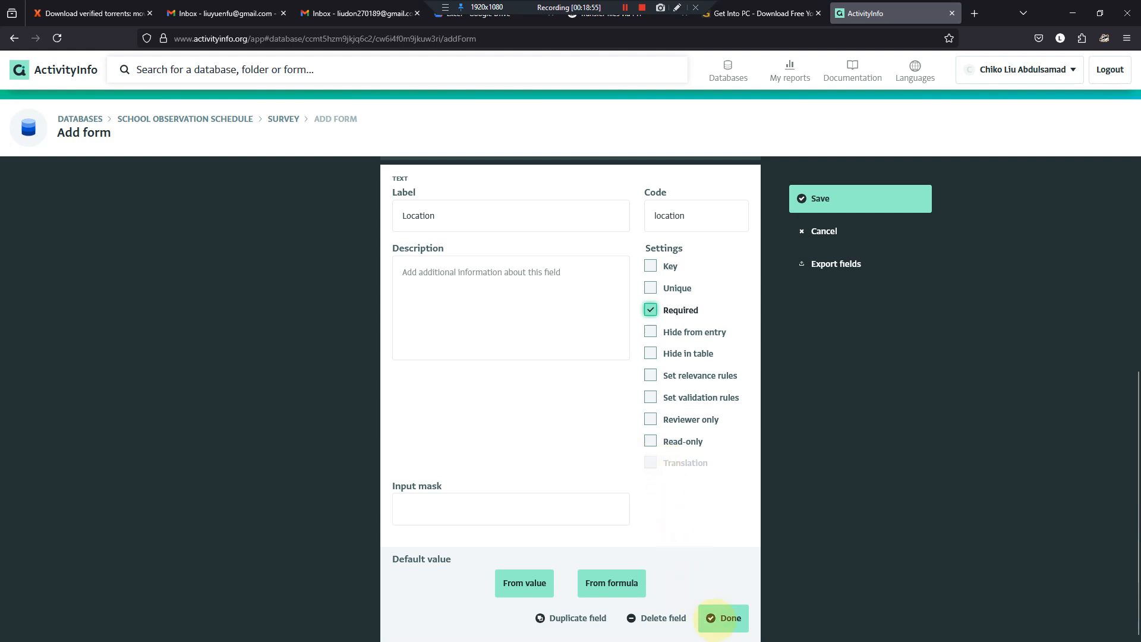
click(725, 624)
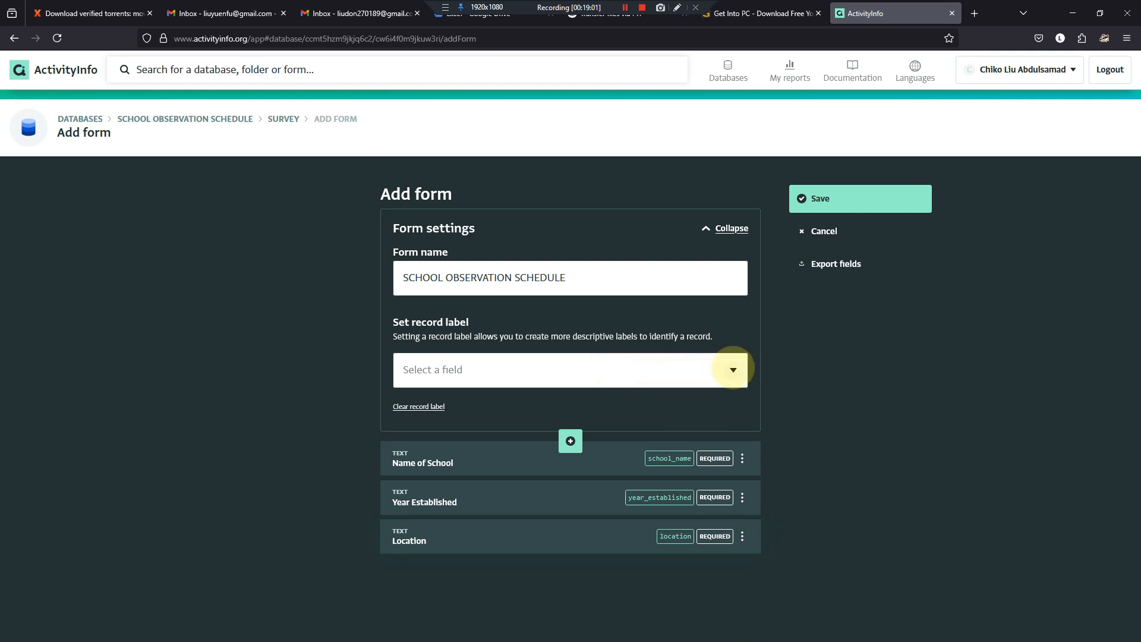
click(732, 369)
click(442, 411)
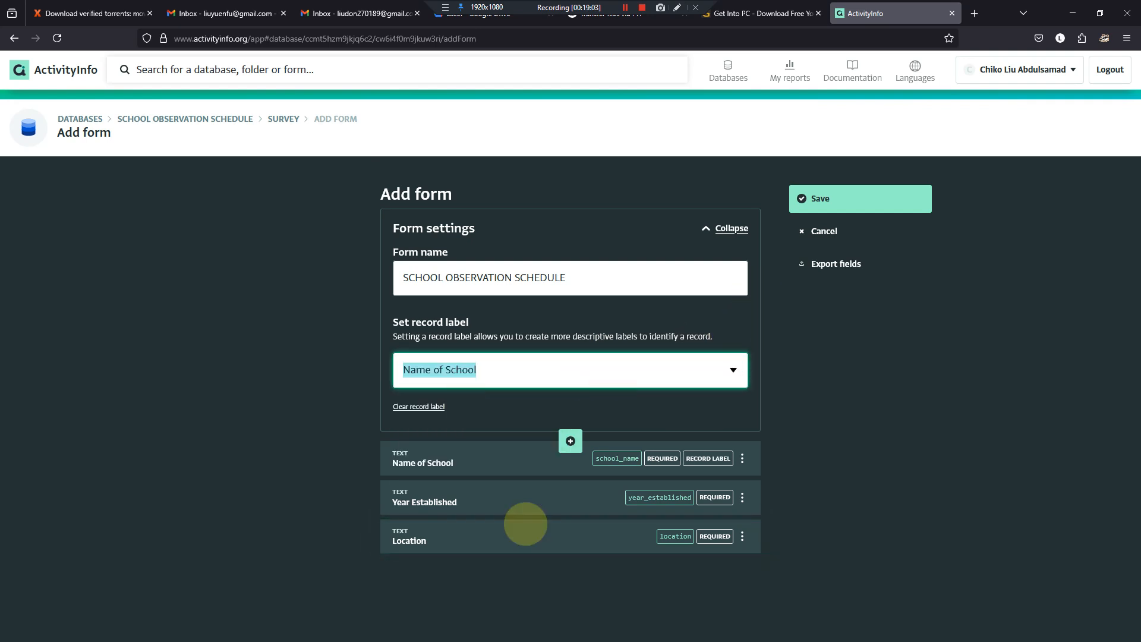
- Copy the label "School GPS Coordinates" from the Word questionnaire and return to the ActivityInfo form
click(597, 628)
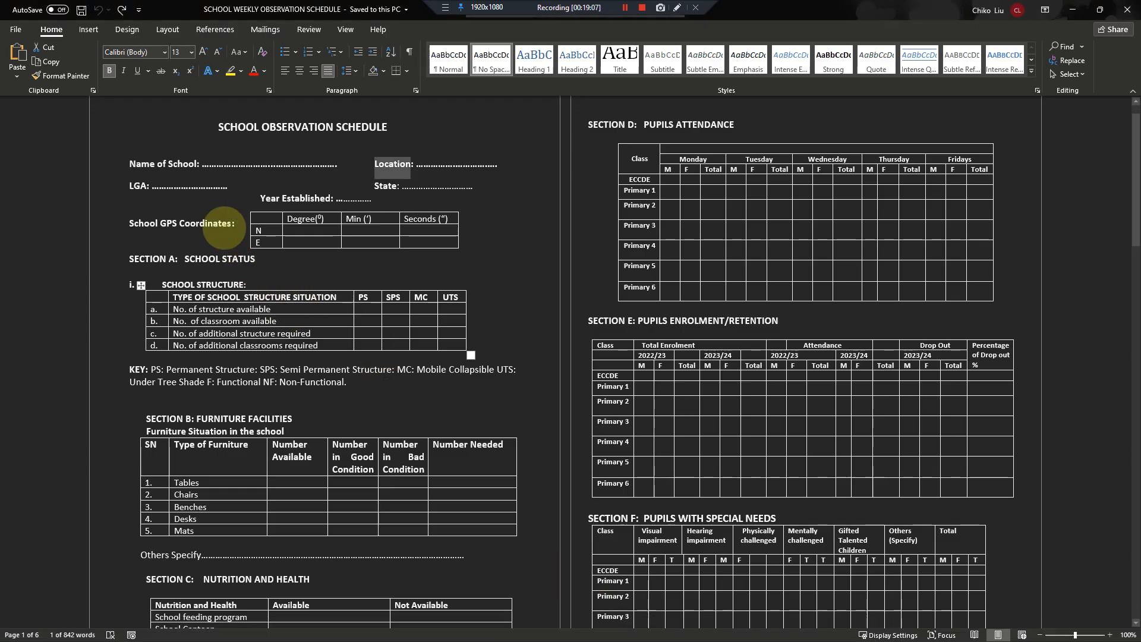
drag(229, 223, 132, 226)
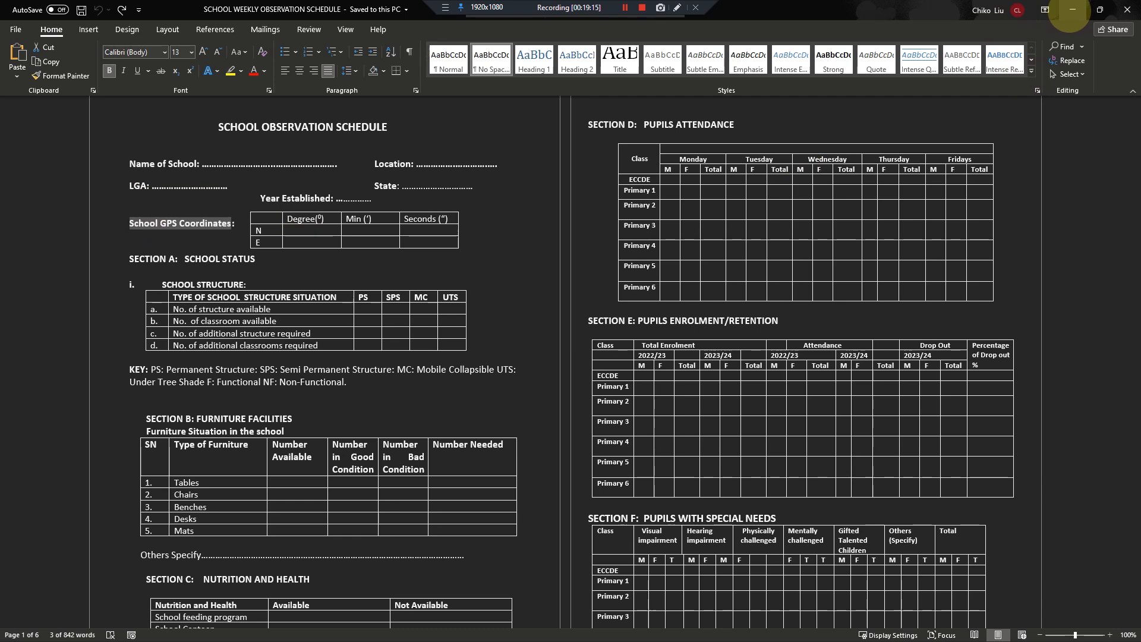
click(1073, 10)
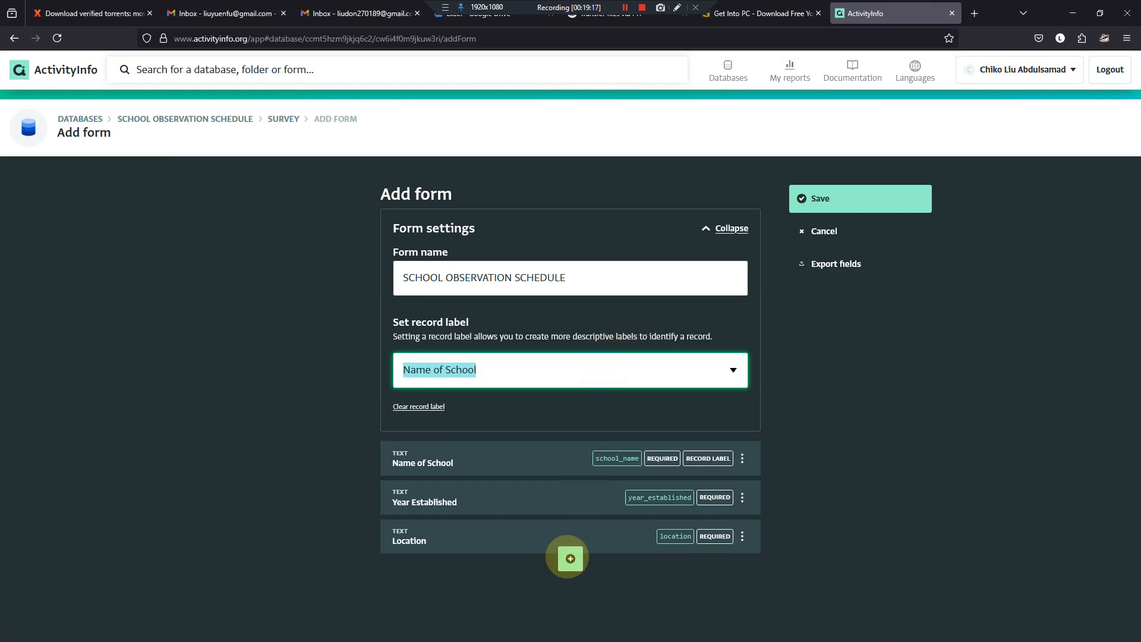
- Add a geographic point field below Location, labelled "School GPS Coordinates" with the code gps
click(570, 558)
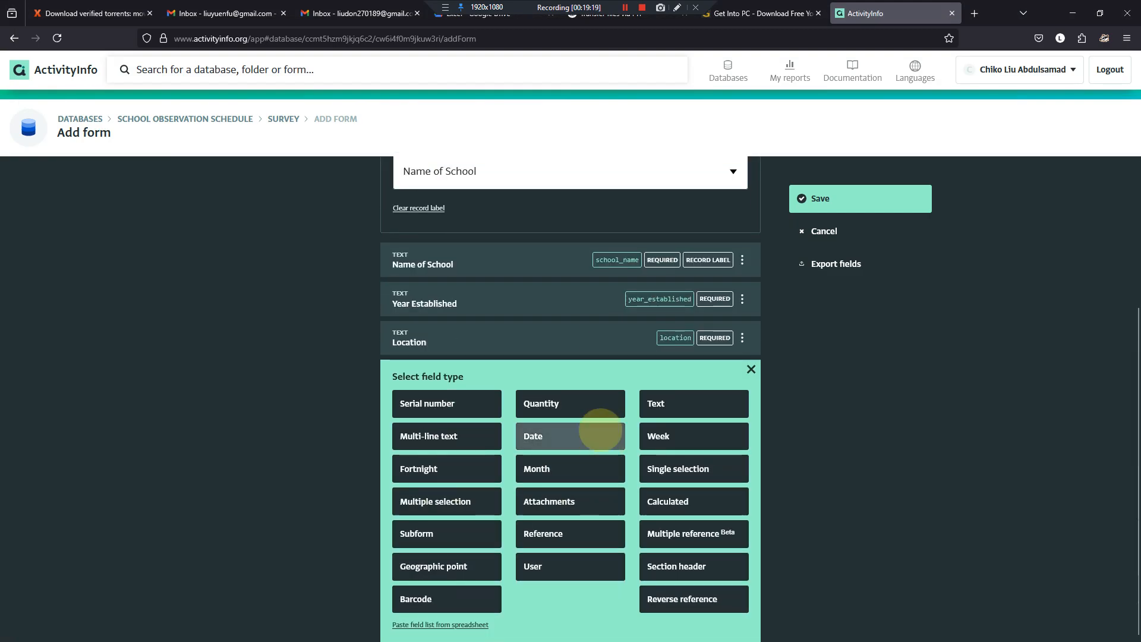
click(434, 567)
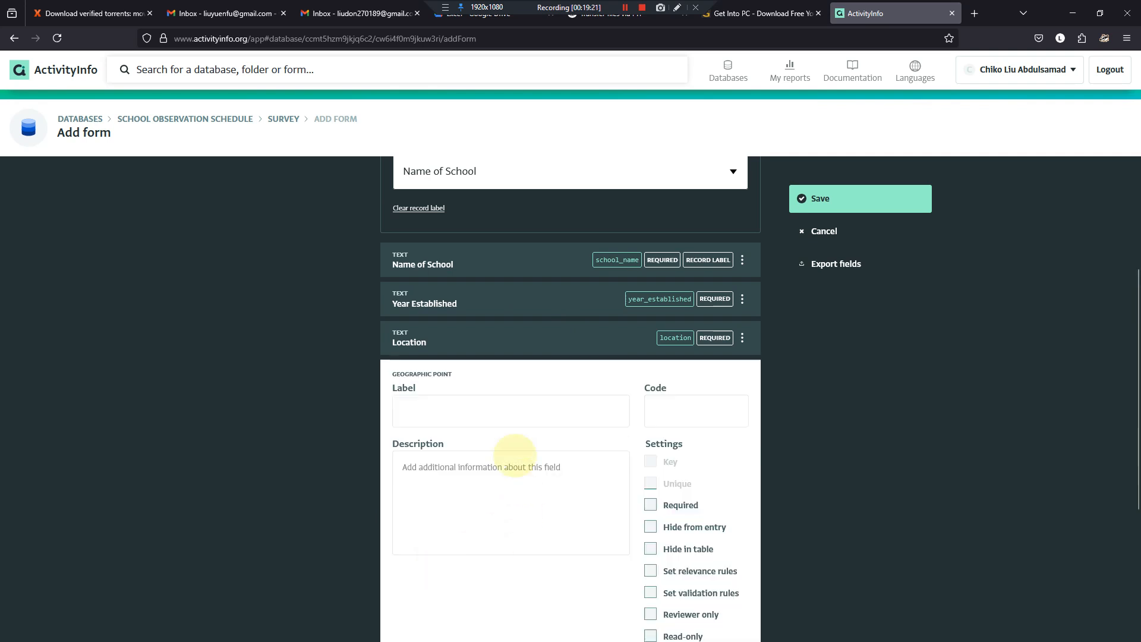
click(500, 405)
text(School GPS Coordinates)
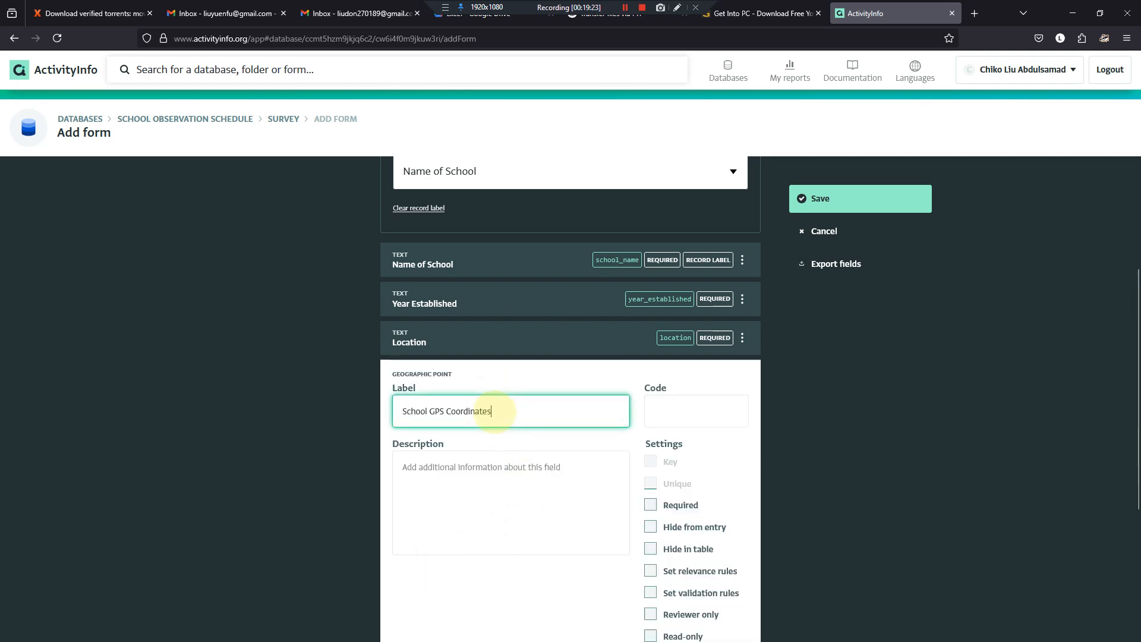
key(Tab)
text(g)
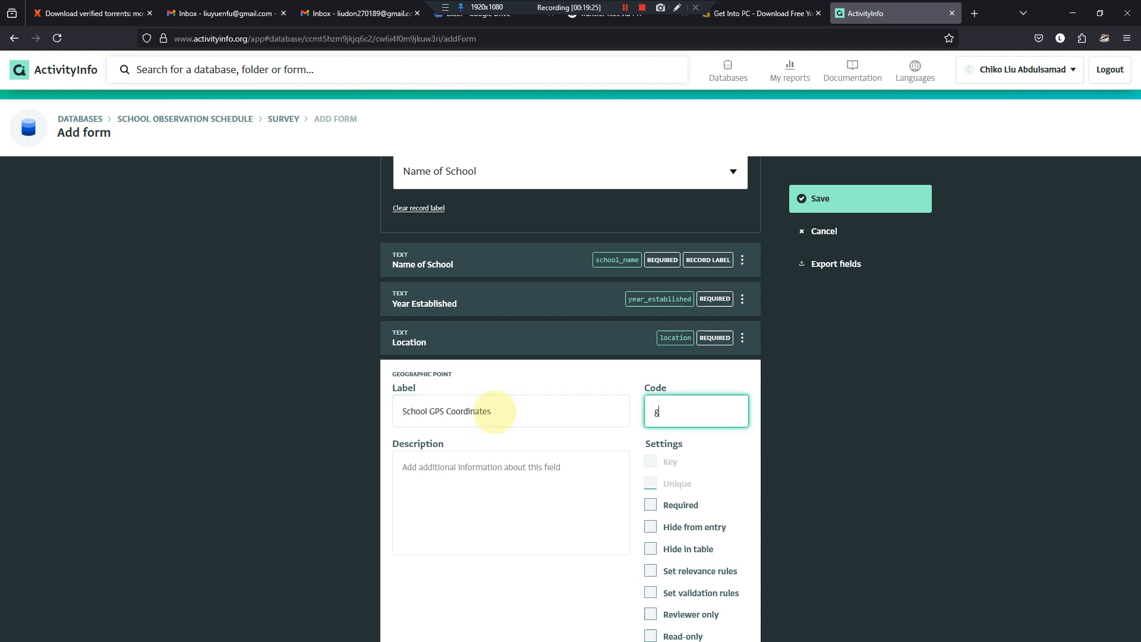
- Mark the School GPS Coordinates field as required and finish editing it
scroll(495, 411, down, 4)
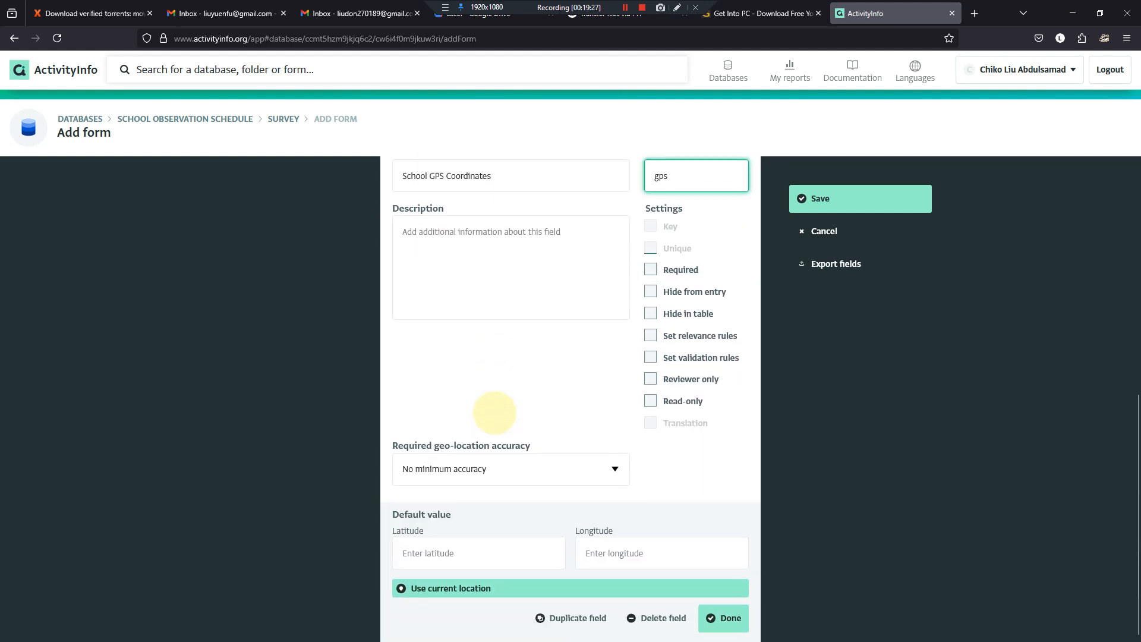
click(650, 270)
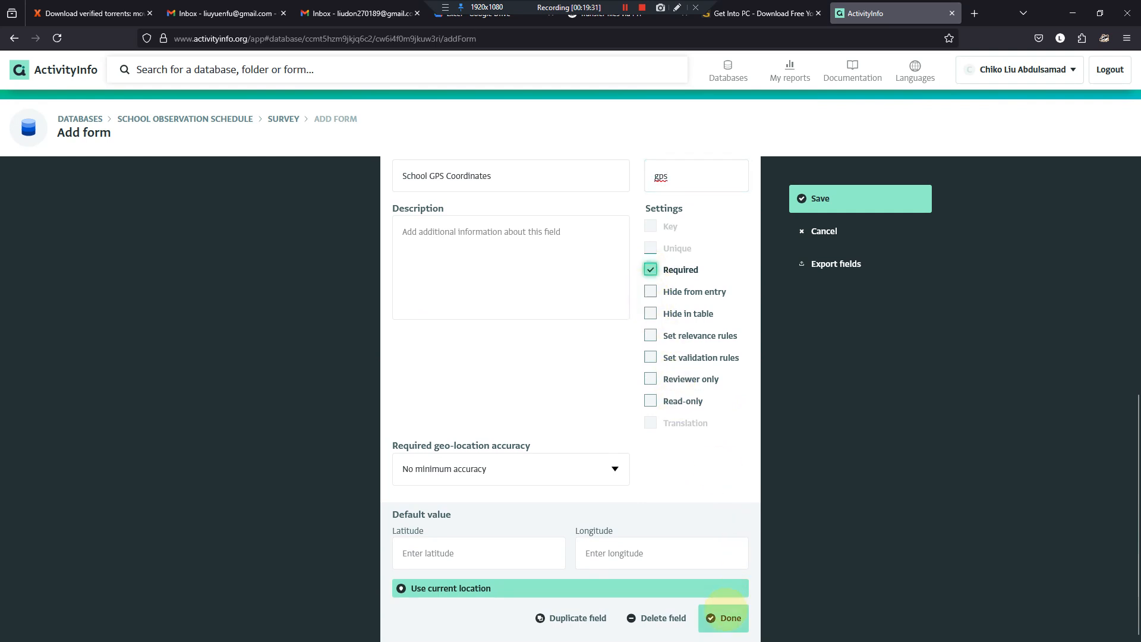
click(727, 616)
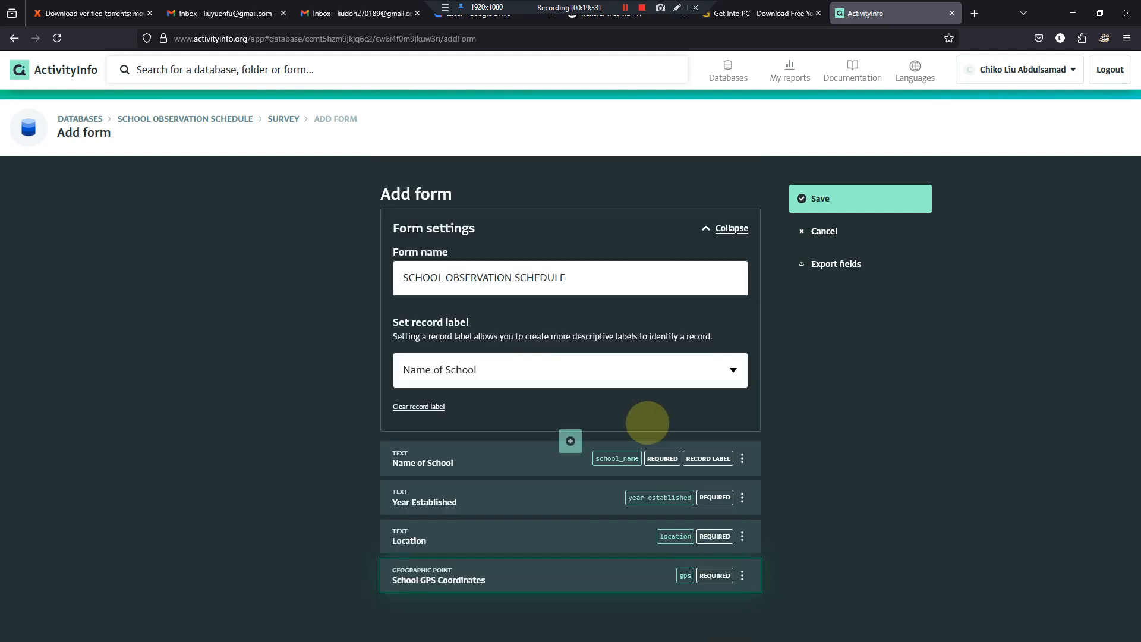
- Look over the Word questionnaire at full size and return to the maximised ActivityInfo form
click(597, 628)
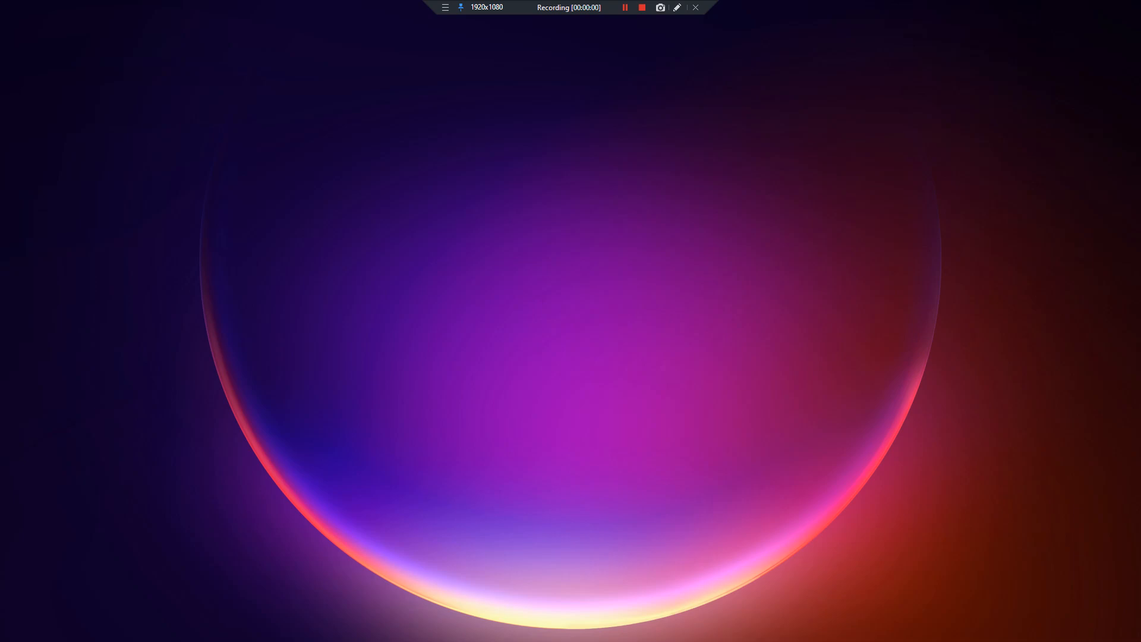
drag(0, 303, 662, 190)
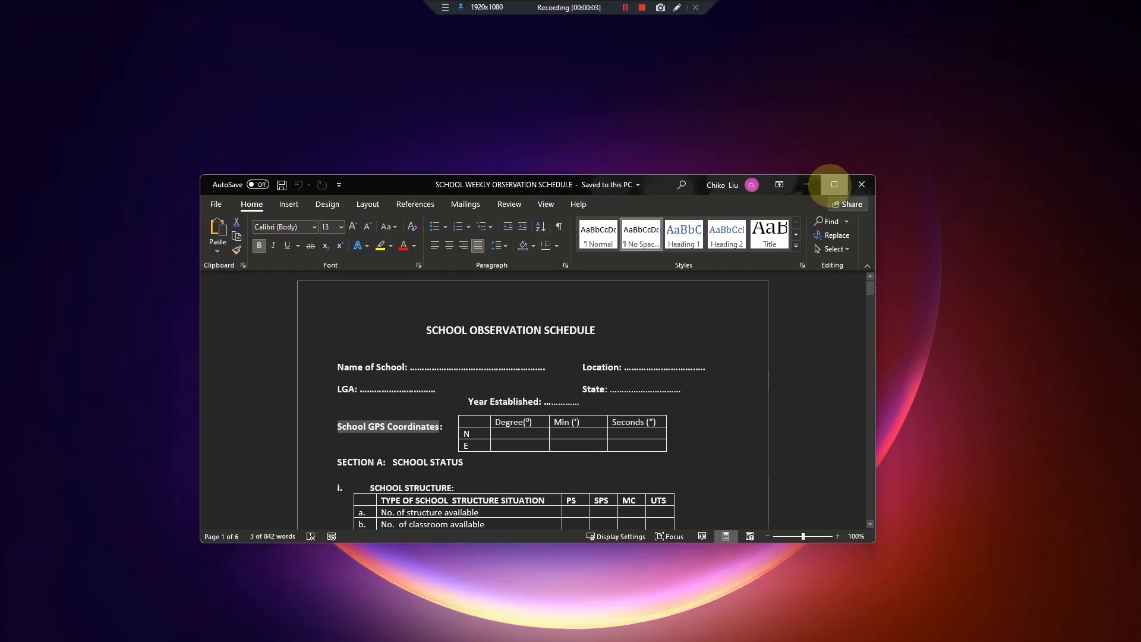
click(835, 184)
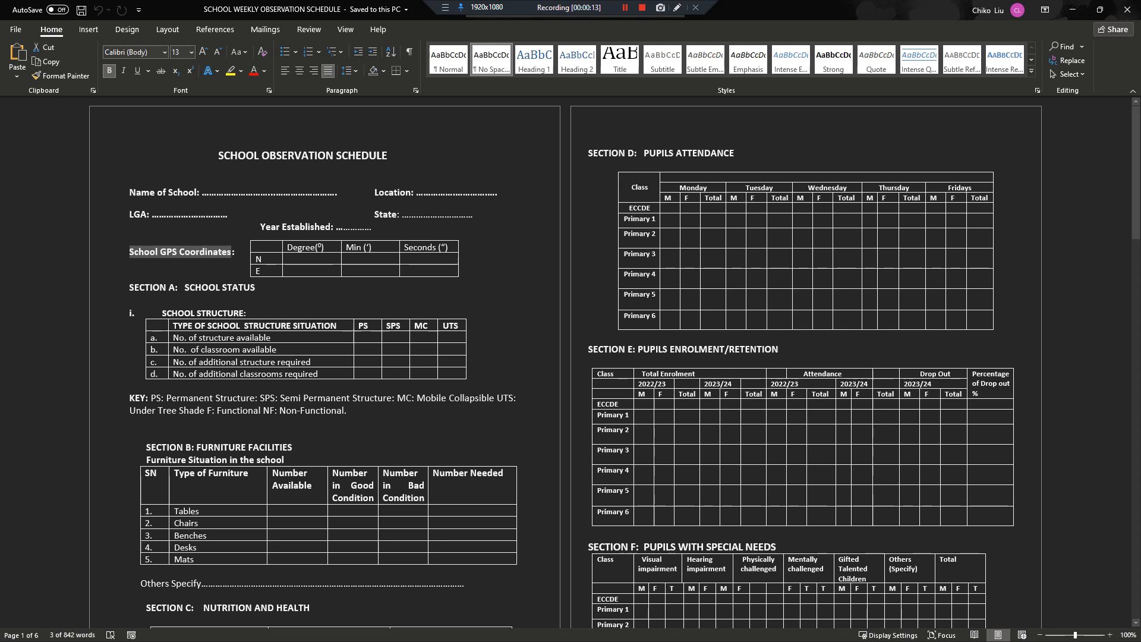
key(alt+Tab)
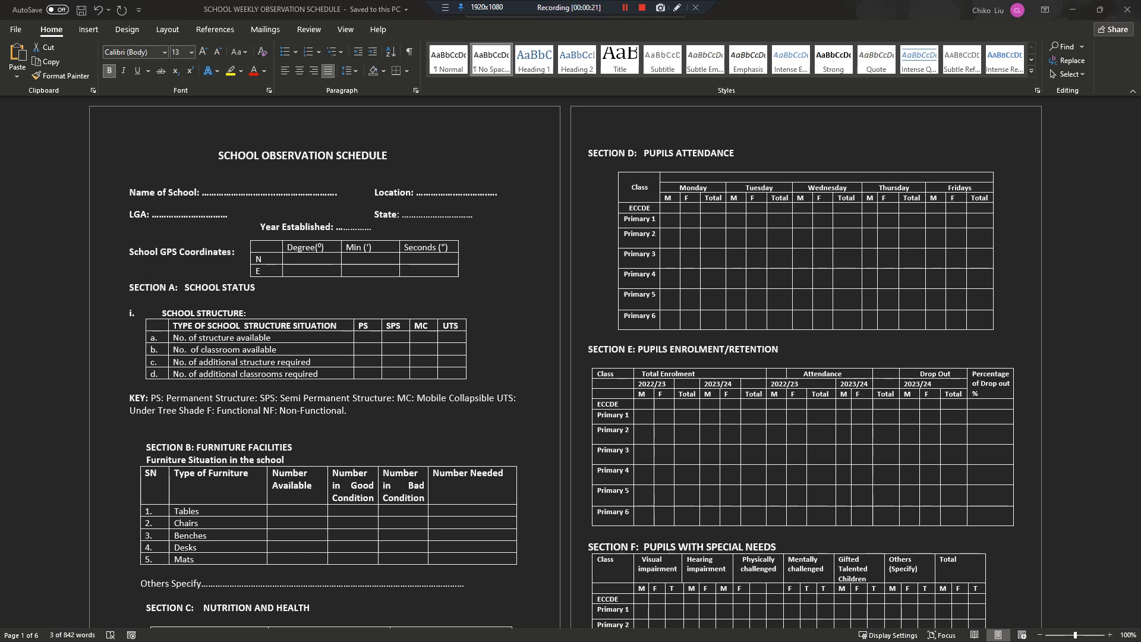
drag(0, 161, 1022, 144)
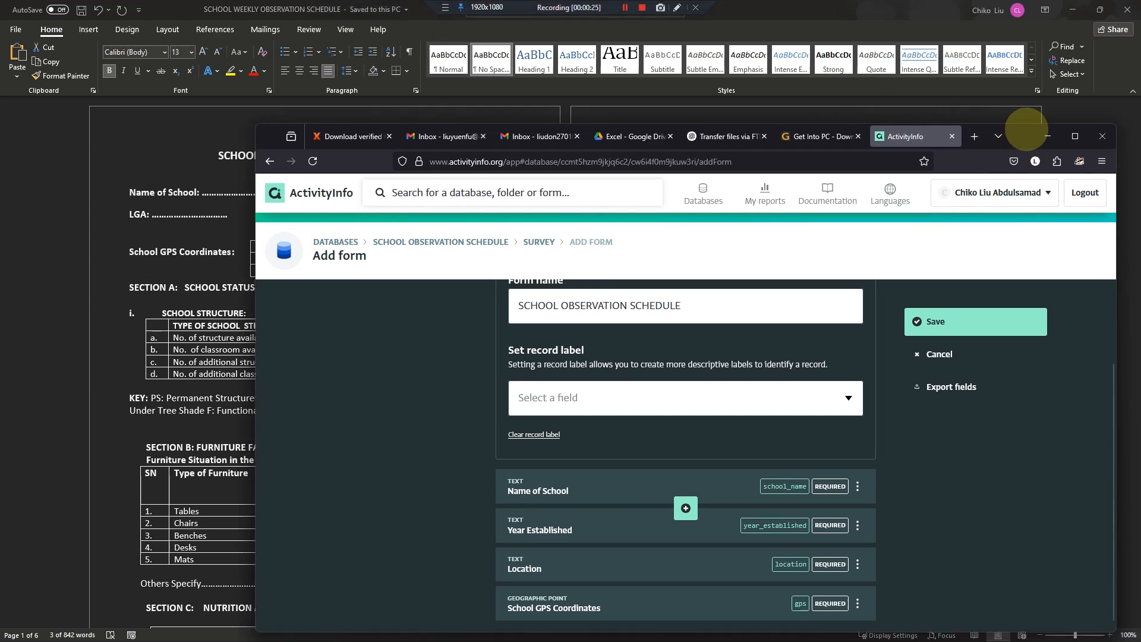
click(1075, 136)
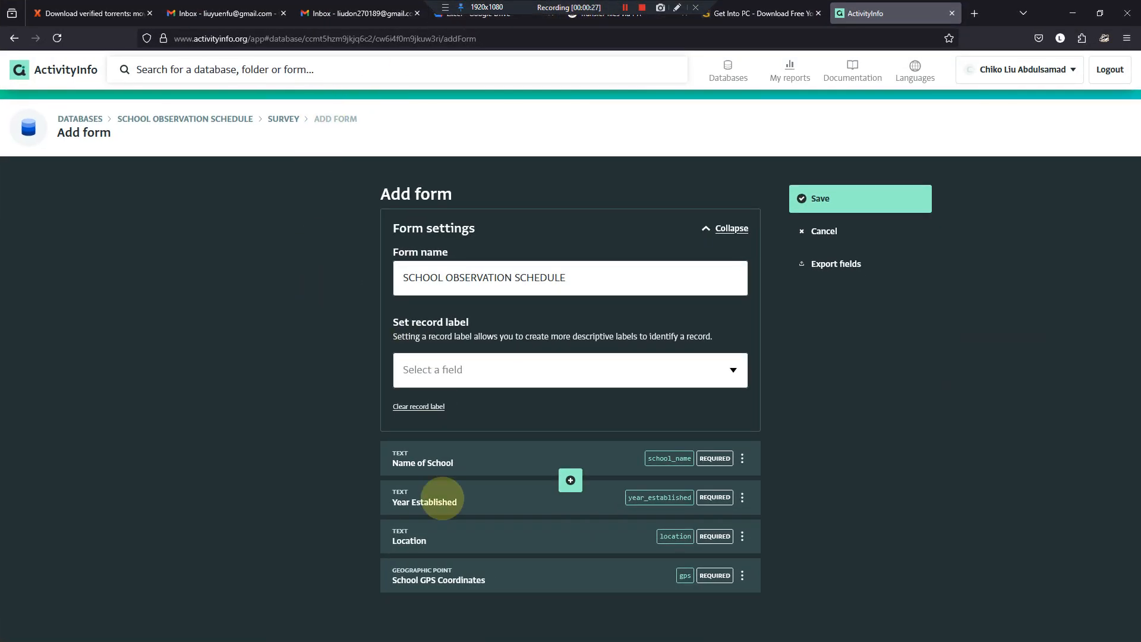
- Add a section header field below School GPS Coordinates and start editing its label in the full-size form
click(570, 599)
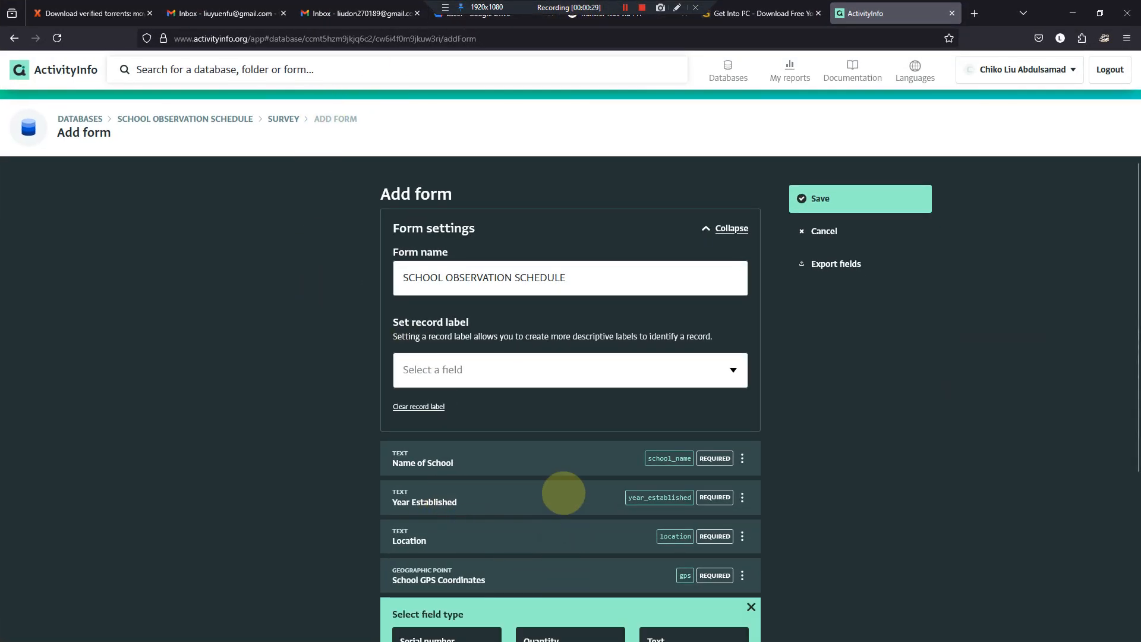
click(680, 566)
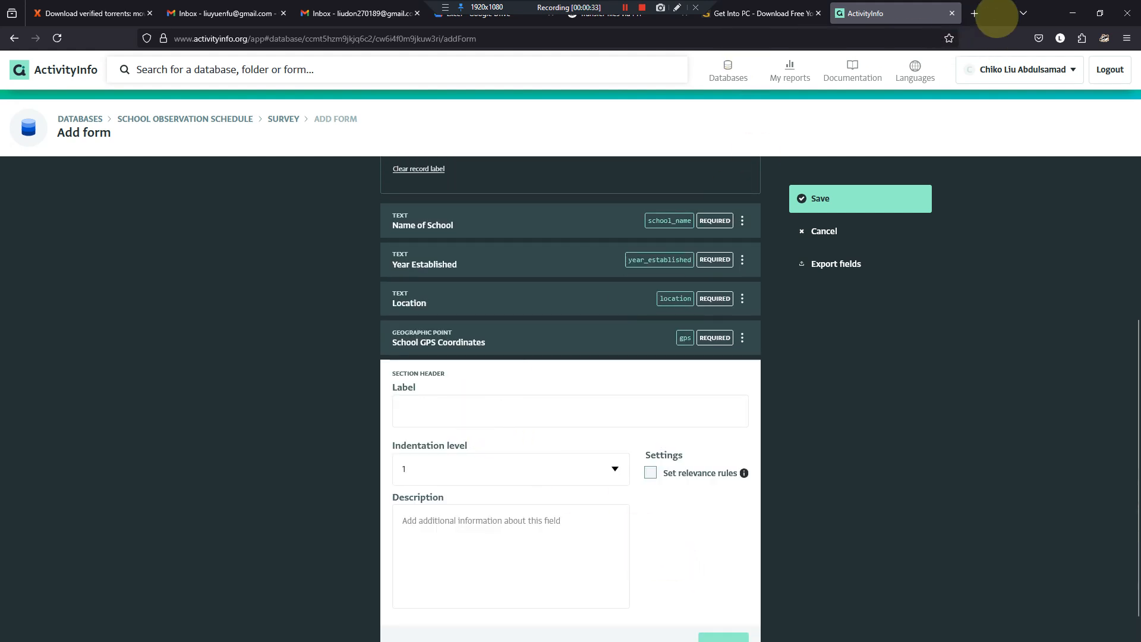
drag(1006, 19, 999, 161)
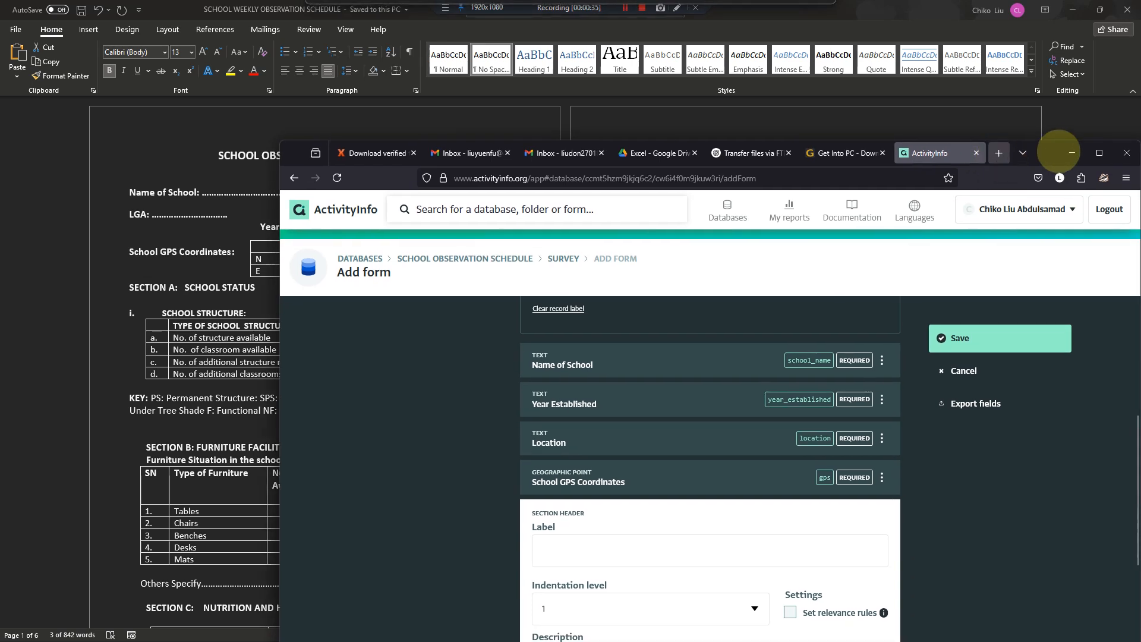
click(1100, 153)
click(514, 417)
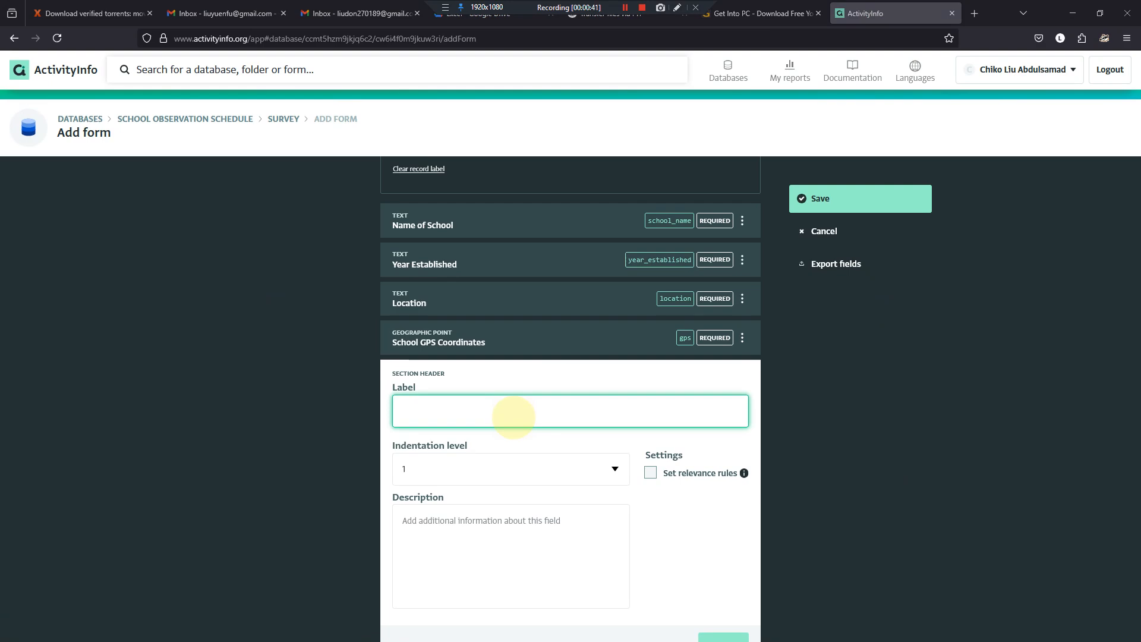
- Copy the Section A title "SCHOOL STATUS" from the Word questionnaire and return to the ActivityInfo form
key(alt+Tab)
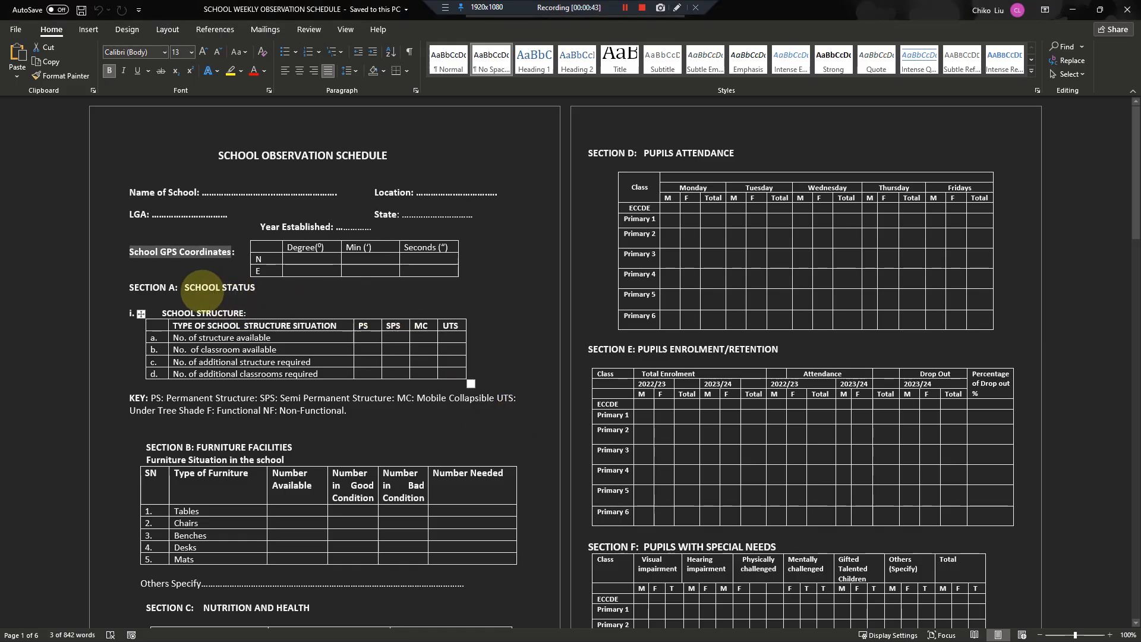
mouse_move(185, 287)
mouse_down()
mouse_move(255, 287)
mouse_move(195, 287)
mouse_up()
click(256, 287)
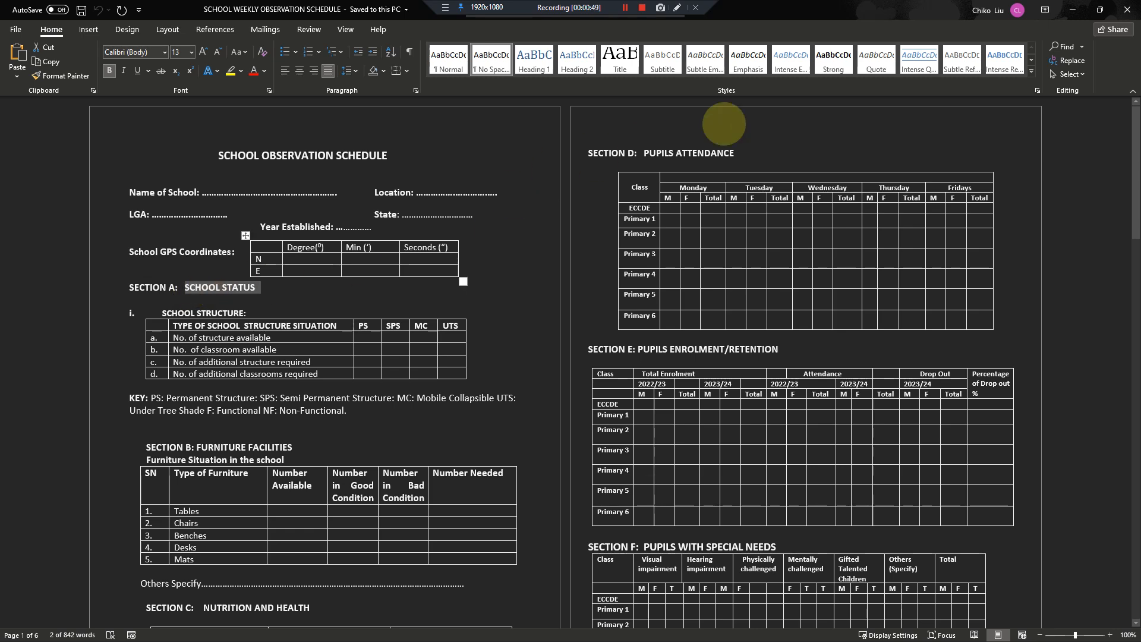
click(1073, 9)
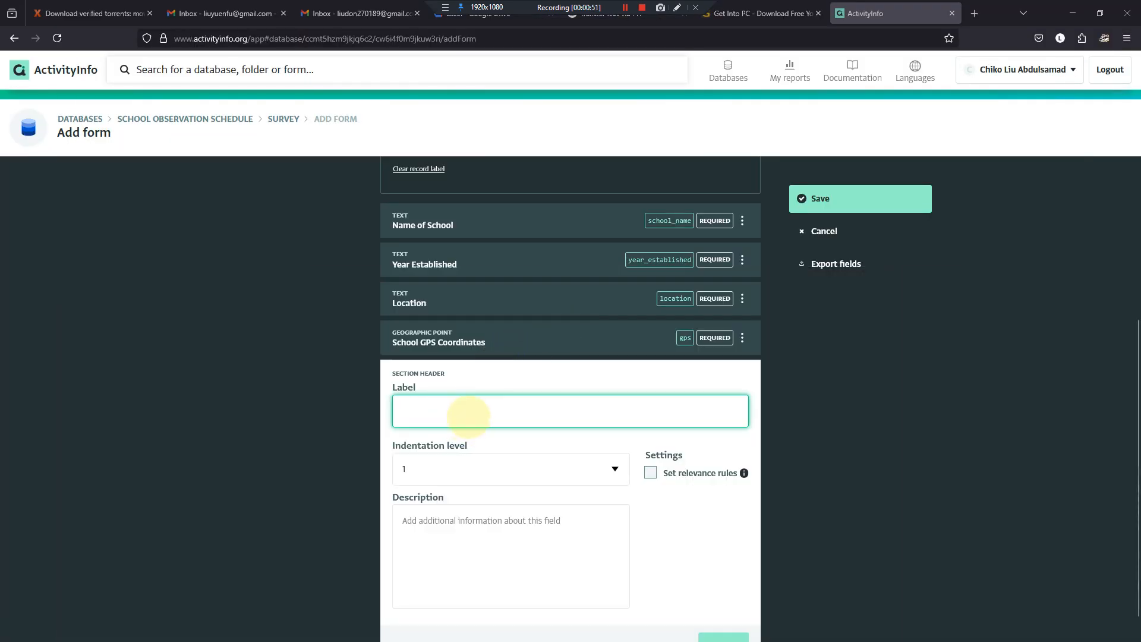
- Label the section header "SCHOOL STATUS", keep indentation level 1 and finish editing it
click(468, 415)
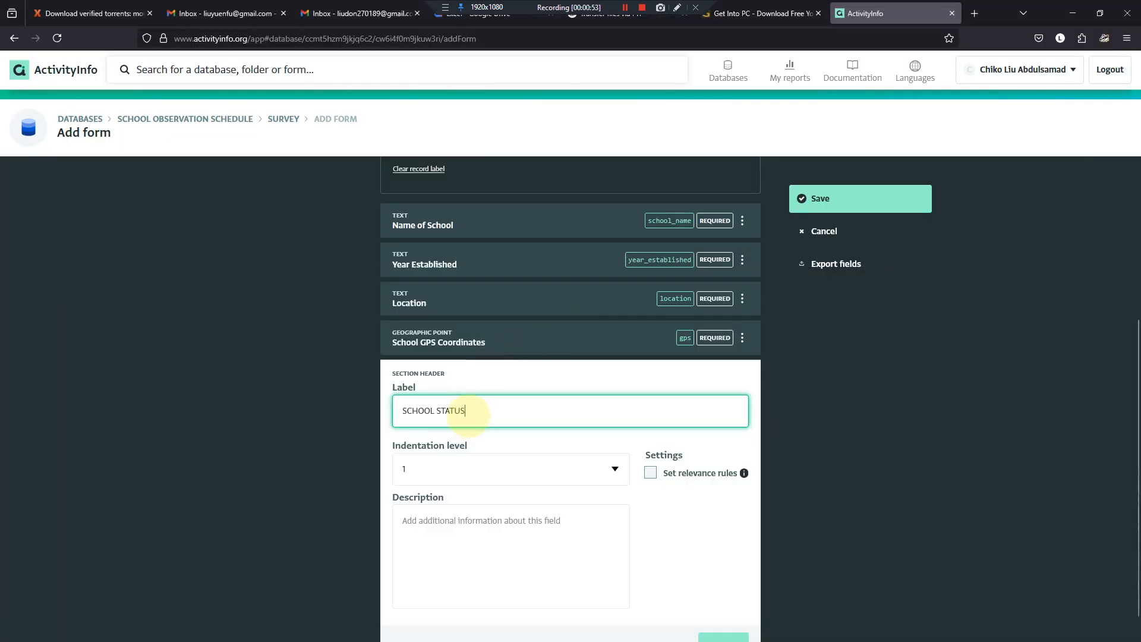
click(615, 469)
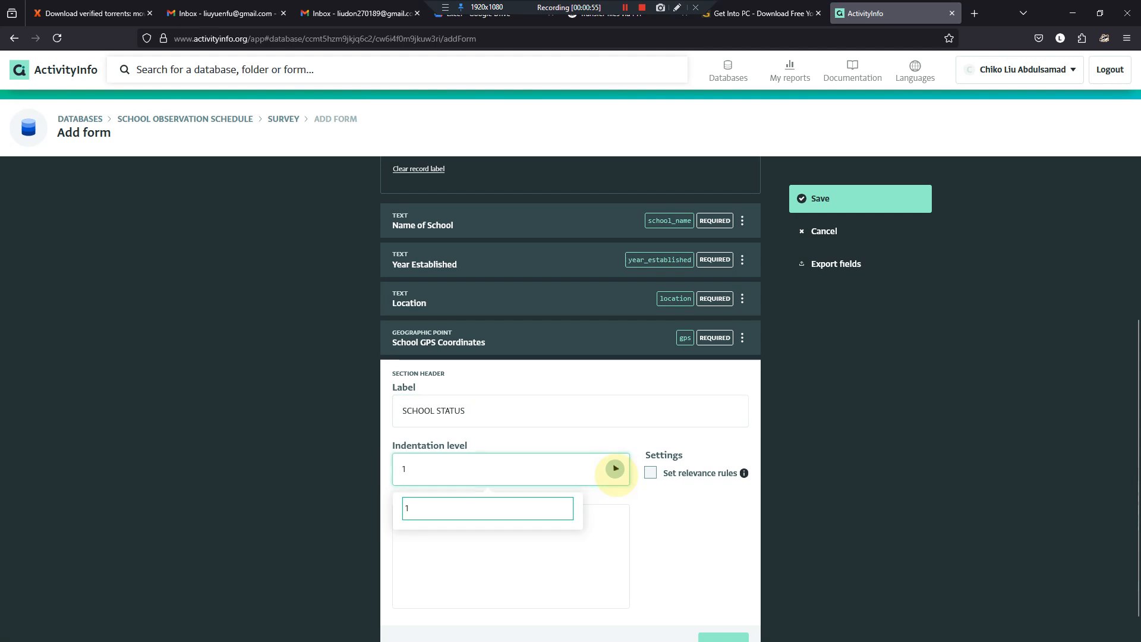
click(616, 470)
scroll(615, 469, down, 1)
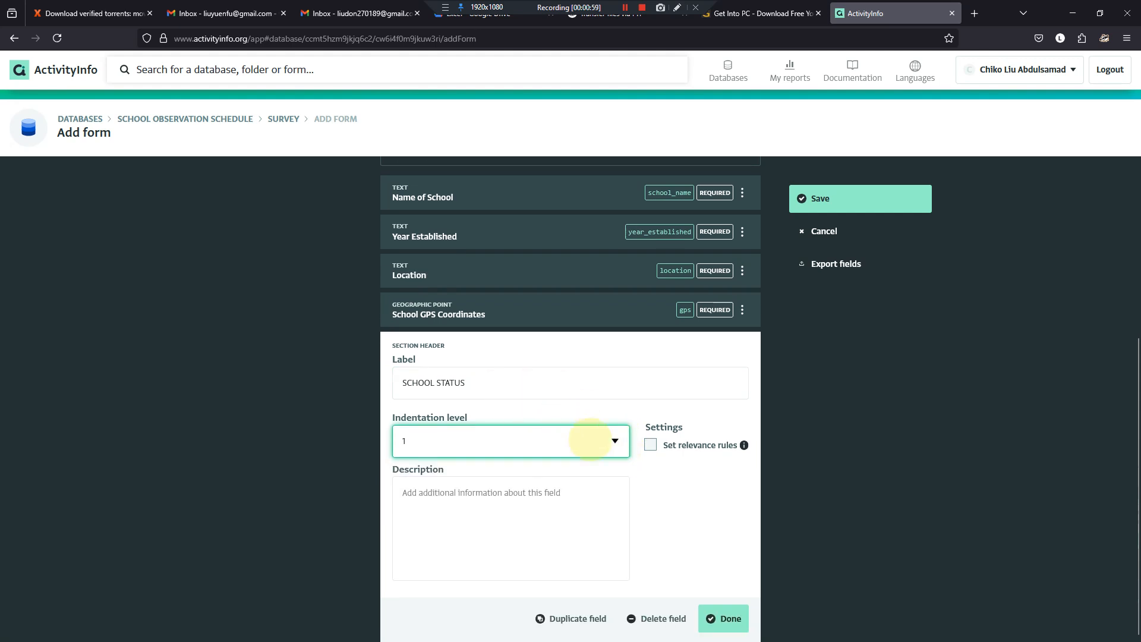
click(724, 618)
- Check Section A in the Word questionnaire and add a reference field below the SCHOOL STATUS header in ActivityInfo
scroll(561, 464, down, 1)
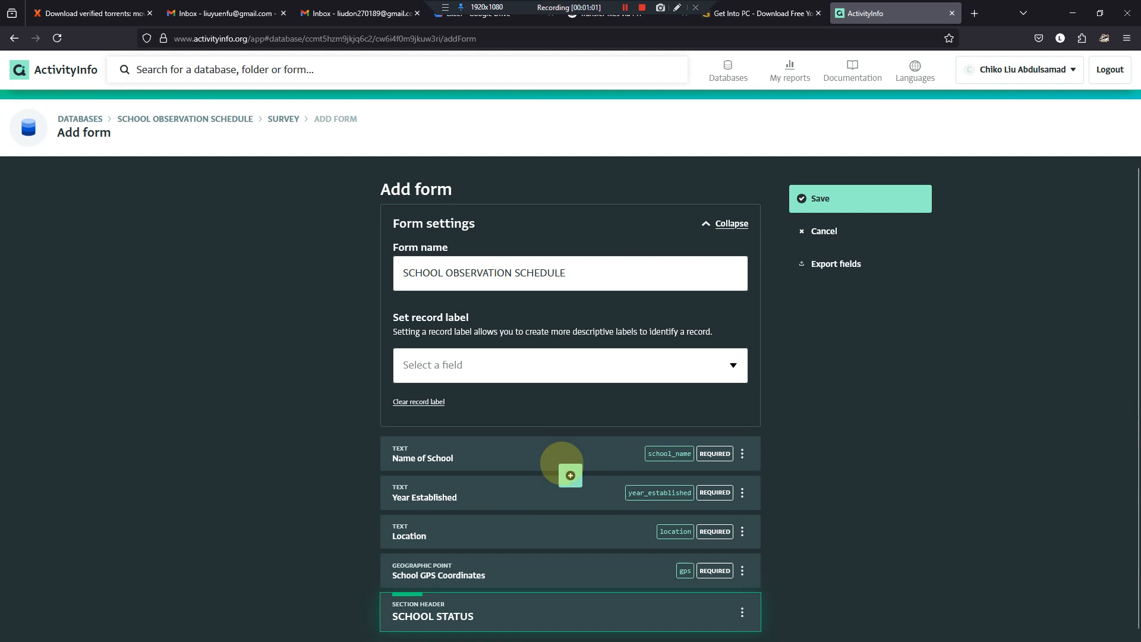
mouse_move(568, 628)
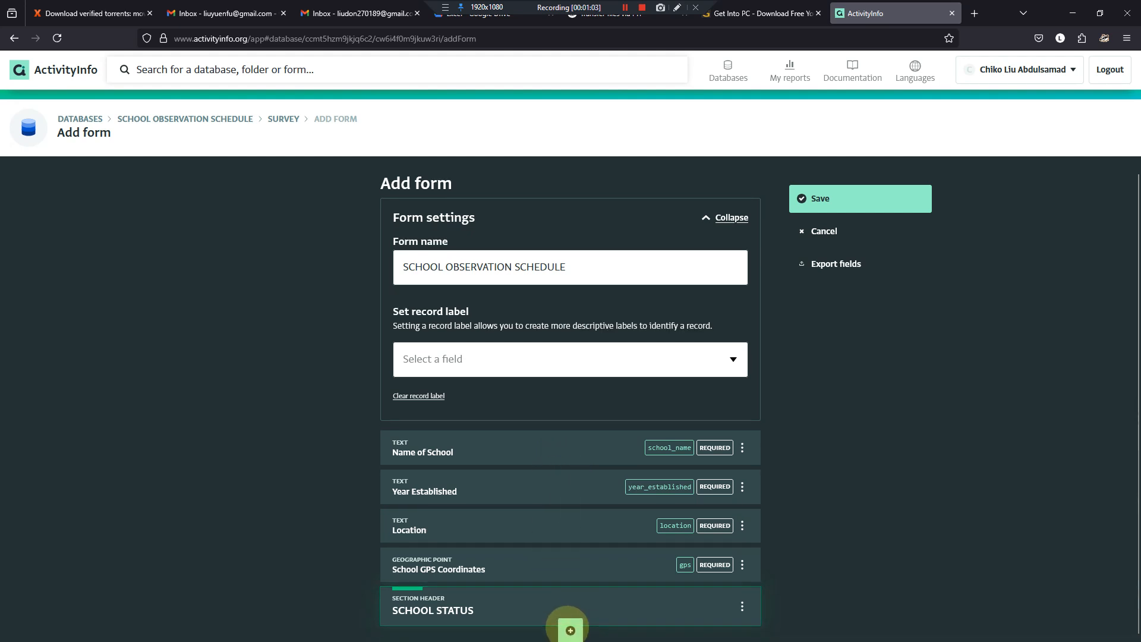
click(568, 628)
scroll(567, 559, down, 4)
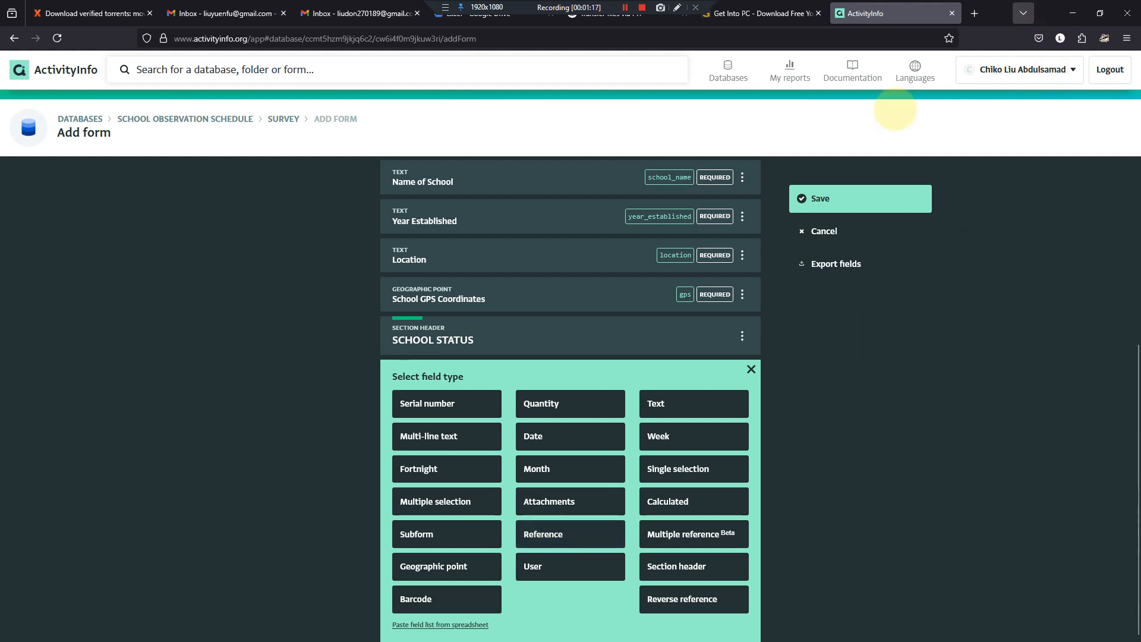
click(741, 628)
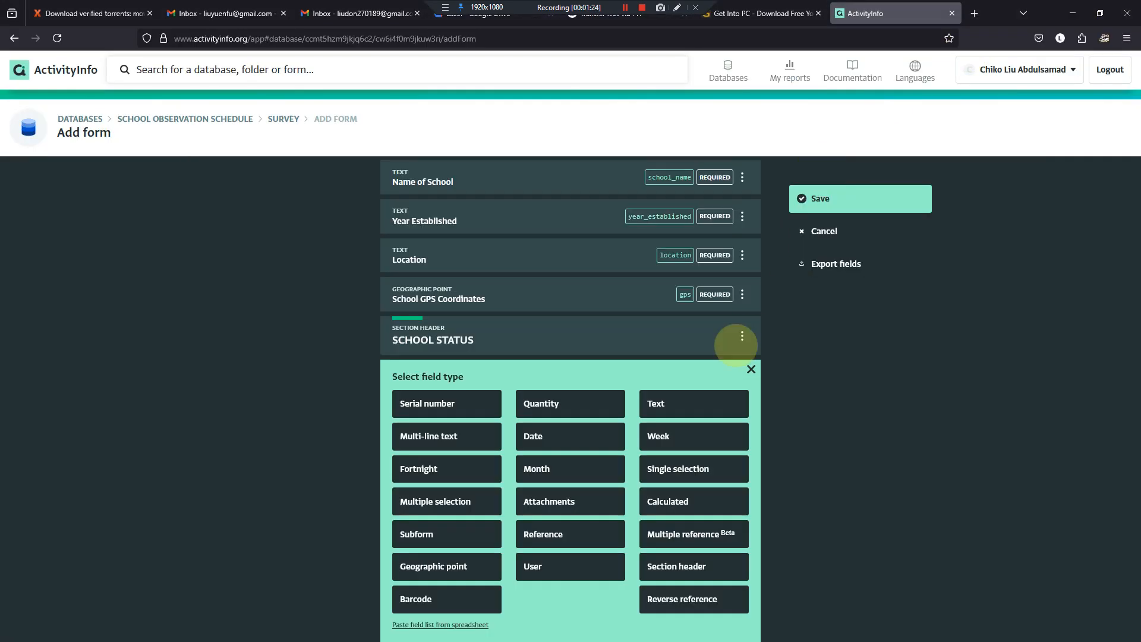
click(1073, 10)
click(547, 534)
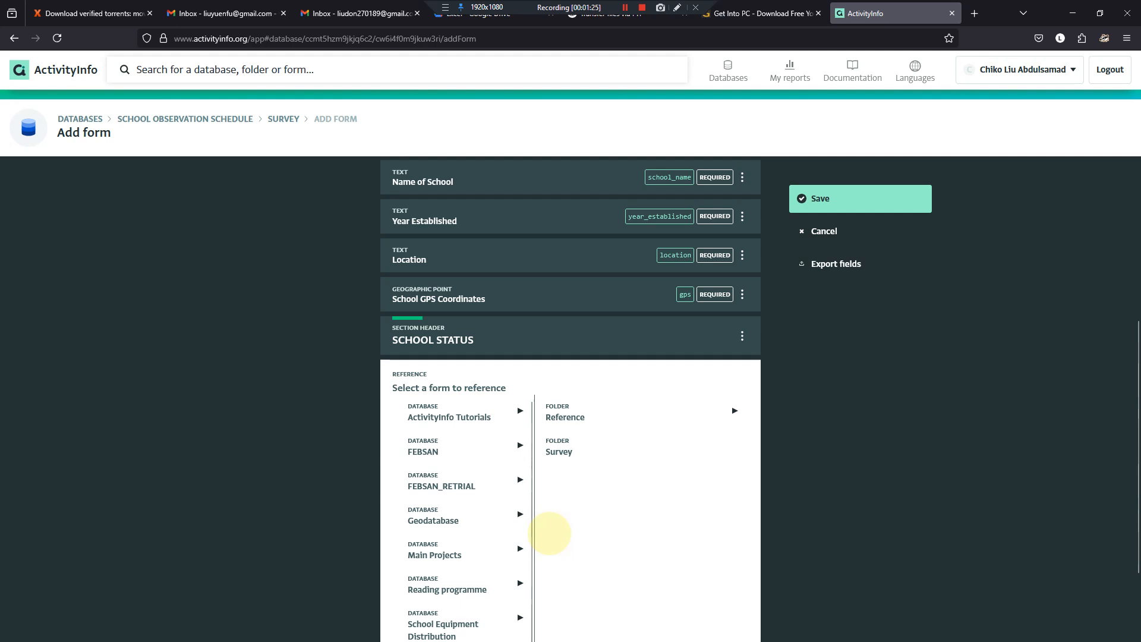
- Set the reference field to point to the SCHOOL STRUCTURE form in the Reference folder of the SCHOOL OBSERVATION SCHEDULE database
scroll(590, 392, down, 1)
scroll(590, 389, down, 1)
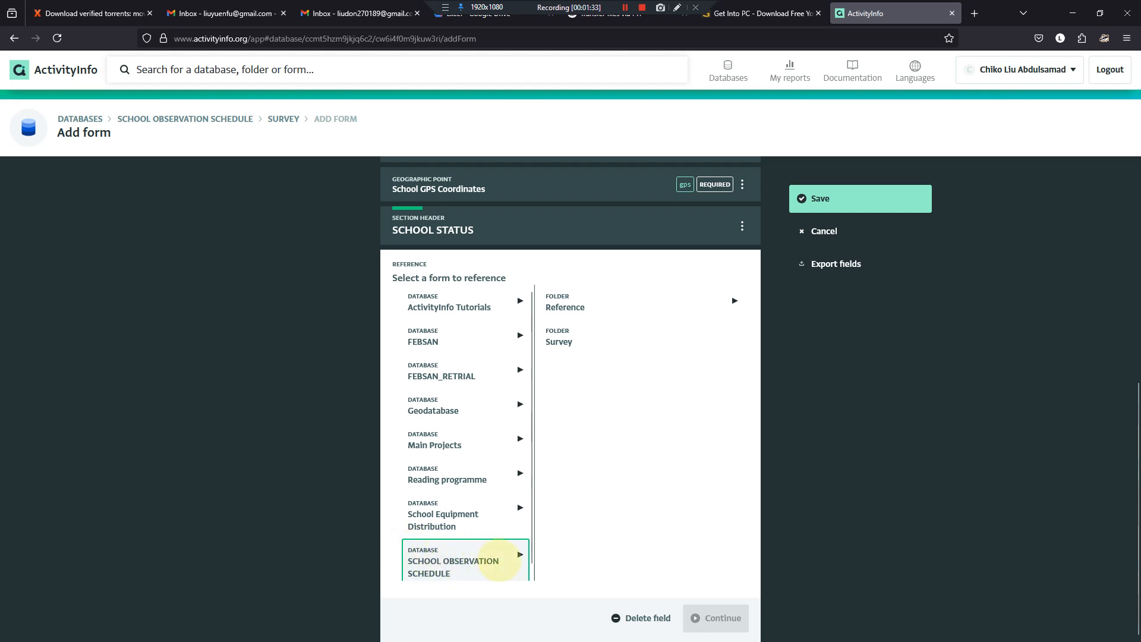
scroll(526, 534, down, 1)
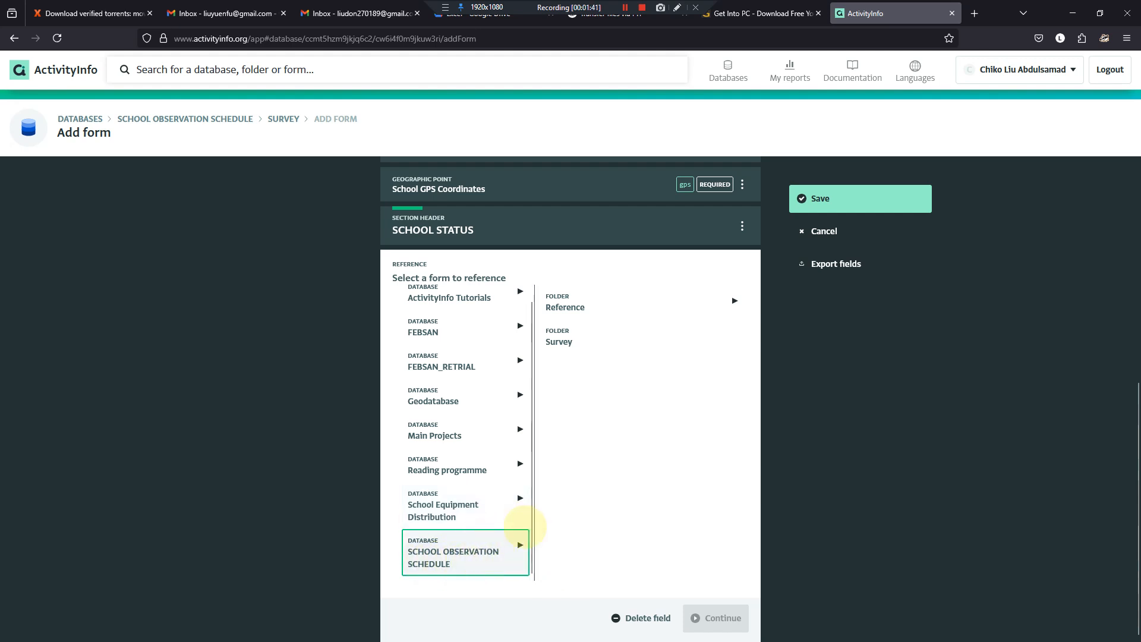
click(592, 305)
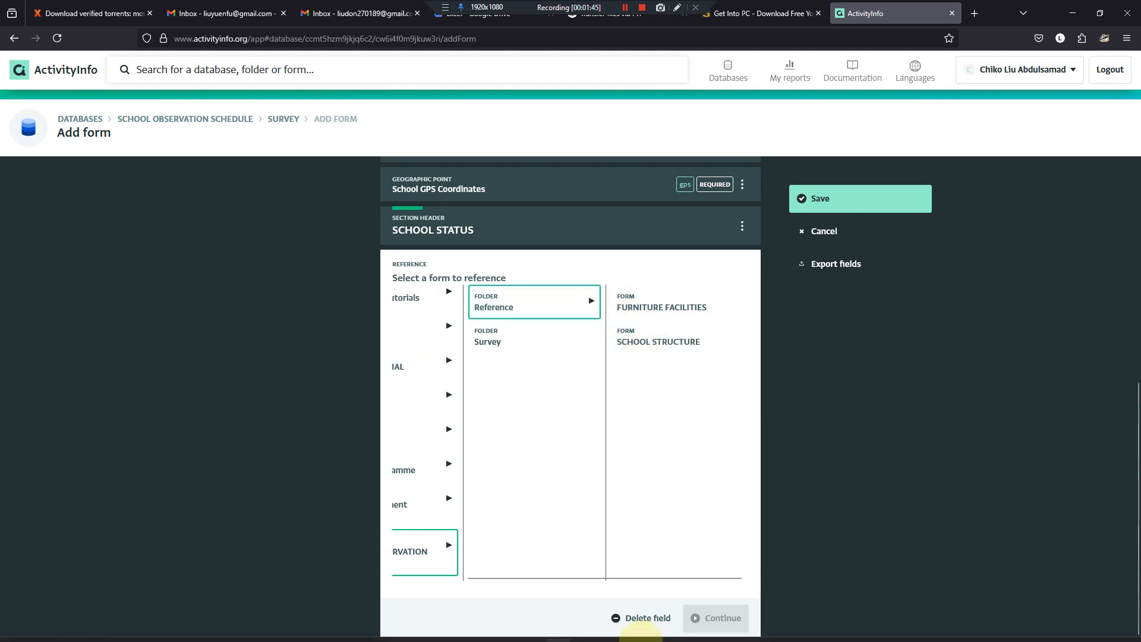
click(741, 629)
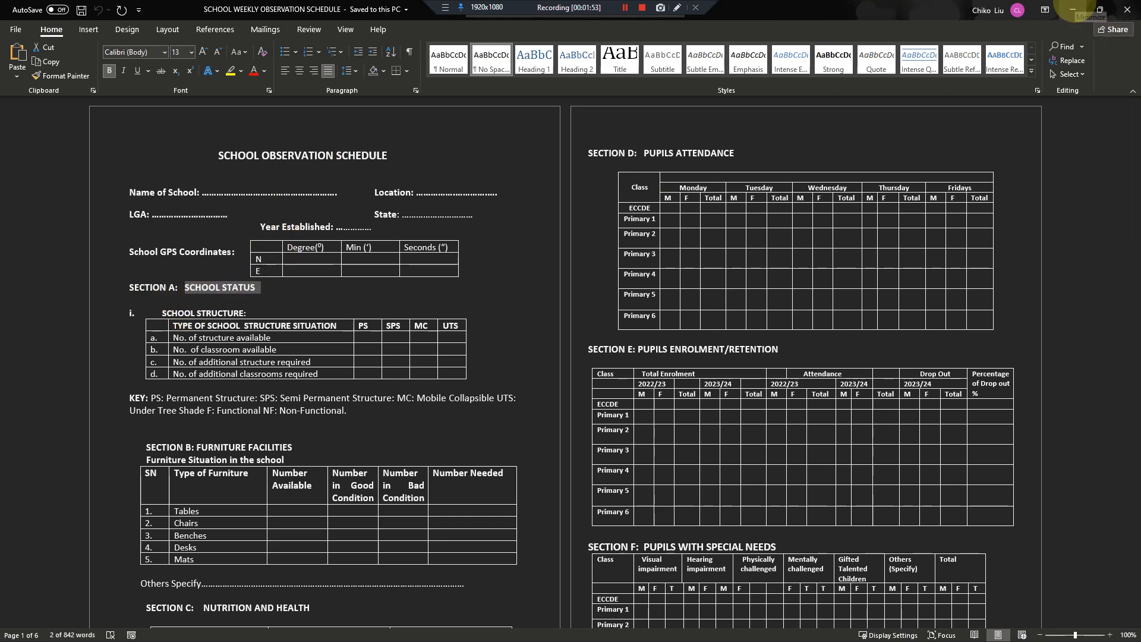
click(1074, 9)
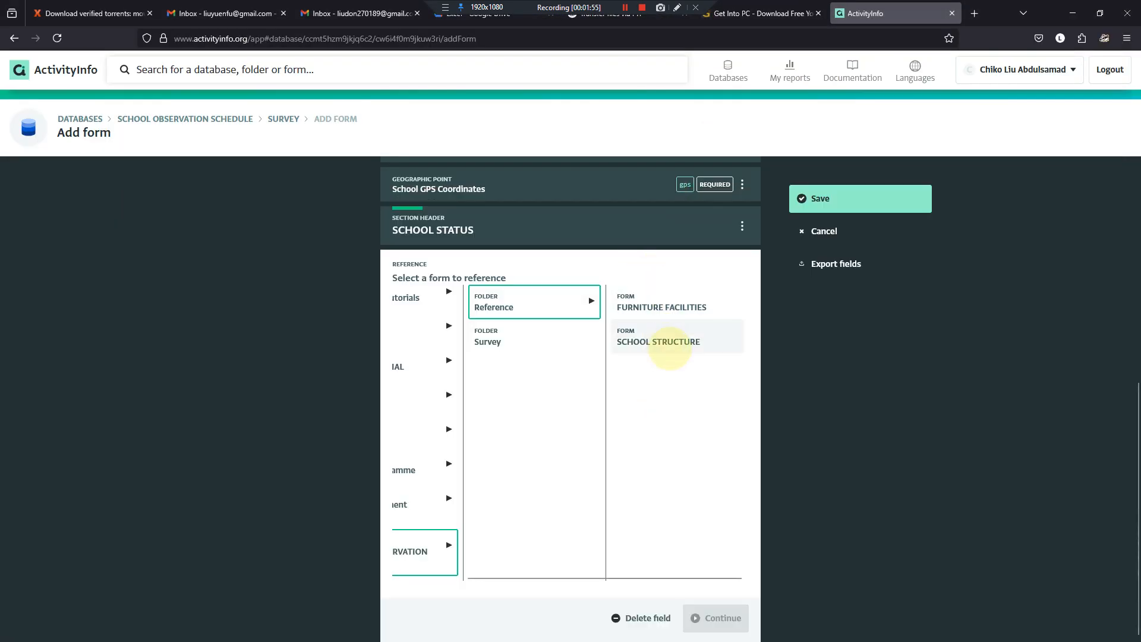
click(670, 345)
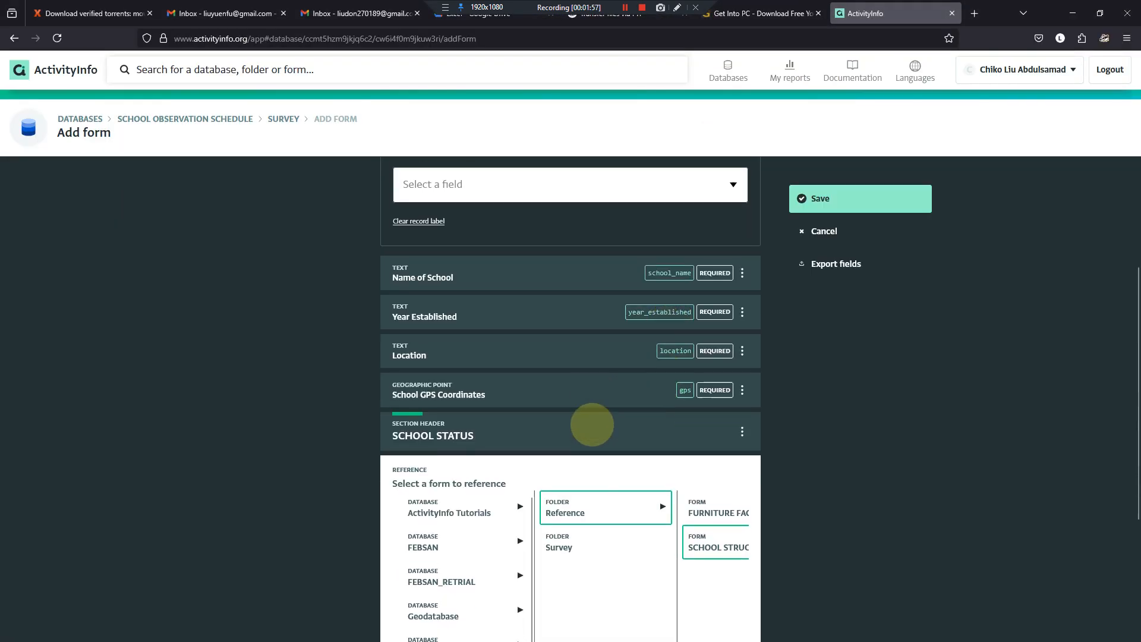
scroll(592, 424, down, 3)
scroll(690, 493, down, 1)
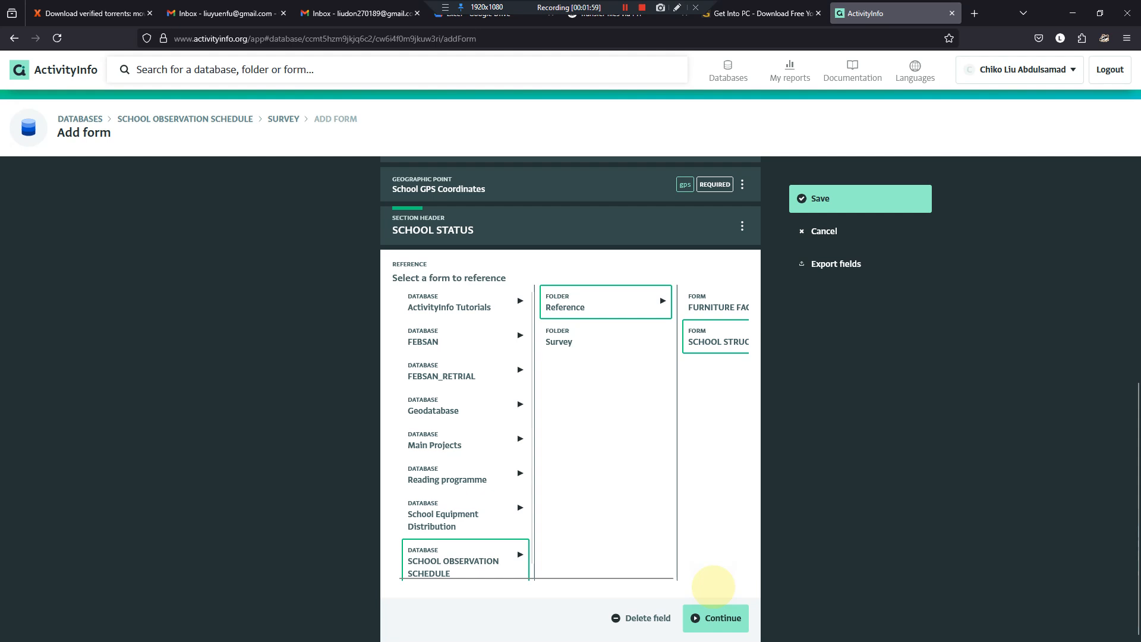
click(723, 618)
- Turn on custom lookup for the SCHOOL STRUCTURE reference field, with TYPE OF SCHOOL STRUCTURE SITUATION as the lookup field
scroll(643, 455, down, 3)
scroll(636, 443, up, 6)
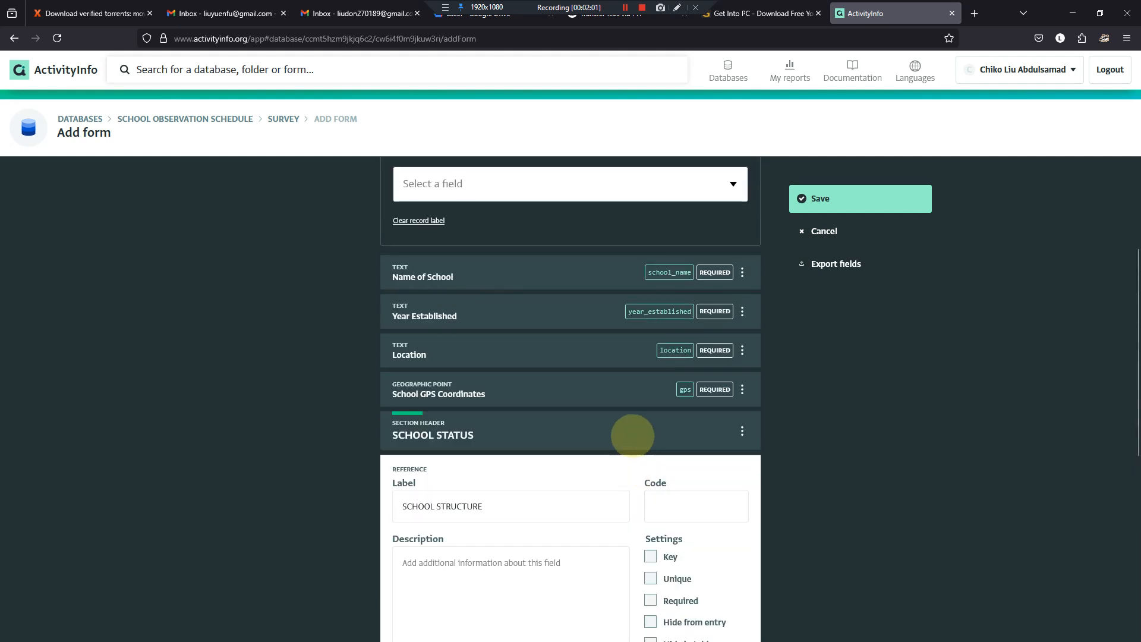
scroll(630, 435, down, 7)
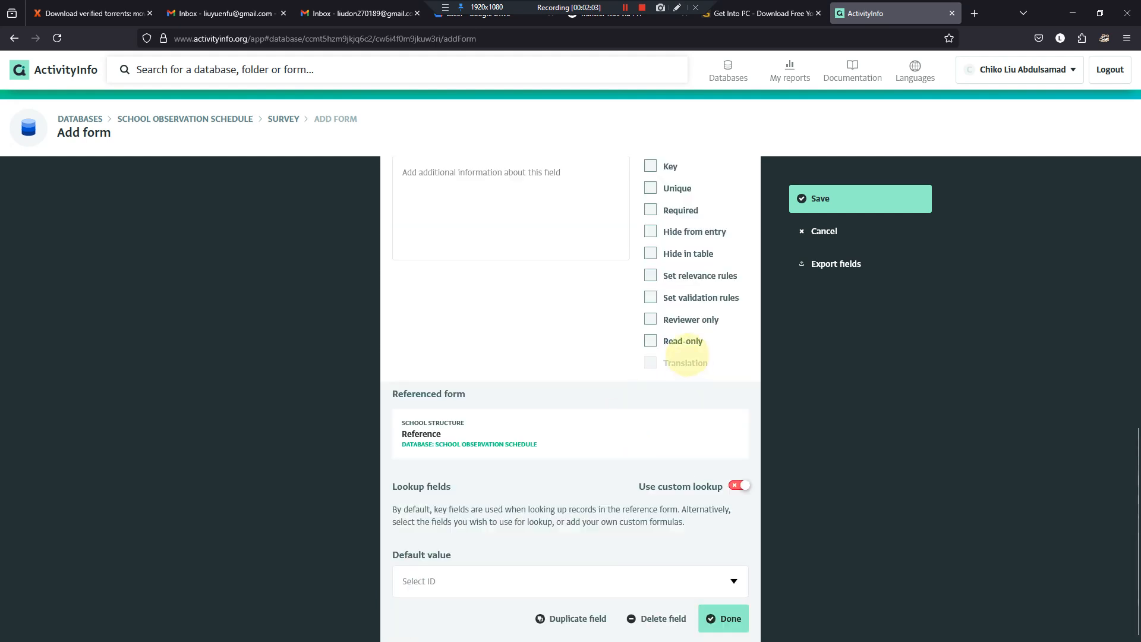
scroll(684, 360, up, 5)
scroll(669, 440, down, 5)
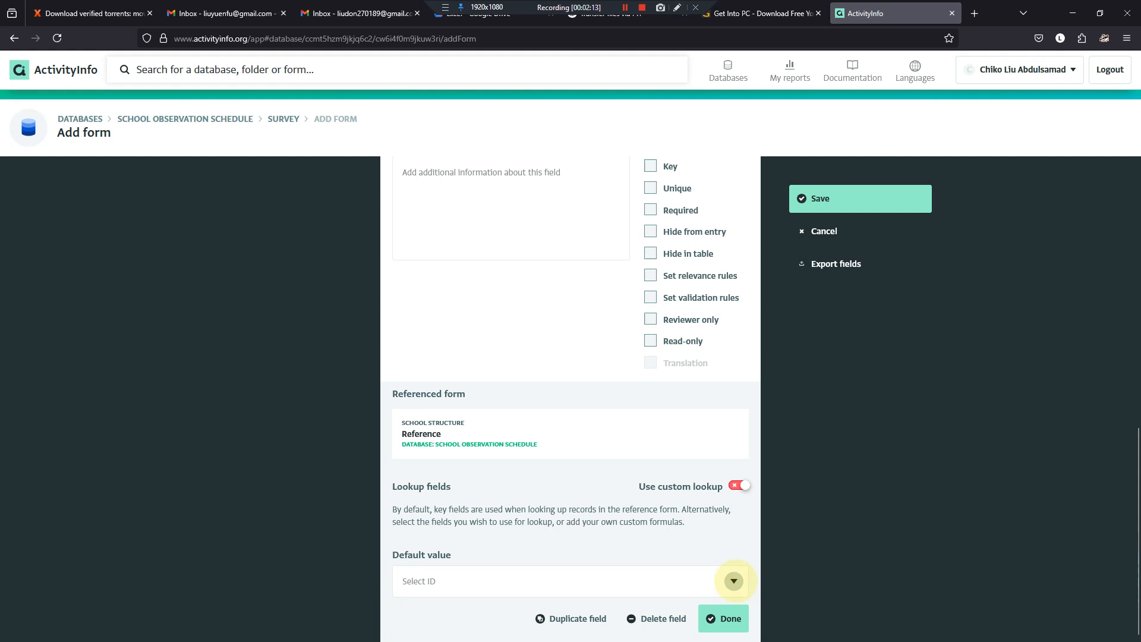
click(734, 581)
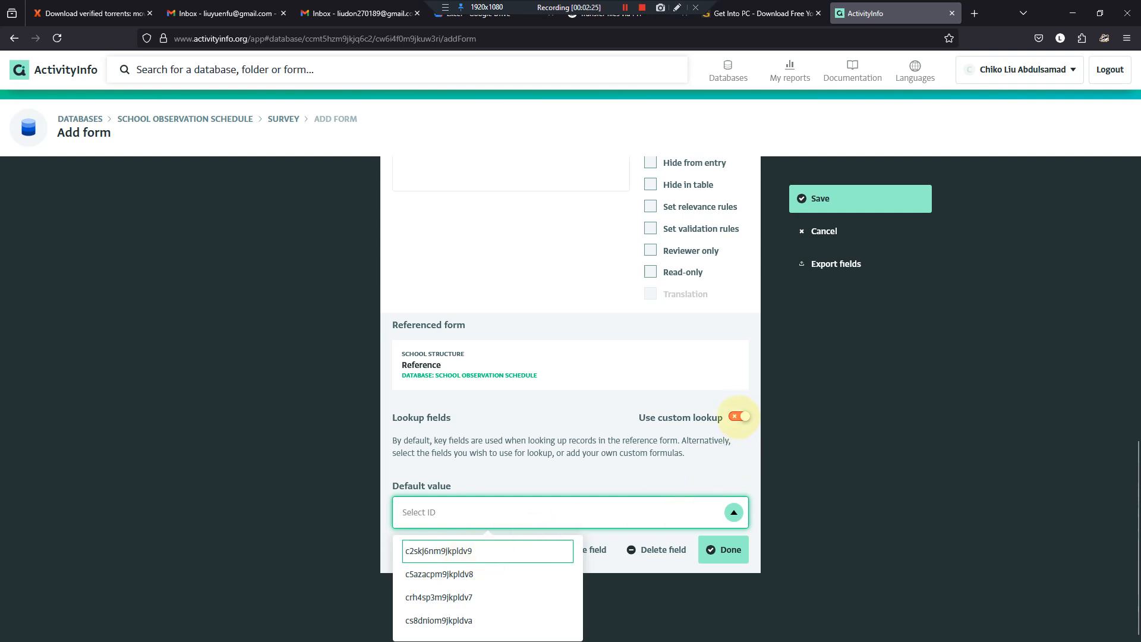
click(740, 416)
scroll(535, 452, down, 1)
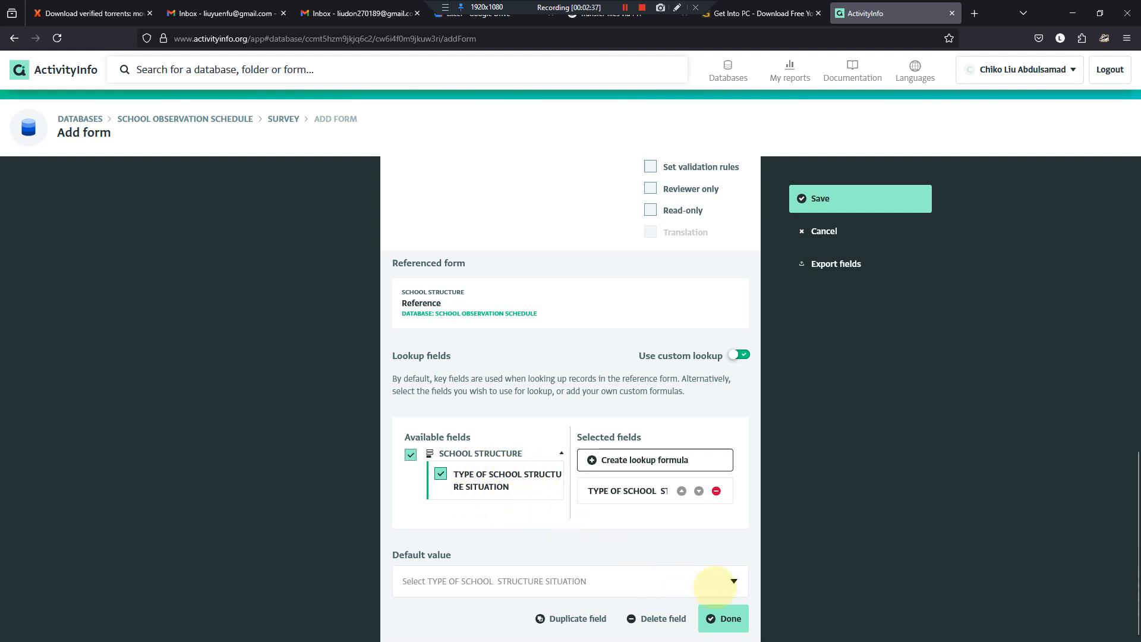
- Check the default value choices of the SCHOOL STRUCTURE reference field and finish editing it without setting a default
click(734, 582)
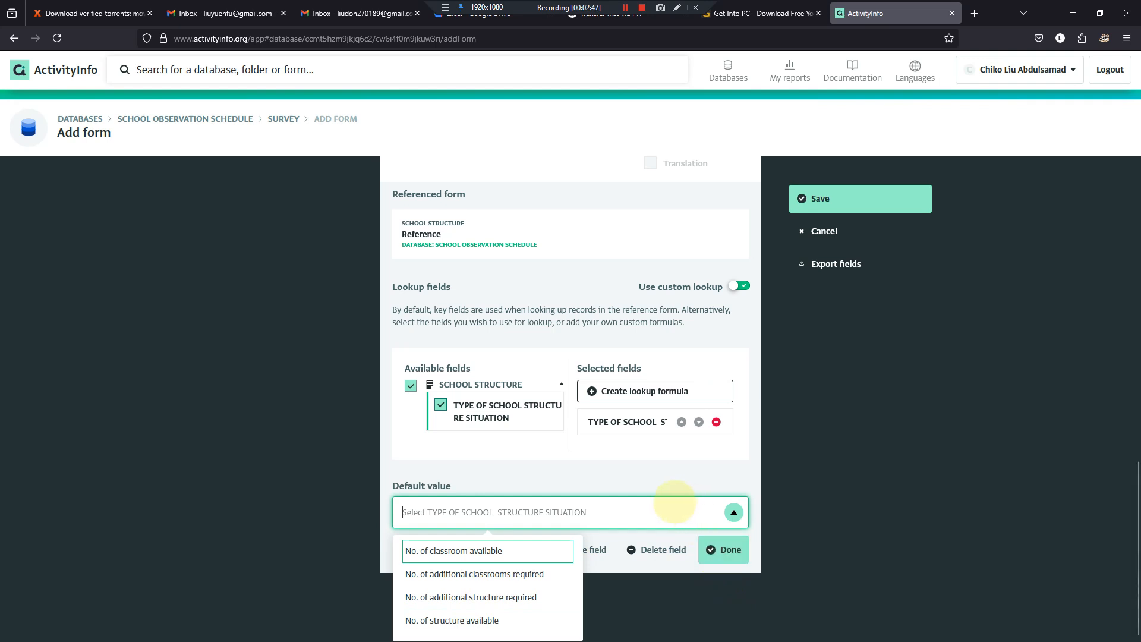
scroll(675, 502, up, 4)
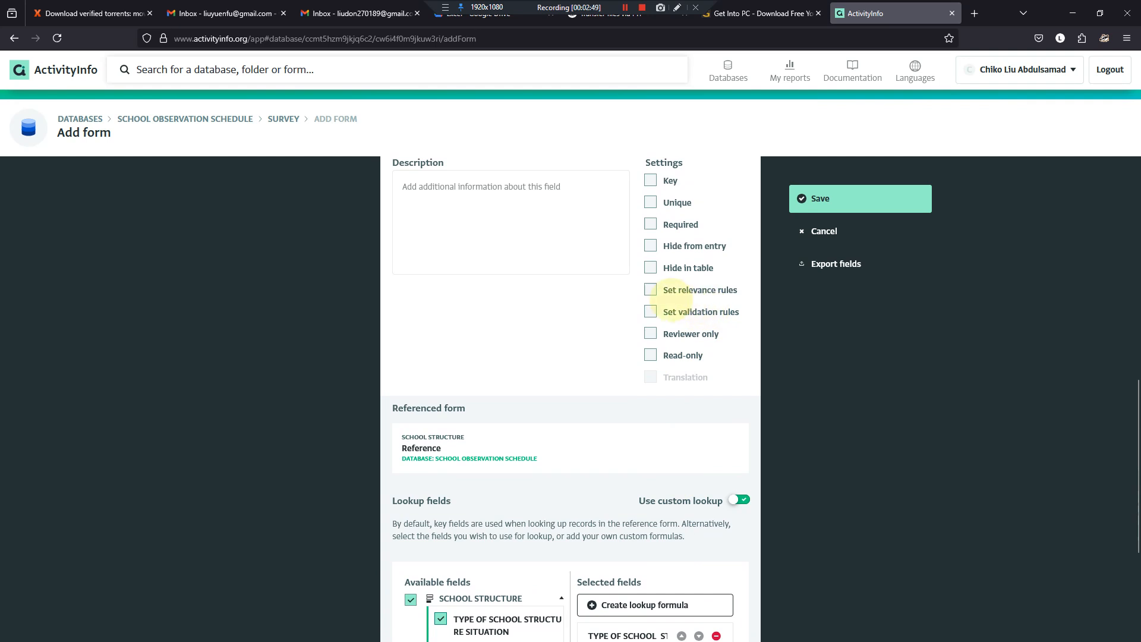
click(651, 311)
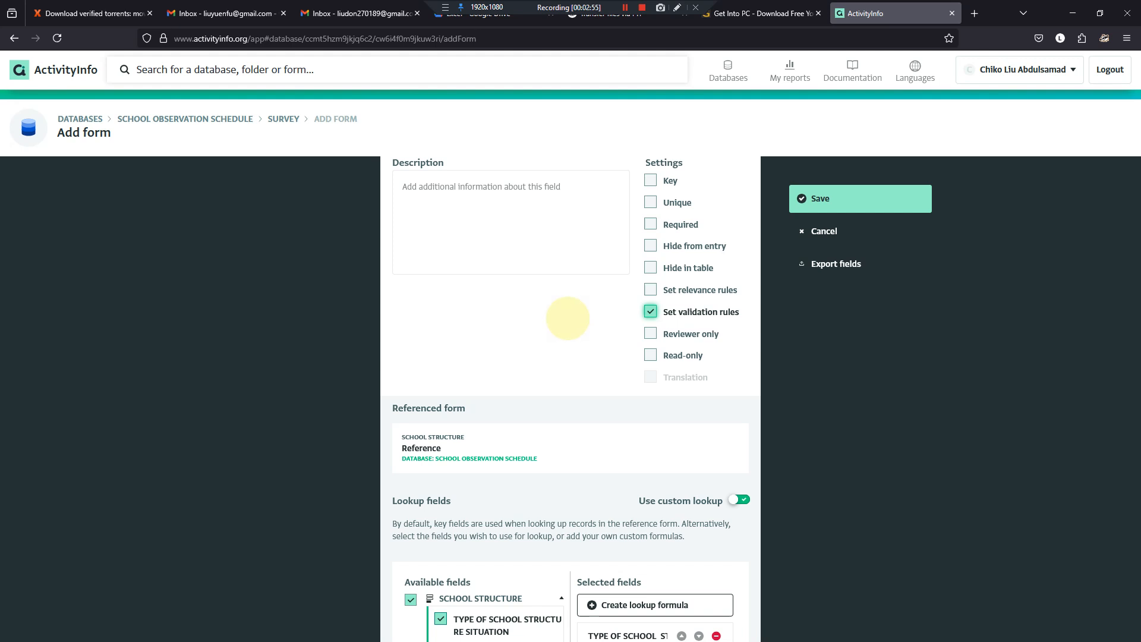
click(651, 312)
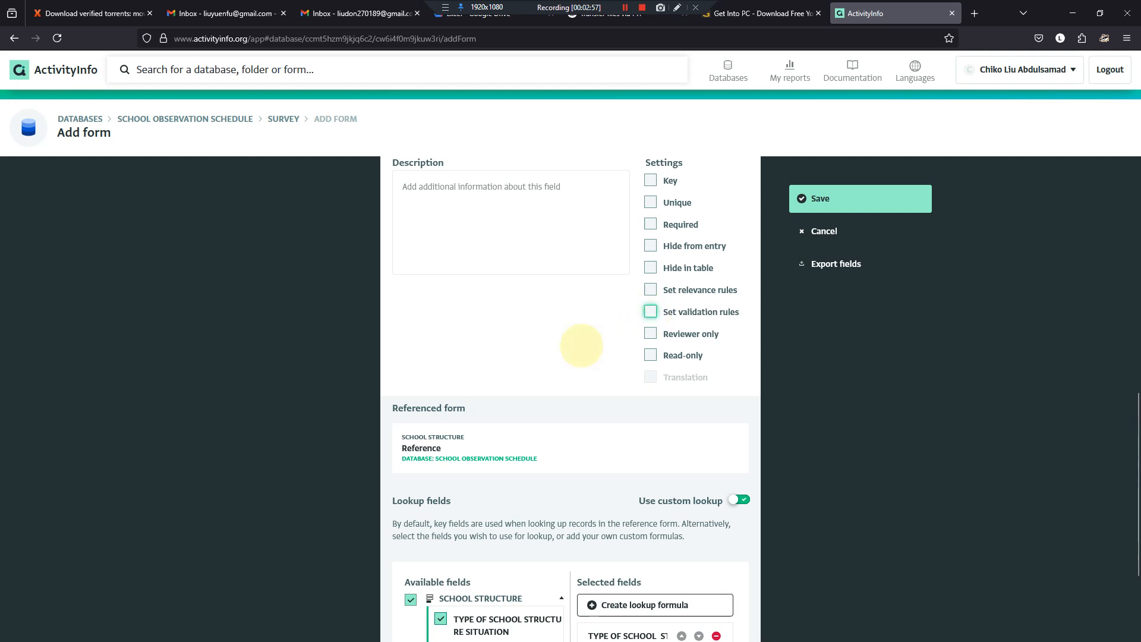
scroll(581, 348, down, 3)
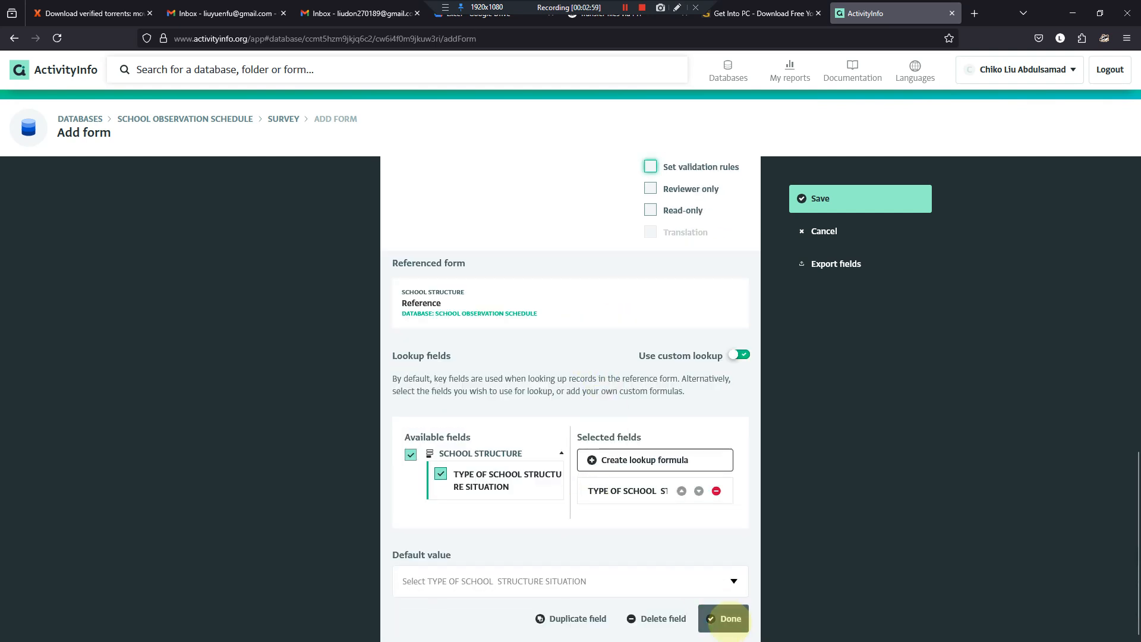
click(730, 619)
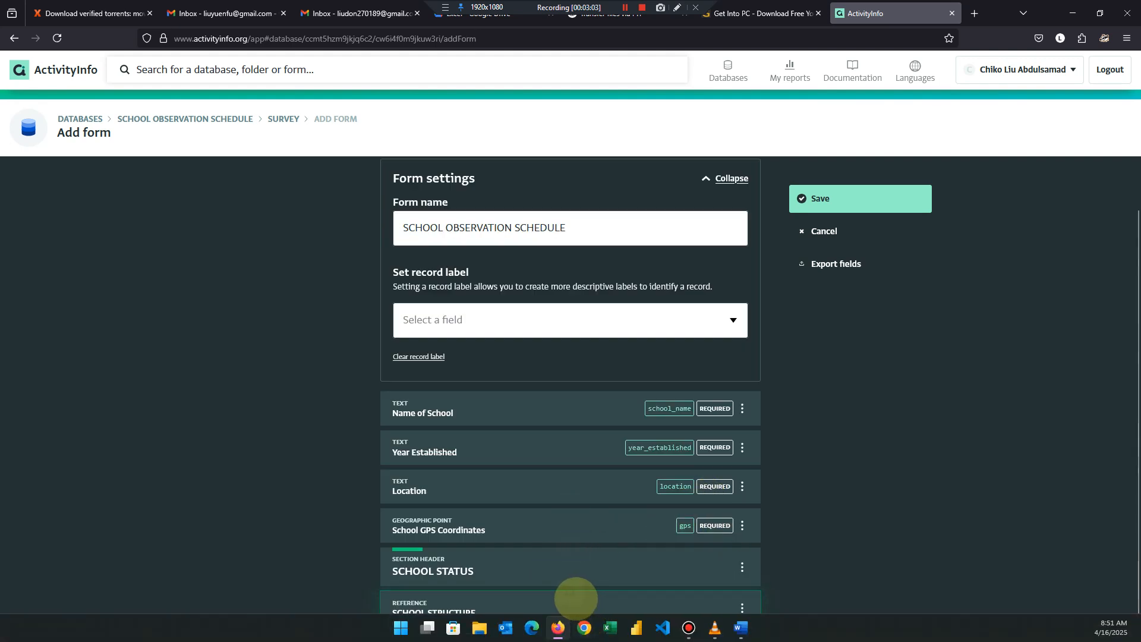
- Reopen the SCHOOL STRUCTURE reference field, make it required and finish editing it
click(620, 610)
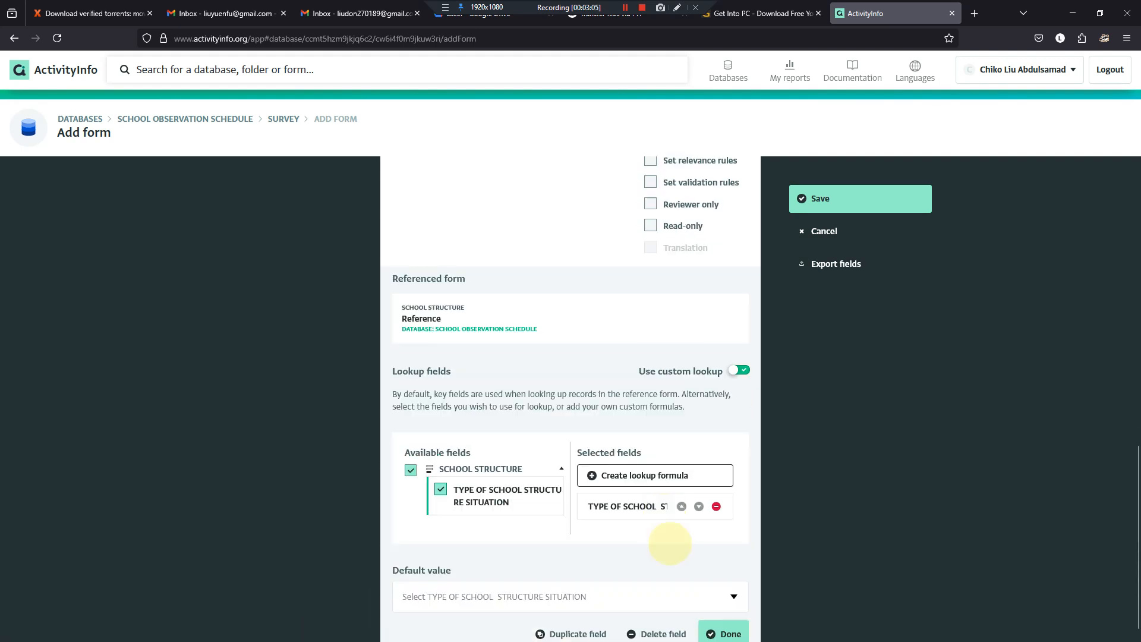
scroll(672, 261, up, 2)
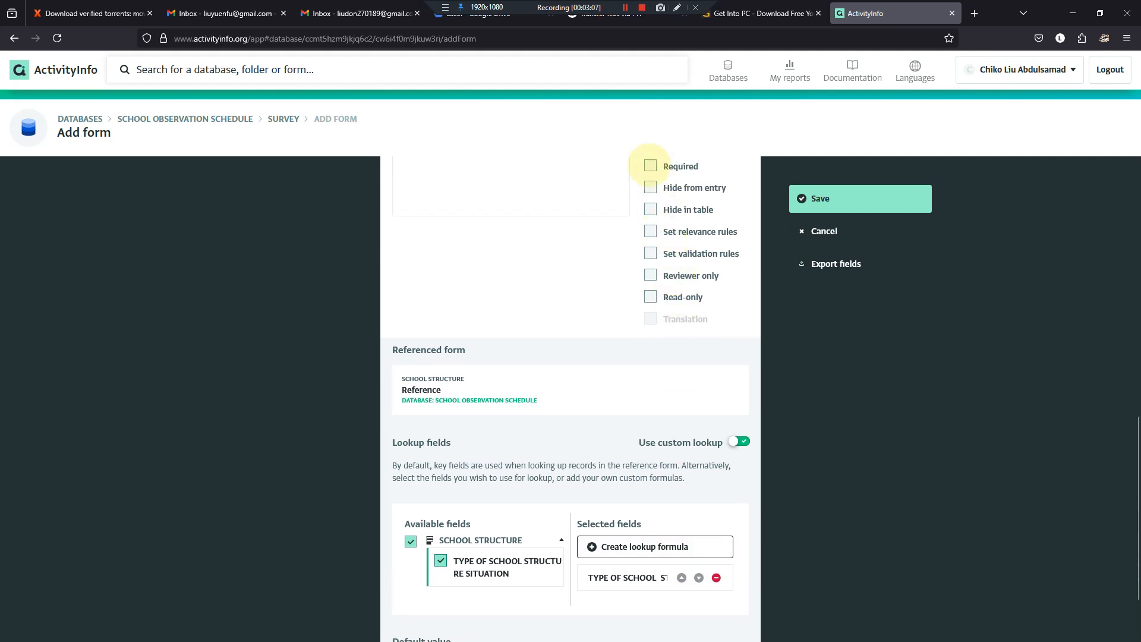
click(651, 166)
scroll(588, 368, down, 2)
click(725, 618)
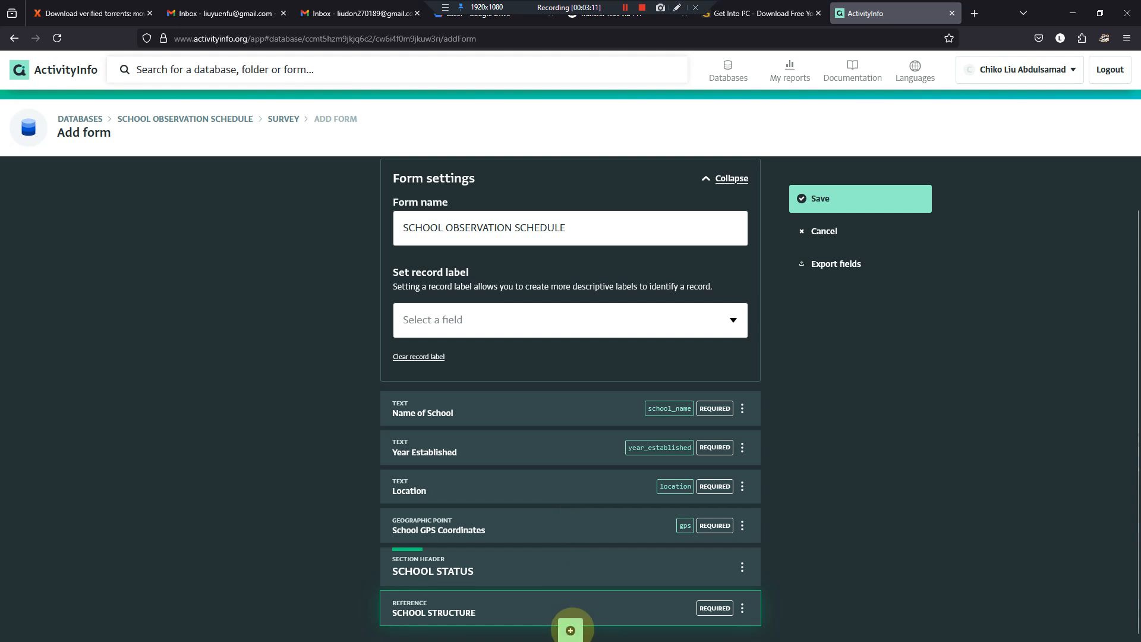
- Add a subform field below SCHOOL STRUCTURE and copy "No. of structure available" from the table in the Word questionnaire
click(570, 629)
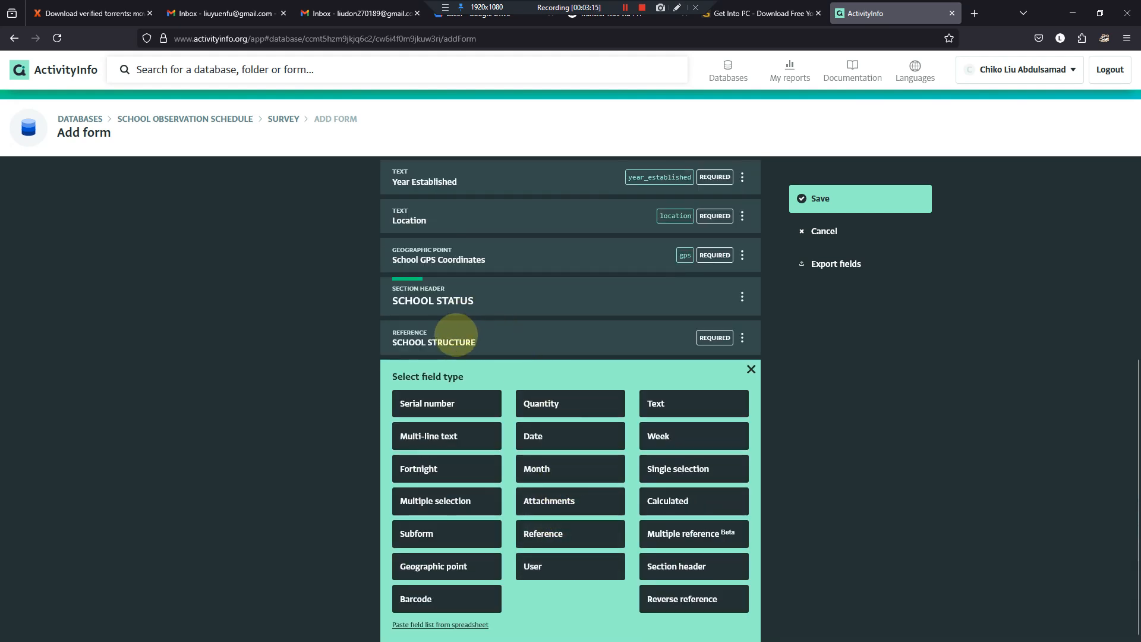
click(423, 533)
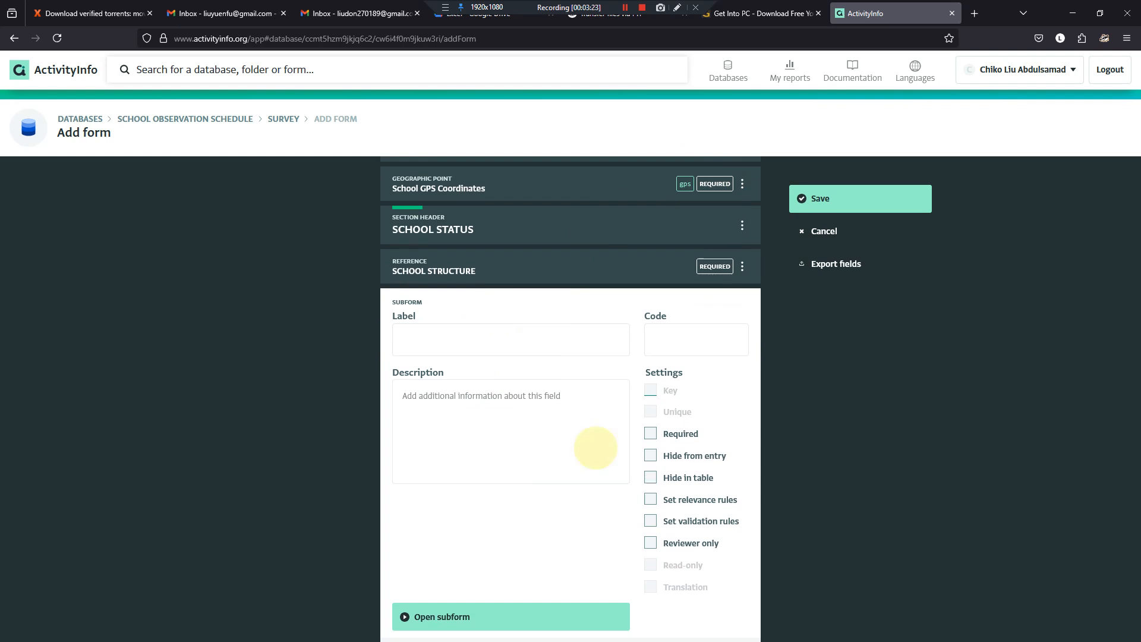
mouse_move(633, 638)
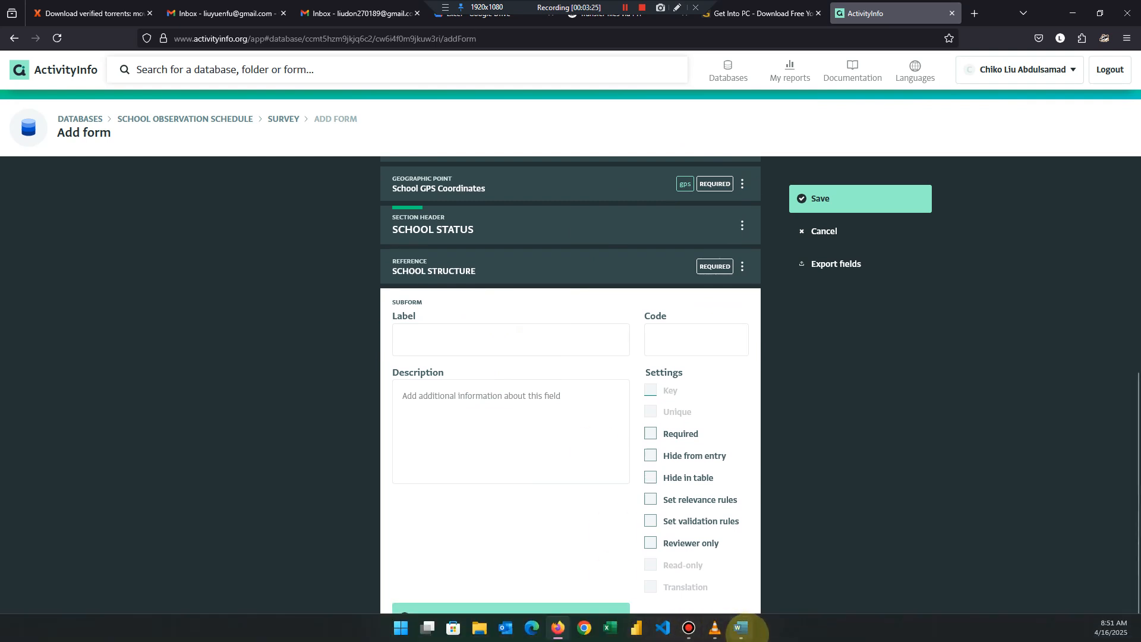
click(742, 628)
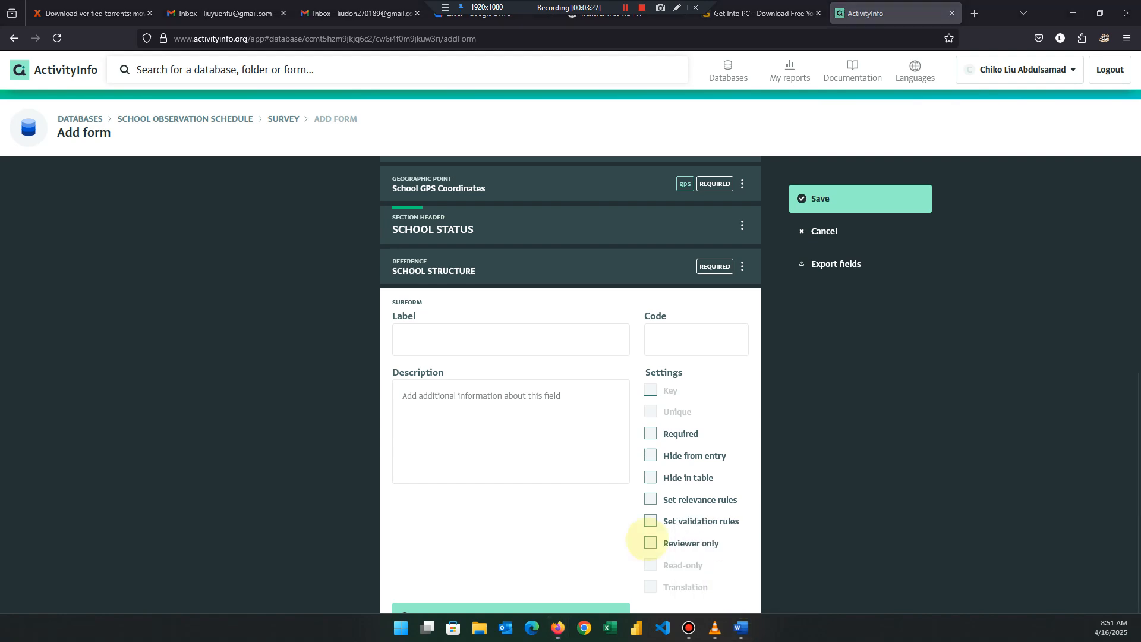
drag(286, 341, 162, 340)
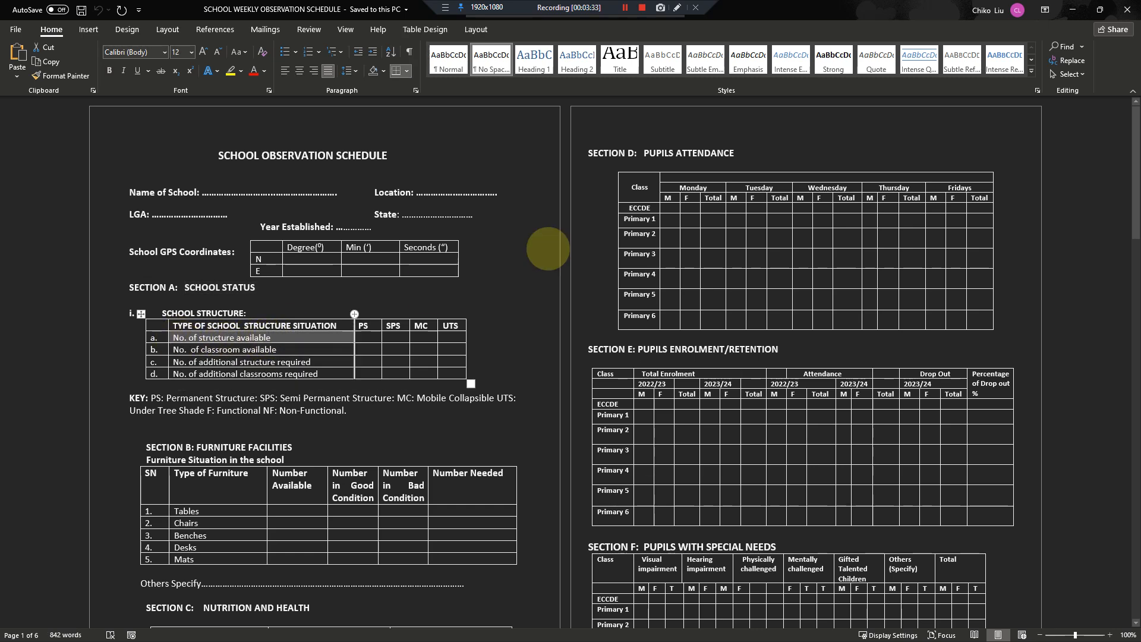
- Return to the ActivityInfo form, label the subform "No. of structure available" and set its code to structure_avail
click(1073, 10)
click(522, 340)
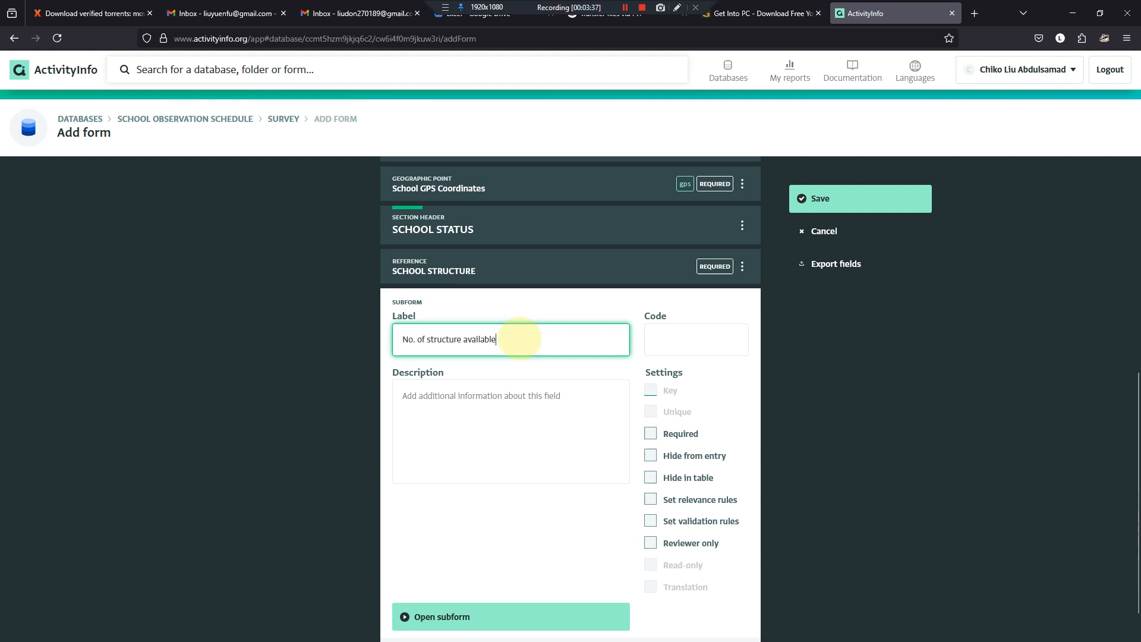
key(Tab)
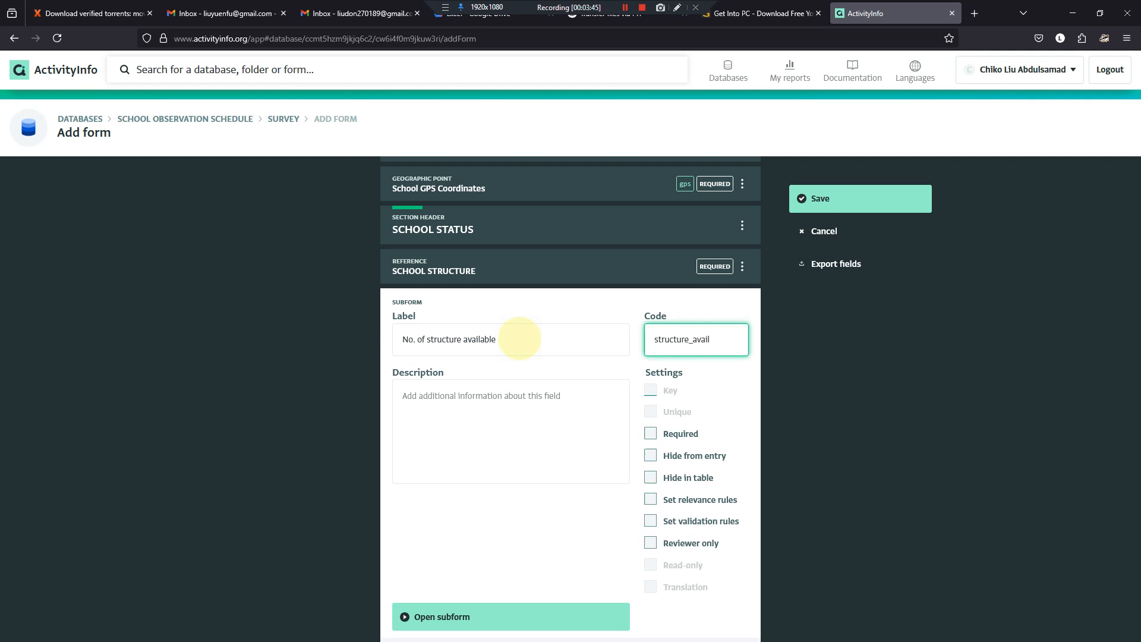
scroll(594, 460, down, 1)
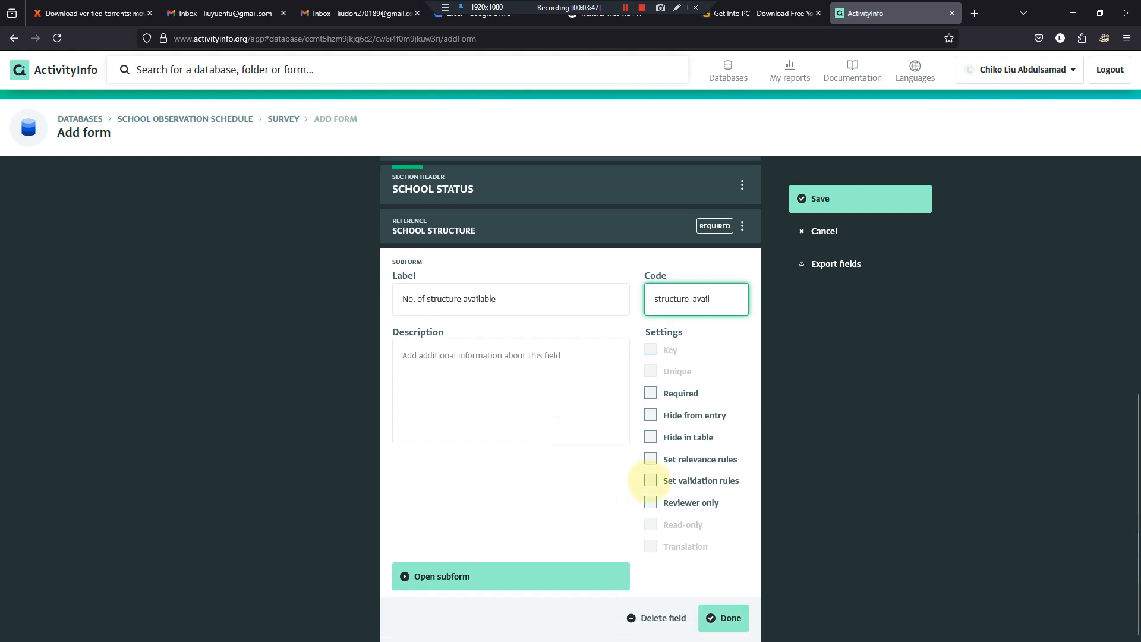
click(650, 481)
scroll(650, 481, down, 2)
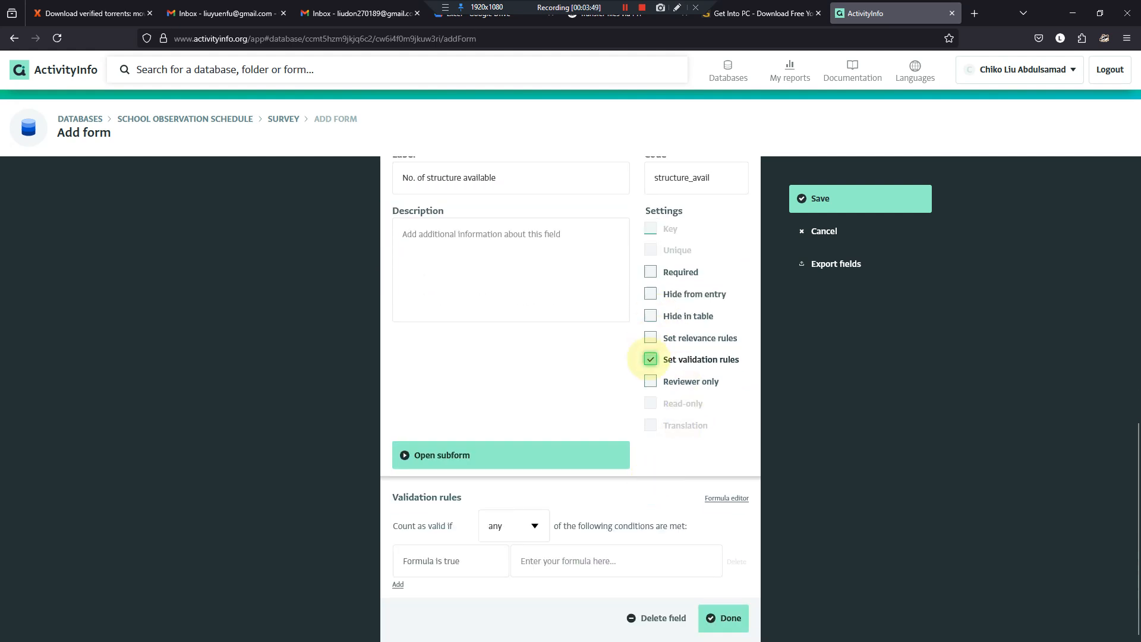
scroll(651, 356, up, 2)
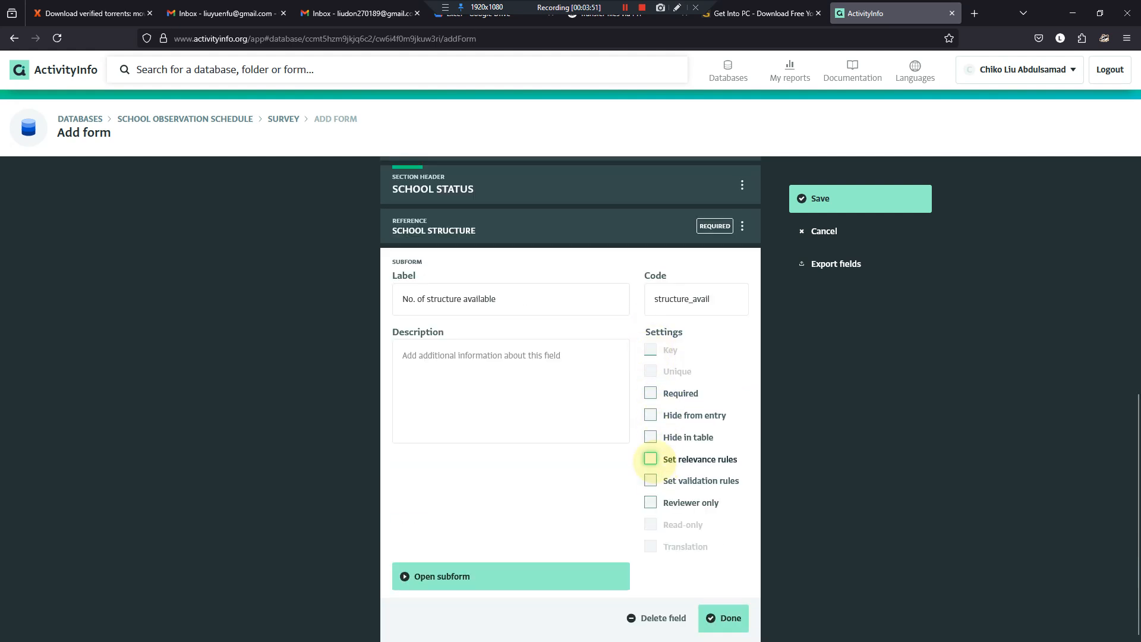
- Enable relevance rules for the "No. of structure available" subform and base the condition on the SCHOOL STRUCTURE field
click(650, 459)
scroll(624, 511, down, 2)
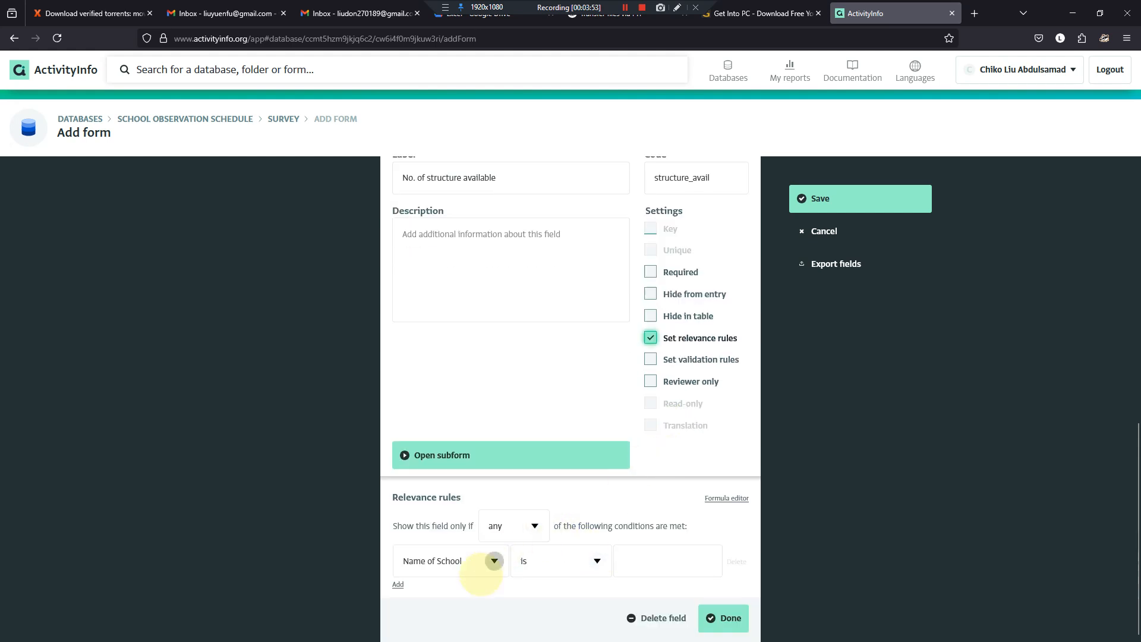
scroll(494, 561, up, 6)
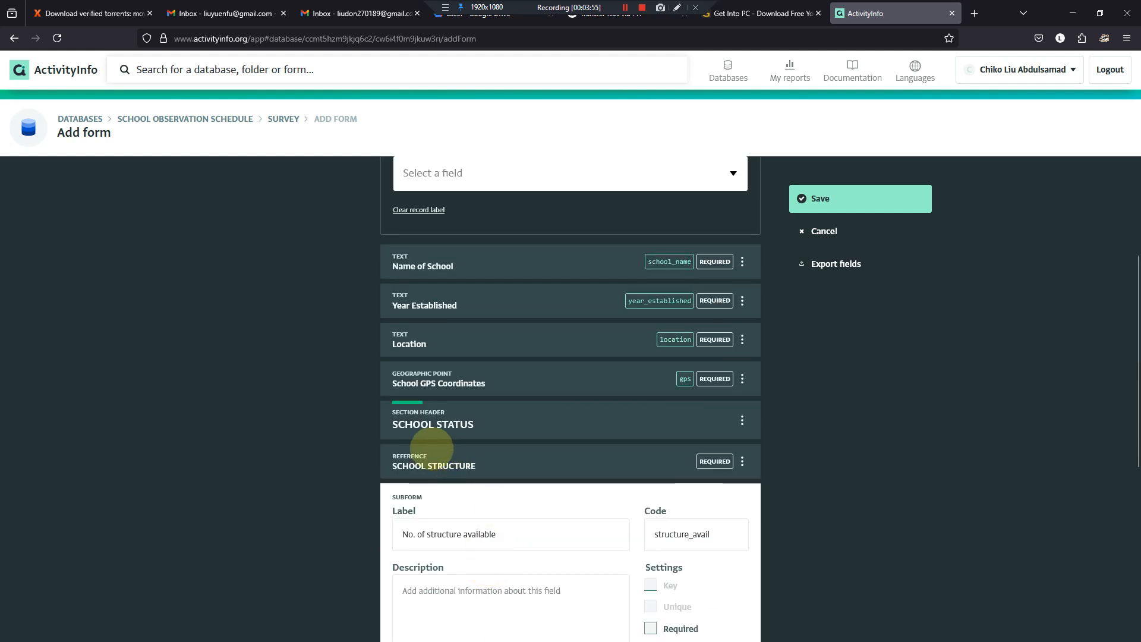
scroll(447, 470, down, 6)
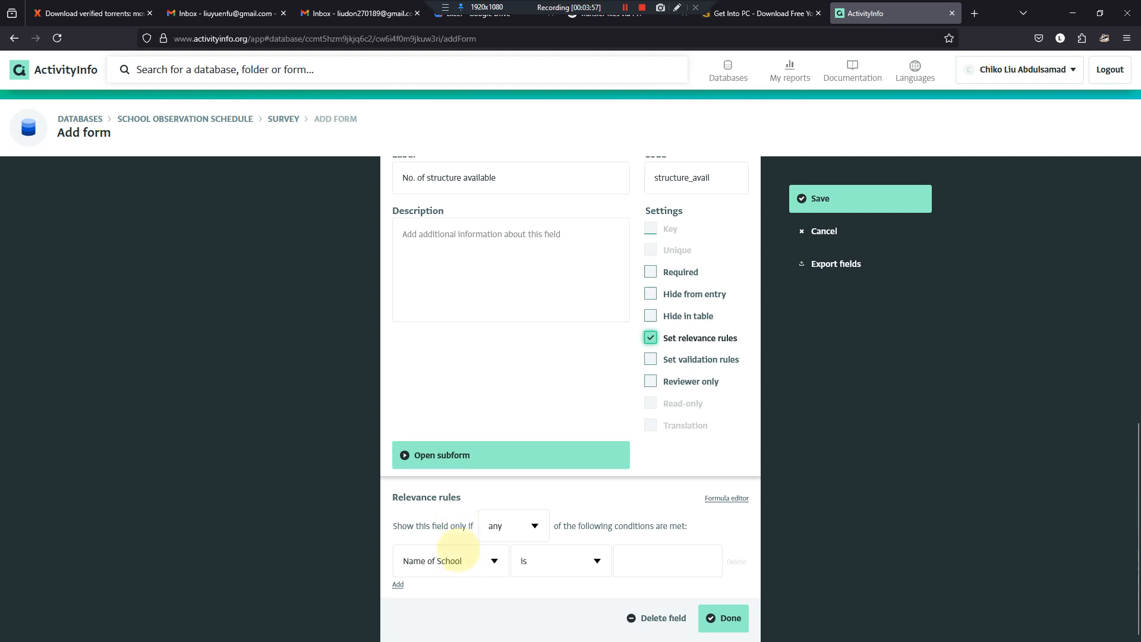
click(494, 561)
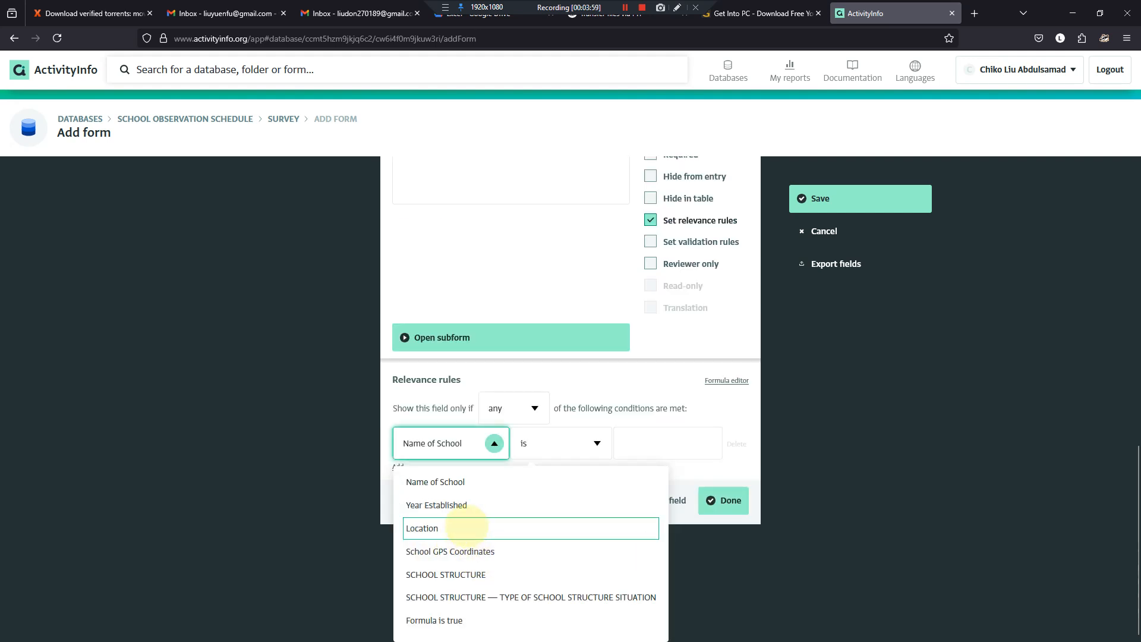
click(466, 574)
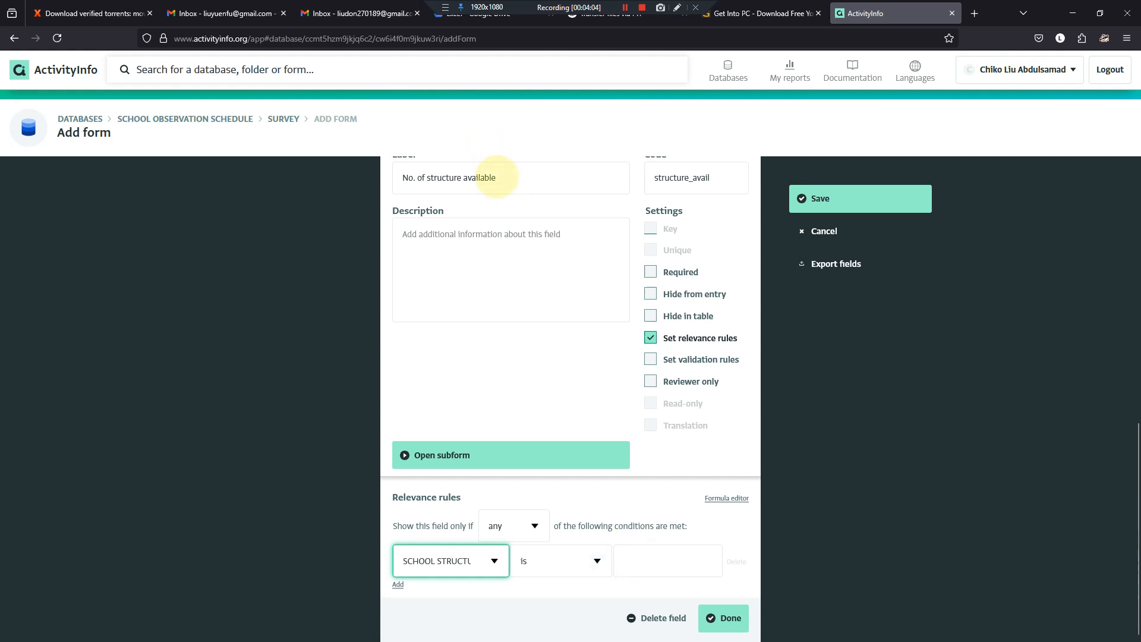
- Complete the relevance condition with the operator "is" and the subform's label text "No. of structure available" as its value
drag(497, 178, 387, 192)
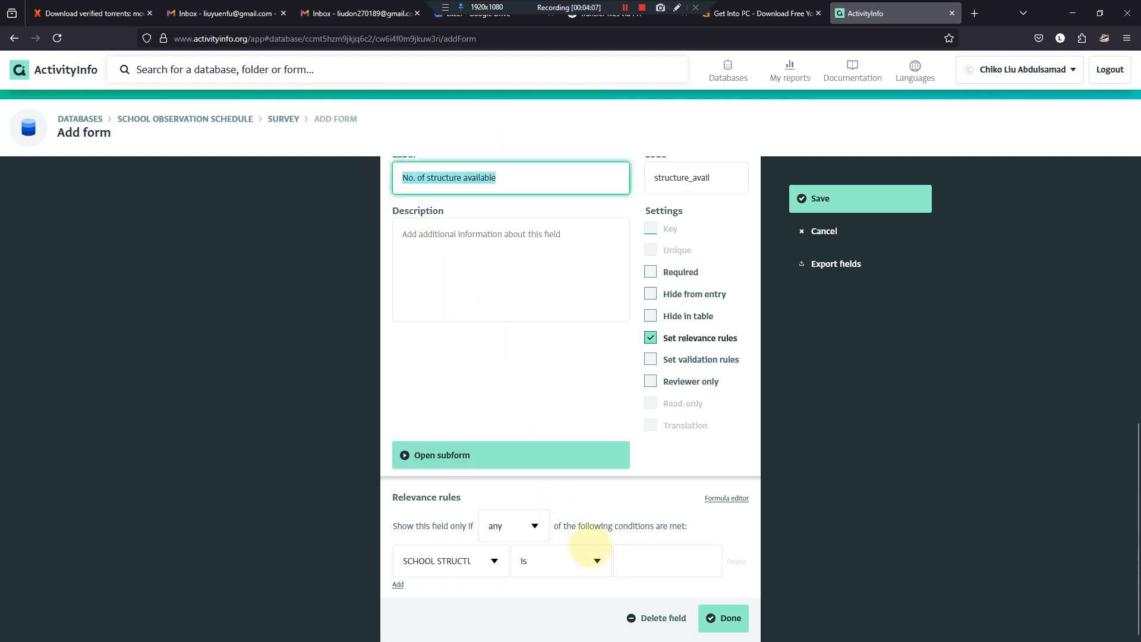
click(596, 561)
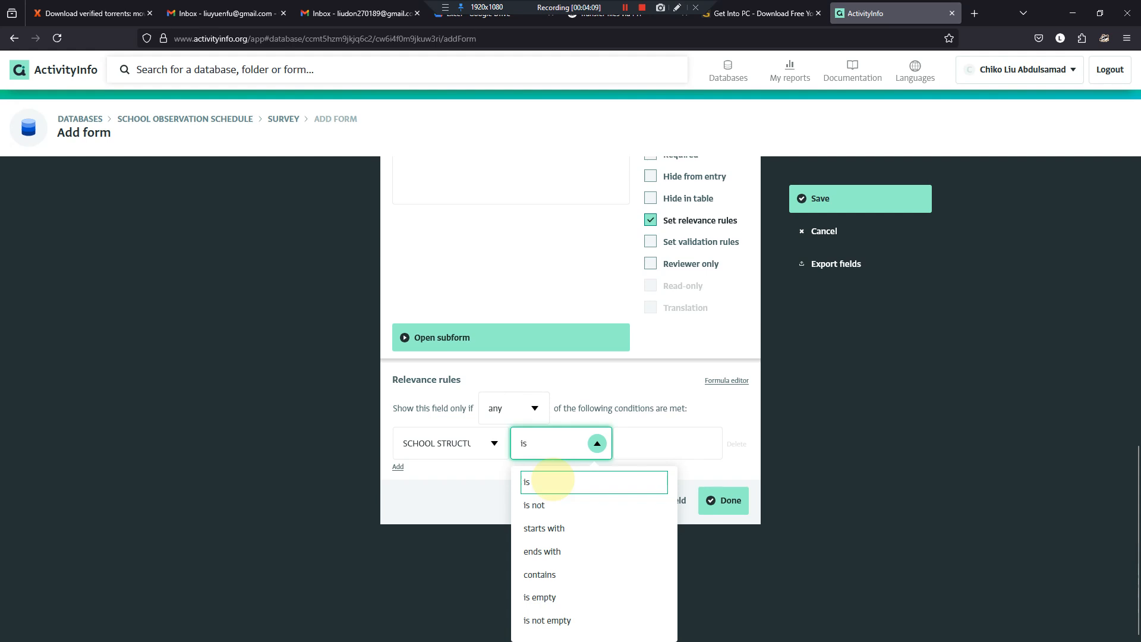
click(553, 480)
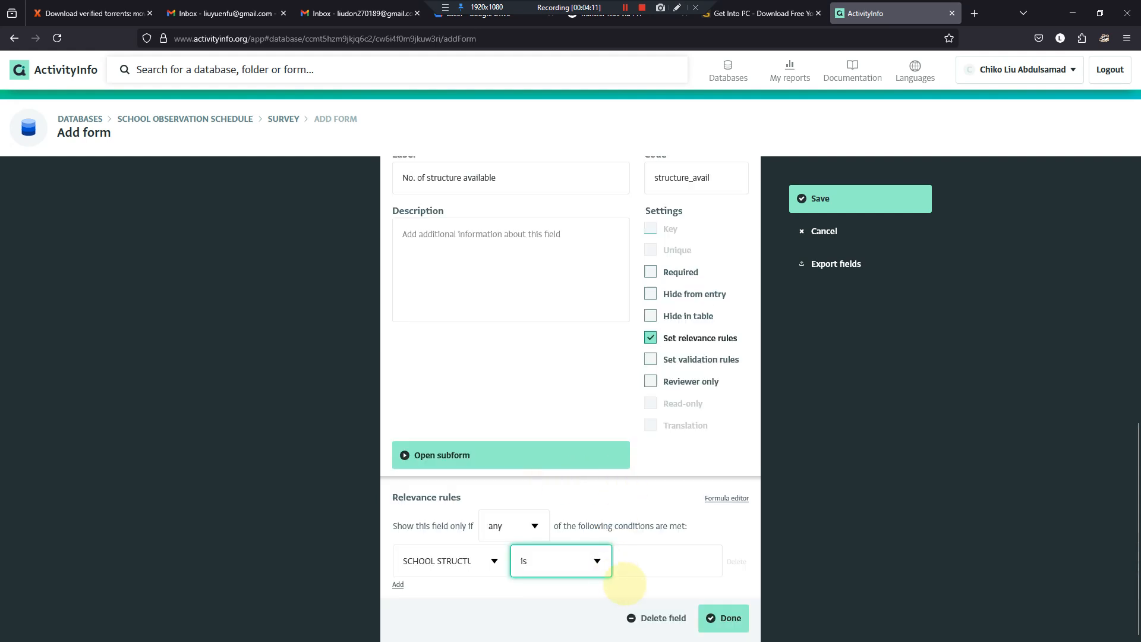
click(642, 565)
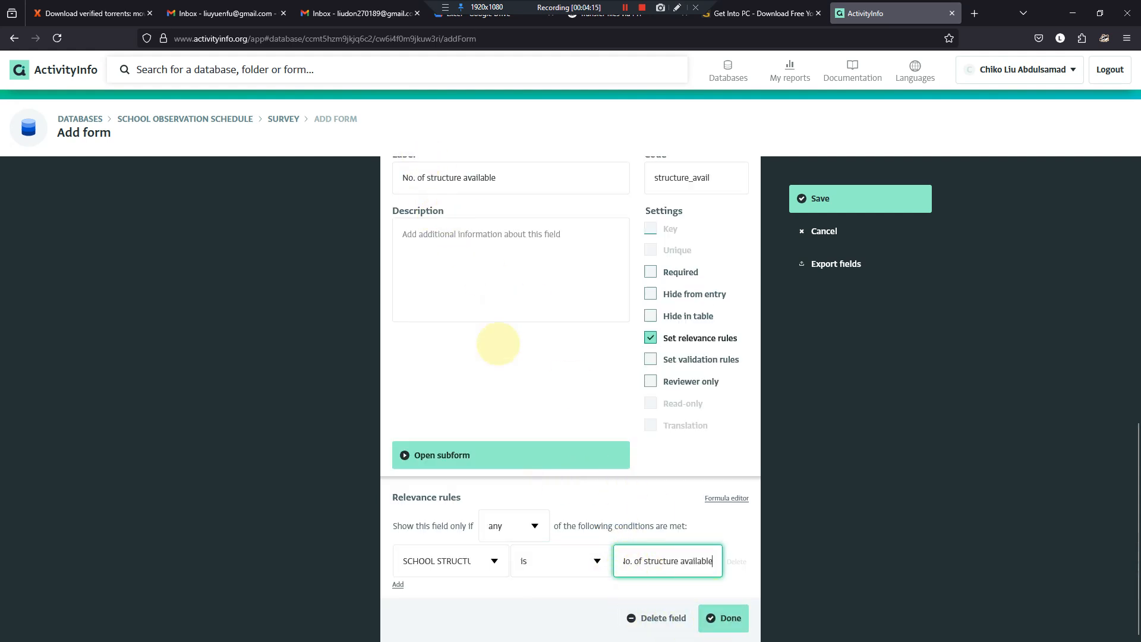
click(725, 618)
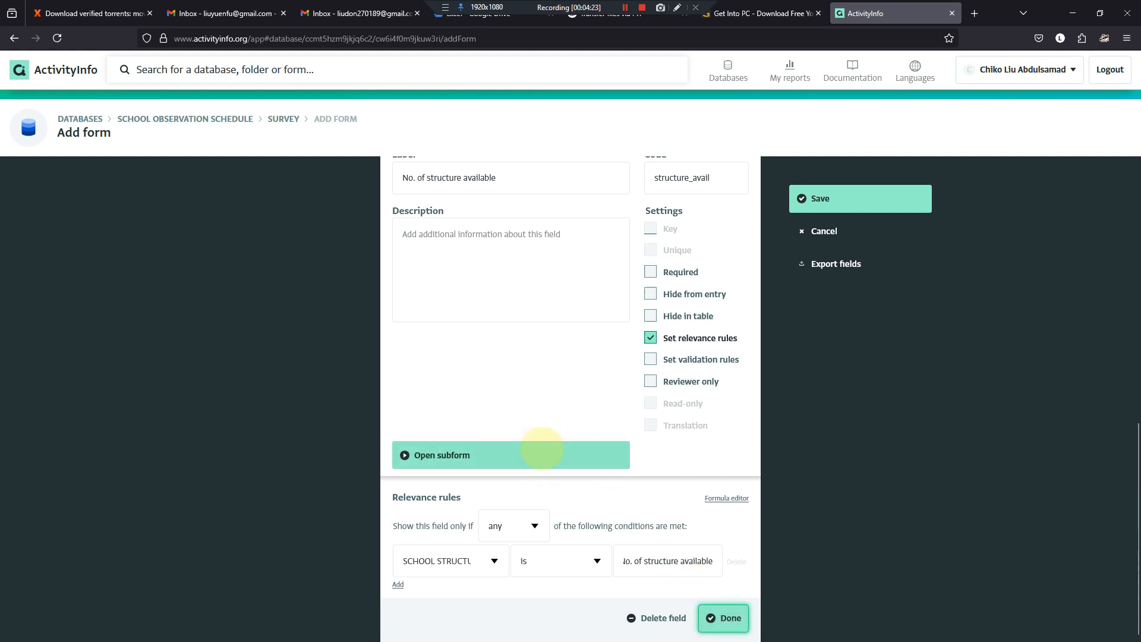
- Try to open the subform, decline saving the form first, and finish editing the subform field
click(538, 450)
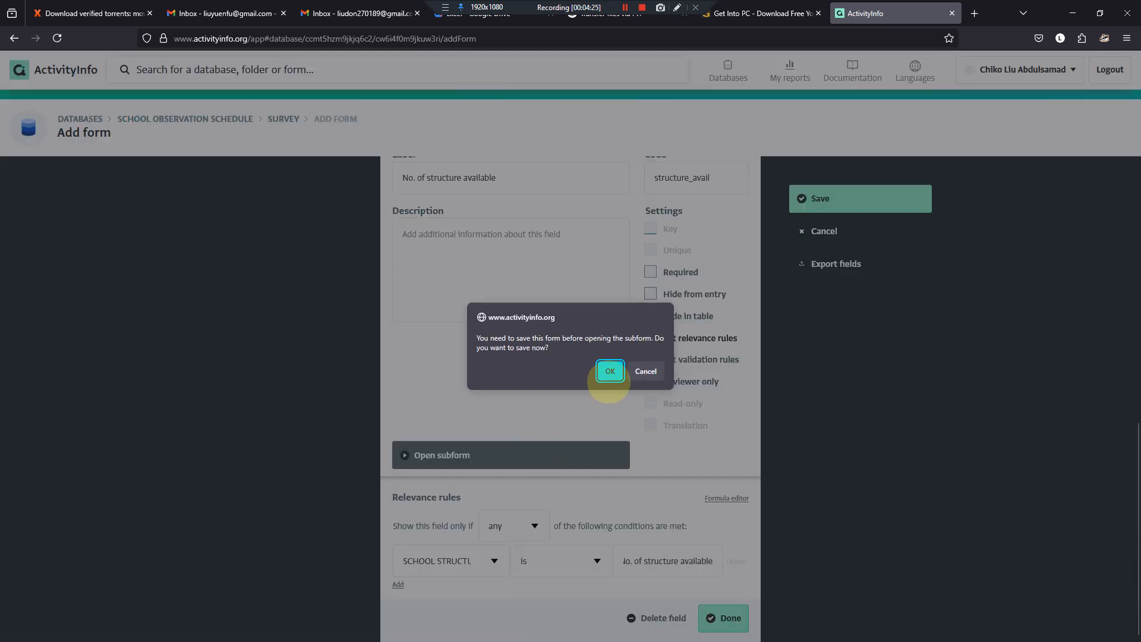
click(642, 371)
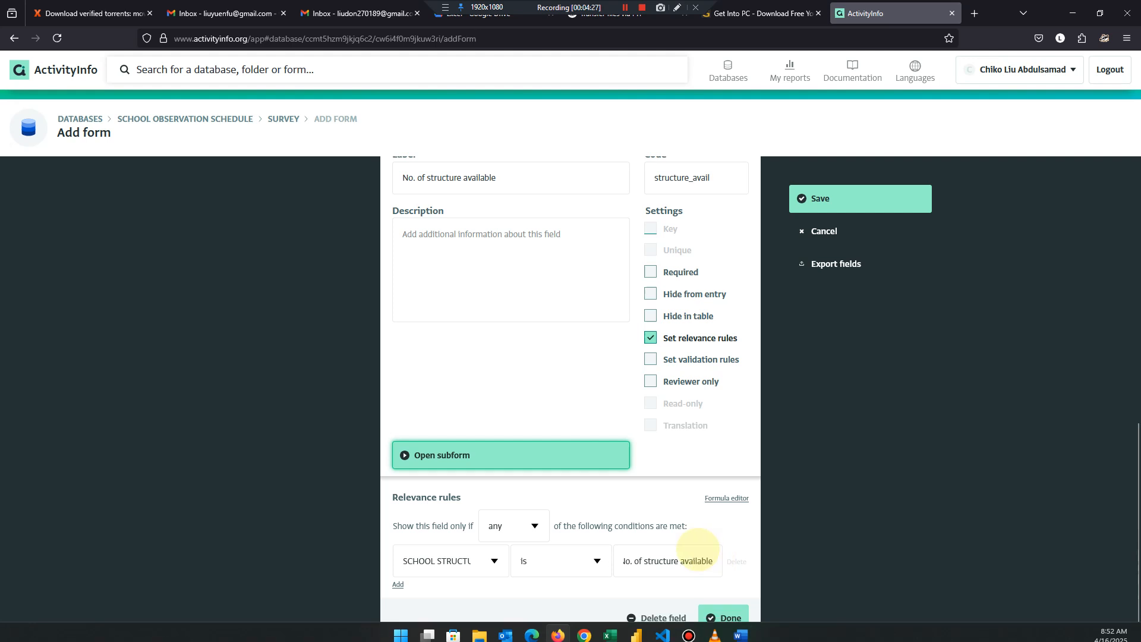
click(718, 616)
- Reopen the "No. of structure available" subform field to check its relevance rule, finish editing and save the form
scroll(686, 548, down, 1)
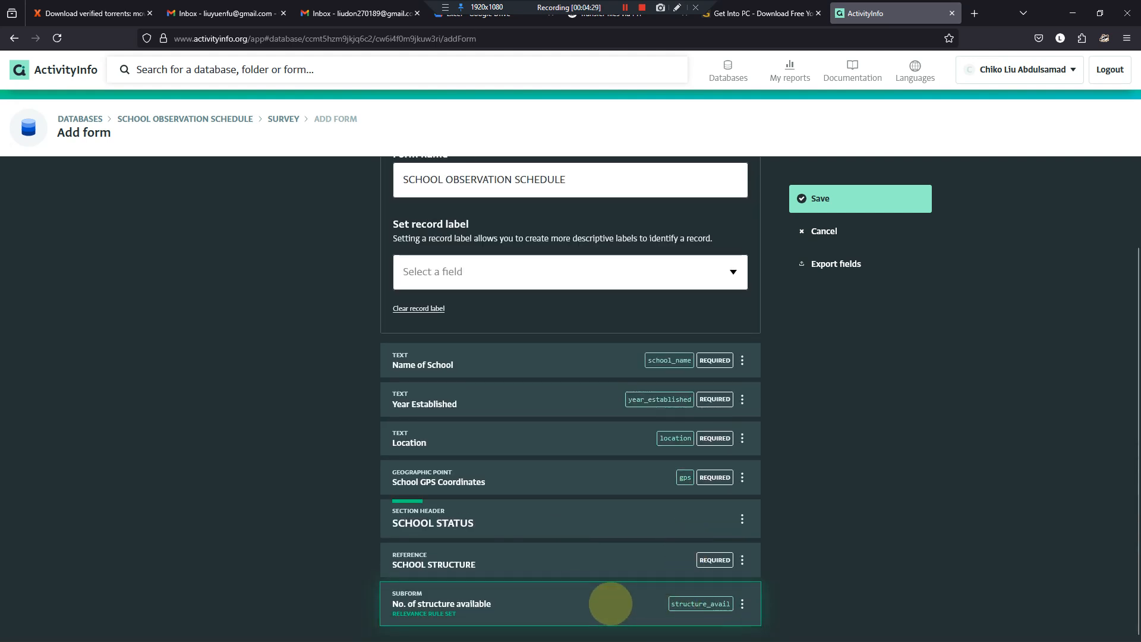
click(607, 603)
scroll(505, 496, down, 3)
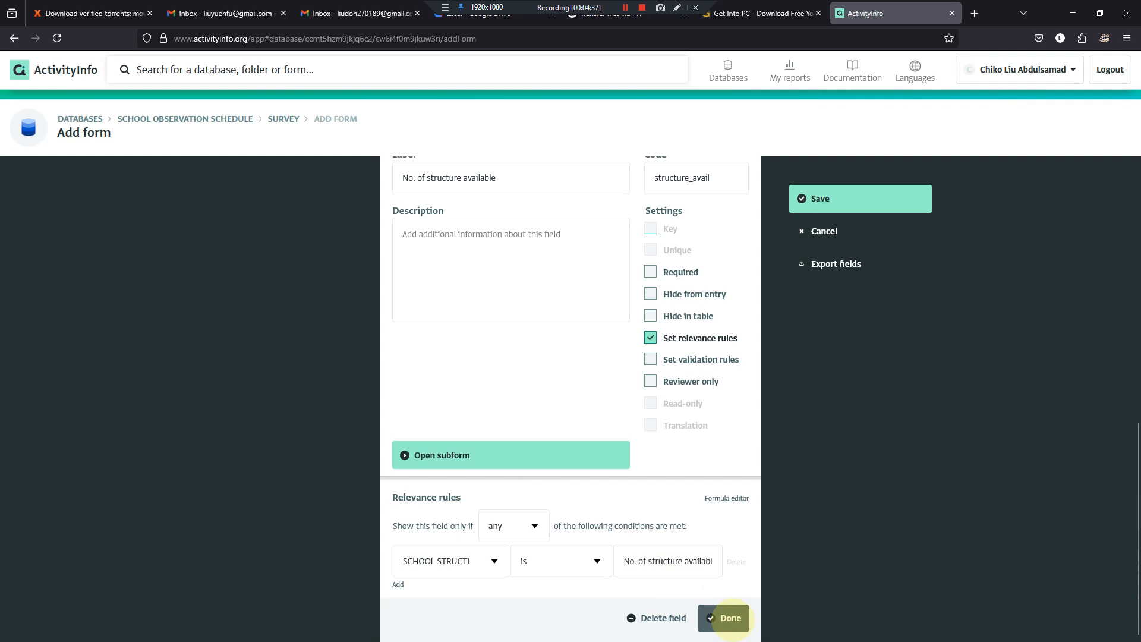
click(731, 618)
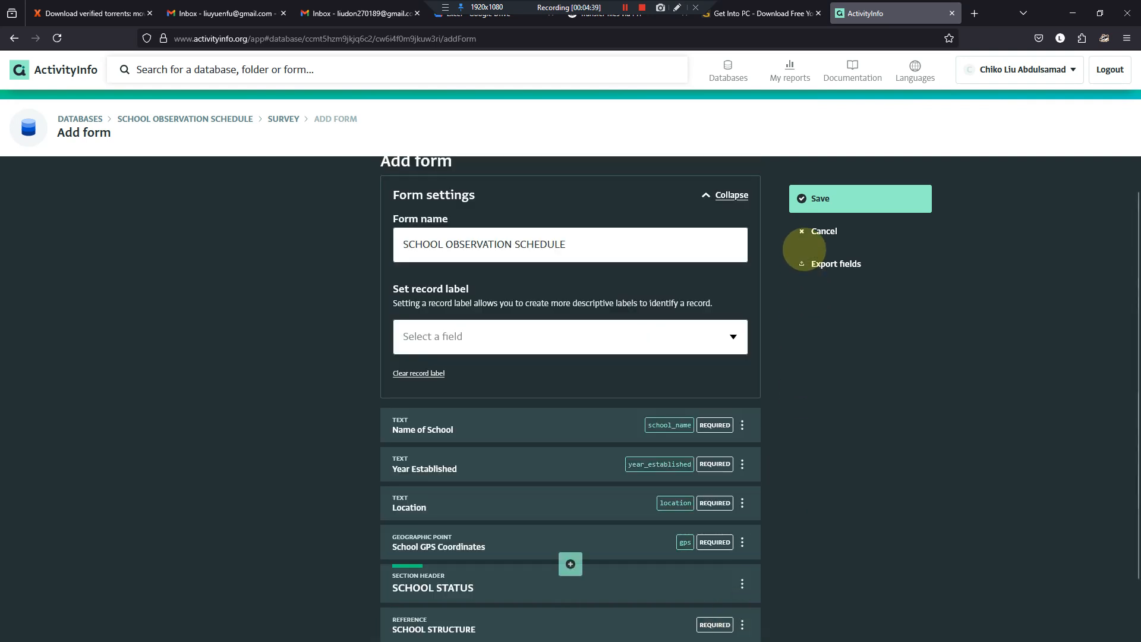
click(808, 201)
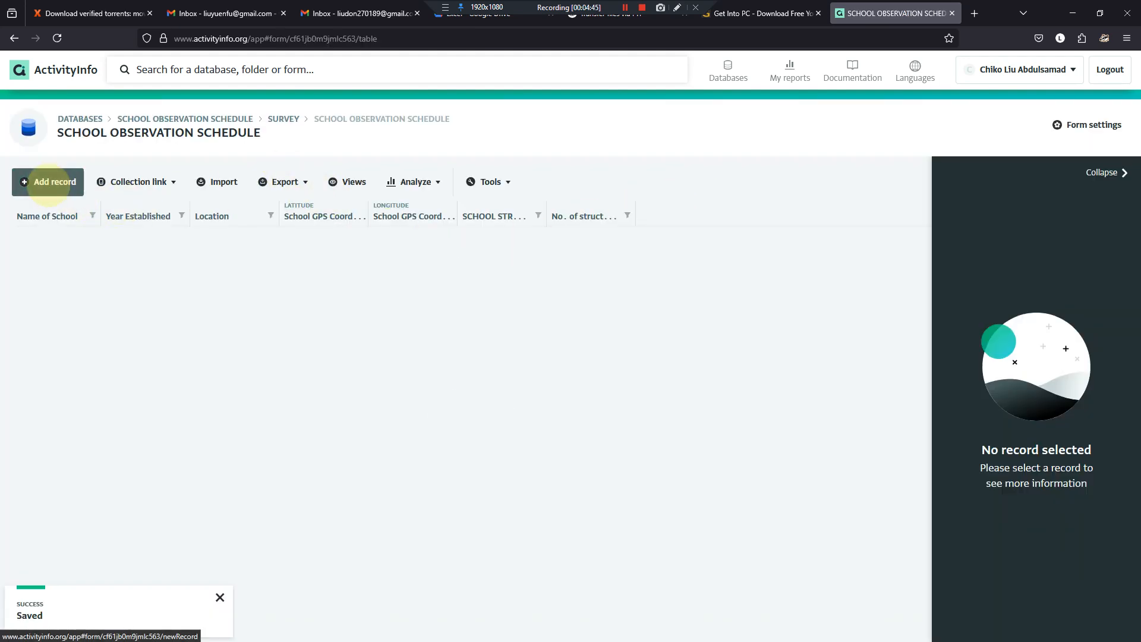
- Start a new record in the SCHOOL OBSERVATION SCHEDULE form, review its fields and open the SCHOOL STRUCTURE choices
click(46, 182)
scroll(540, 280, down, 2)
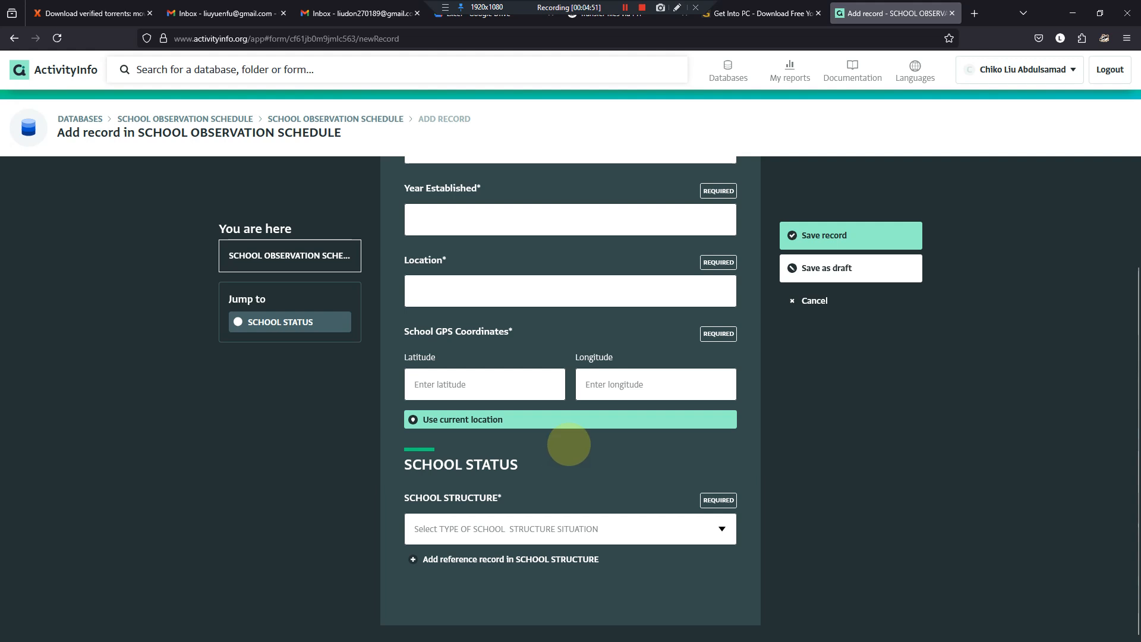
scroll(568, 300, up, 2)
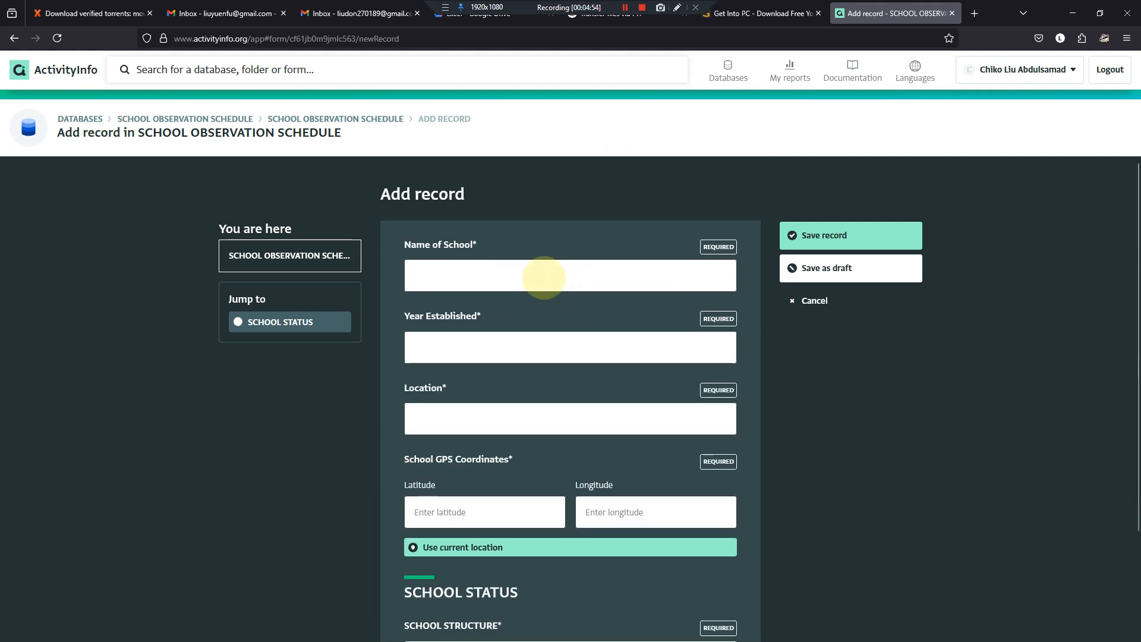
scroll(618, 502, down, 2)
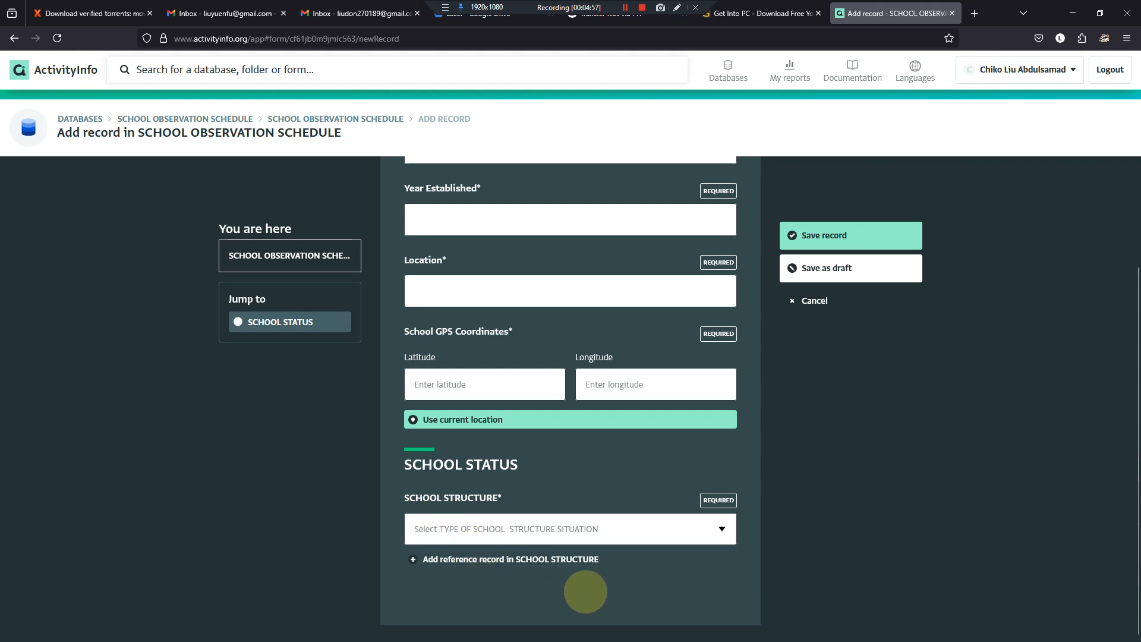
click(721, 527)
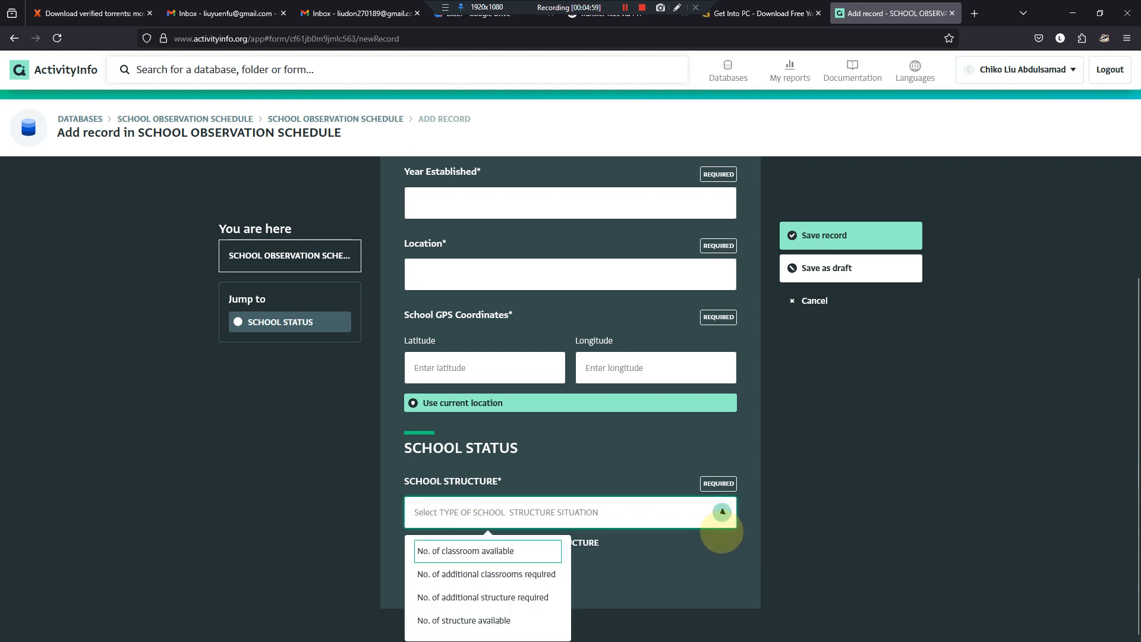
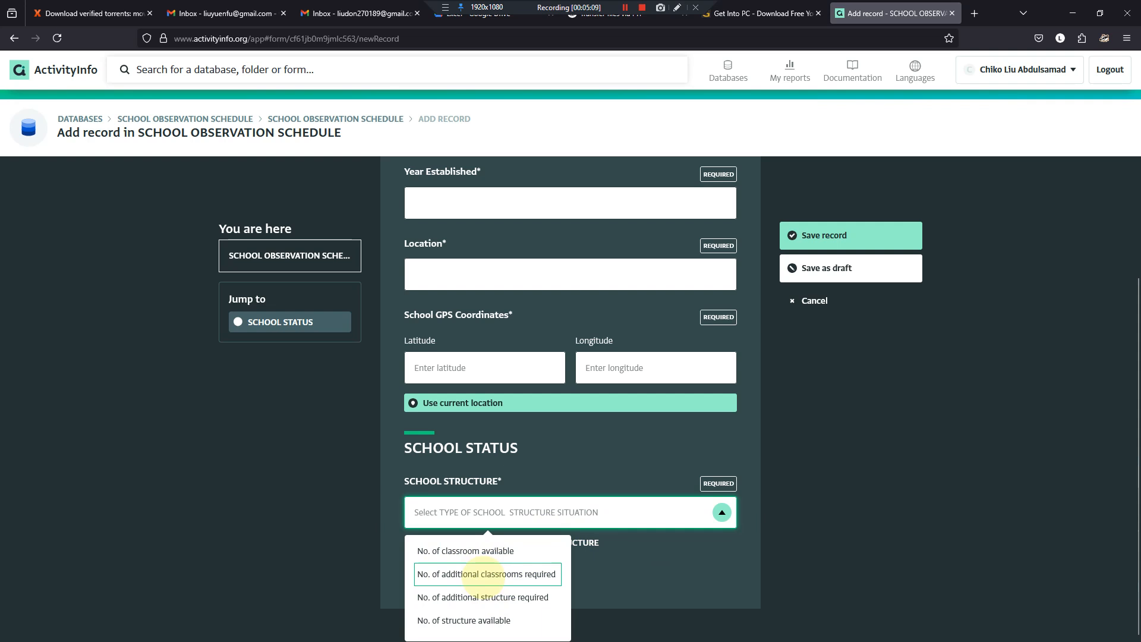
- Test SCHOOL STRUCTURE with "No. of additional classrooms required" and "No. of classroom available", and discard the unsaved record
click(487, 574)
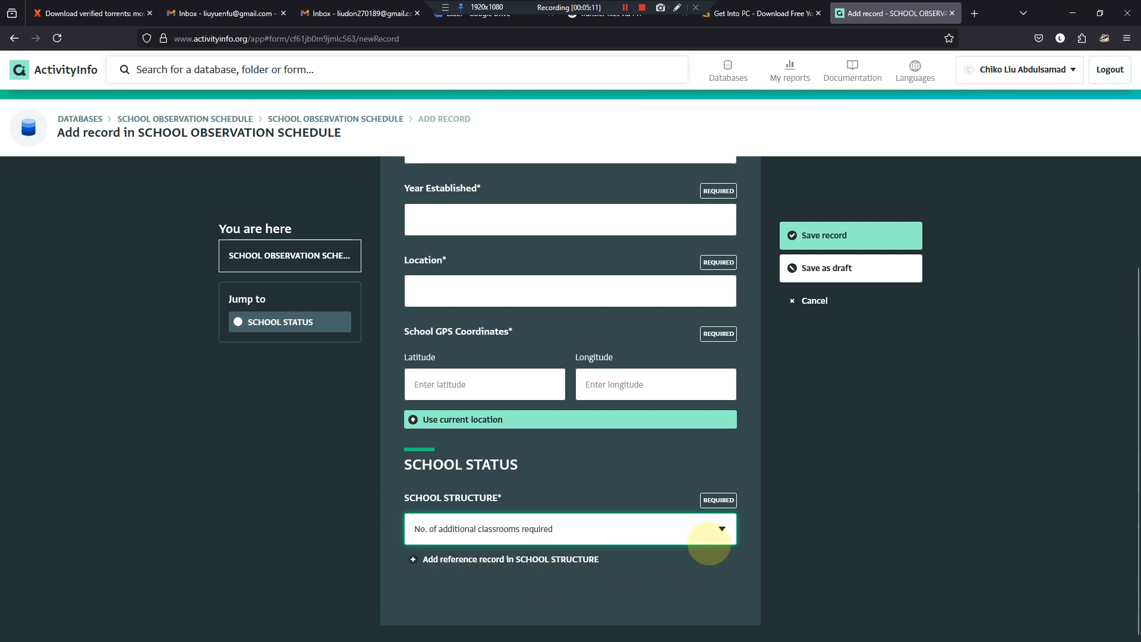
click(719, 516)
click(491, 551)
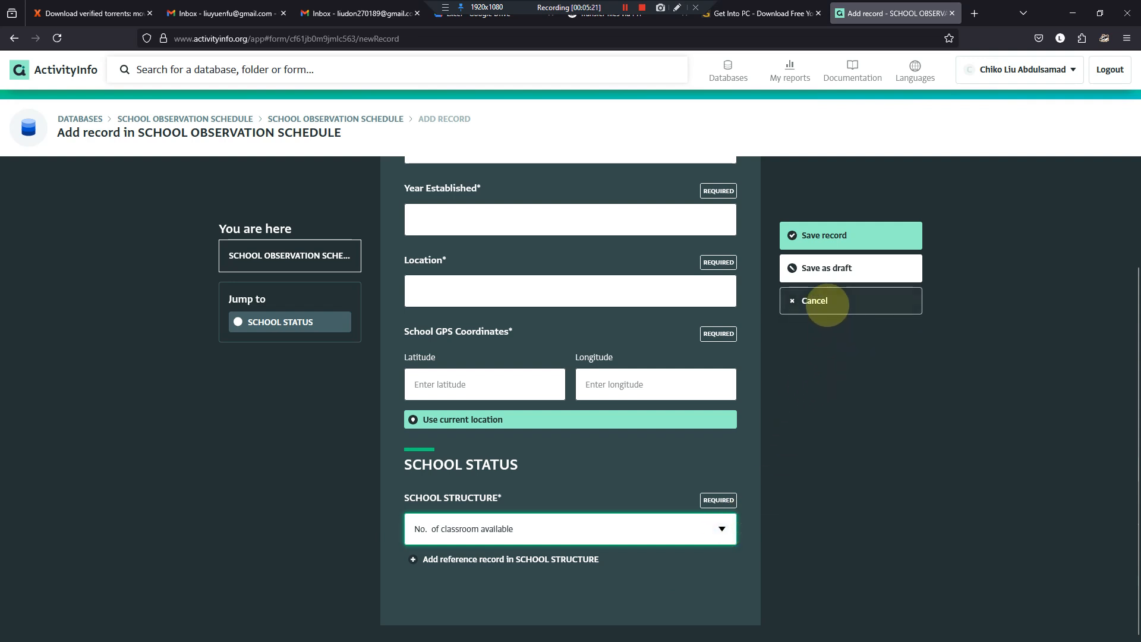
click(828, 303)
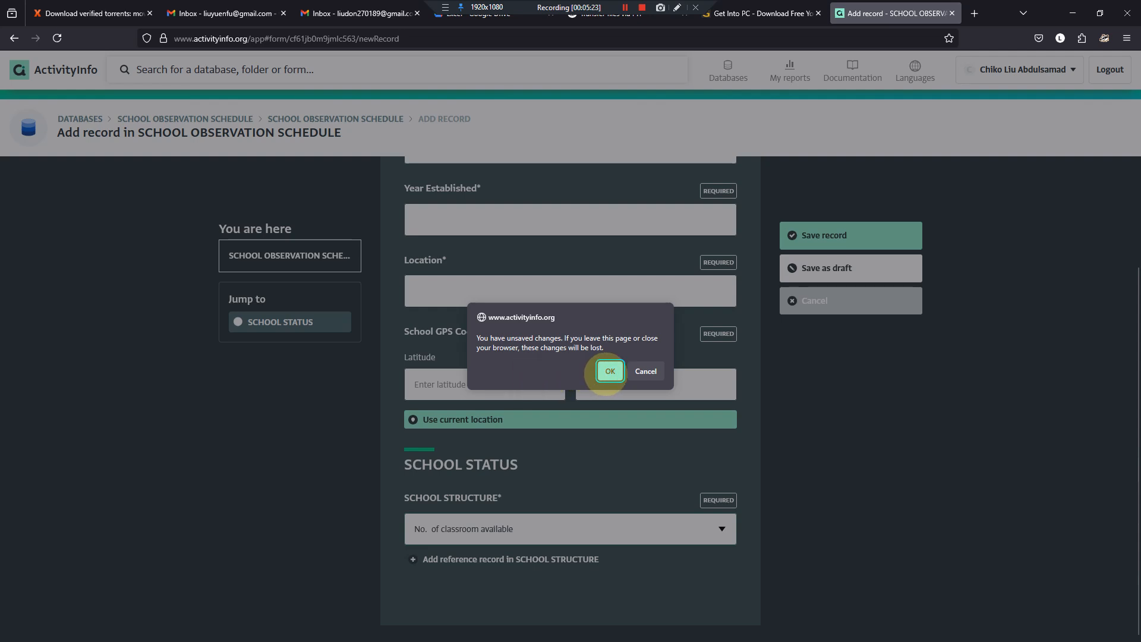
click(610, 370)
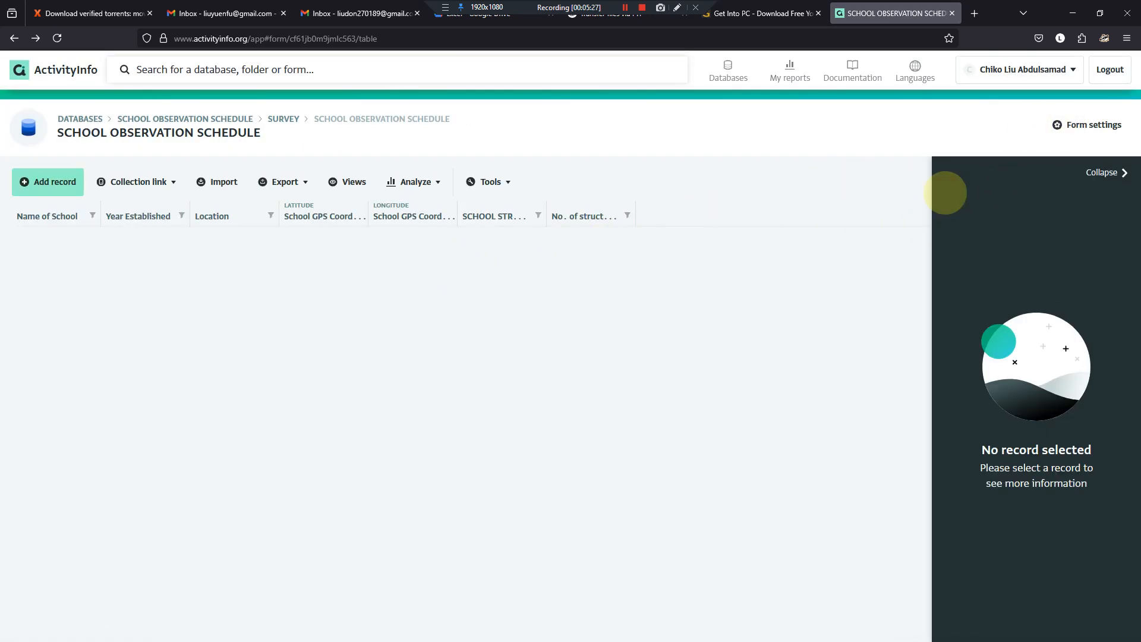
- Open the "No. of structure available" subform from the form's design and add a text field to it
click(1060, 125)
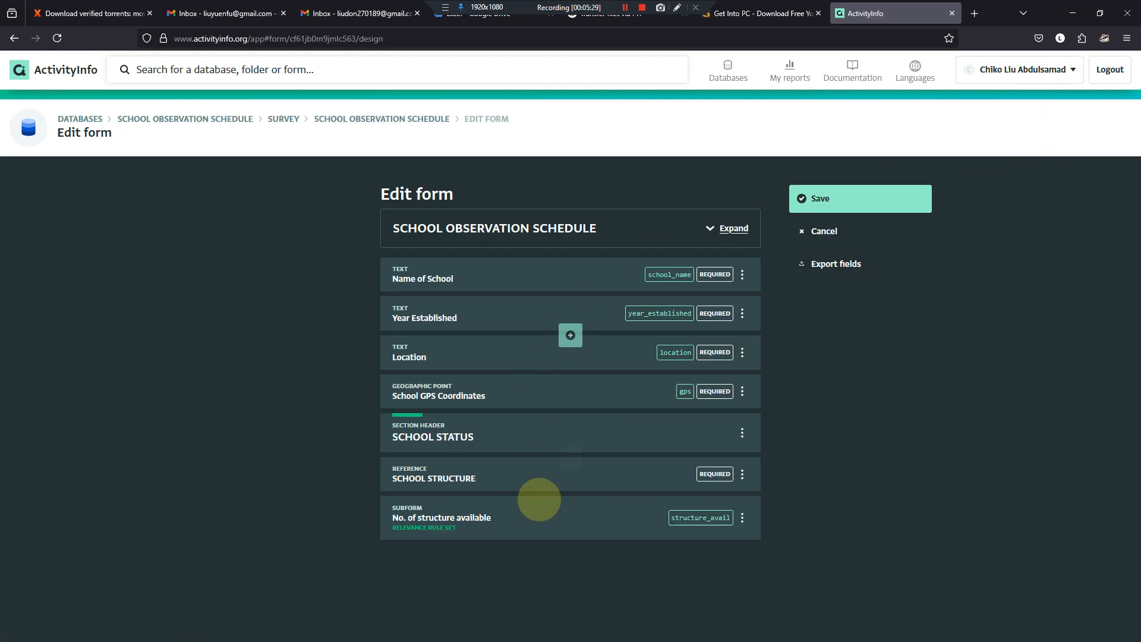
click(536, 524)
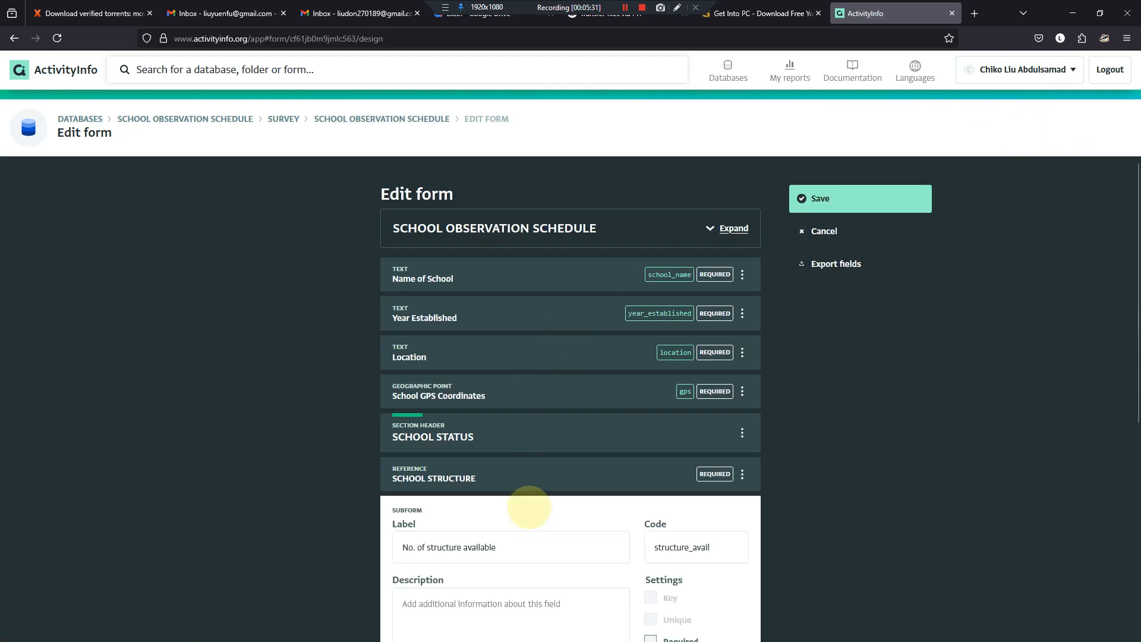
scroll(509, 497, down, 5)
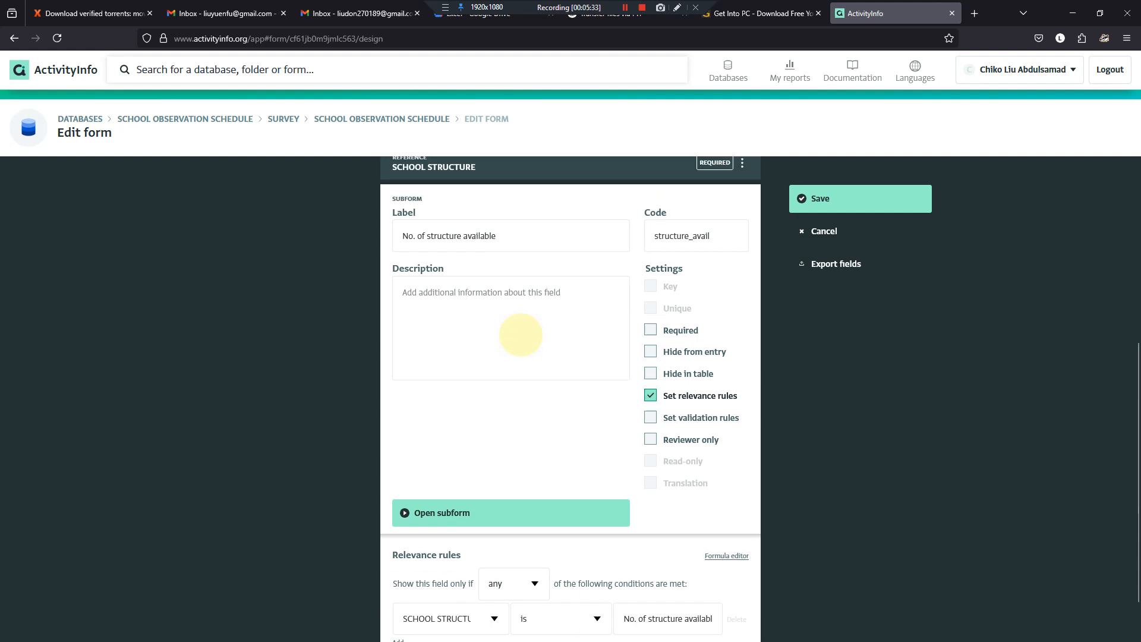
click(485, 455)
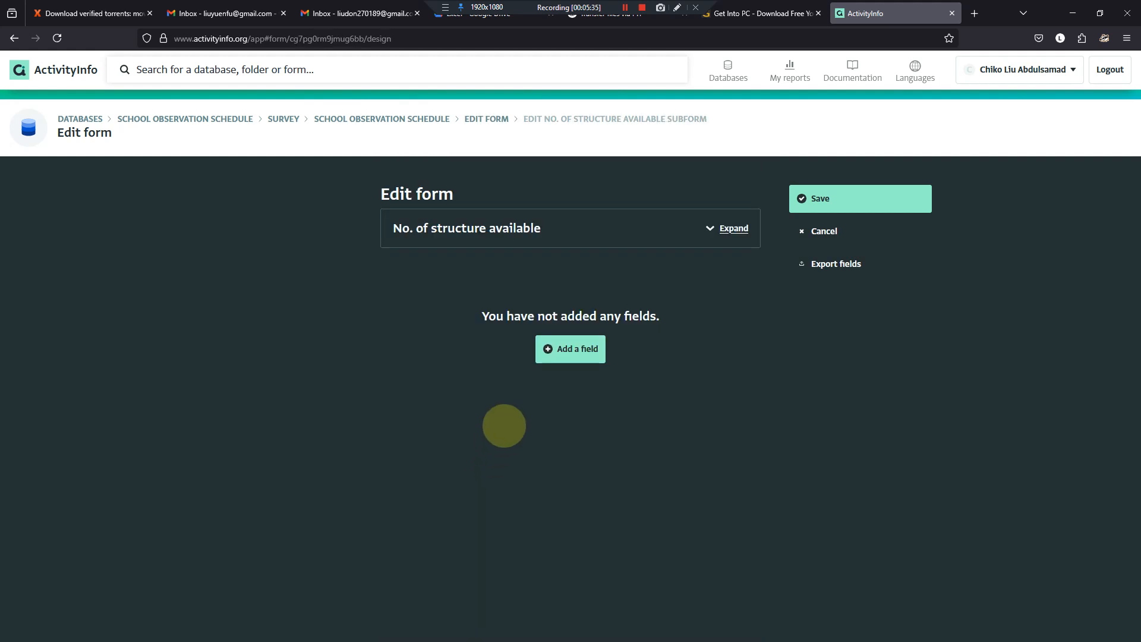
click(568, 351)
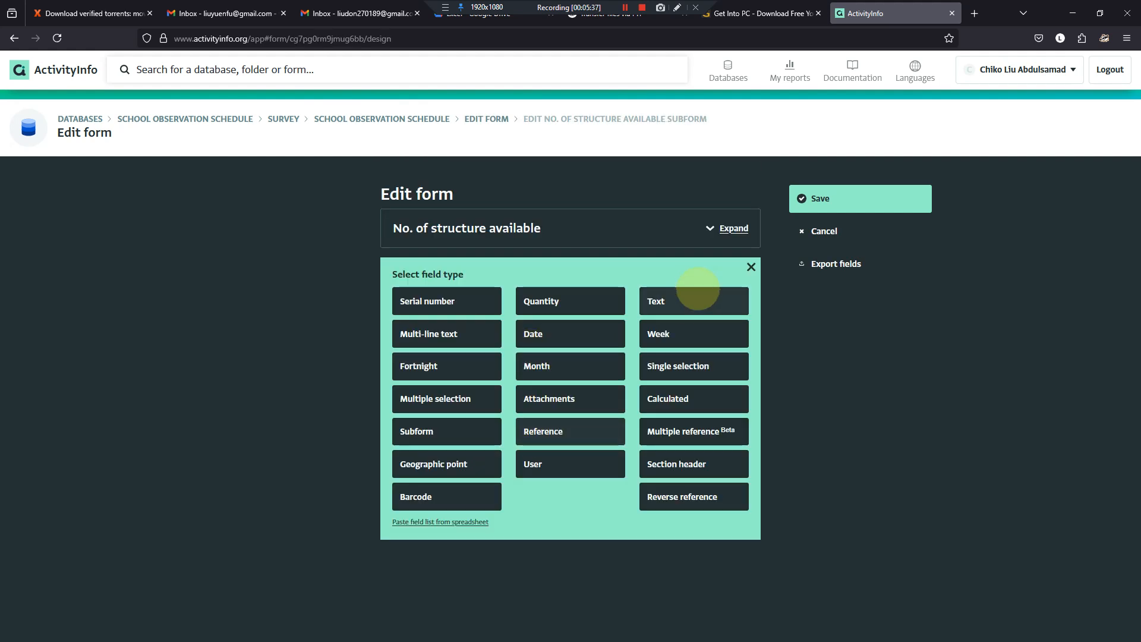
click(689, 300)
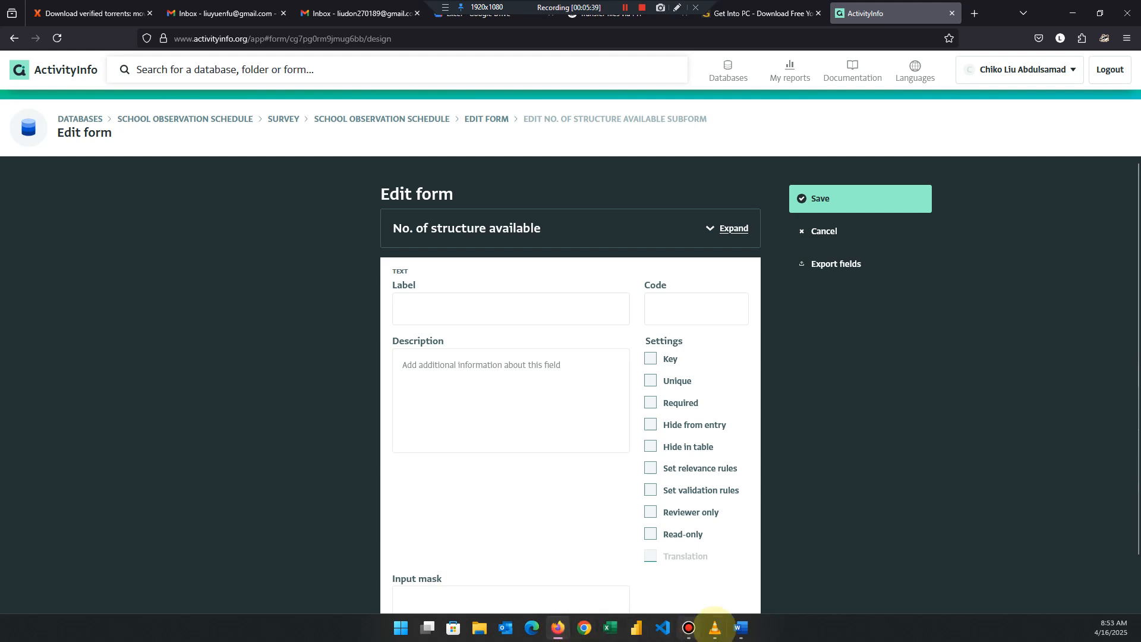
- Switch to the Word questionnaire, copy the PS, SPS, MC and UTS headings of the SCHOOL STRUCTURE table, and return to ActivityInfo
click(740, 628)
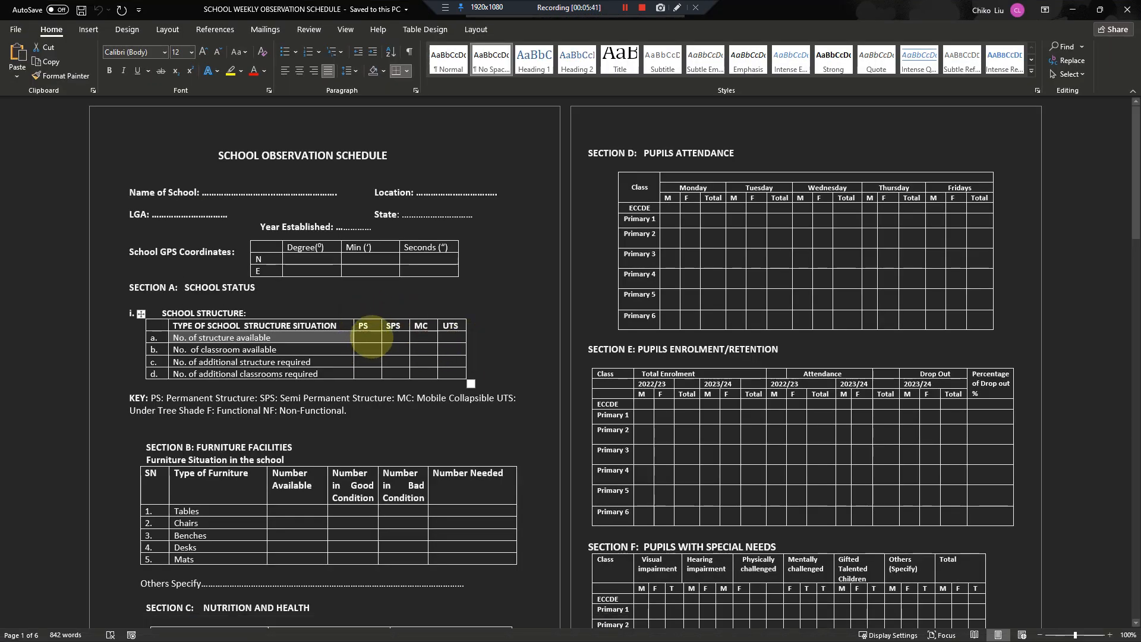
click(371, 336)
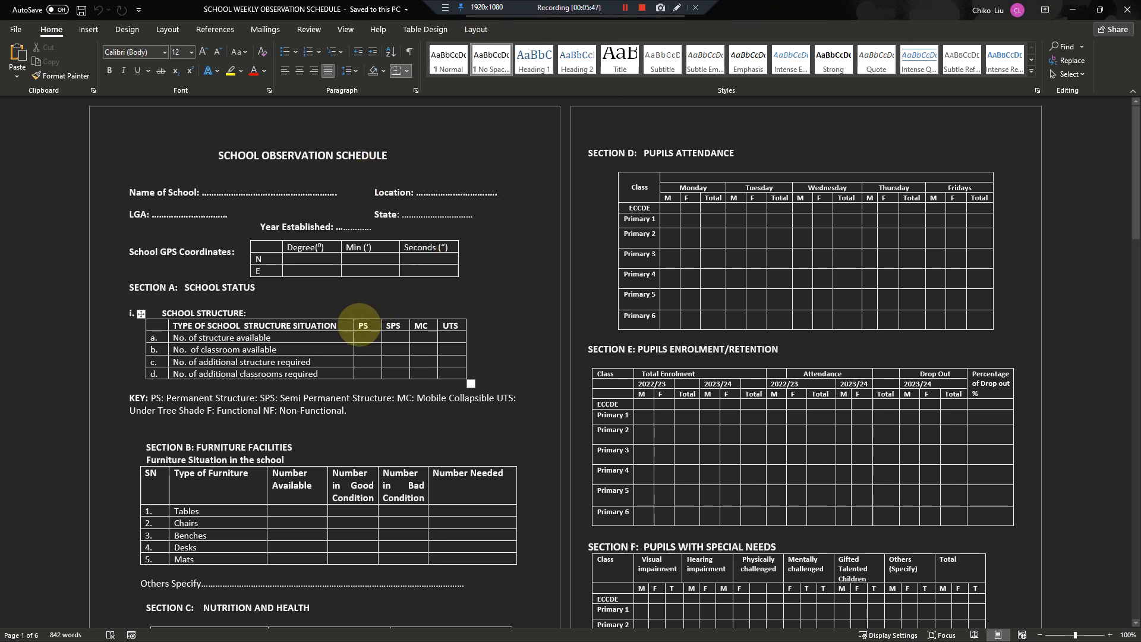
drag(360, 326, 453, 324)
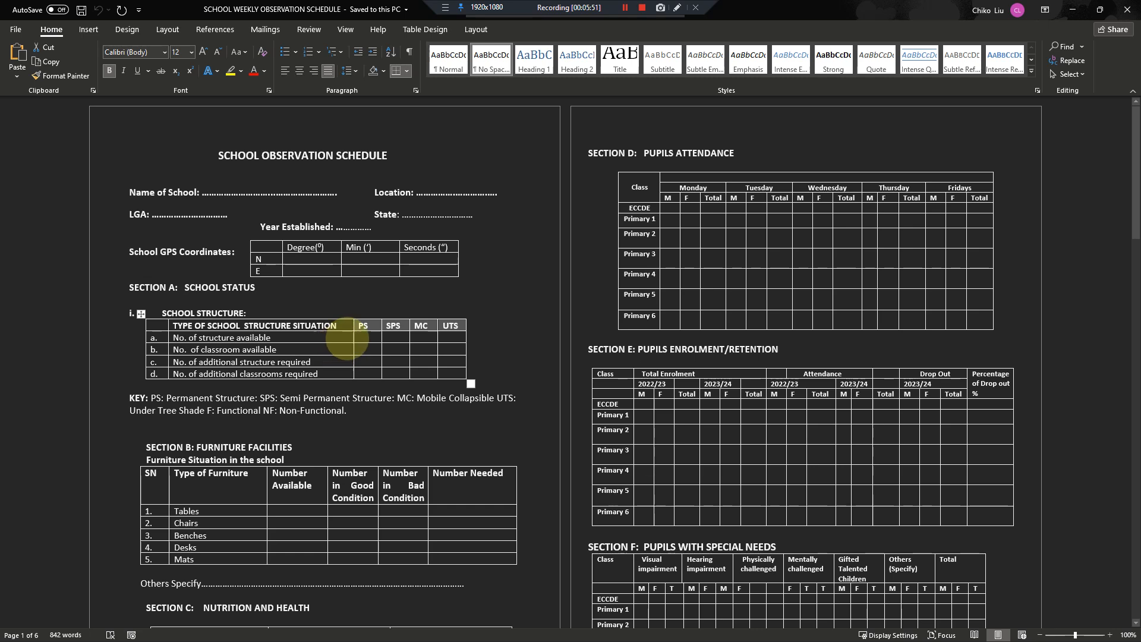
click(1073, 9)
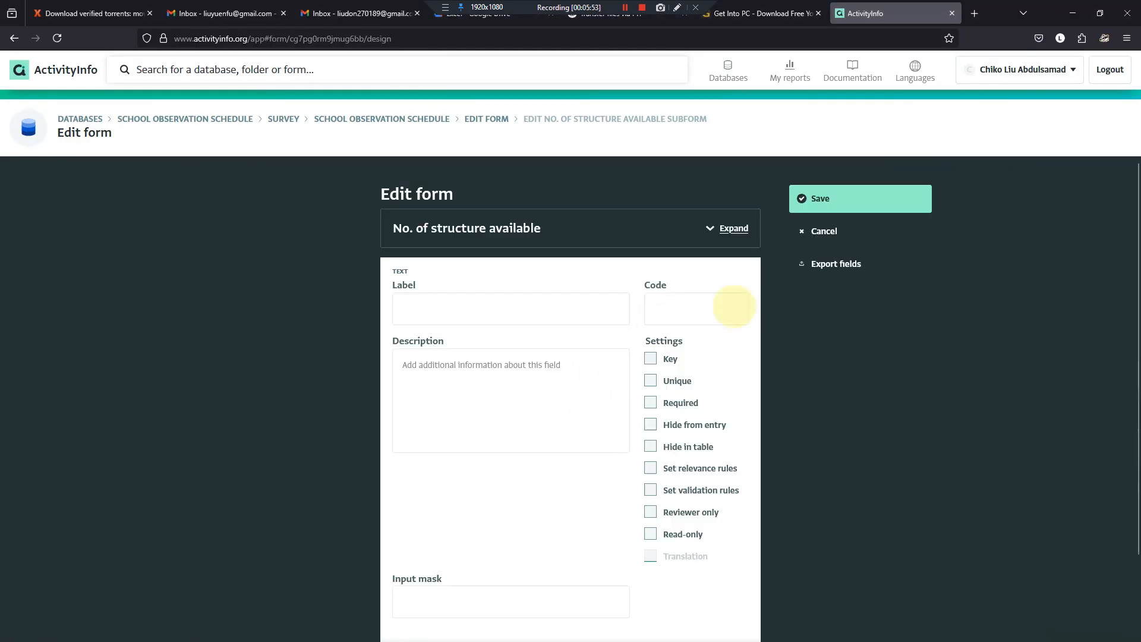
- Replace the blank text field with a quantity field labelled PS with the code ps
scroll(618, 417, down, 2)
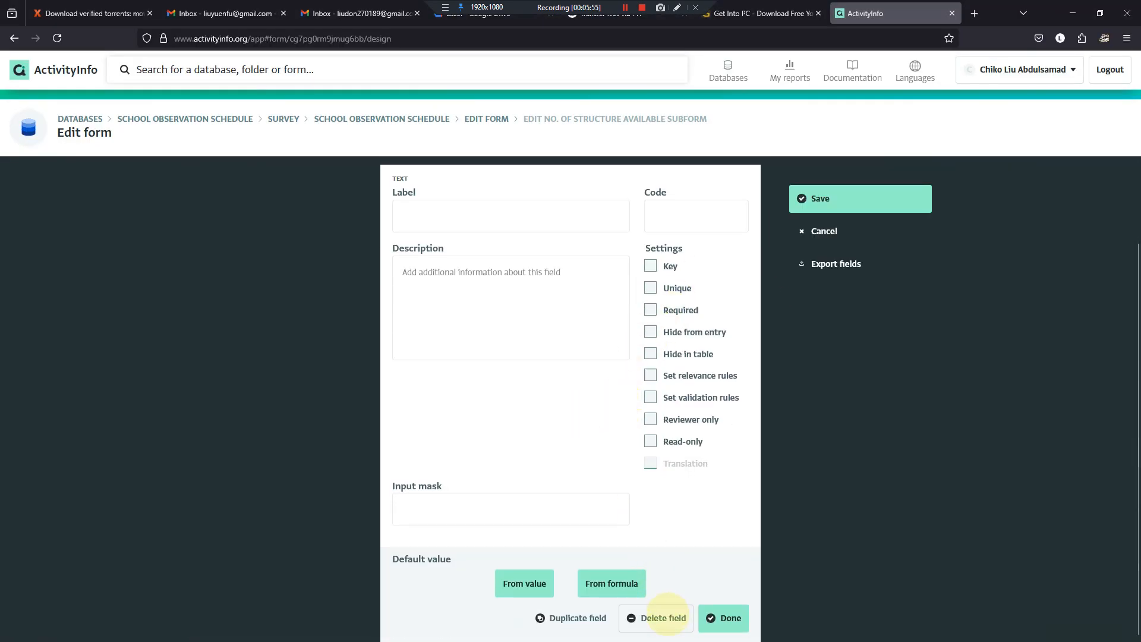
click(663, 618)
click(556, 349)
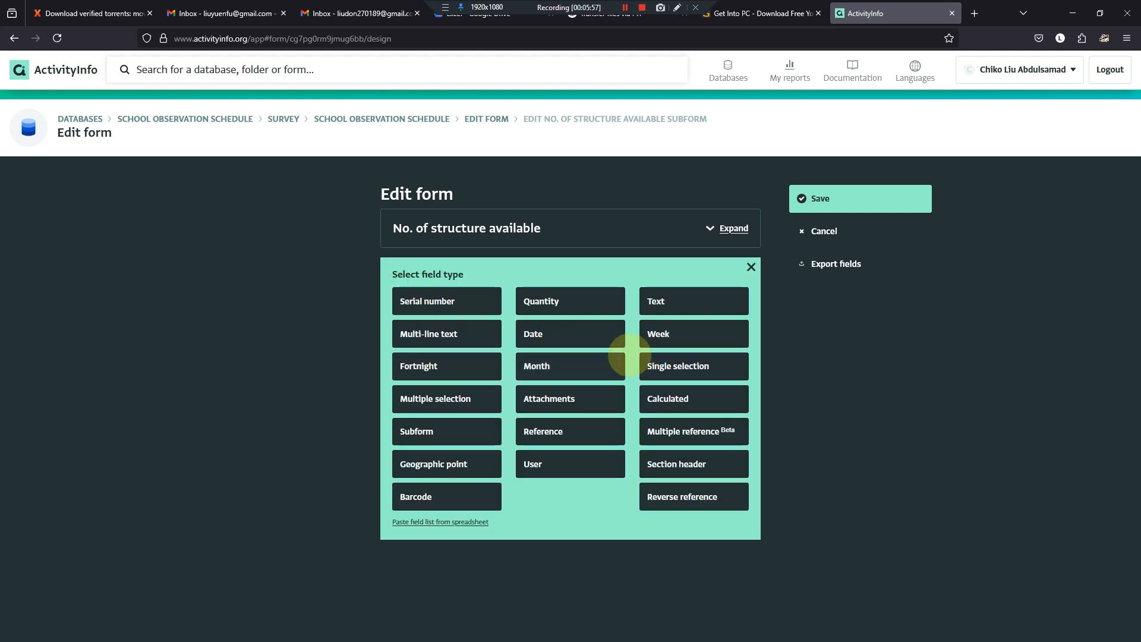
click(572, 300)
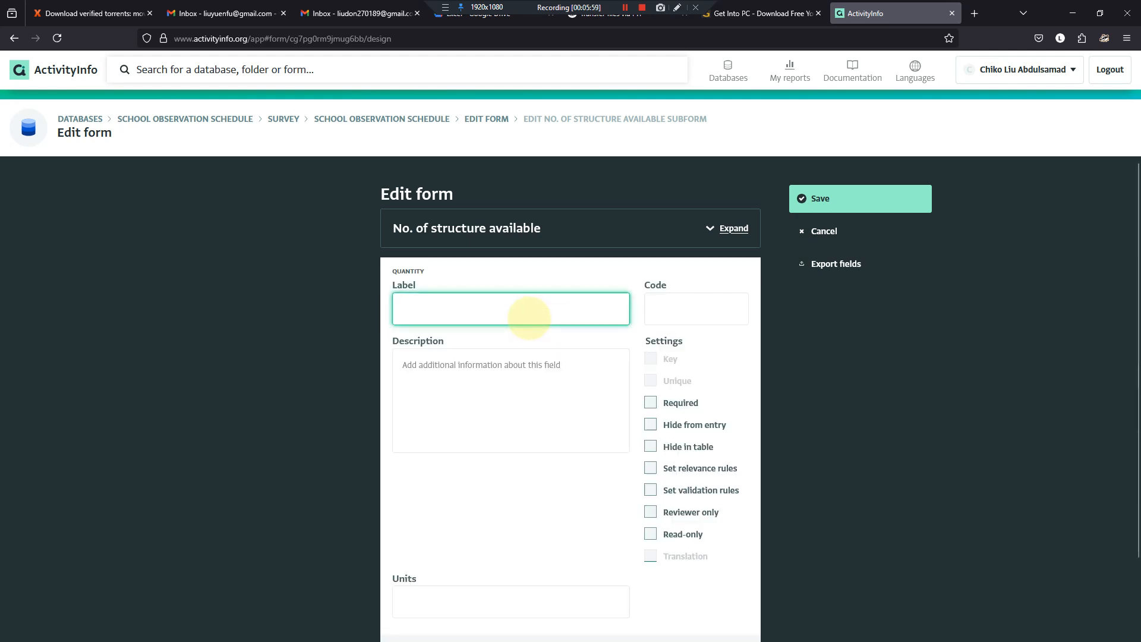
key(ctrl+shift+Left)
key(ctrl+shift+Left)
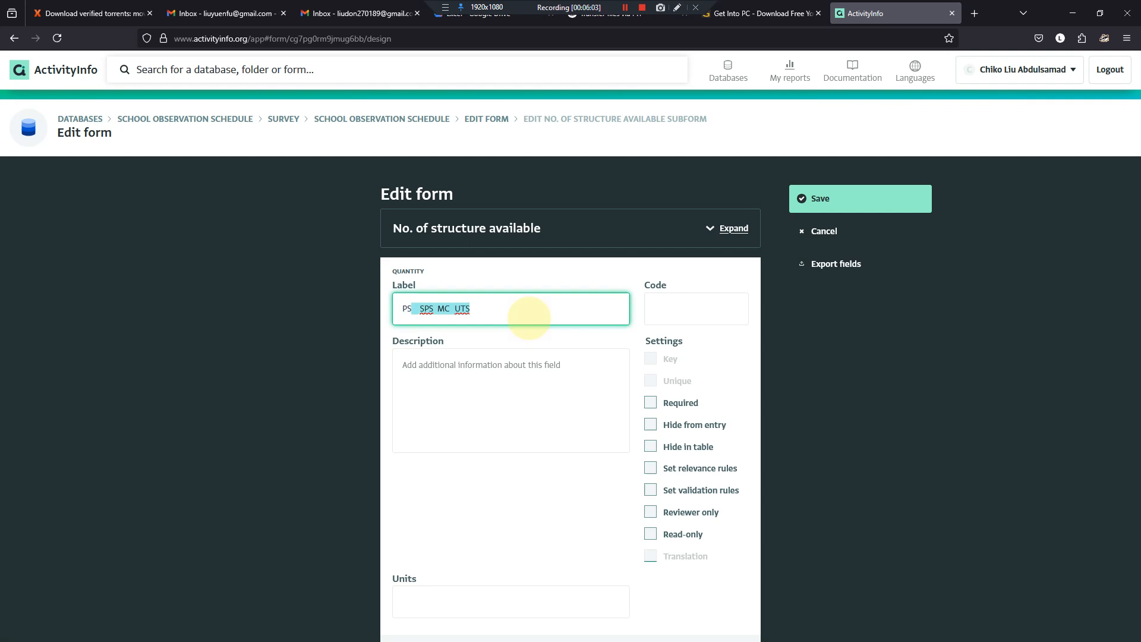
key(BackSpace)
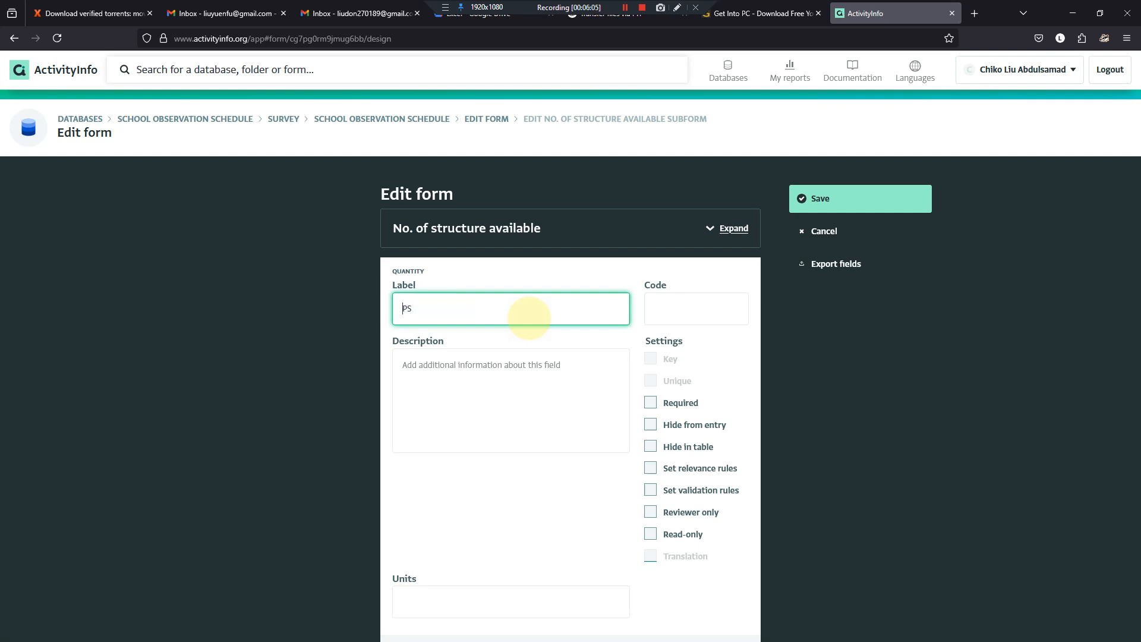
key(Tab)
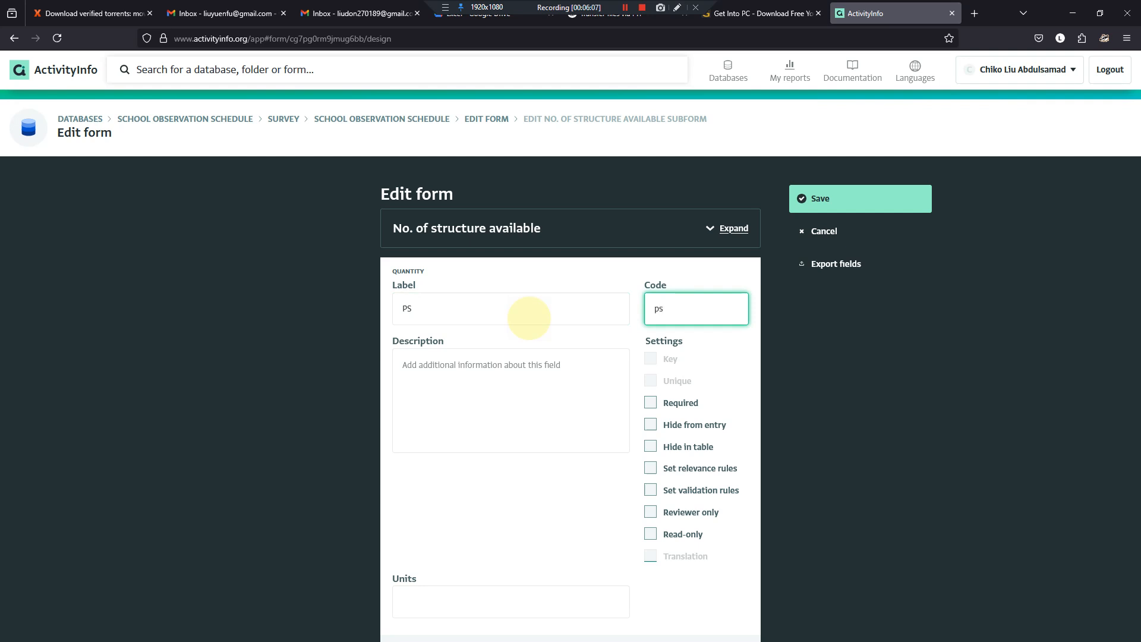
scroll(651, 403, down, 2)
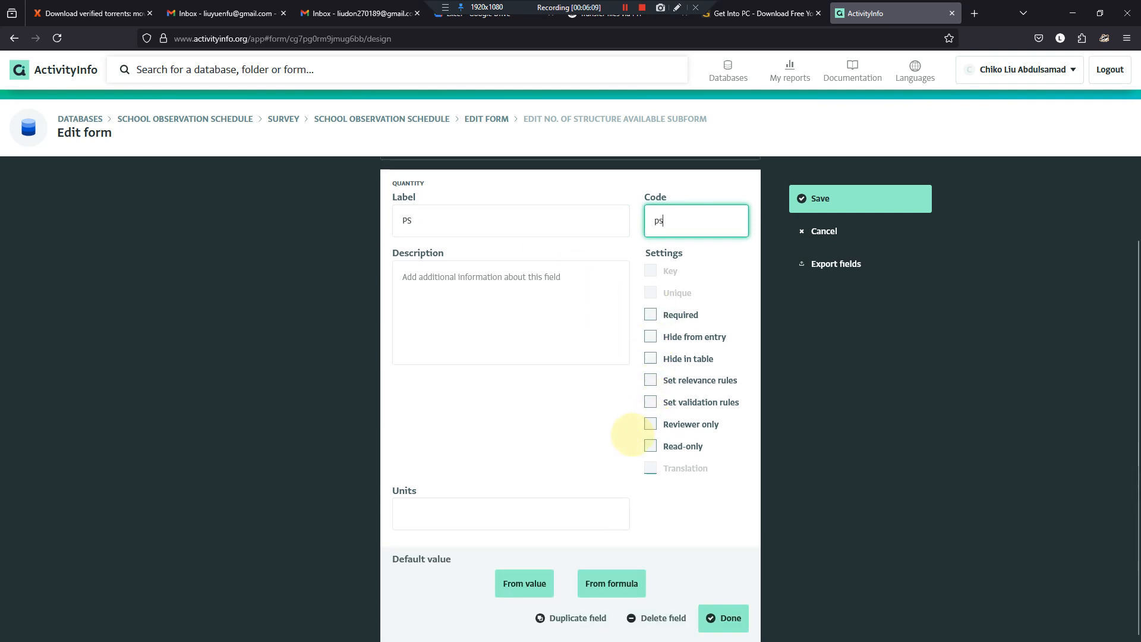
click(423, 522)
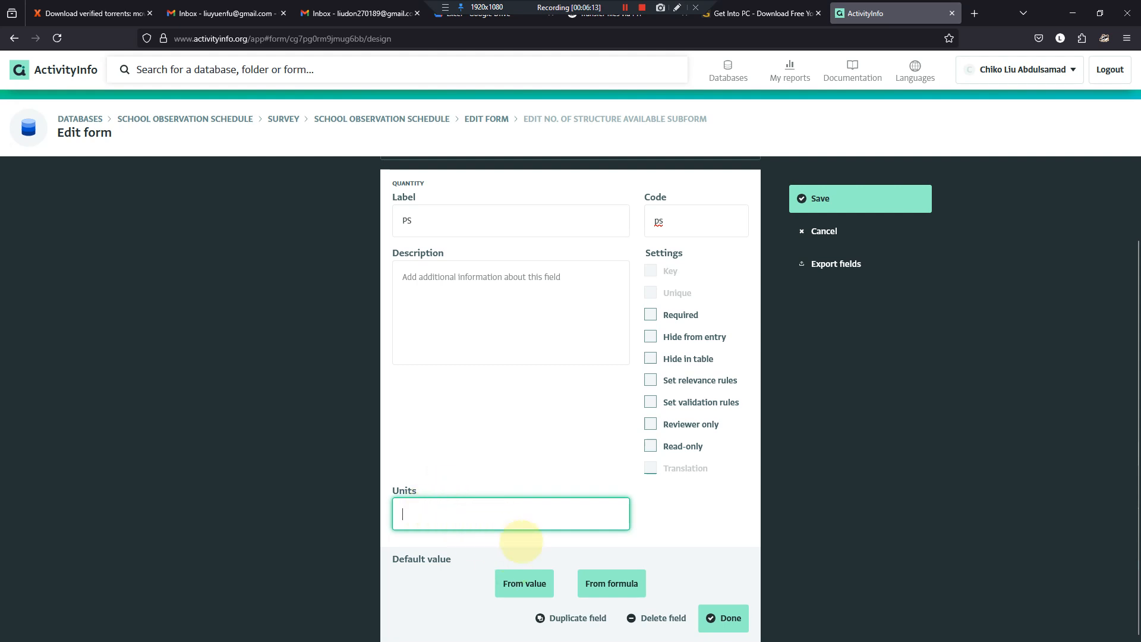
click(724, 618)
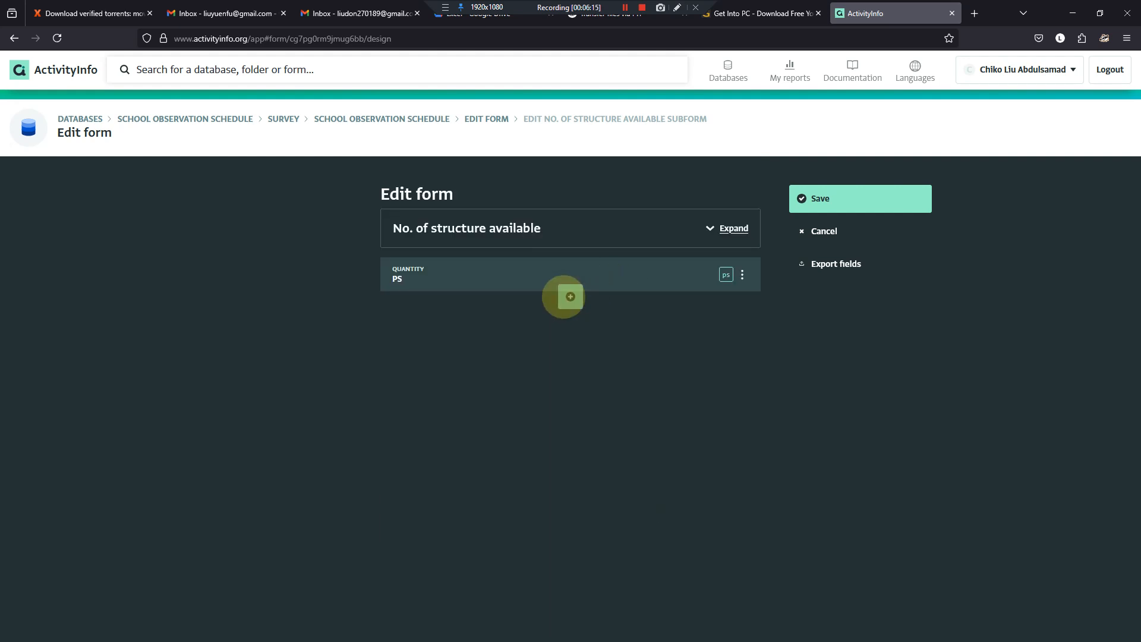
- Add a quantity field labelled SPS with the code sps below the PS field
click(570, 297)
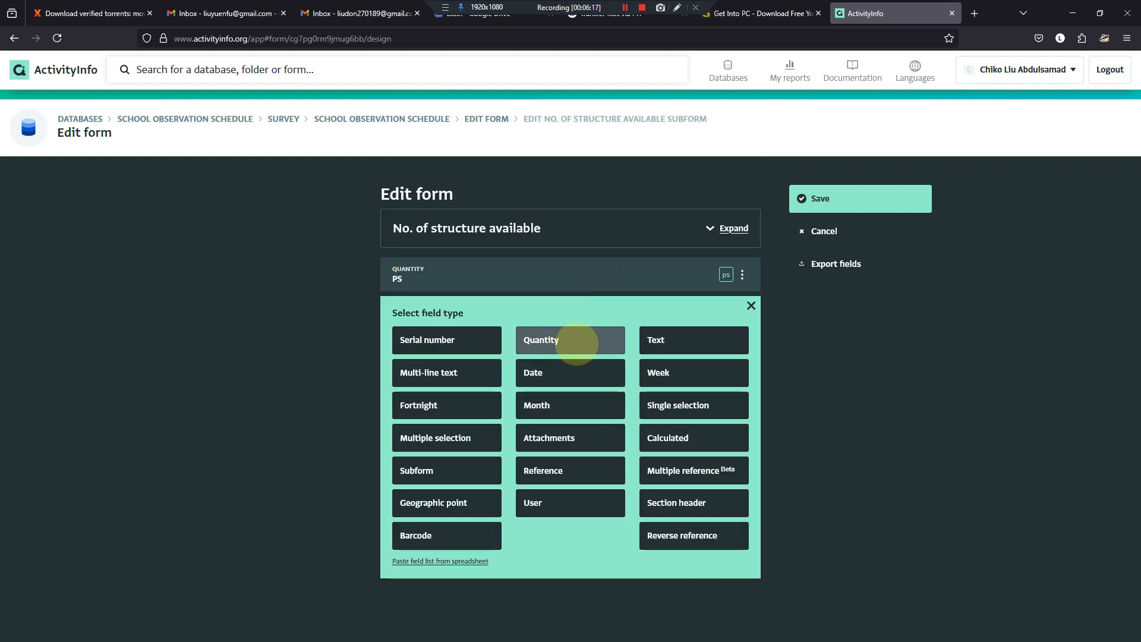
click(575, 343)
click(454, 333)
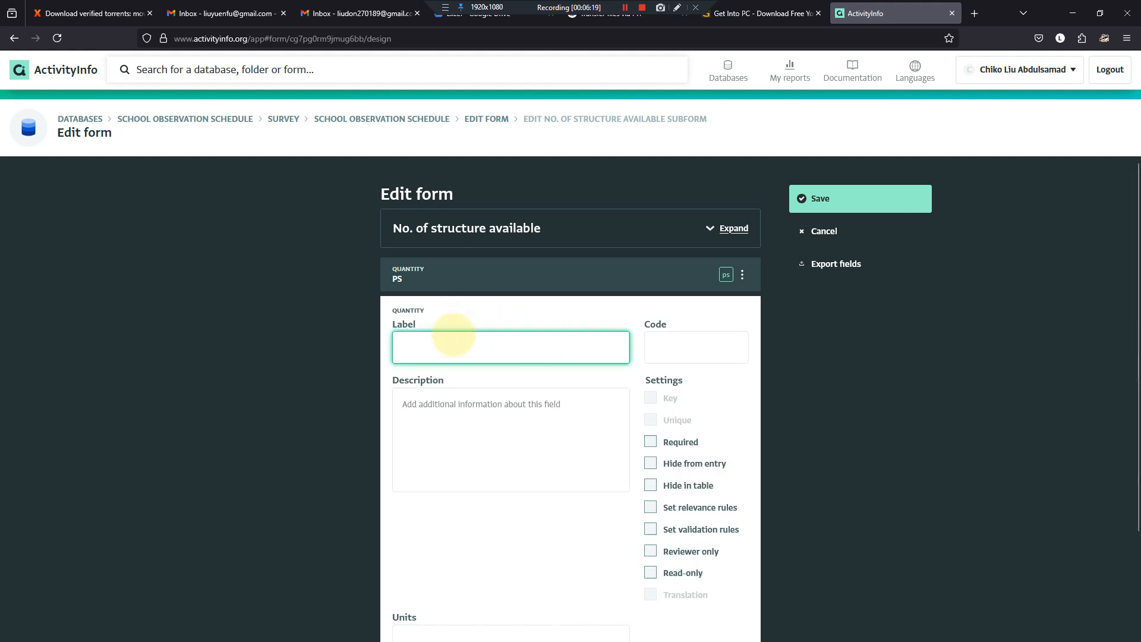
key(ctrl+shift+Left)
key(ctrl+shift+Left)
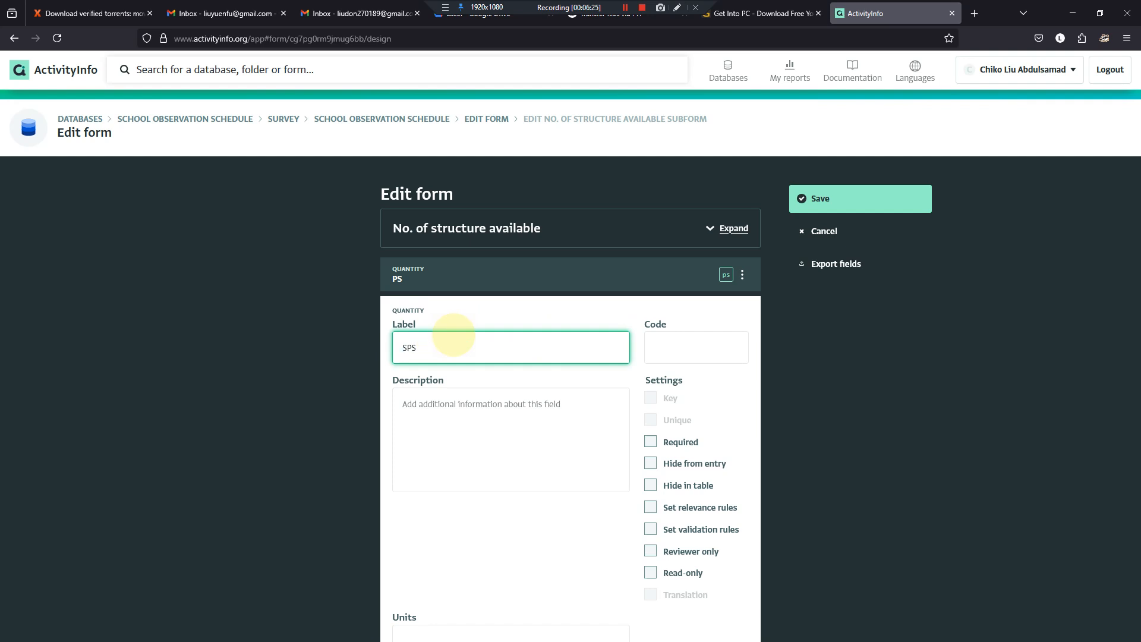
click(661, 349)
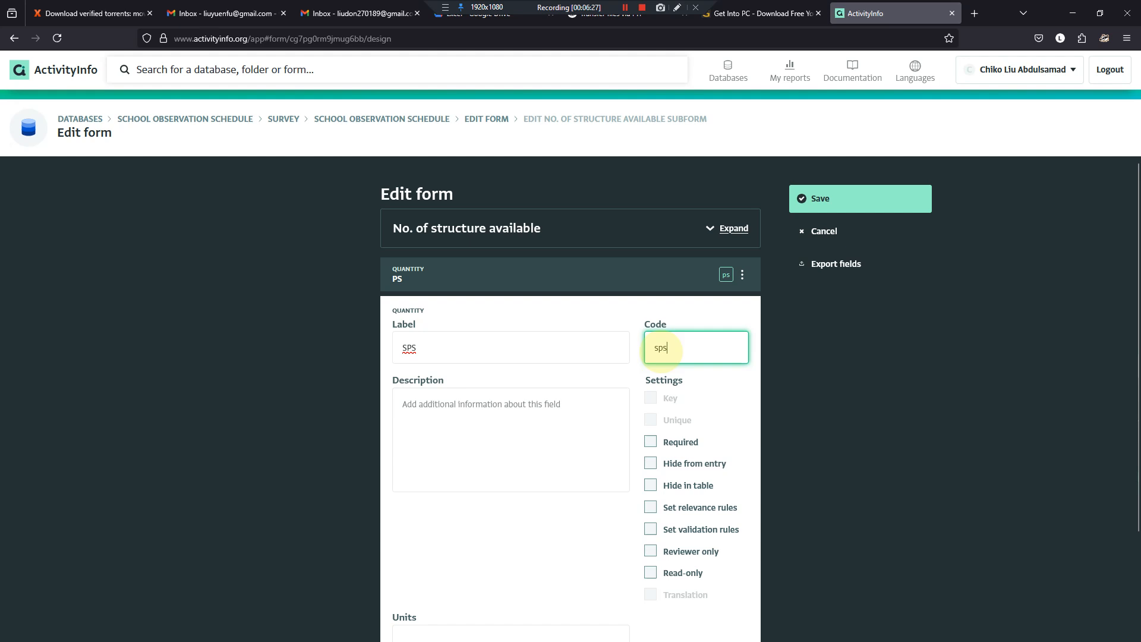
scroll(581, 366, down, 2)
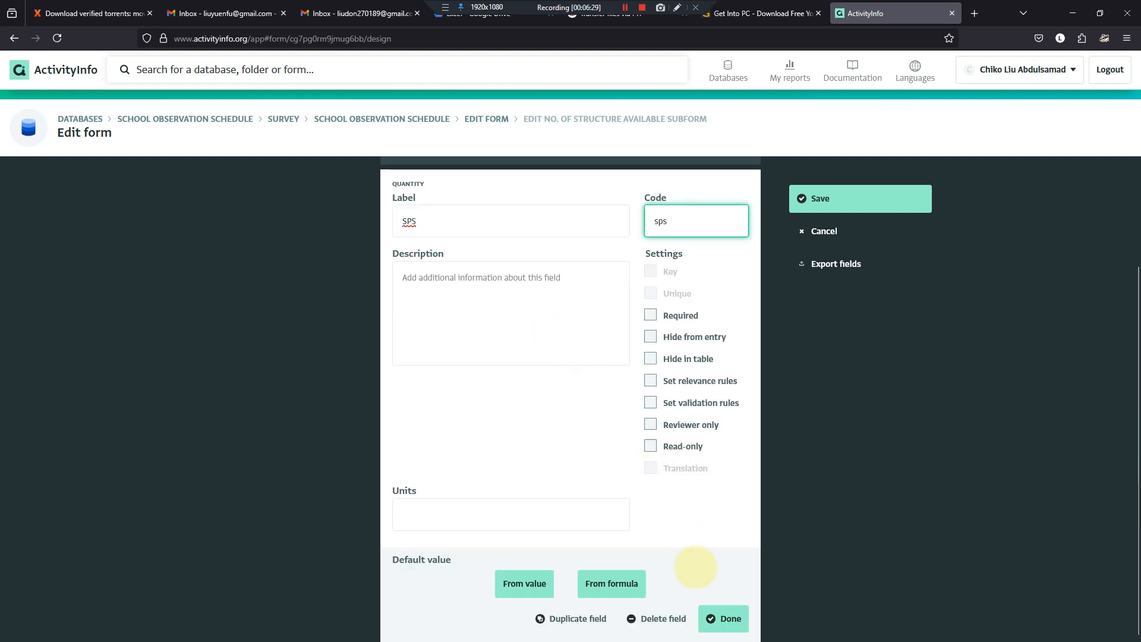
click(715, 619)
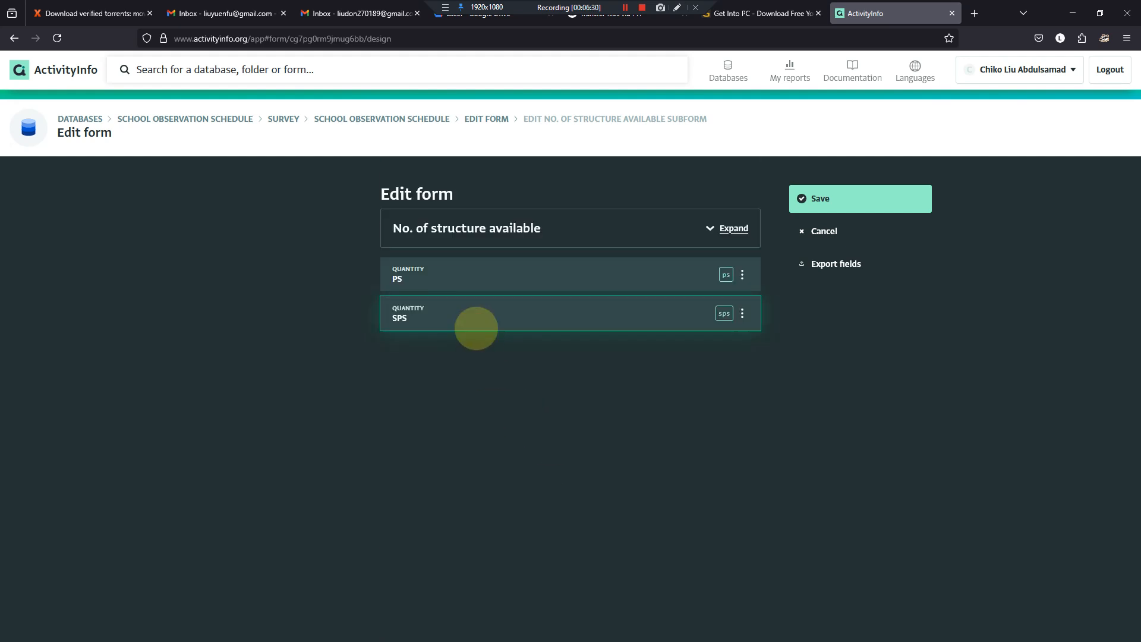
- Add a quantity field labelled MC with the code mc below the SPS field
click(568, 339)
click(542, 379)
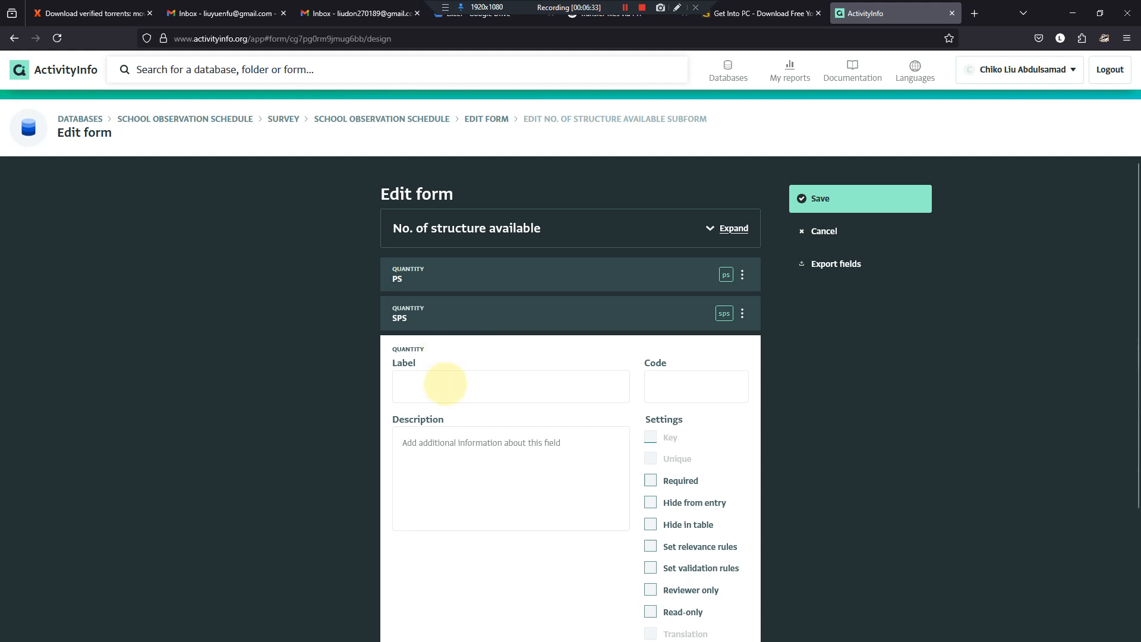
click(446, 383)
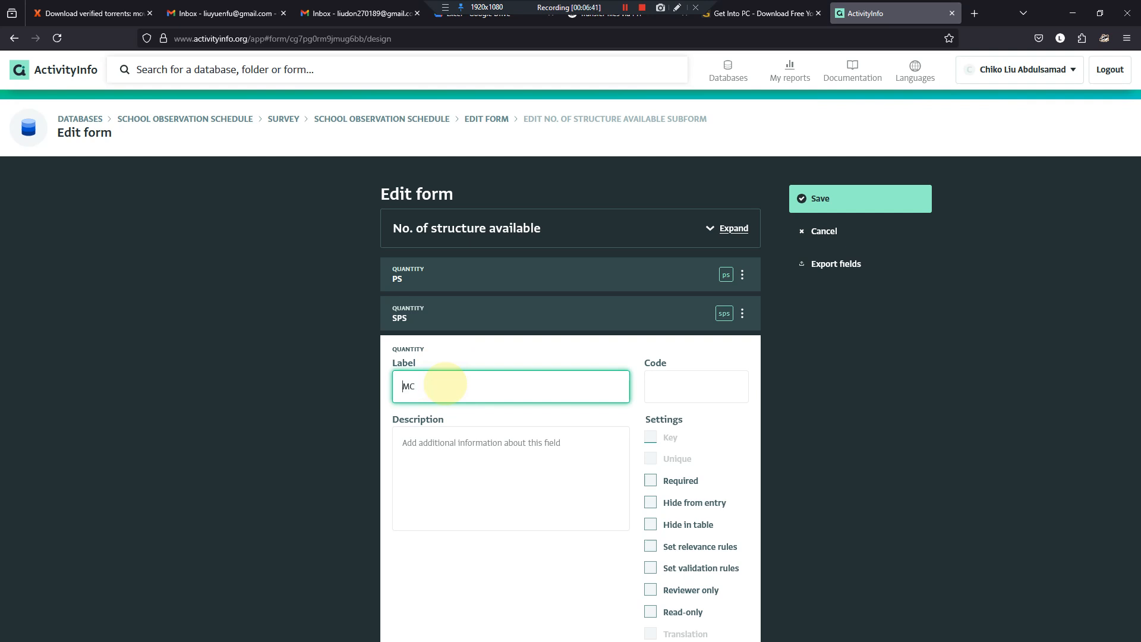
click(727, 391)
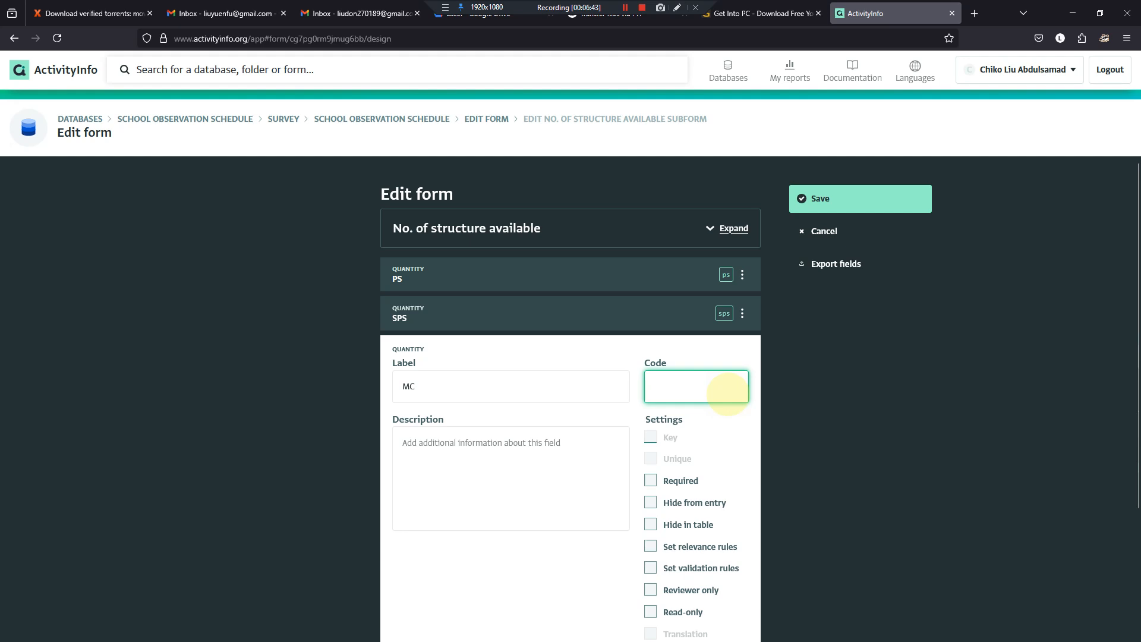
scroll(684, 351, down, 3)
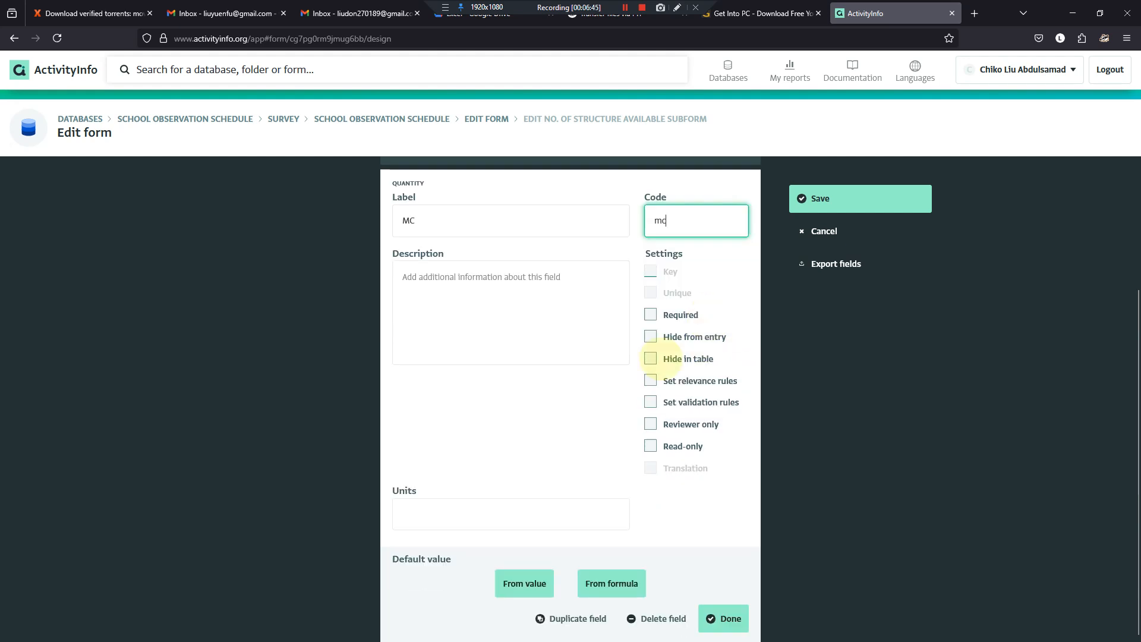
click(720, 618)
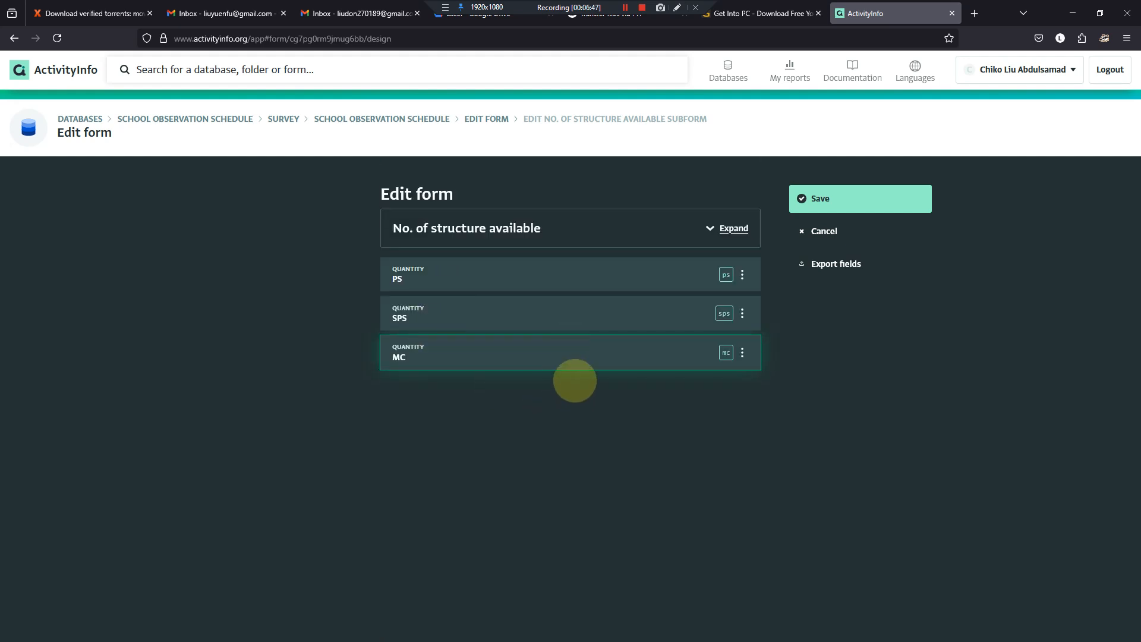
- Add a quantity field labelled UTS with the code uts below the MC field and save the No. of structure available subform
click(570, 375)
click(537, 416)
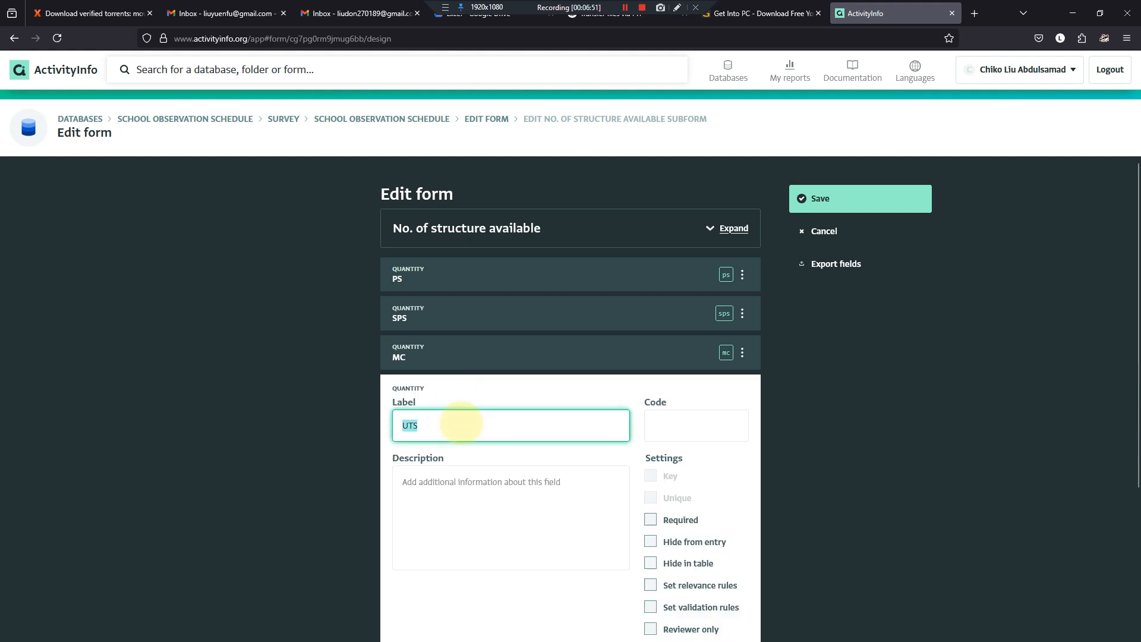
key(Tab)
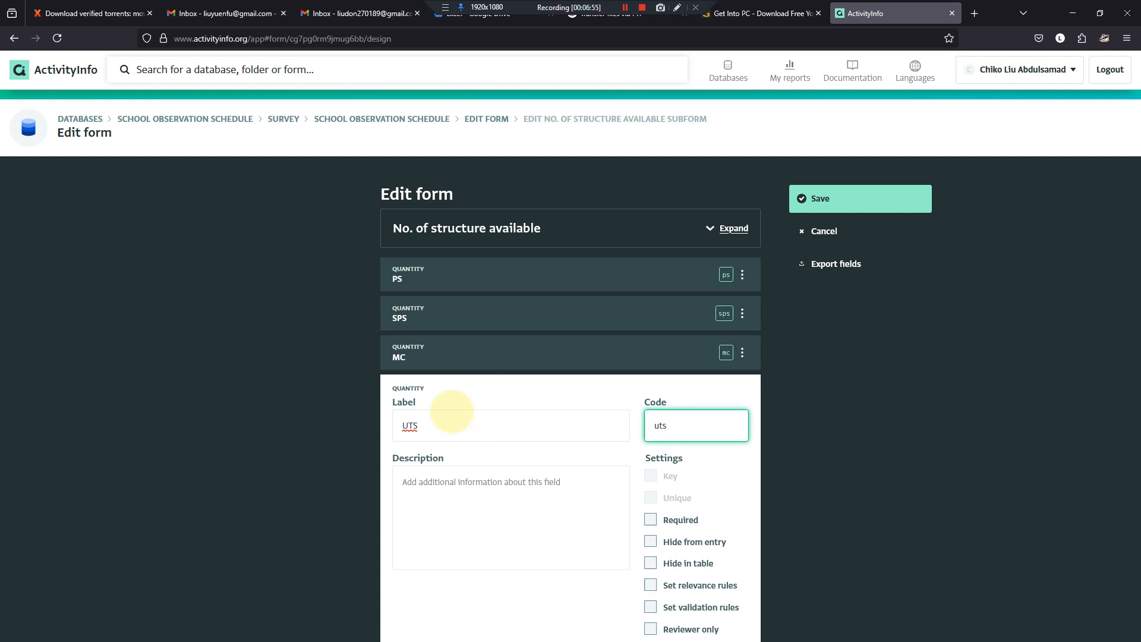
scroll(451, 411, down, 3)
click(721, 617)
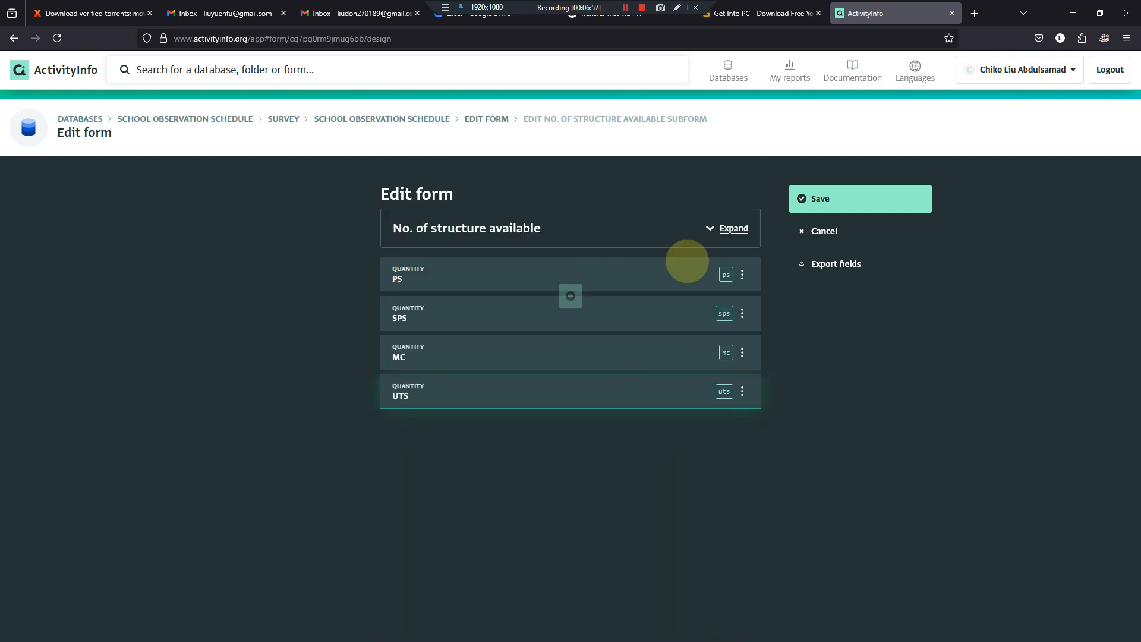
click(808, 200)
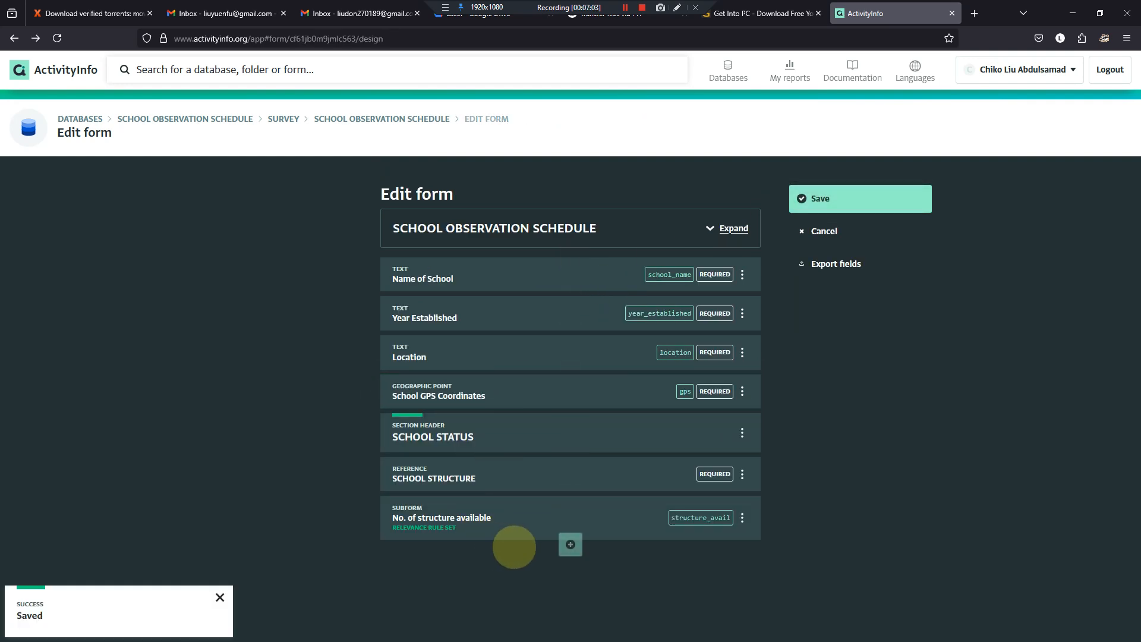
- Add a blank subform field below No. of structure available, and copy row labels b to d of the Word questionnaire's SCHOOL STRUCTURE table
click(571, 545)
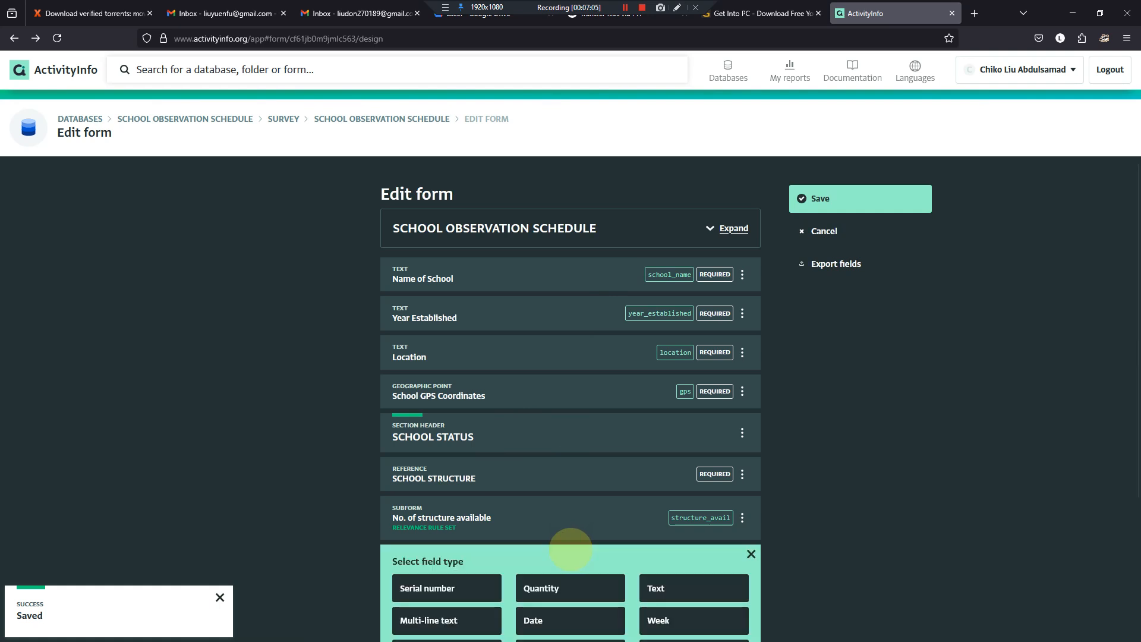
click(431, 533)
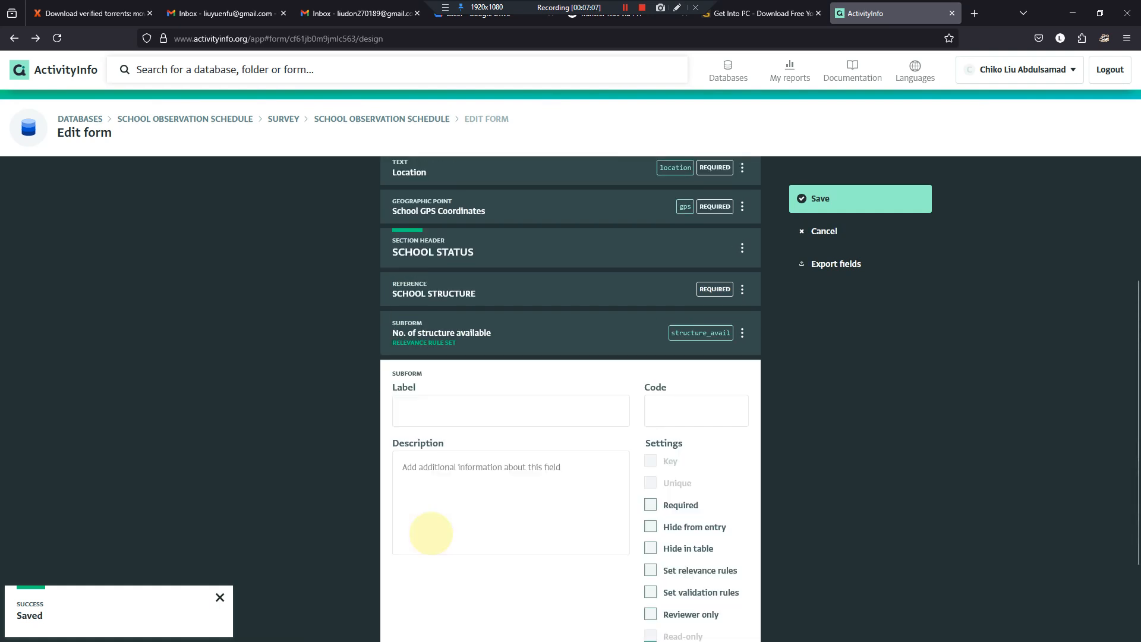
mouse_move(530, 619)
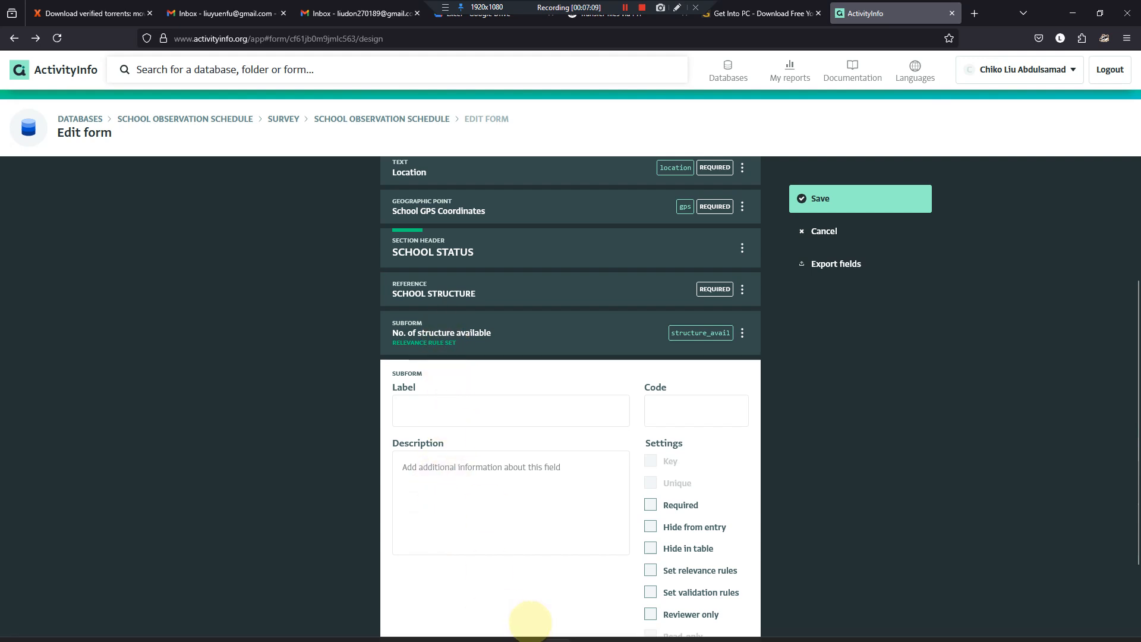
click(740, 627)
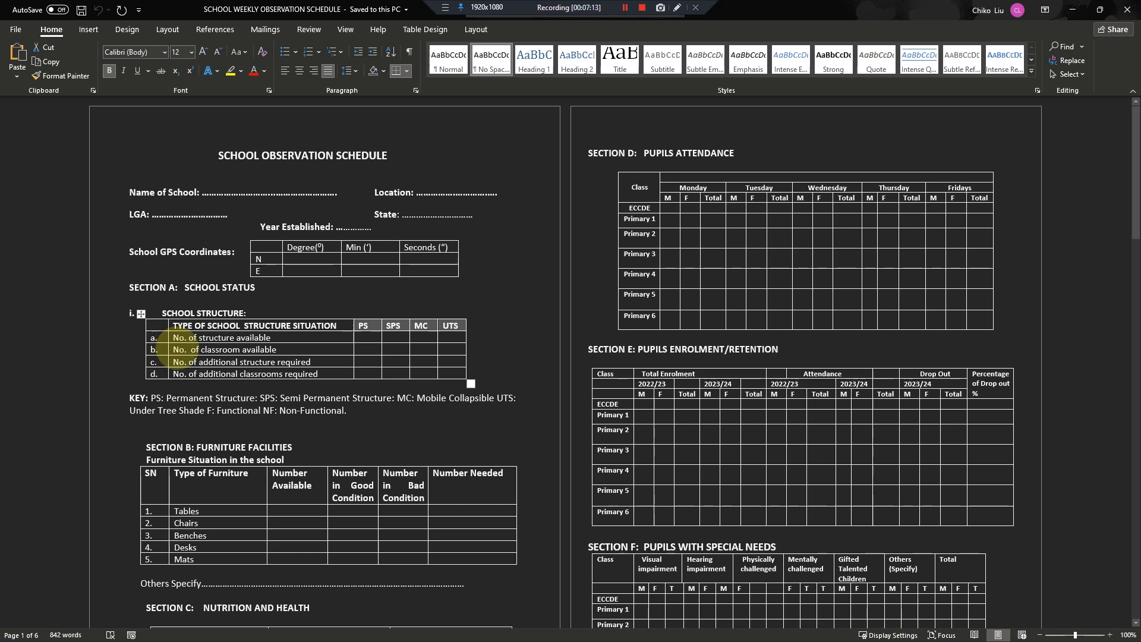
drag(175, 348, 308, 374)
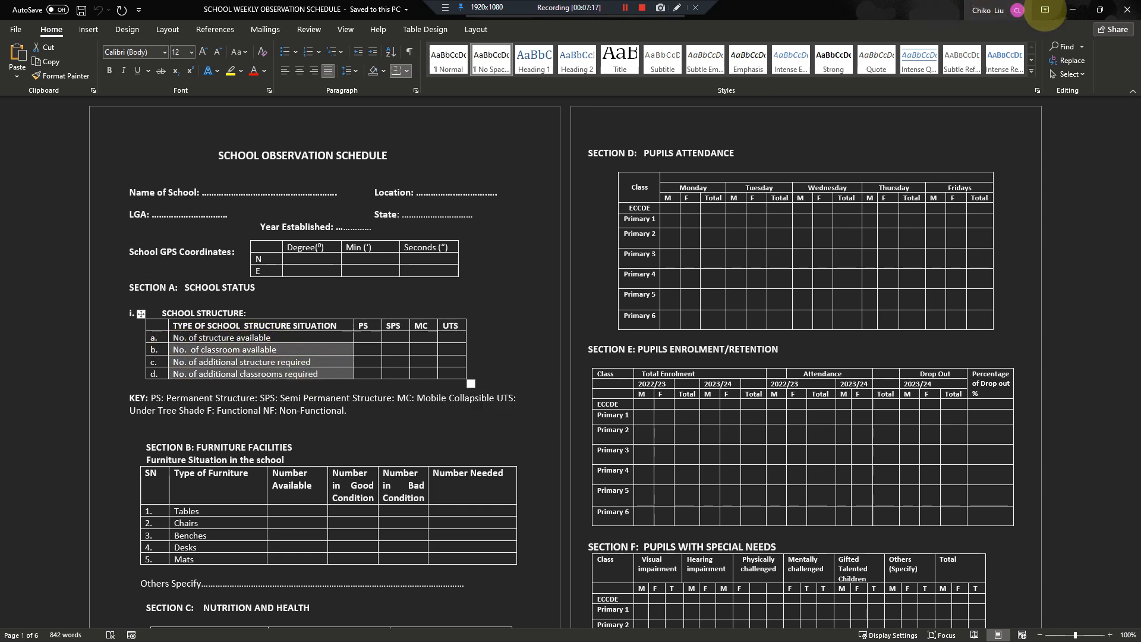
click(1073, 9)
- Paste the copied row labels as the new subform's label and trim the text to No. of classroom available
click(504, 416)
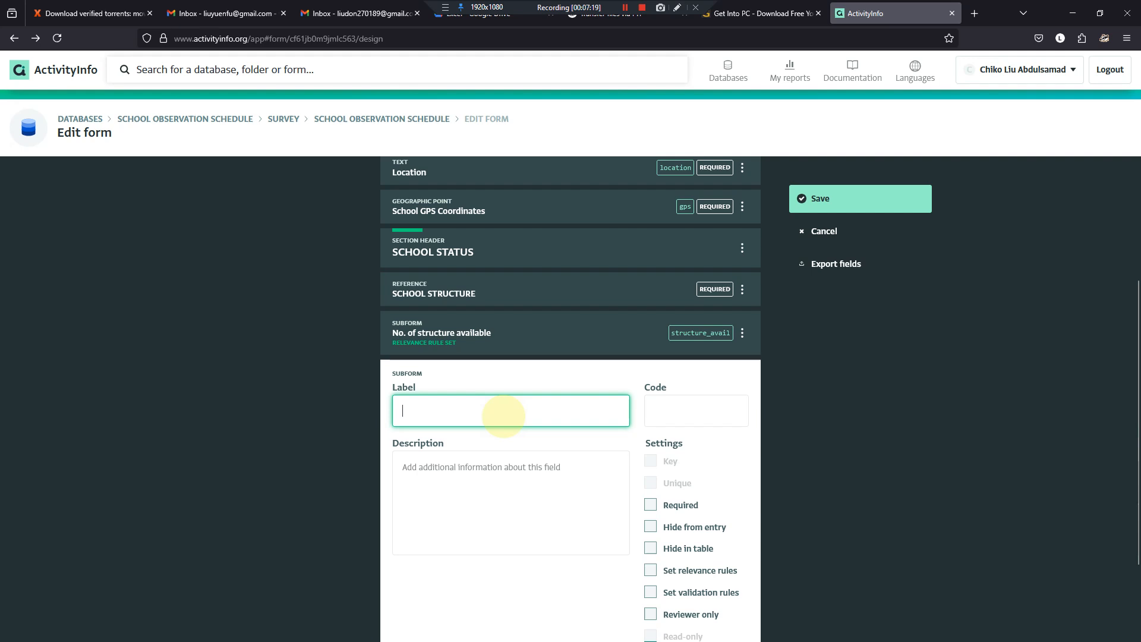
key(ctrl+v)
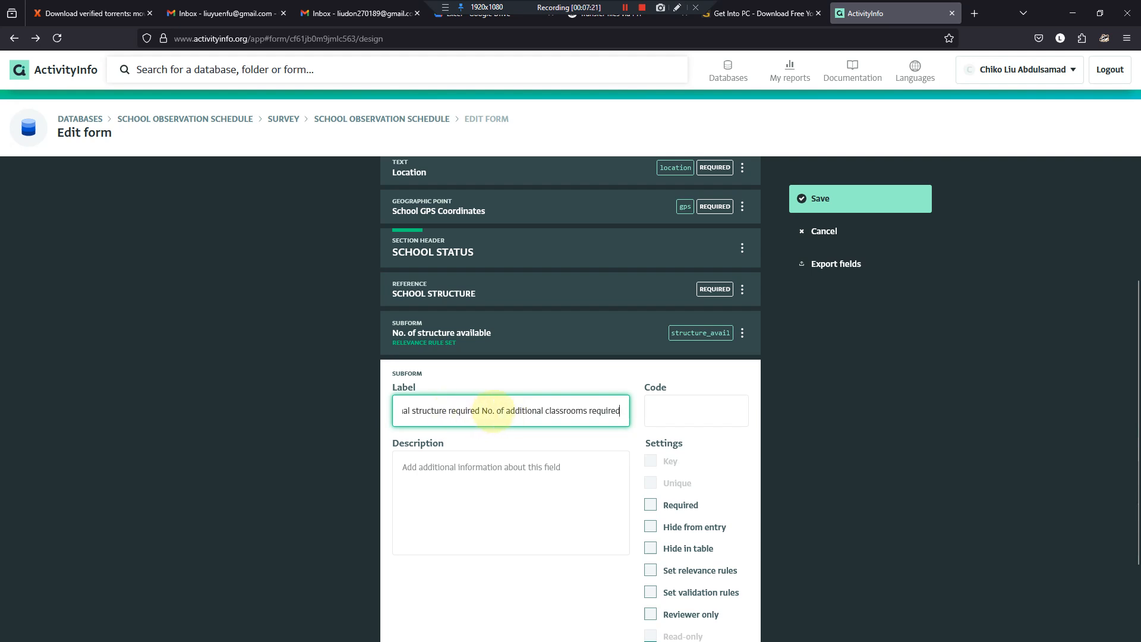
drag(483, 409, 375, 406)
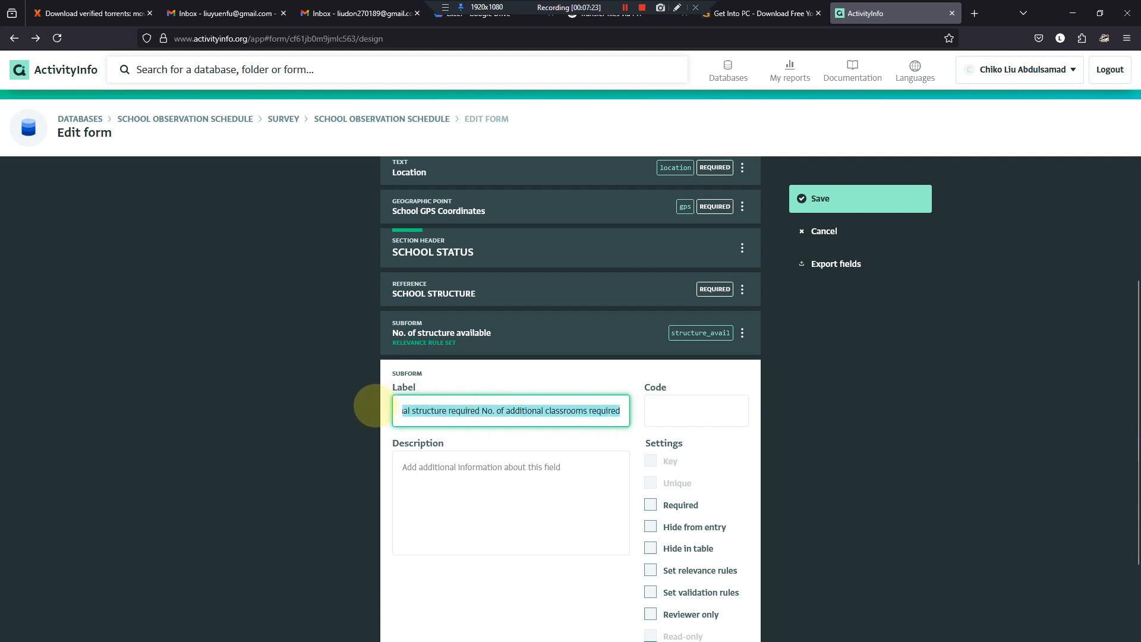
click(359, 426)
click(423, 418)
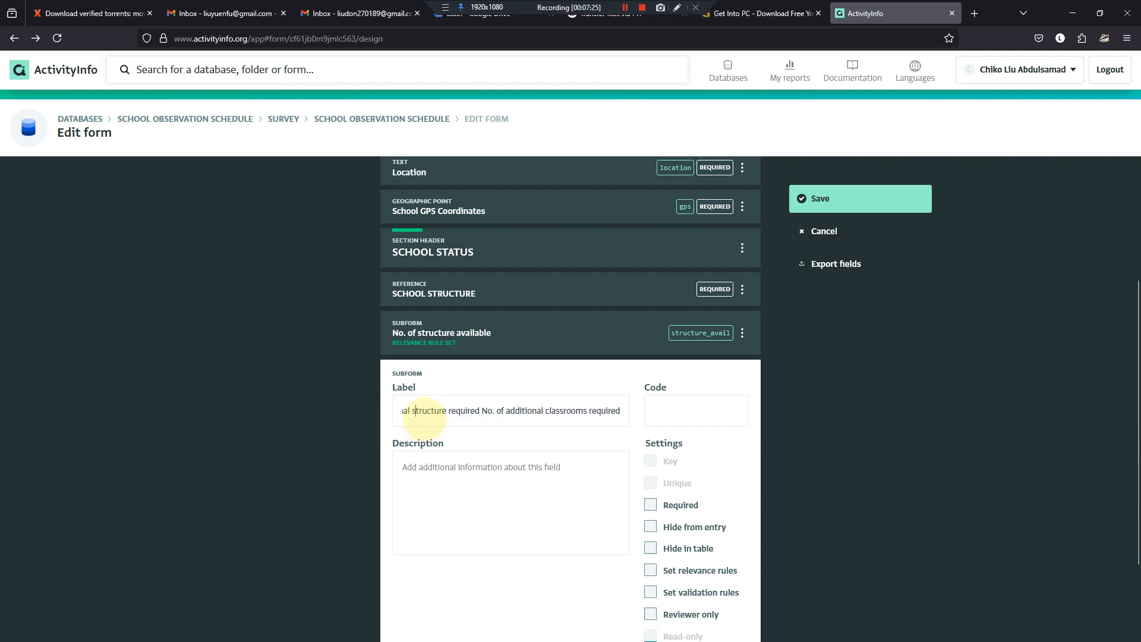
key(ctrl+Left)
key(ctrl+Left)
key(ctrl+Left)
key(ctrl+Left)
key(ctrl+Left)
key(ctrl+Left)
key(ctrl+Left)
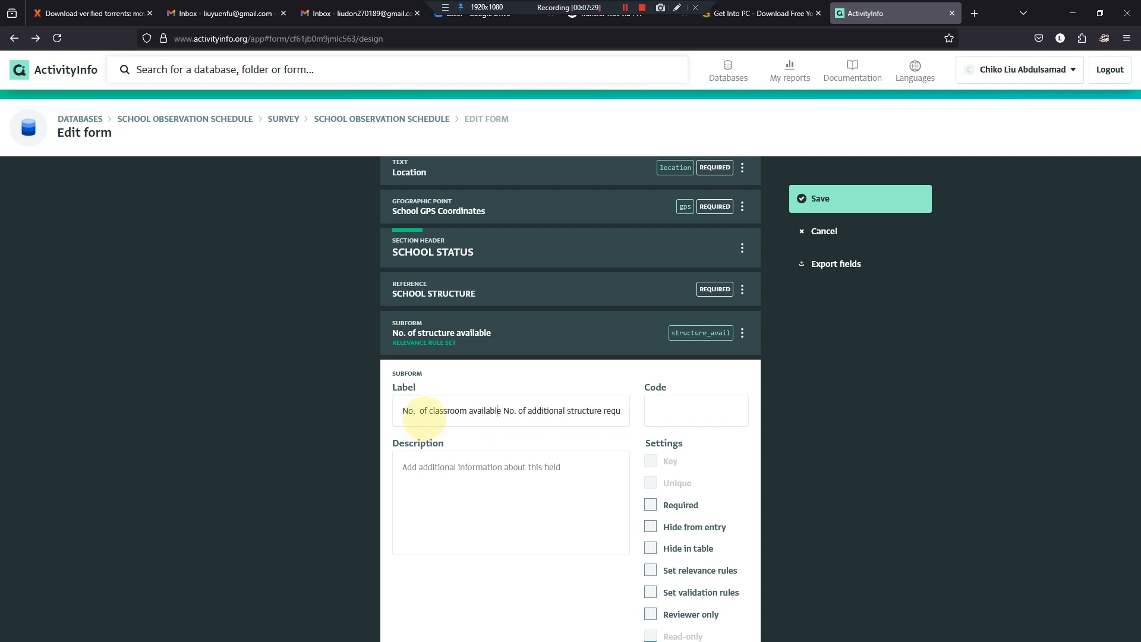
key(shift+End)
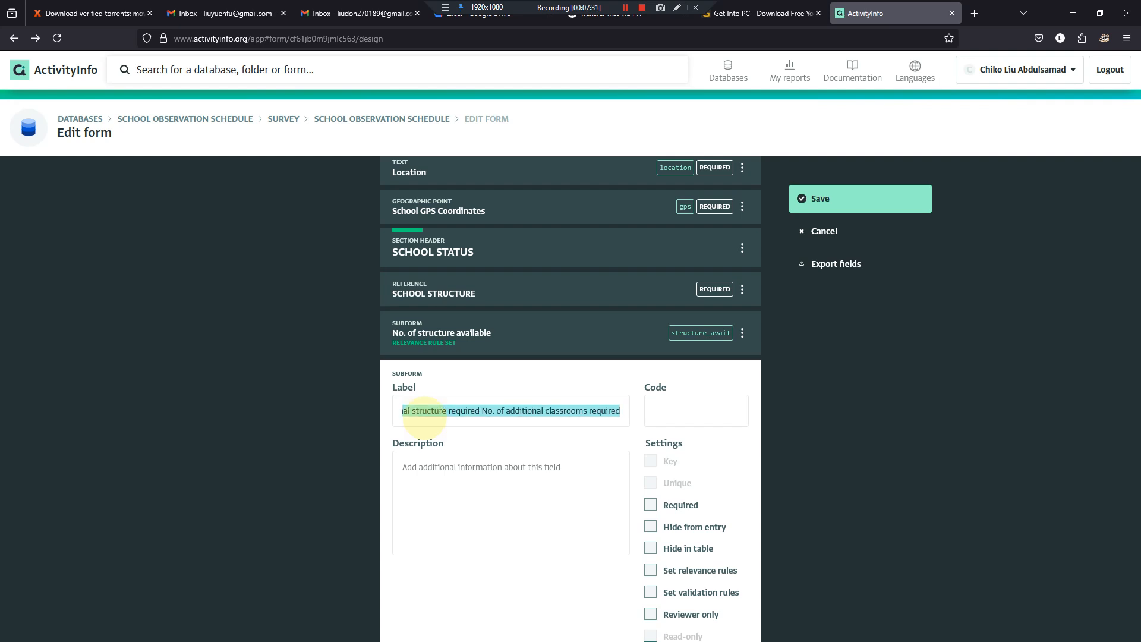
key(BackSpace)
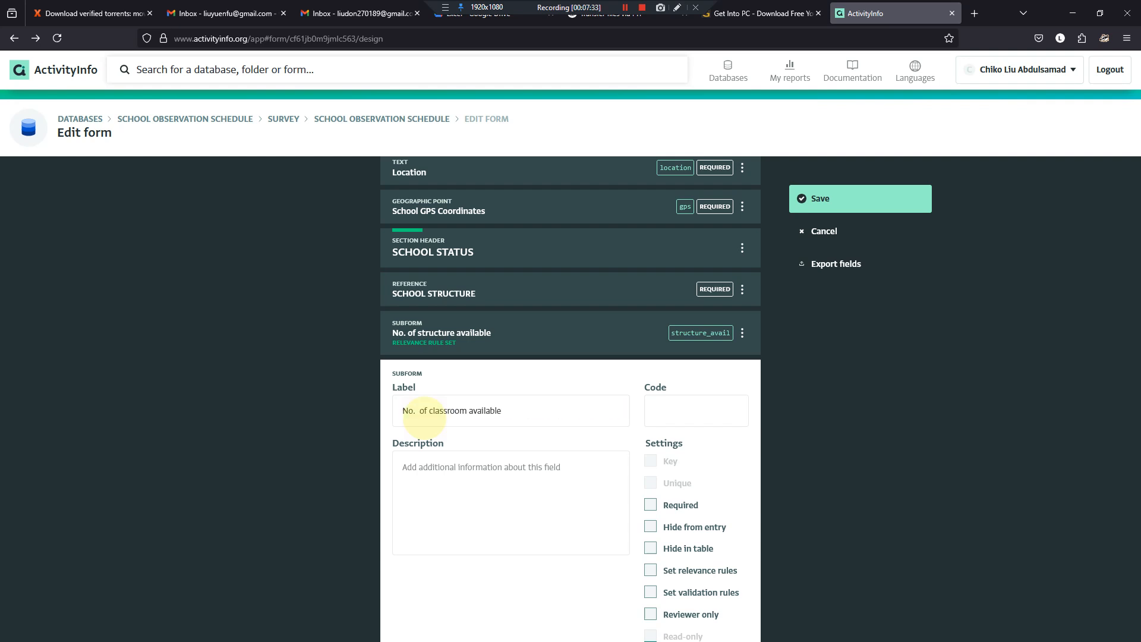
- Set the new subform's code to classroom_avail and finish editing the field
click(675, 416)
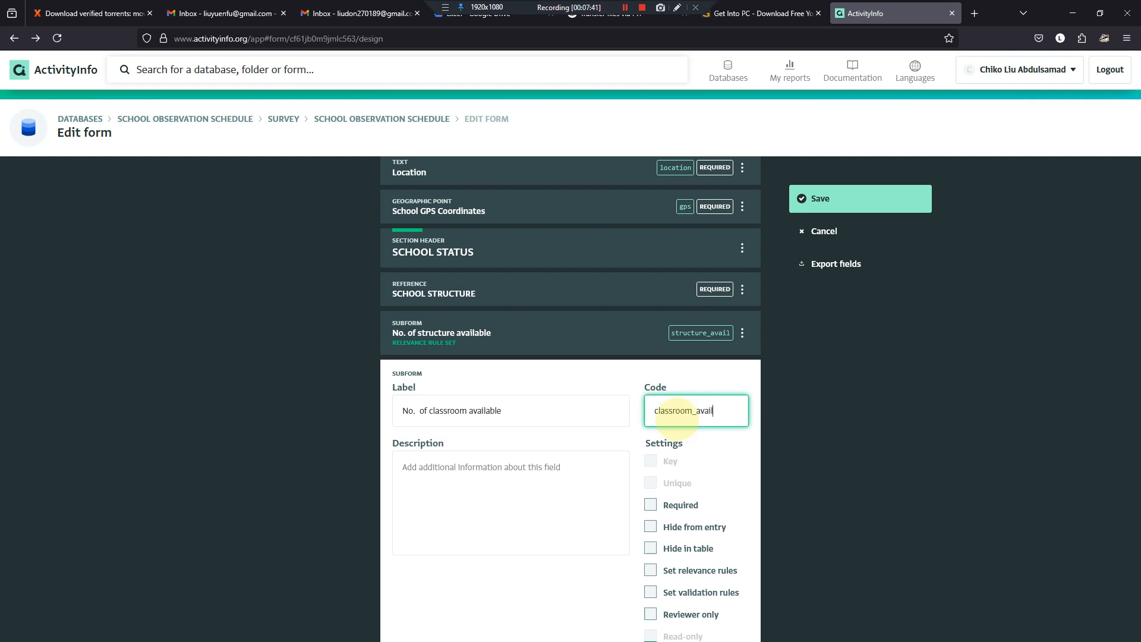
scroll(676, 416, down, 2)
click(719, 618)
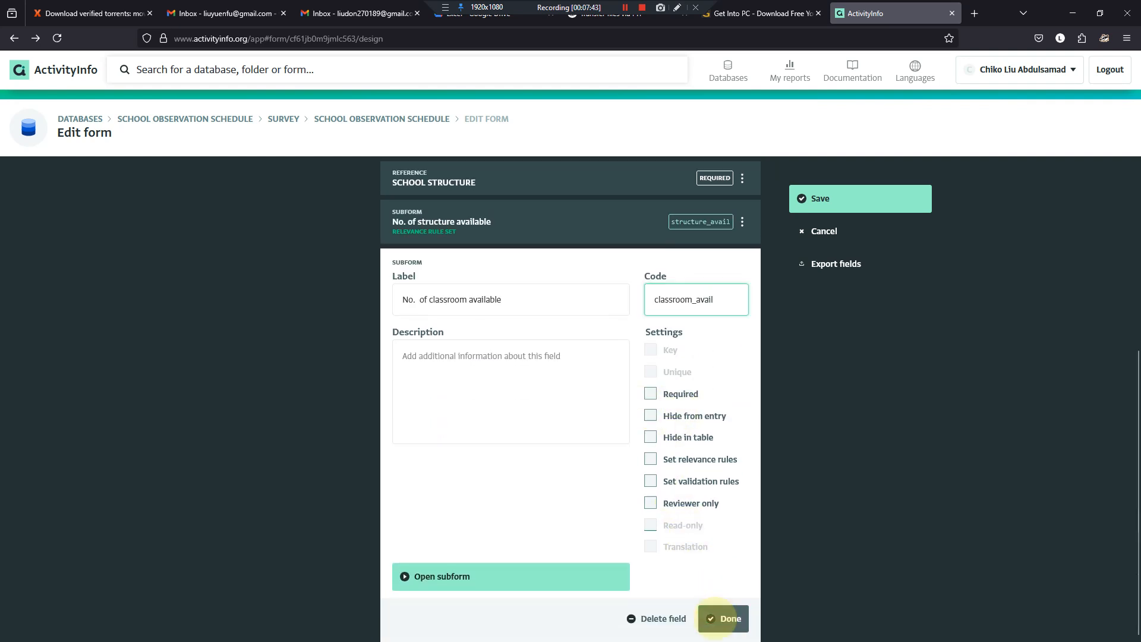
click(571, 579)
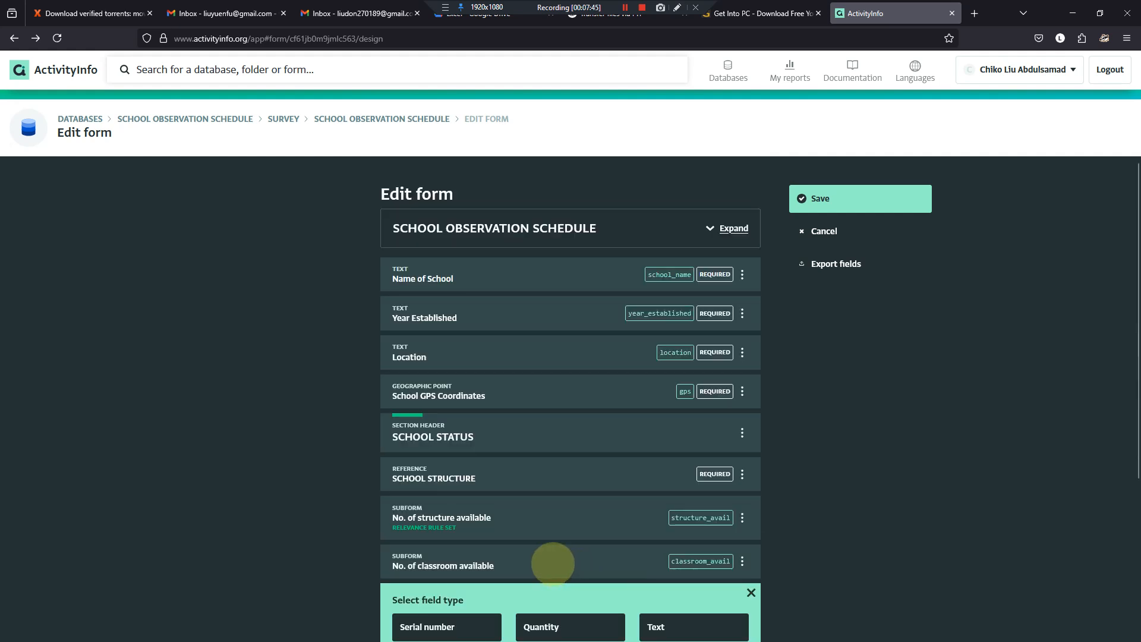
click(751, 592)
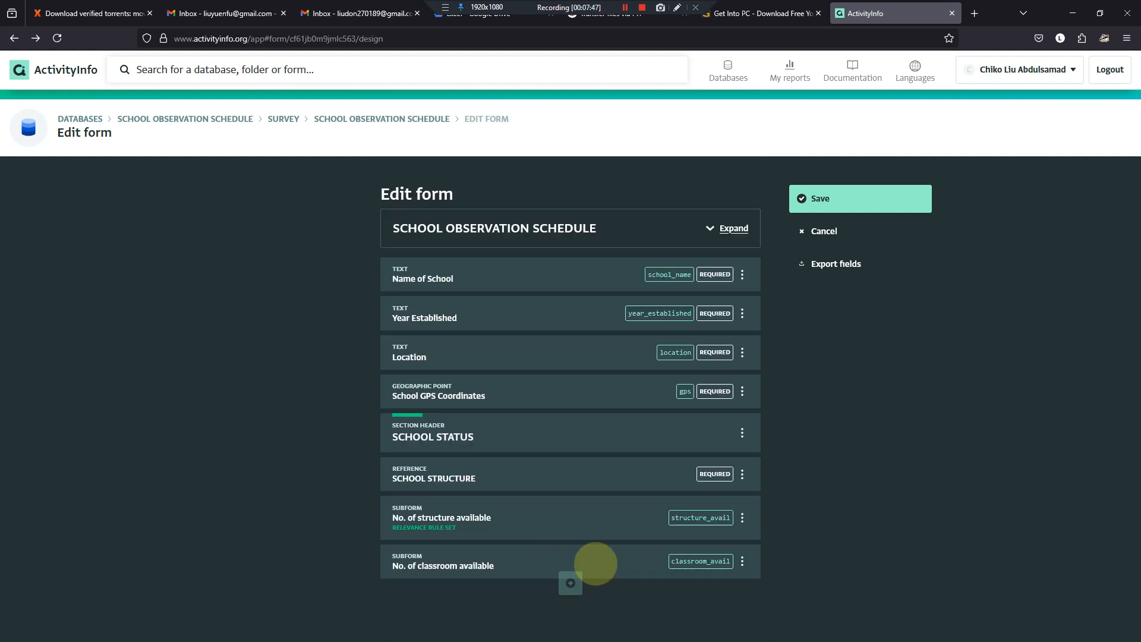
click(558, 492)
click(546, 588)
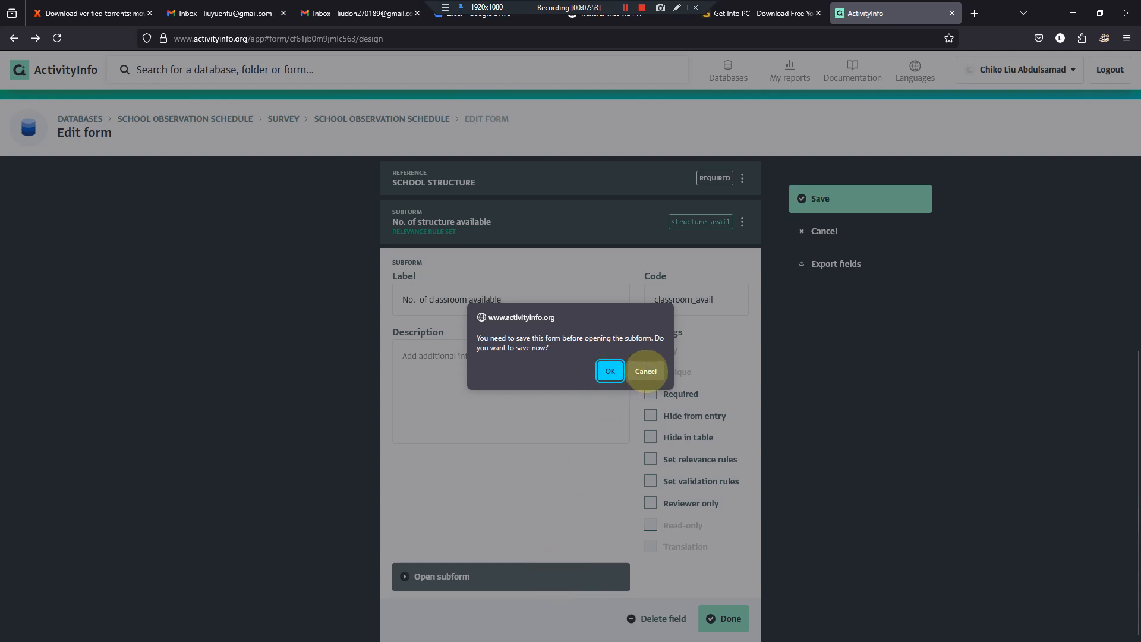
click(645, 371)
click(720, 616)
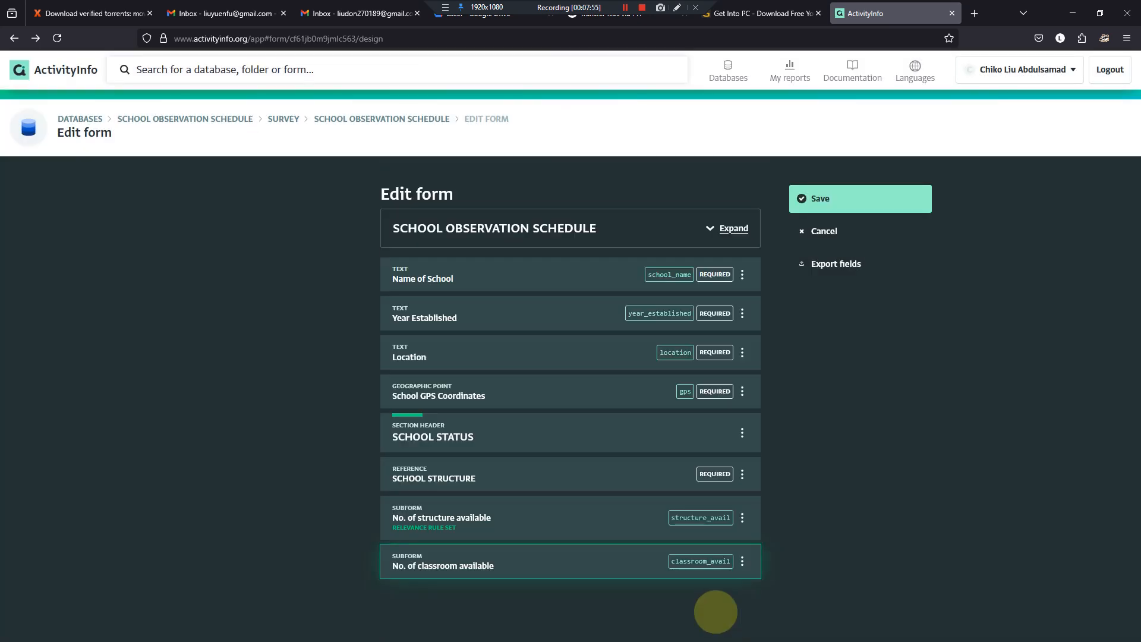
- Save the SCHOOL OBSERVATION SCHEDULE form, reopen its design and open the No. of classroom available subform
click(619, 565)
click(841, 197)
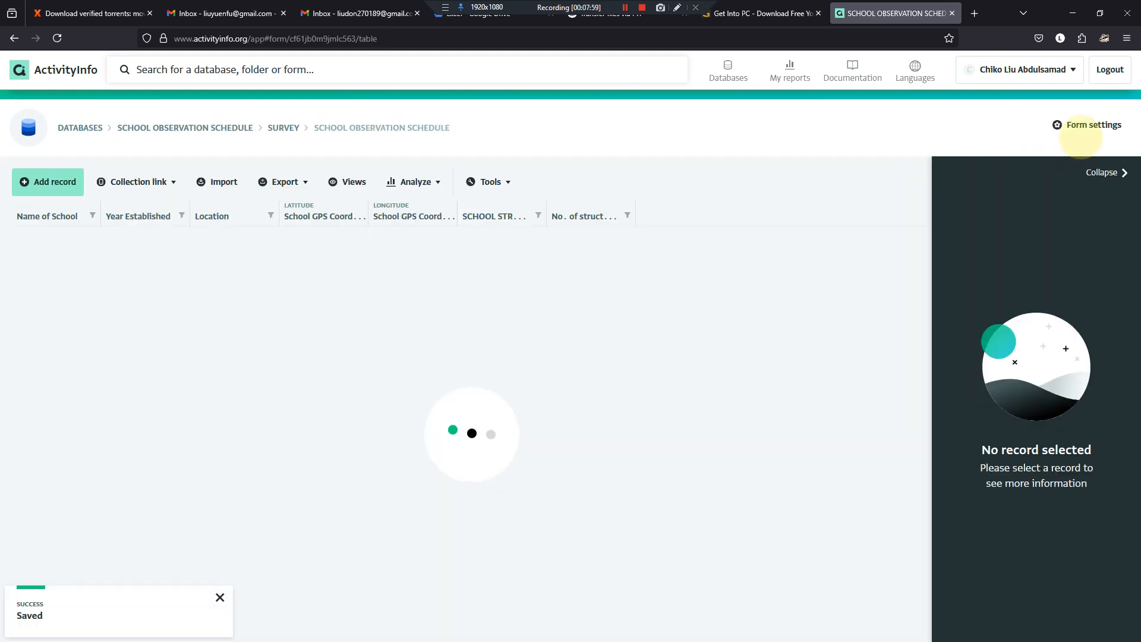
click(1089, 124)
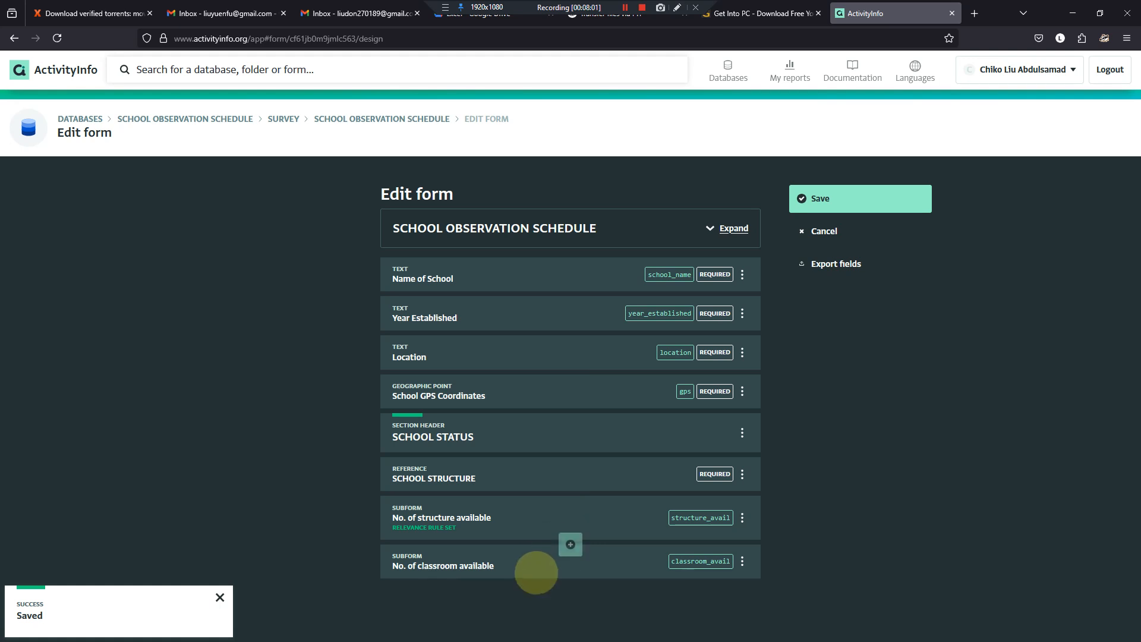
click(535, 566)
click(518, 583)
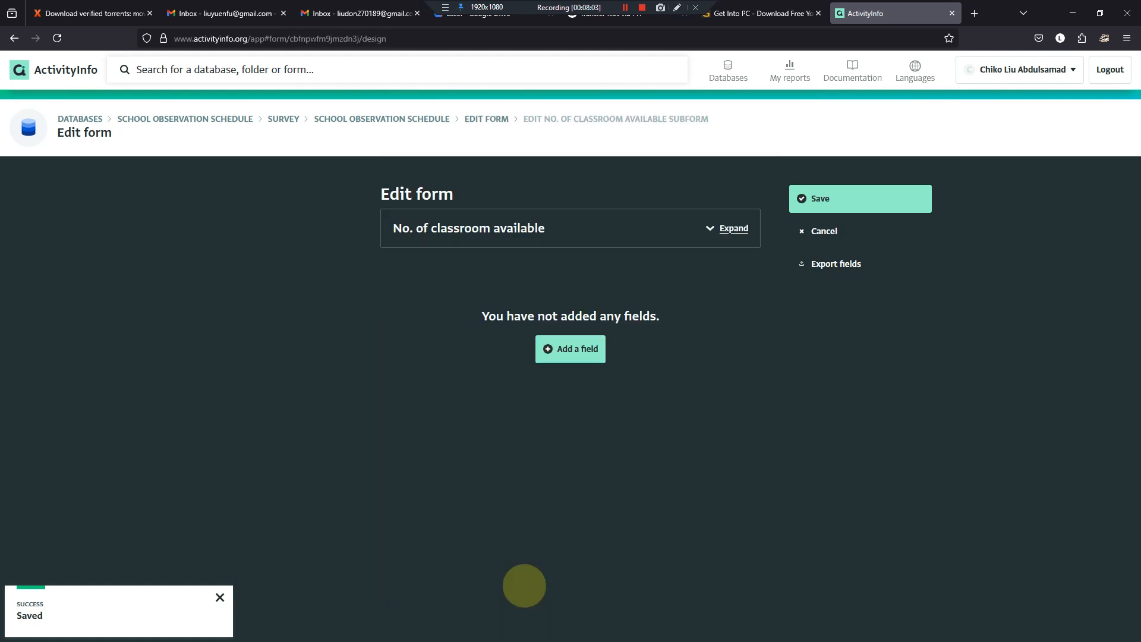
- Add a quantity field labelled PS with the code ps to the No. of classroom available subform
click(588, 355)
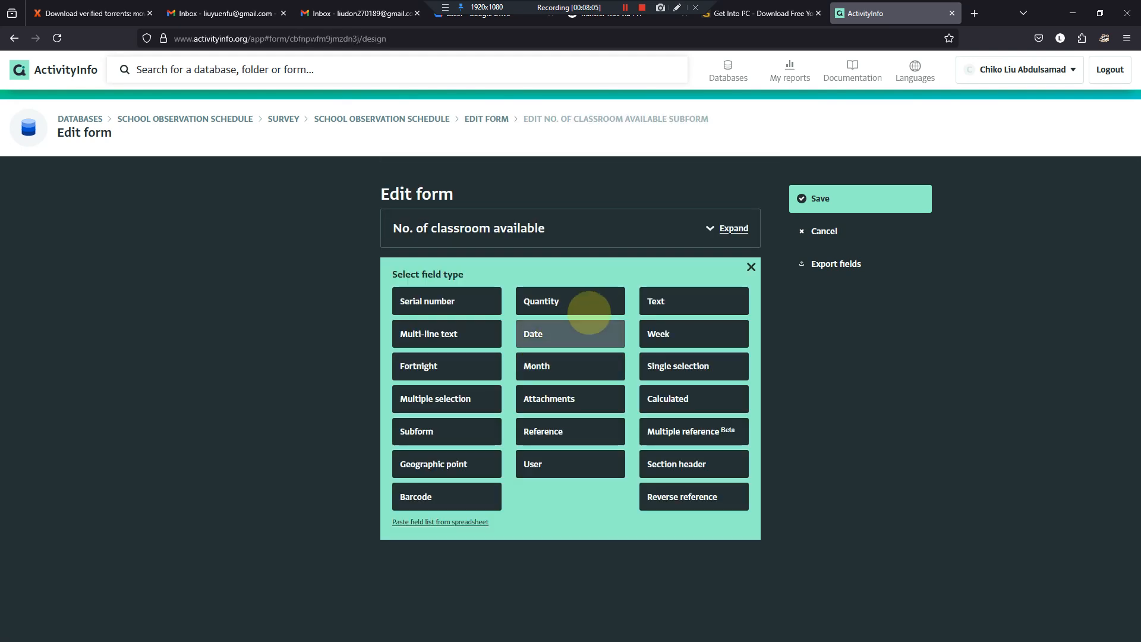
click(568, 302)
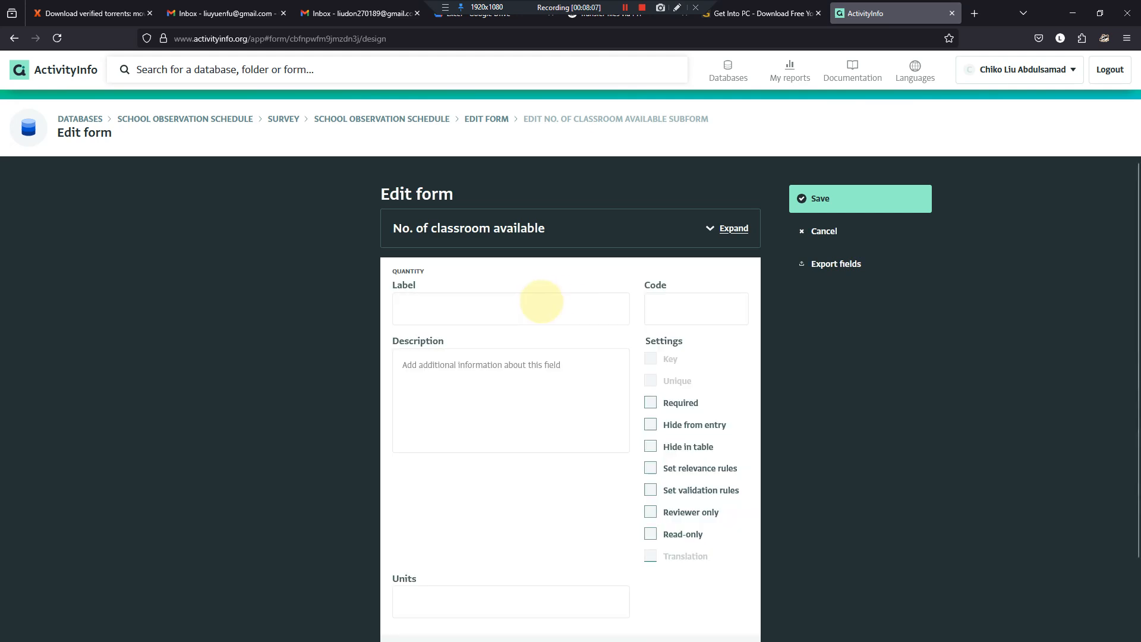
click(562, 304)
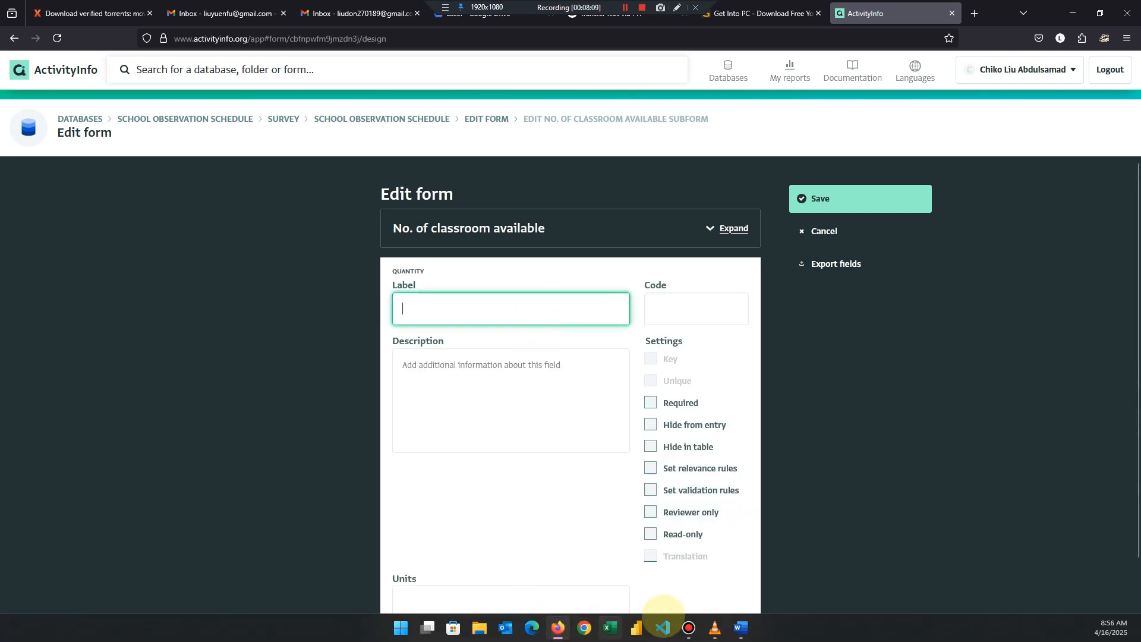
click(741, 628)
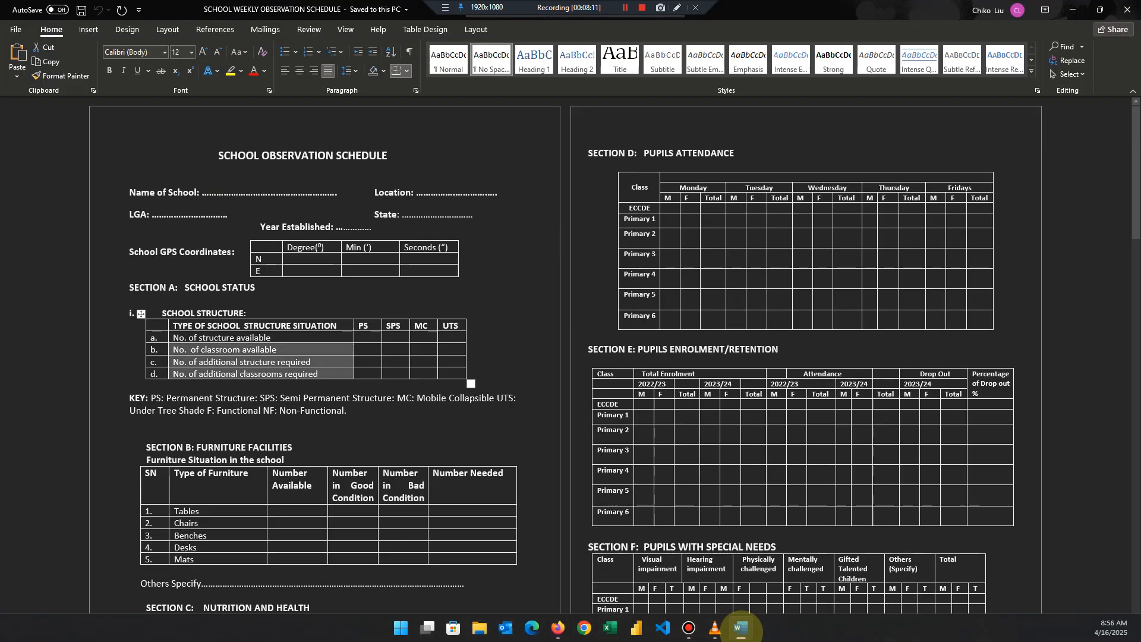
click(741, 627)
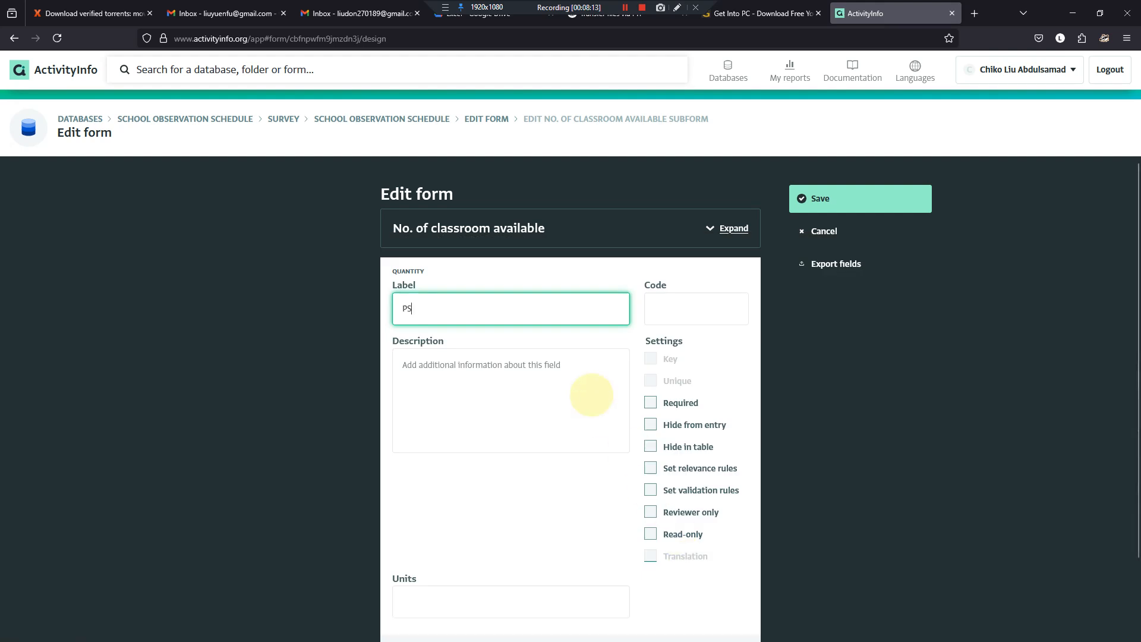
key(Tab)
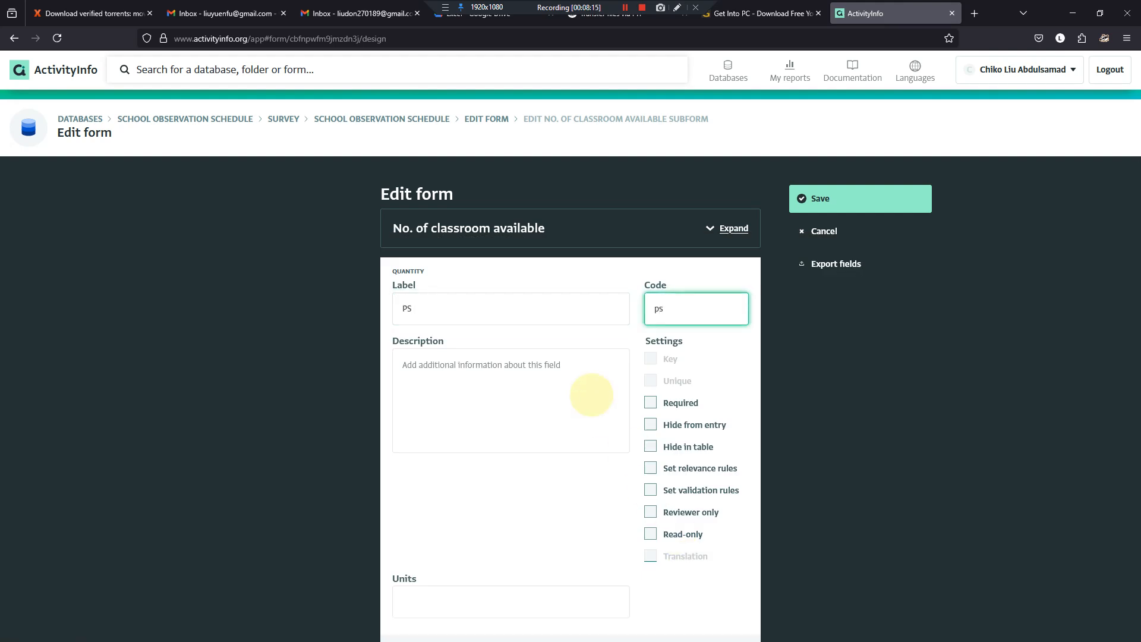
scroll(667, 382, down, 2)
click(728, 617)
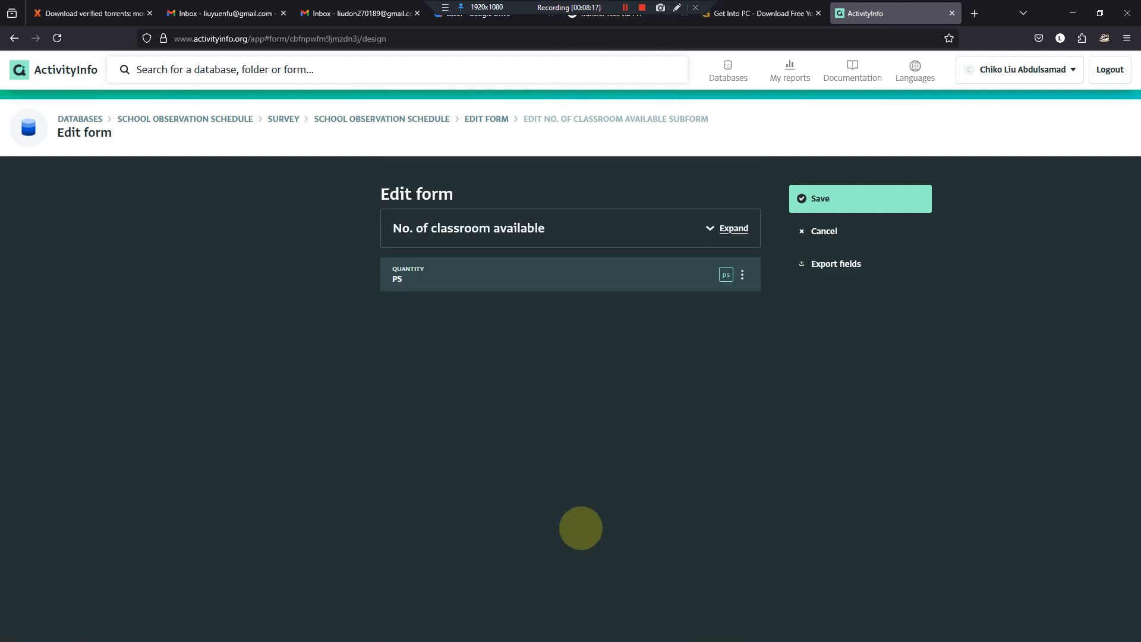
- Add a blank quantity field below PS and arrange the Word questionnaire side by side with ActivityInfo
click(570, 296)
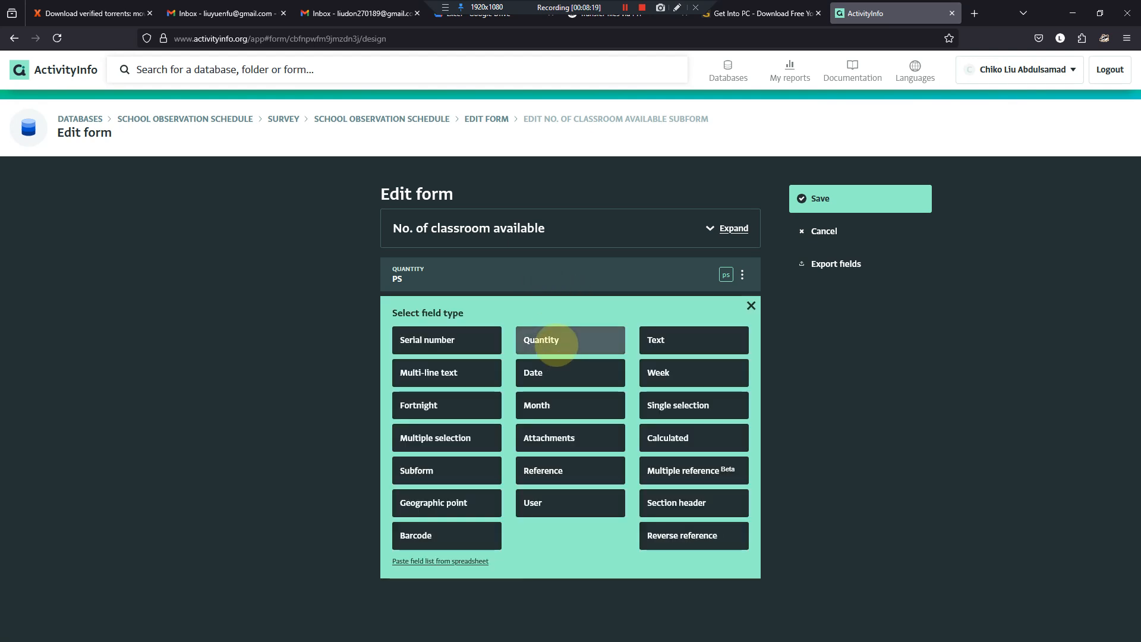
click(557, 343)
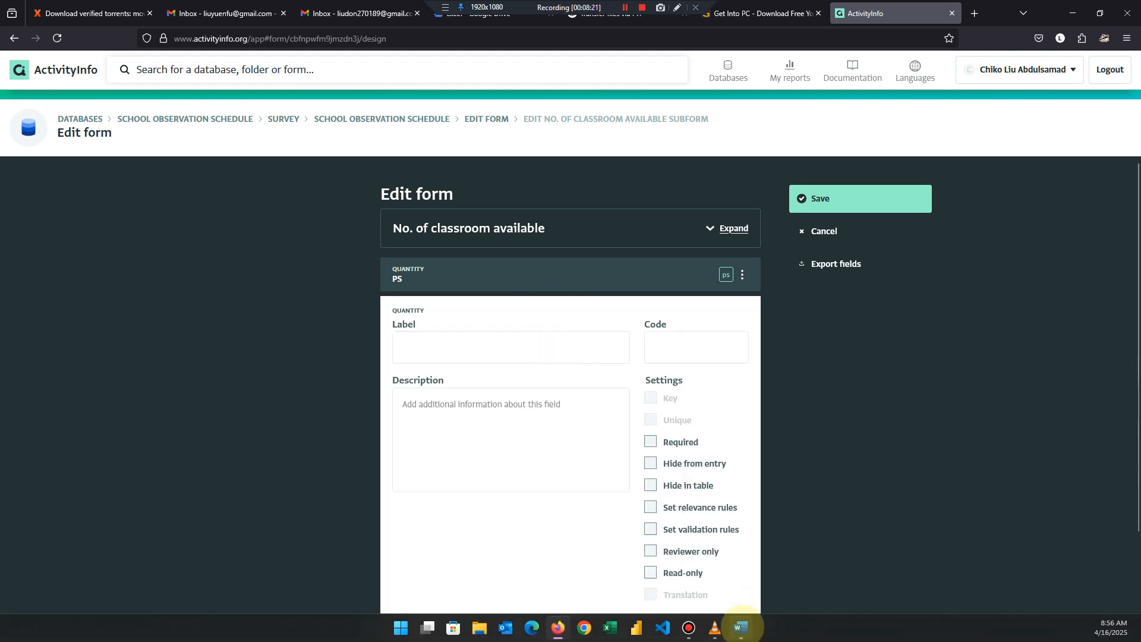
click(741, 627)
drag(805, 10, 1136, 243)
click(377, 214)
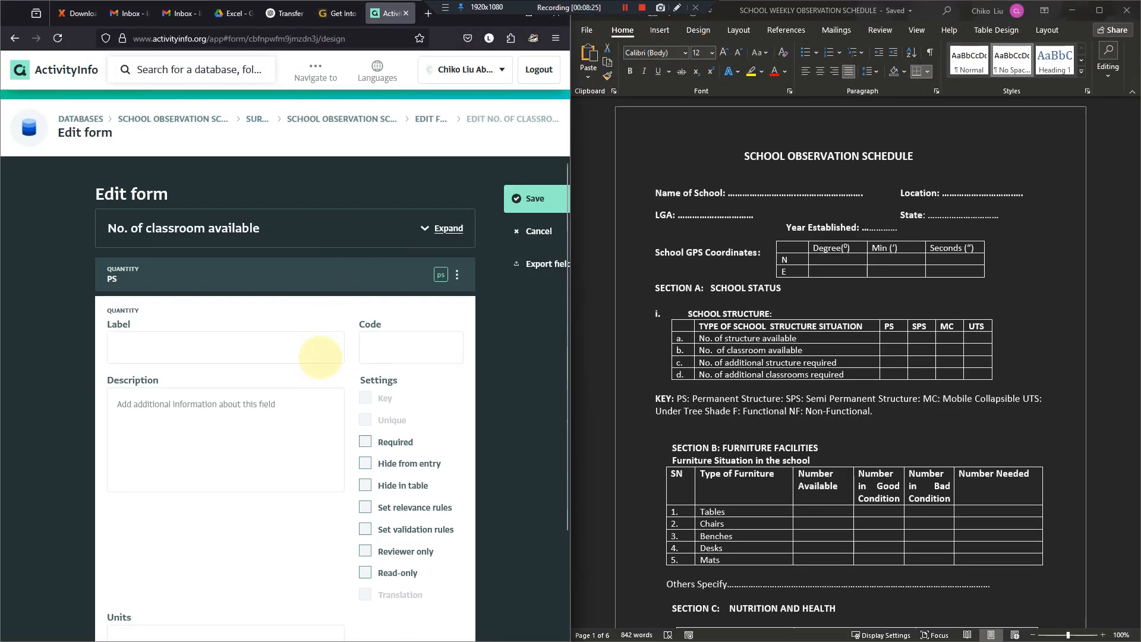
- Label the blank quantity field SPS, give it the code sps and finish editing it
click(279, 352)
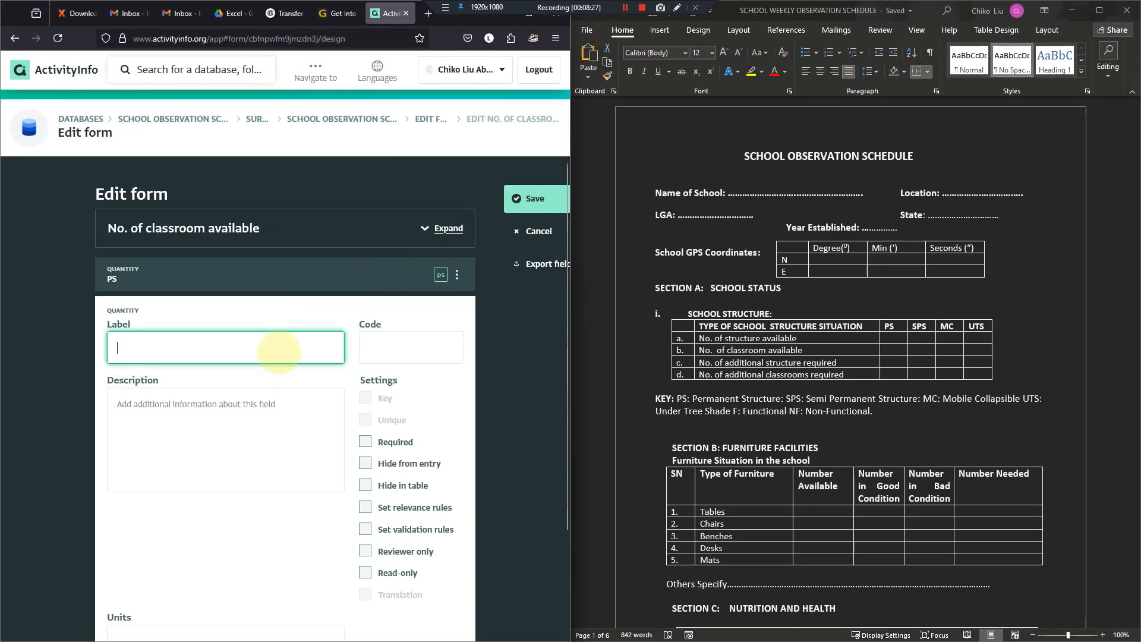
key(Tab)
text(s)
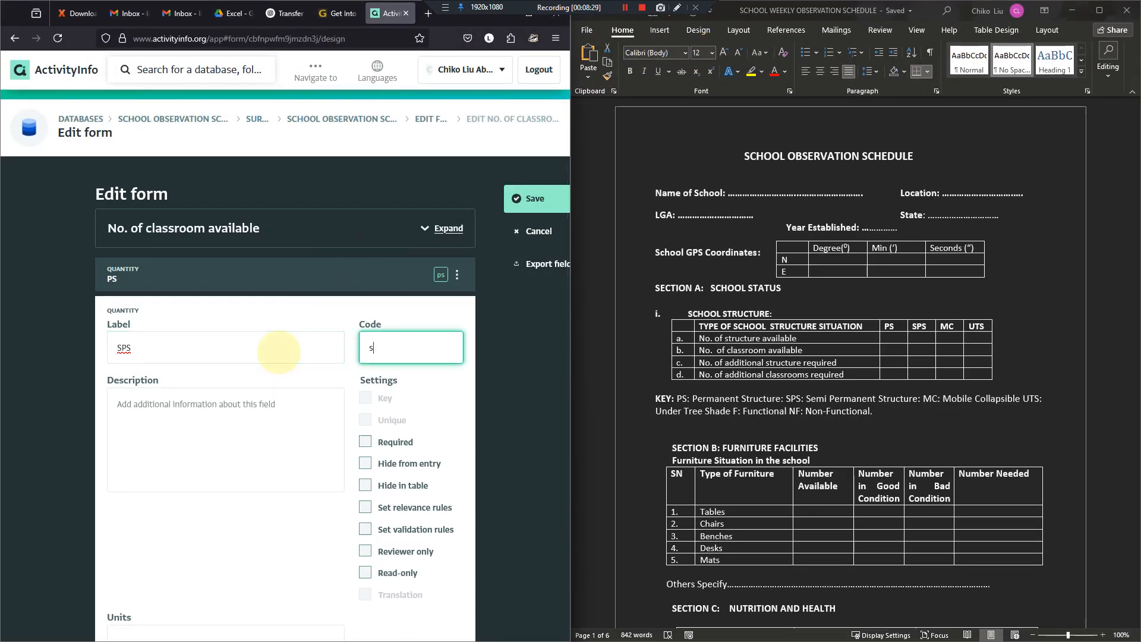
scroll(297, 380, down, 2)
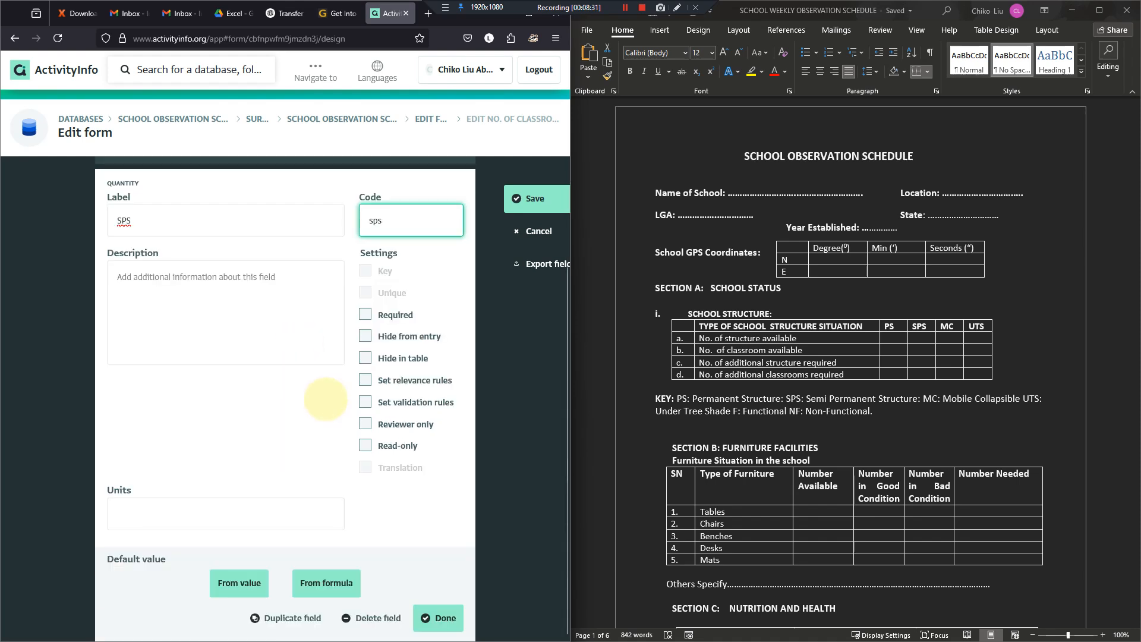
click(441, 618)
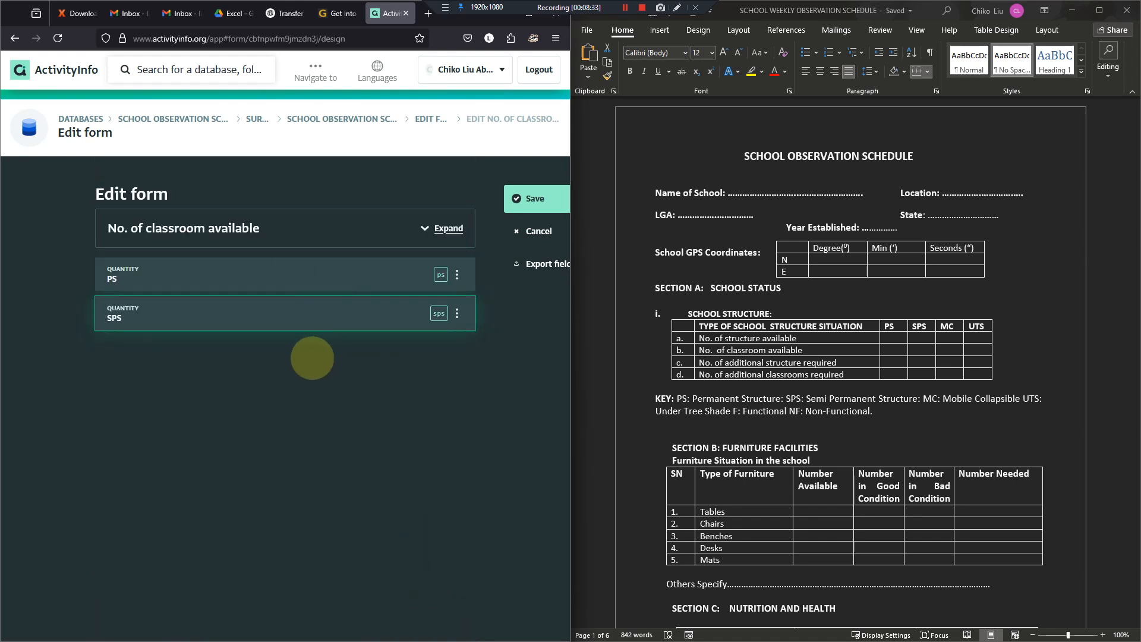
- Add a quantity field labelled MC with the code mc below SPS
click(285, 336)
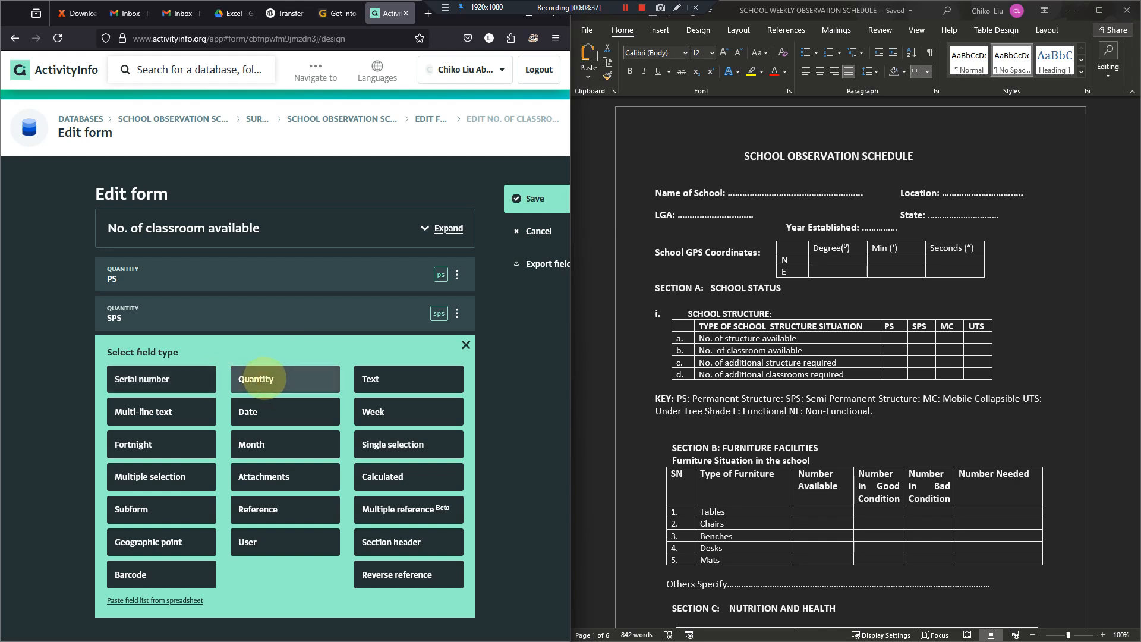
click(261, 379)
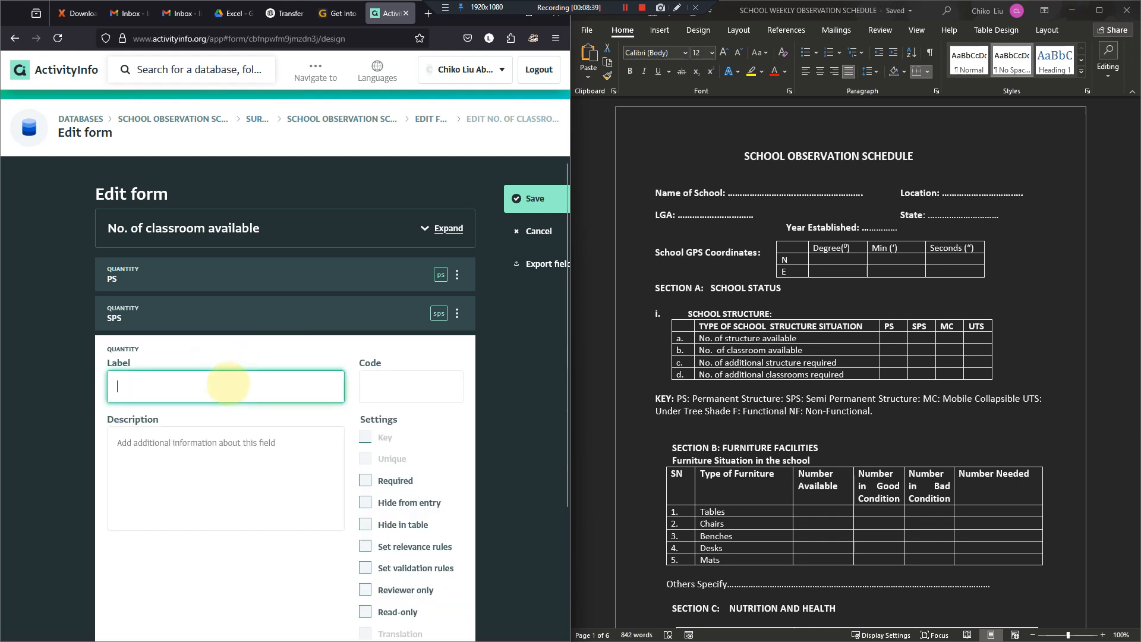
text(MC)
key(Tab)
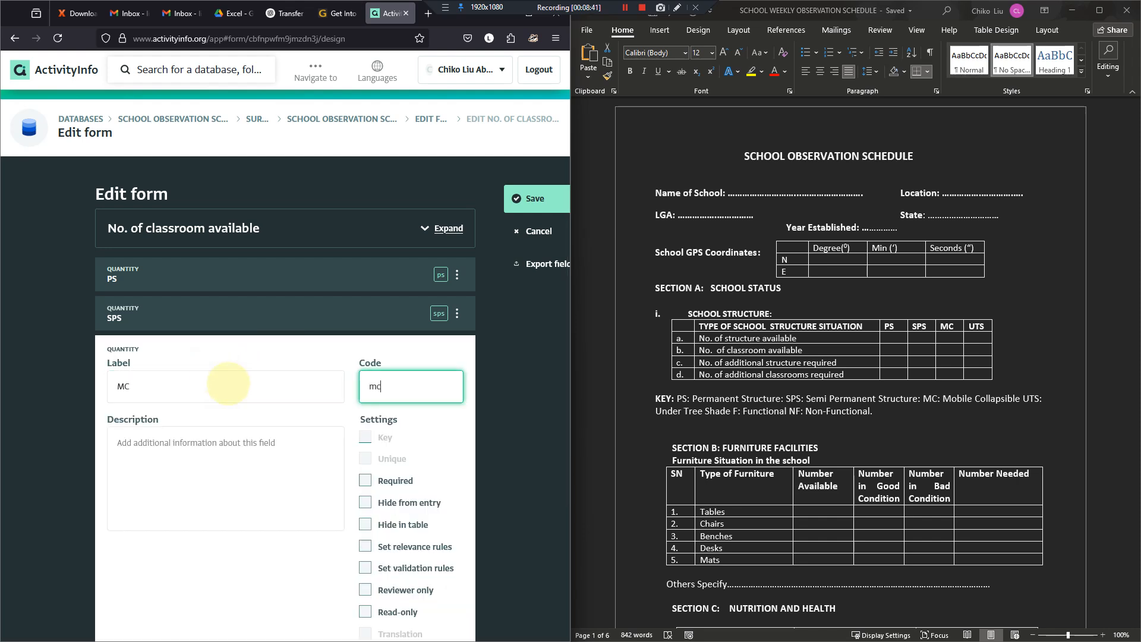
text(mc)
scroll(240, 393, down, 4)
click(438, 614)
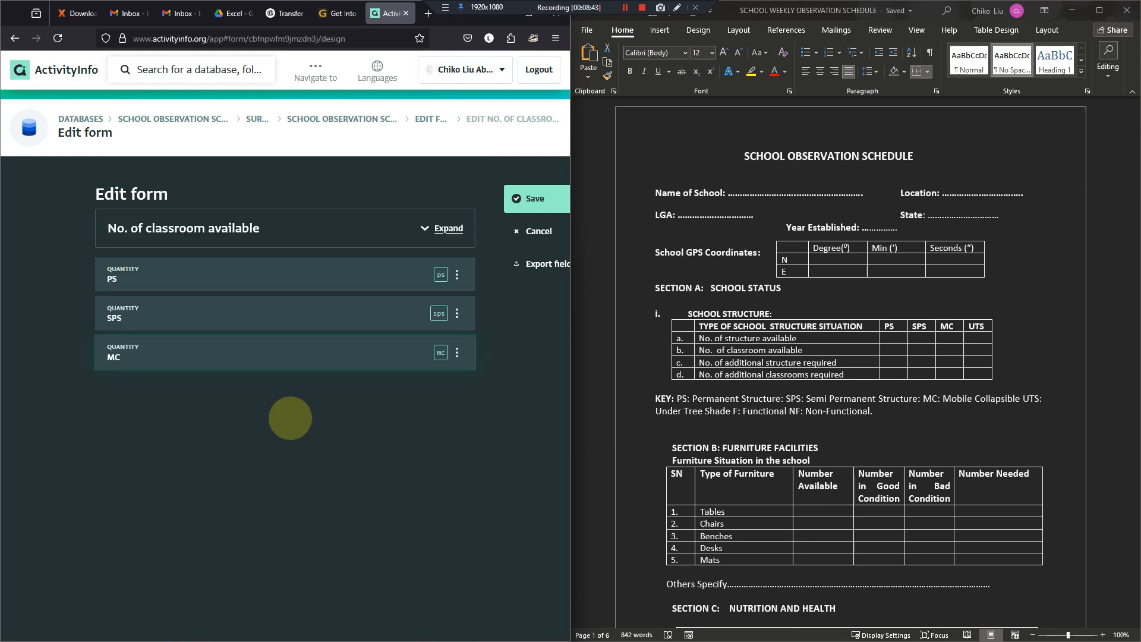
- Add a quantity field labelled UTS with the code uts below MC and save the No. of classroom available subform
click(288, 382)
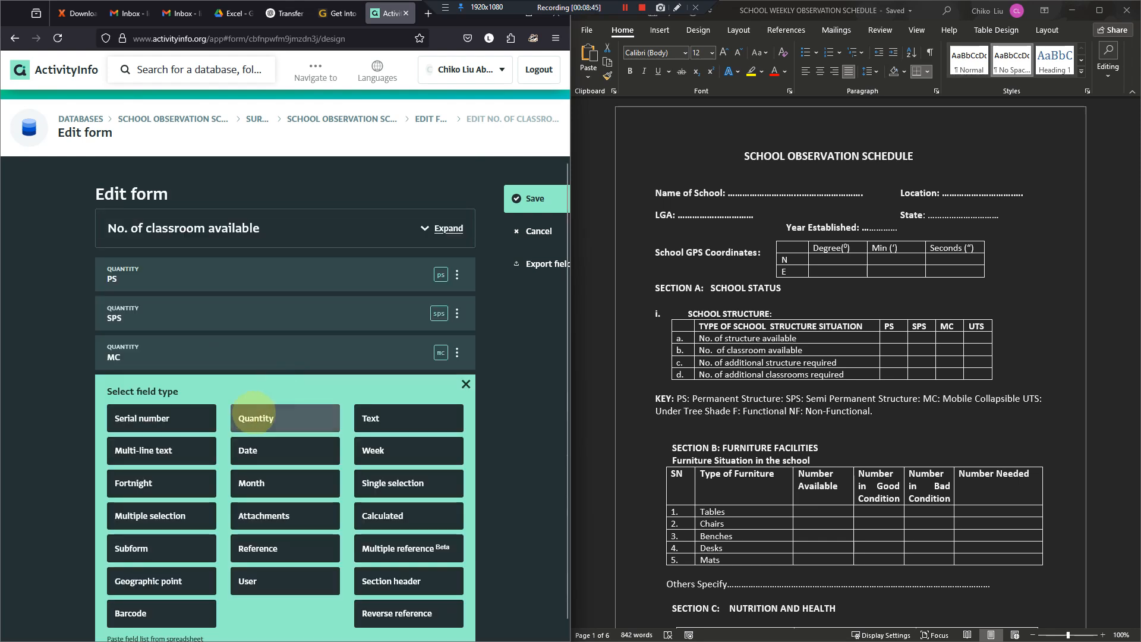
click(310, 423)
click(258, 422)
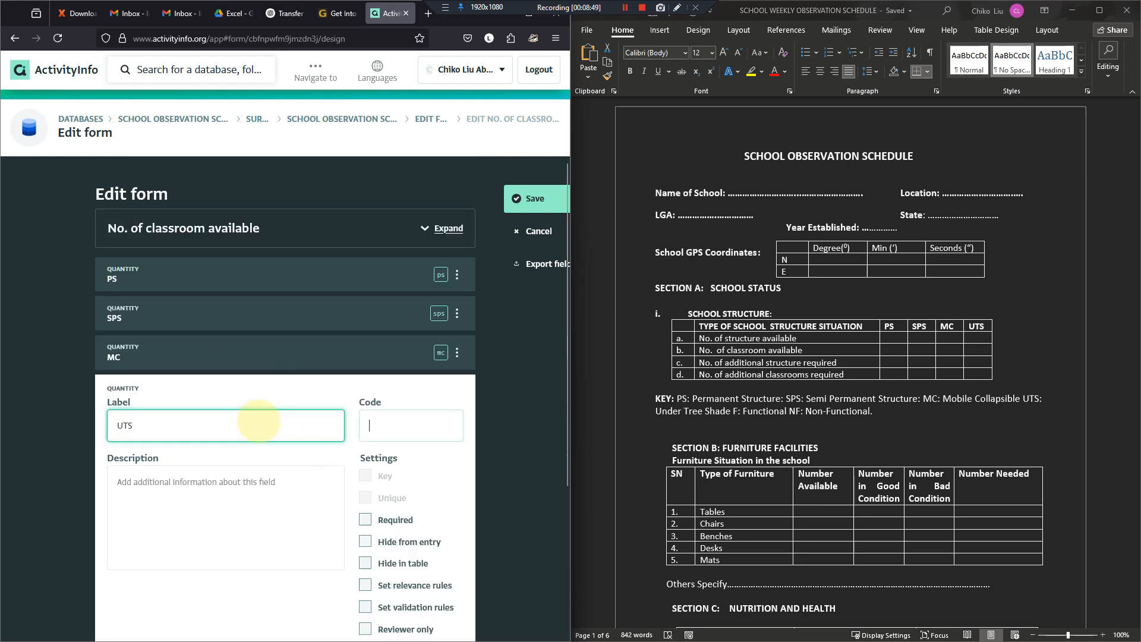
key(Tab)
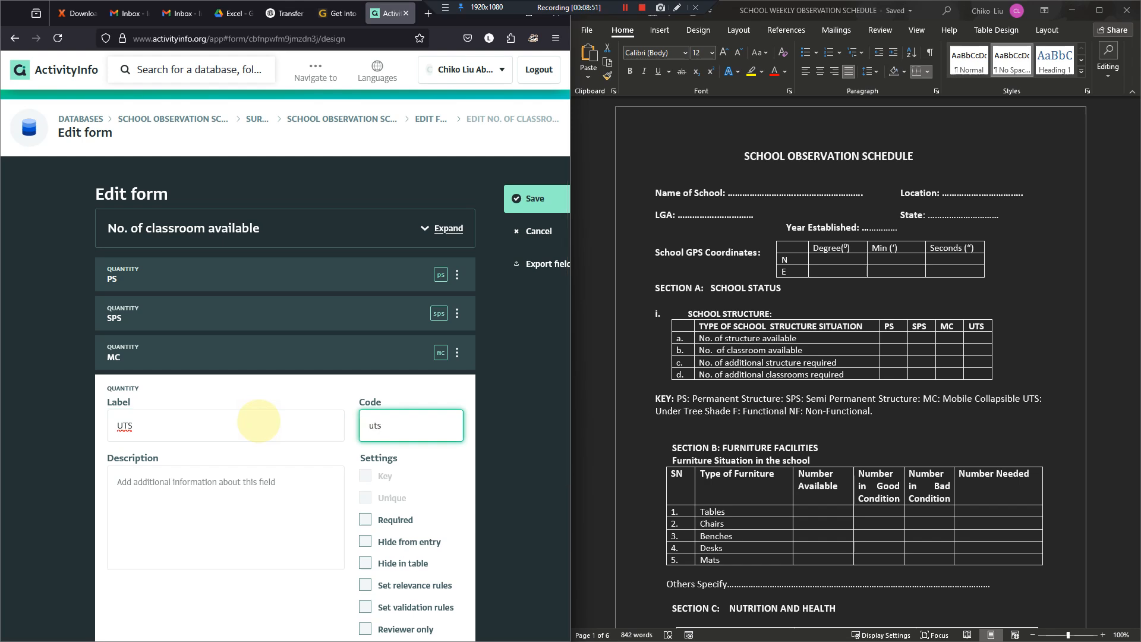
scroll(431, 280, down, 1)
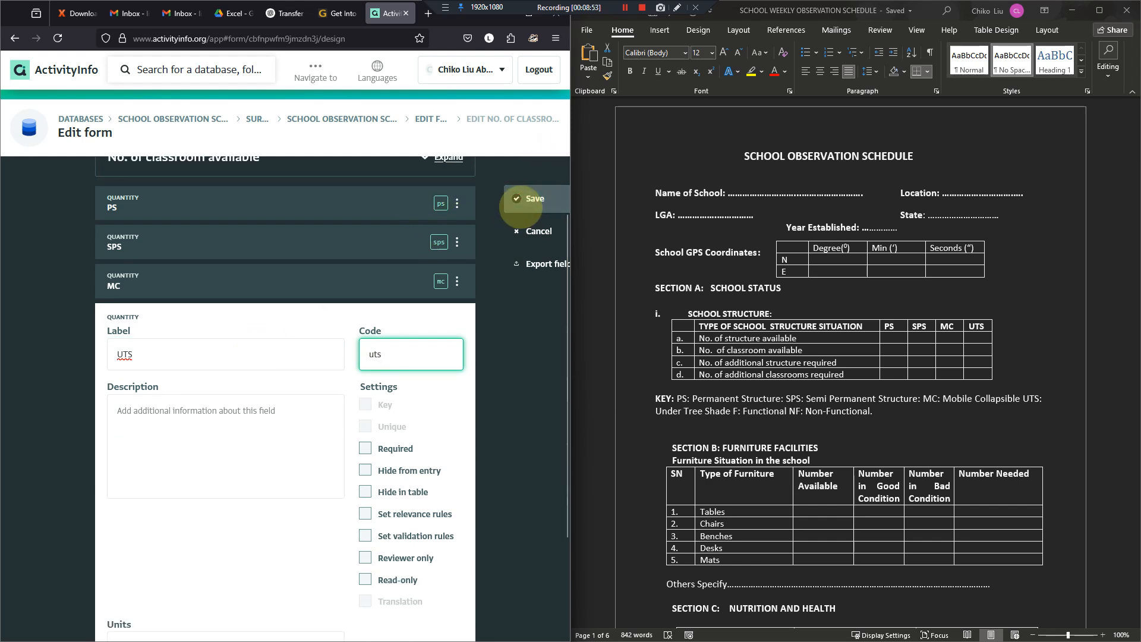
scroll(425, 598, down, 2)
click(438, 616)
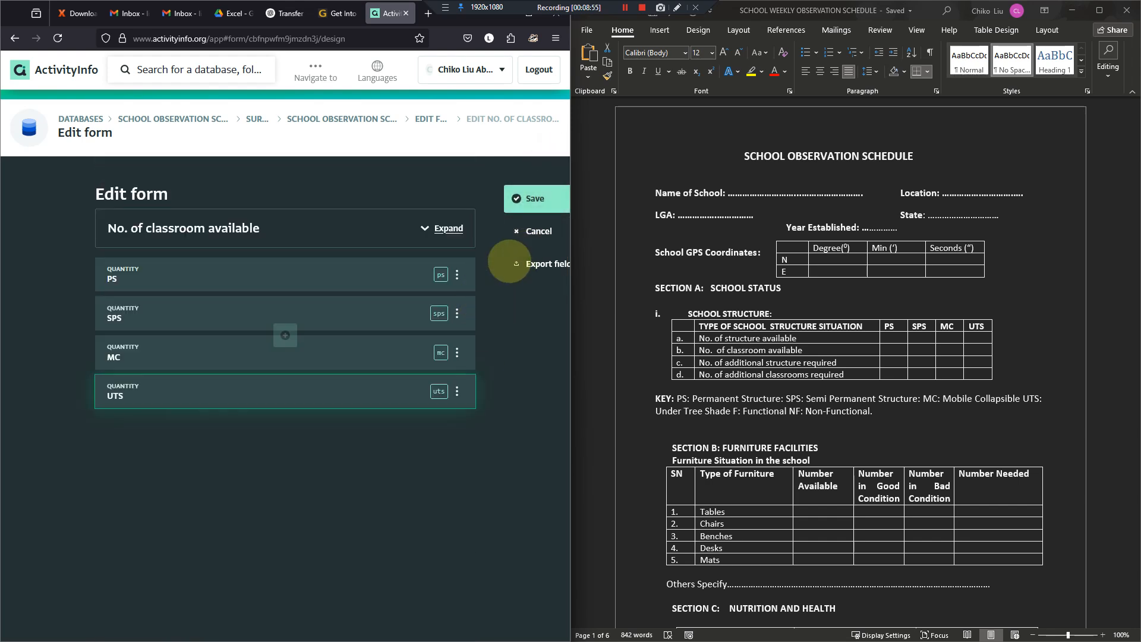
click(516, 201)
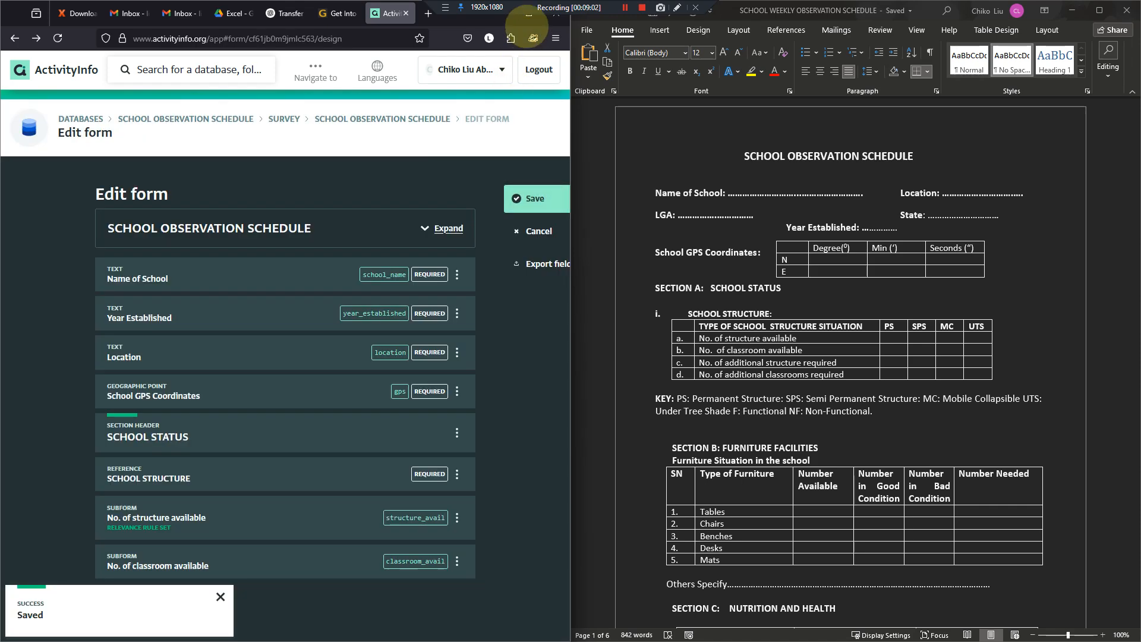
- Maximize the browser and enable a relevance rule on the No. of classroom available subform, using SCHOOL STRUCTURE as the condition field
click(529, 15)
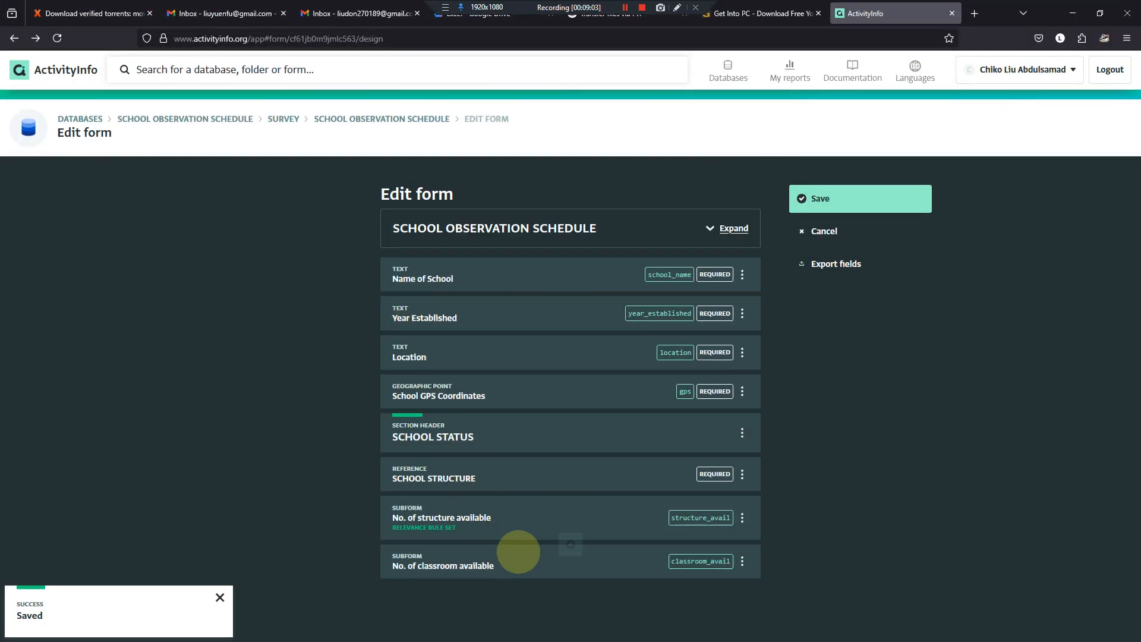
click(529, 560)
scroll(537, 520, down, 5)
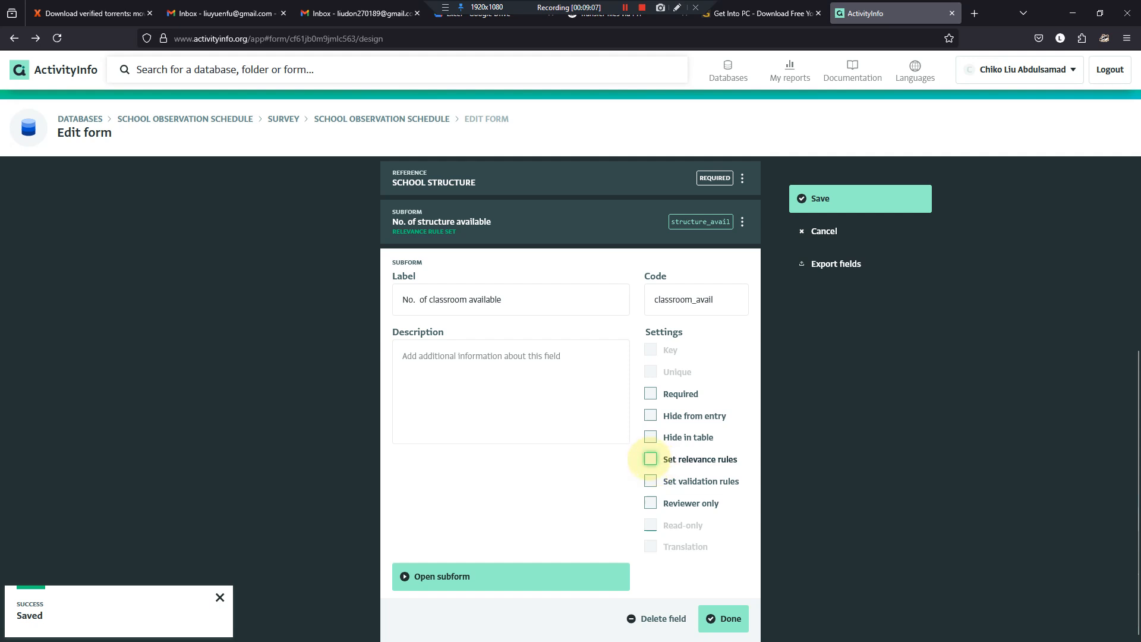
click(651, 459)
scroll(651, 459, down, 2)
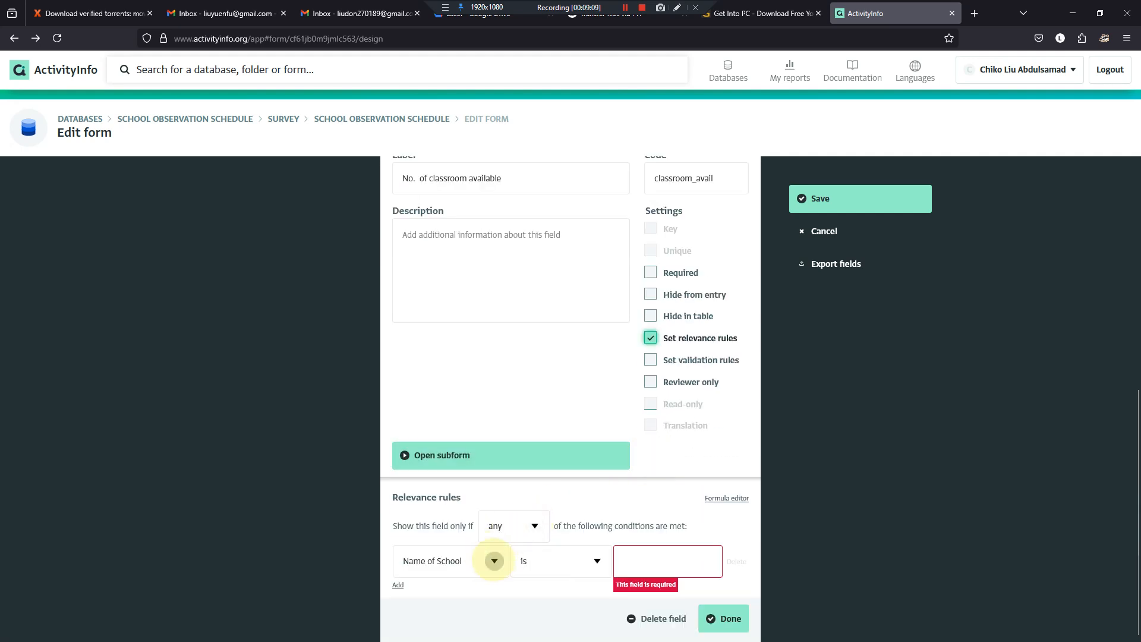
click(494, 560)
click(502, 553)
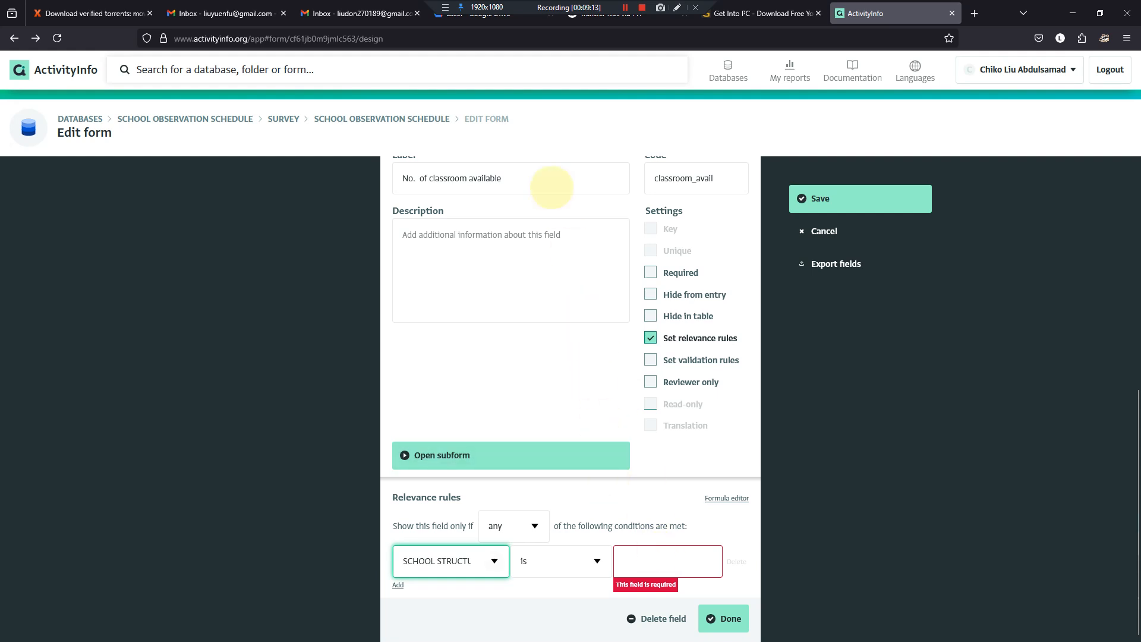
- Copy the text "No. of classroom available" in the subform's label and paste it as the relevance rule's value
click(541, 182)
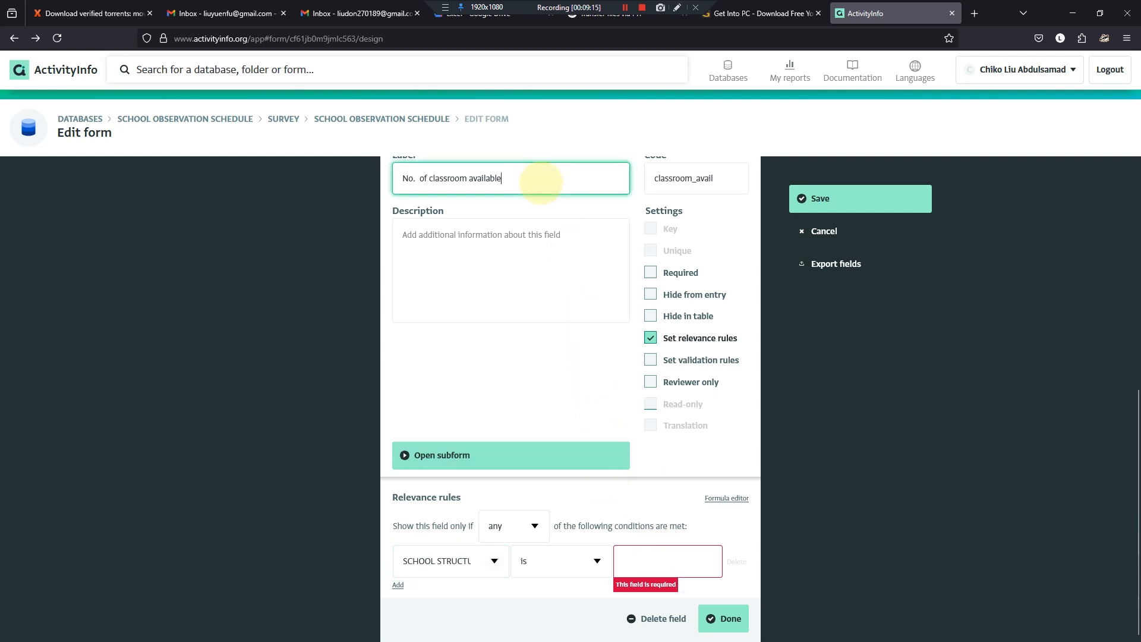
key(ctrl+a)
key(ctrl+v)
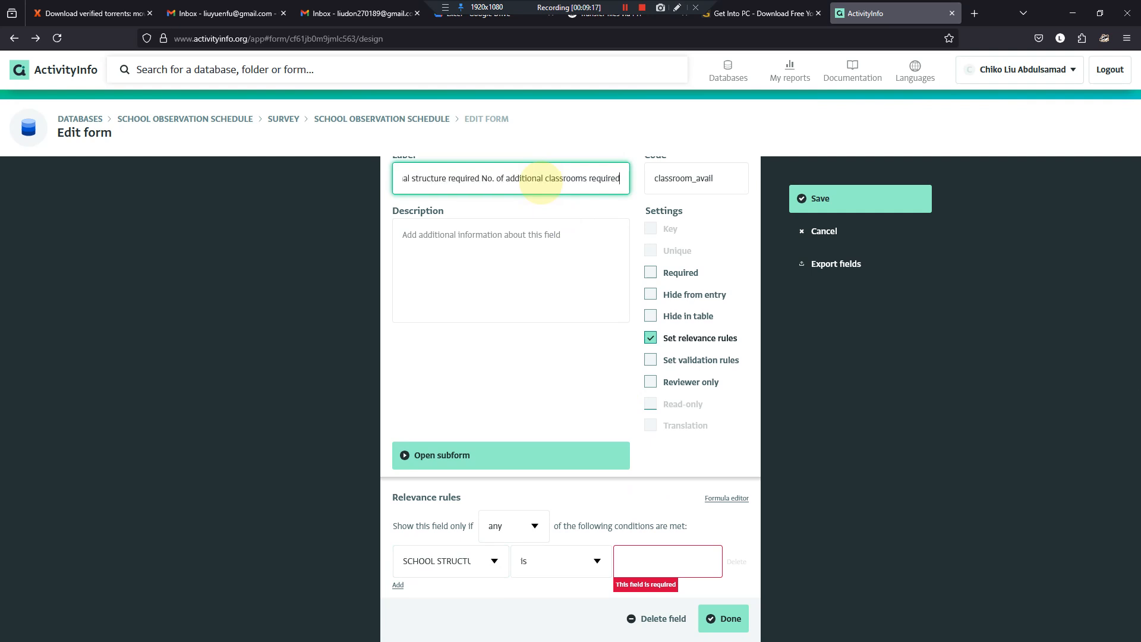
key(ctrl+Left)
key(ctrl+Left)
key(ctrl+Left)
key(ctrl+Left)
key(ctrl+Left)
key(ctrl+Left)
key(ctrl+Left)
key(ctrl+Left)
key(ctrl+Left)
key(ctrl+Left)
key(ctrl+Left)
key(ctrl+Left)
key(ctrl+Left)
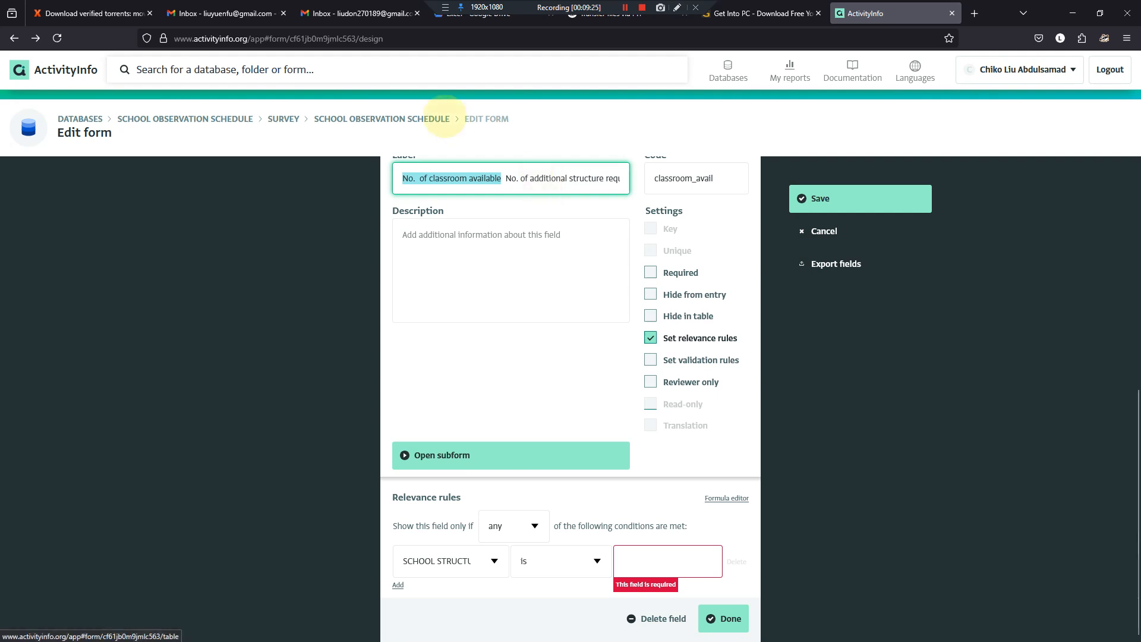
click(658, 552)
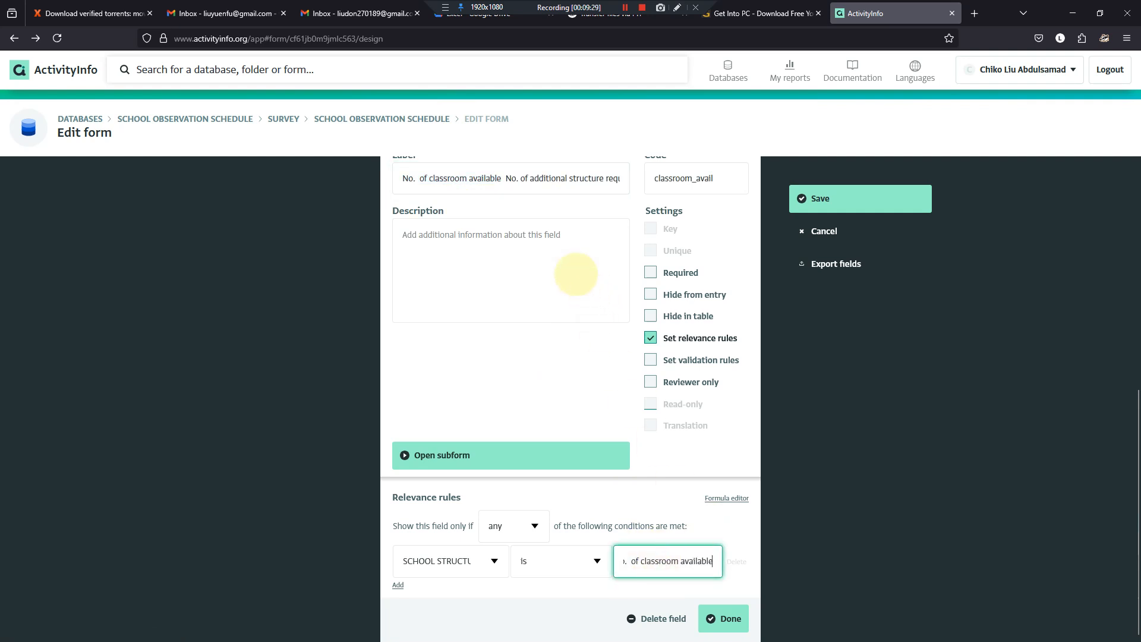
- Restore the subform's label to "No. of classroom available" and save the SCHOOL OBSERVATION SCHEDULE form
drag(500, 178, 568, 185)
key(ctrl+c)
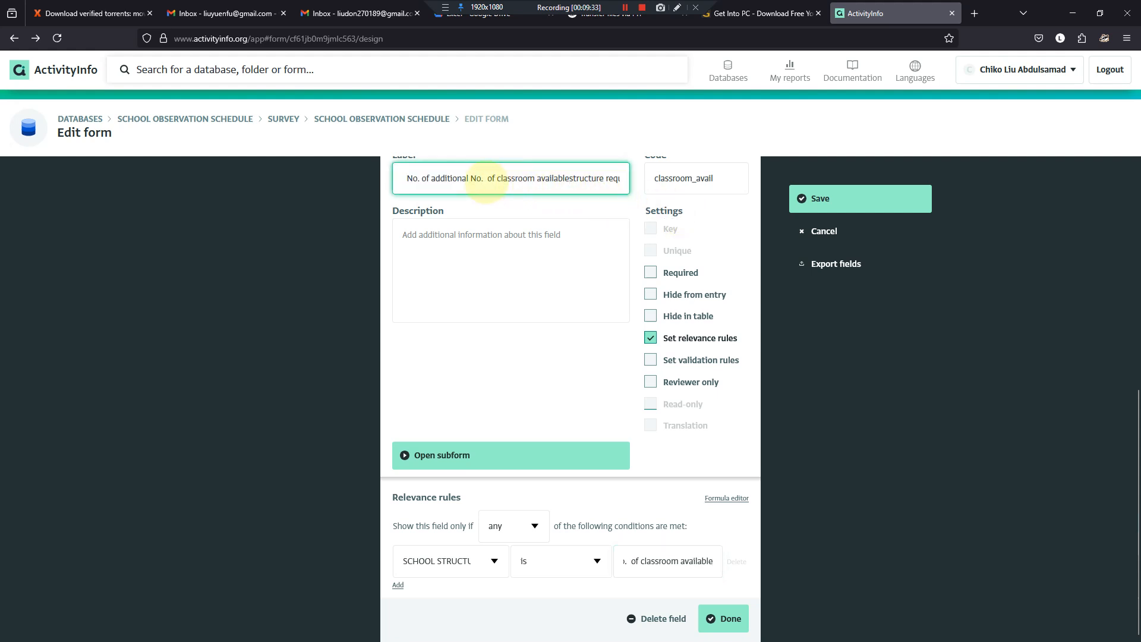
key(ctrl+z)
key(Right)
key(ctrl+a)
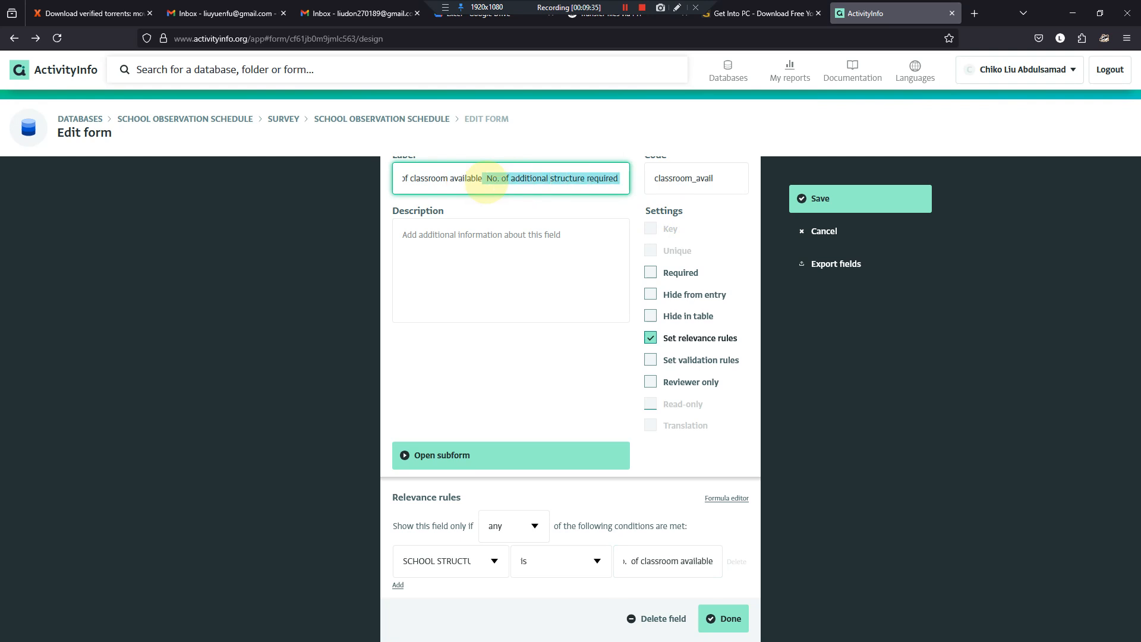
key(ctrl+v)
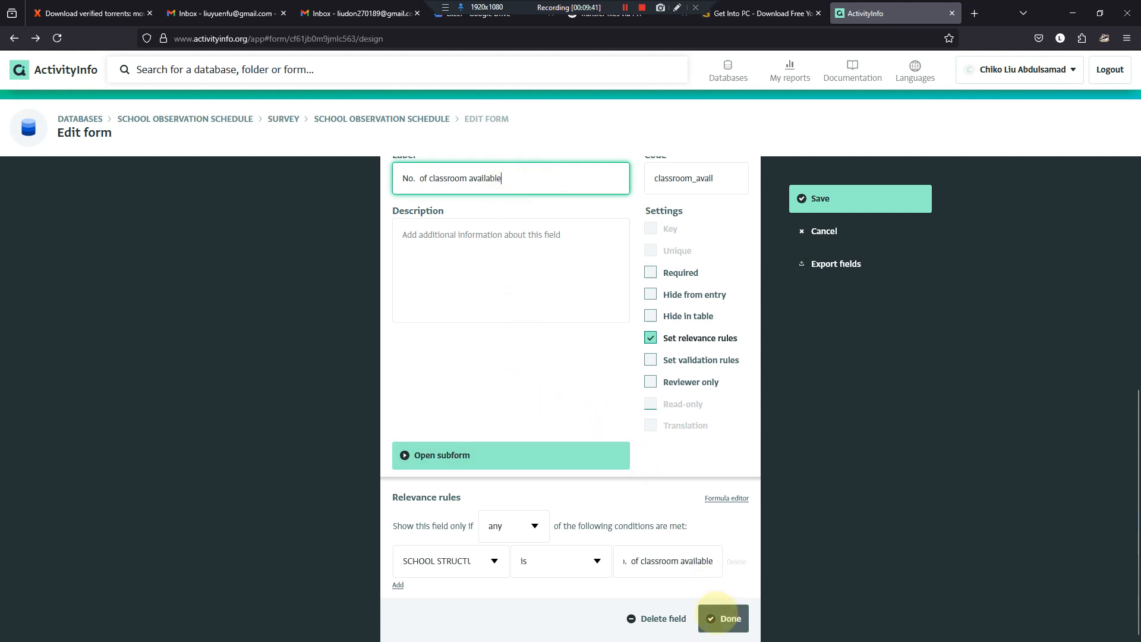
click(719, 618)
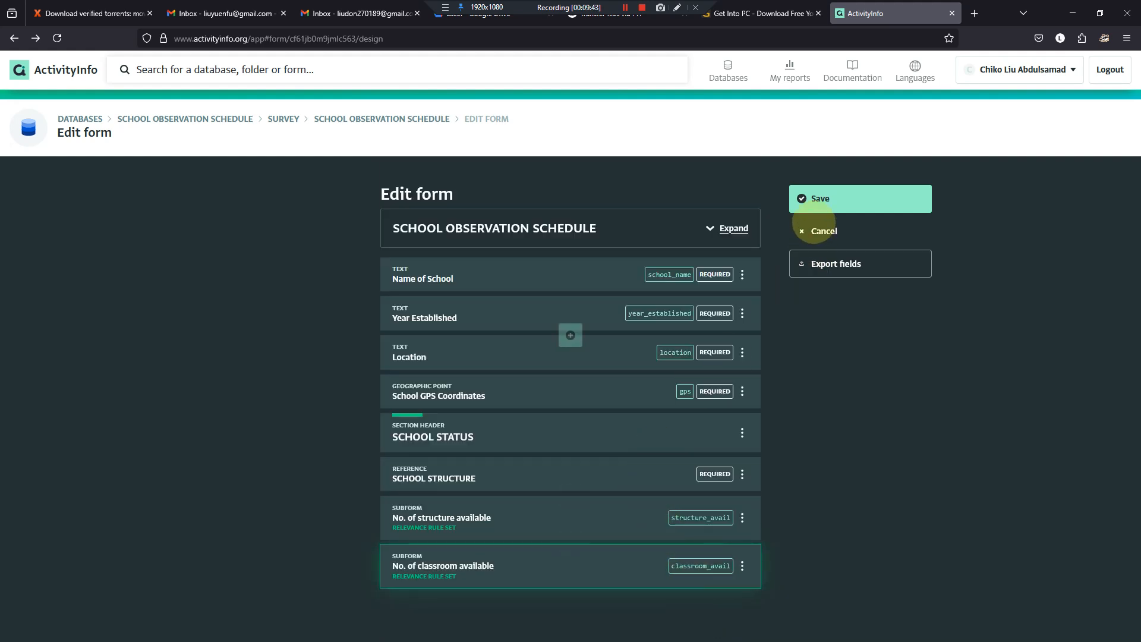
click(811, 198)
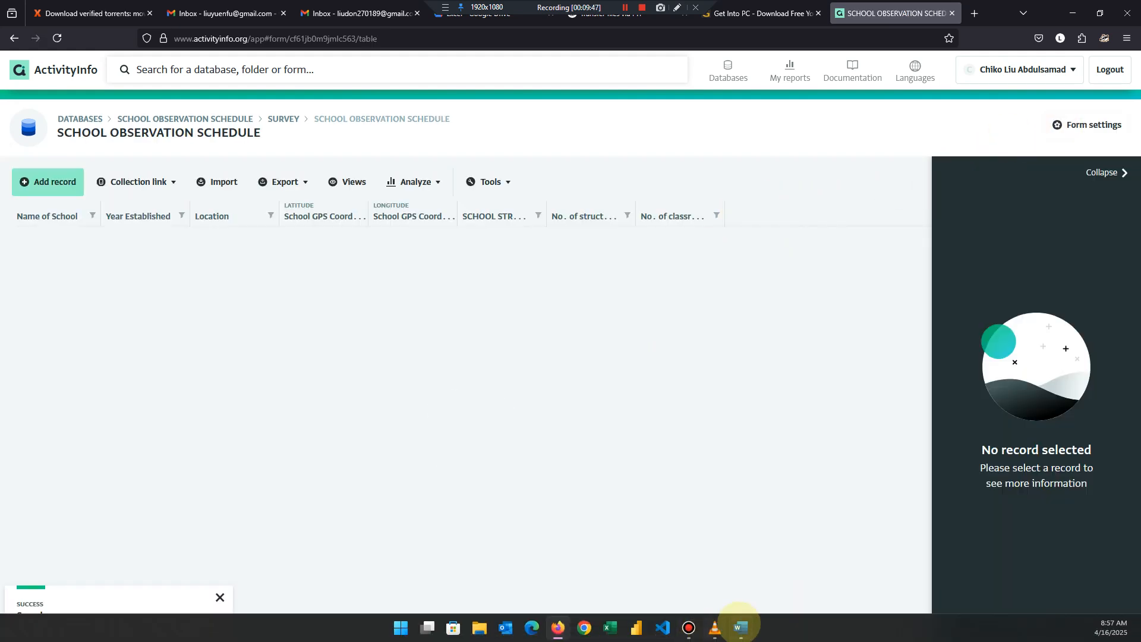
click(741, 629)
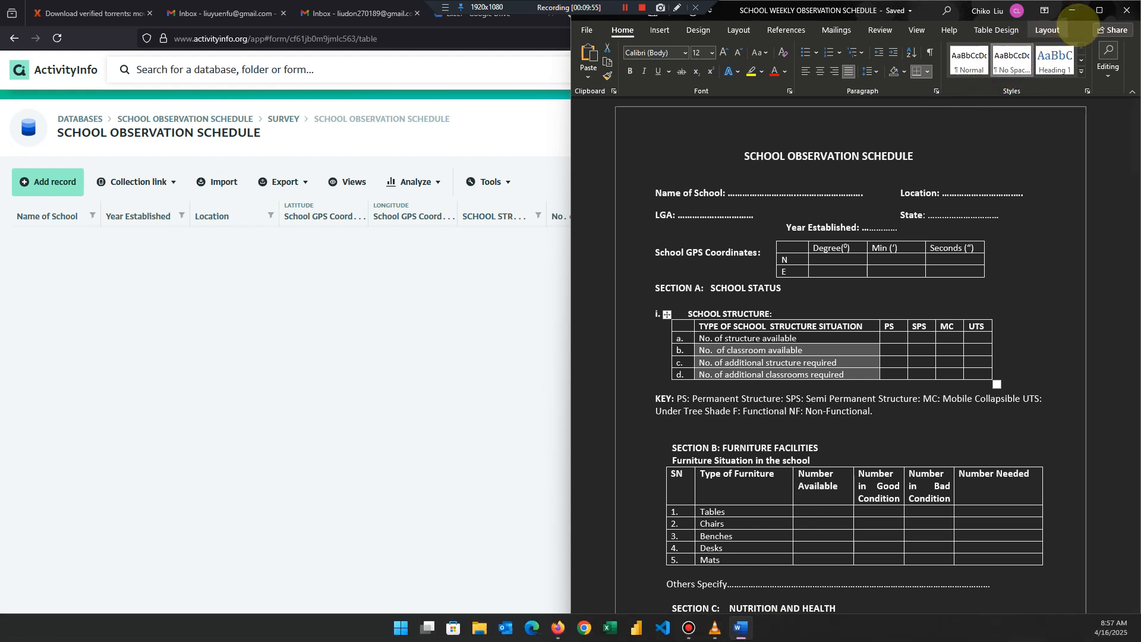
click(1072, 10)
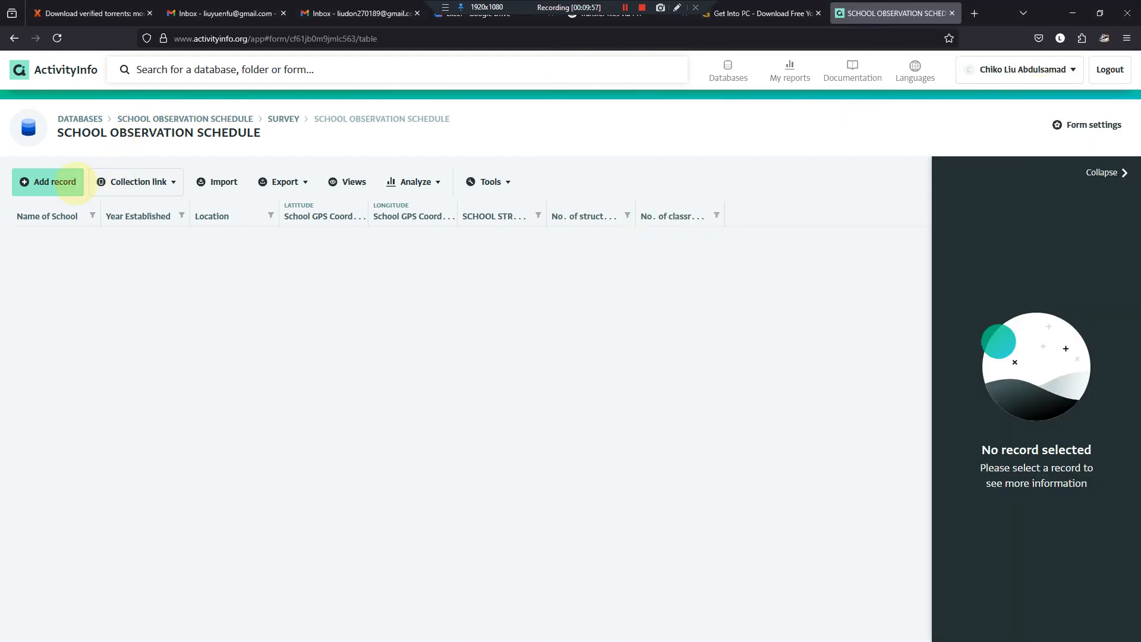
- Test the relevance rules in a new record by setting SCHOOL STRUCTURE to additional structure required, additional classrooms required, and classroom available in turn
click(74, 181)
scroll(510, 287, down, 3)
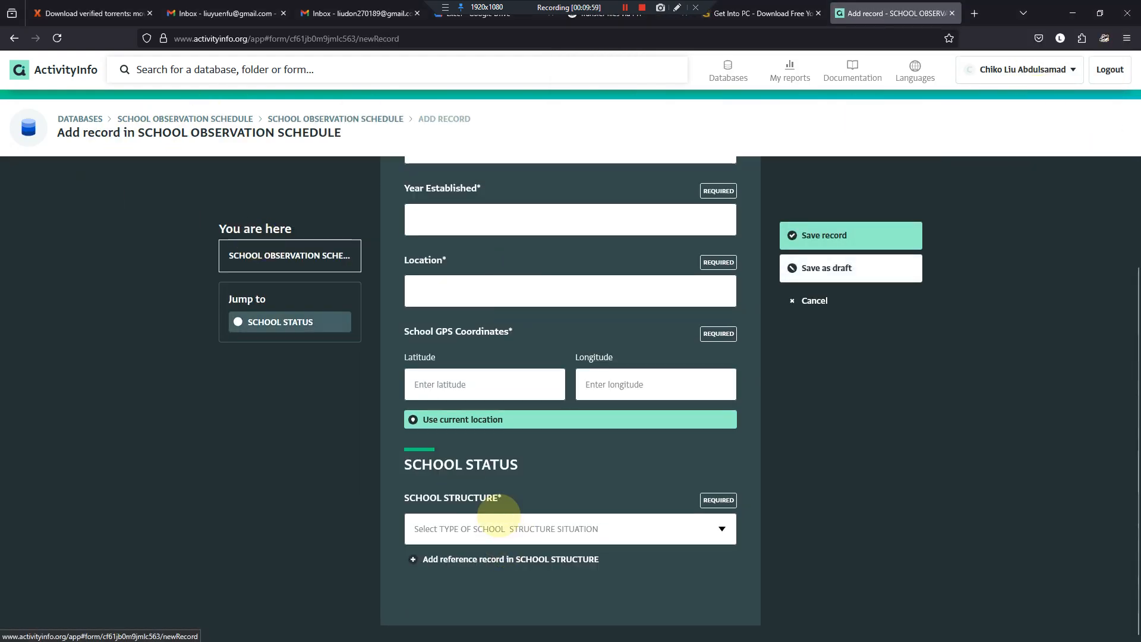
click(722, 529)
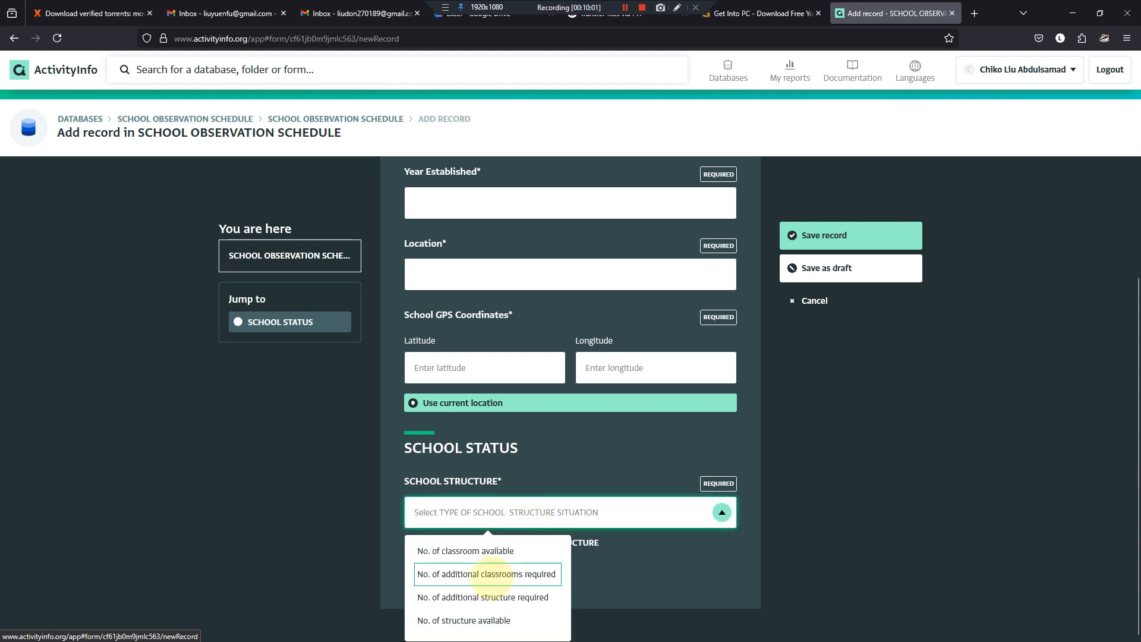
click(497, 597)
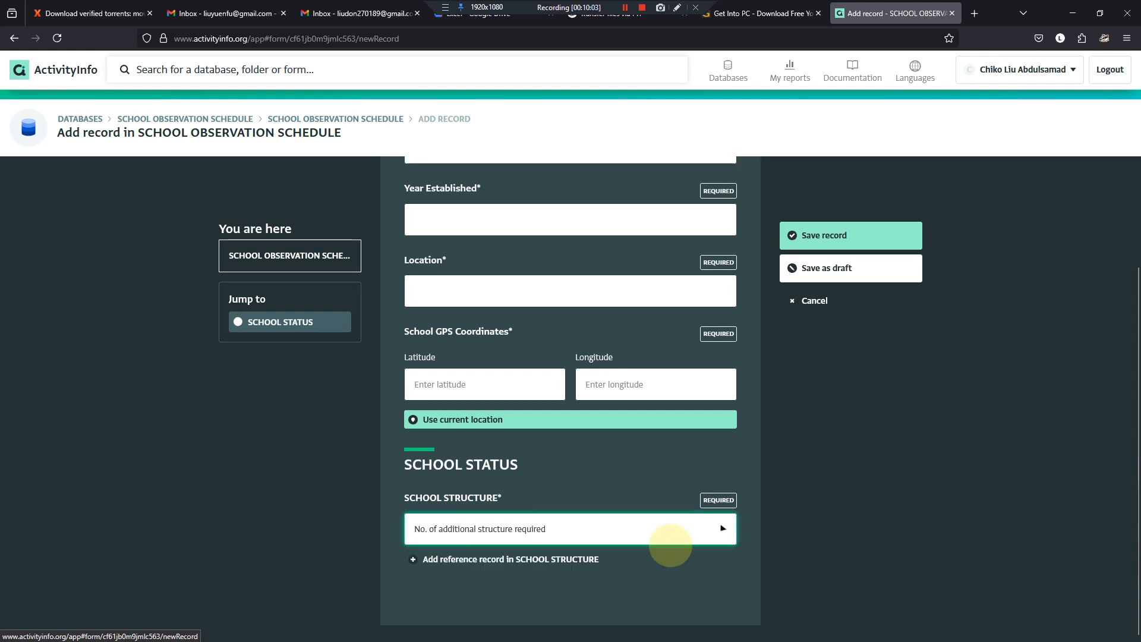
click(722, 529)
click(485, 576)
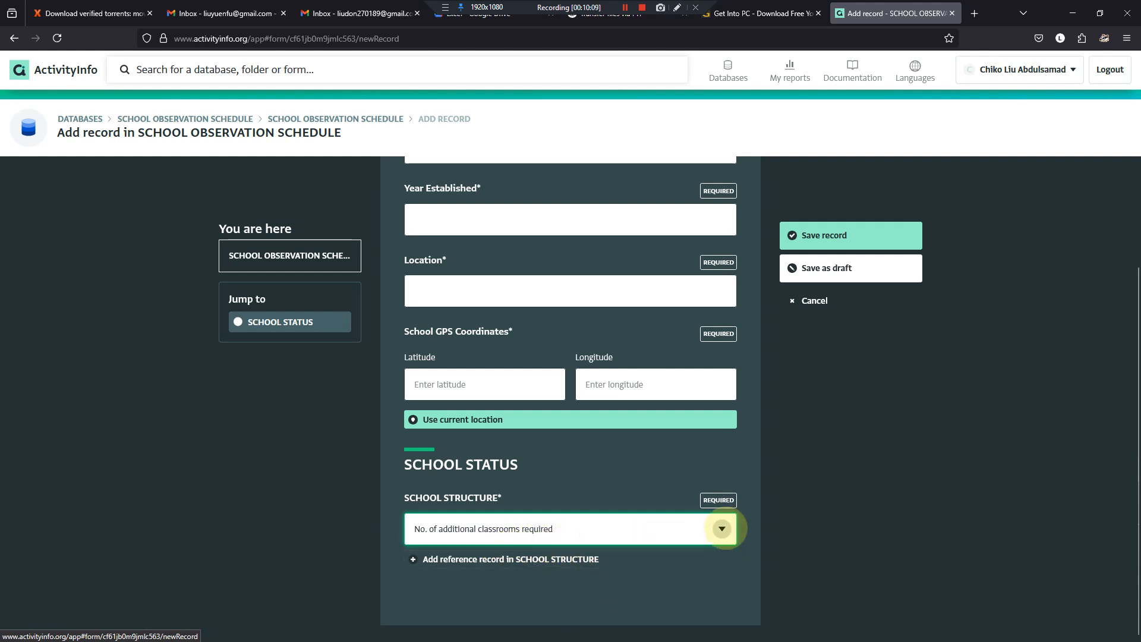
click(722, 527)
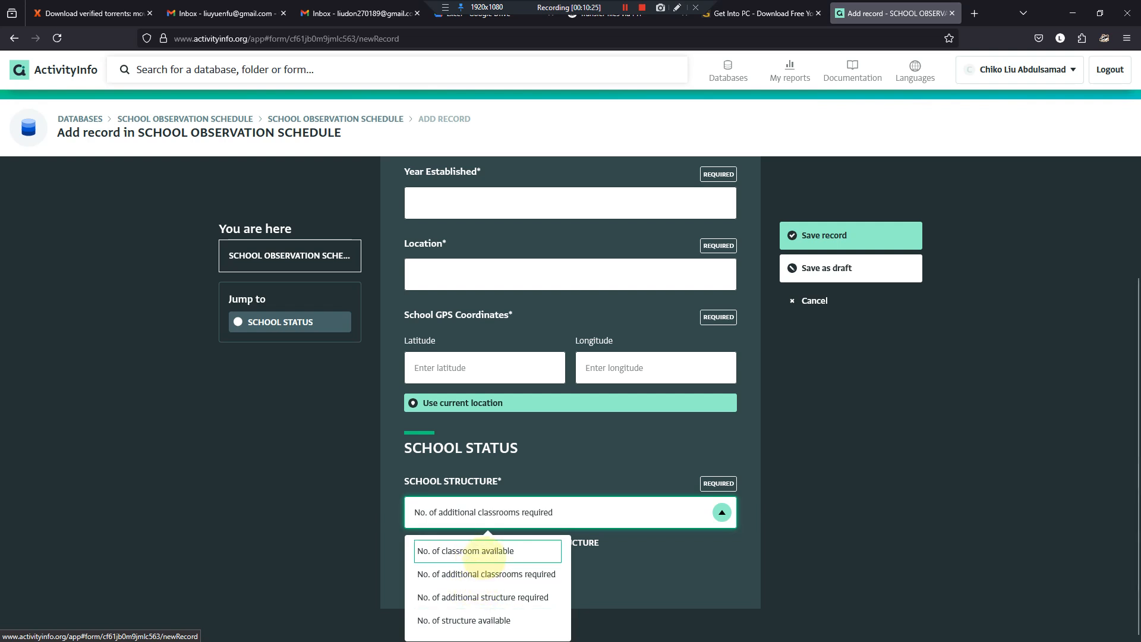
click(487, 552)
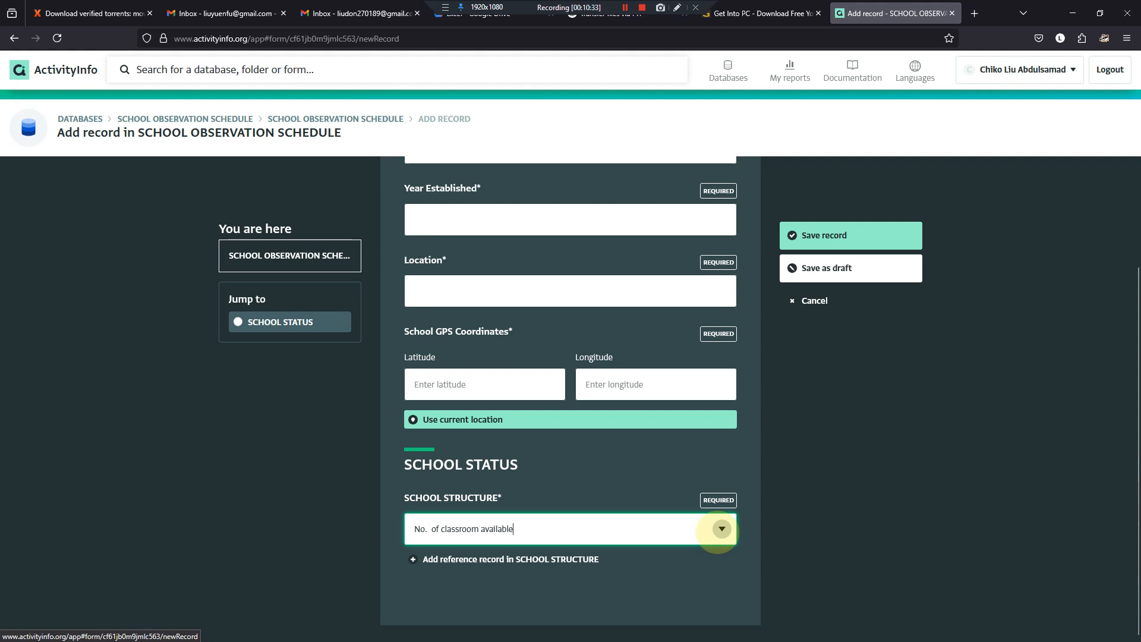
- Test the relevance rule with SCHOOL STRUCTURE set to "No. of structure available" and discard the unsaved record
click(721, 529)
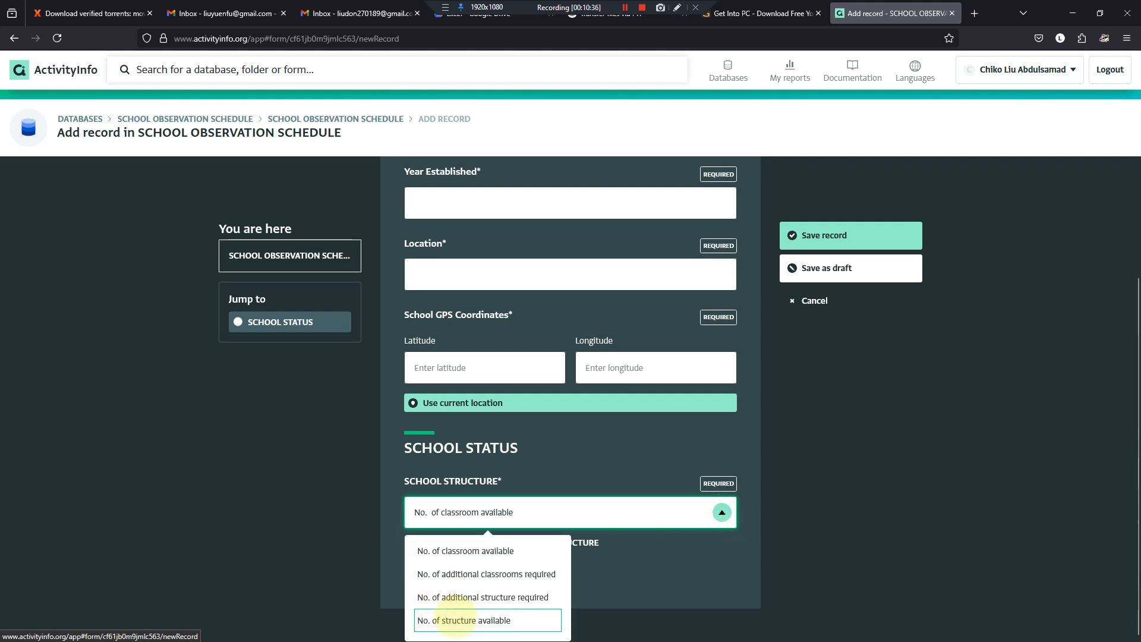
click(461, 615)
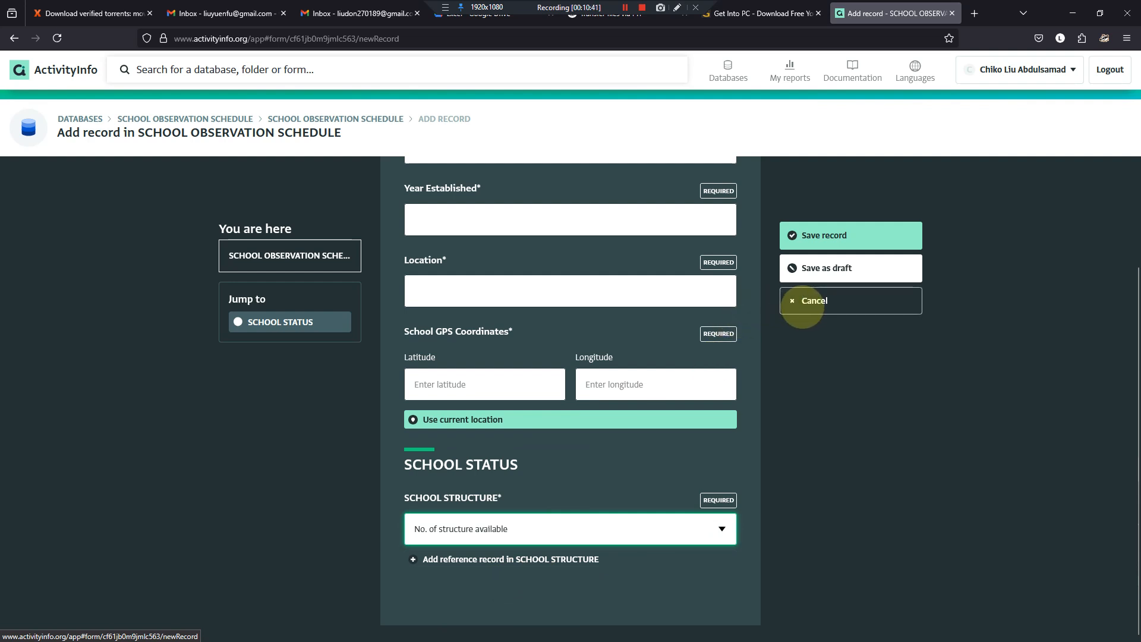
click(803, 306)
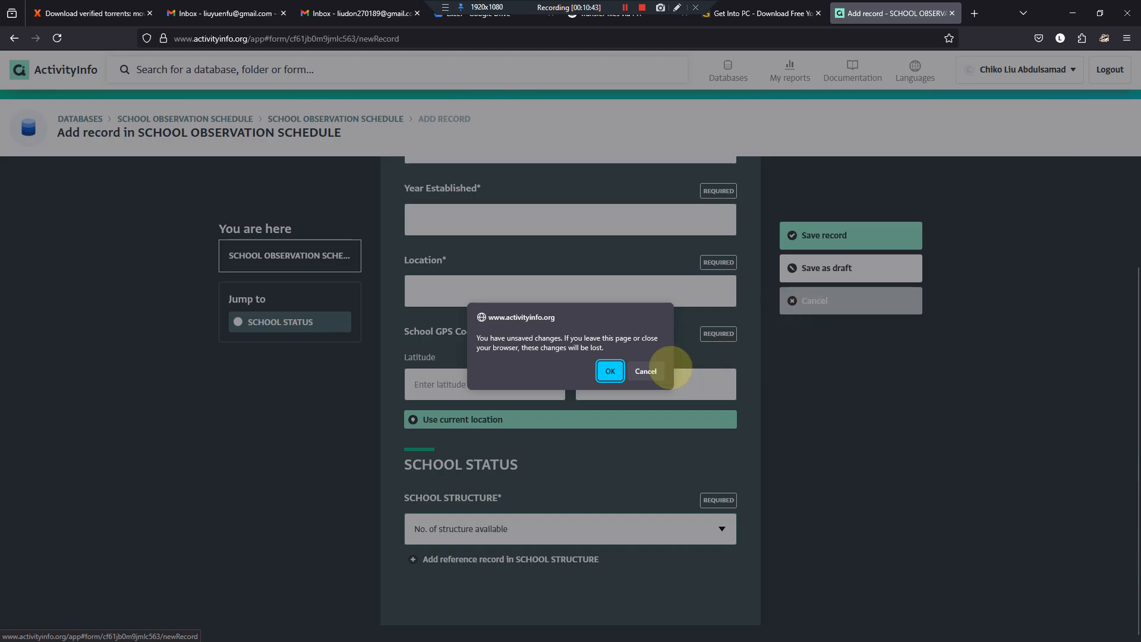
click(612, 369)
- Reopen the form design and compare the No. of structure available subform's label with its full relevance rule value
click(1058, 124)
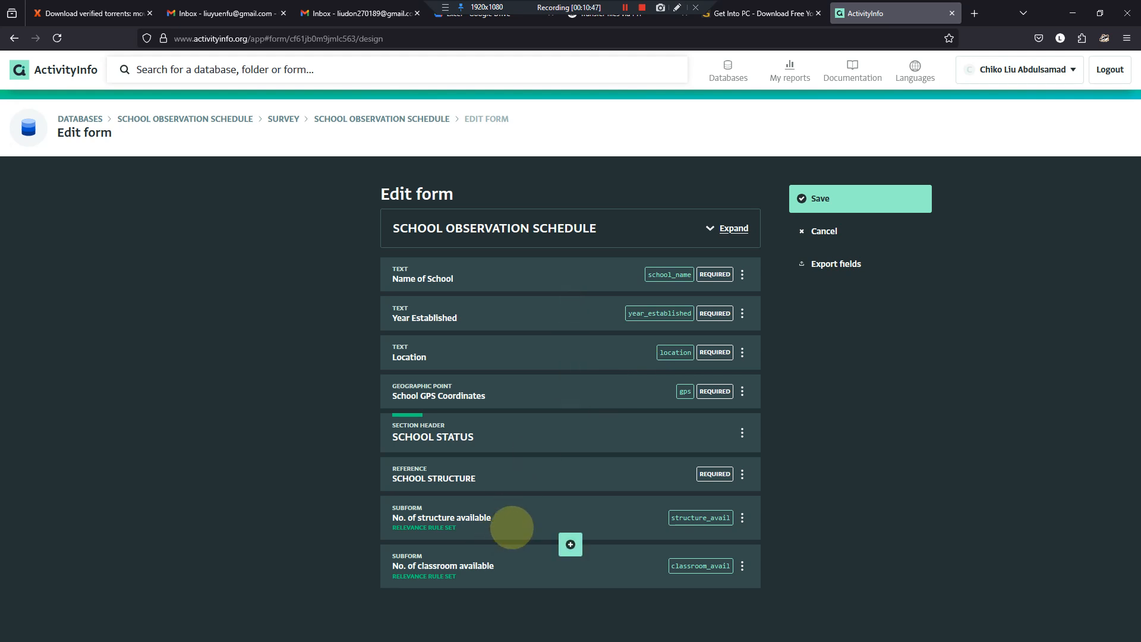
click(512, 527)
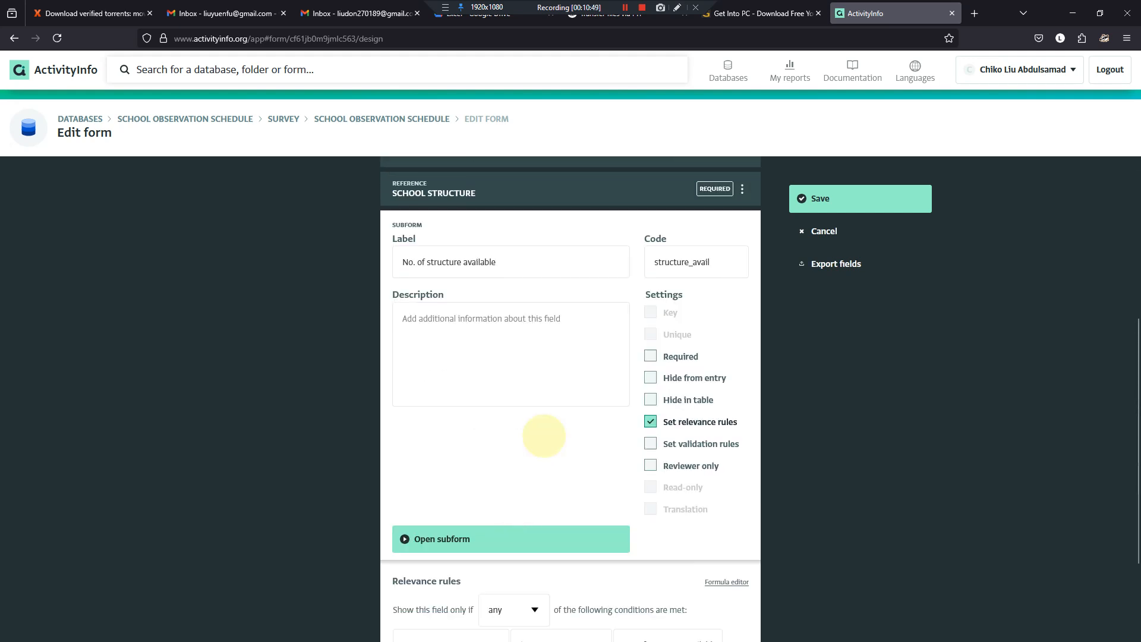
click(508, 261)
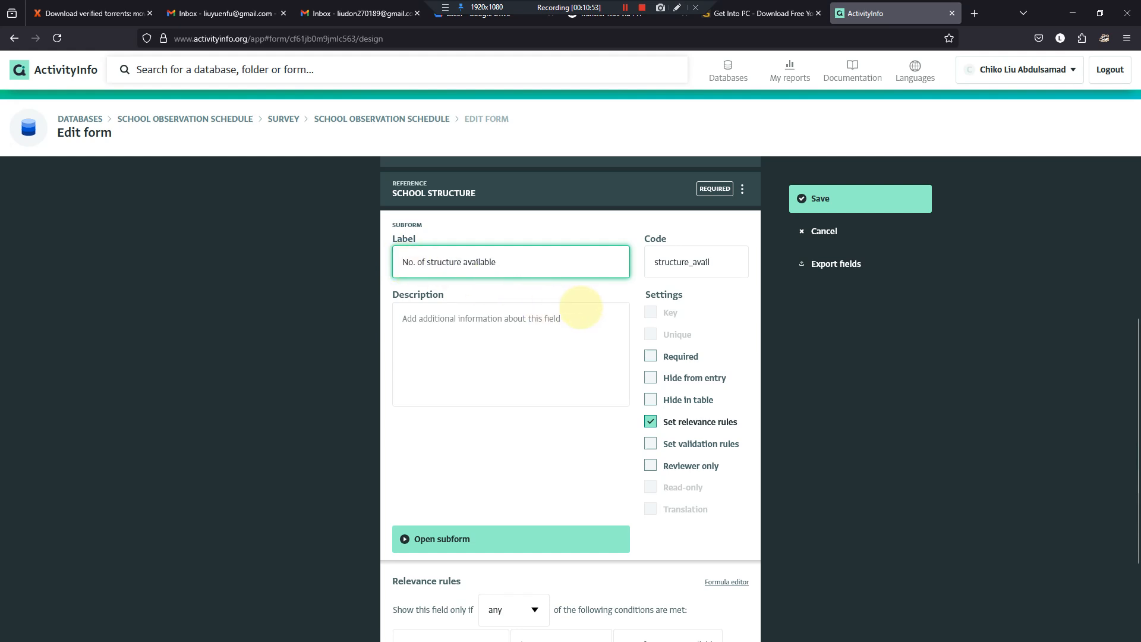
scroll(671, 315, down, 3)
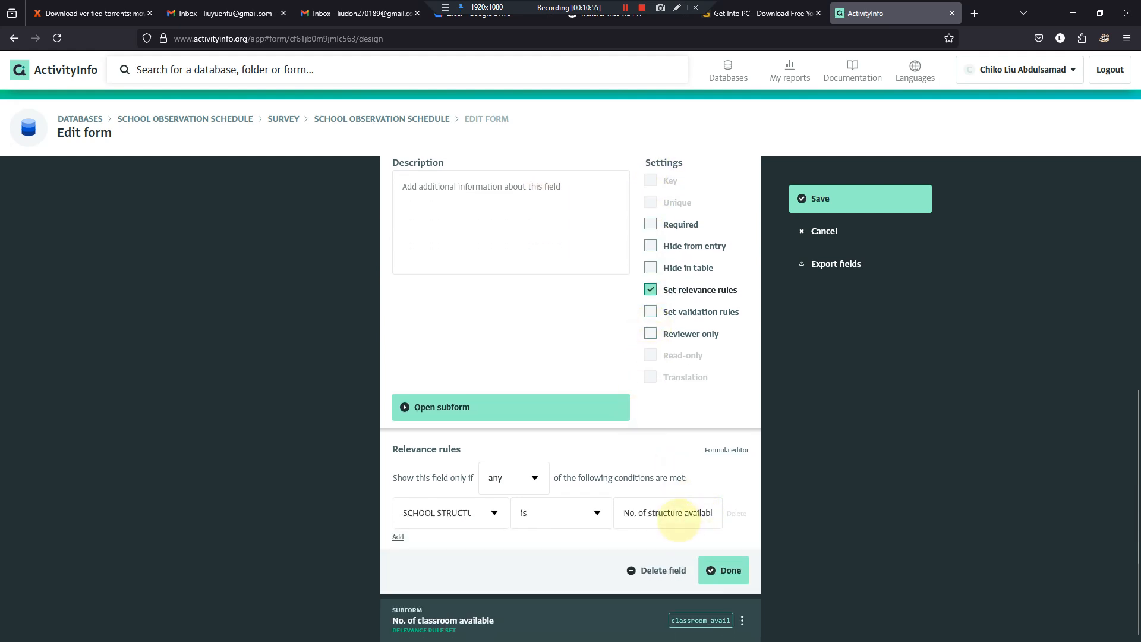
click(693, 513)
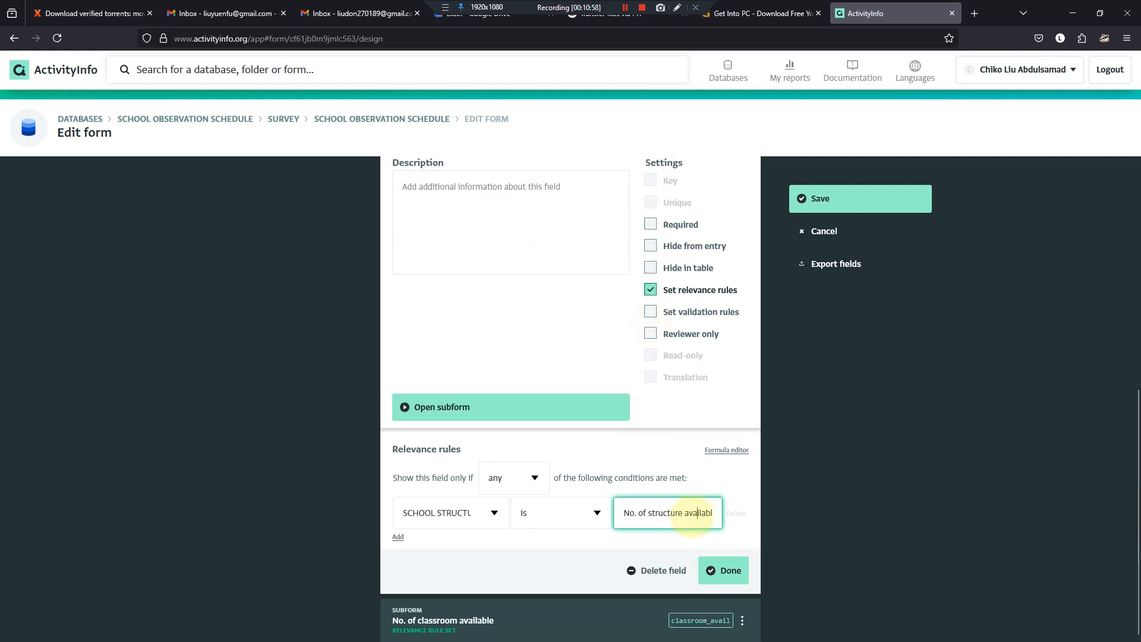
key(End)
text(e)
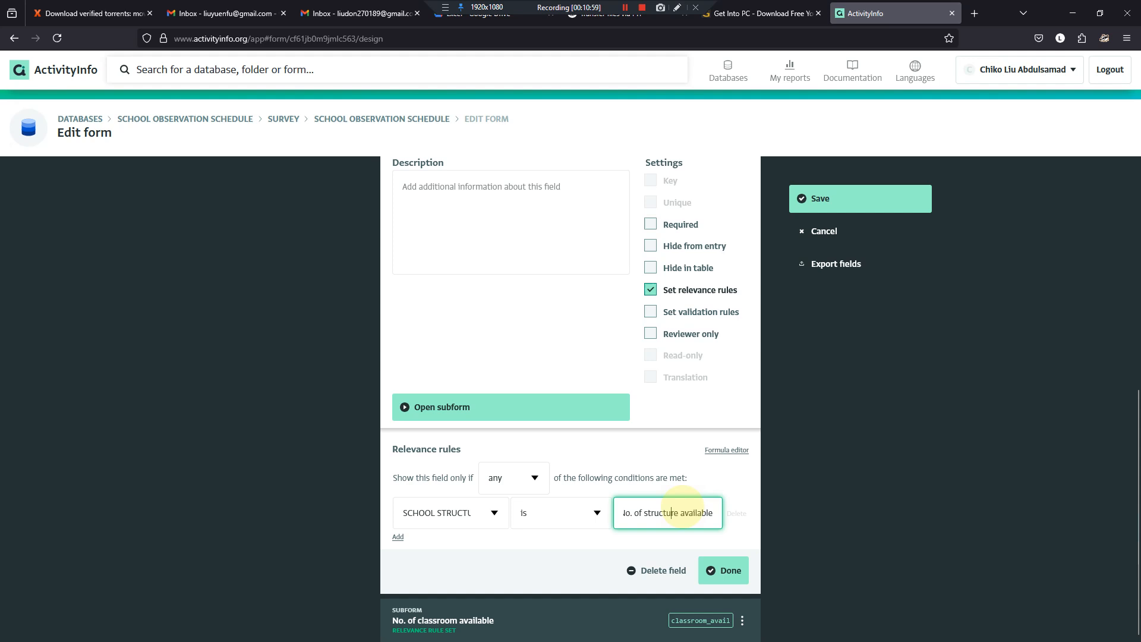
key(Home)
scroll(535, 338, up, 2)
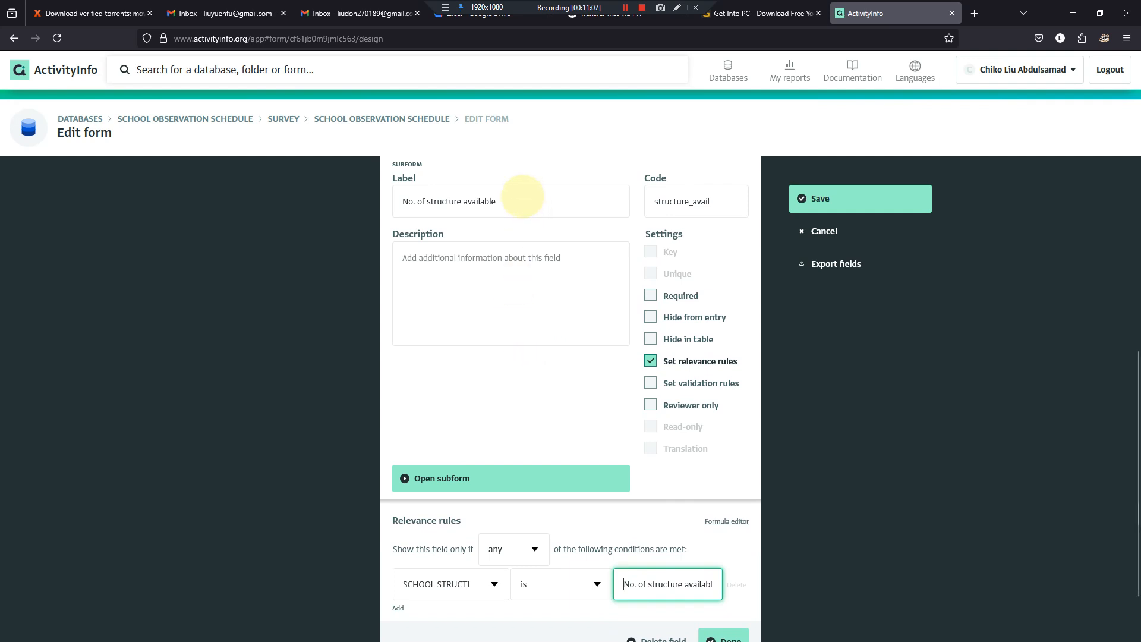
- Change the structure subform's label to "Number of structure available"
click(529, 203)
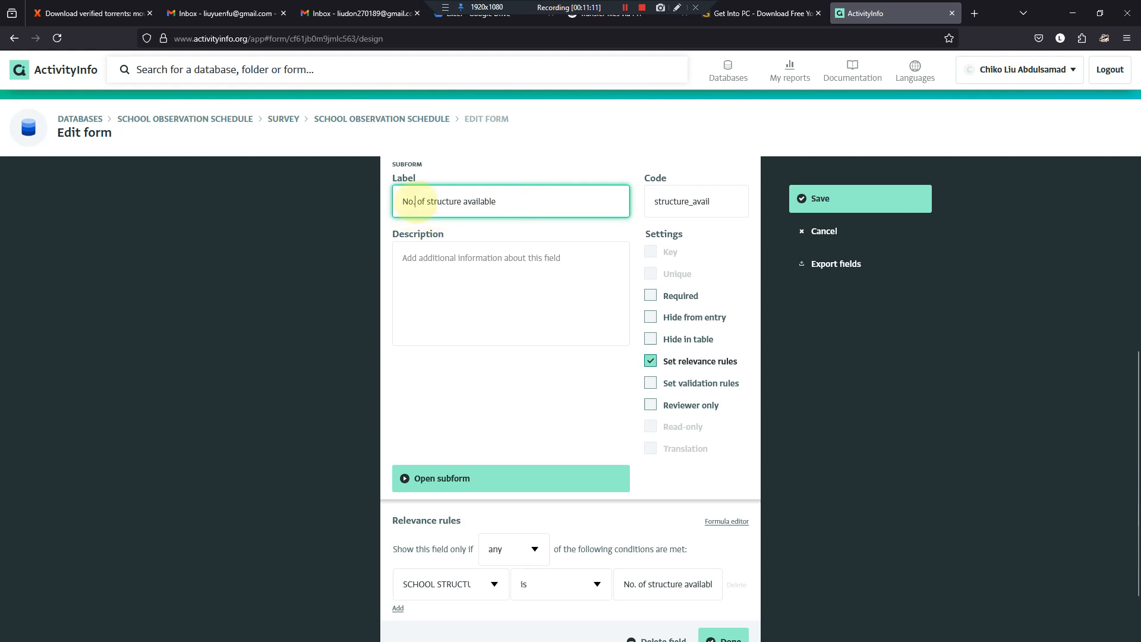
key(BackSpace)
key(BackSpace)
text(umber)
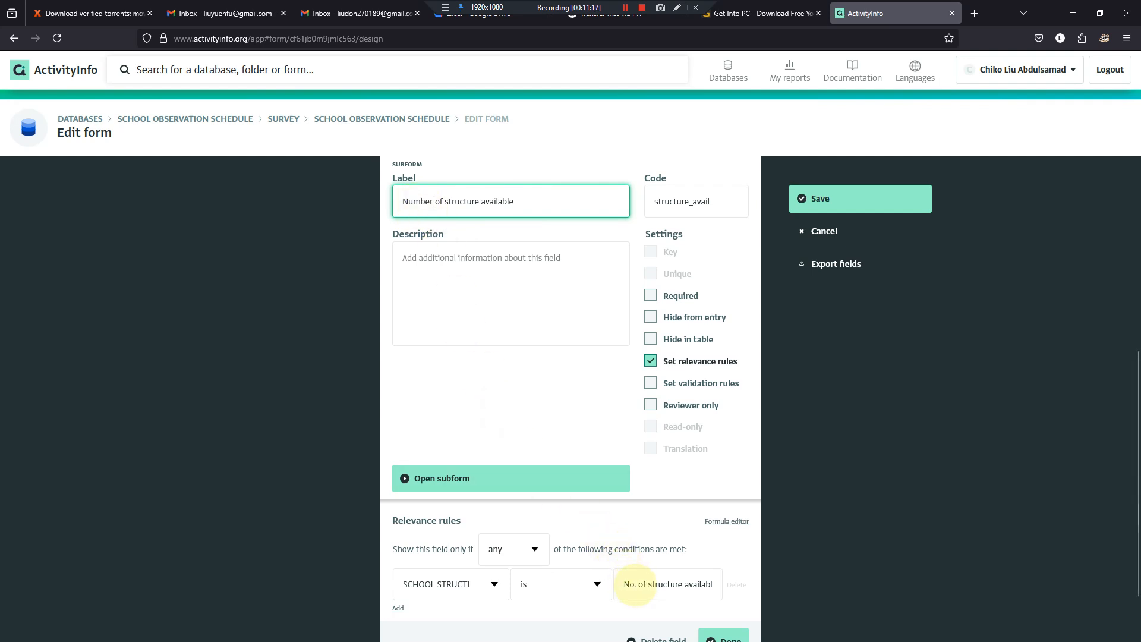
- Set the structure subform's relevance rule value to "Number of structure available" and save the form
click(635, 583)
key(BackSpace)
key(BackSpace)
text(umber)
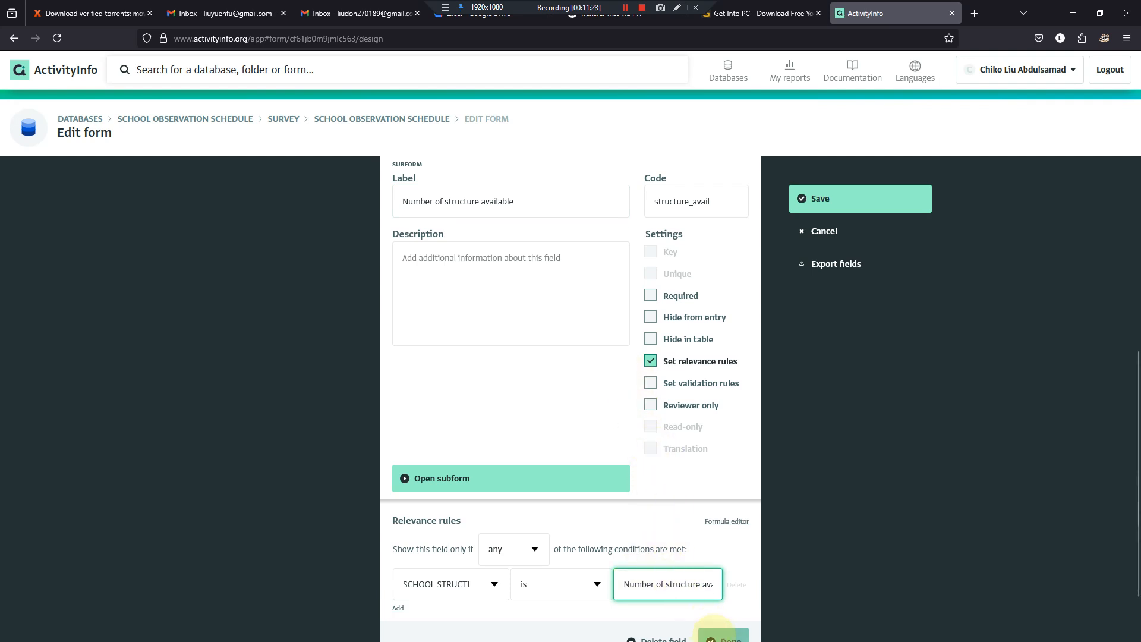
click(713, 636)
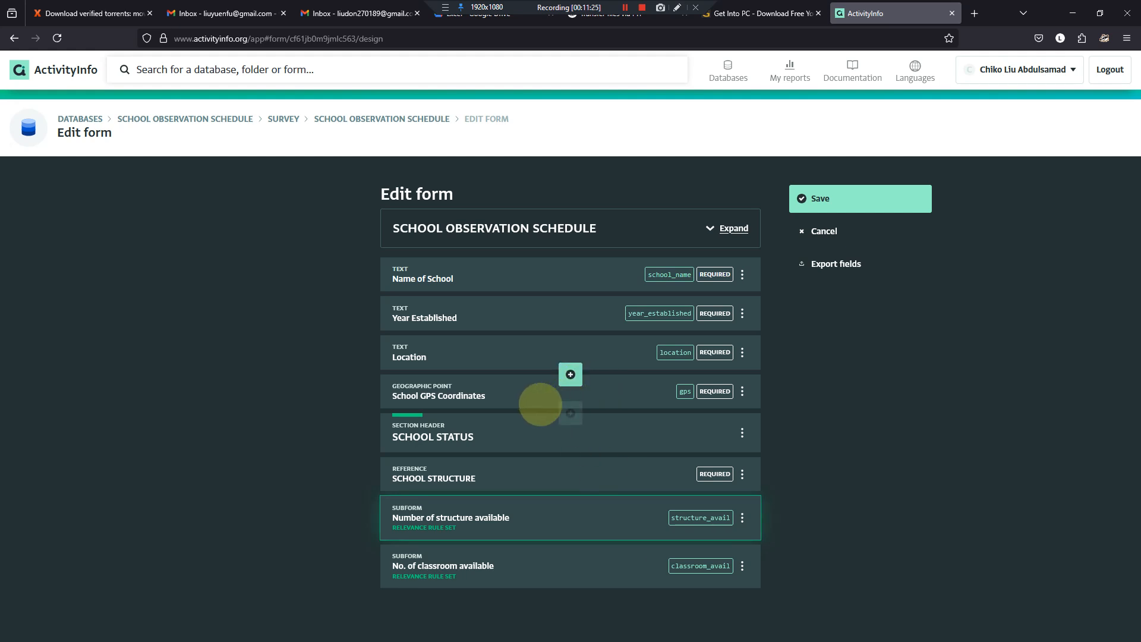
click(807, 199)
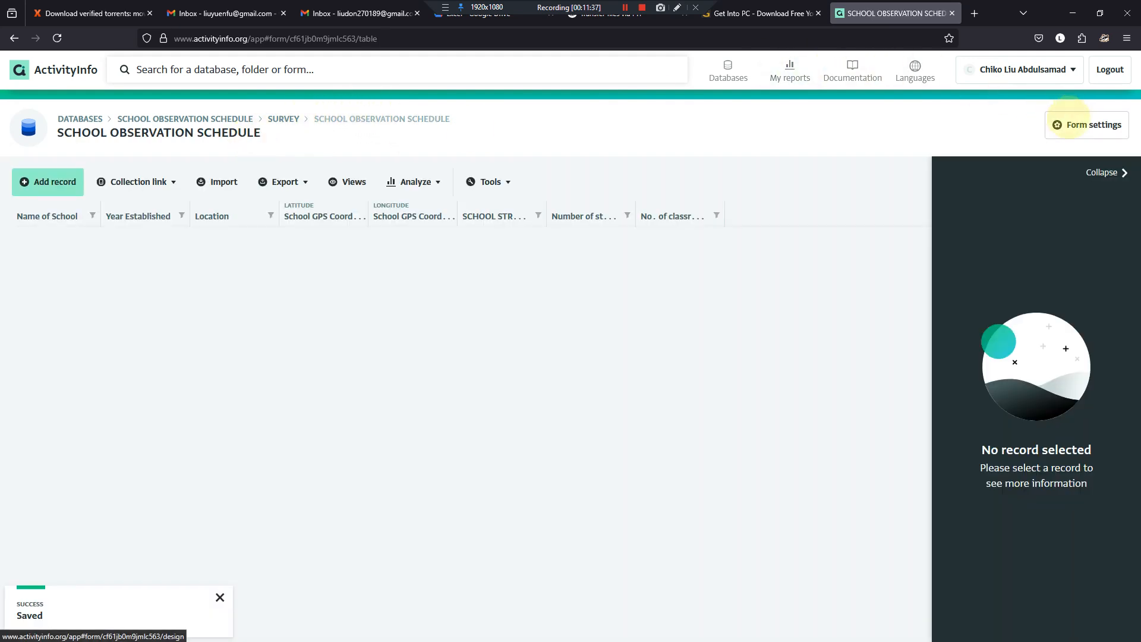
- Reopen the form design and change the classroom subform's label to "Number of classroom available"
click(1061, 124)
click(543, 556)
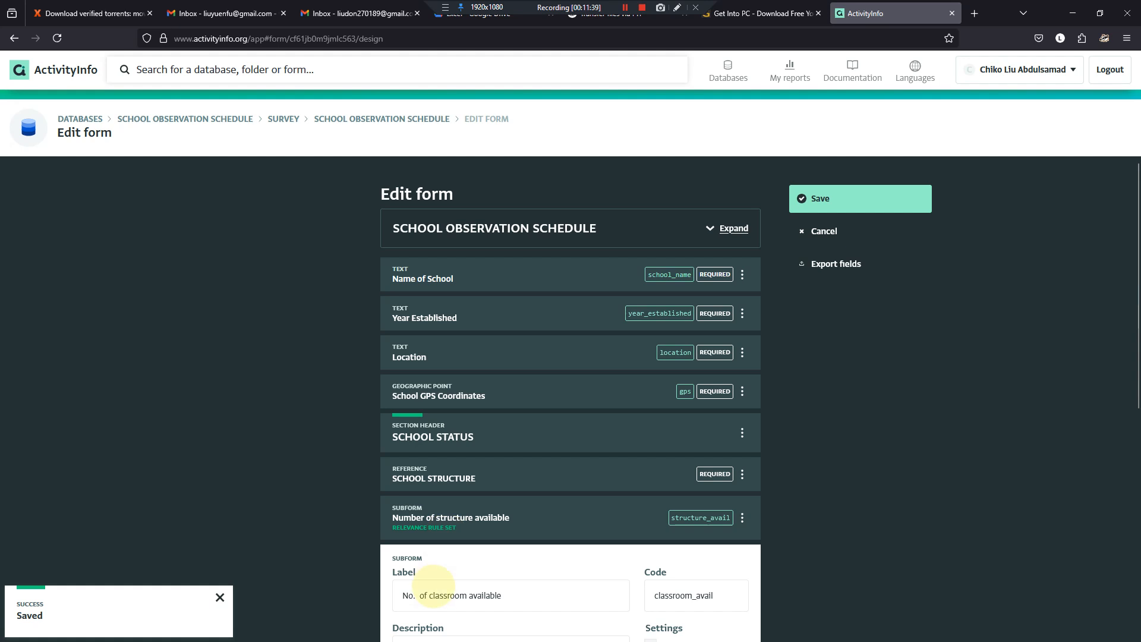
click(416, 595)
click(420, 595)
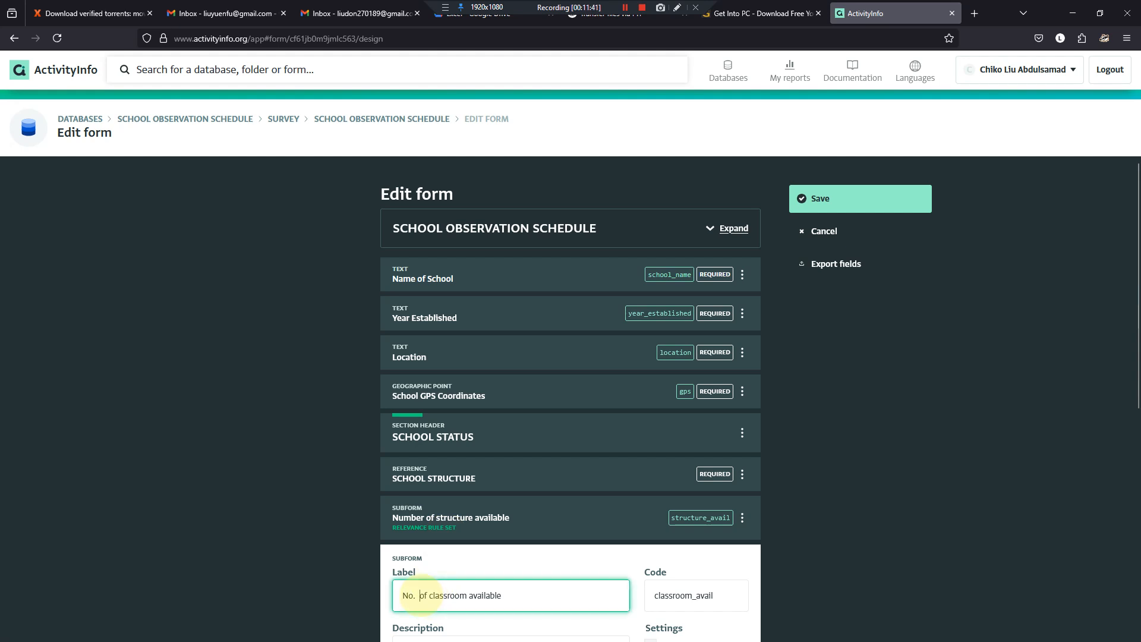
key(BackSpace)
key(BackSpace)
key(BackSpace)
text(umber)
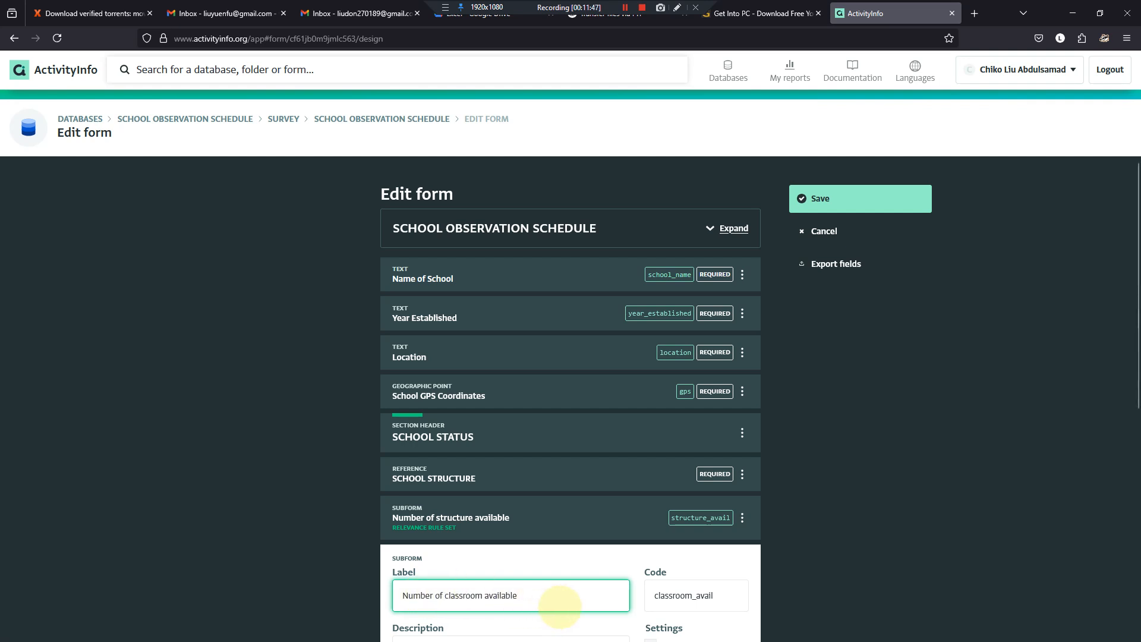
click(543, 595)
- Set the classroom subform's relevance rule value to "Number of classroom available" and save the form
scroll(570, 577, down, 5)
click(624, 564)
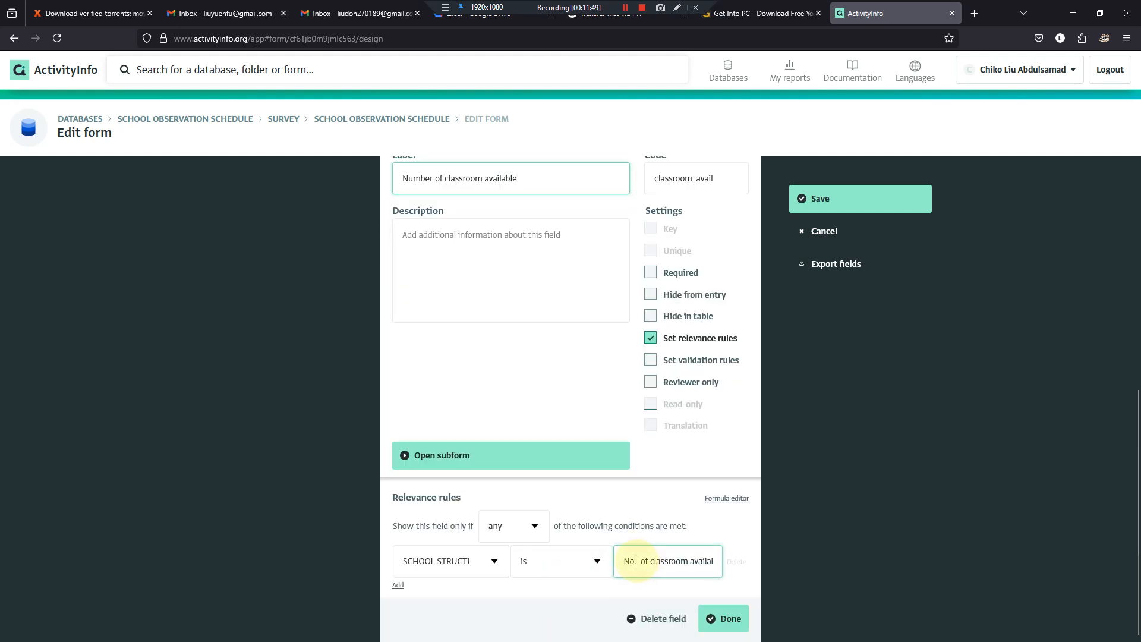
drag(641, 562, 622, 562)
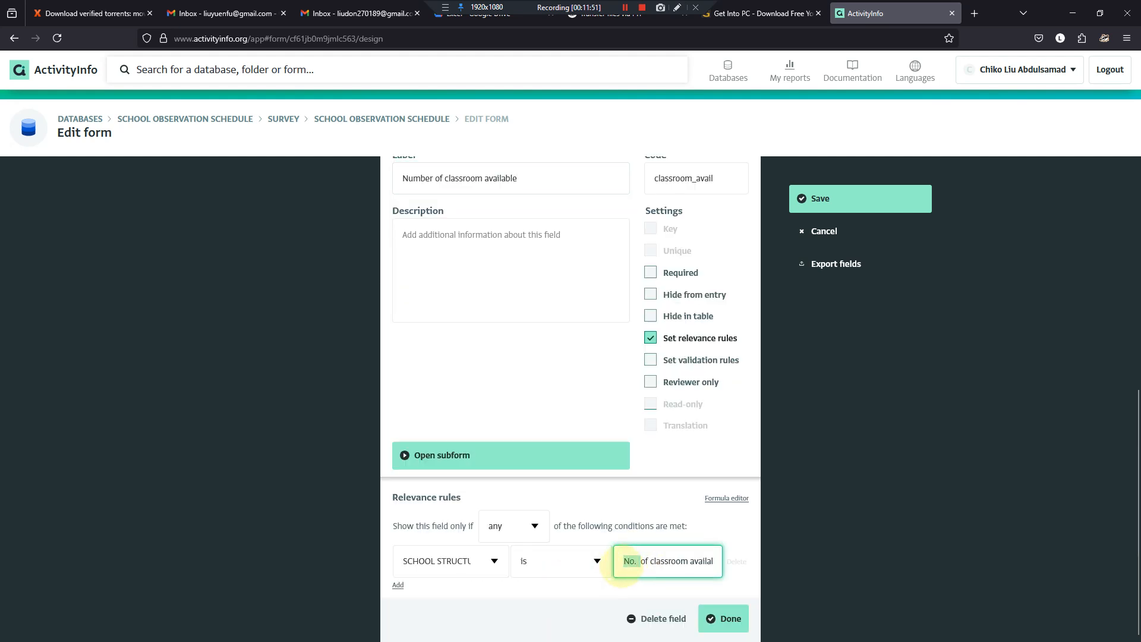
text(Number)
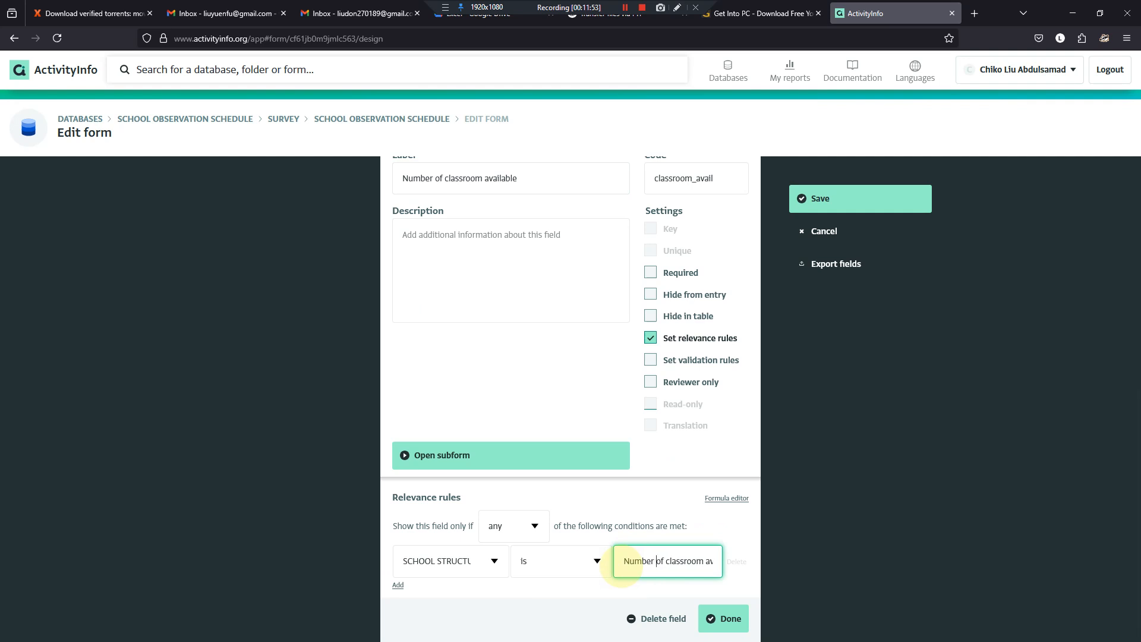
click(724, 619)
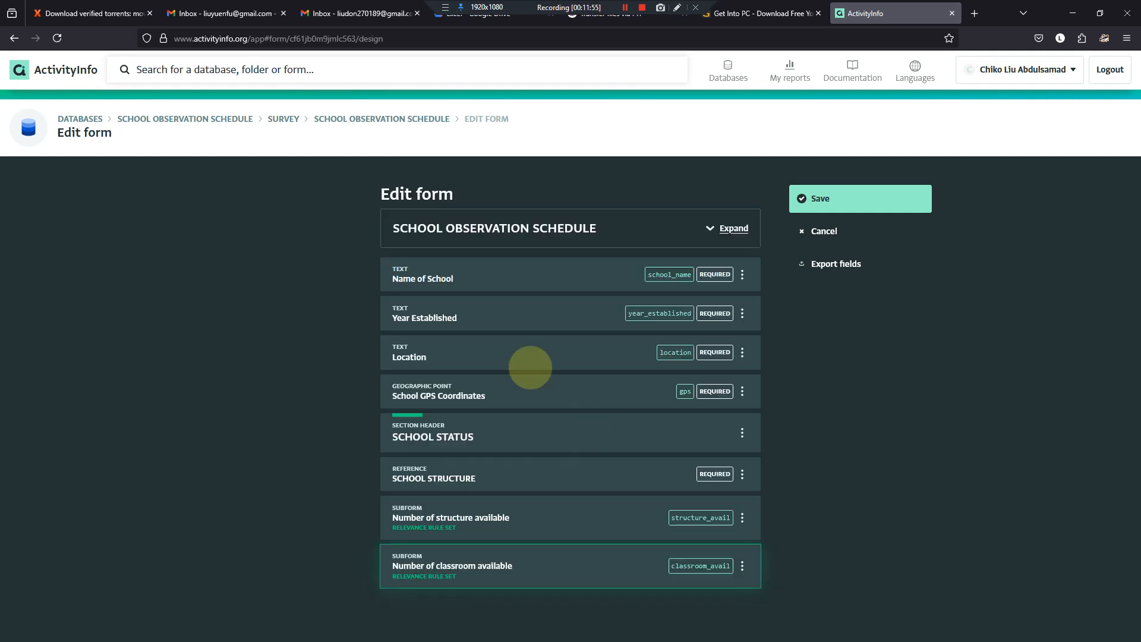
click(796, 197)
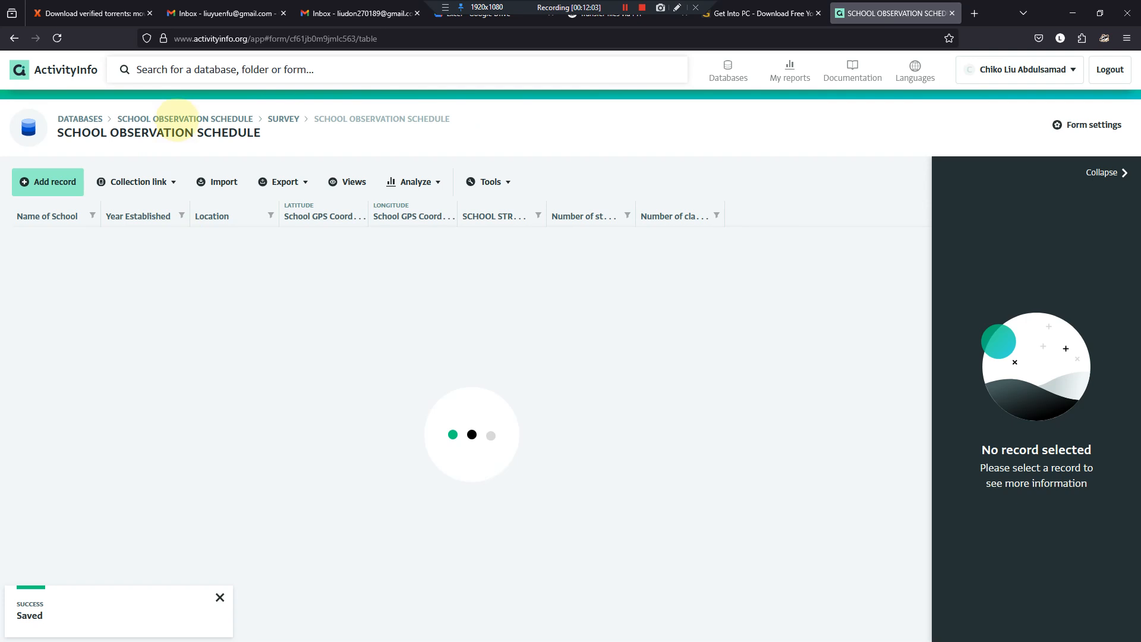
- Open the SCHOOL STRUCTURE form in the Reference folder and widen its TYPE OF SCHOOL STRUCTURE SITUATION column
click(179, 118)
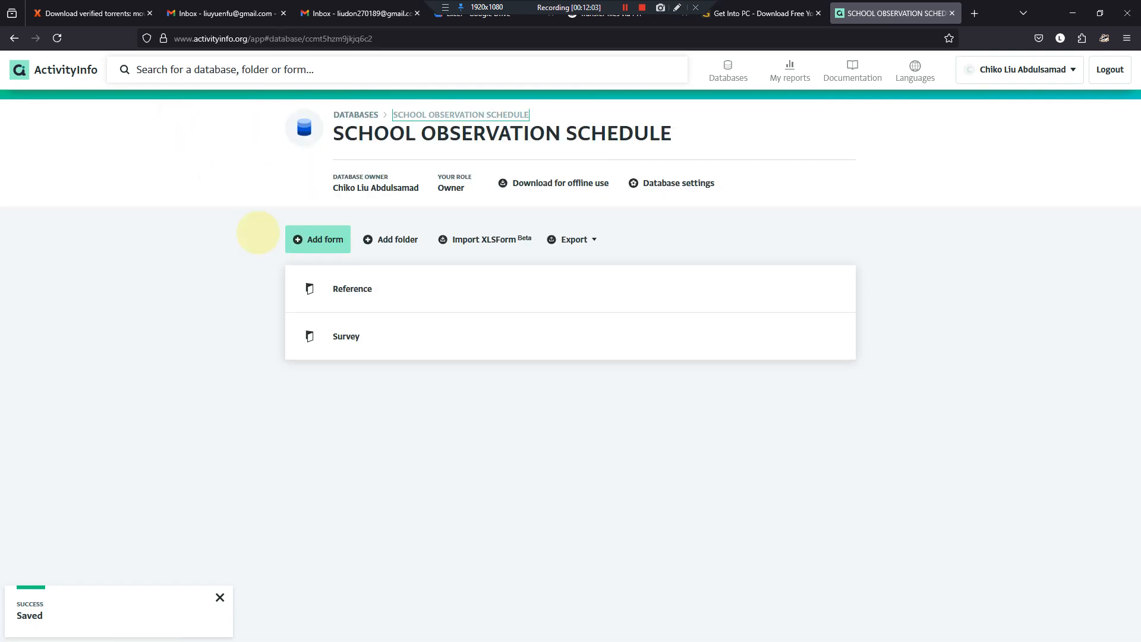
click(324, 289)
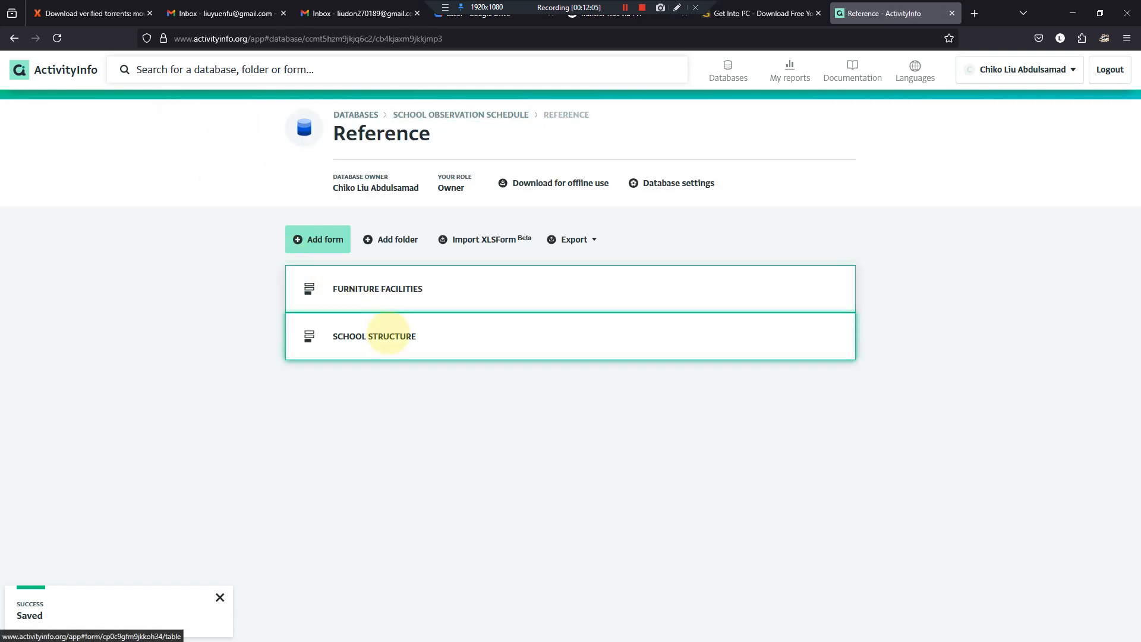
click(389, 334)
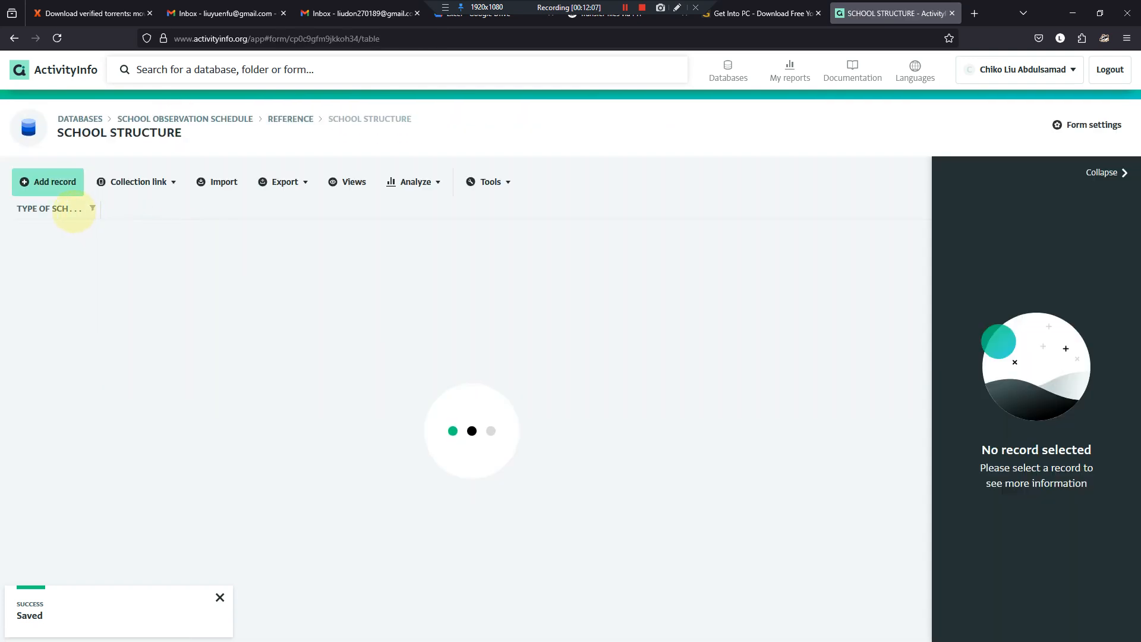
drag(101, 208, 165, 229)
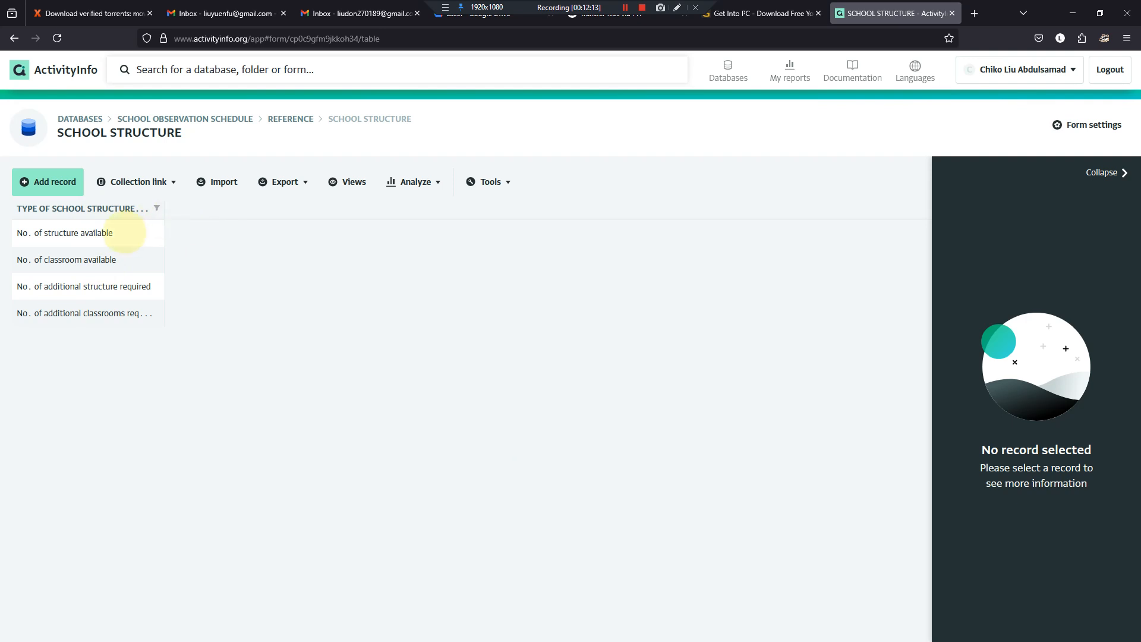
- Edit the "No. of structure available" record to read "Number of structure available" and save it
click(125, 232)
click(970, 235)
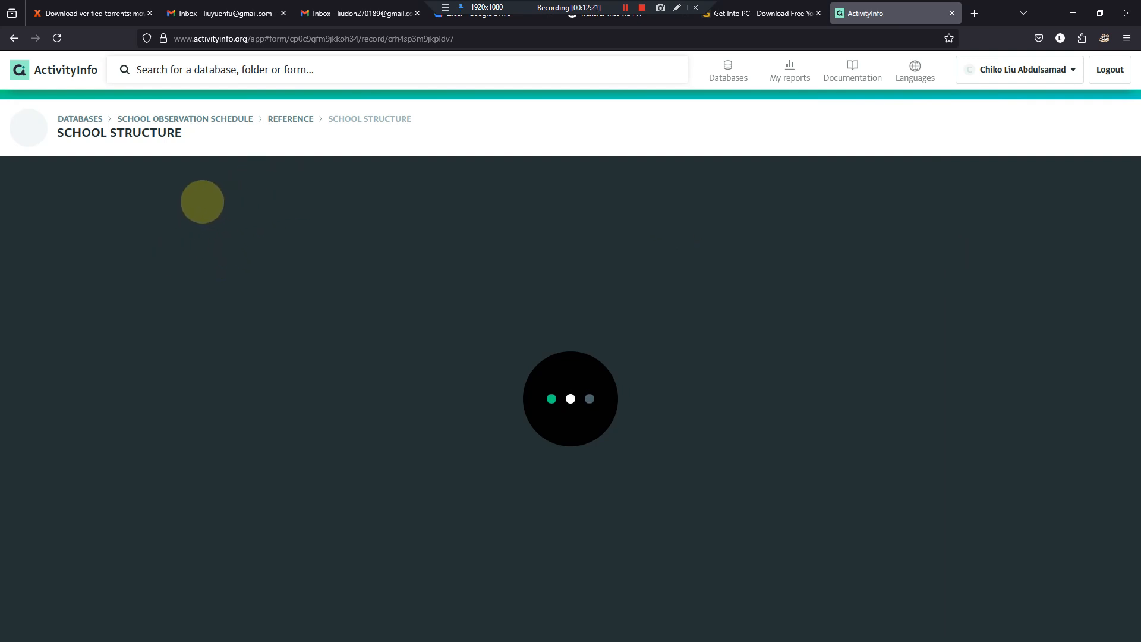
click(528, 274)
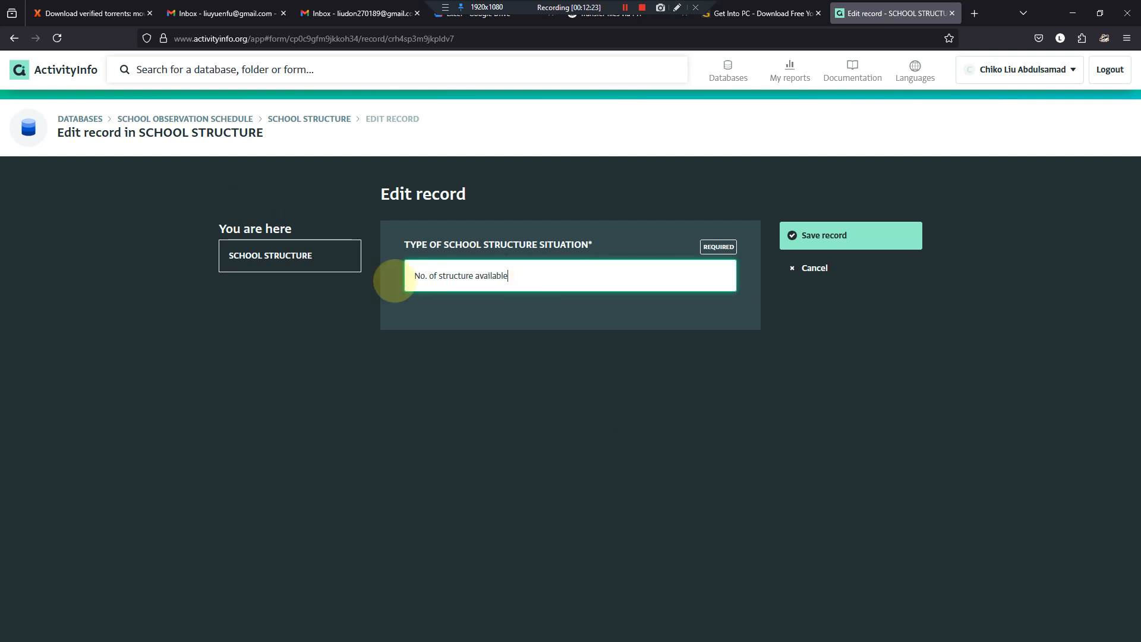
click(425, 276)
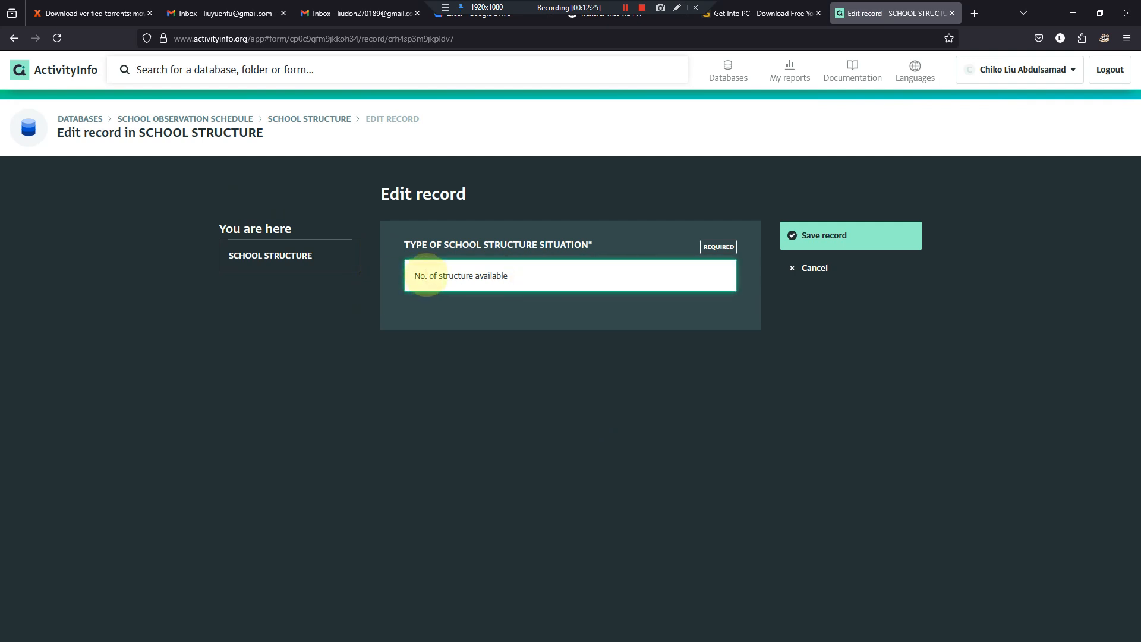
key(BackSpace)
text(umber)
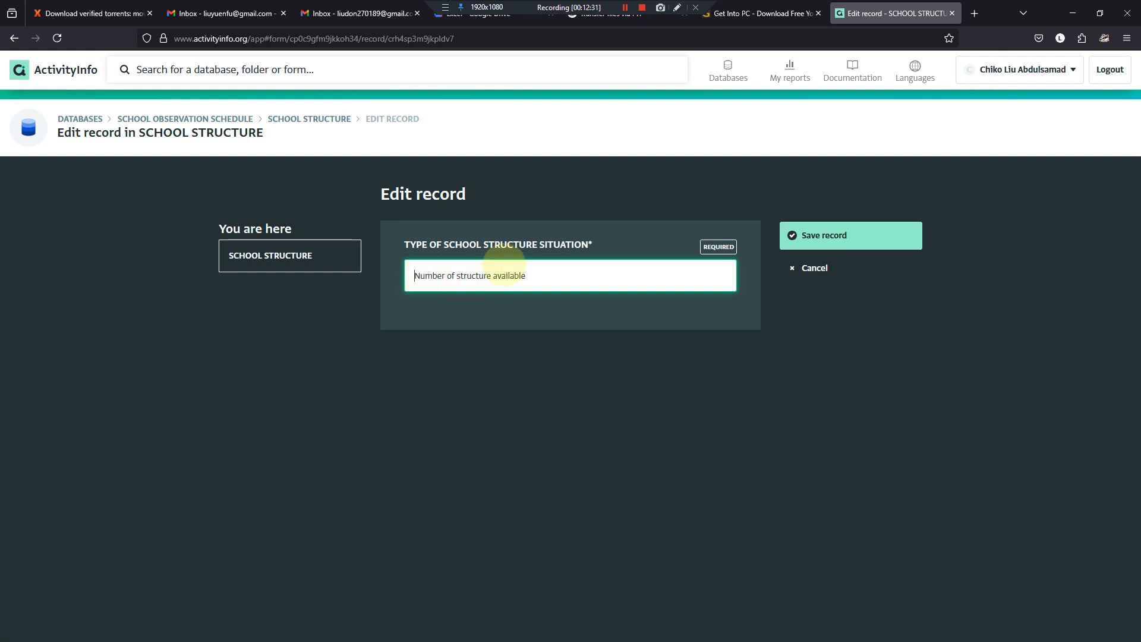
click(797, 233)
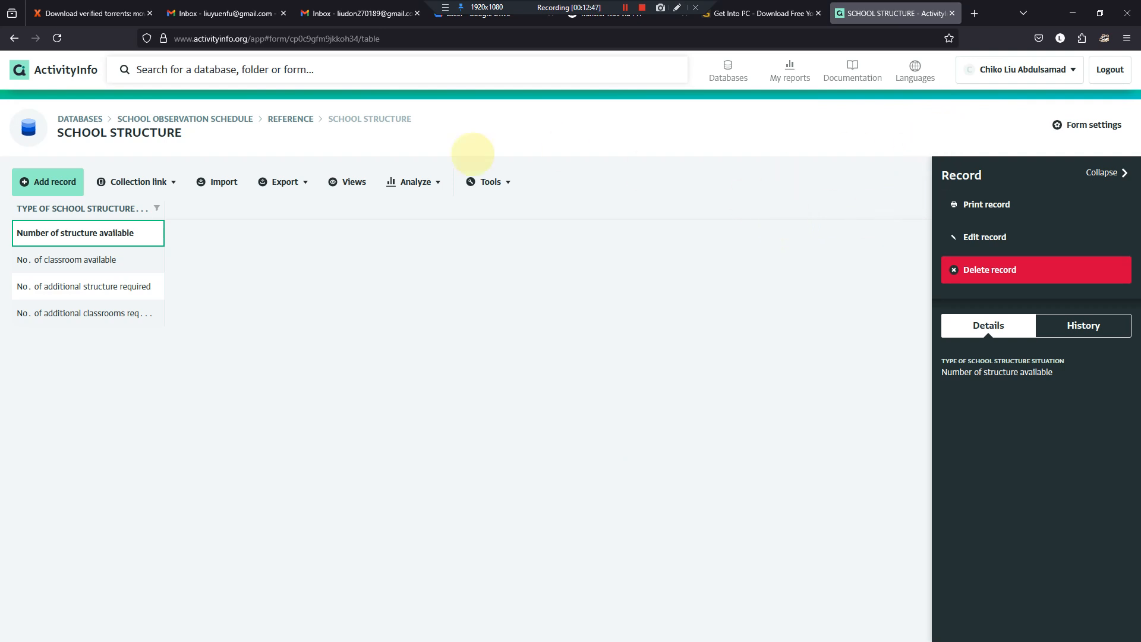
- Edit the "No. of classroom available" record to read "Number of classroom available" and save it
click(76, 260)
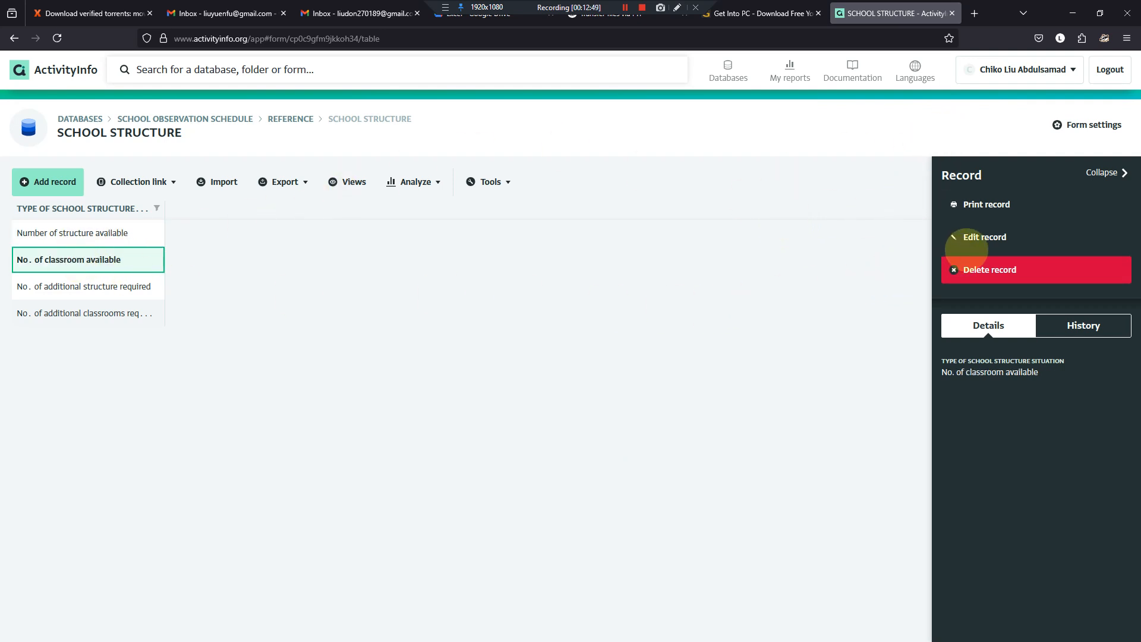
click(971, 241)
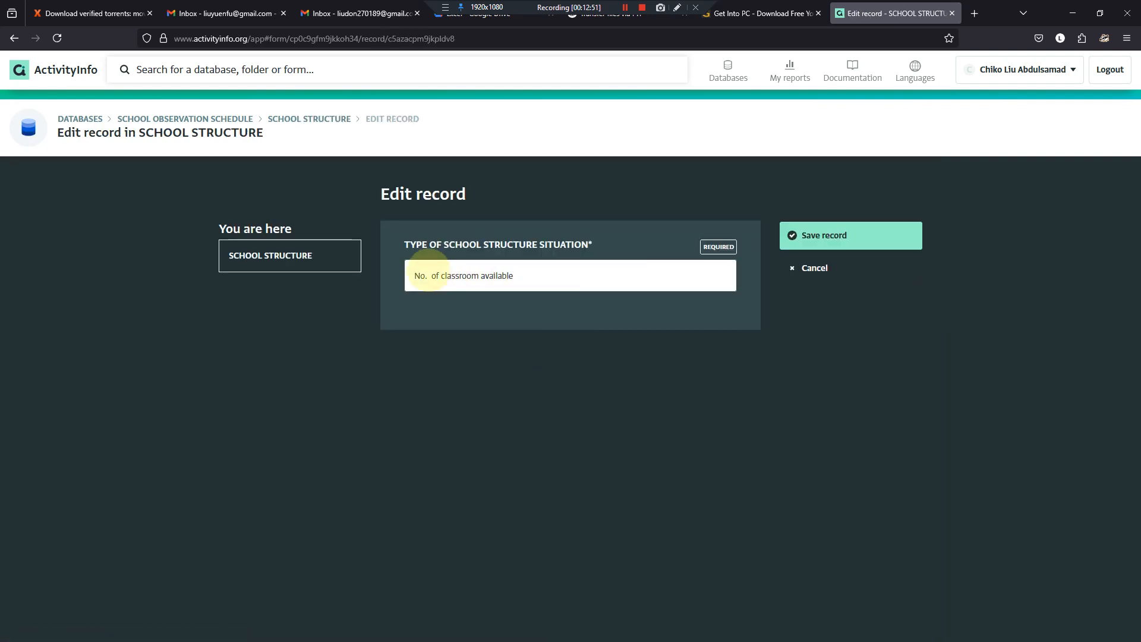
click(427, 276)
key(BackSpace)
text(umber)
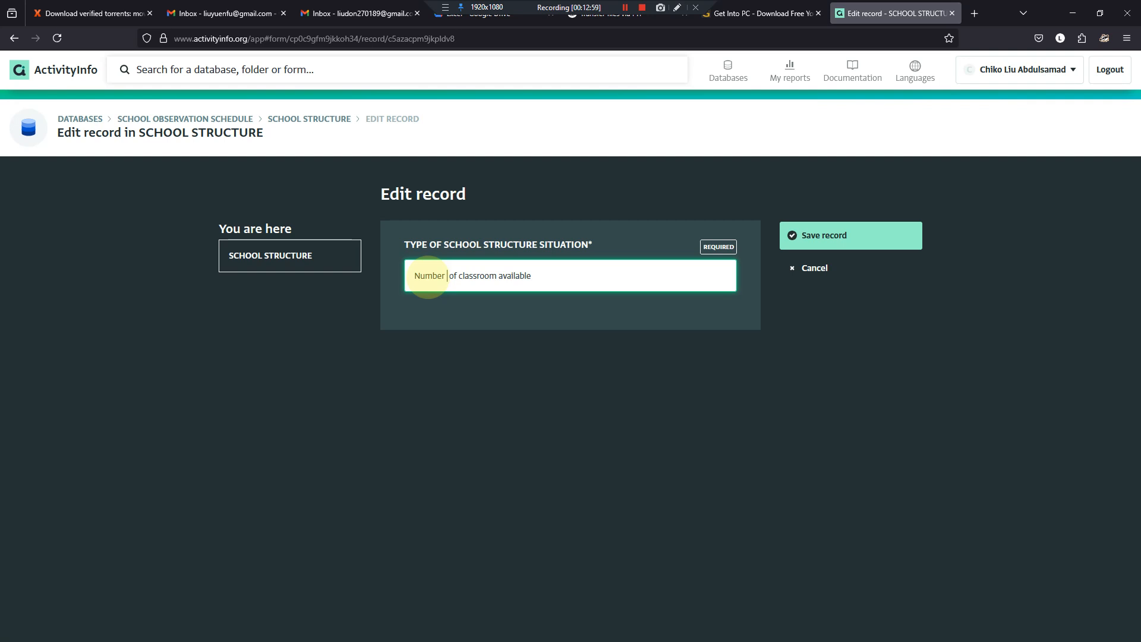
key(BackSpace)
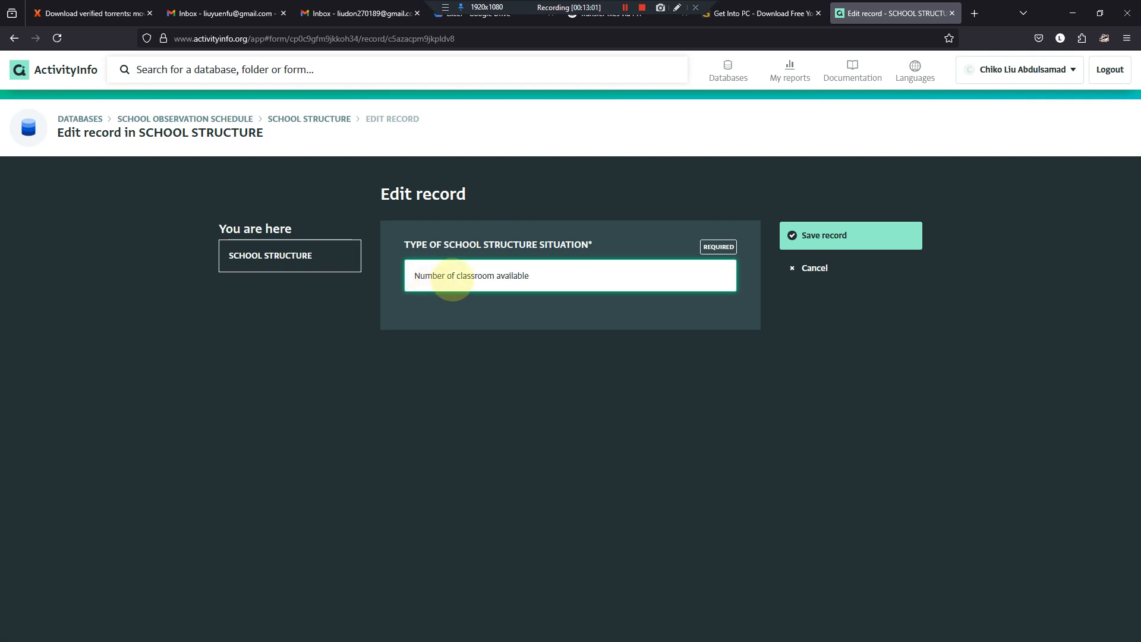
click(457, 274)
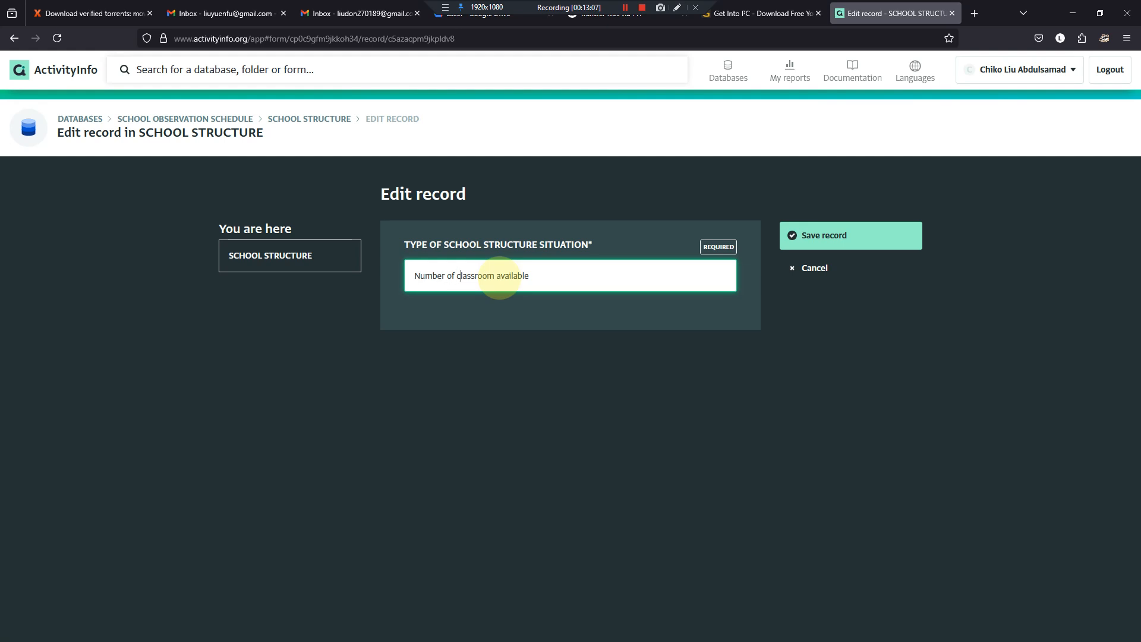
click(812, 235)
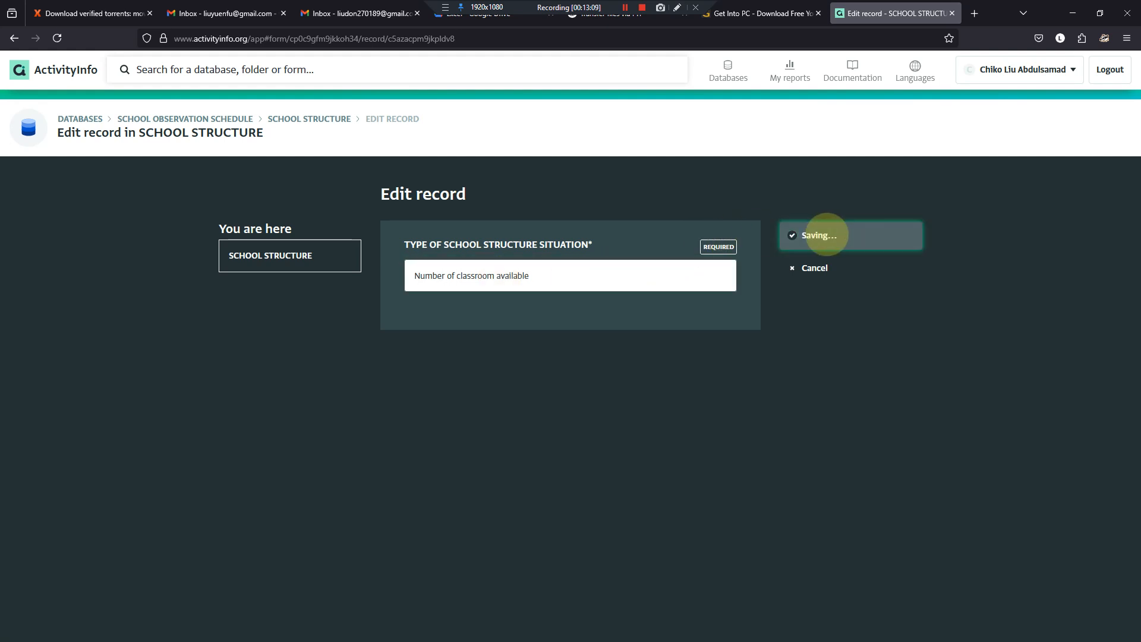
- Edit the "No. of additional structure required" record to read "Number of additional structure required" and save it
click(51, 286)
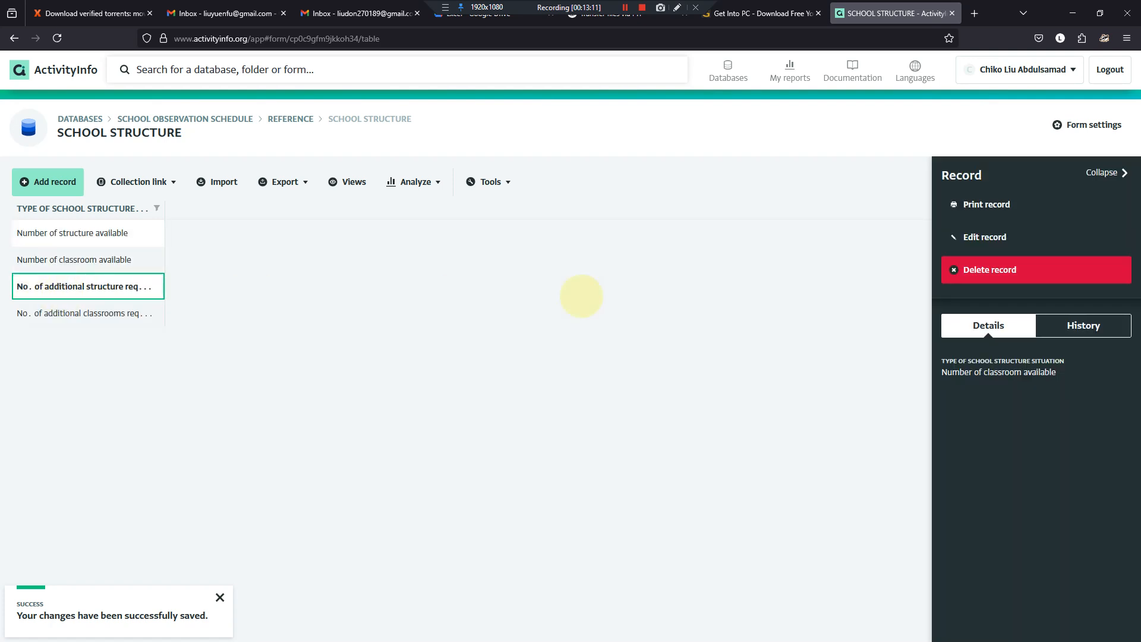
click(978, 239)
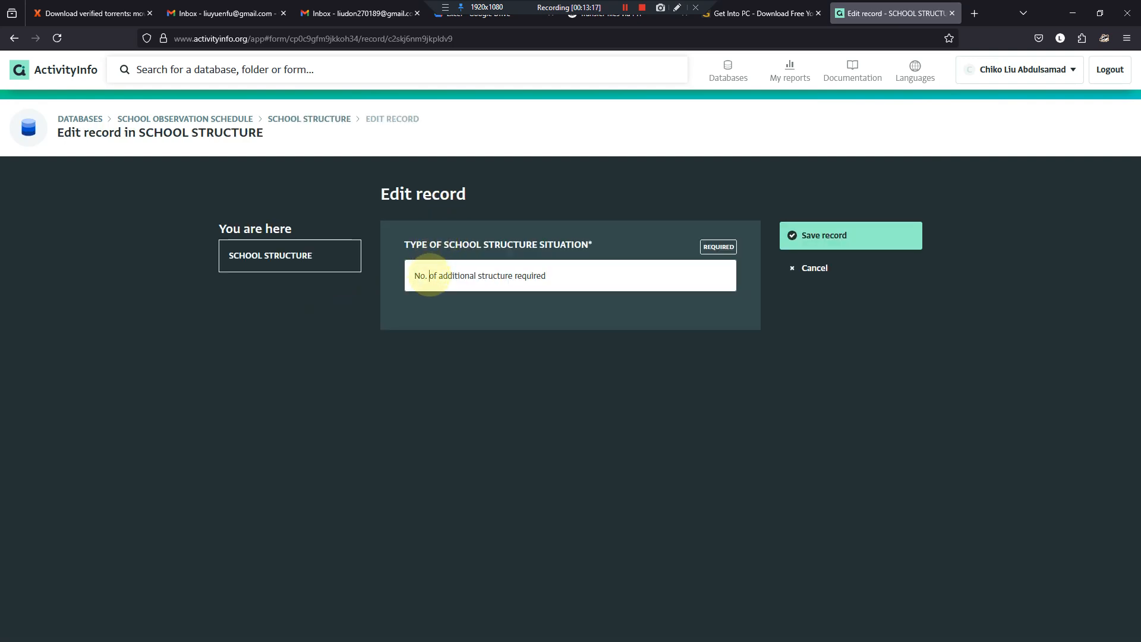
drag(428, 276, 393, 278)
text(Number)
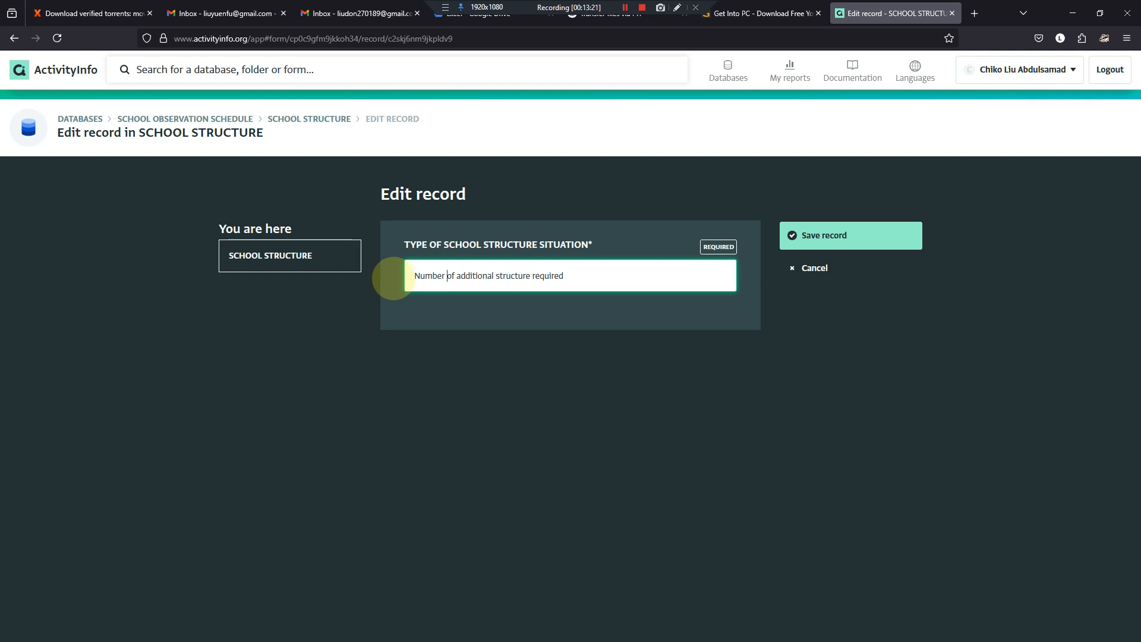
key(Right)
key(Right)
key(Right)
key(Right)
key(Right)
key(Right)
key(Right)
key(Right)
key(Right)
key(Right)
key(Right)
key(Right)
key(Right)
key(Right)
key(Right)
key(Right)
key(Right)
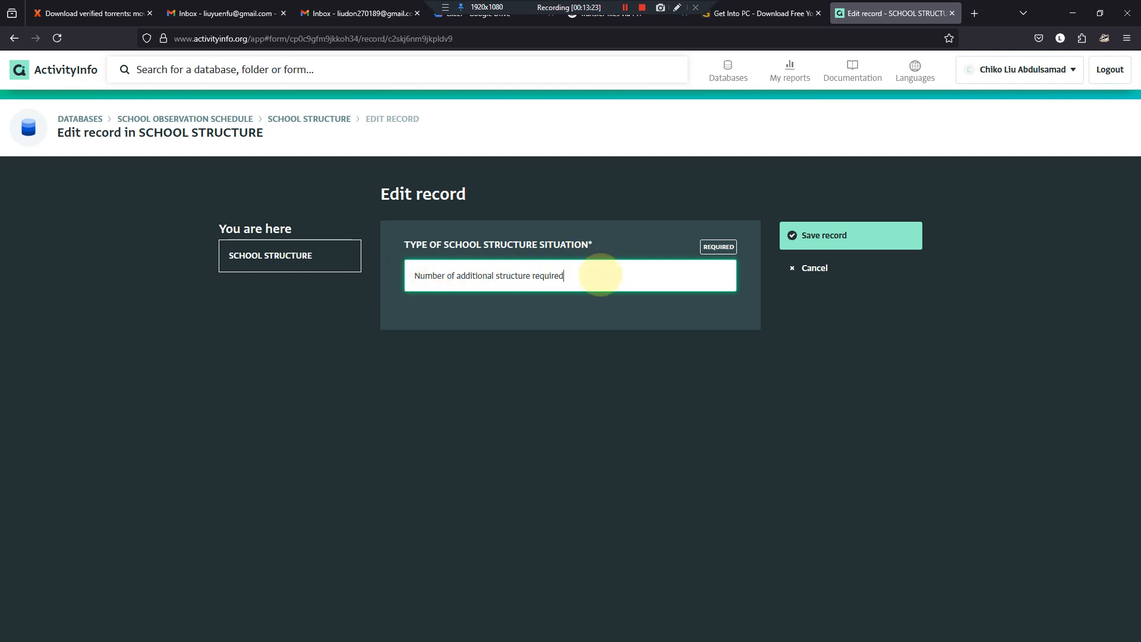
click(812, 236)
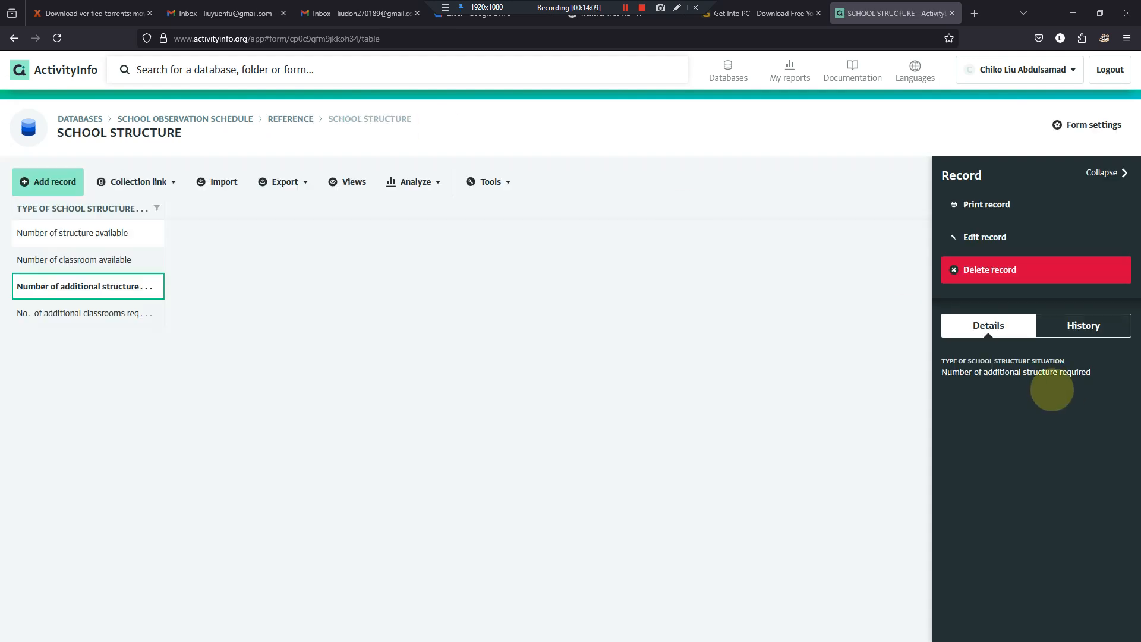
- Edit the "No. of additional classrooms required" record to read "Number of additional classrooms required" and save it
click(128, 315)
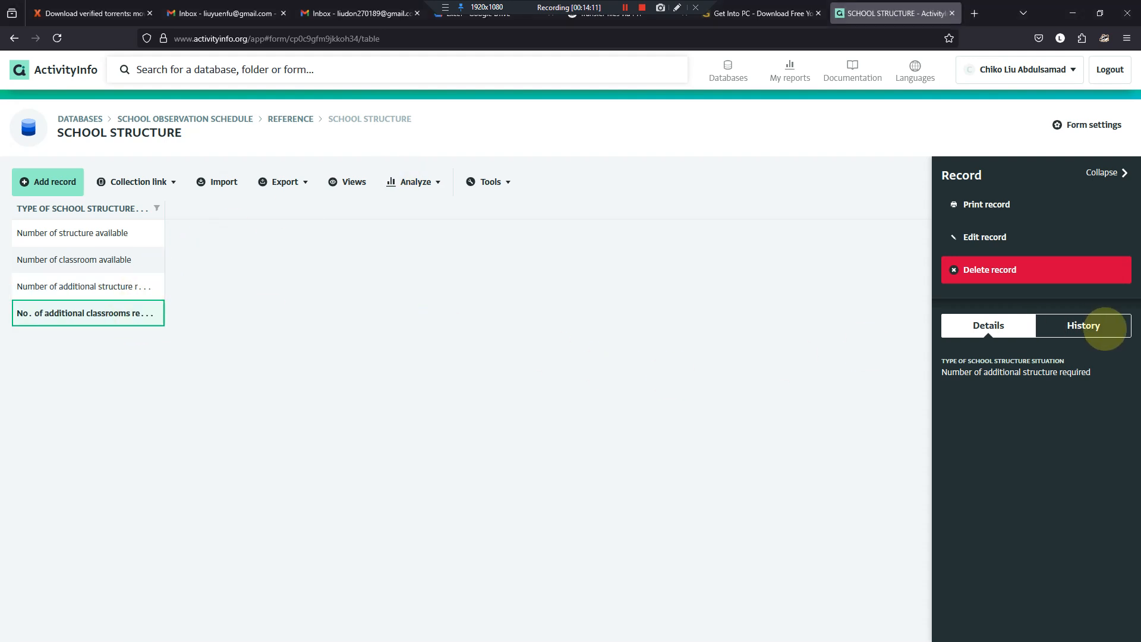
click(990, 235)
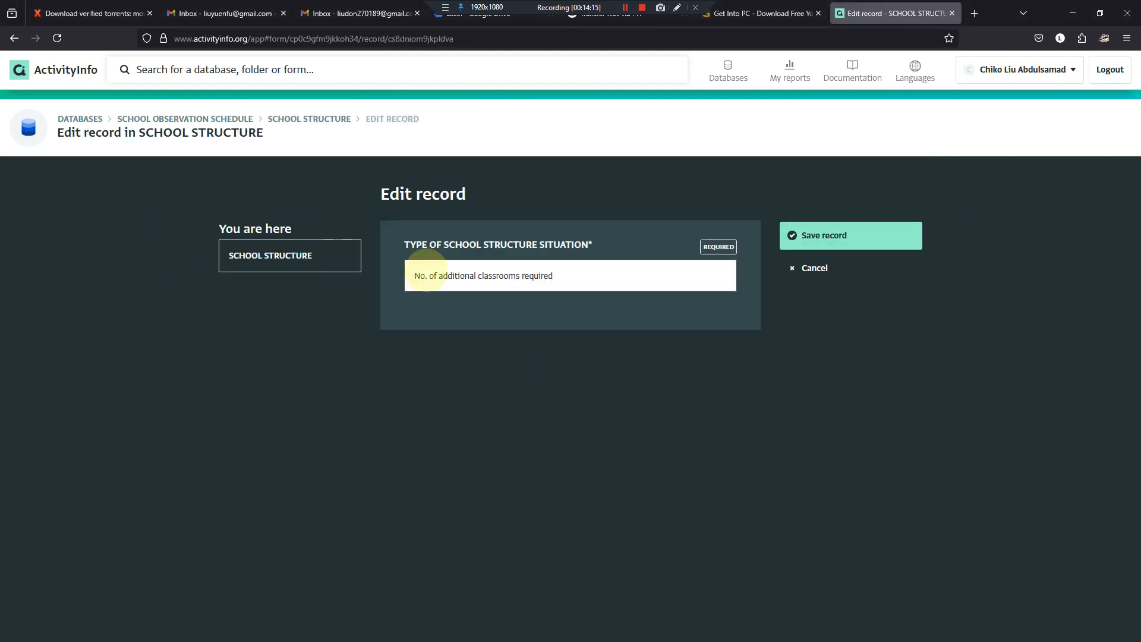
click(426, 274)
key(BackSpace)
key(BackSpace)
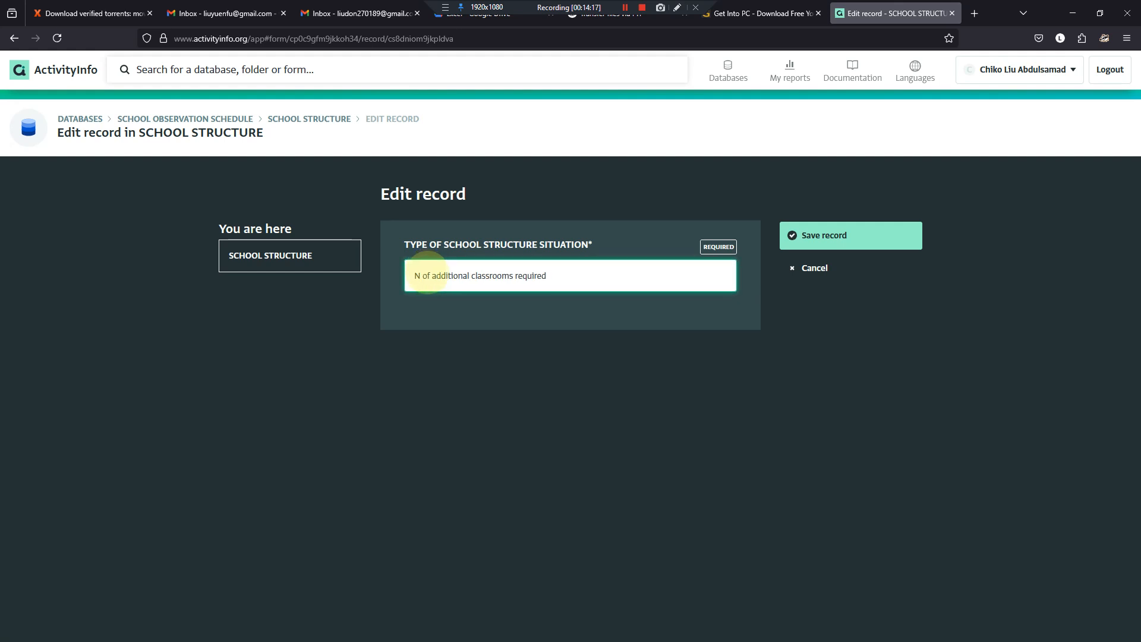
text(umber)
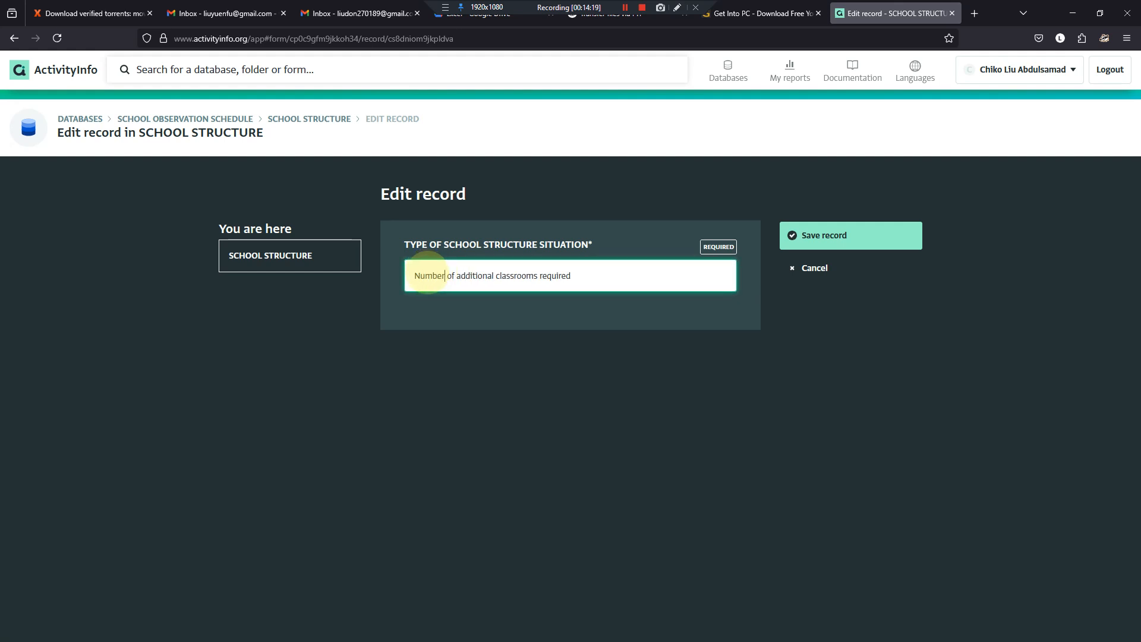
click(452, 283)
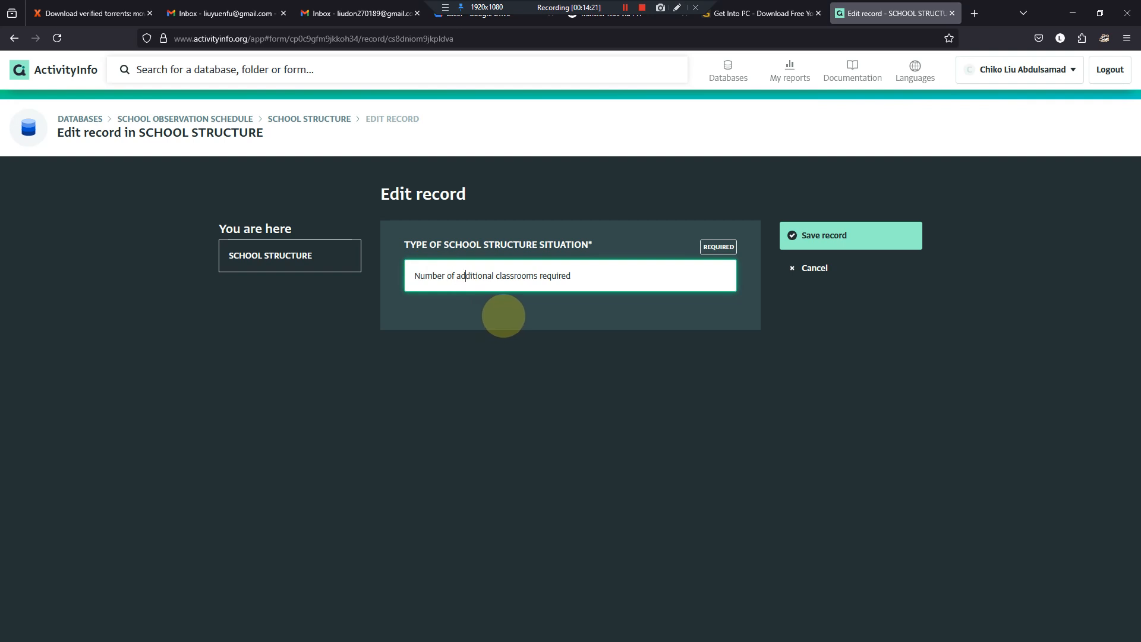
click(802, 236)
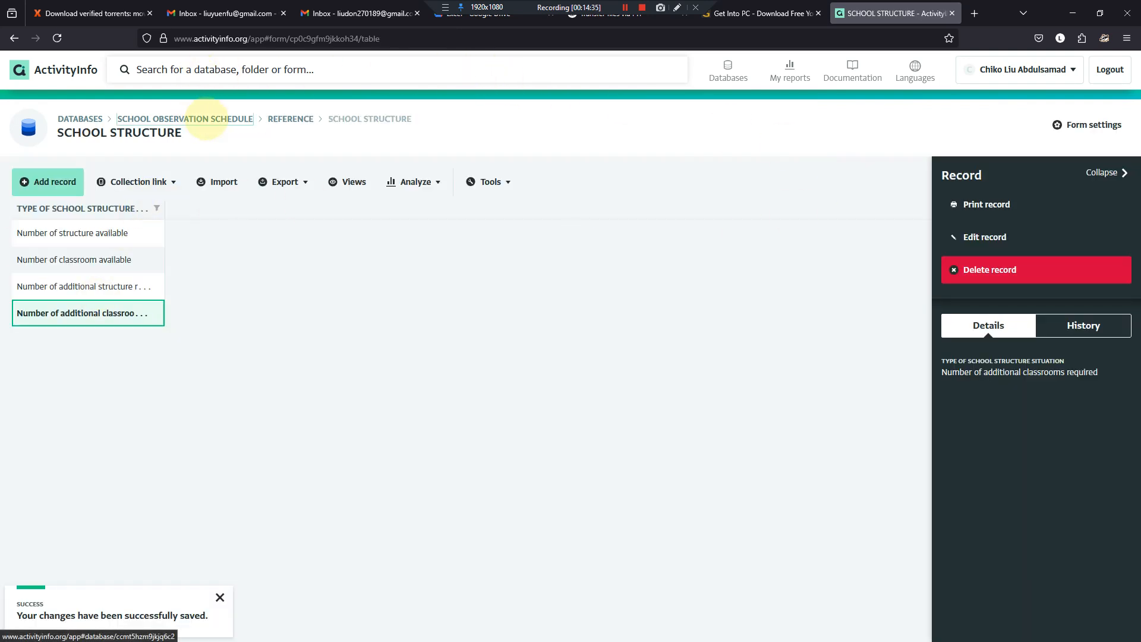
- Open the design of the SCHOOL OBSERVATION SCHEDULE form in the Survey folder of the database
click(196, 120)
click(346, 337)
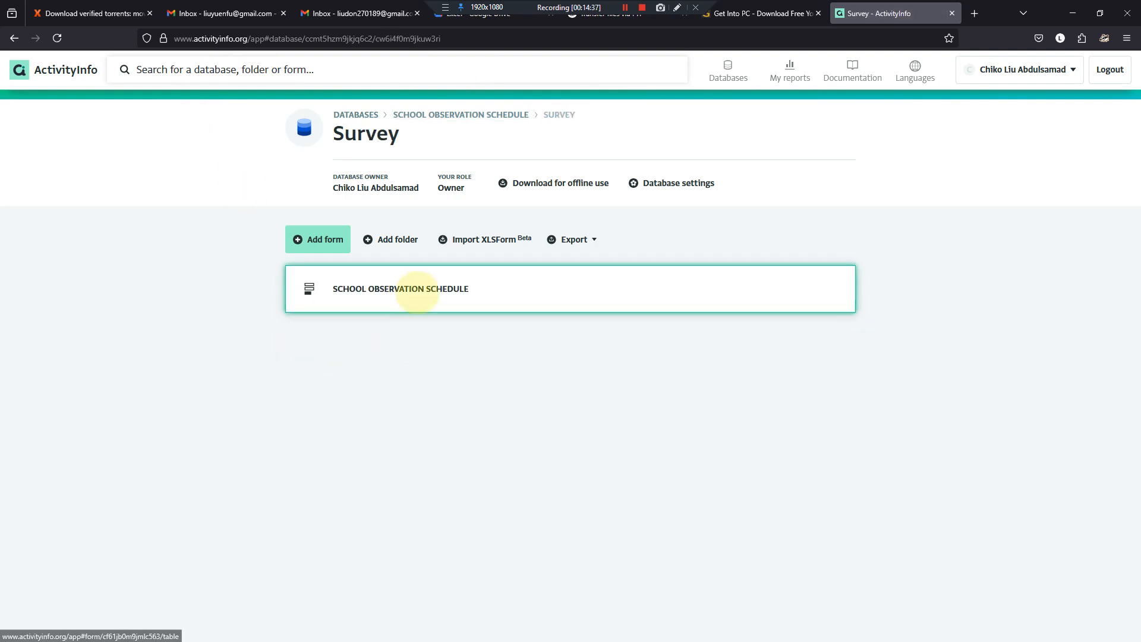
click(408, 288)
click(1088, 125)
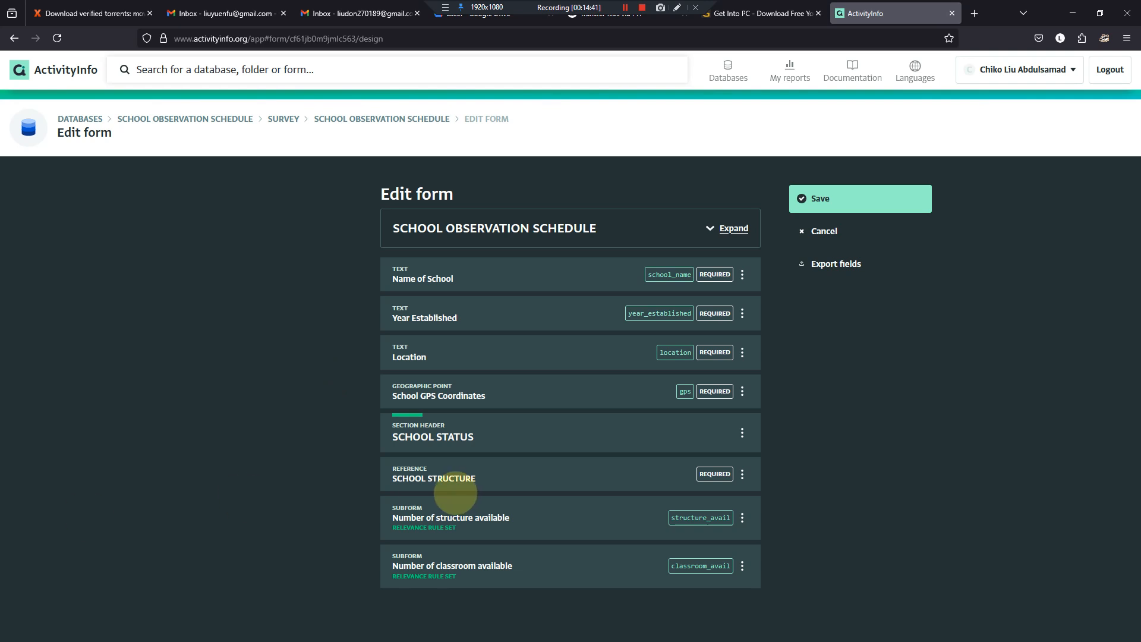
- Examine the "Number of structure available" subform's relevance rule, including its any/all match options and its formula
mouse_move(453, 497)
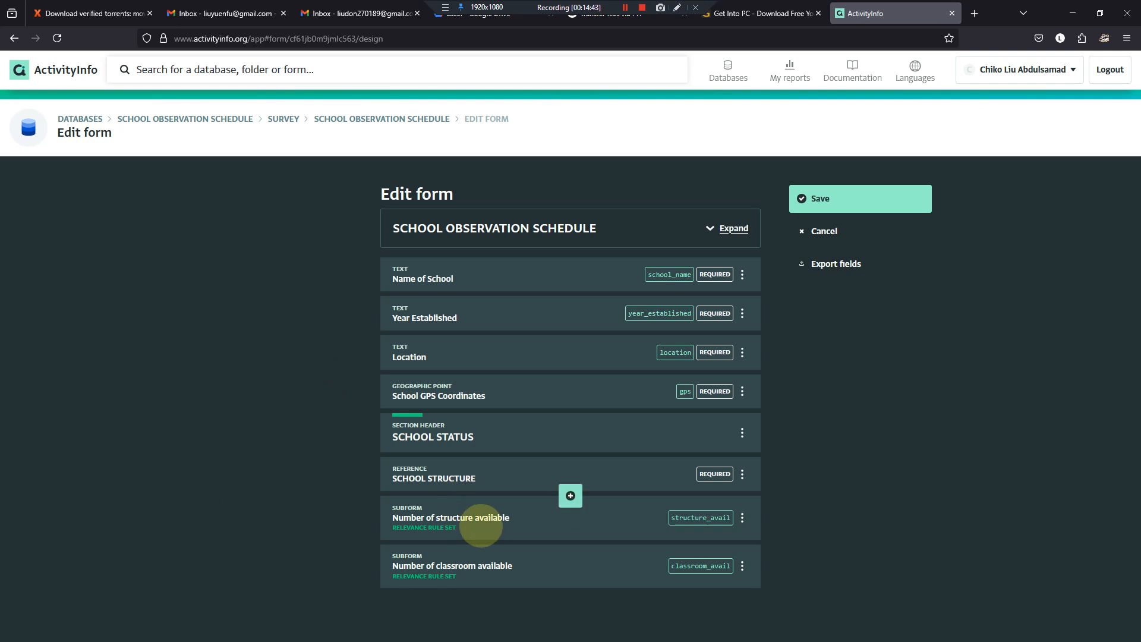
click(512, 521)
scroll(512, 523, down, 5)
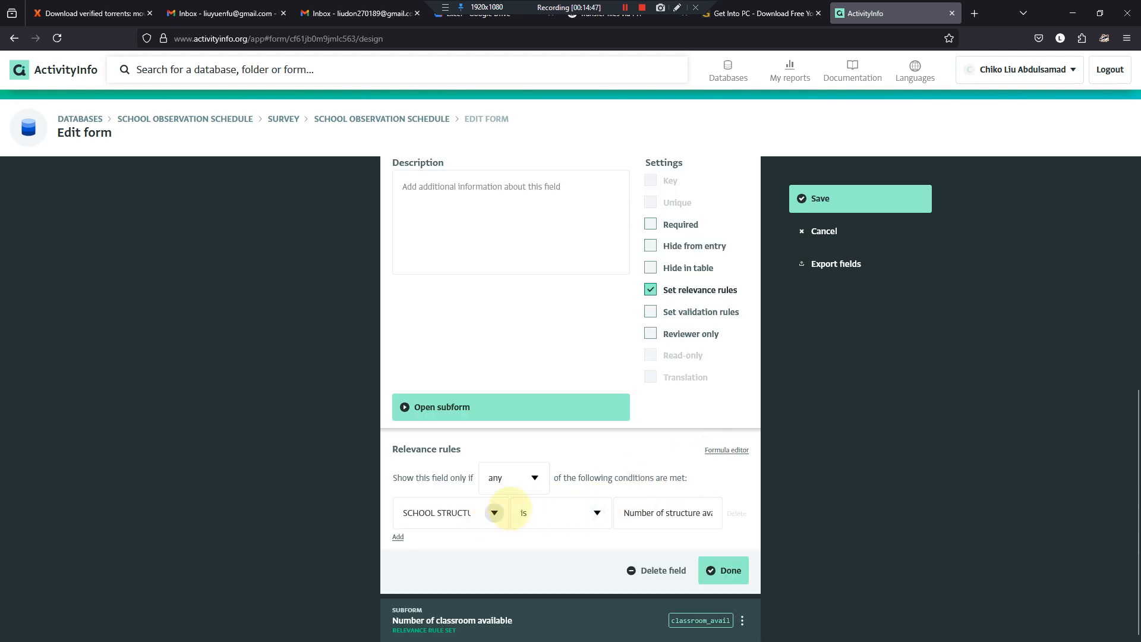
click(535, 477)
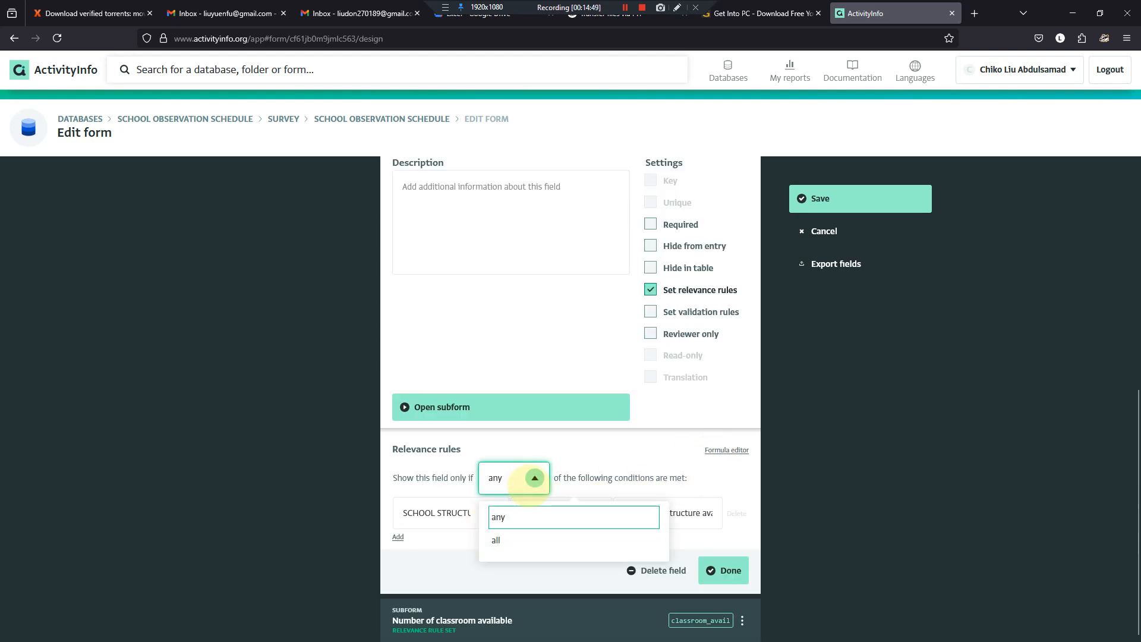
click(535, 478)
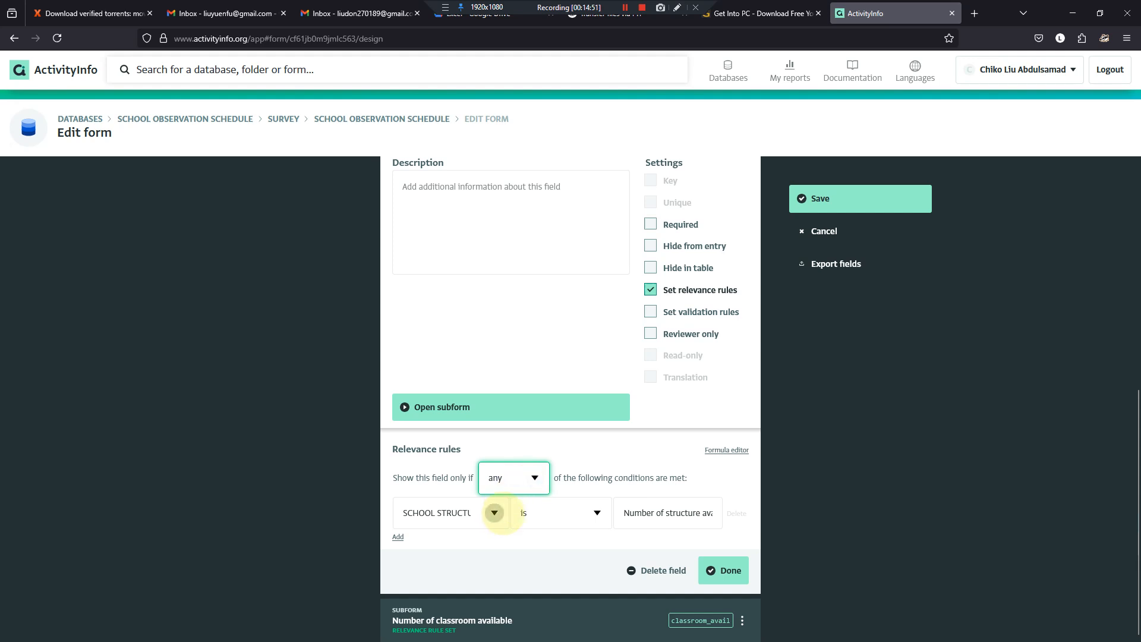
scroll(502, 556, up, 3)
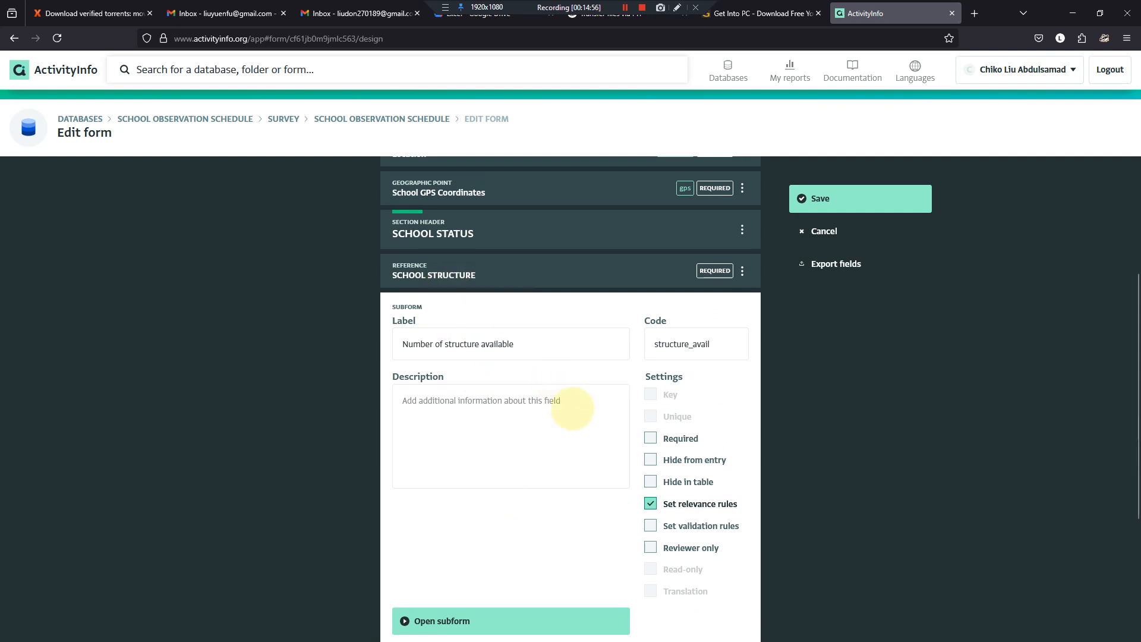
scroll(566, 408, down, 3)
click(725, 450)
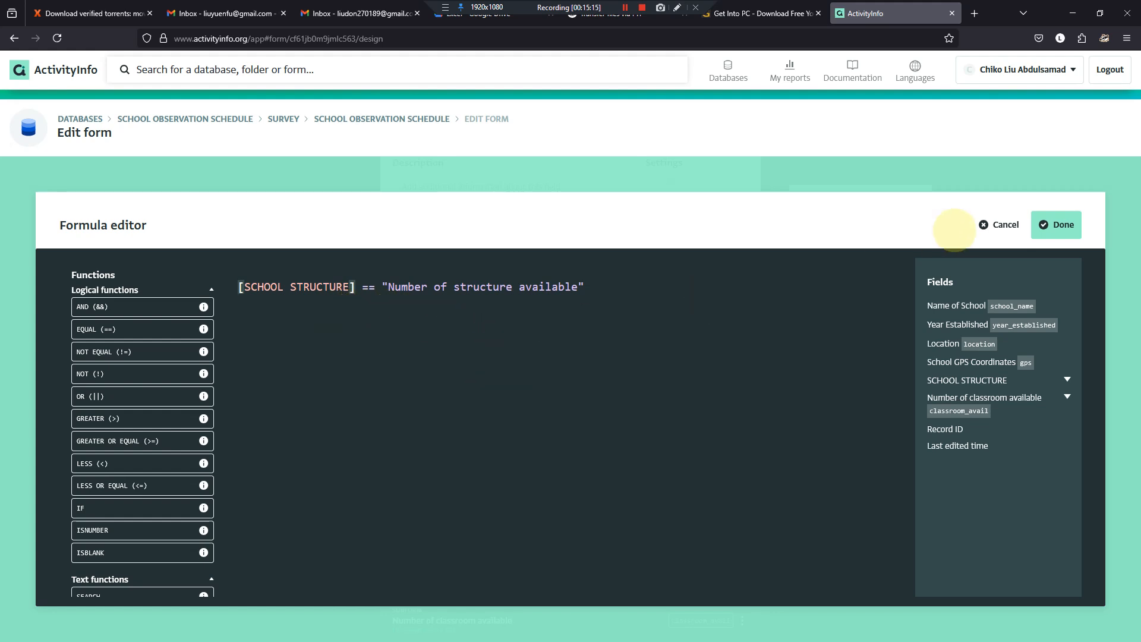
click(1056, 224)
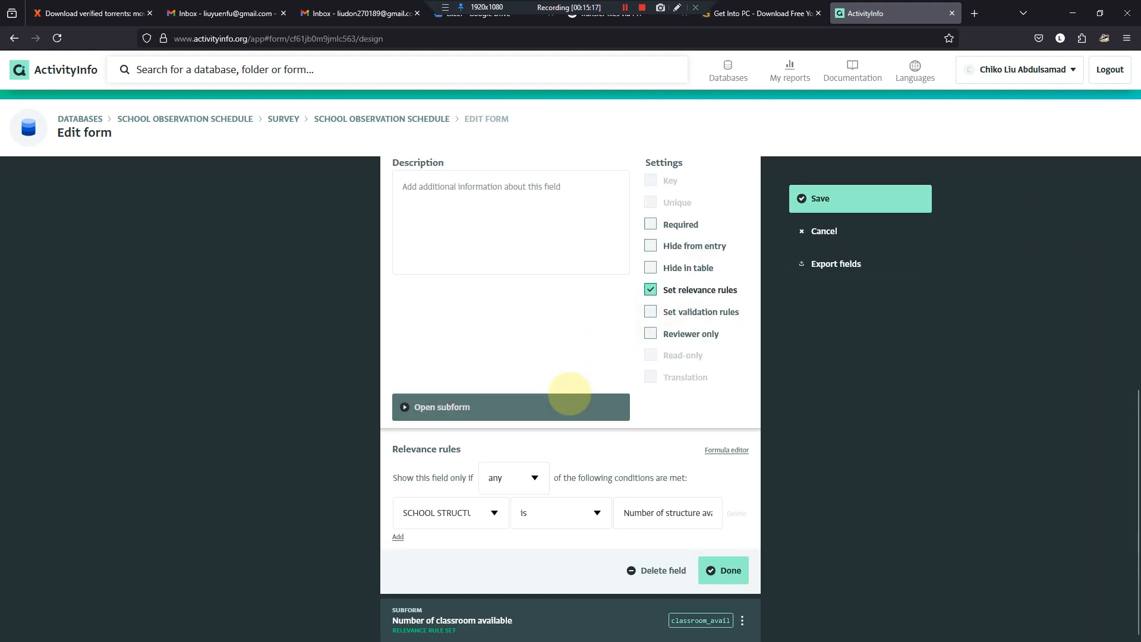
scroll(544, 365, up, 3)
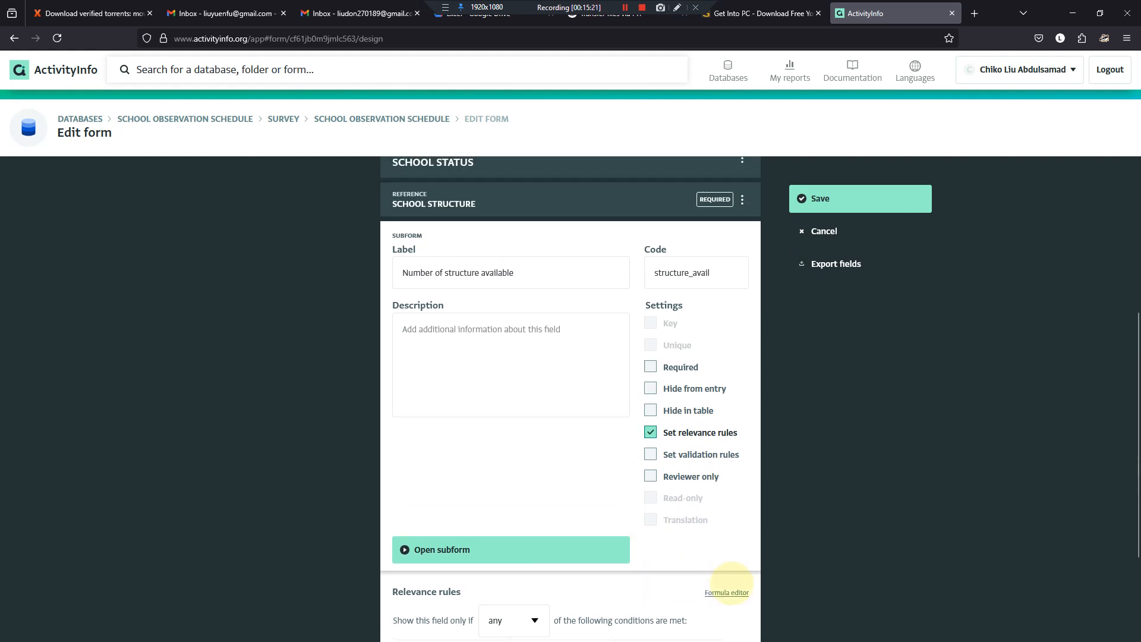
- Try replacing the text value in the structure subform's relevance formula with SCHOOL STRUCTURE's school_structure field, and undo the replacement
click(727, 593)
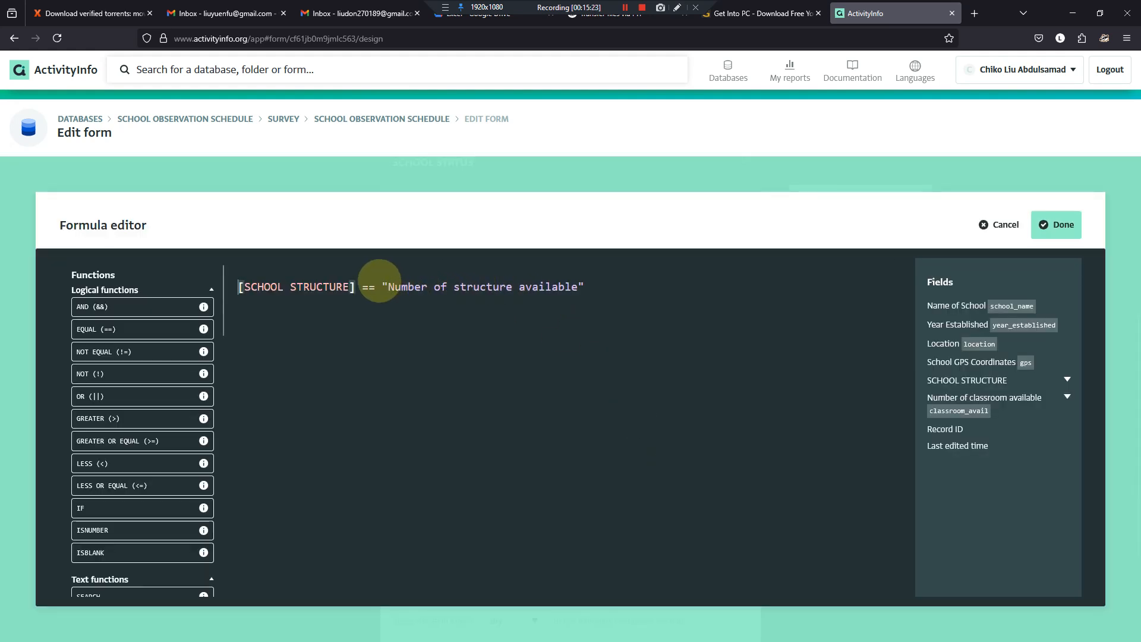
drag(380, 287, 592, 289)
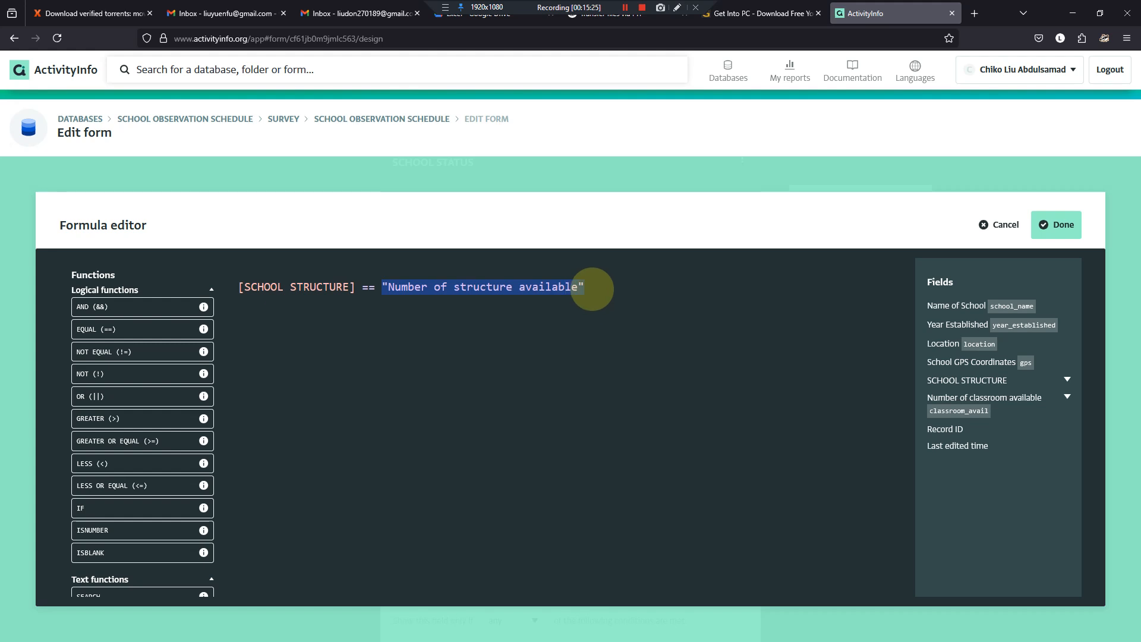
key(BackSpace)
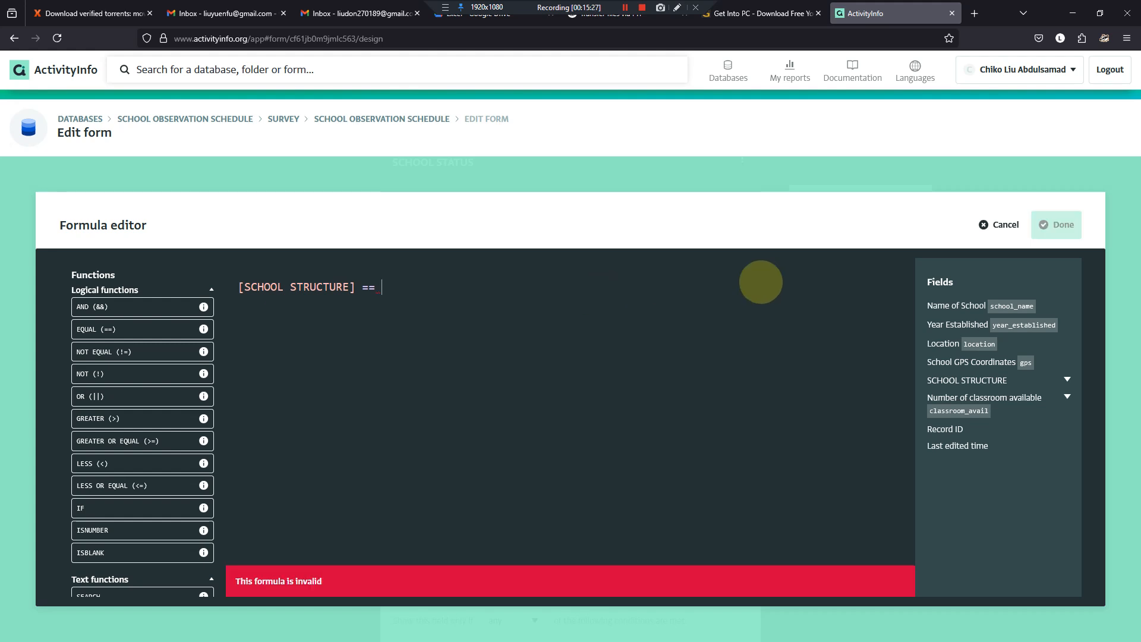
click(1068, 380)
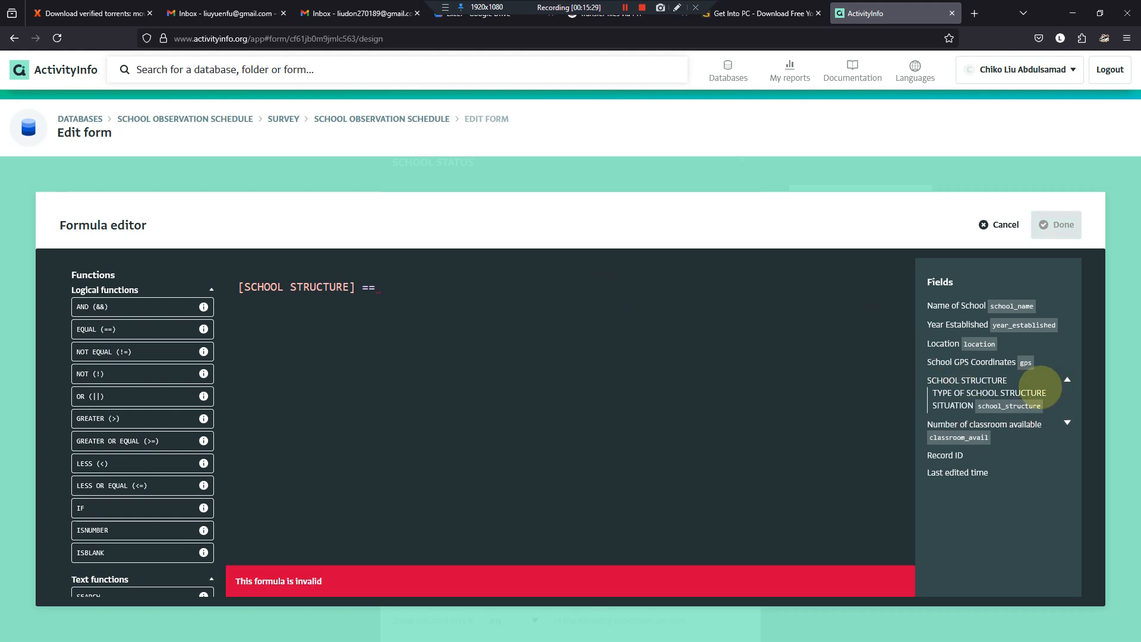
click(1004, 405)
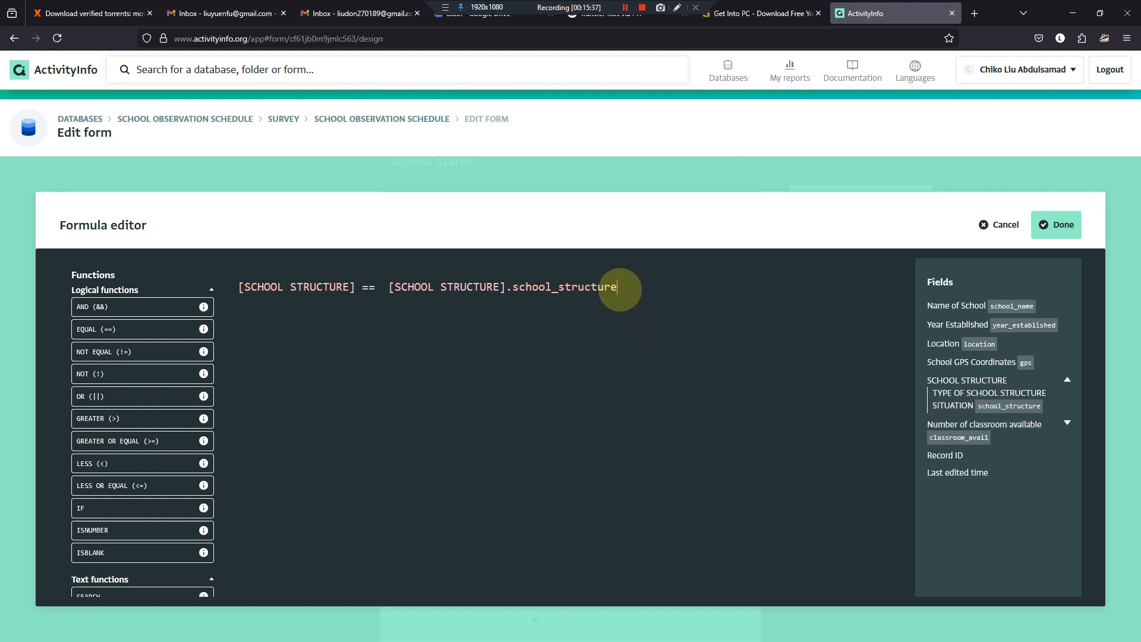
key(ctrl+z)
key(ctrl+z)
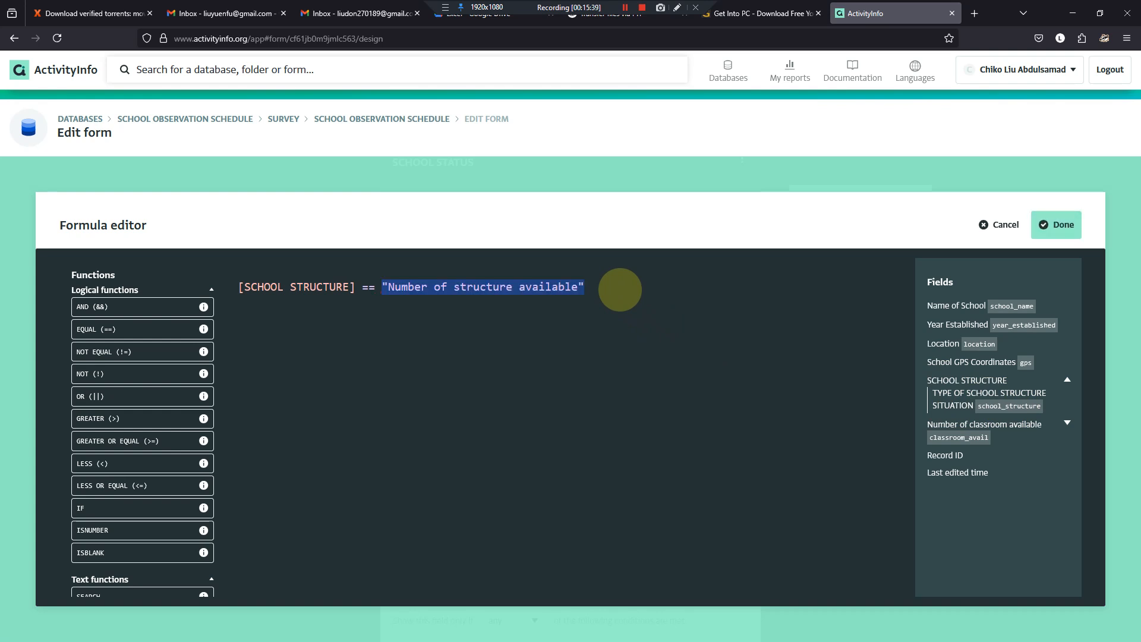
click(1056, 225)
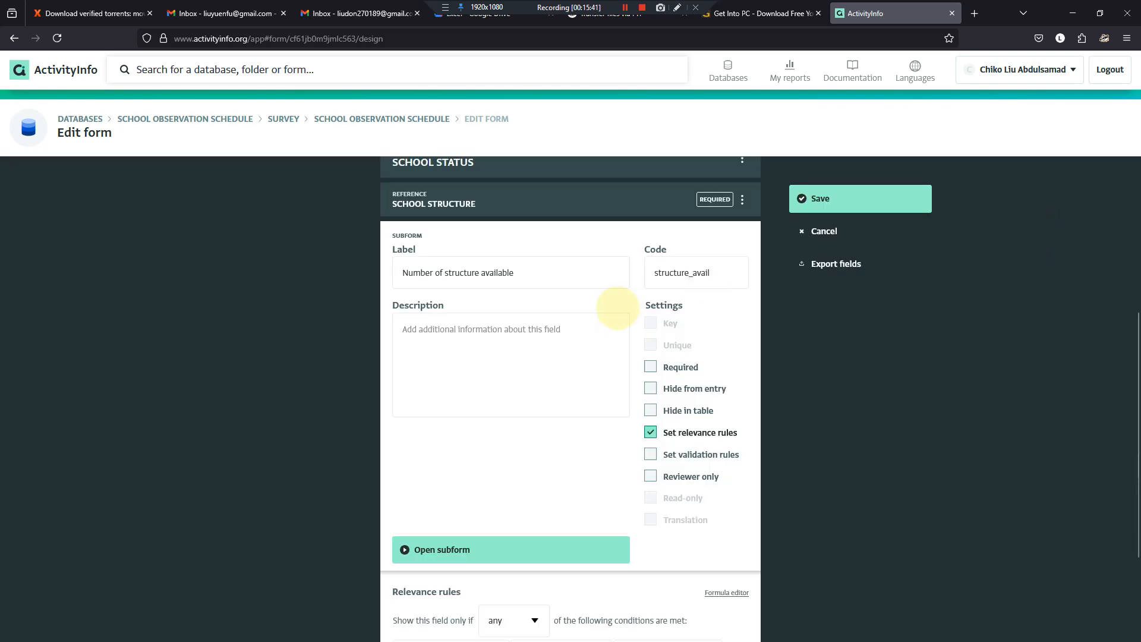
scroll(575, 392, down, 3)
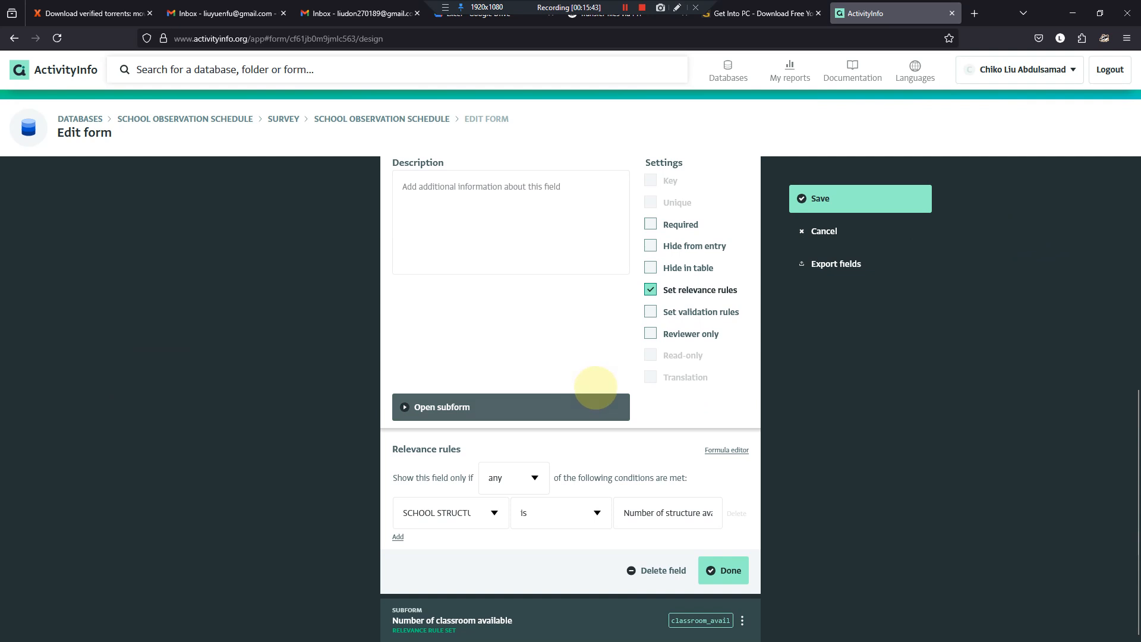
- Save the form design, test a new record with SCHOOL STRUCTURE set to "Number of classroom available", and discard the record
click(807, 197)
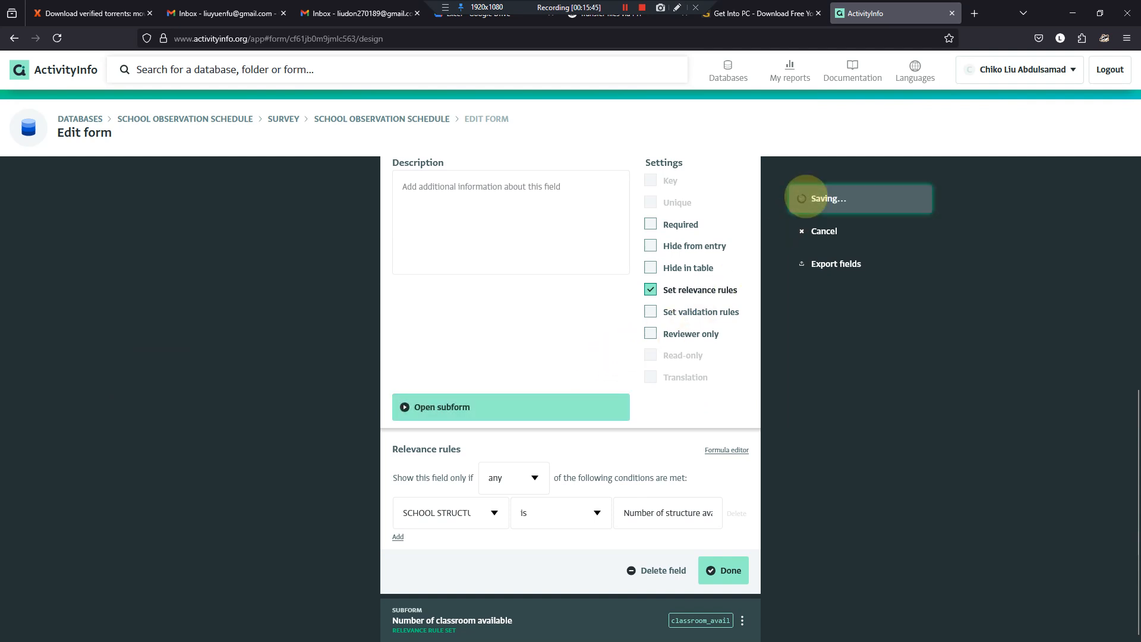
click(57, 181)
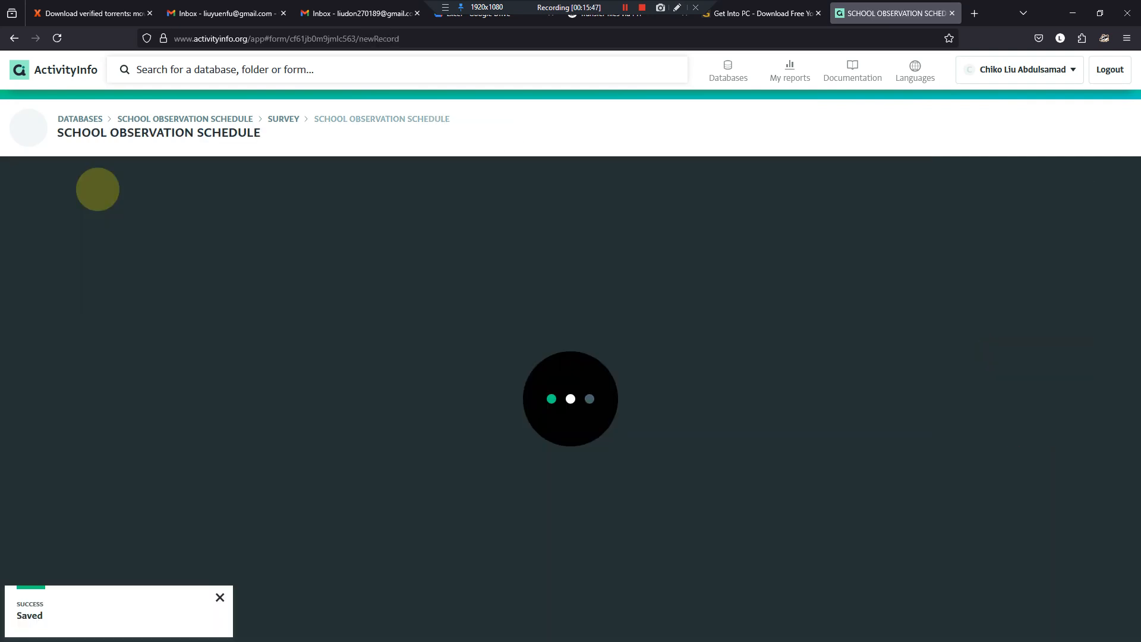
scroll(708, 493, down, 3)
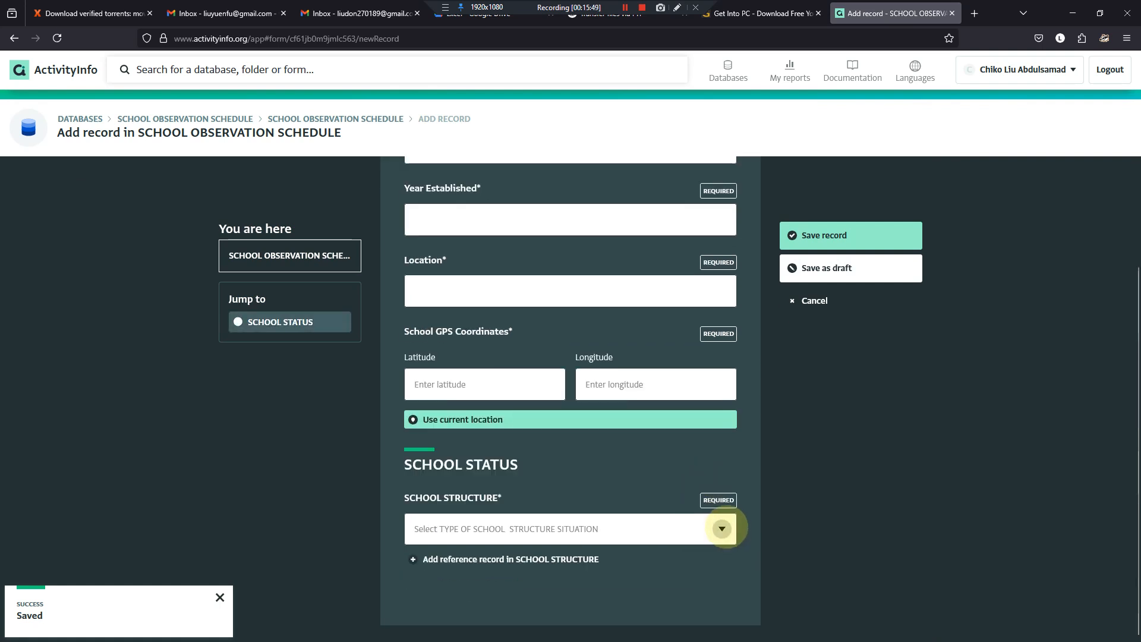
click(722, 528)
click(526, 589)
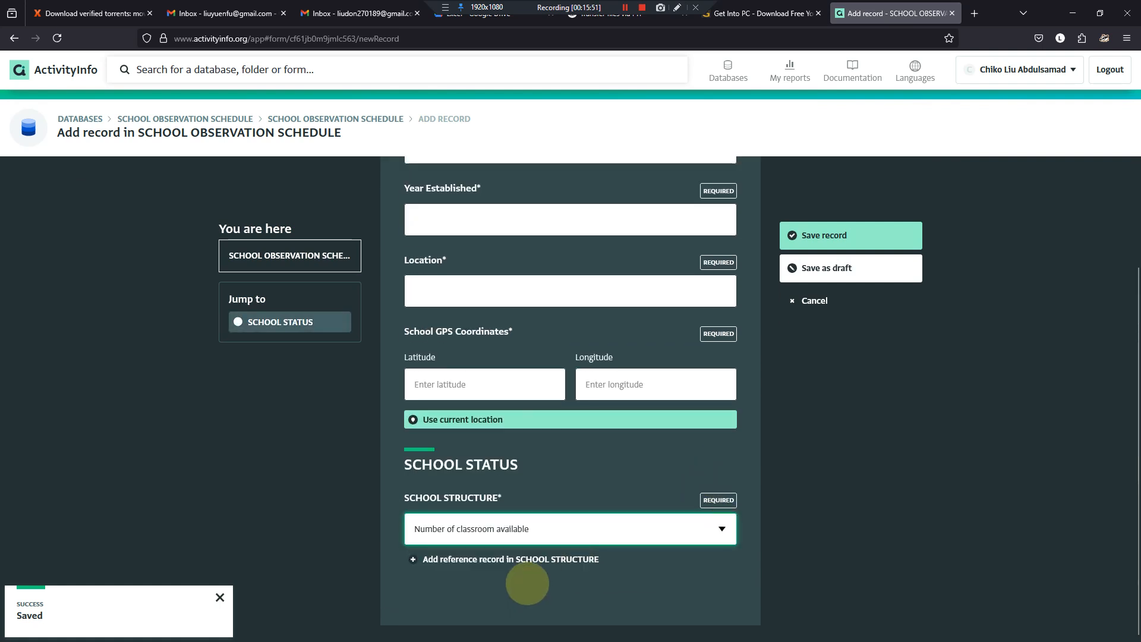
click(797, 309)
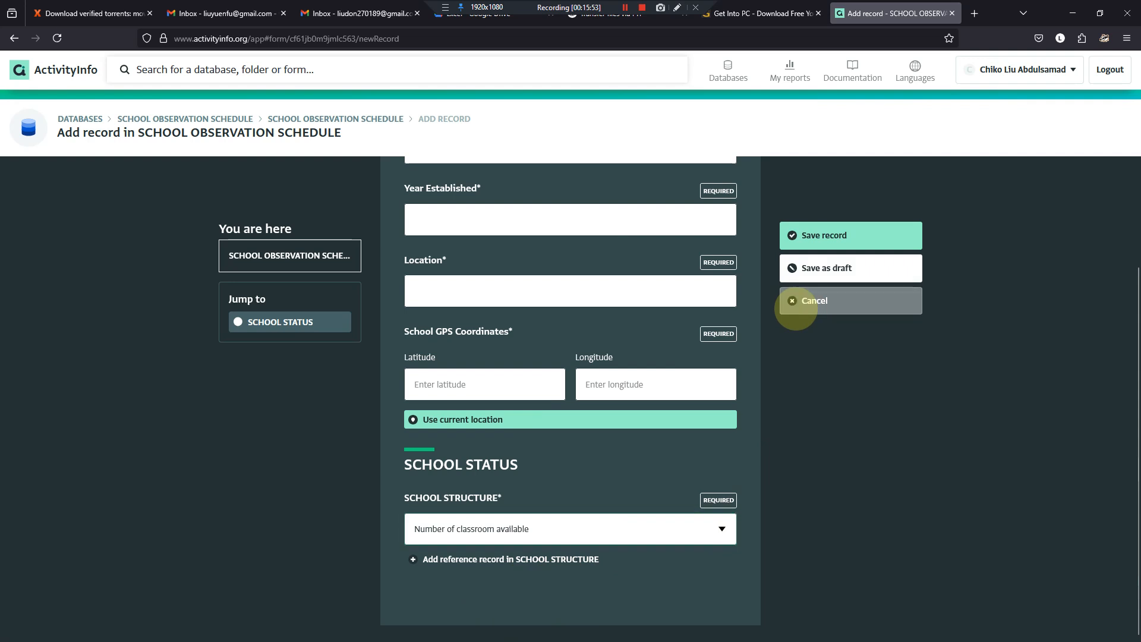
click(602, 371)
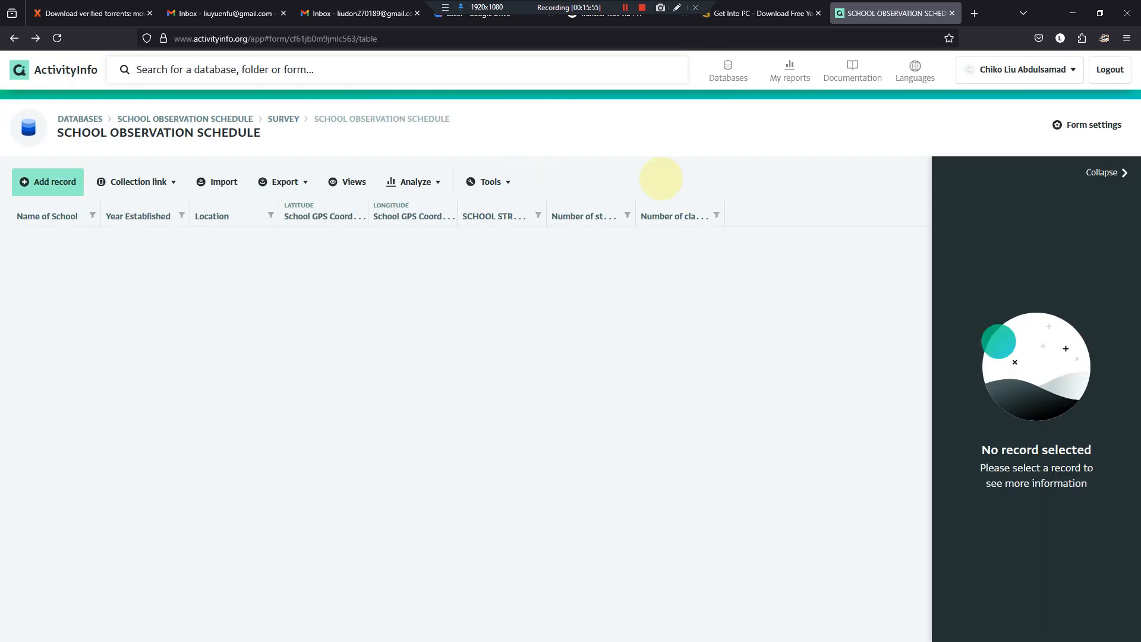
- In the form design, switch the "Number of structure available" subform from relevance rules to validation rules
click(1088, 125)
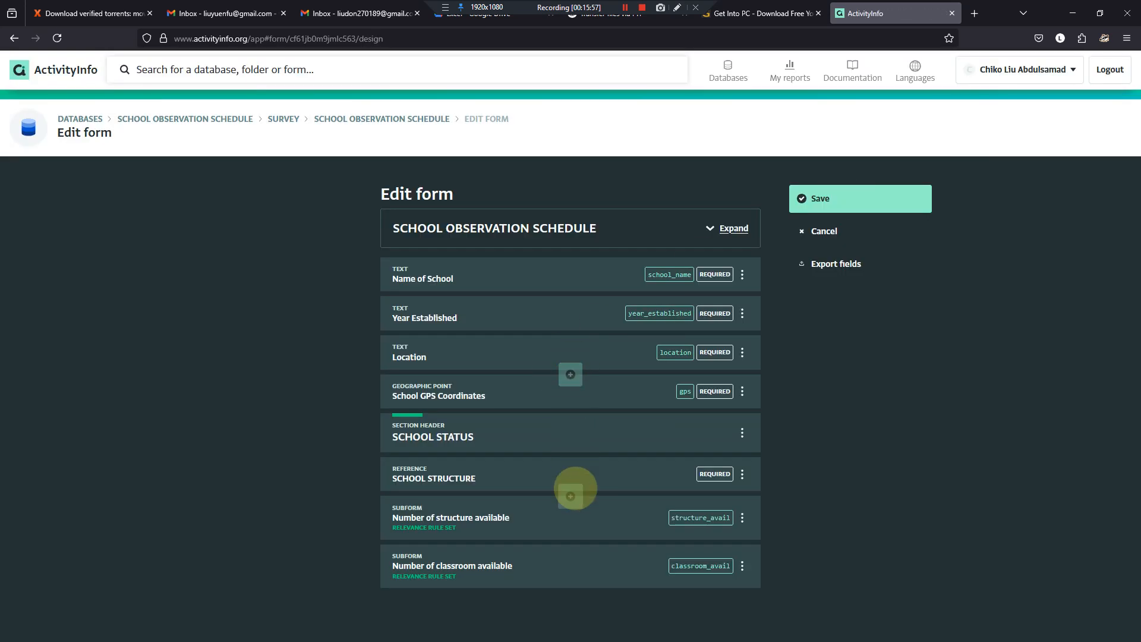
click(537, 520)
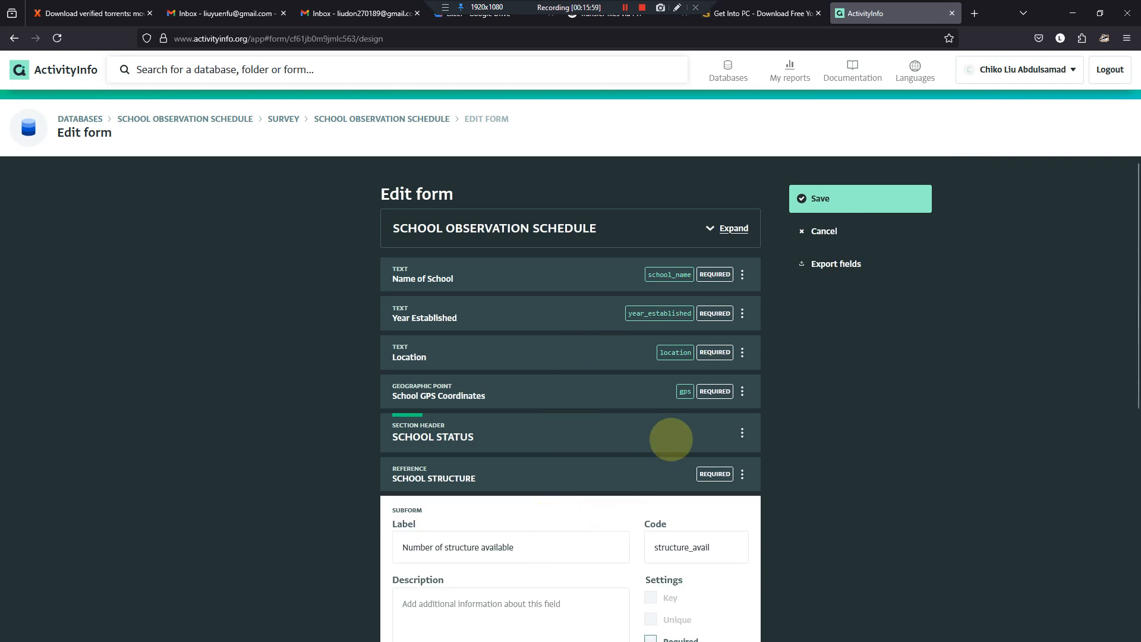
scroll(671, 440, down, 7)
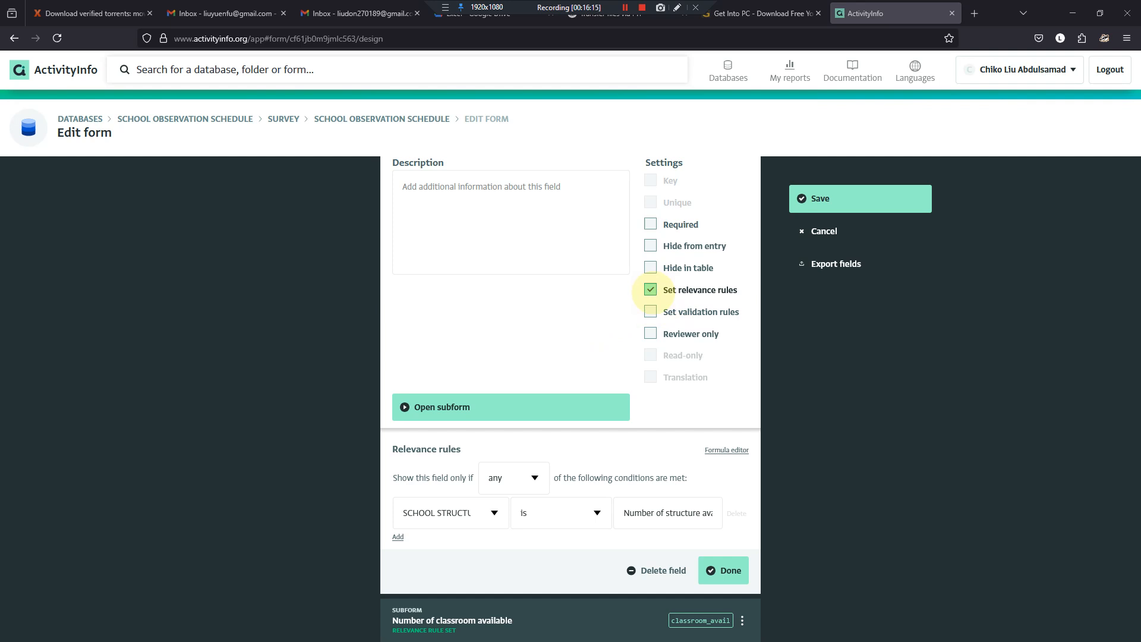
click(651, 290)
click(651, 432)
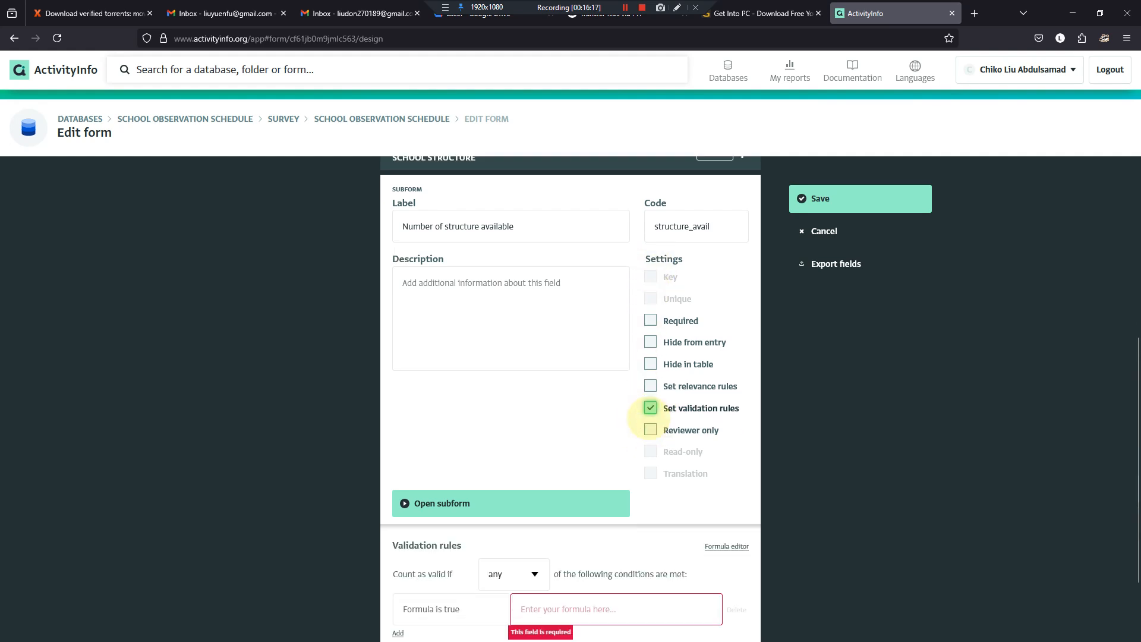
scroll(619, 452, down, 2)
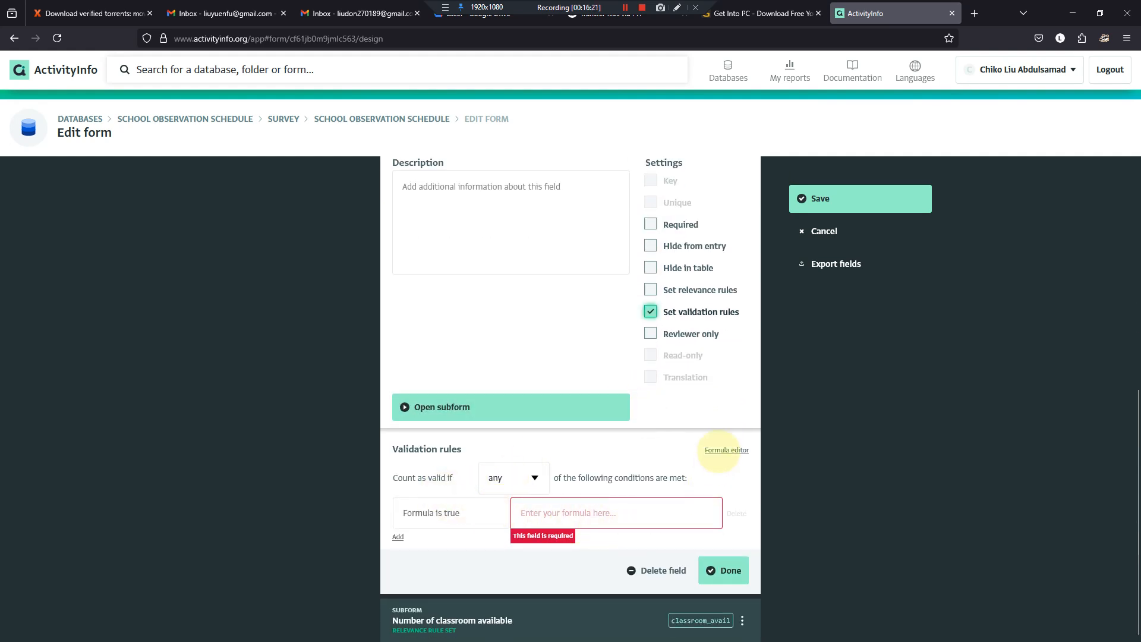
- Set the structure subform's validation formula to [SCHOOL STRUCTURE] == "Number of structure available" and save the form
click(726, 450)
click(1003, 376)
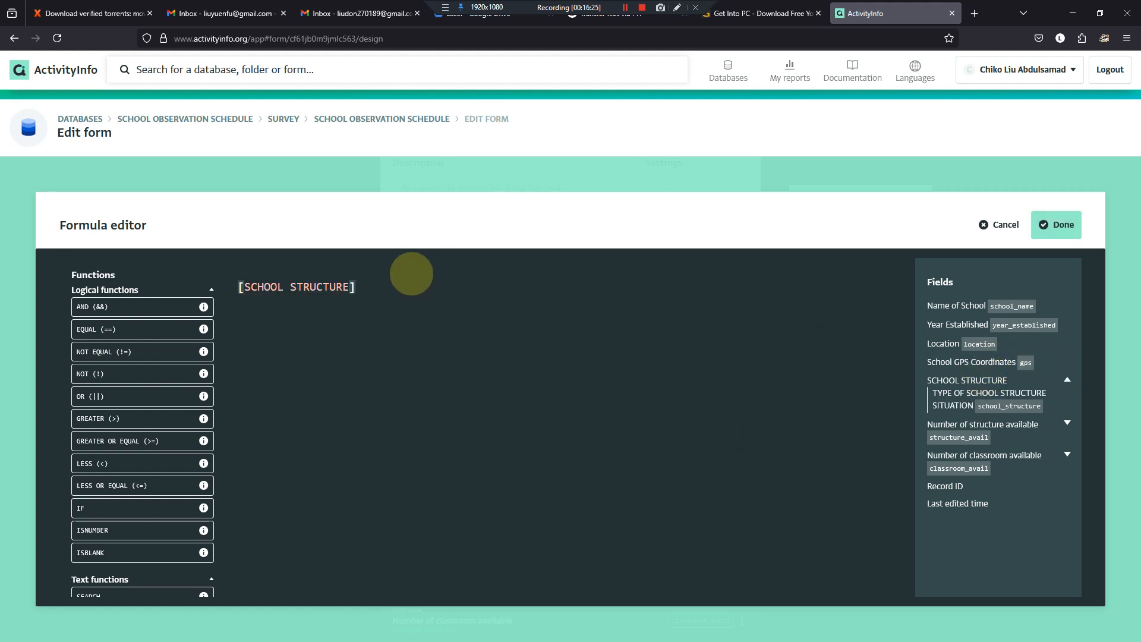
text(=)
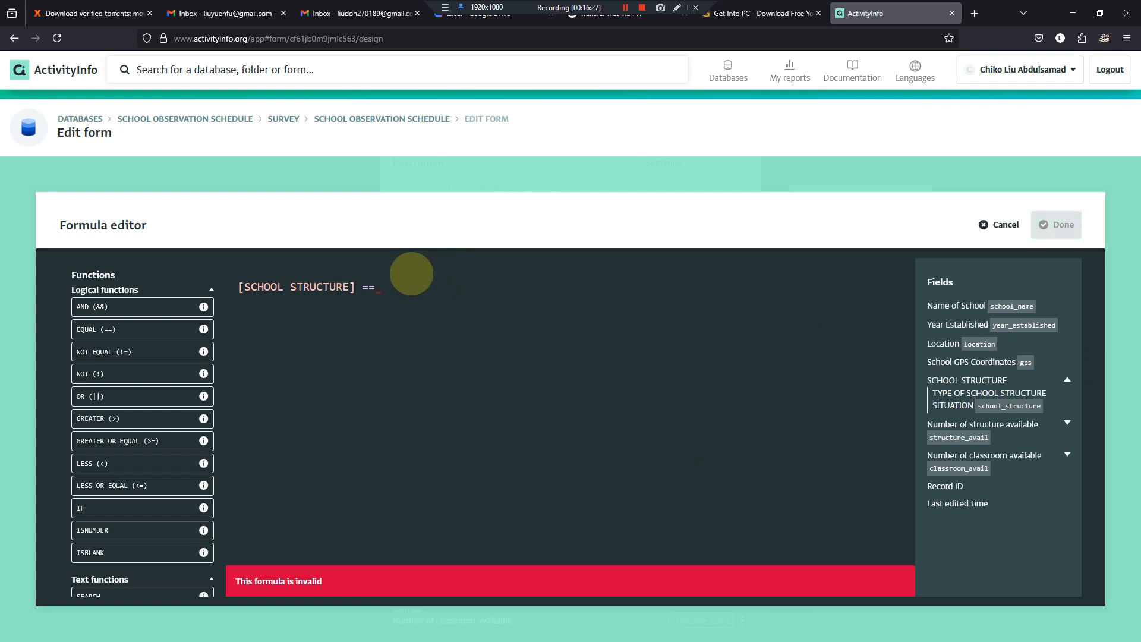
text(= "")
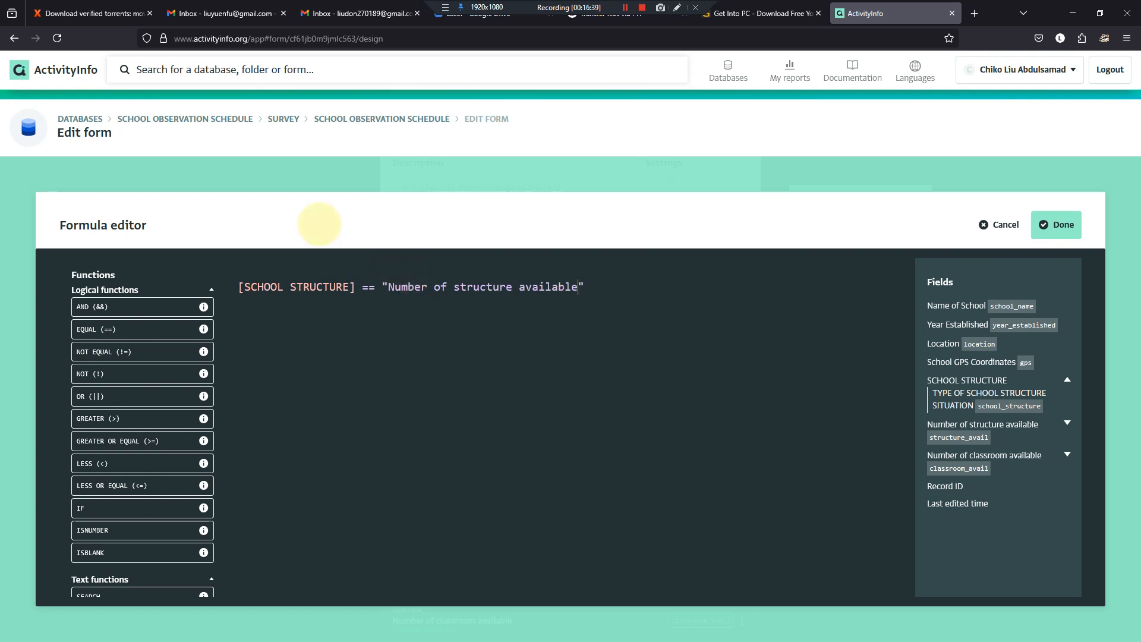
click(1064, 225)
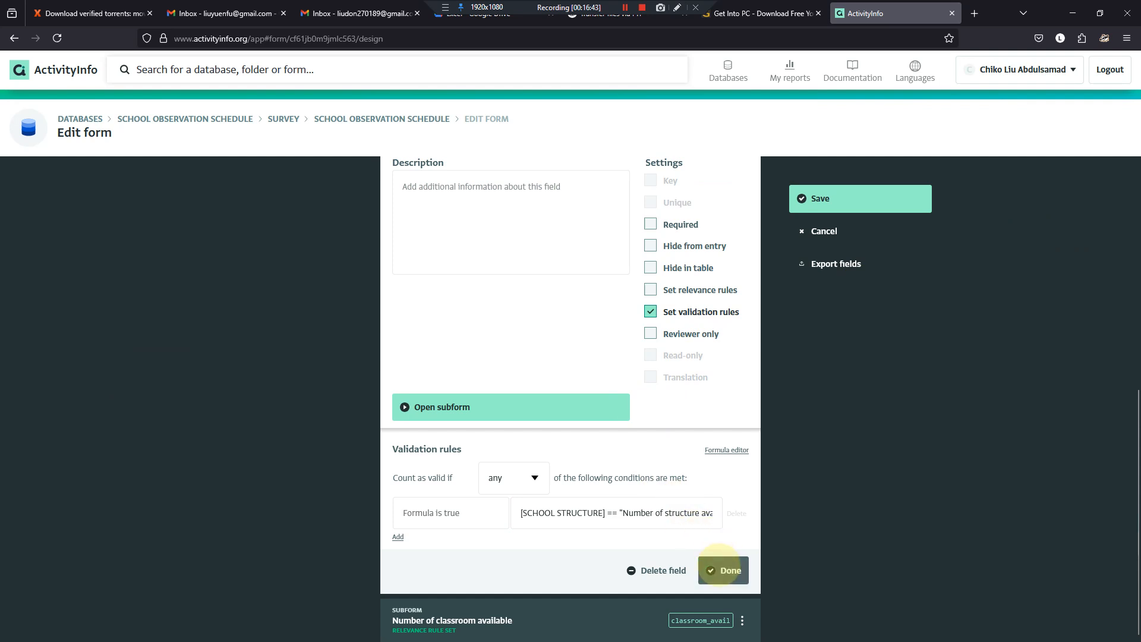
click(721, 565)
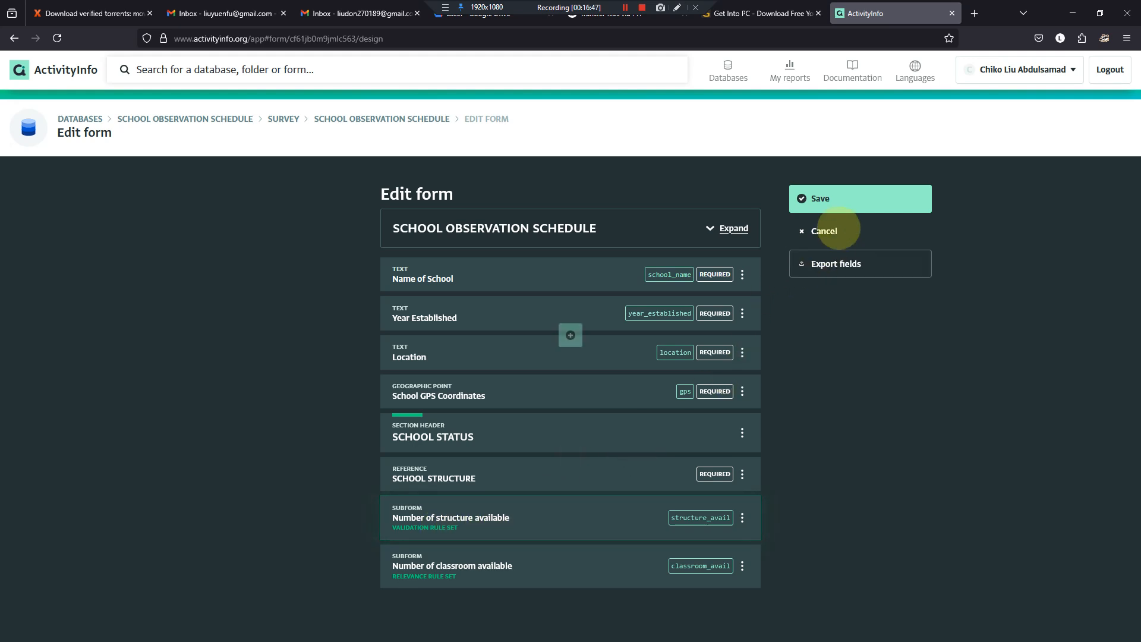
click(836, 197)
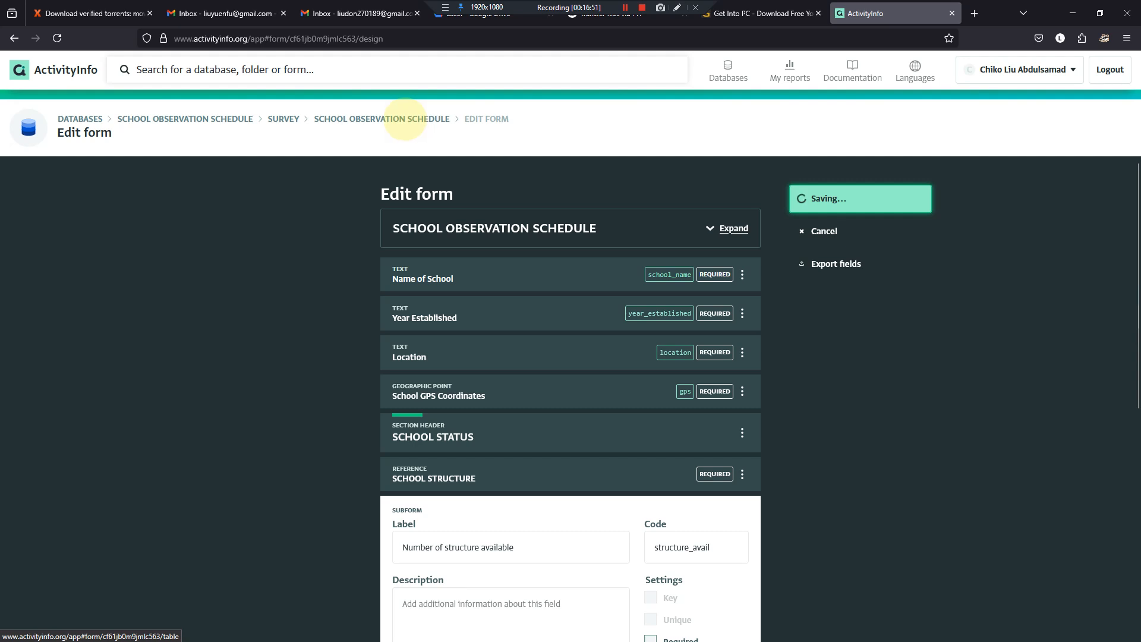
- Test the validation rule in a new record with SCHOOL STRUCTURE set to "Number of structure available", and discard the record
click(405, 119)
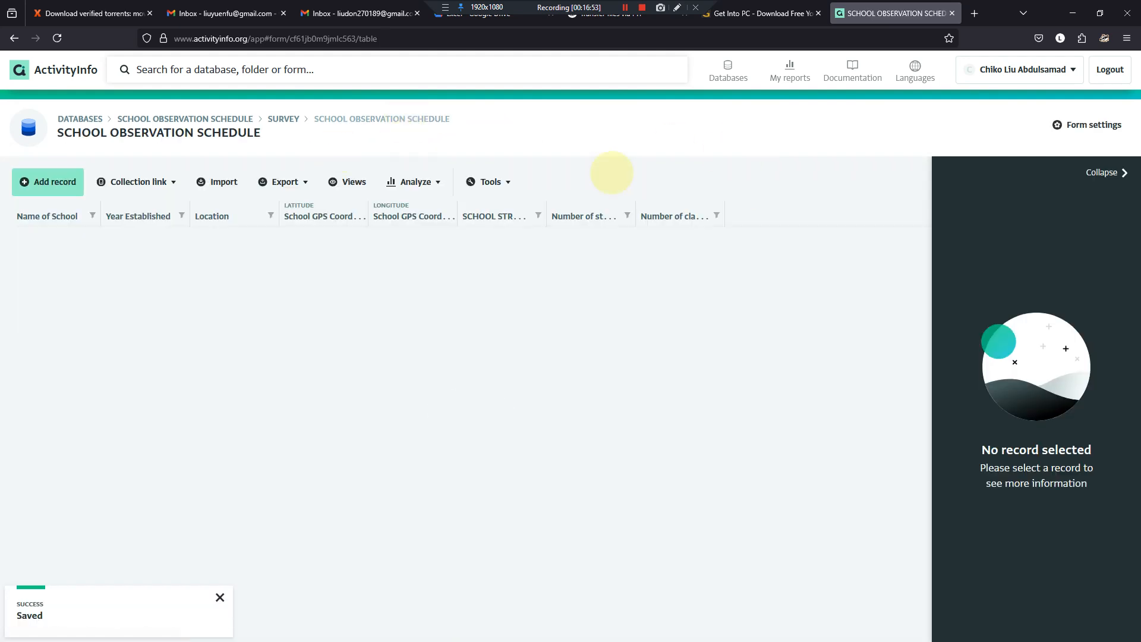
click(73, 179)
scroll(650, 462, down, 4)
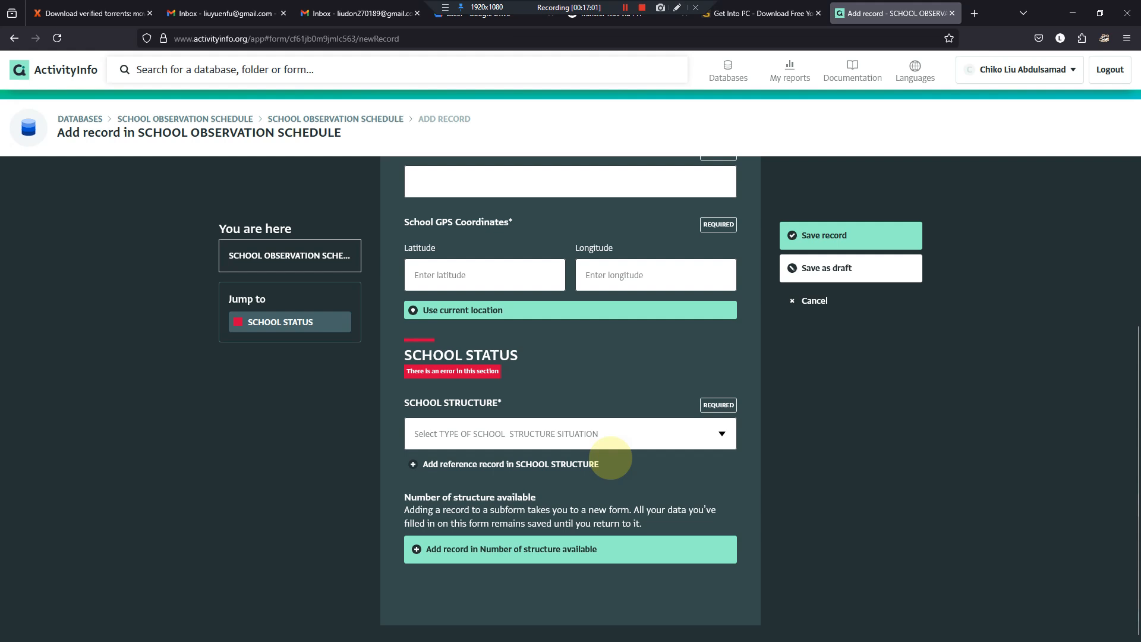
click(722, 434)
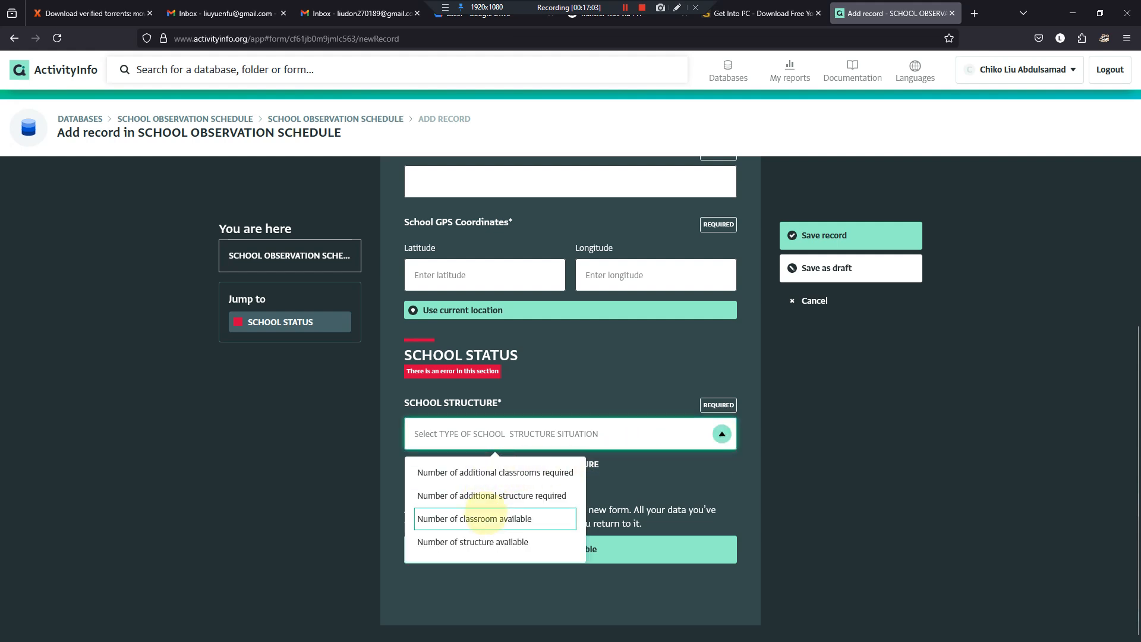
click(487, 541)
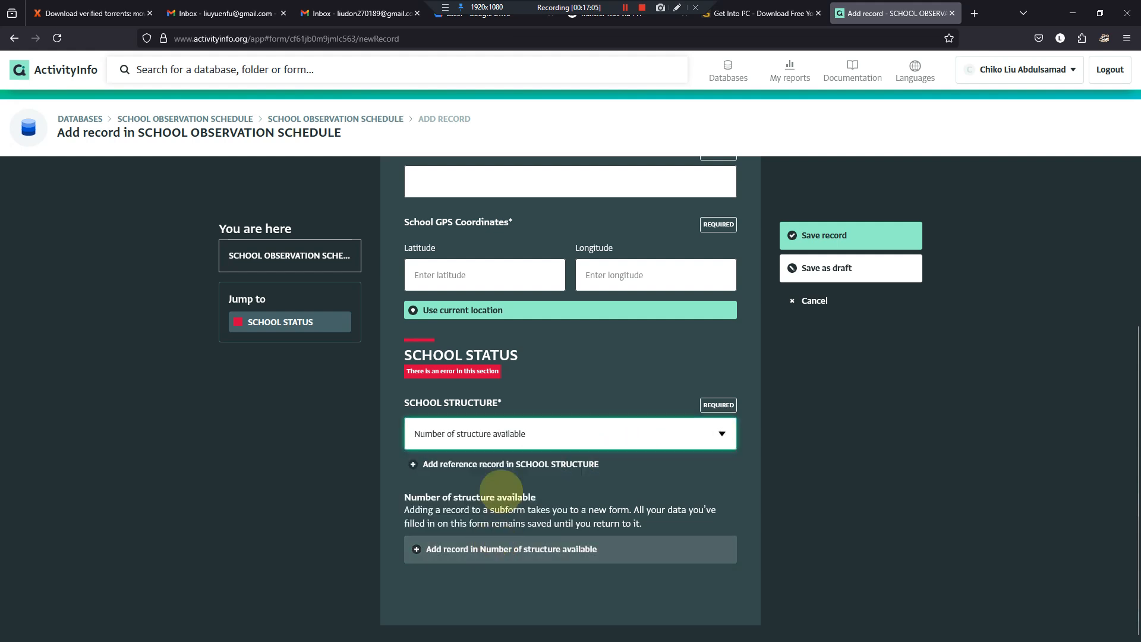
click(436, 368)
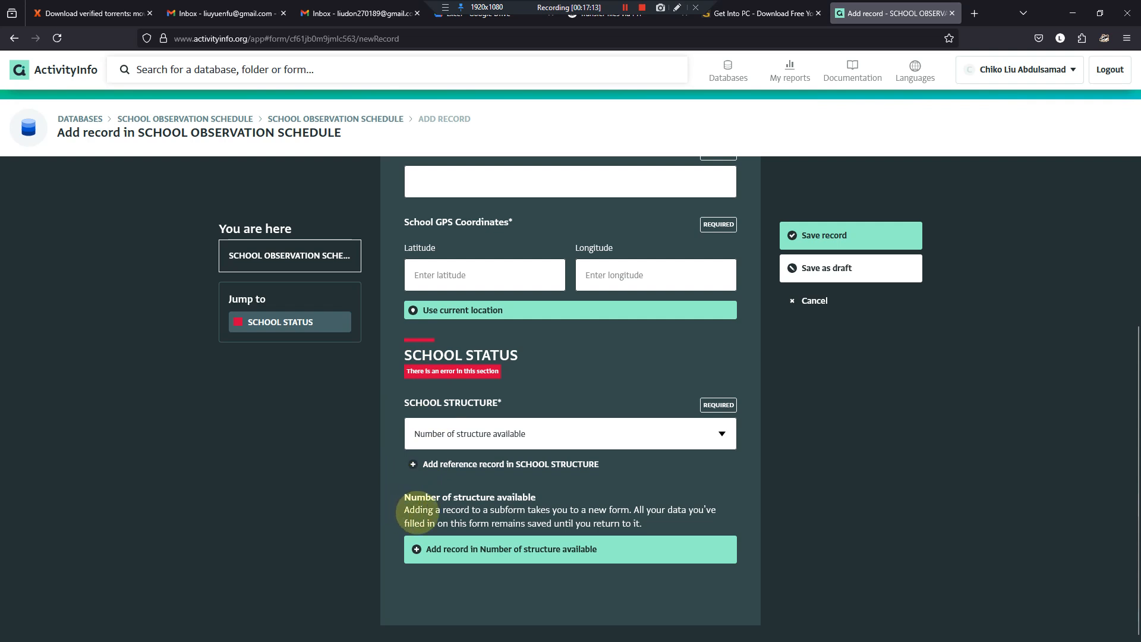
click(807, 301)
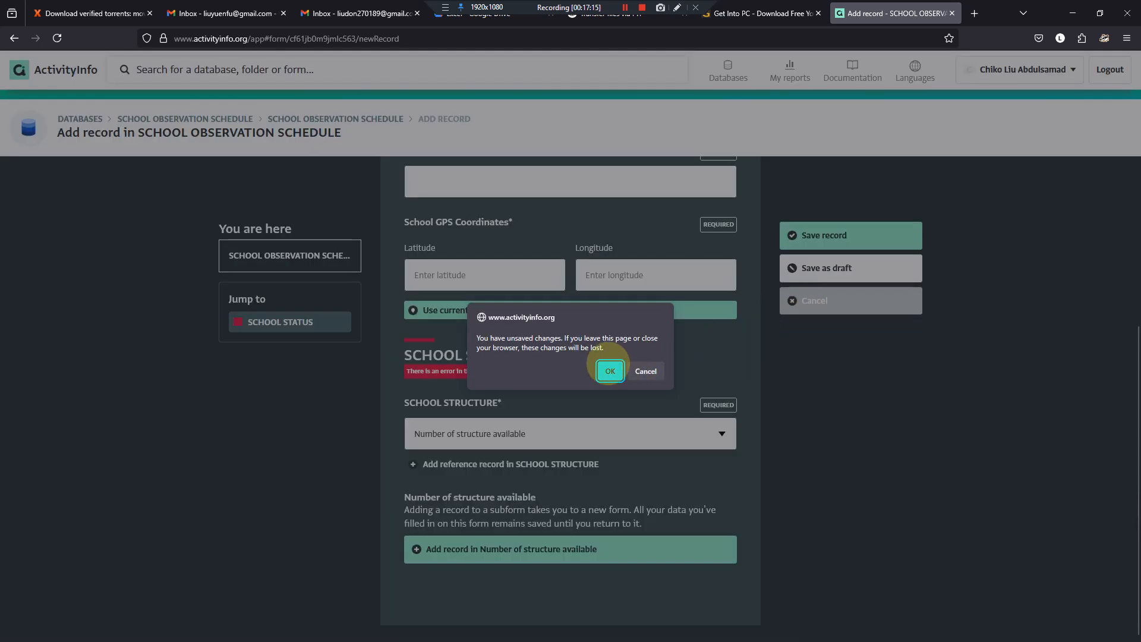
click(603, 376)
- Reopen the form design and replace the "Number of structure available" subform's validation rule with a relevance rule
click(1093, 121)
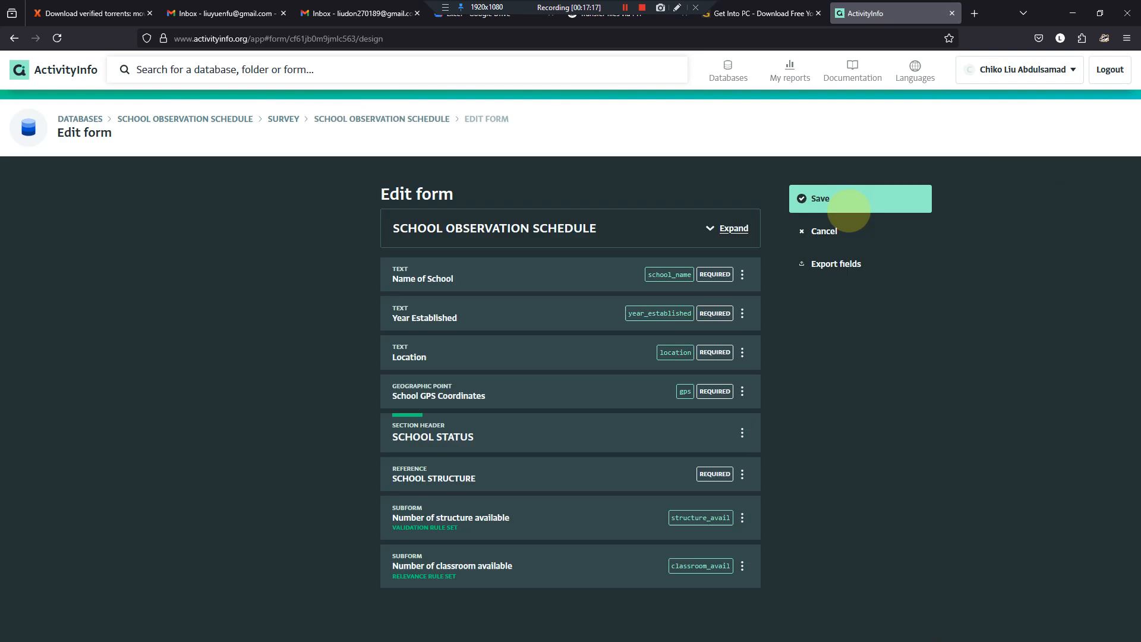
click(530, 511)
scroll(529, 493, down, 7)
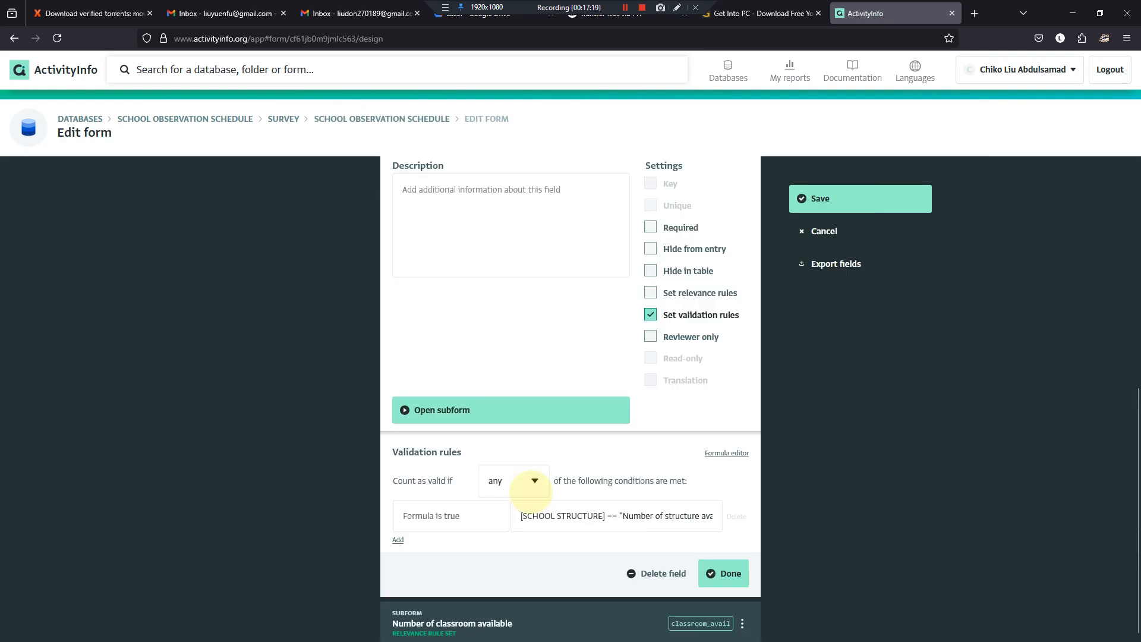
scroll(649, 310, up, 2)
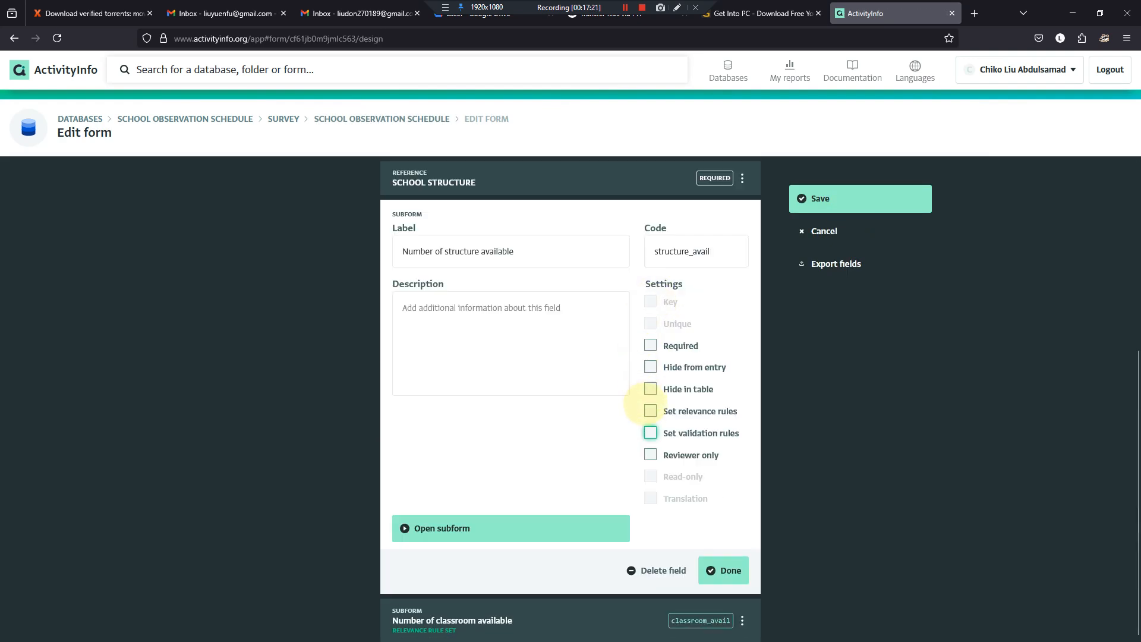
click(650, 410)
scroll(650, 427, down, 3)
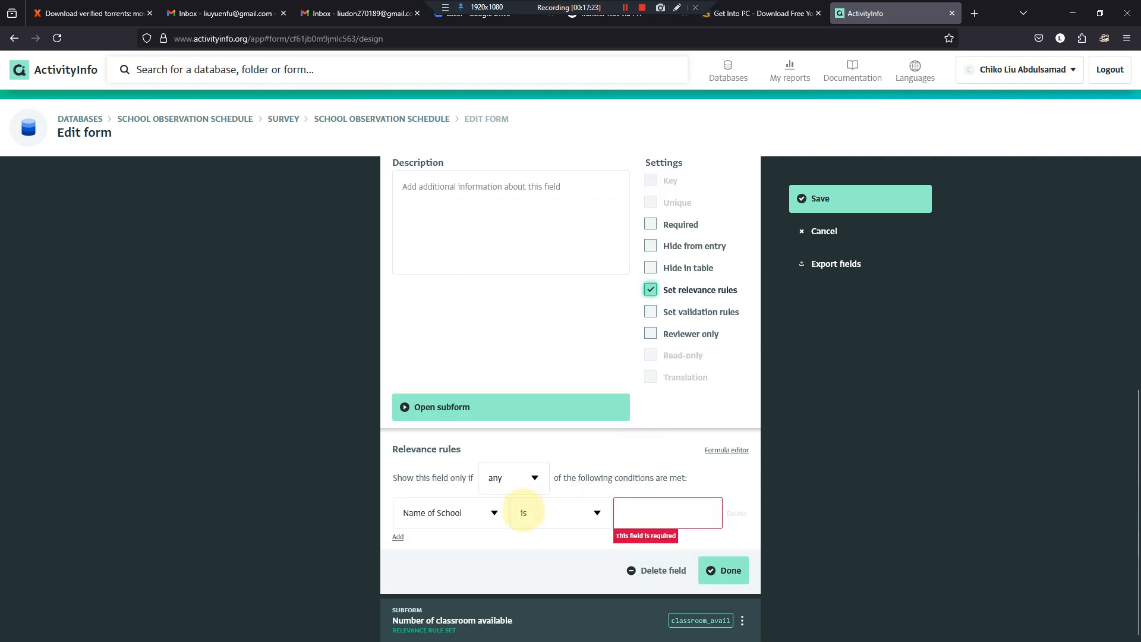
- Set the relevance condition to SCHOOL STRUCTURE contains "Number of structure available" and save the form
click(492, 443)
click(434, 574)
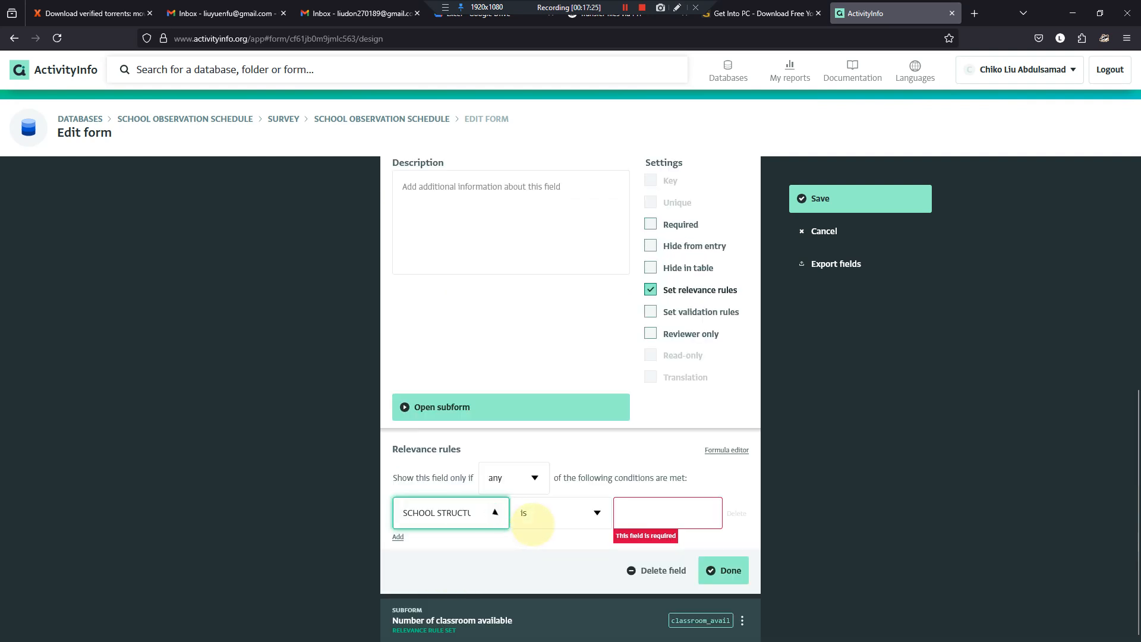
click(597, 512)
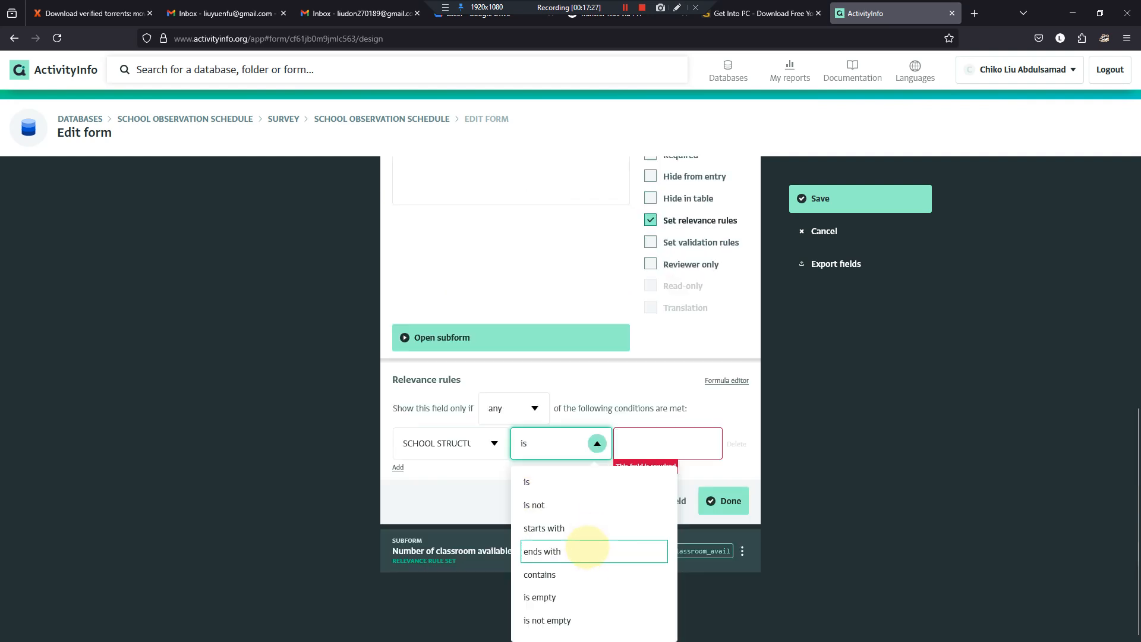
click(585, 571)
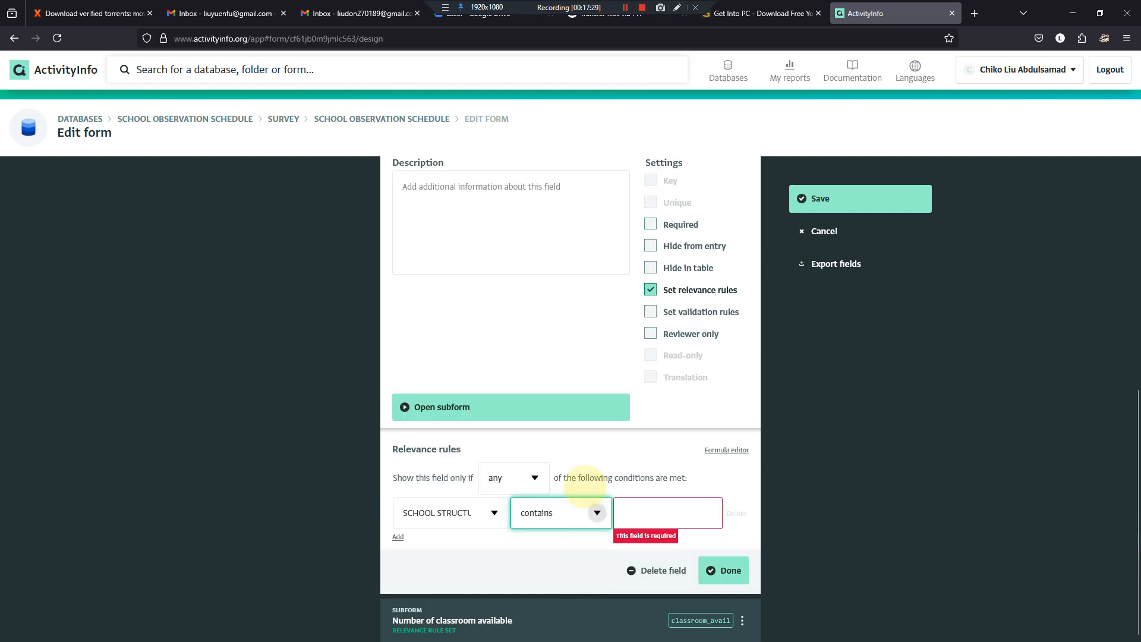
click(634, 511)
text(Num)
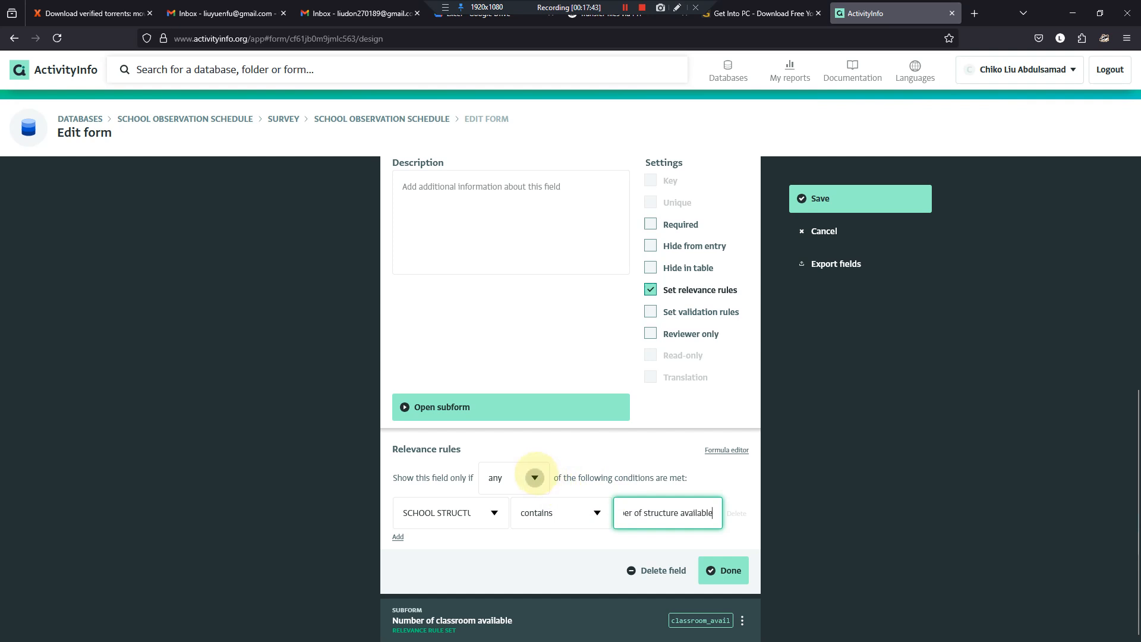
click(715, 569)
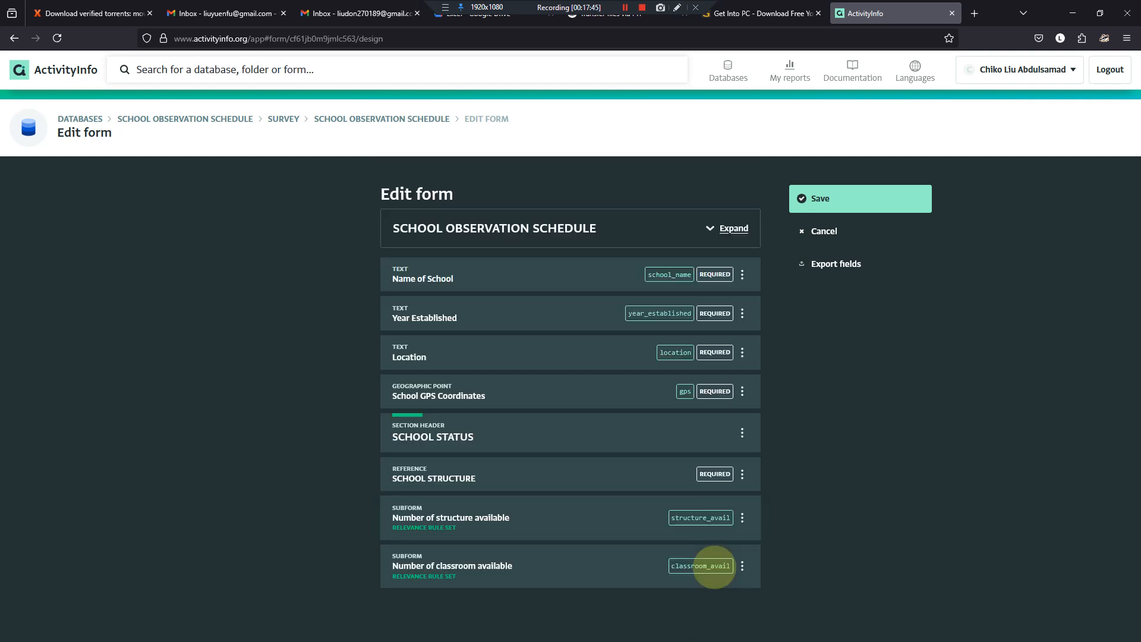
click(830, 198)
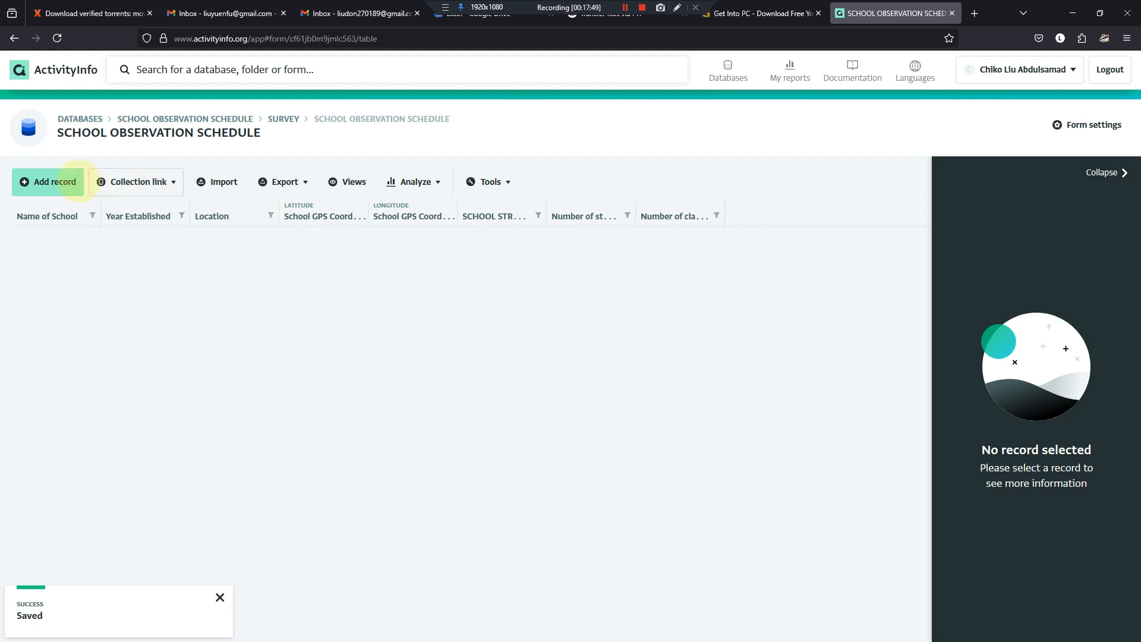
- Test the relevance rule in a new record with SCHOOL STRUCTURE set to "Number of structure available", and discard the record
click(51, 182)
scroll(529, 327, down, 2)
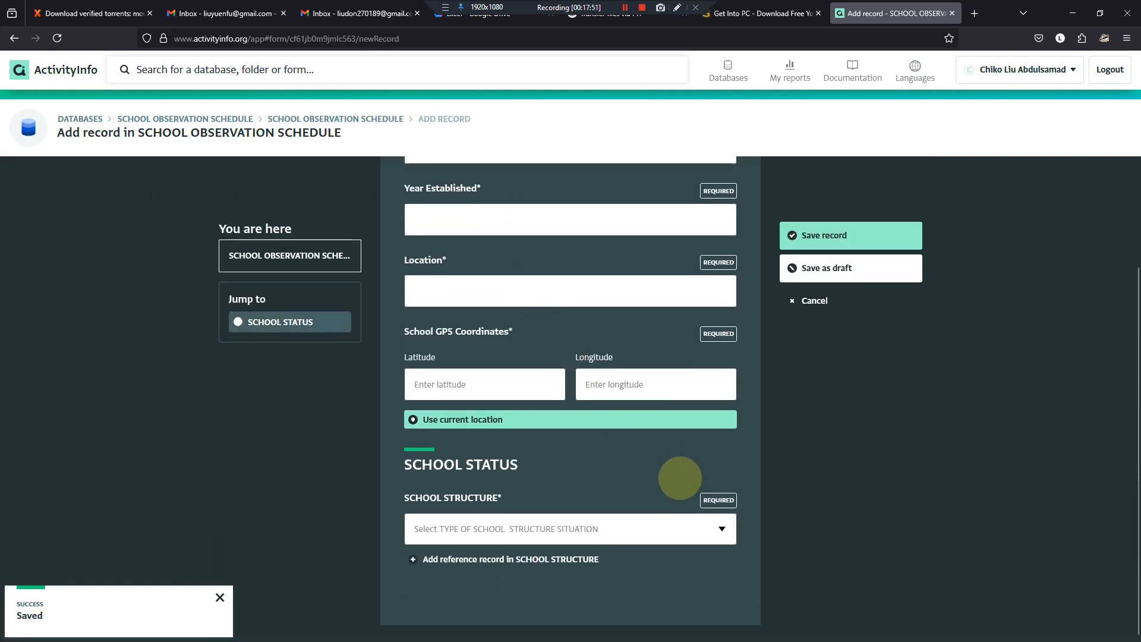
click(721, 529)
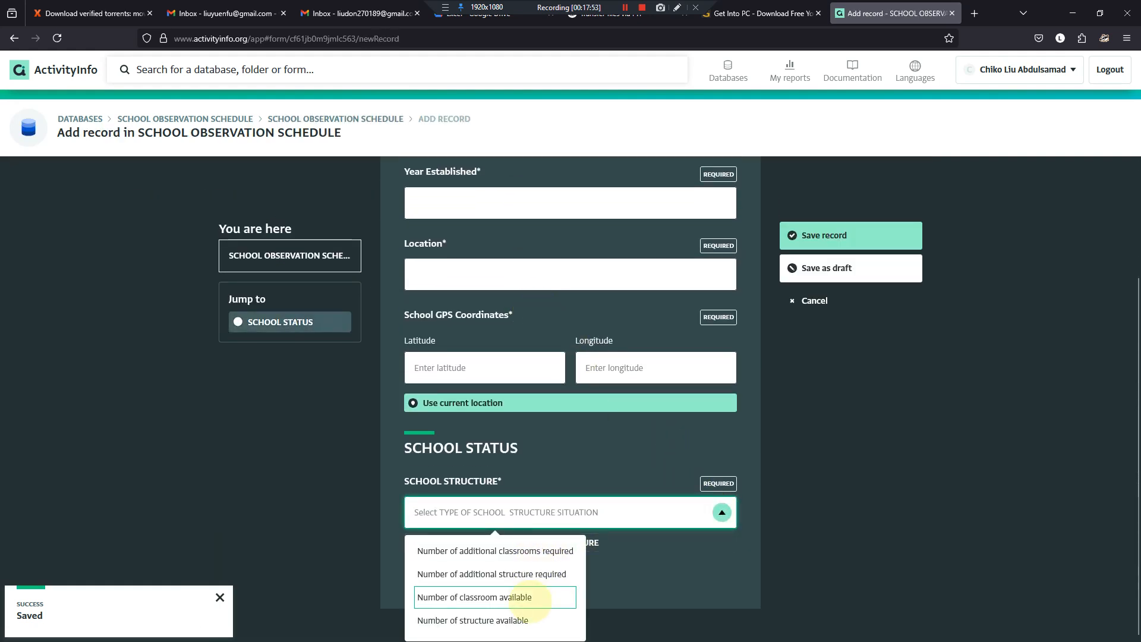
click(538, 620)
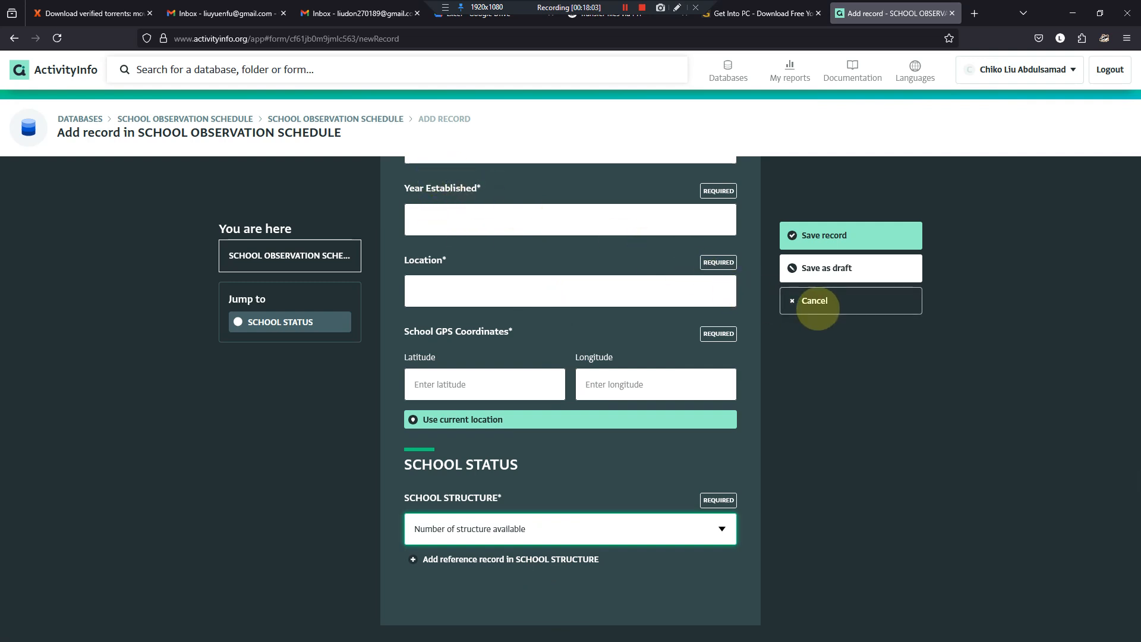
click(818, 309)
click(611, 370)
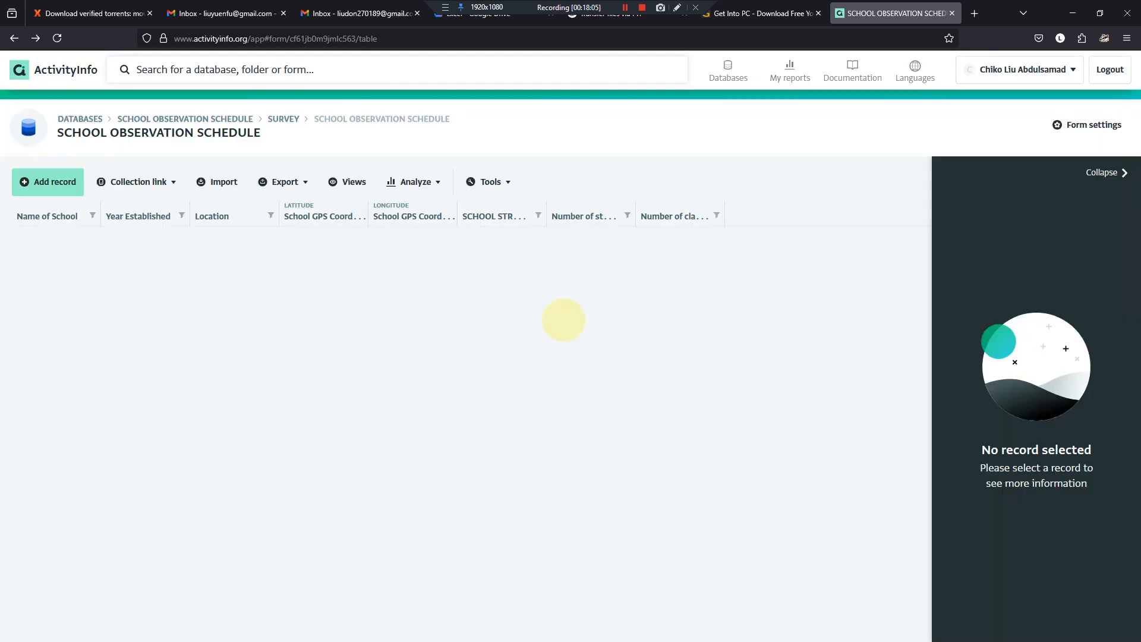
- Open the Testing Fields form in the School Equipment Distribution database and look through its new-record entry form for subform behaviour
click(90, 119)
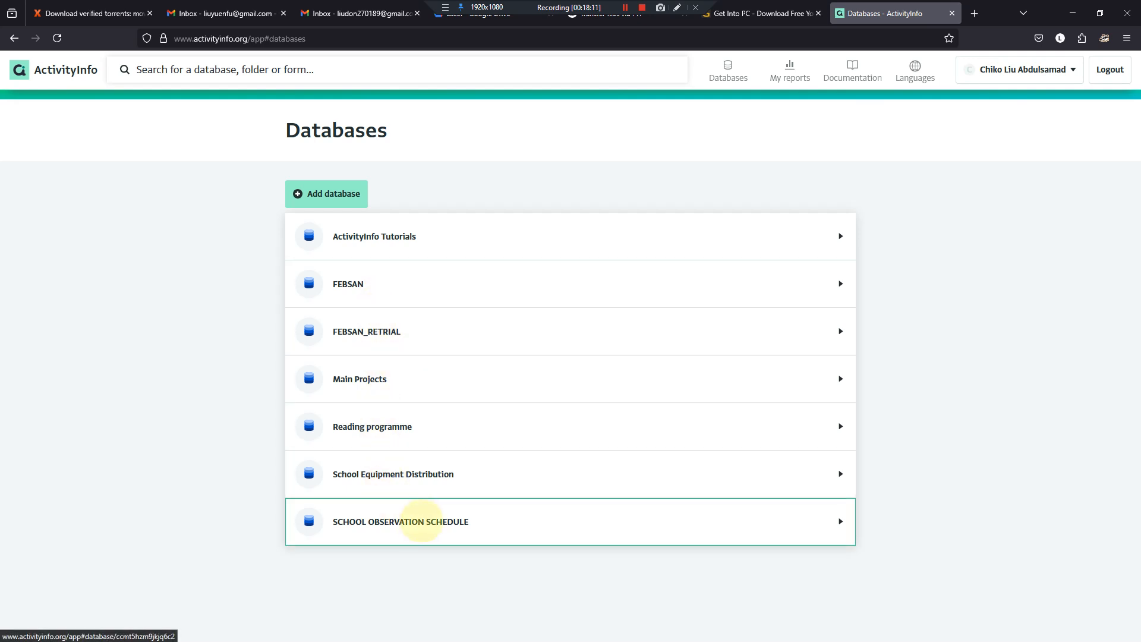
click(428, 474)
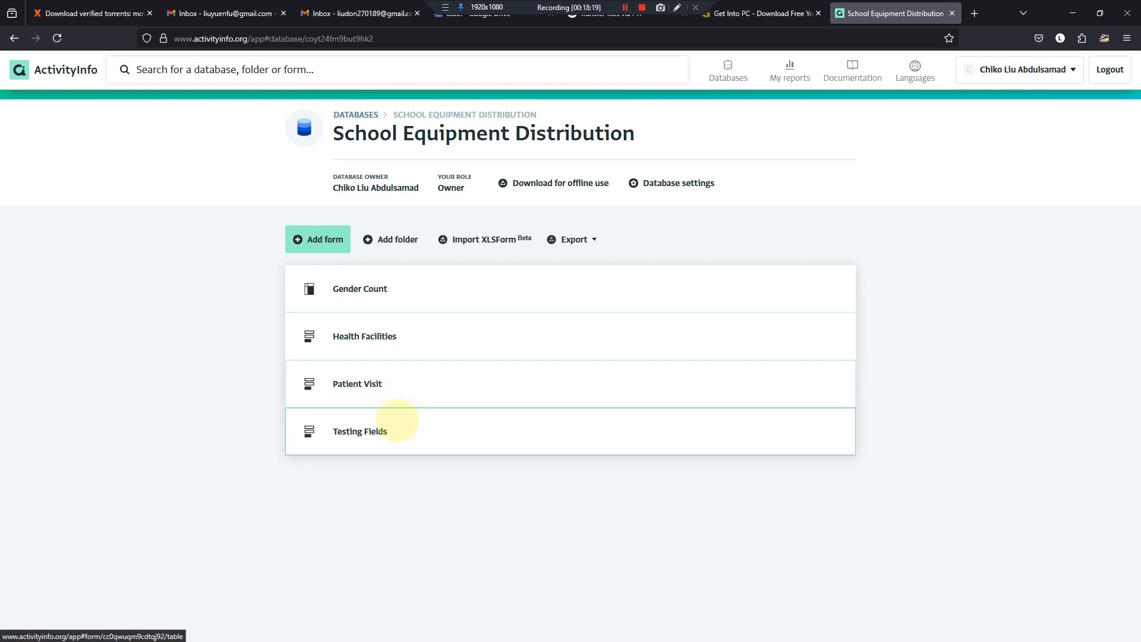
click(395, 427)
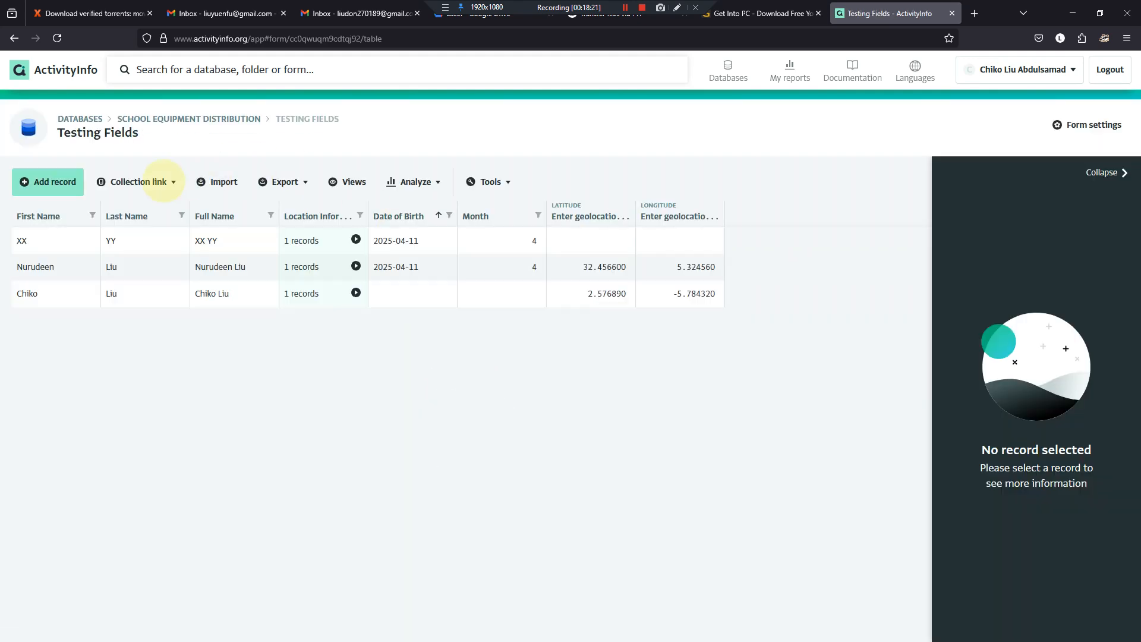
click(65, 182)
scroll(408, 364, down, 2)
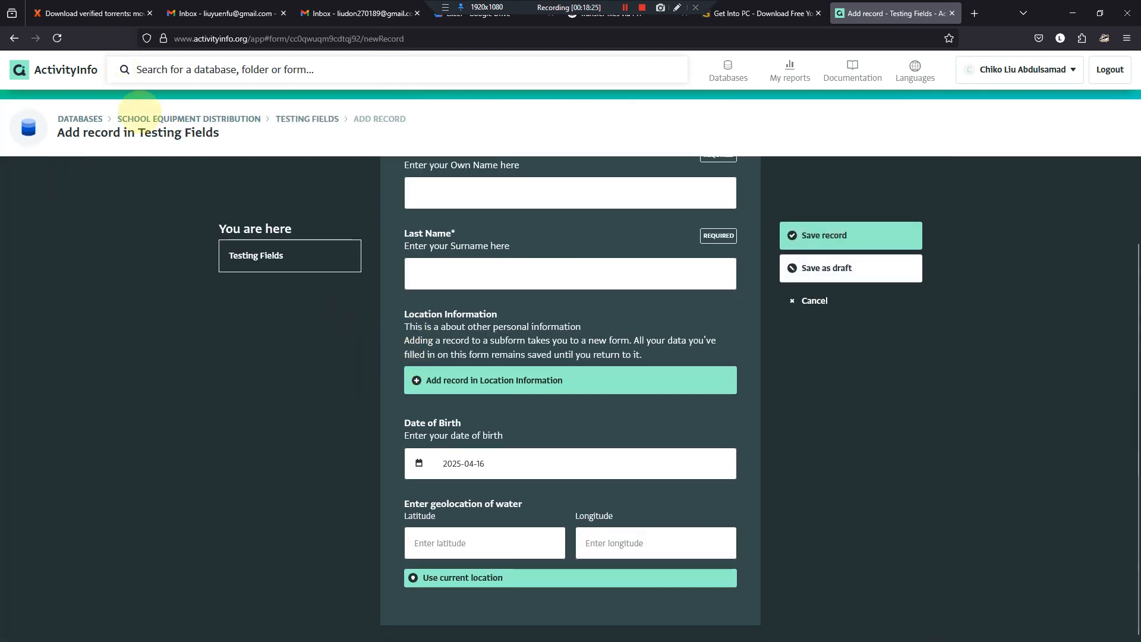
- Open the FEBSAN SURVEY form in the FEBSAN_RETRIAL database, reloading the page to bring up its records
click(89, 119)
click(361, 360)
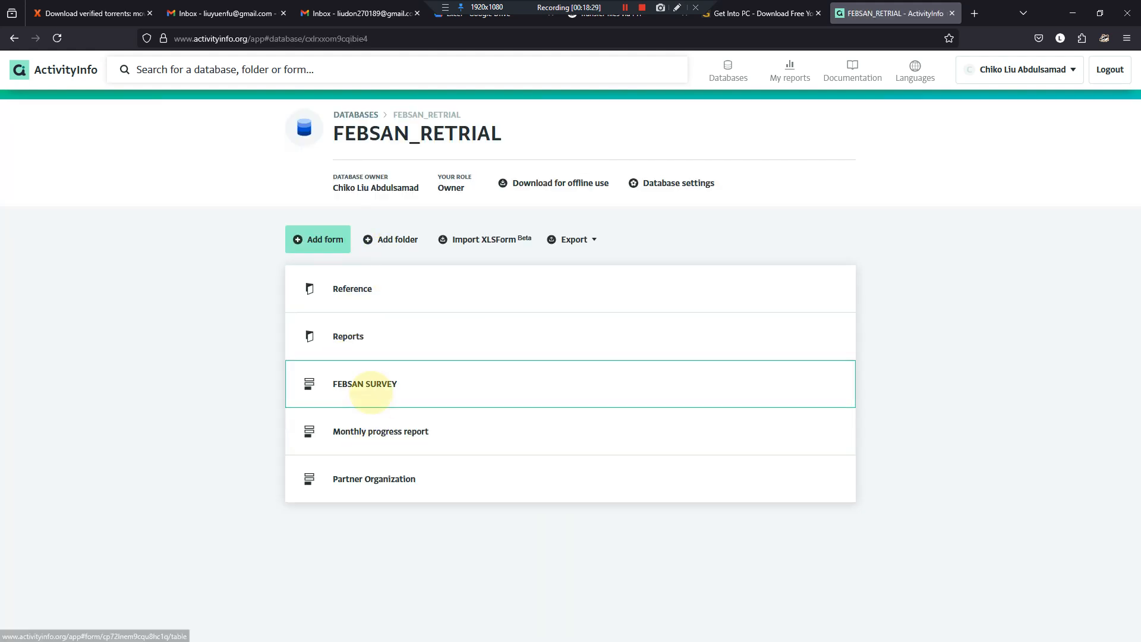
click(357, 382)
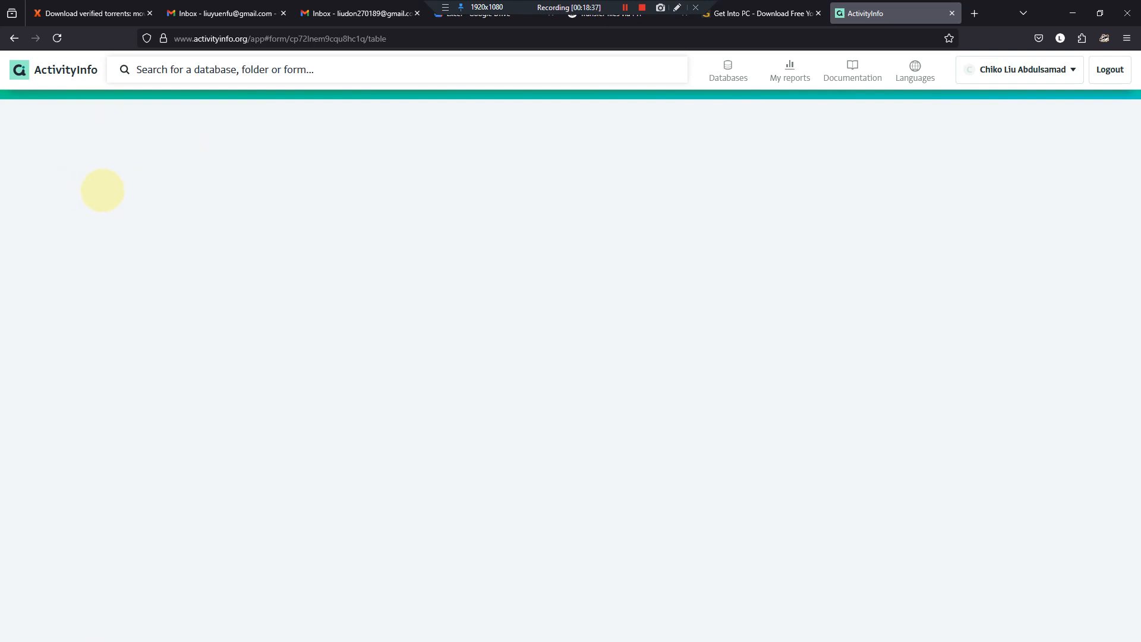
click(57, 38)
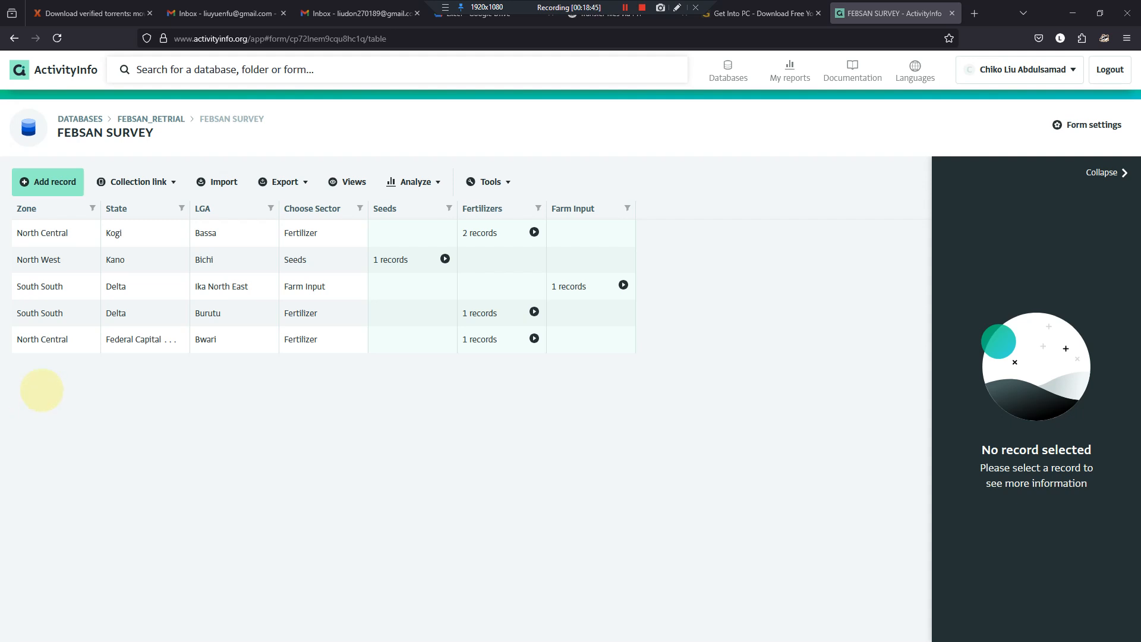
- Test the subform display in a new FEBSAN SURVEY record with Choose Sector set to Fertilizer and Farm Input, and discard the record
click(47, 181)
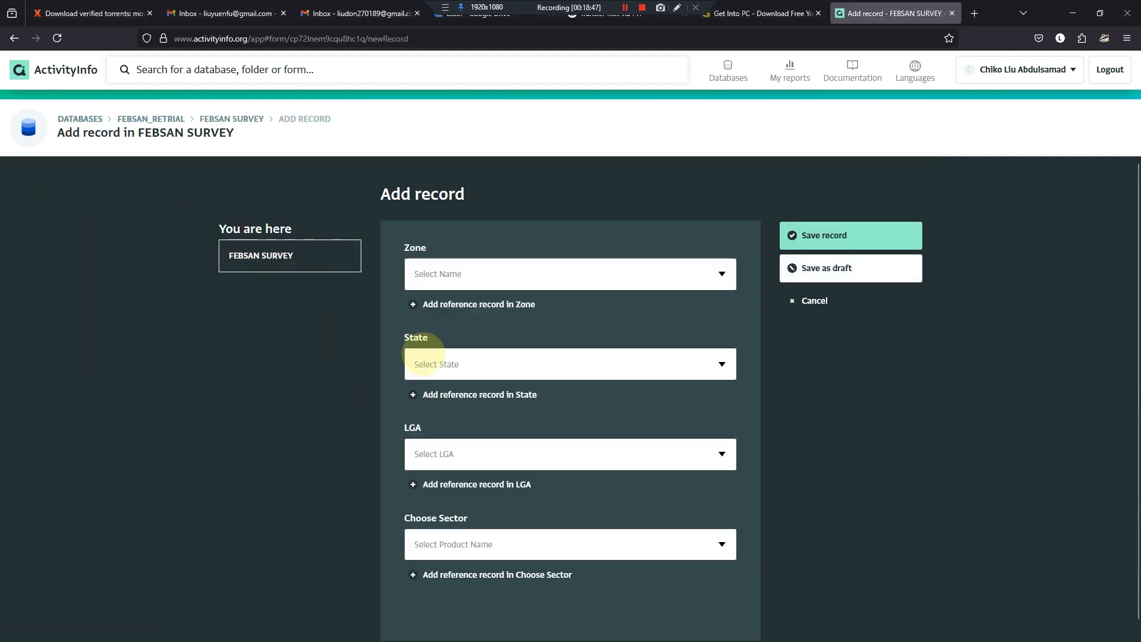
scroll(424, 356, down, 1)
click(721, 528)
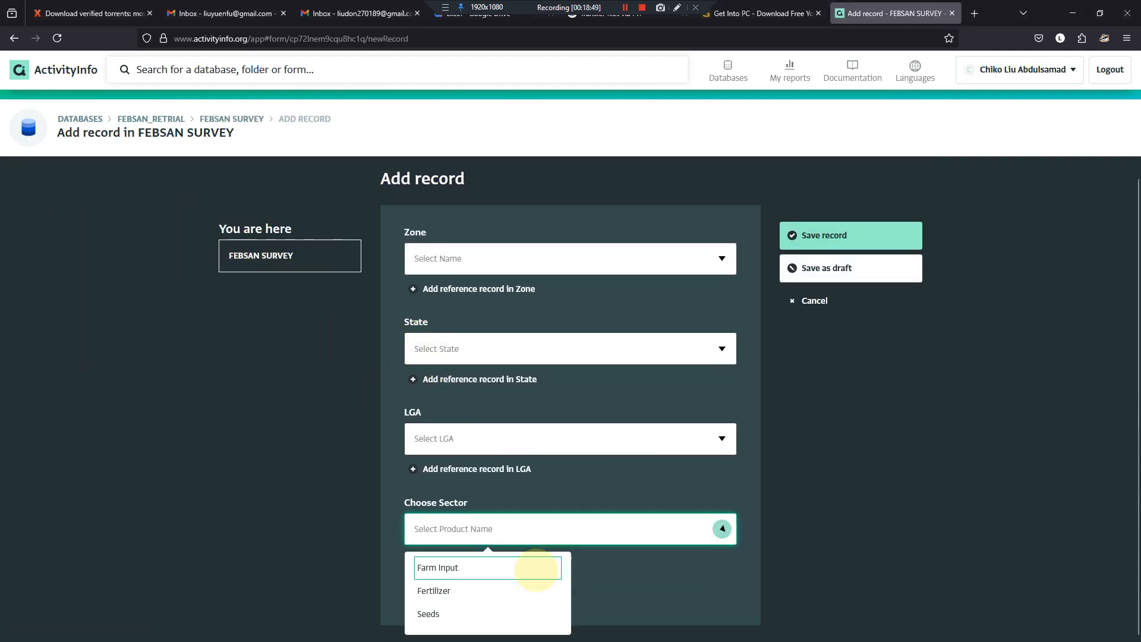
click(522, 590)
scroll(594, 530, down, 2)
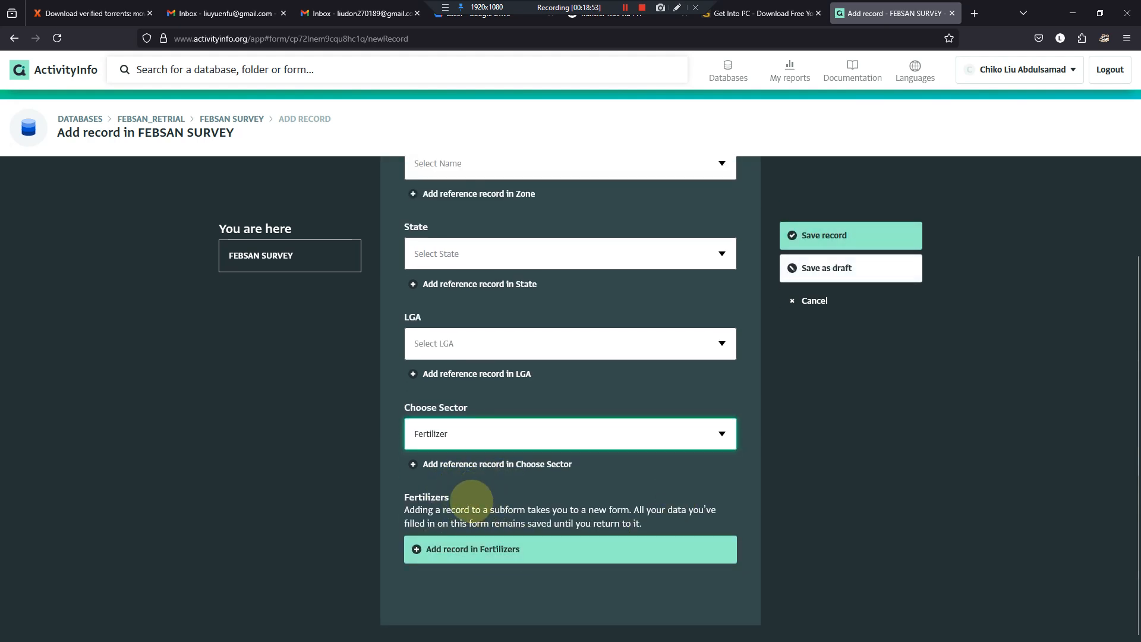
click(721, 433)
click(502, 495)
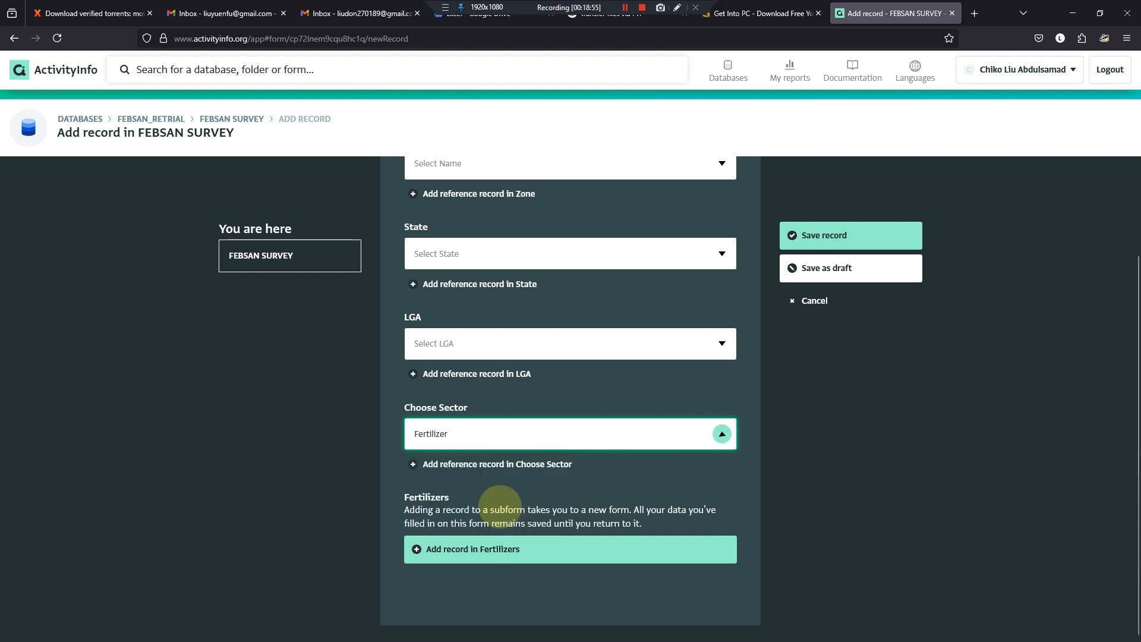
click(721, 434)
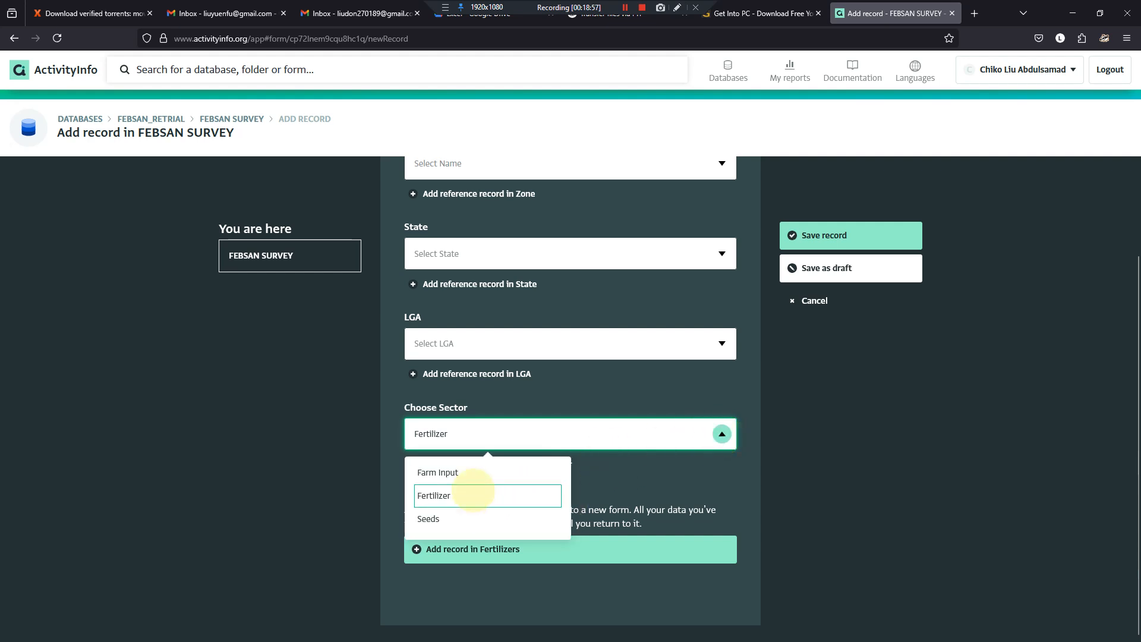
click(470, 475)
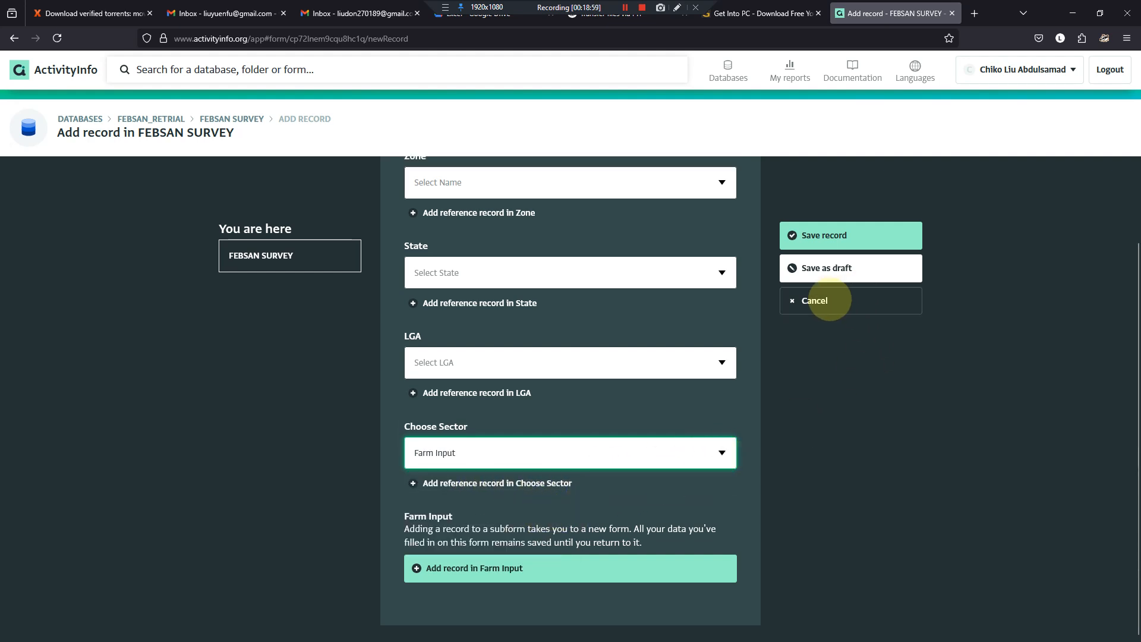
click(804, 301)
click(610, 371)
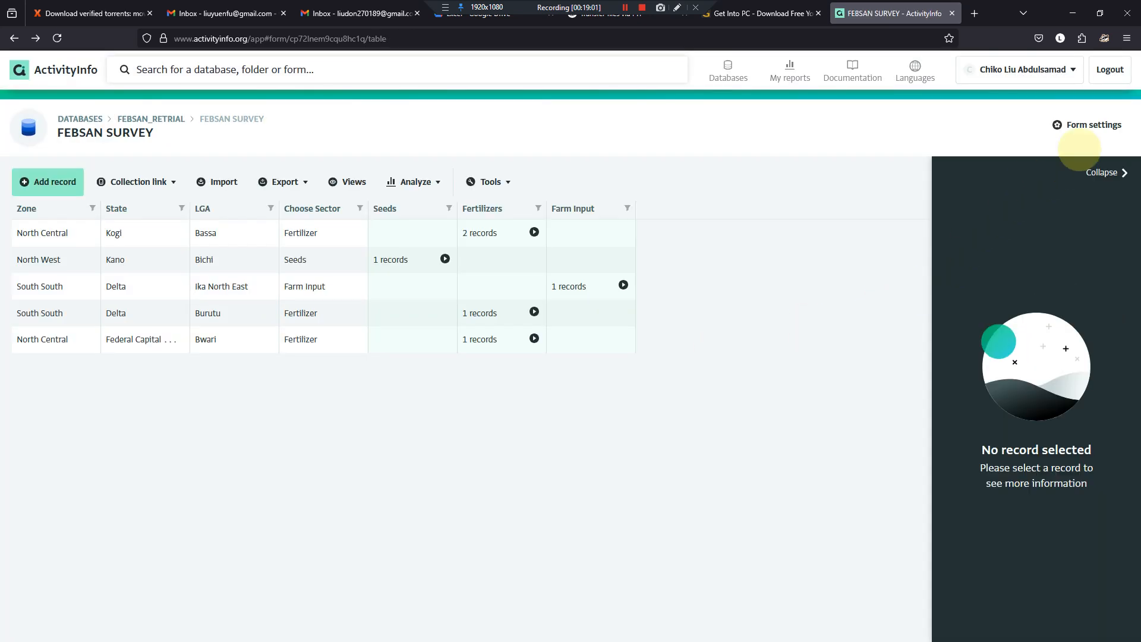
- Examine the Fertilizers subform's relevance rule and its condition field in the FEBSAN SURVEY form design, and leave without saving
click(1085, 125)
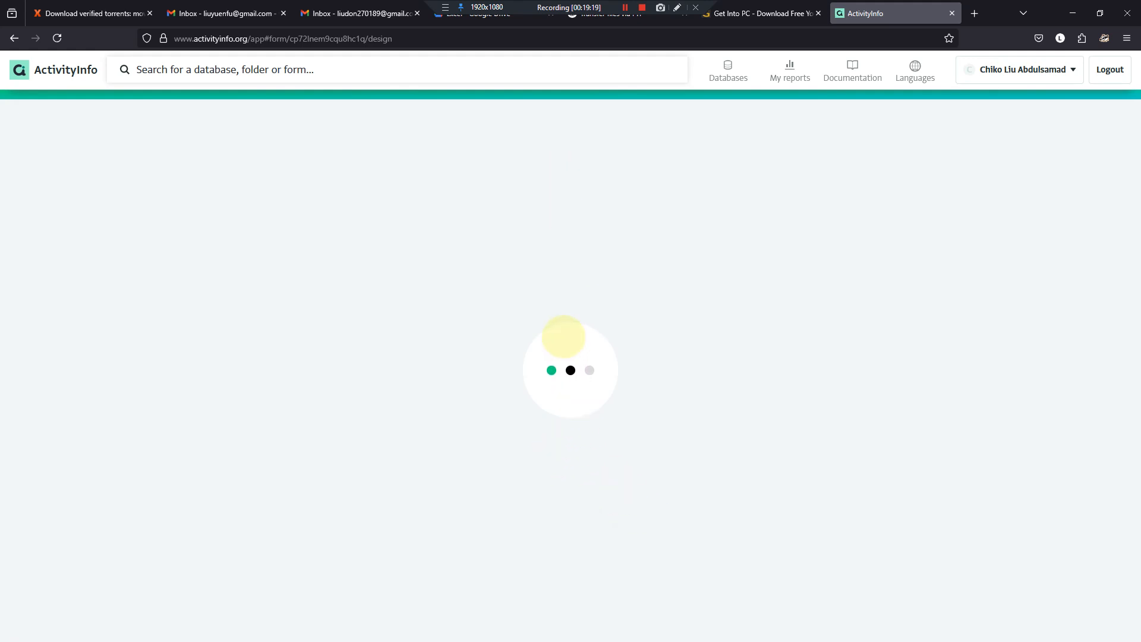
click(57, 38)
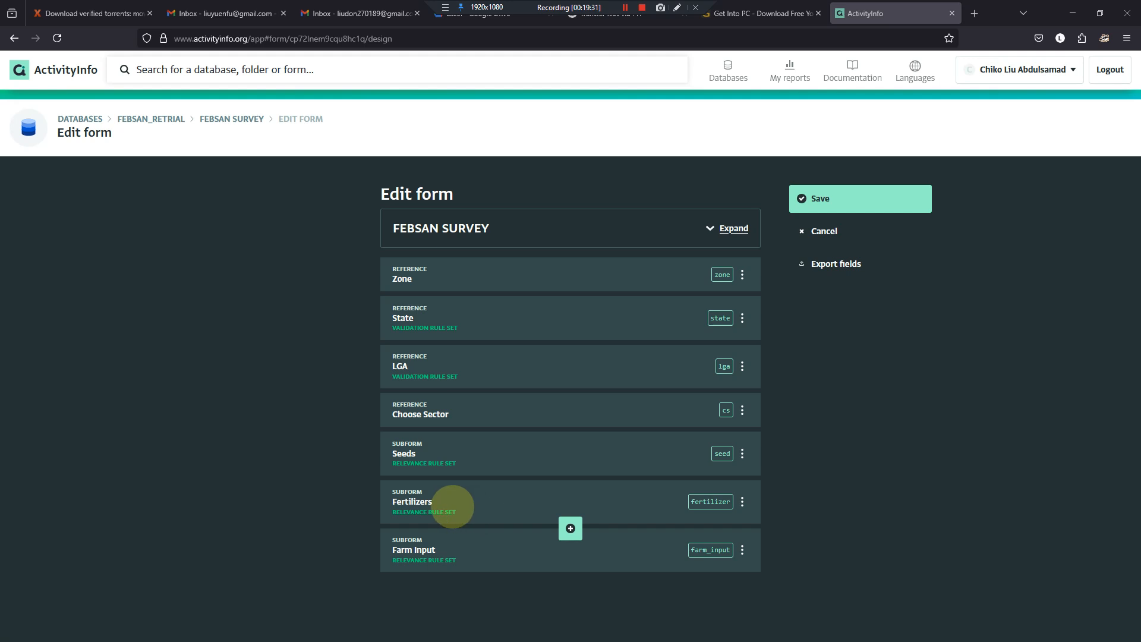
click(453, 507)
scroll(467, 512, down, 5)
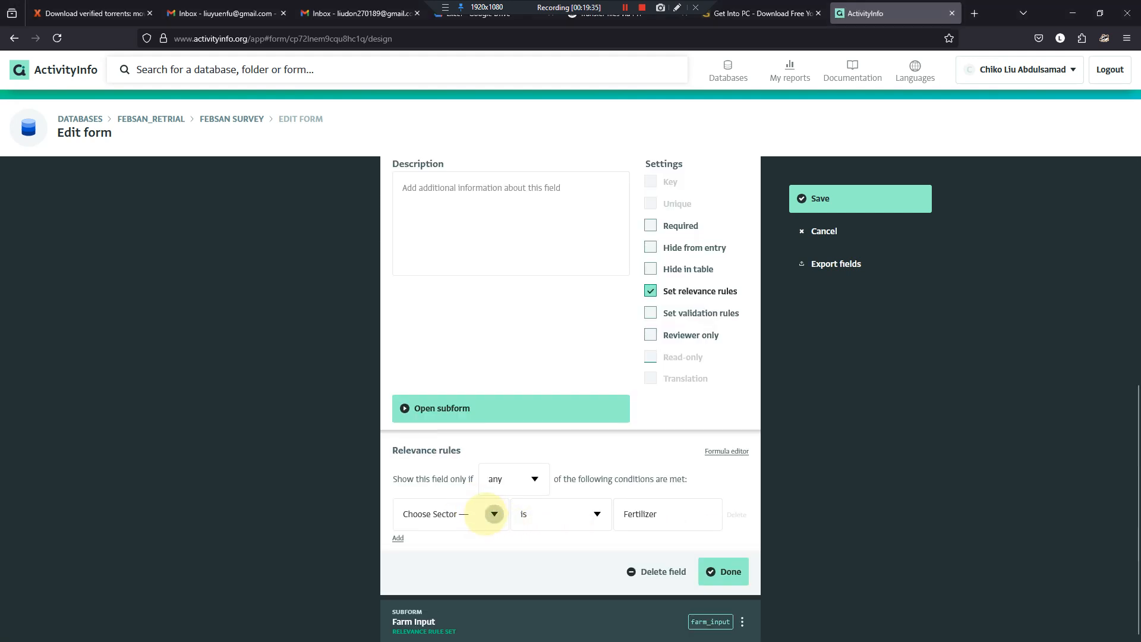
scroll(487, 514, up, 6)
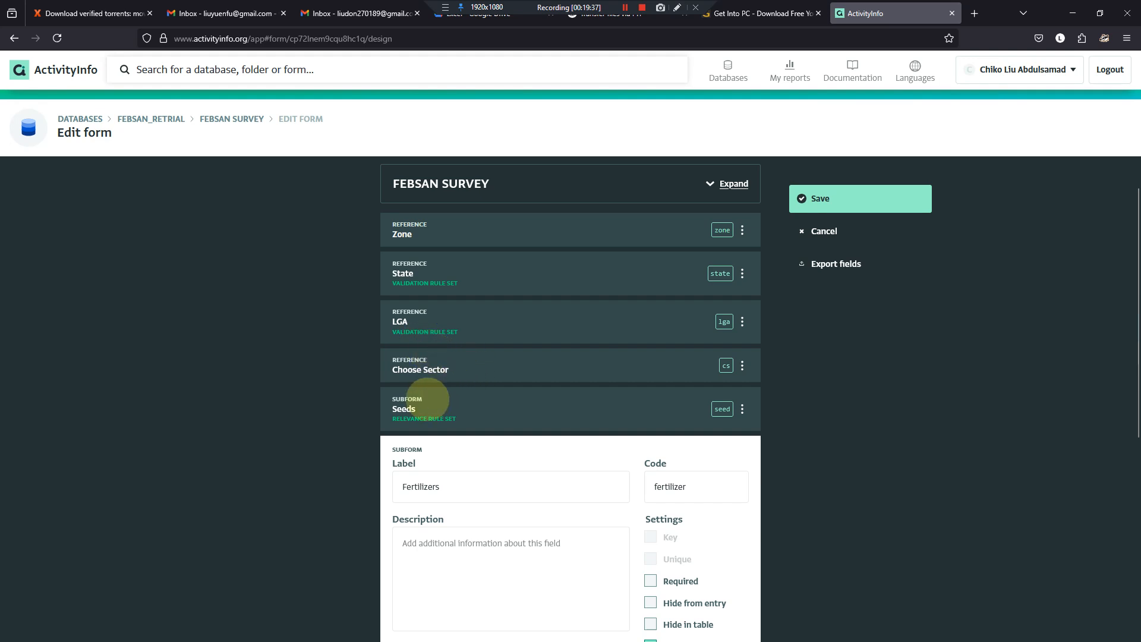
scroll(433, 395, down, 6)
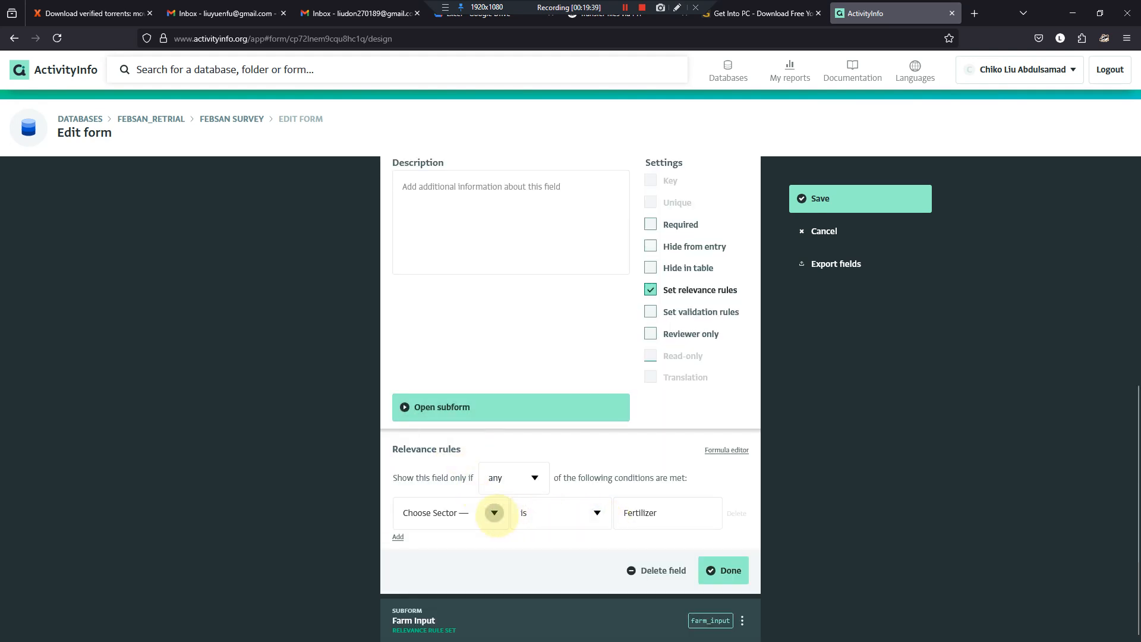
click(494, 513)
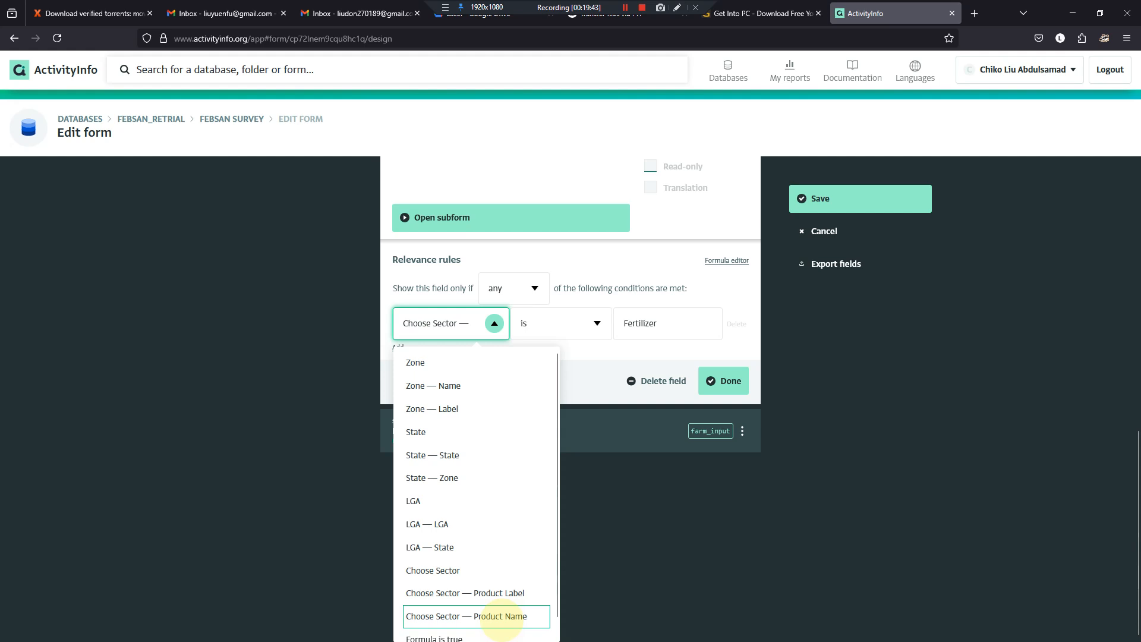
scroll(502, 613, down, 1)
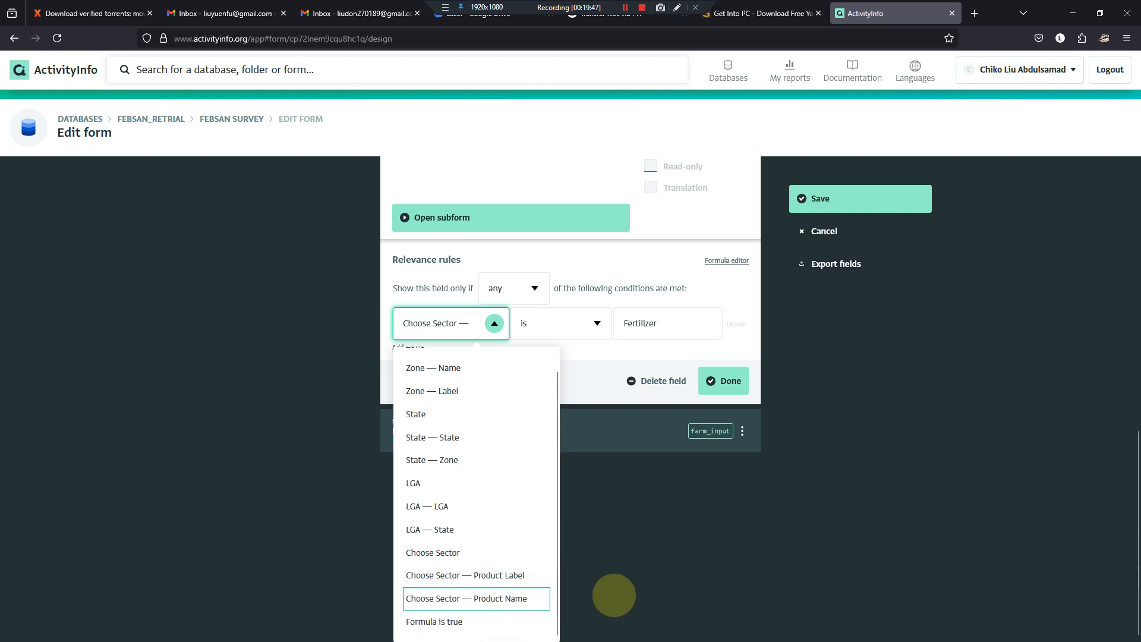
click(615, 596)
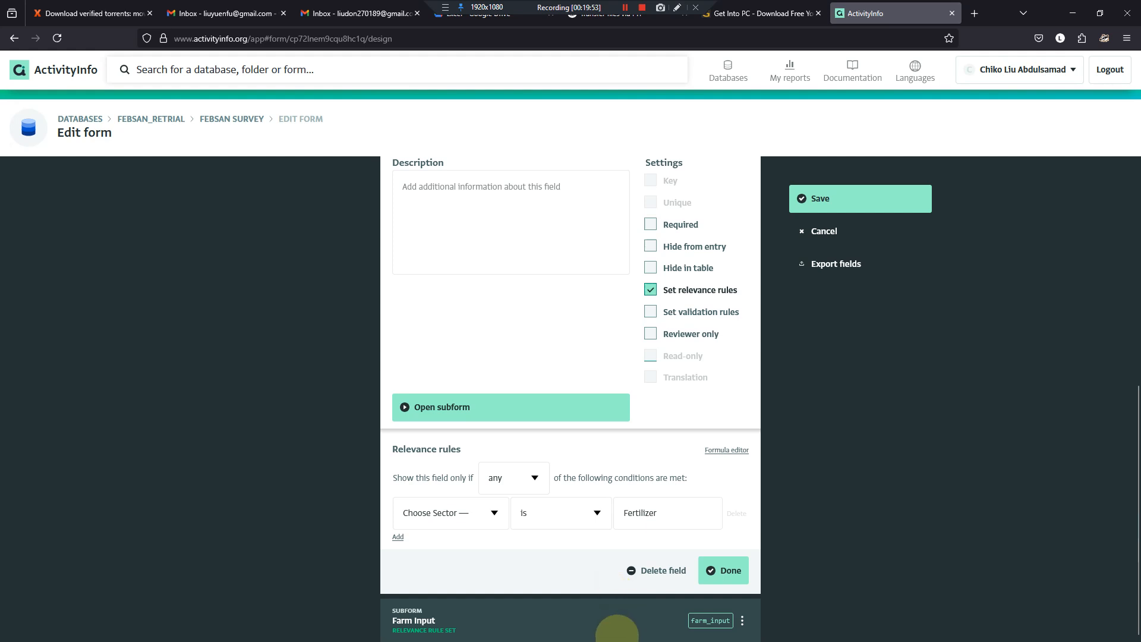
scroll(615, 606, up, 5)
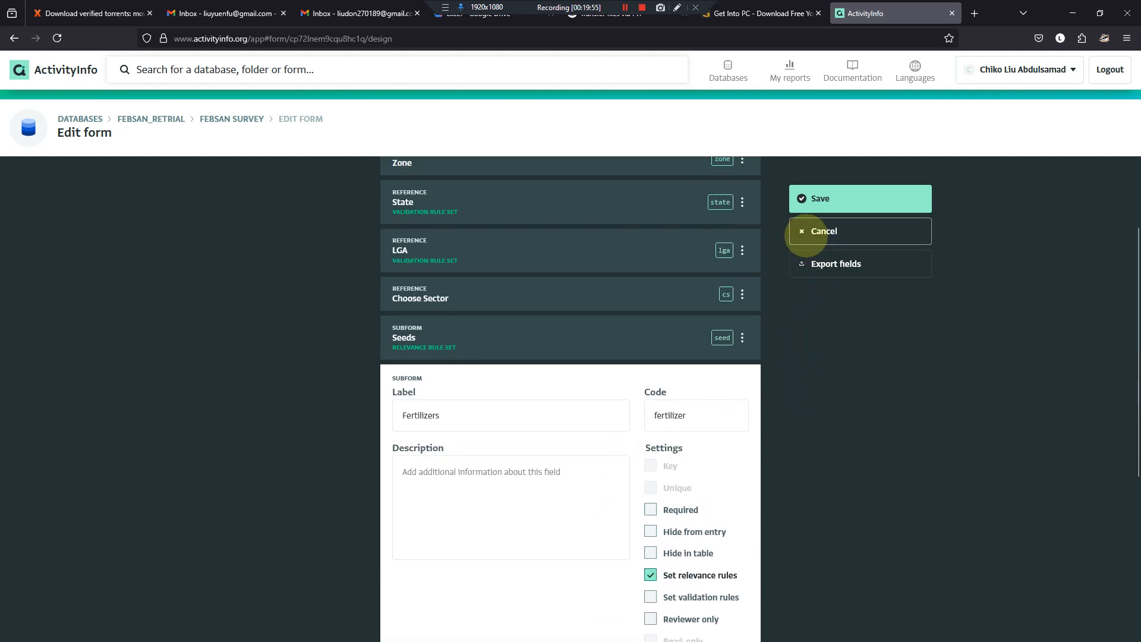
click(807, 232)
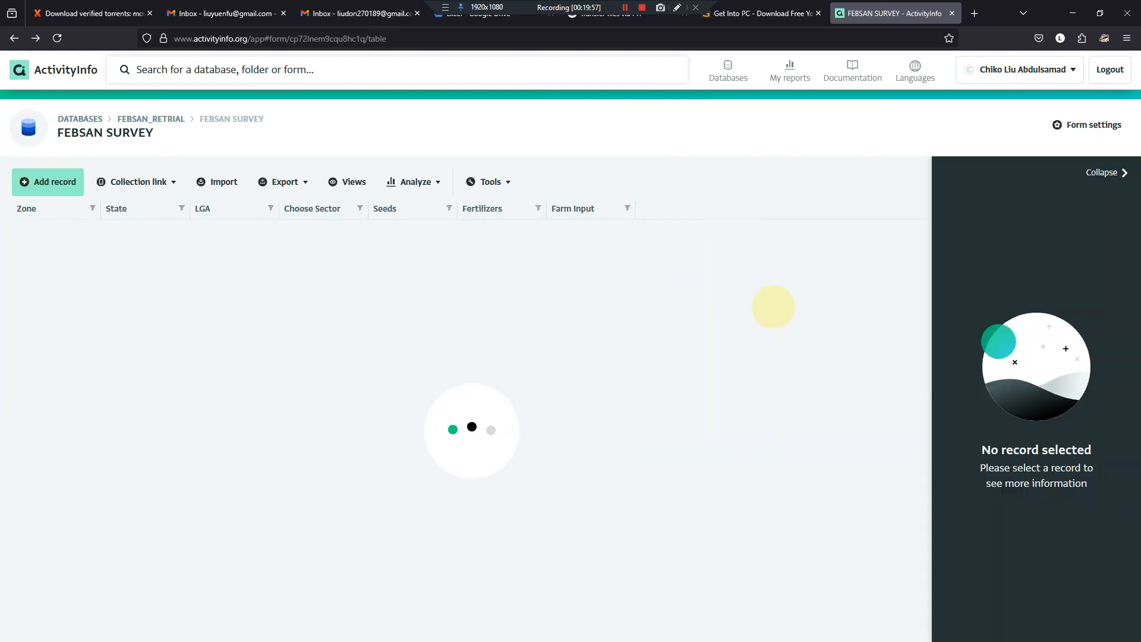
- Return to the SCHOOL OBSERVATION SCHEDULE database and open the survey form's design for editing
click(78, 119)
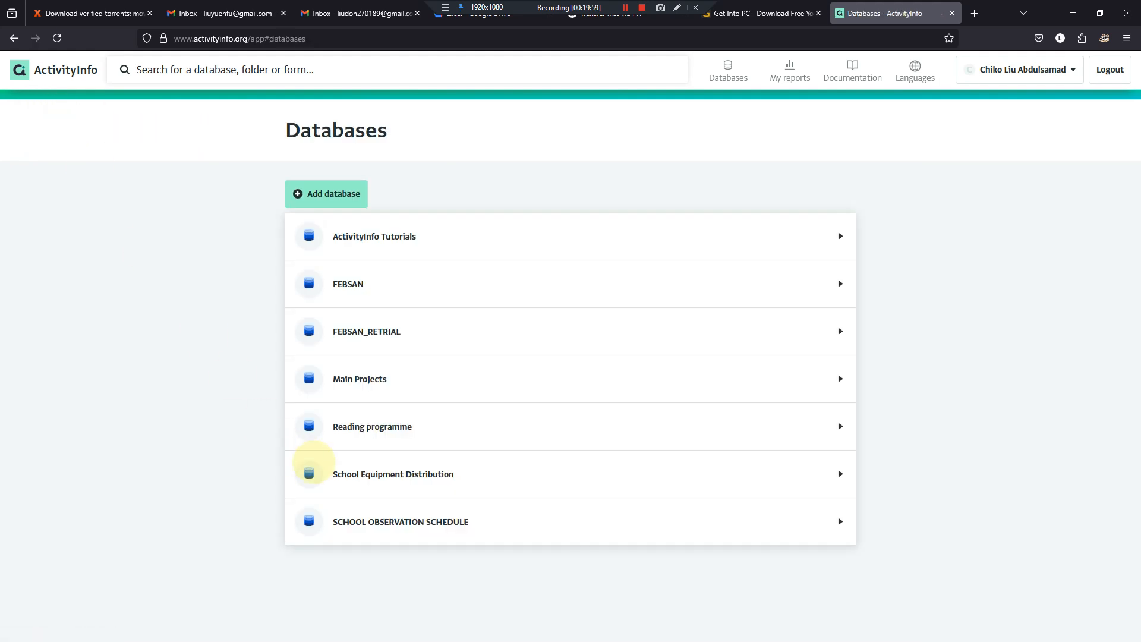
click(382, 529)
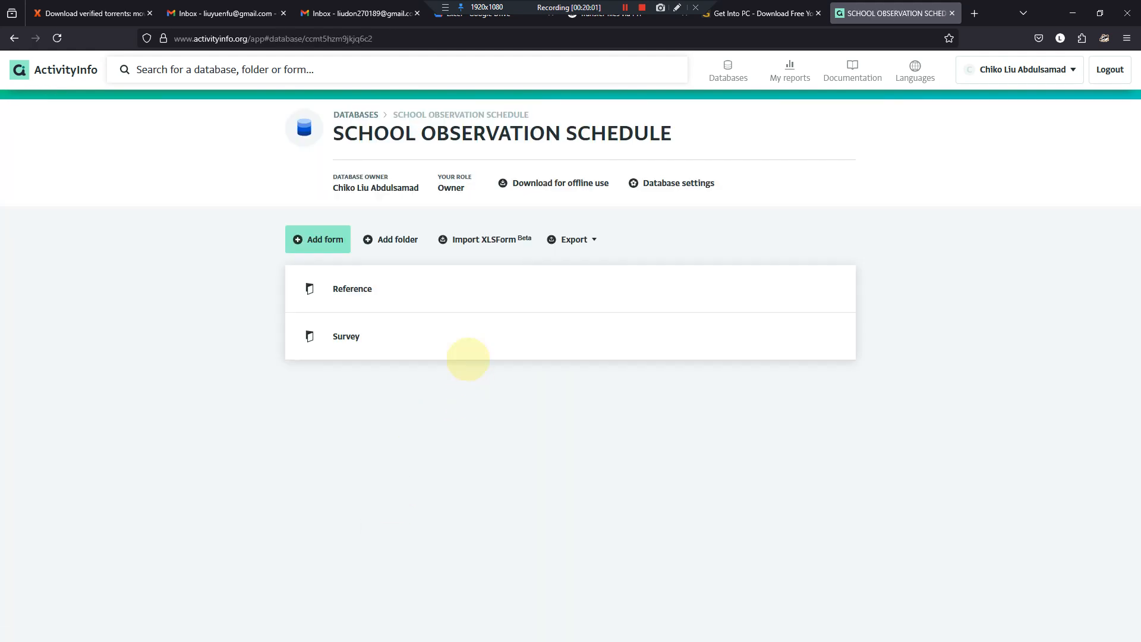
click(361, 334)
click(375, 288)
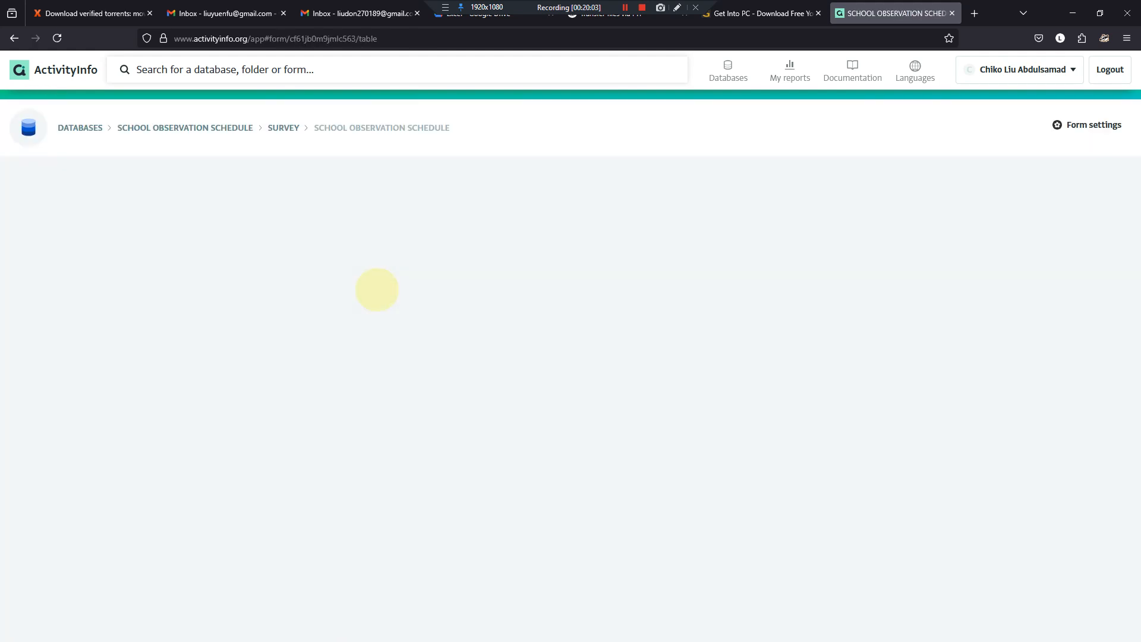
click(1073, 123)
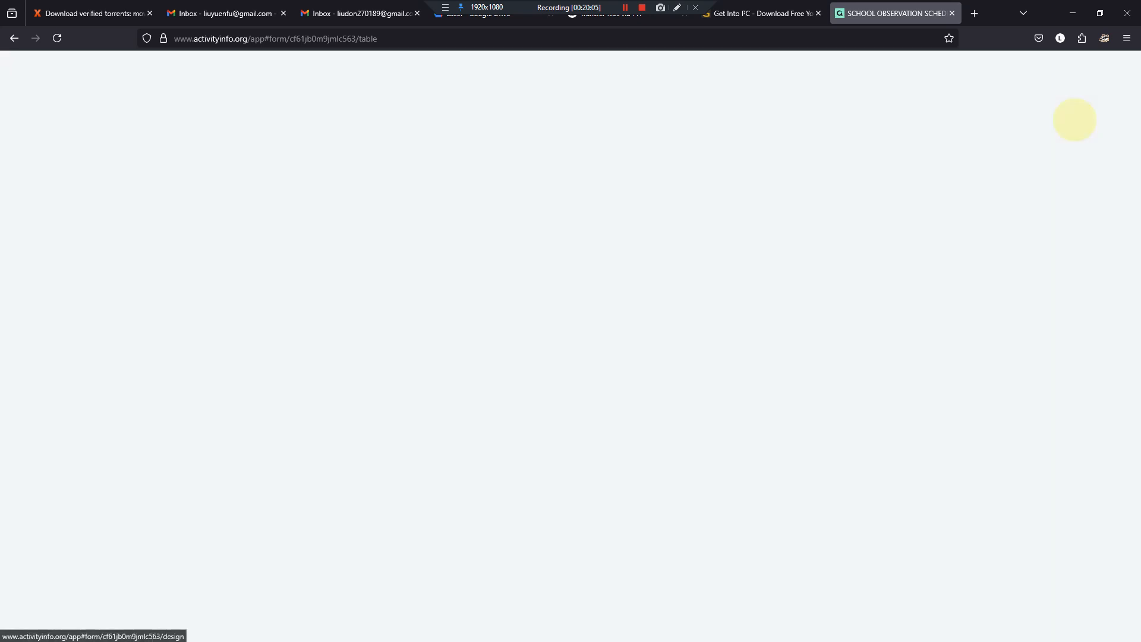
- Set the Number of structure available subform's relevance rule to SCHOOL STRUCTURE — TYPE OF SCHOOL STRUCTURE SITUATION is "Number of structure available"
click(568, 516)
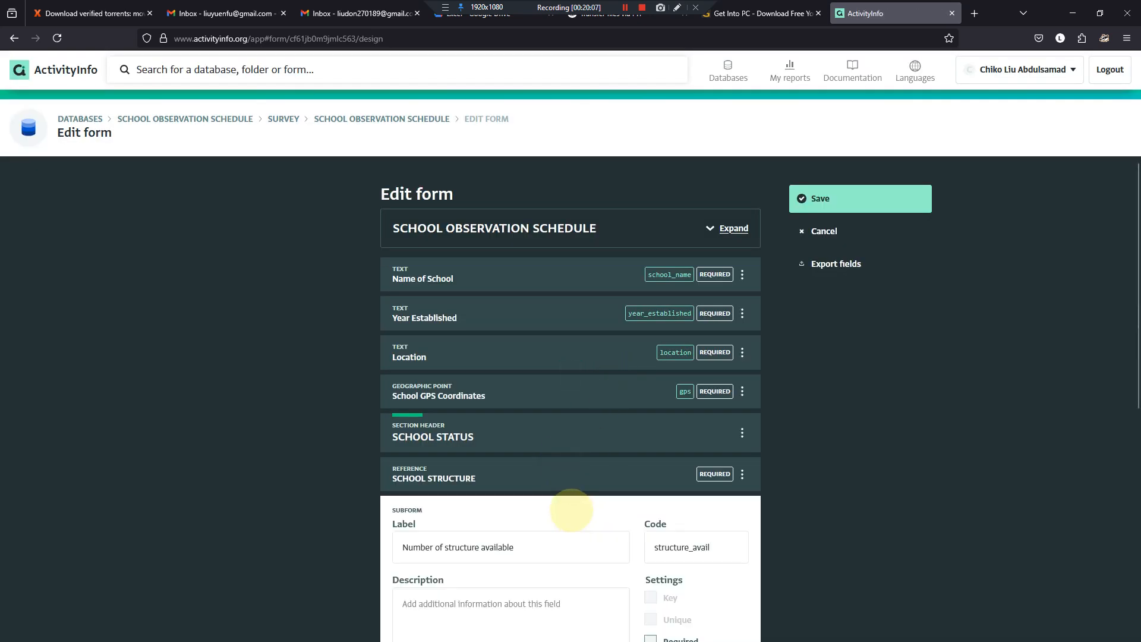
scroll(534, 478, down, 7)
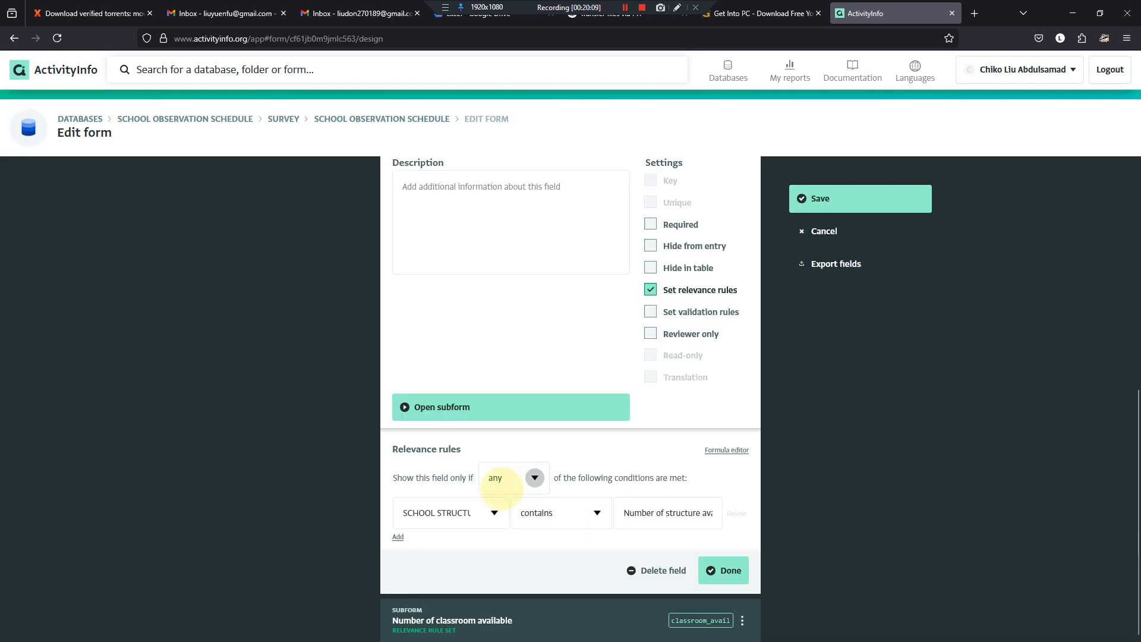
click(493, 511)
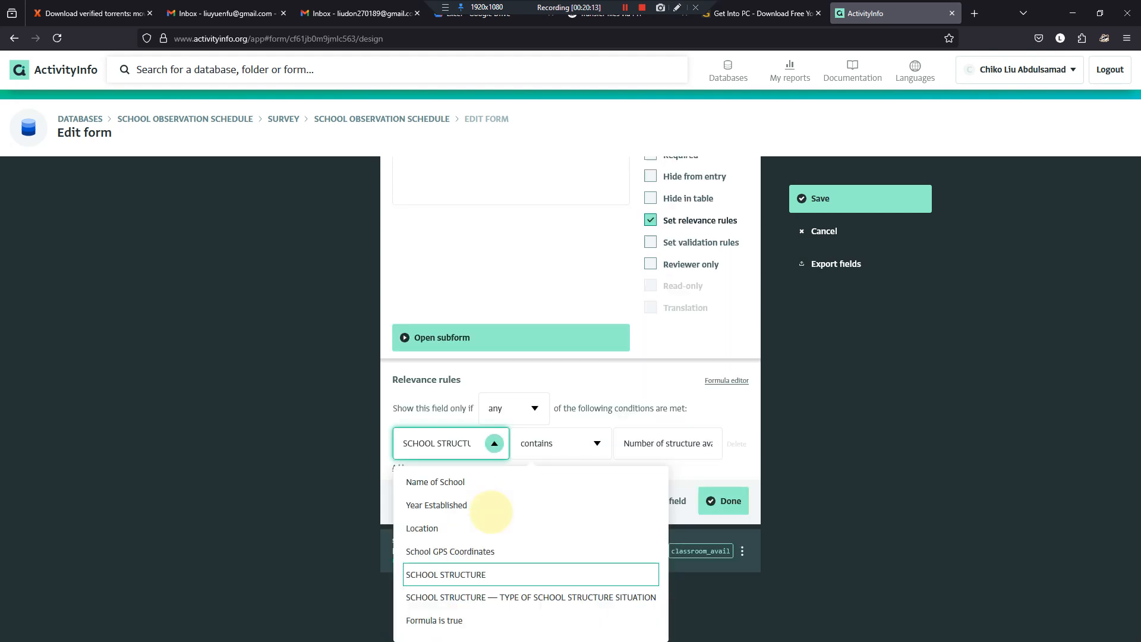
scroll(491, 512, up, 6)
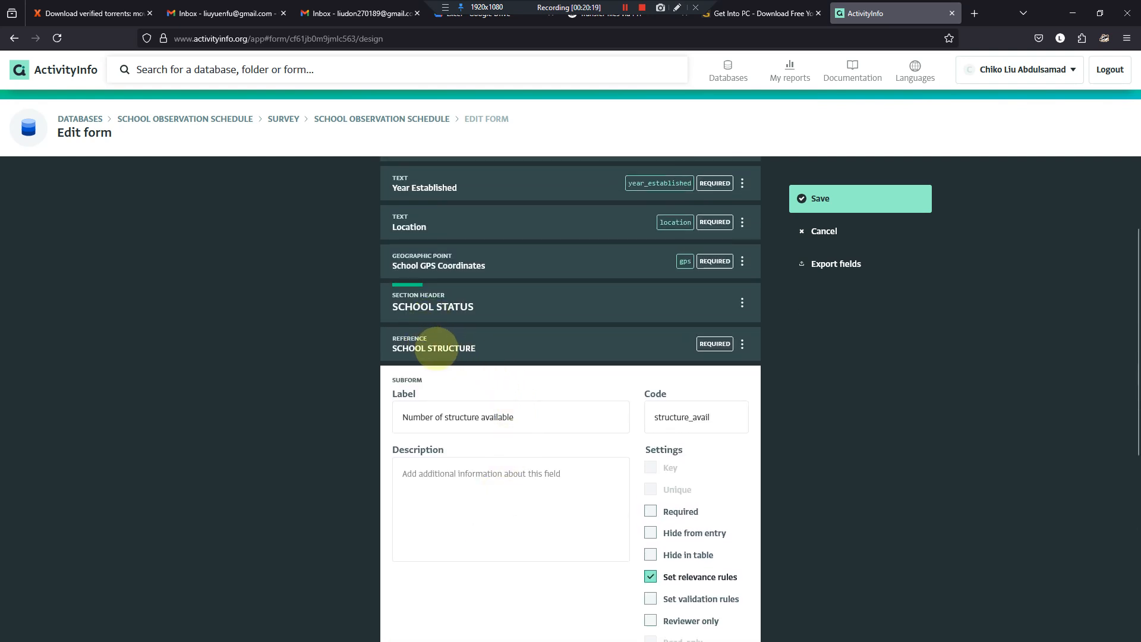
scroll(437, 348, down, 6)
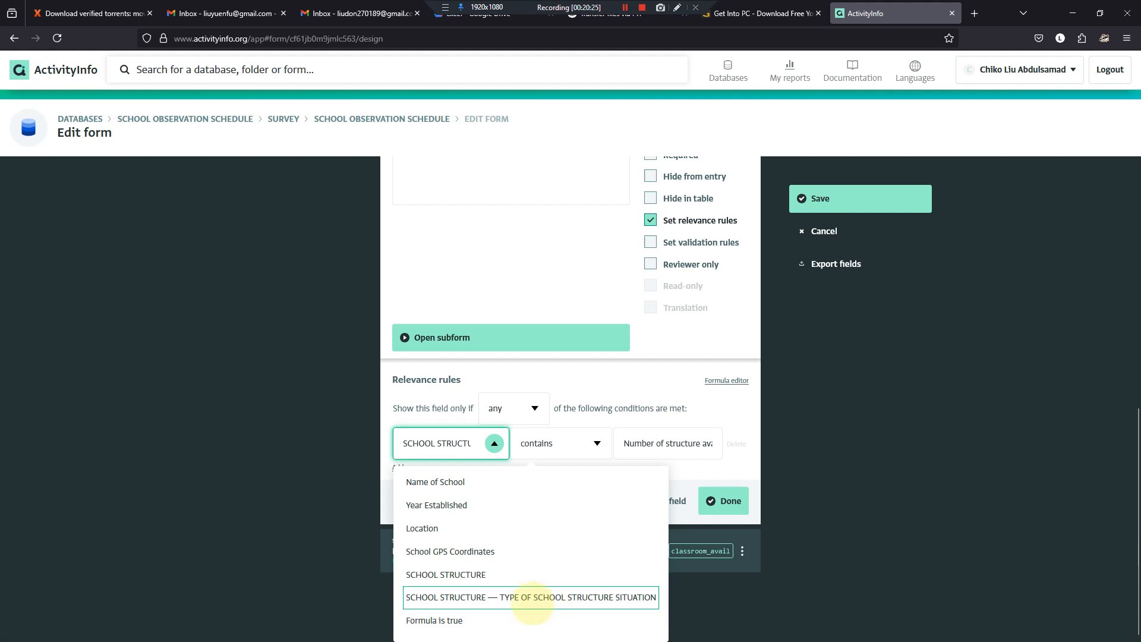
click(532, 597)
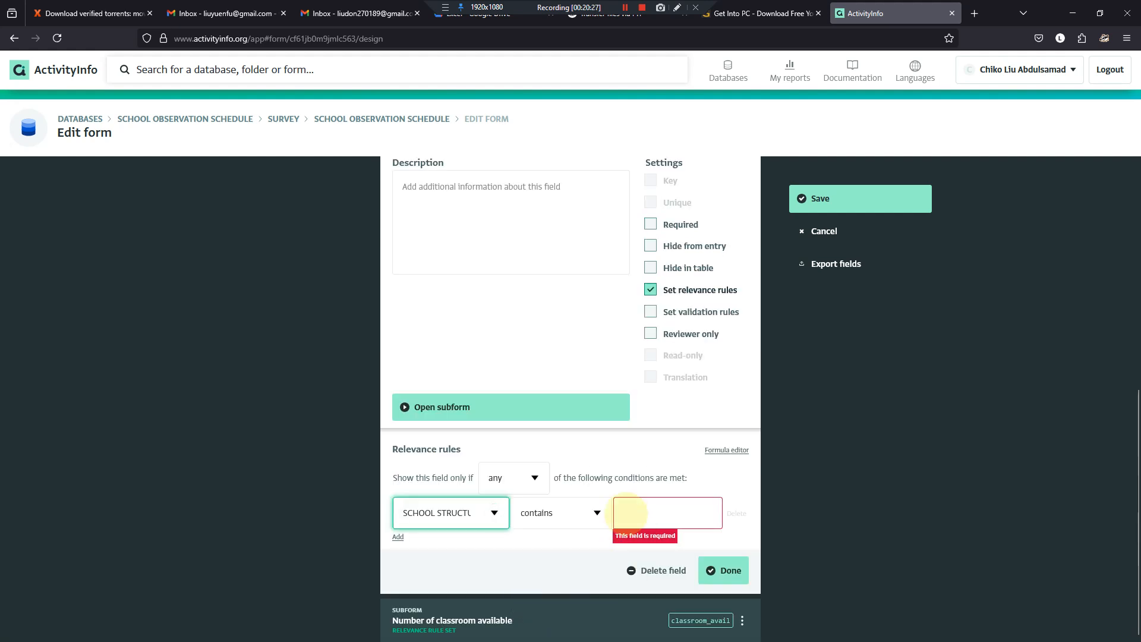
click(597, 443)
click(527, 482)
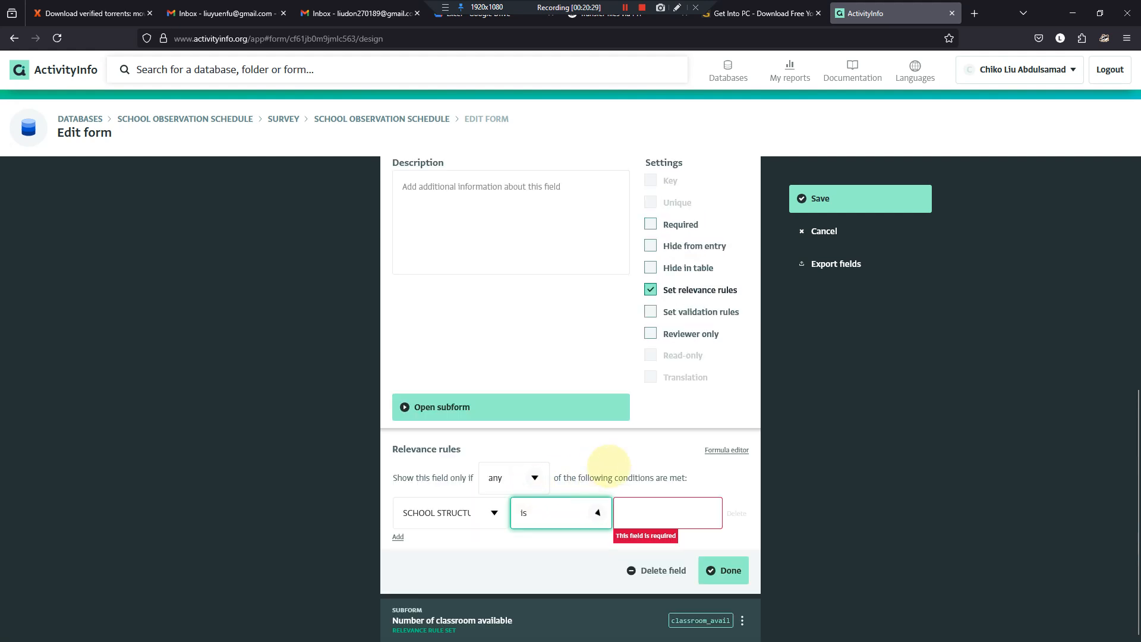
click(635, 514)
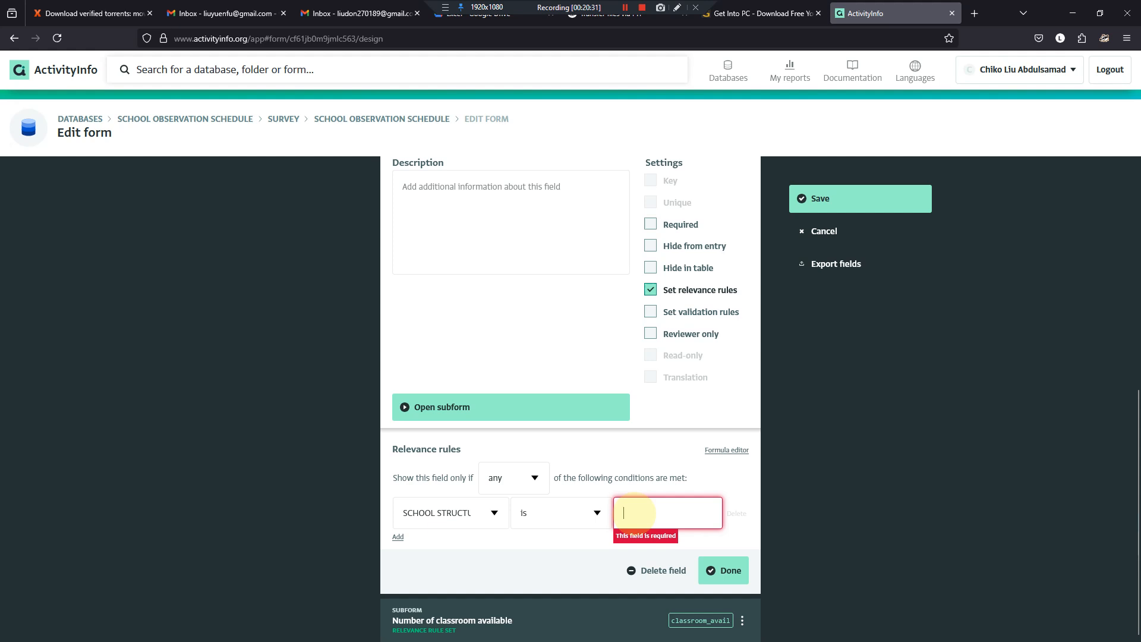
text(Number of structure)
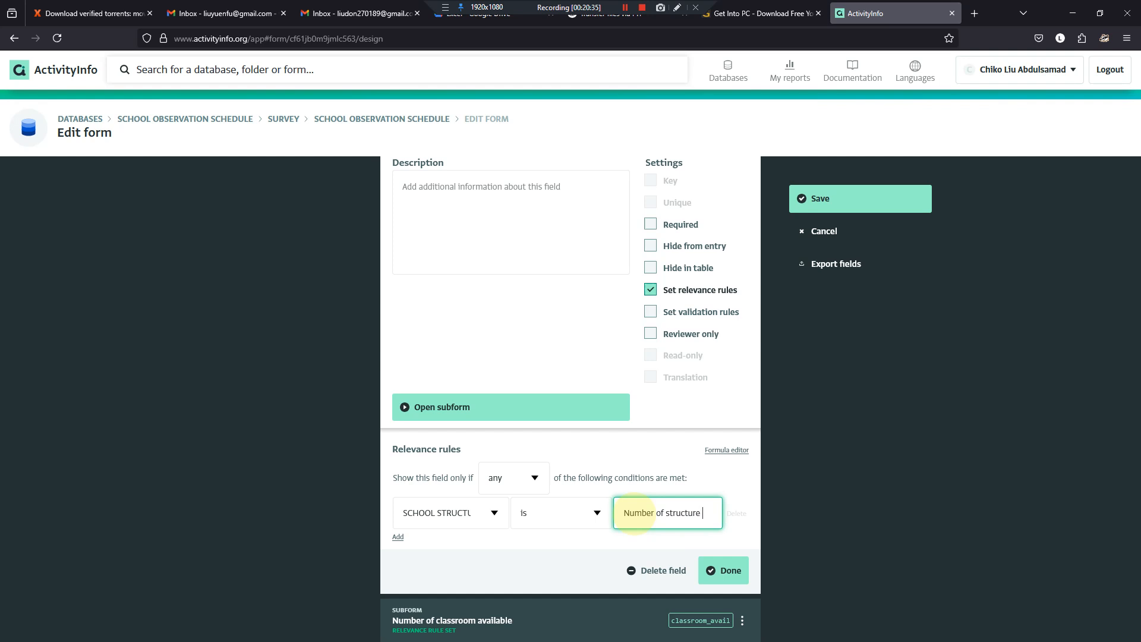
text( available)
click(722, 571)
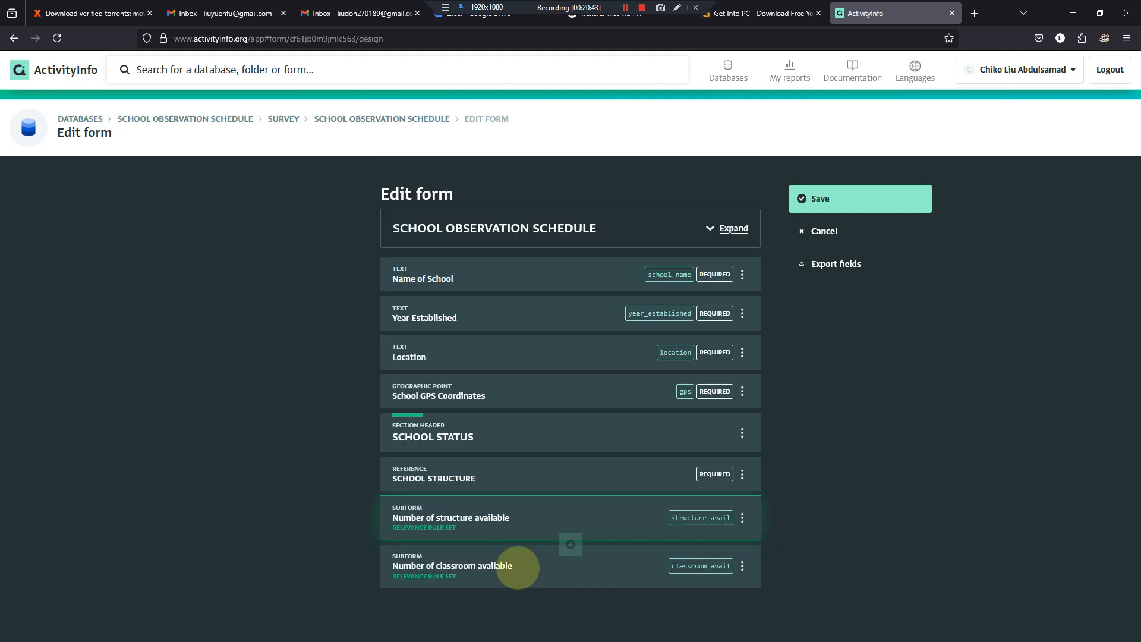
- Make the Number of classroom available subform relevant when SCHOOL STRUCTURE — TYPE OF SCHOOL STRUCTURE SITUATION is "Number of classroom available", and save the form
click(518, 570)
scroll(522, 545, down, 7)
click(494, 561)
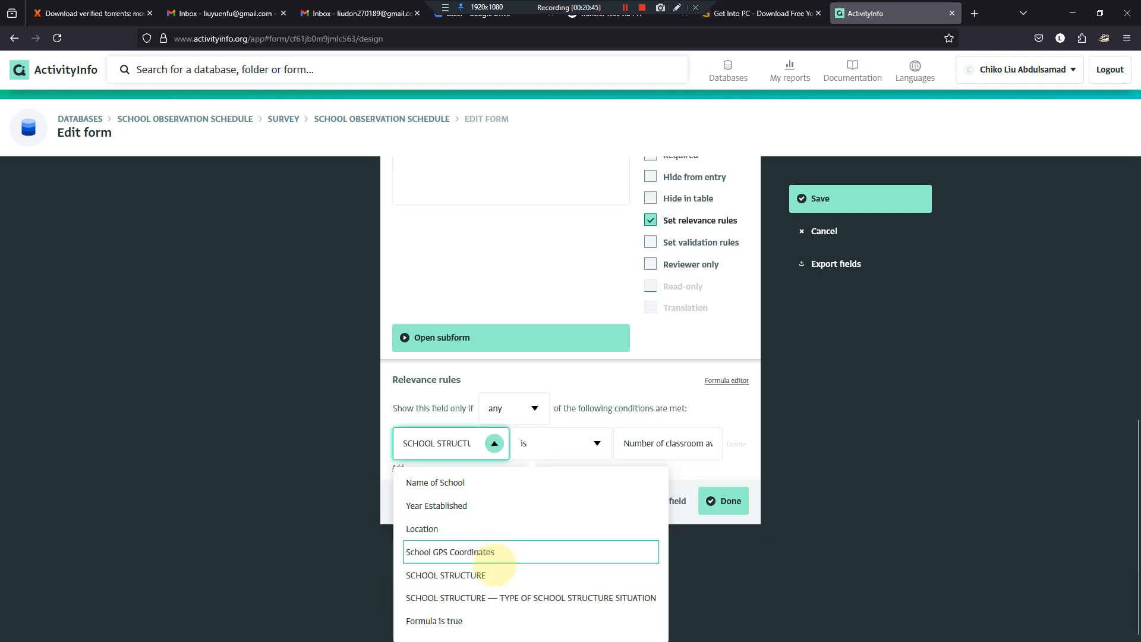
click(523, 596)
click(632, 560)
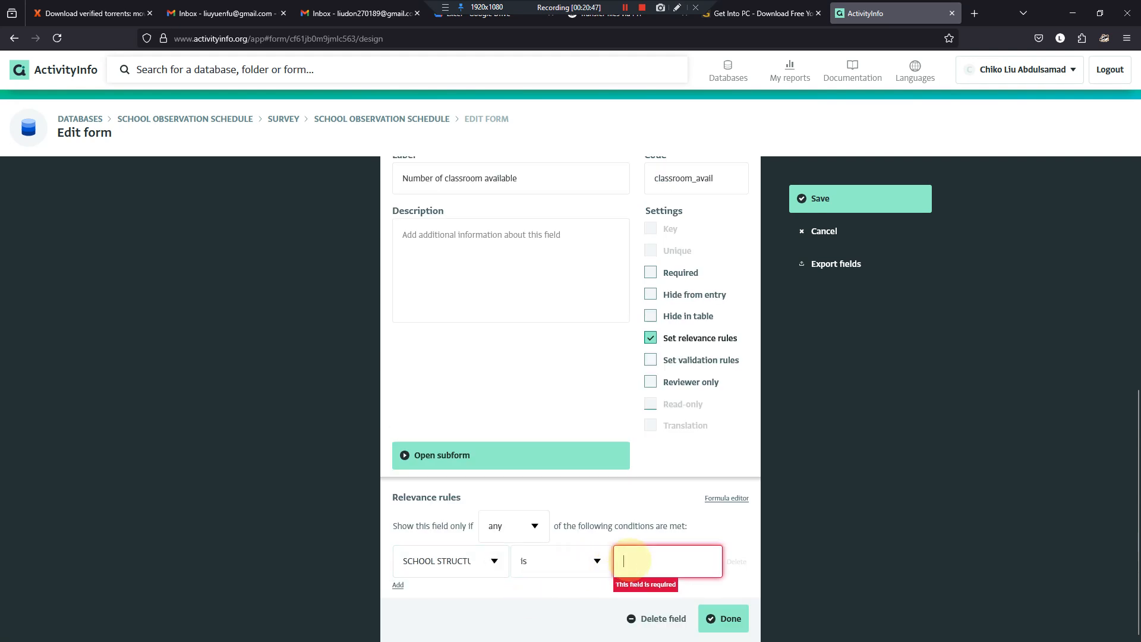
text(Number of clas)
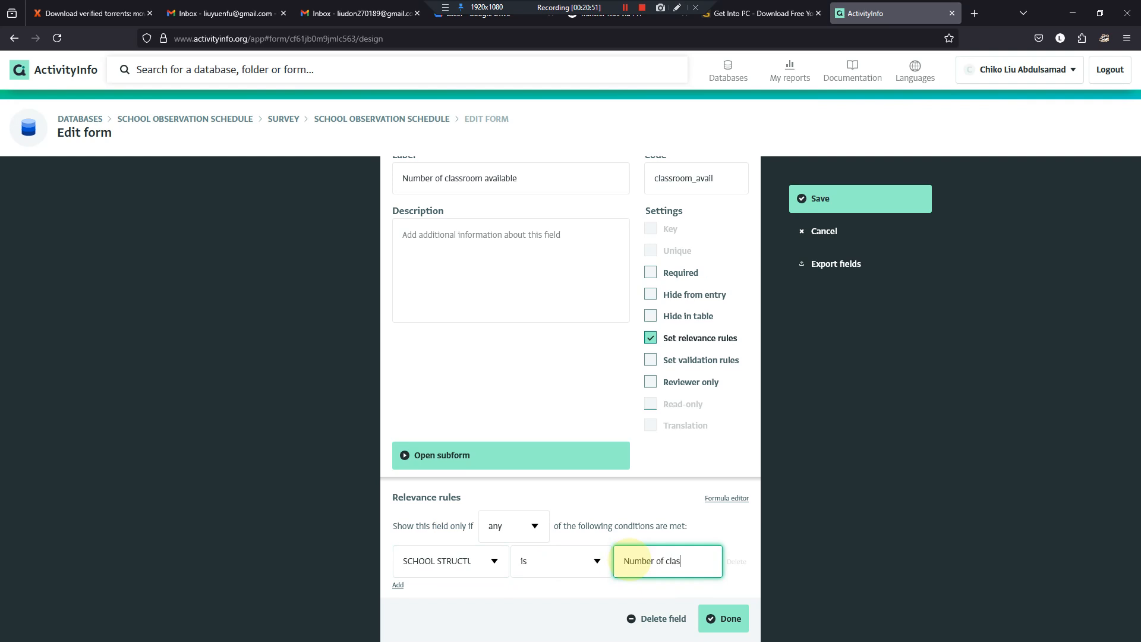
text(sroom avaial)
key(BackSpace)
key(BackSpace)
text(lable)
click(724, 618)
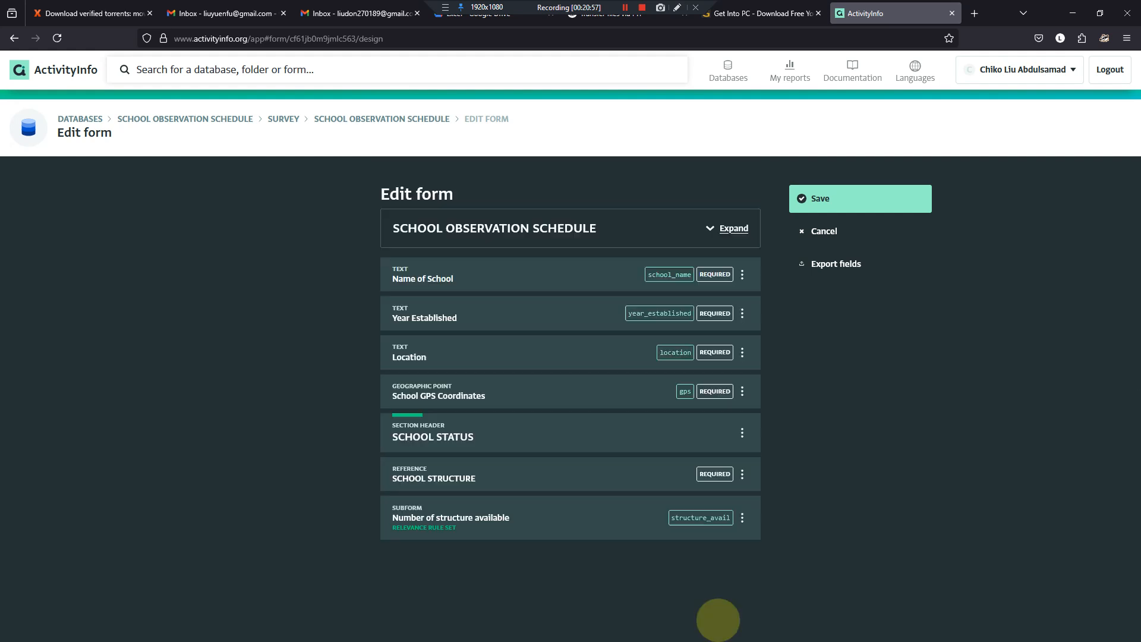
click(809, 197)
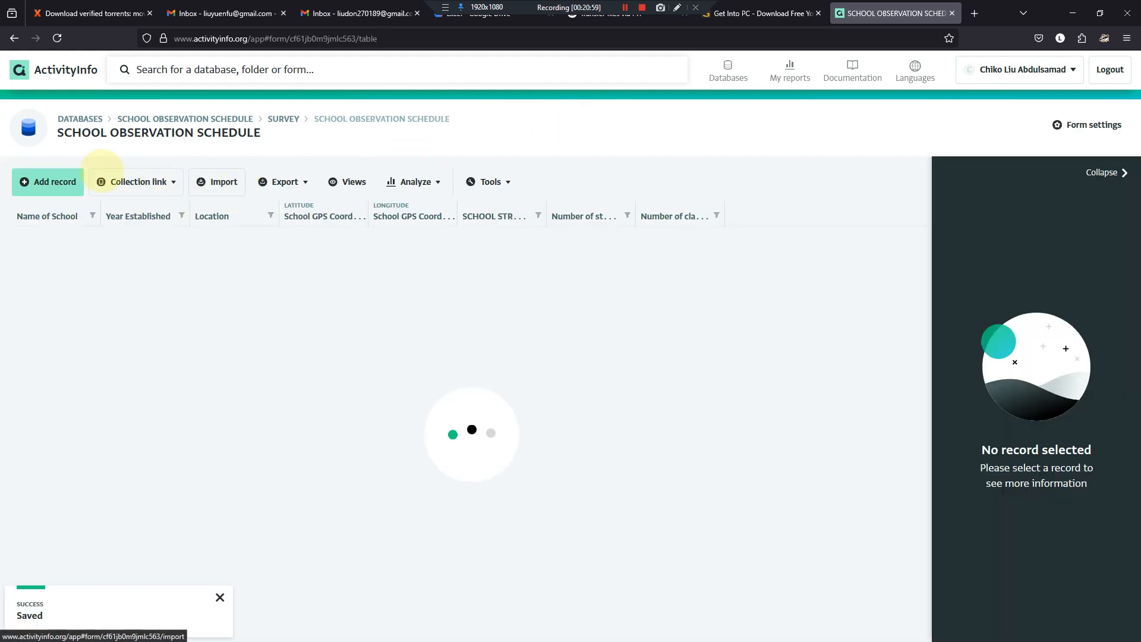
- Test the subform display in a new record with SCHOOL STRUCTURE set to Number of classroom available and to Number of structure available
click(51, 179)
scroll(654, 487, down, 3)
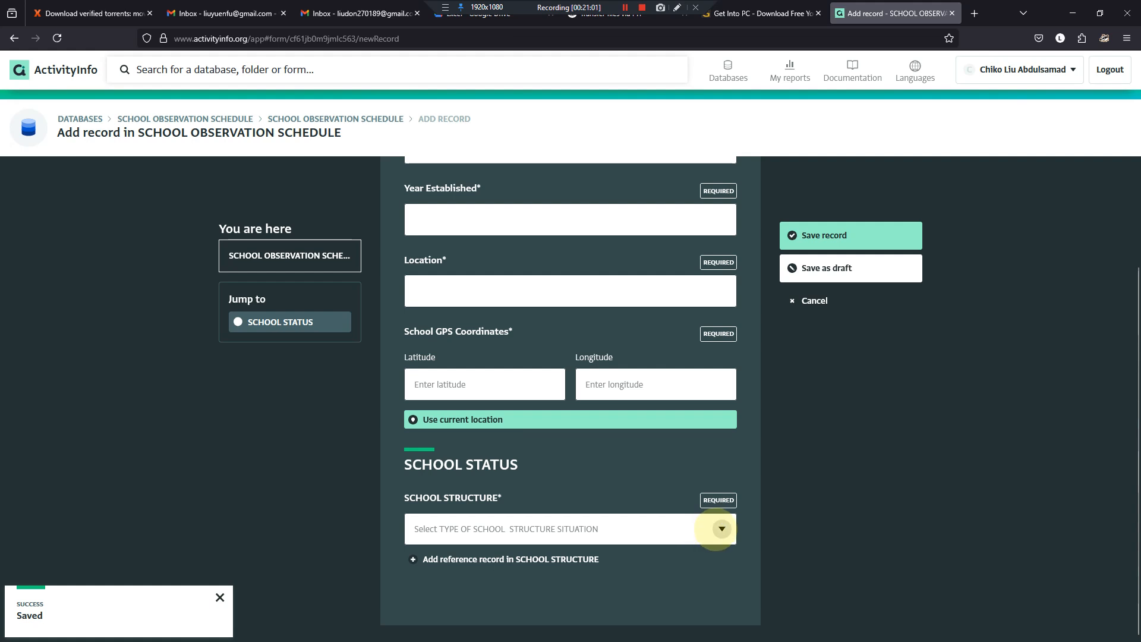
click(723, 528)
click(476, 597)
scroll(518, 573, down, 2)
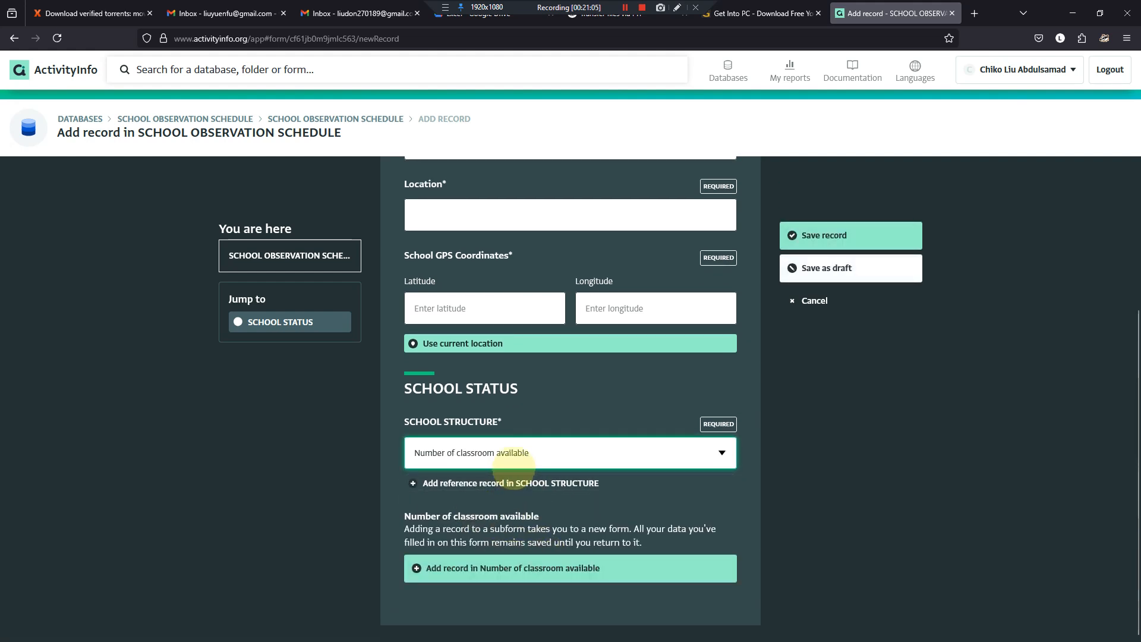
click(721, 453)
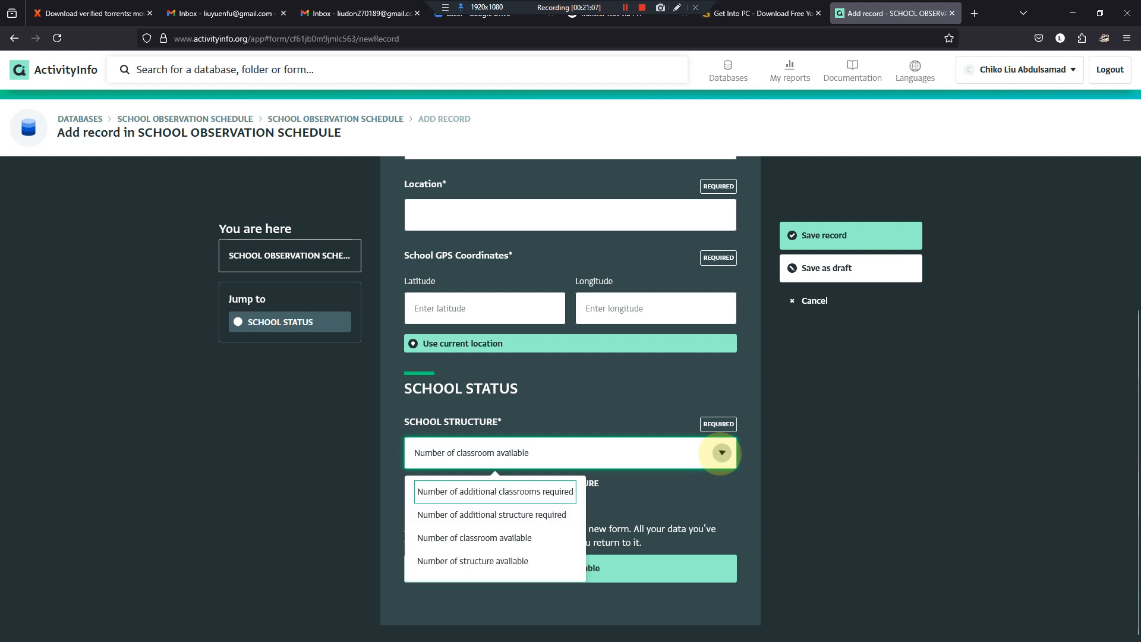
click(505, 559)
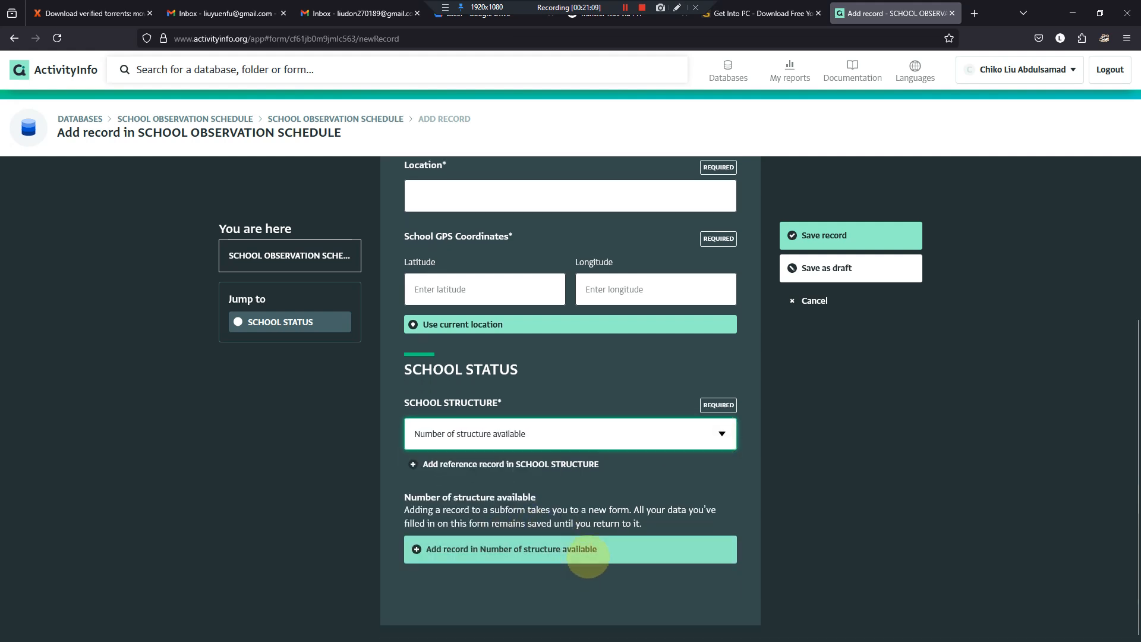
- View the entry fields of the Number of structure available subform, and discard both the subform entry and the test record
click(524, 553)
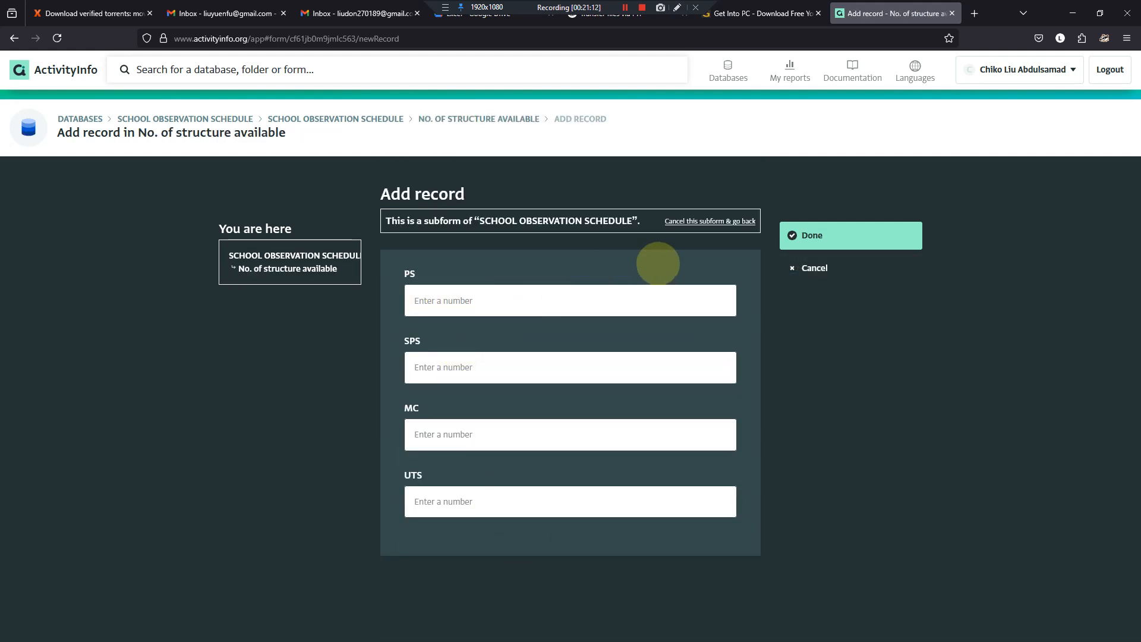
click(816, 268)
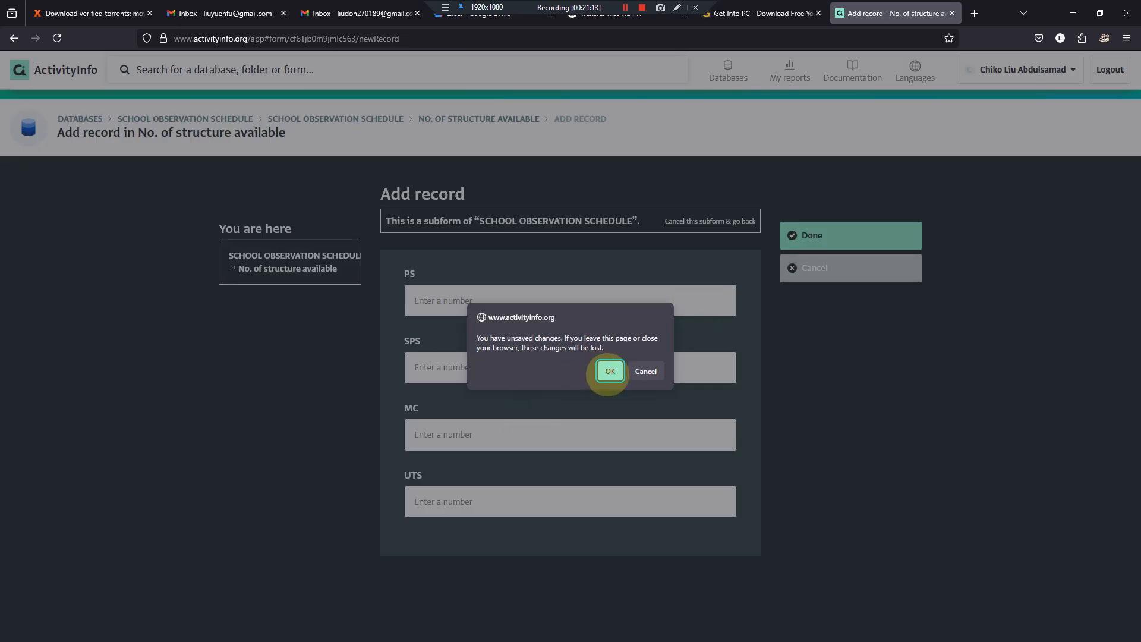
click(609, 371)
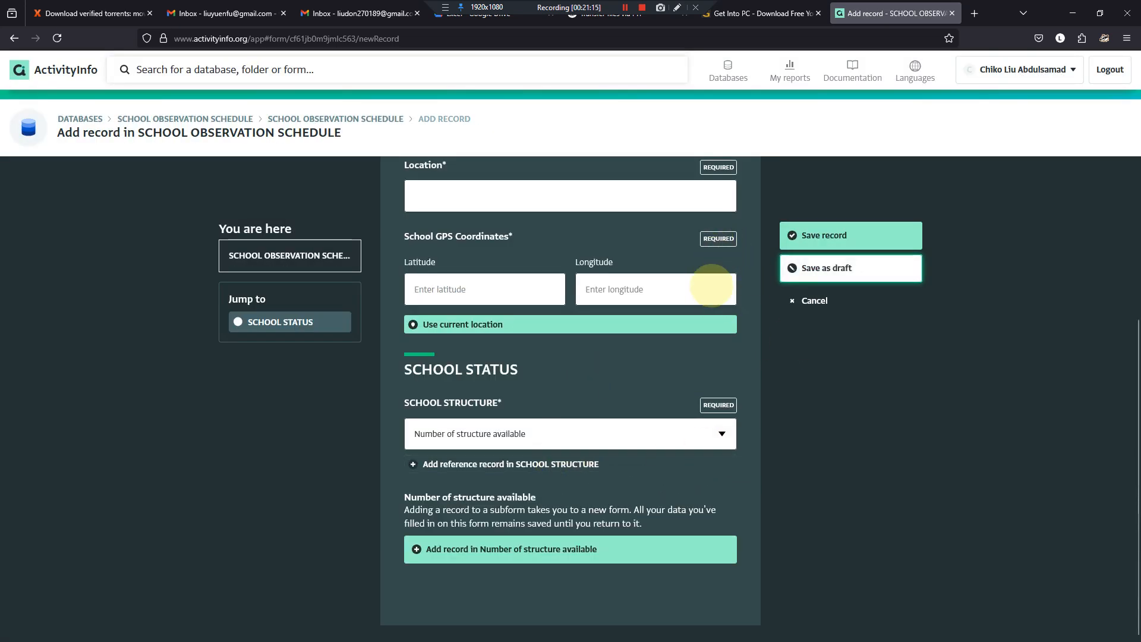
scroll(722, 300, up, 4)
click(788, 302)
click(610, 381)
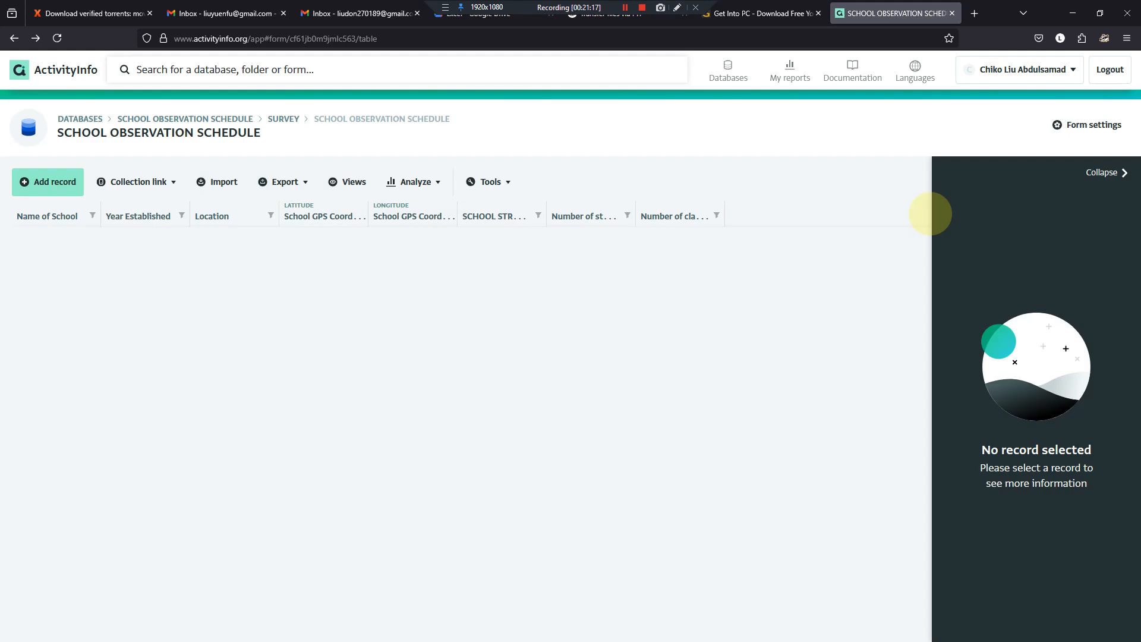
- Reopen the form design and add a subform field labelled "Number of additional structure required" after Number of classroom available
click(1093, 122)
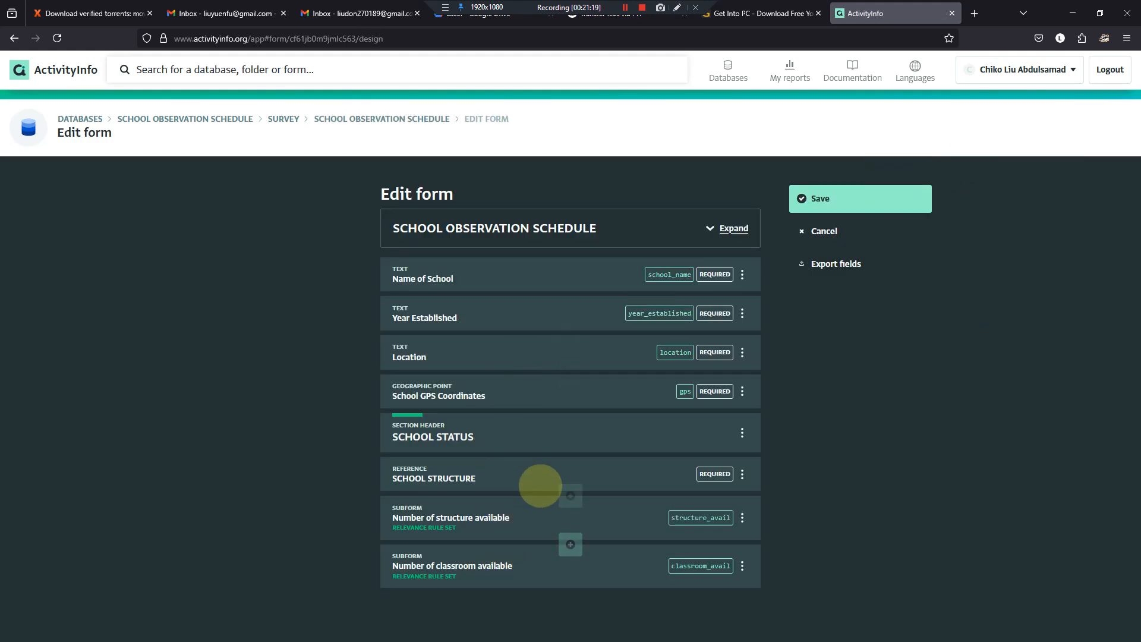
click(571, 593)
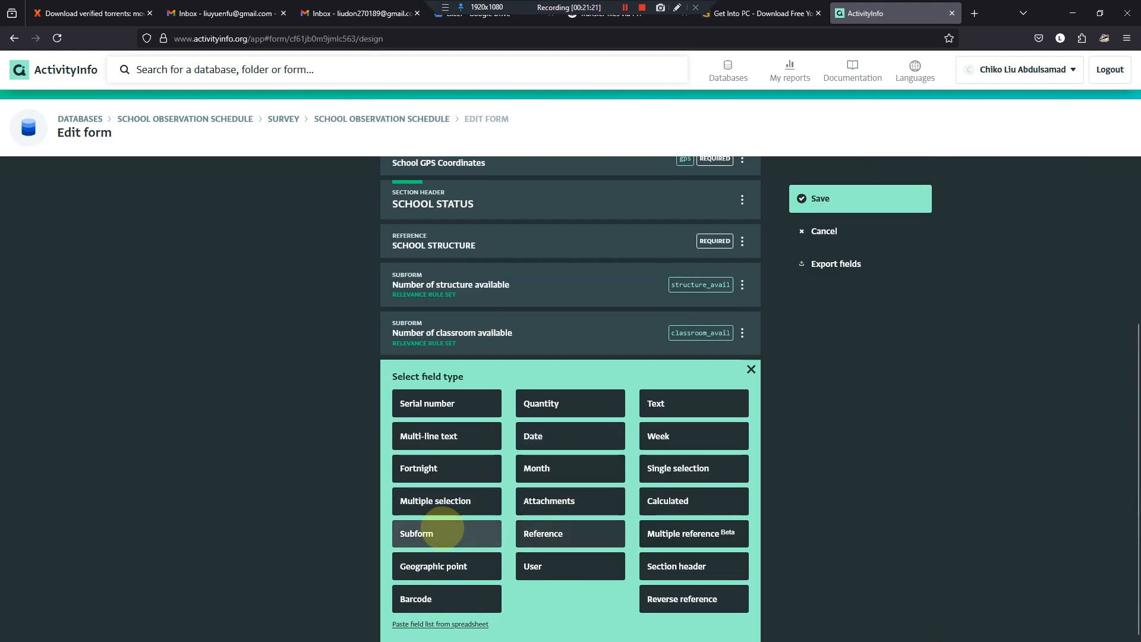
click(446, 534)
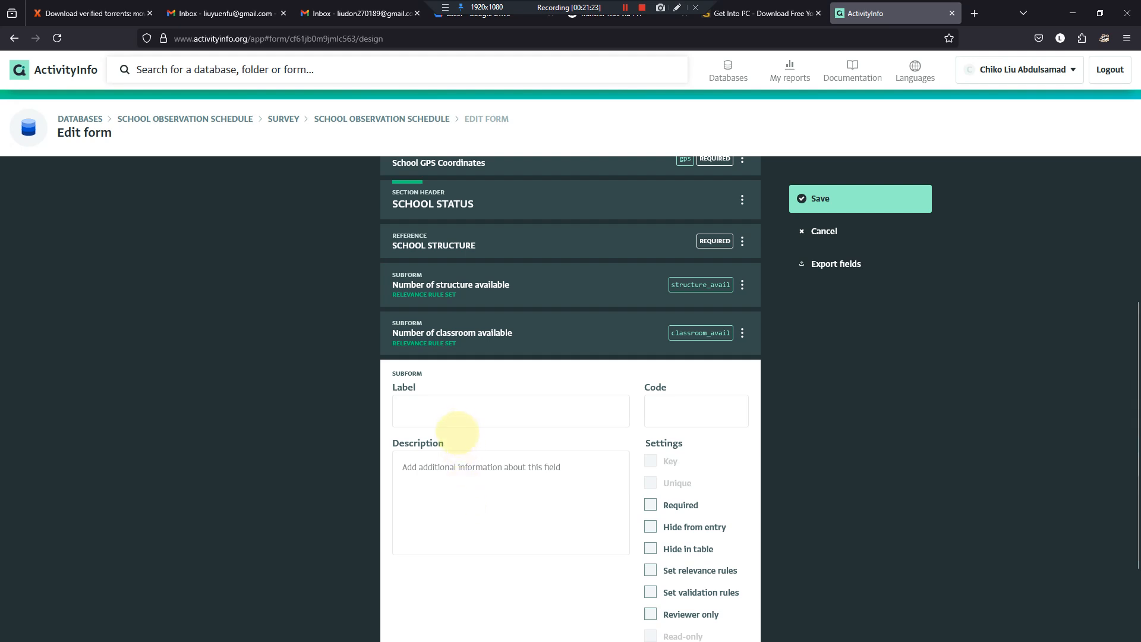
click(460, 418)
text(No. of additional structure required No. of additional classrooms required)
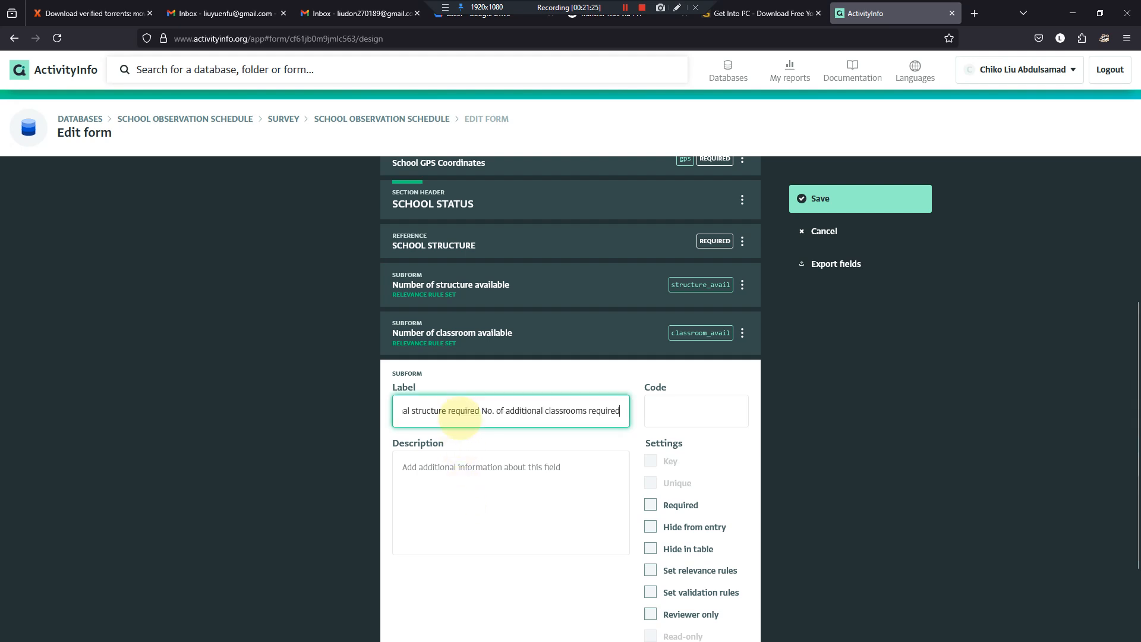
key(ctrl+shift+Left)
key(ctrl+shift+Left)
key(ctrl+shift+Left)
key(ctrl+shift+Left)
key(ctrl+shift+Left)
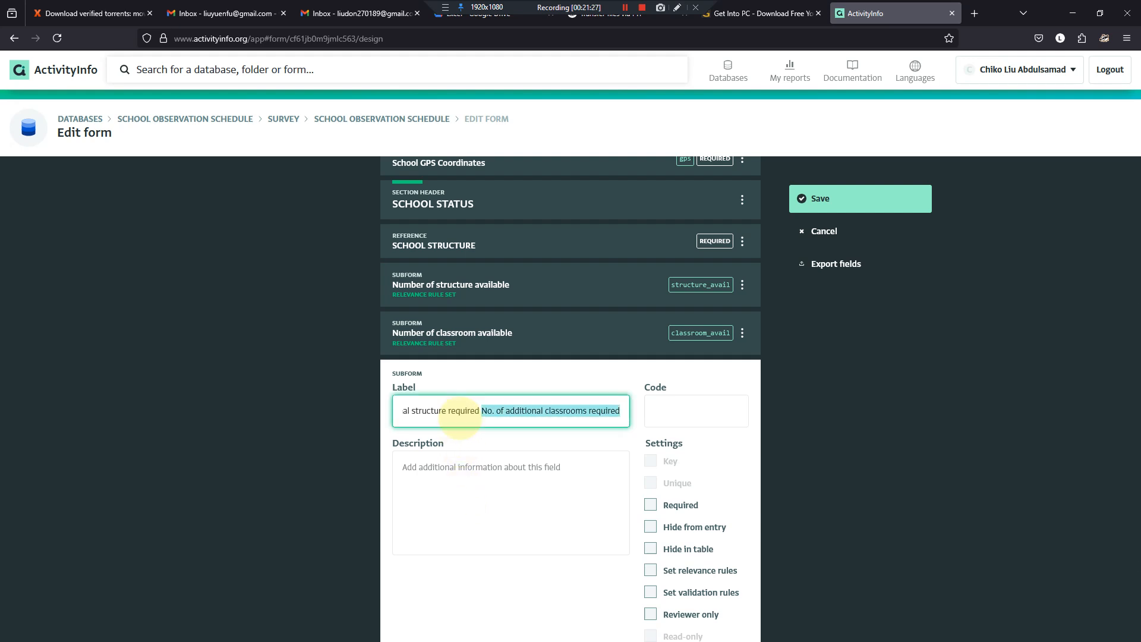
key(BackSpace)
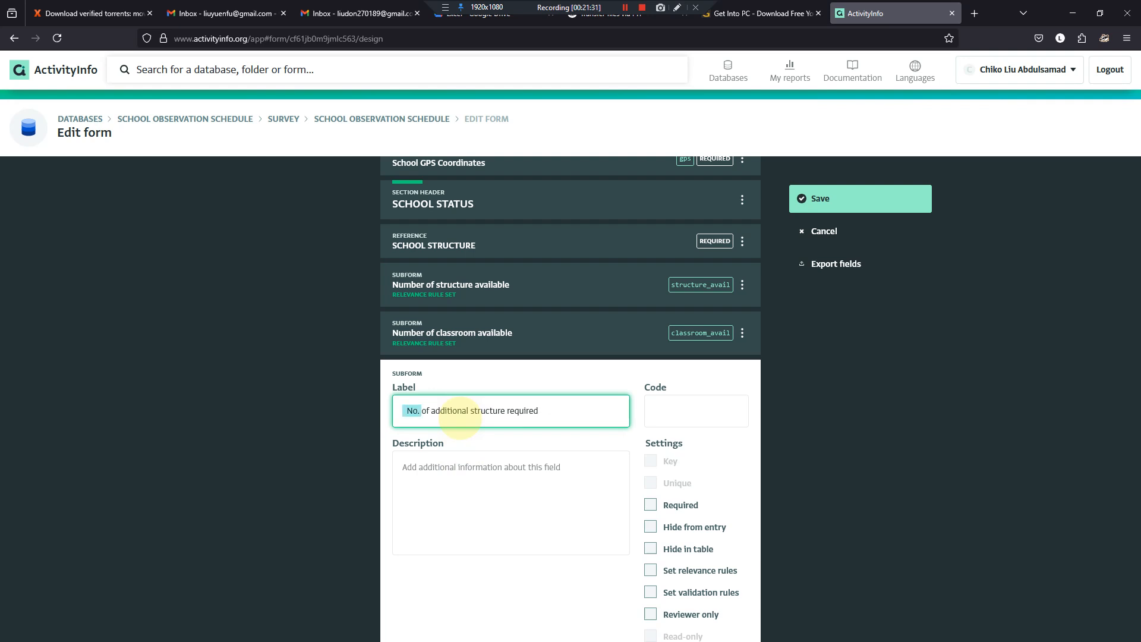
text(Number)
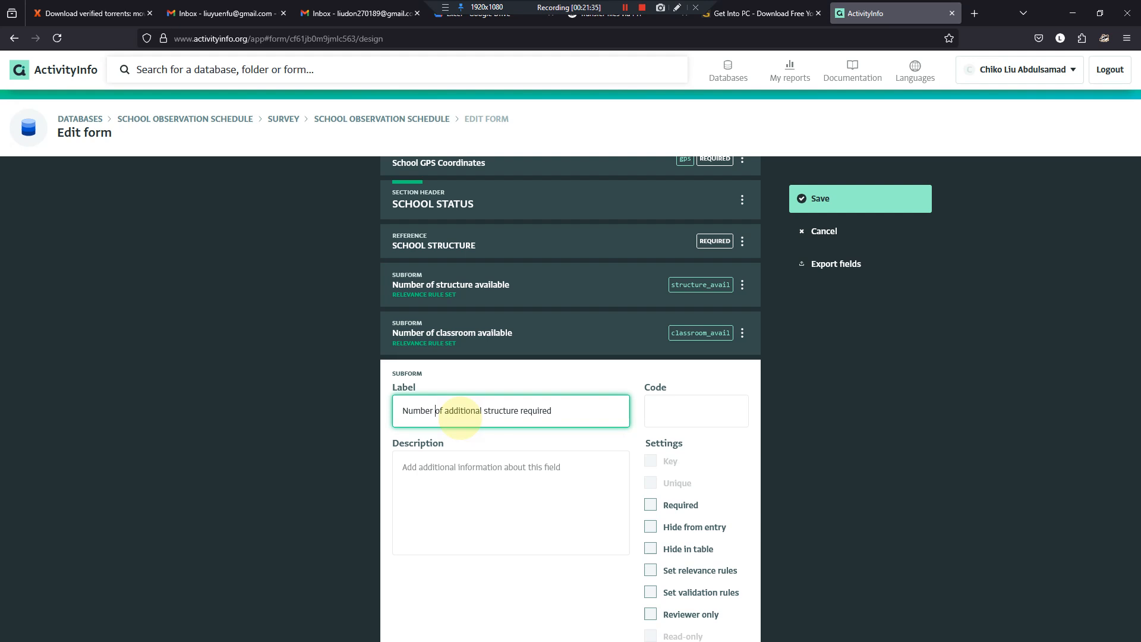
key(Tab)
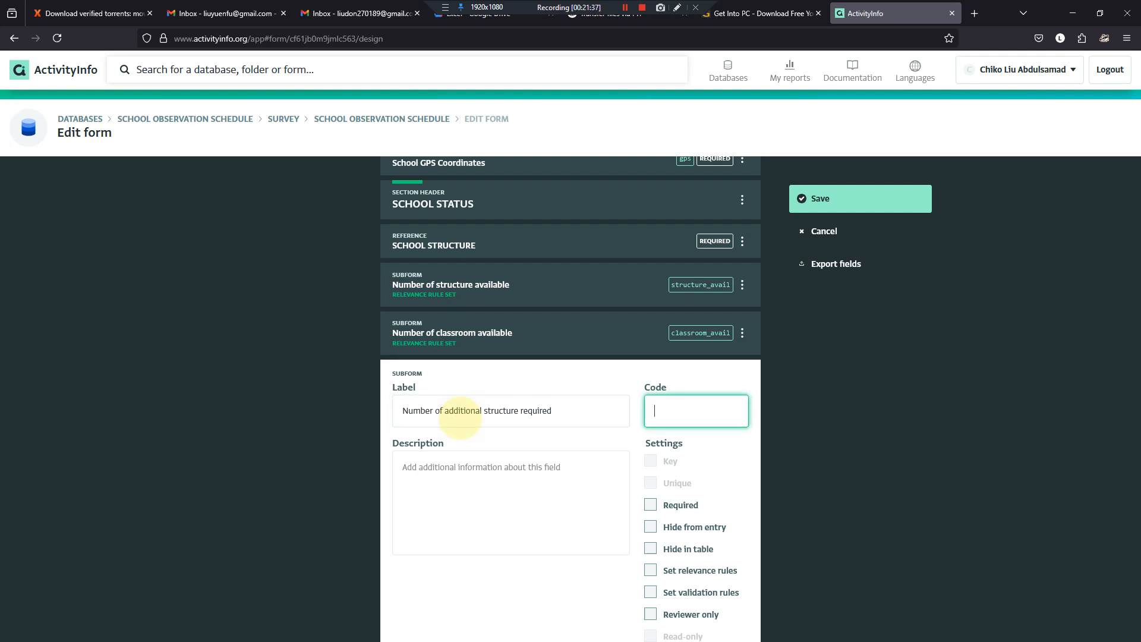
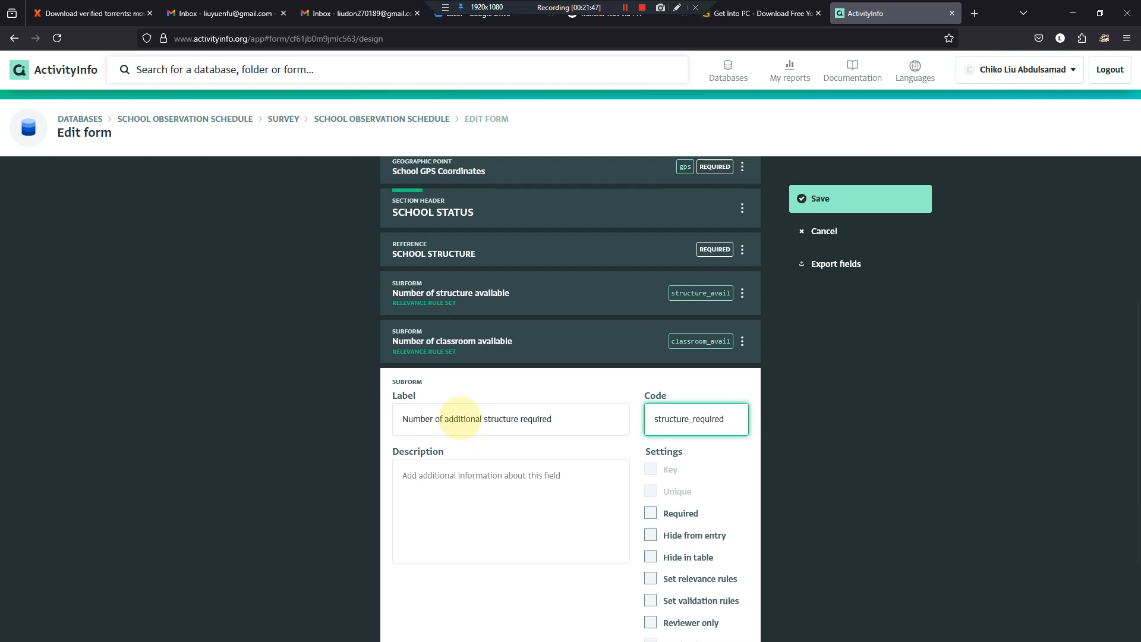
- Try to open the Number of additional structure required subform and to save the form design
scroll(460, 416, down, 3)
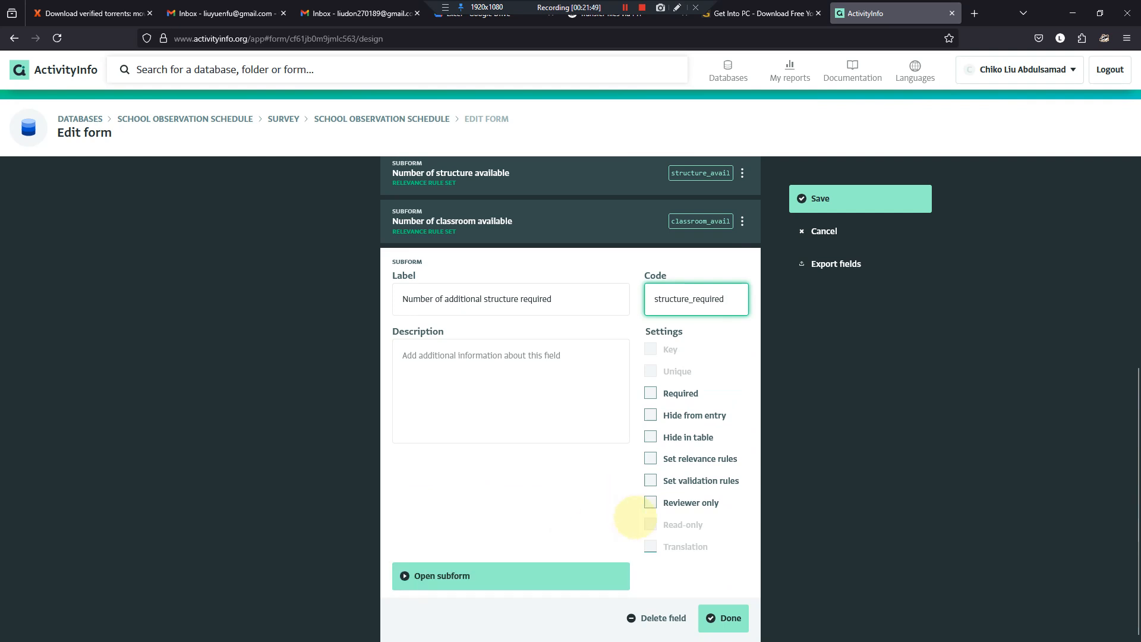
click(723, 618)
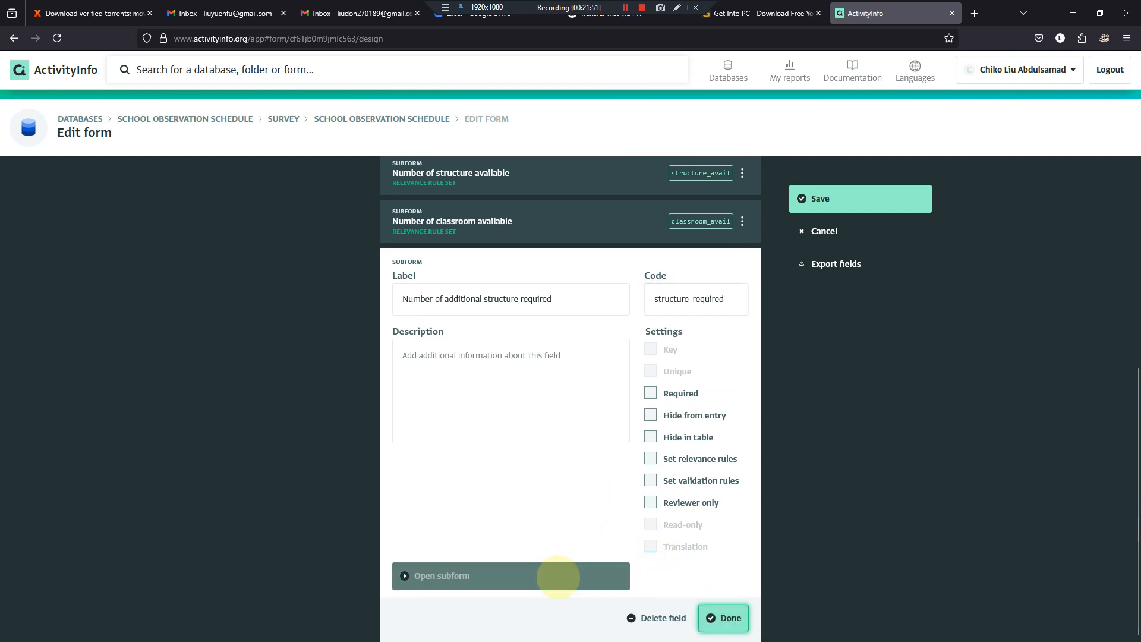
click(551, 576)
click(604, 367)
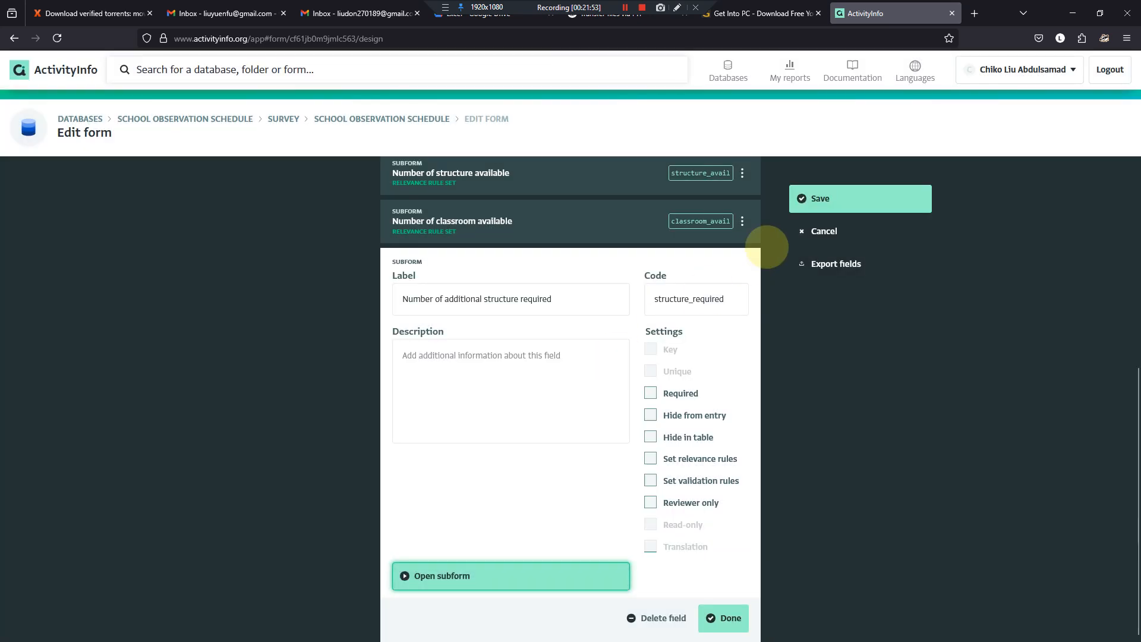
click(805, 199)
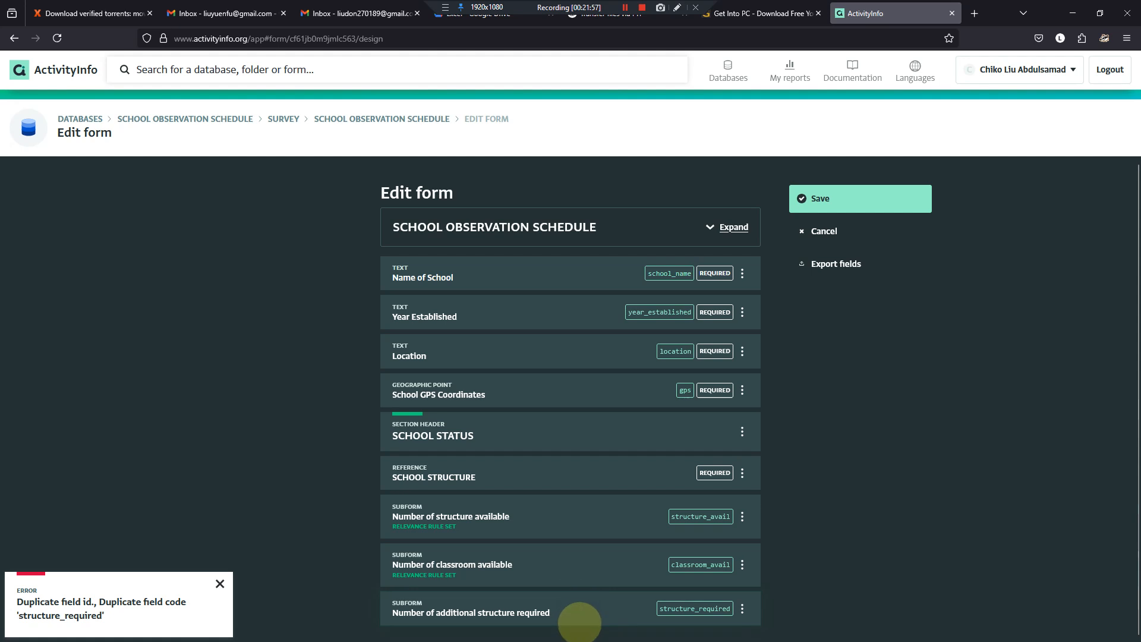
- Enable relevance rules on the Number of additional structure required subform, based on SCHOOL STRUCTURE — TYPE OF SCHOOL STRUCTURE SITUATION
right_click(536, 605)
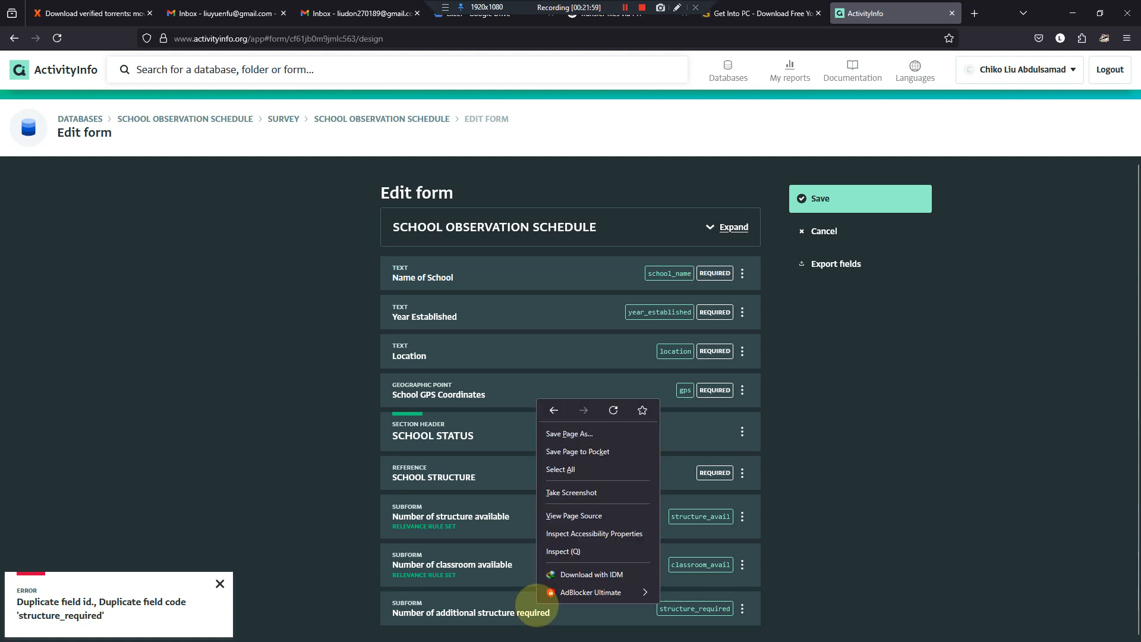
click(634, 607)
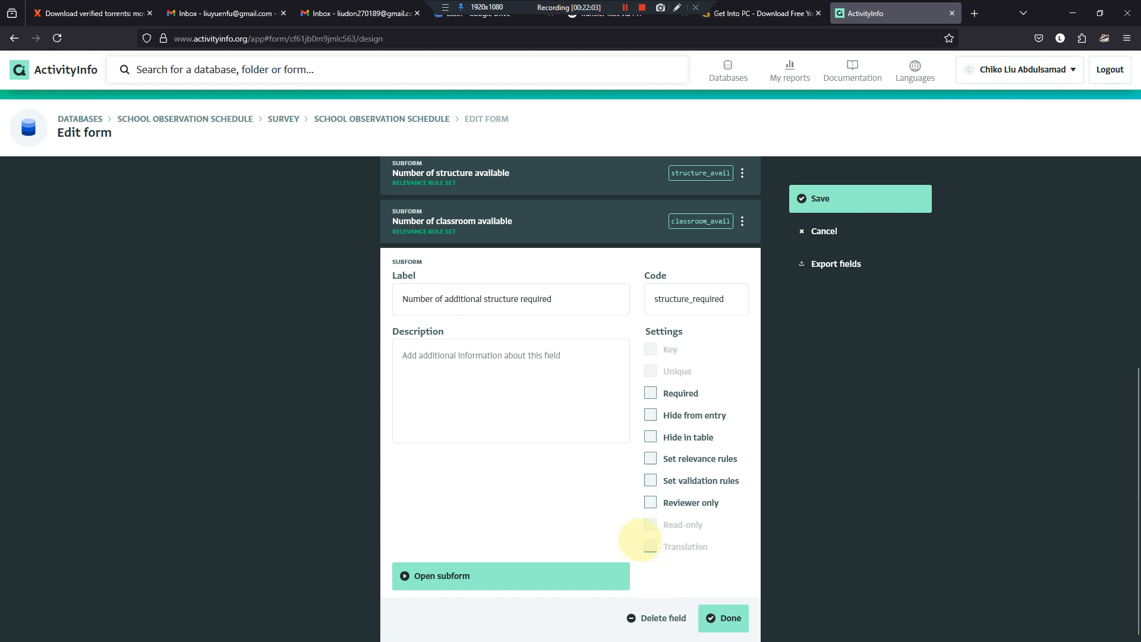
click(725, 618)
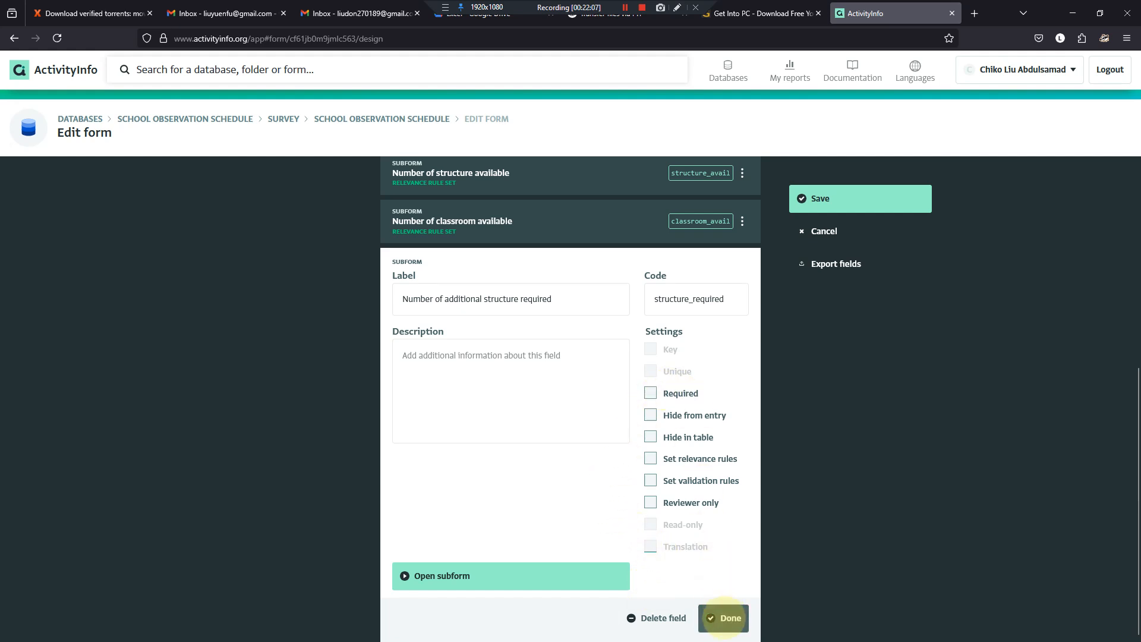
click(650, 459)
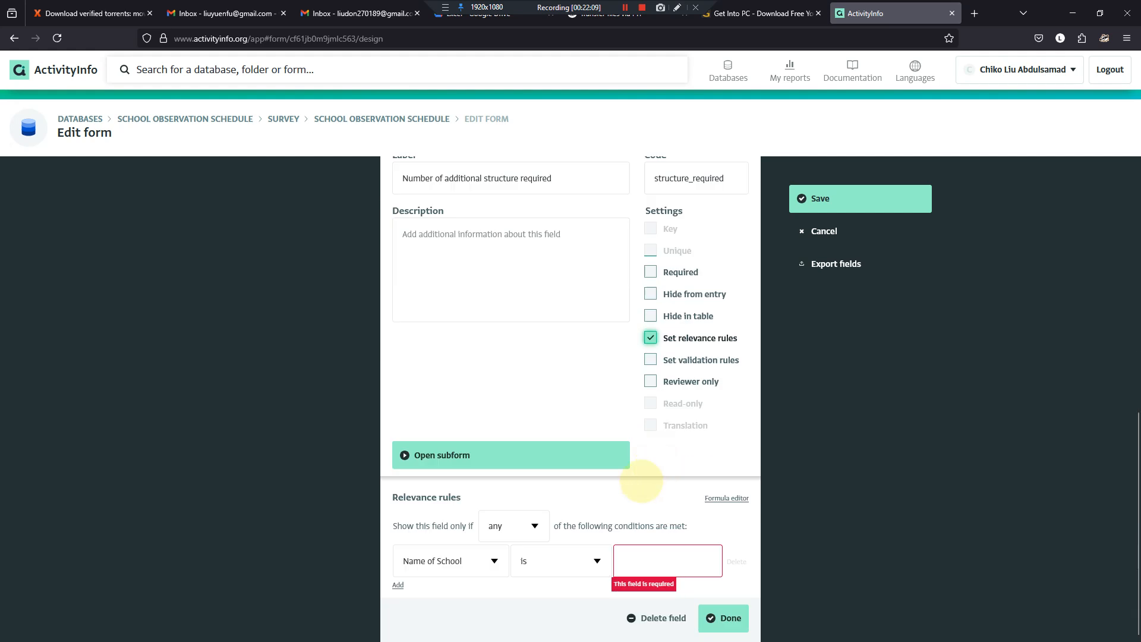
click(492, 560)
click(501, 593)
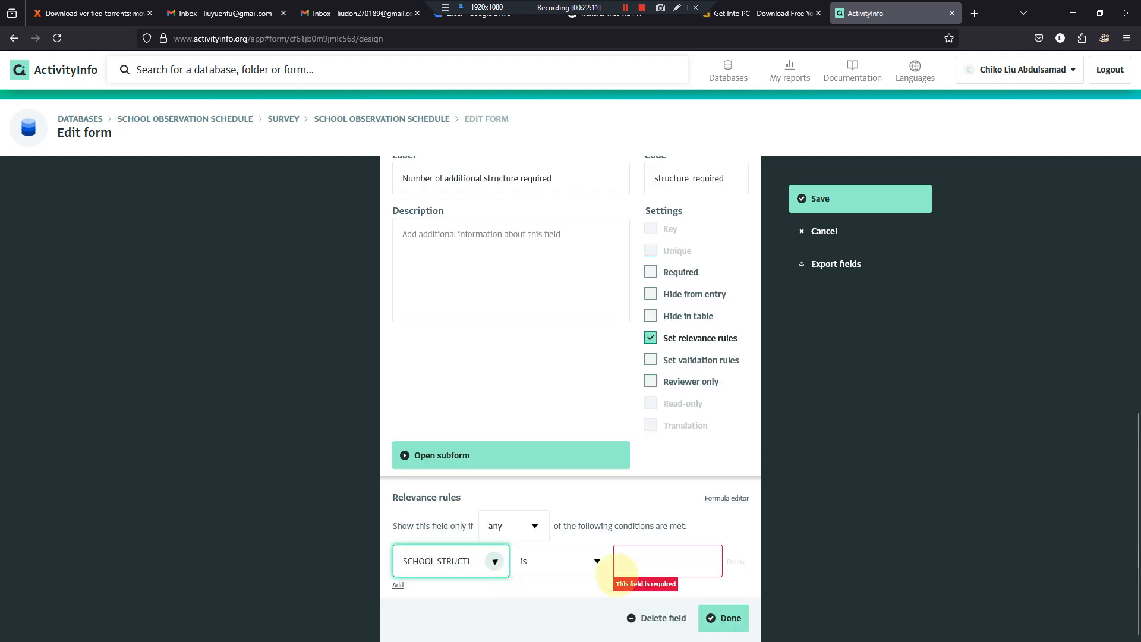
- Set the relevance condition's value to "Number of additional structure required" and close the field's settings
click(653, 559)
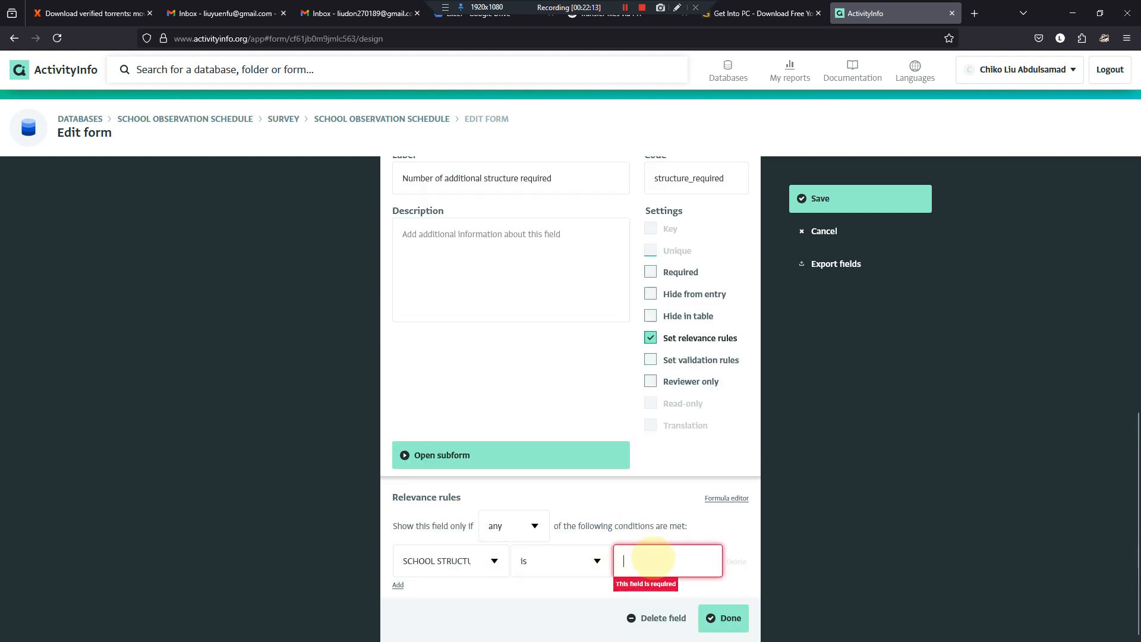
text(n)
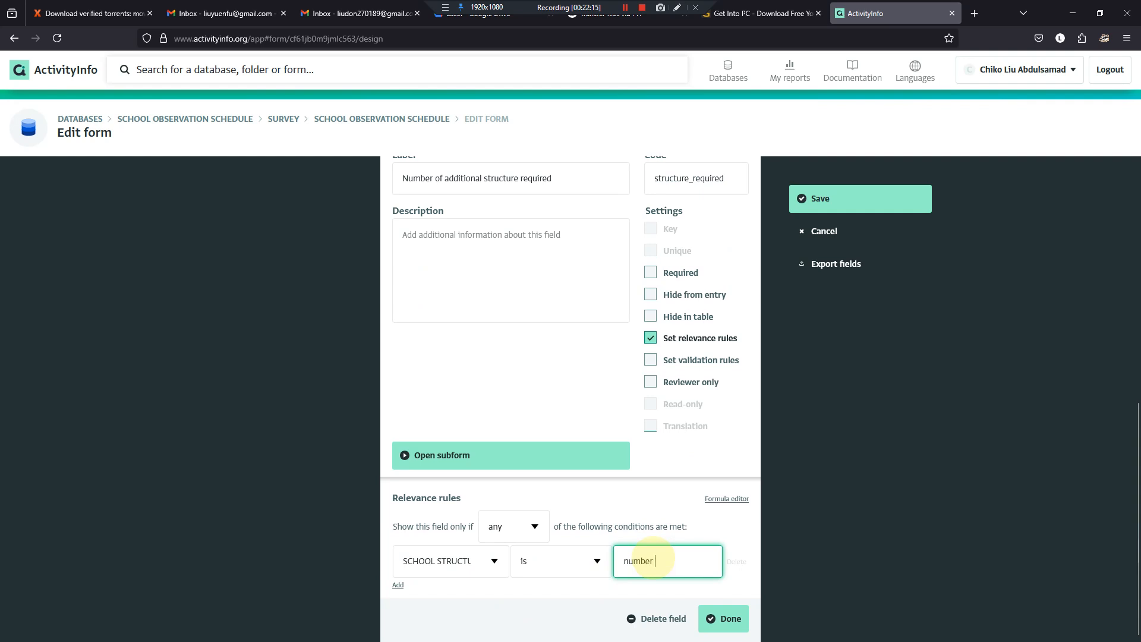
text(umber)
key(BackSpace)
key(BackSpace)
key(BackSpace)
key(BackSpace)
key(BackSpace)
key(BackSpace)
text(Num)
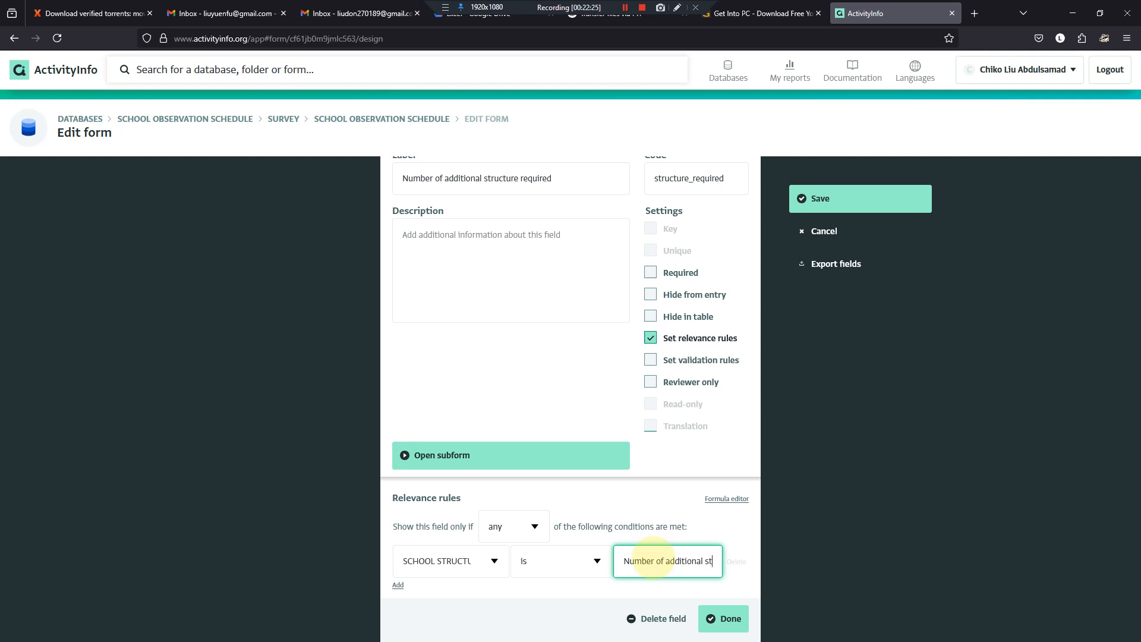
text(tr)
key(BackSpace)
text(ure required)
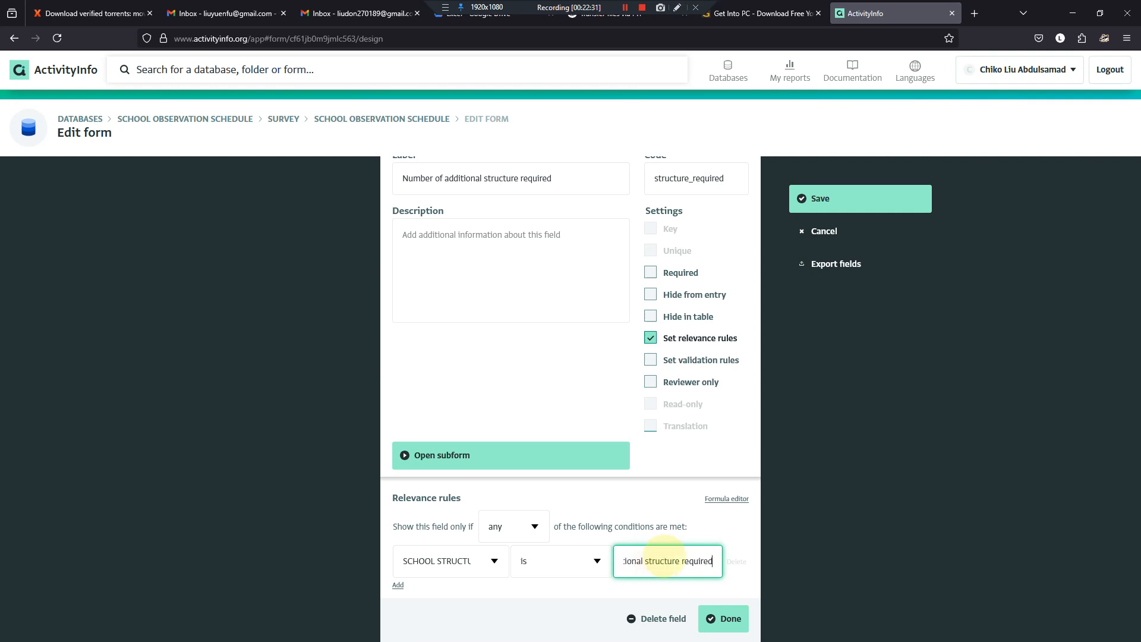
click(729, 618)
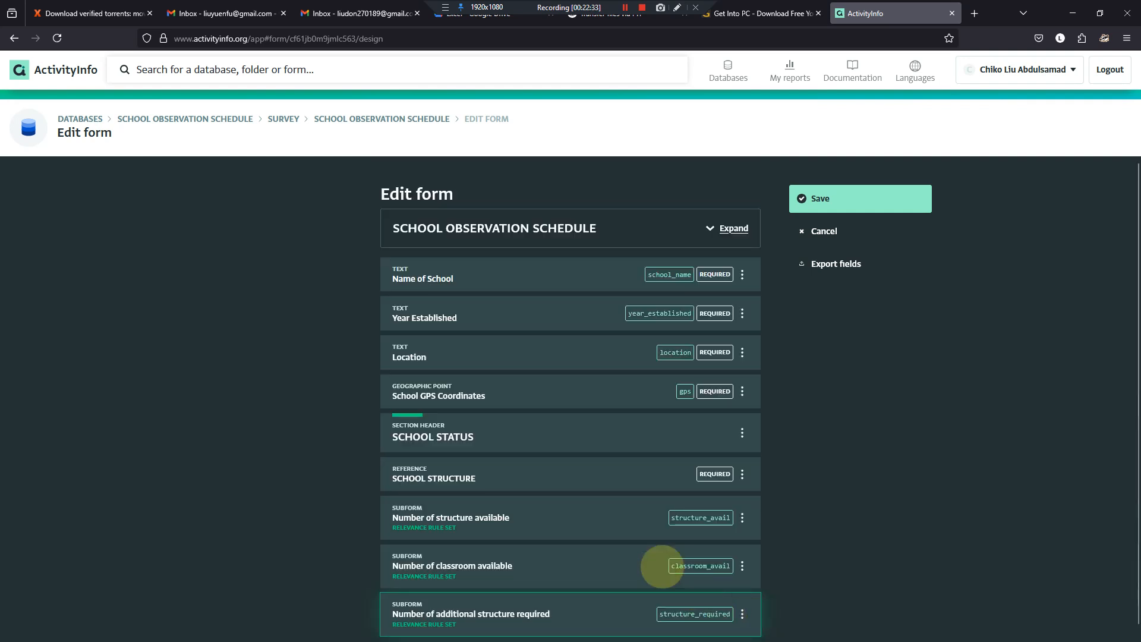
click(591, 606)
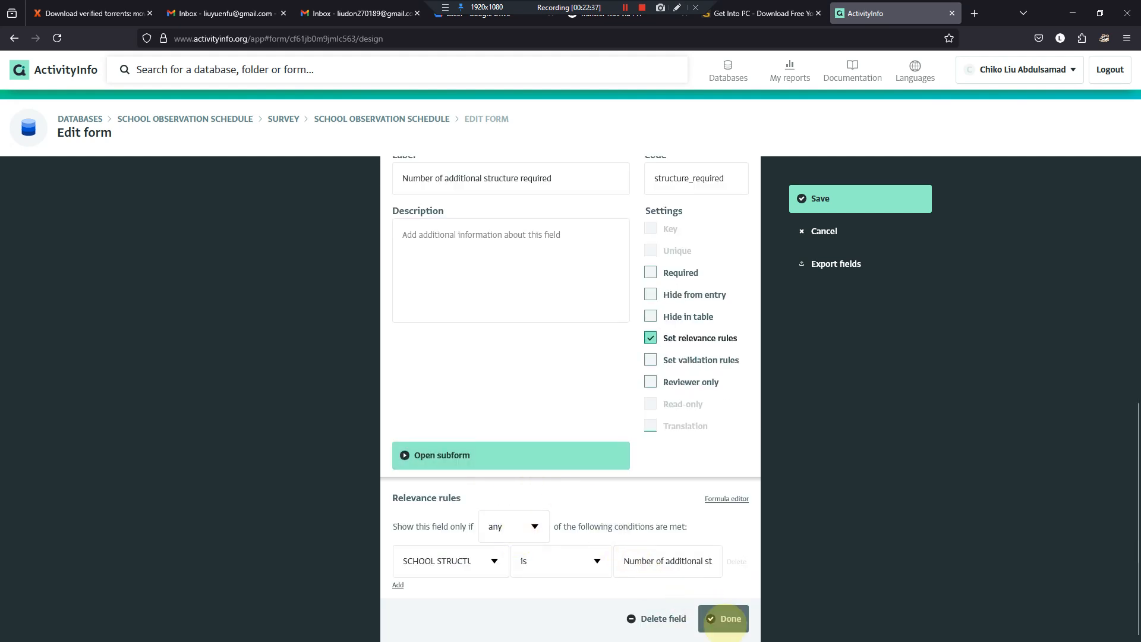
click(722, 618)
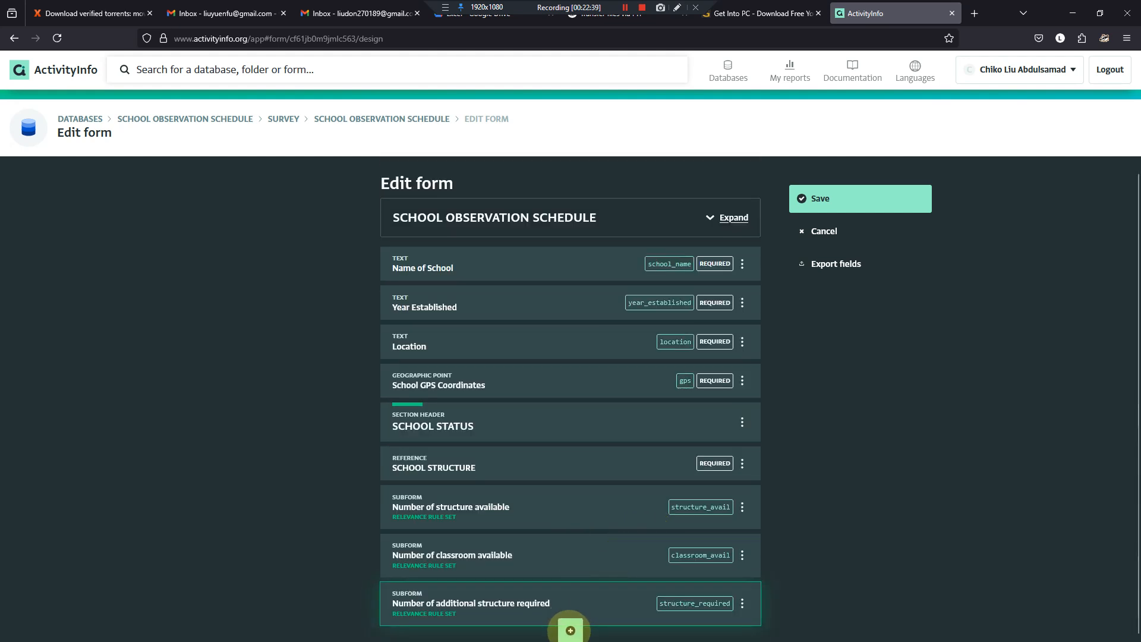
- Add a subform field after it, labelled "Number of additional classrooms required" with the code classroom_required
click(571, 628)
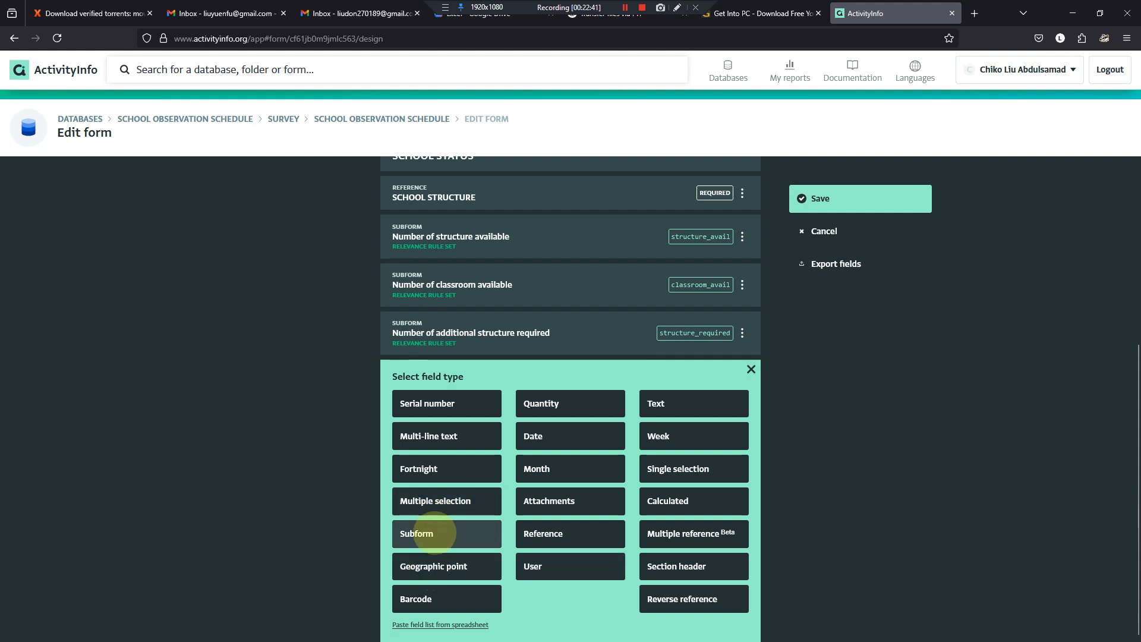
click(416, 533)
text(No. of additional classrooms required)
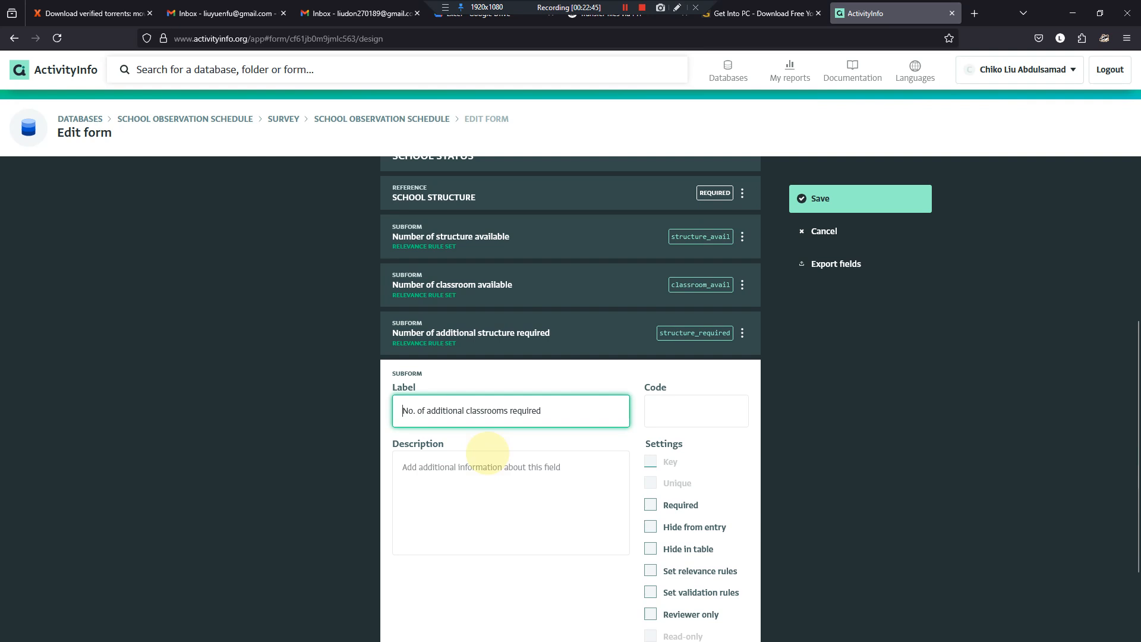
key(Home)
key(ctrl+shift+Right)
text(Number)
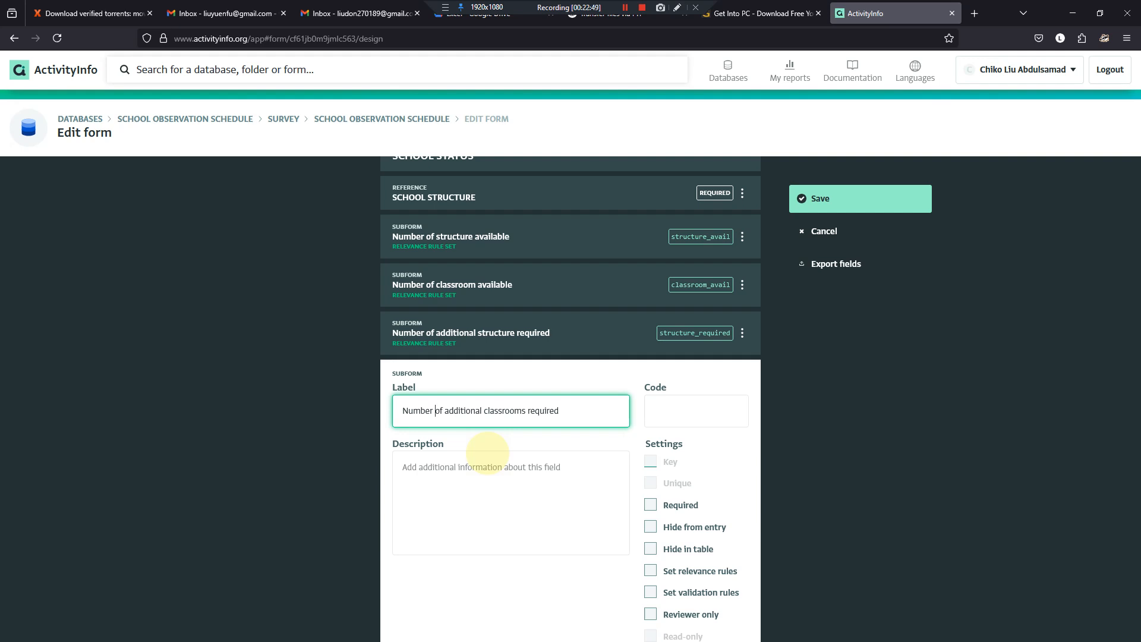
key(ctrl+a)
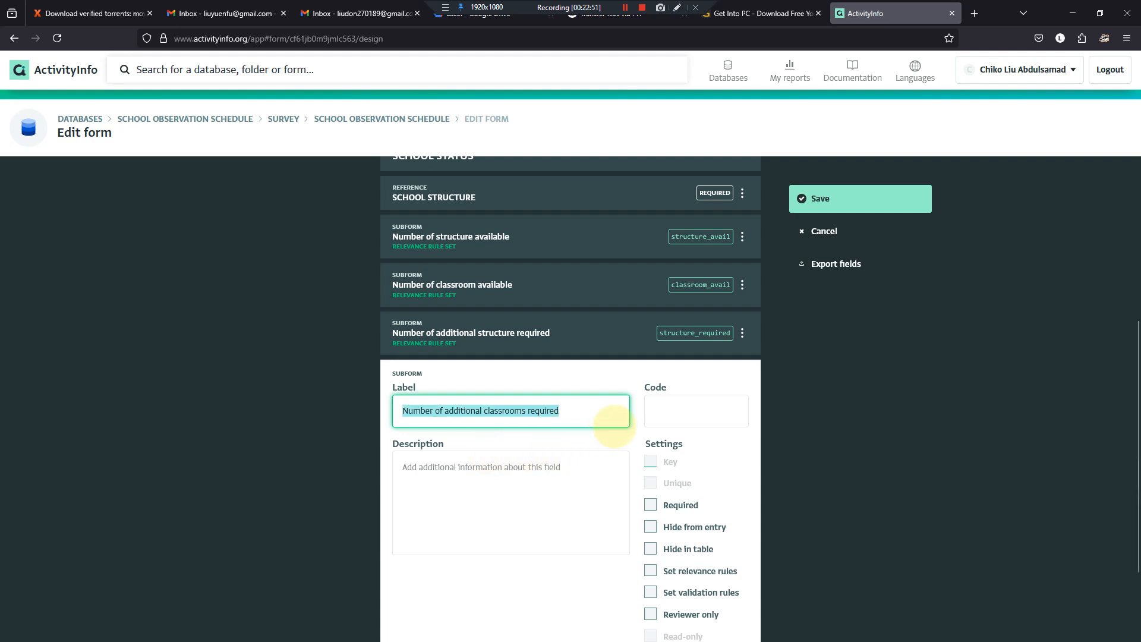
click(657, 413)
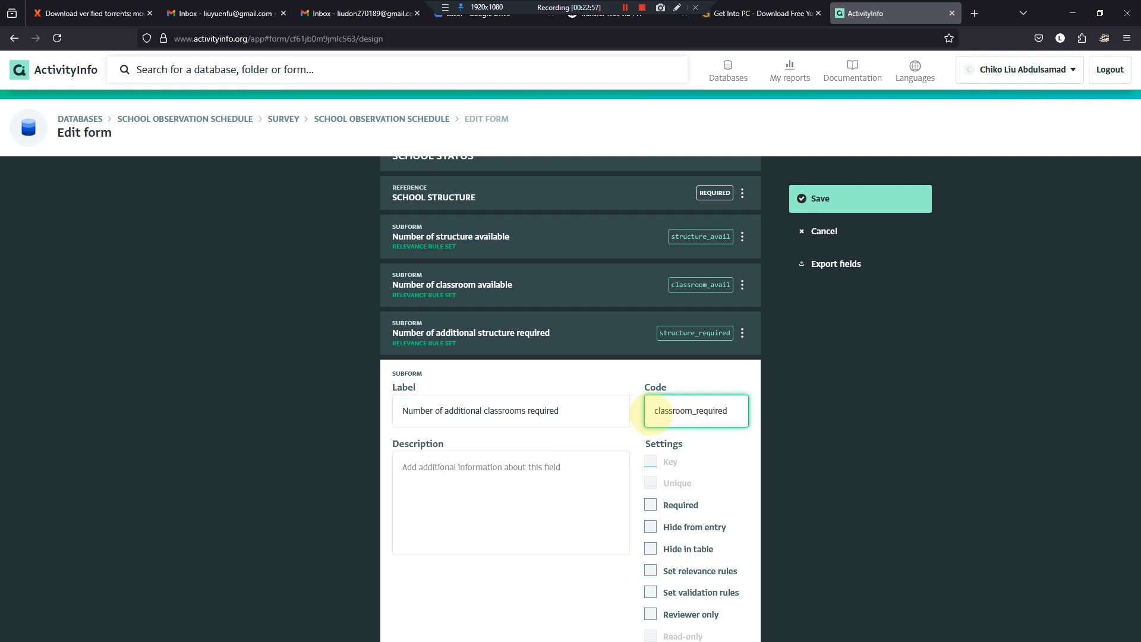
- Make the subform relevant when SCHOOL STRUCTURE — TYPE OF SCHOOL STRUCTURE SITUATION is "Number of additional classrooms required"
click(648, 572)
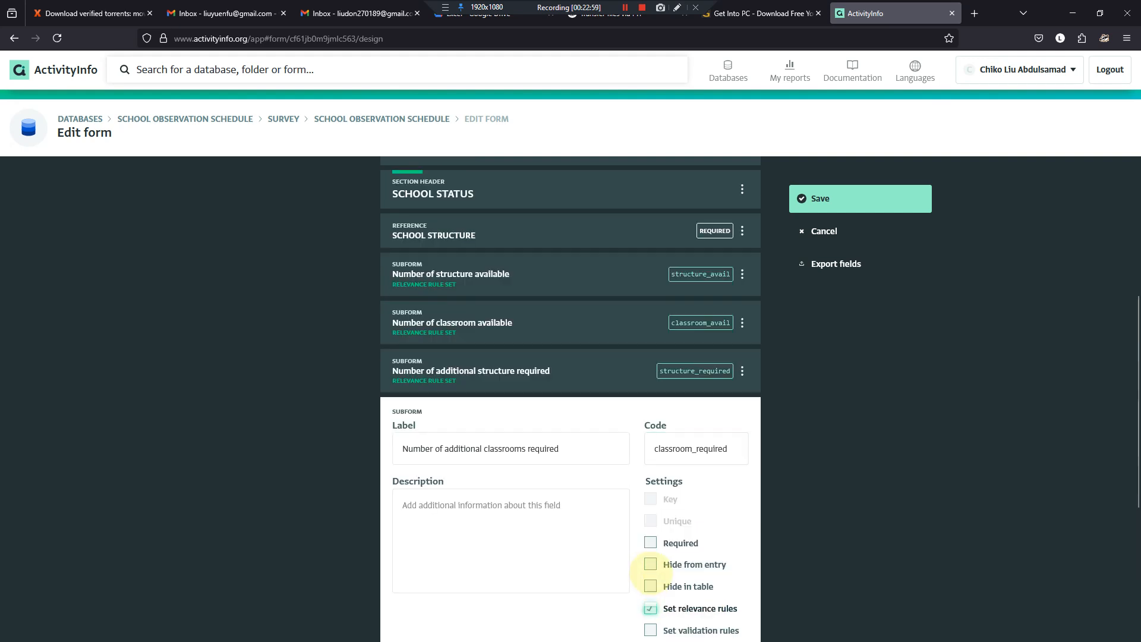
click(493, 555)
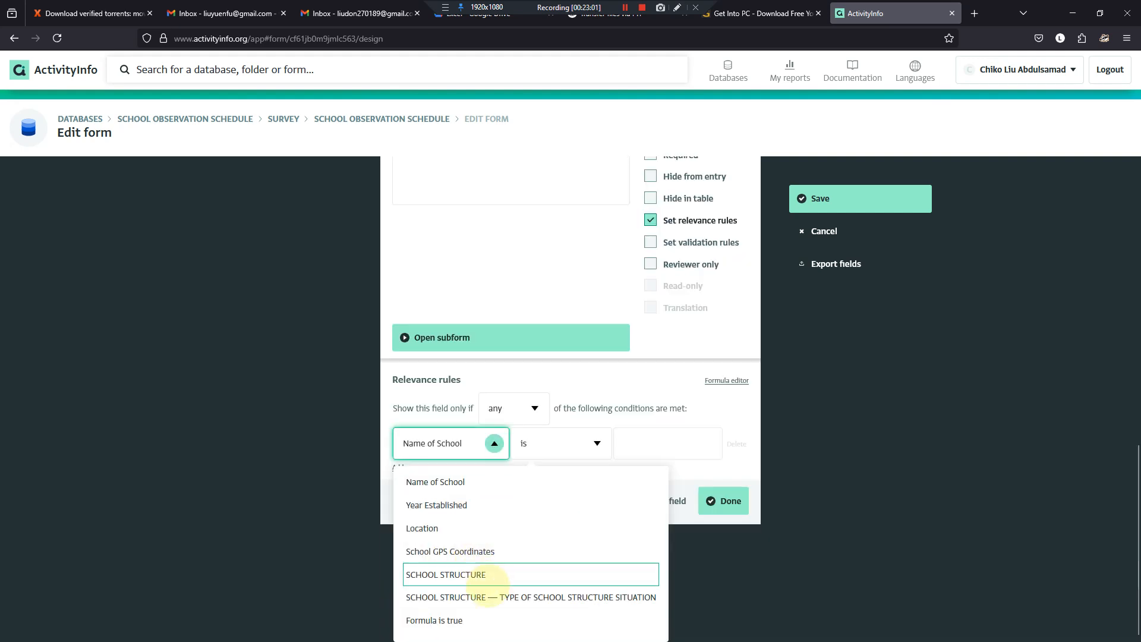
click(495, 597)
click(655, 554)
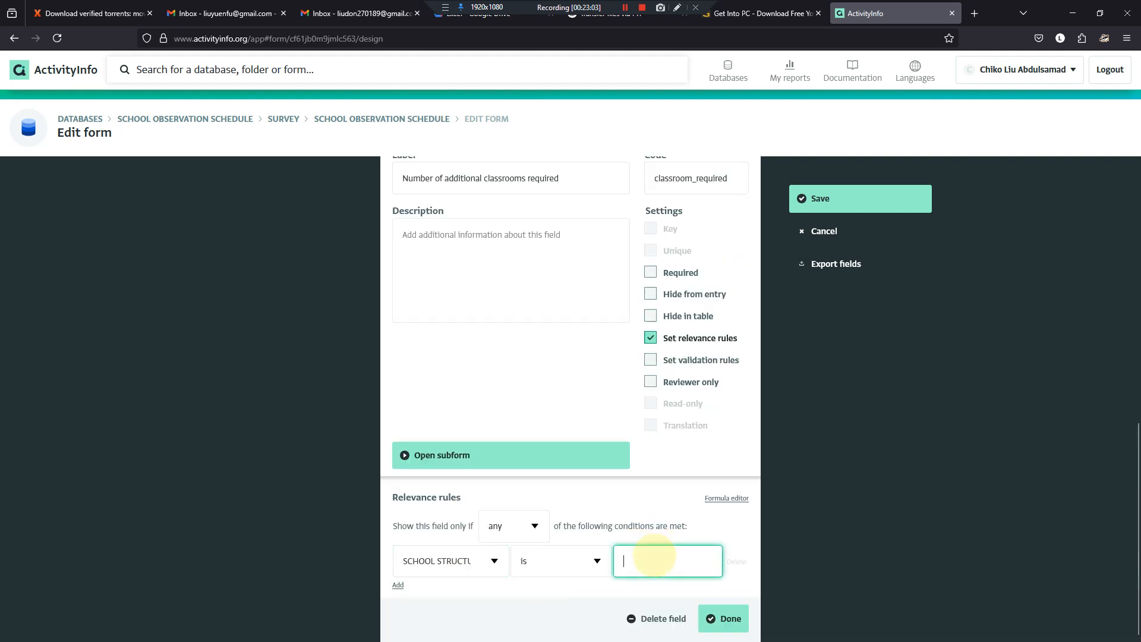
key(ctrl+v)
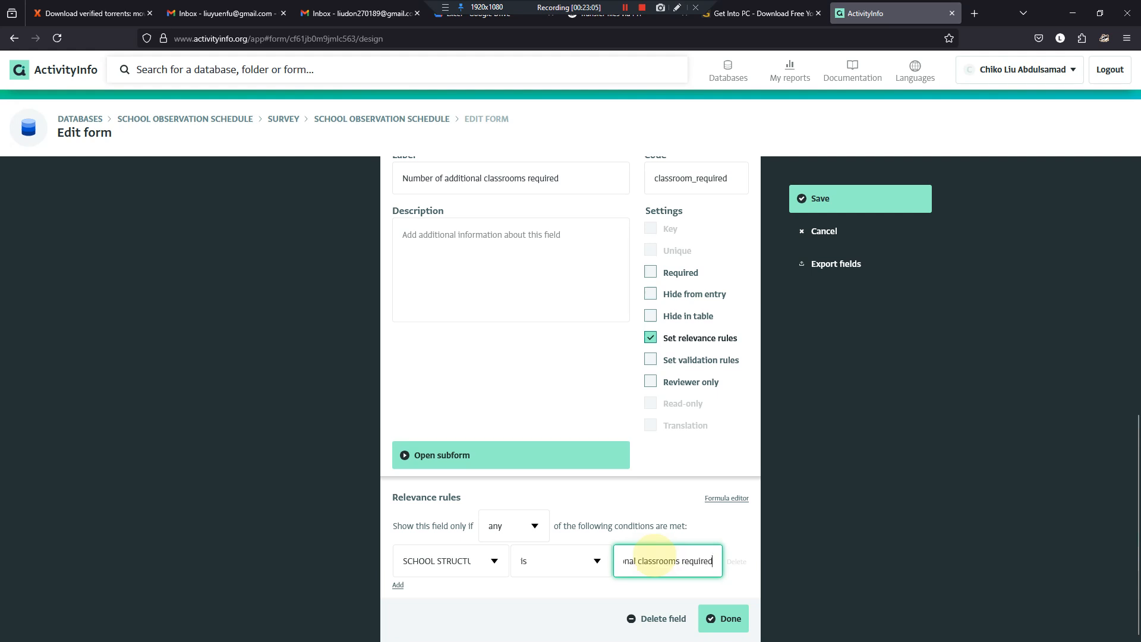
click(724, 618)
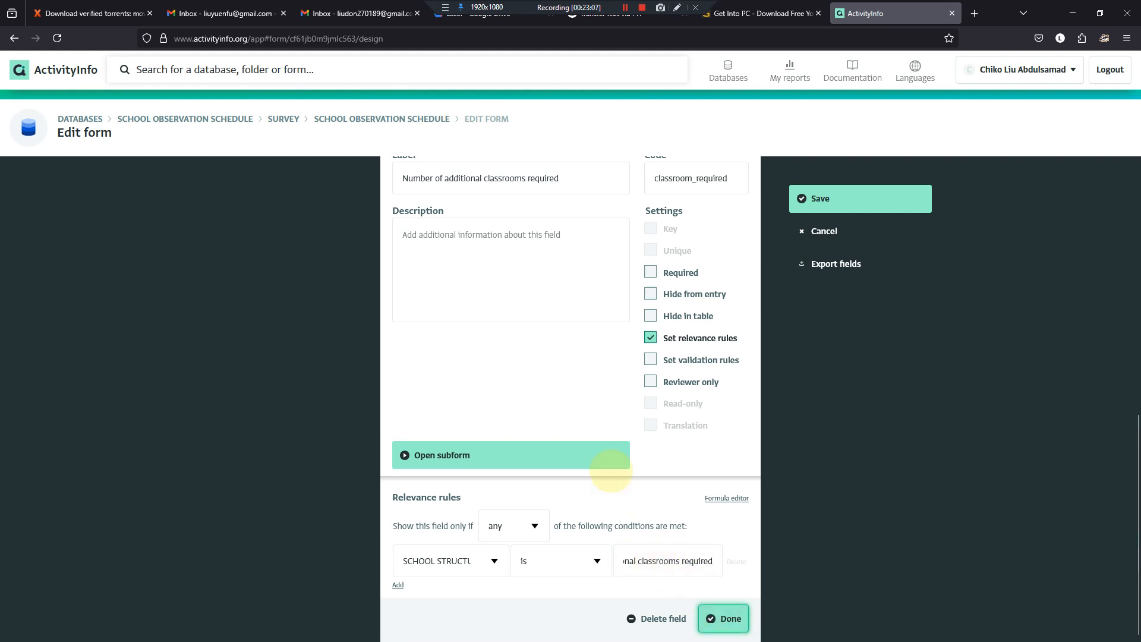
- Place the form design beside the SCHOOL WEEKLY OBSERVATION SCHEDULE document, and open the Number of additional structure required subform, saving the form
drag(1002, 12, 1140, 288)
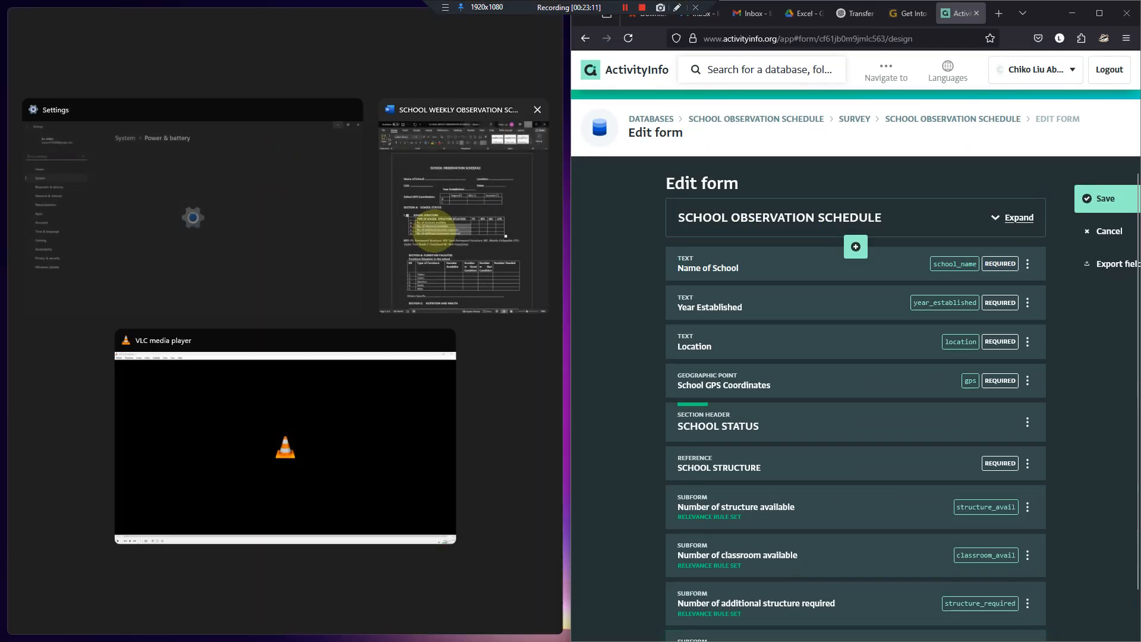
click(433, 232)
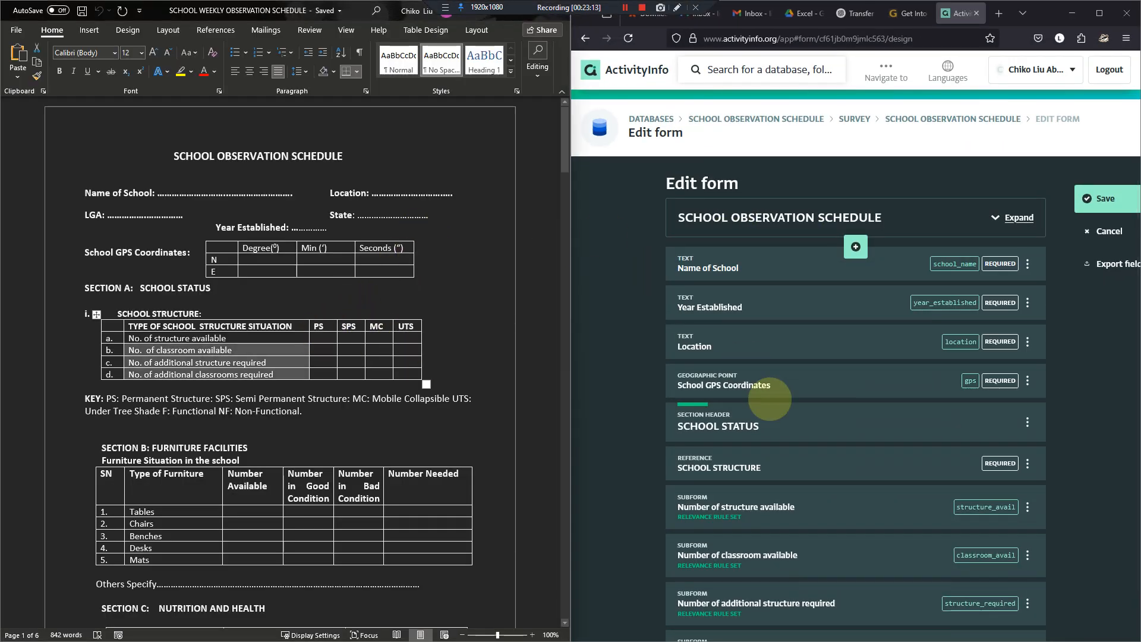
scroll(815, 509, down, 1)
click(821, 553)
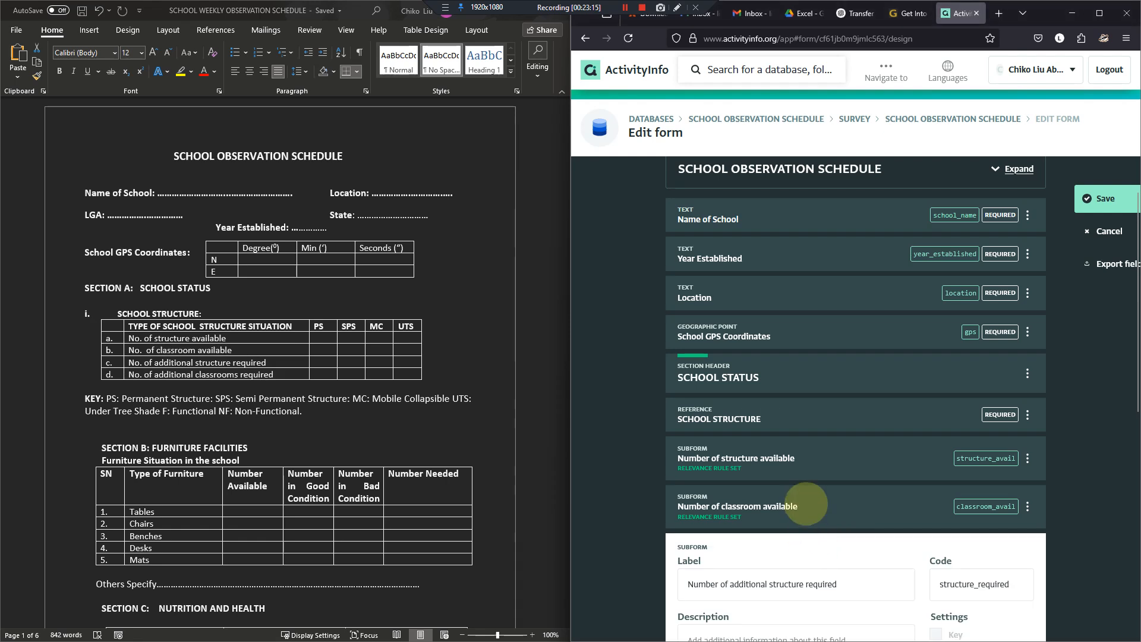
scroll(807, 503, down, 7)
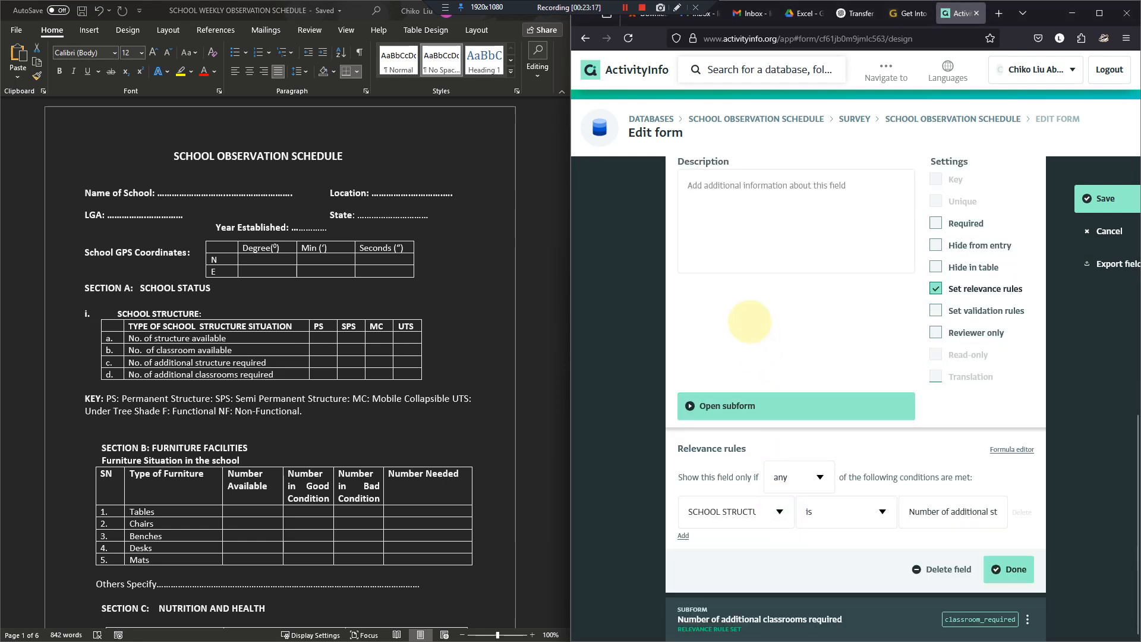
click(799, 399)
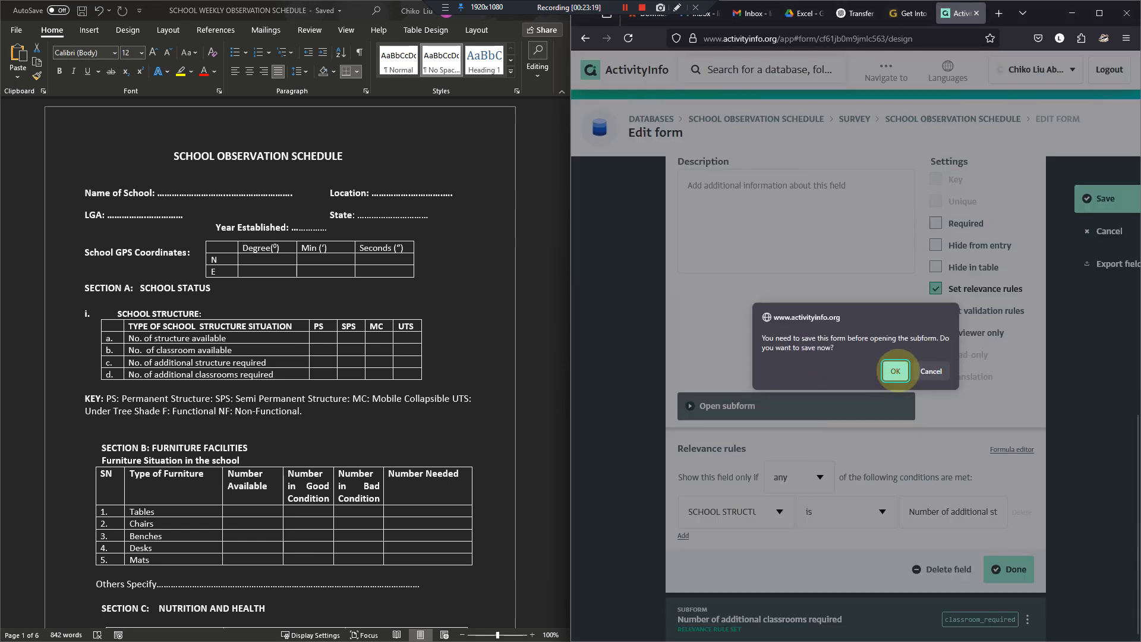
click(896, 371)
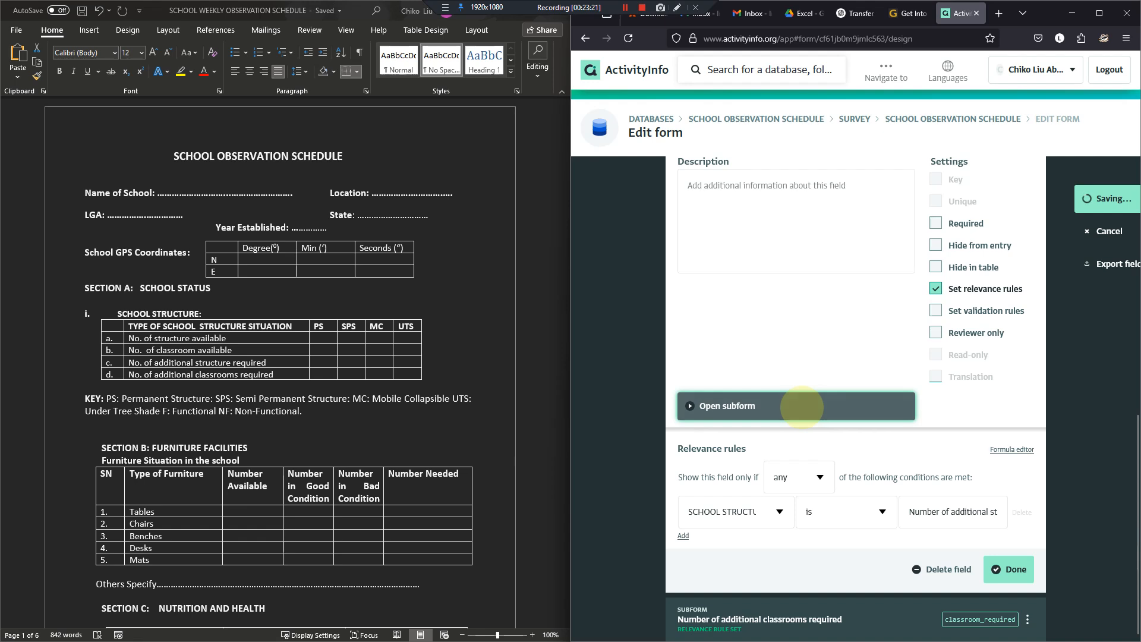
- Add a quantity field labelled "PS" with the code ps to the Number of additional structure required subform
click(856, 349)
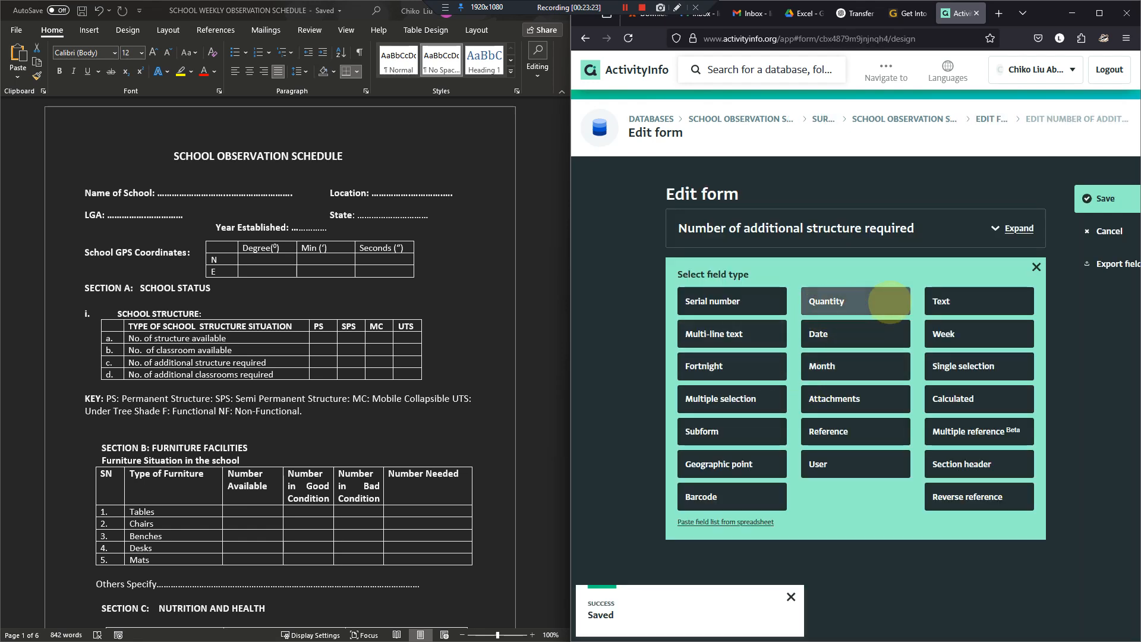
click(867, 302)
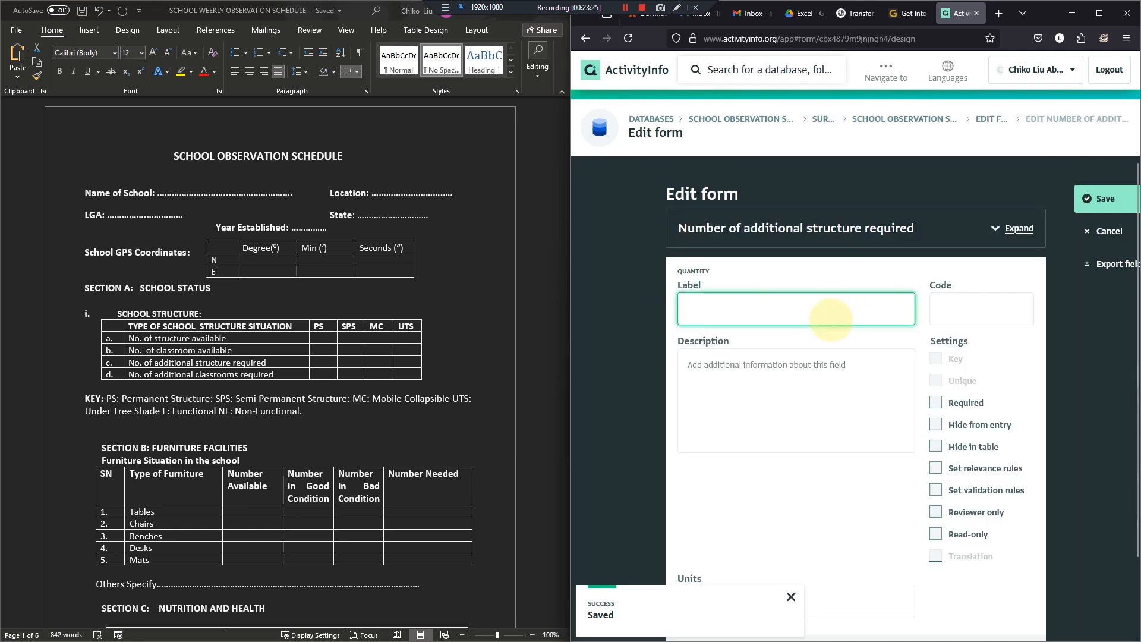
text(PS)
key(Tab)
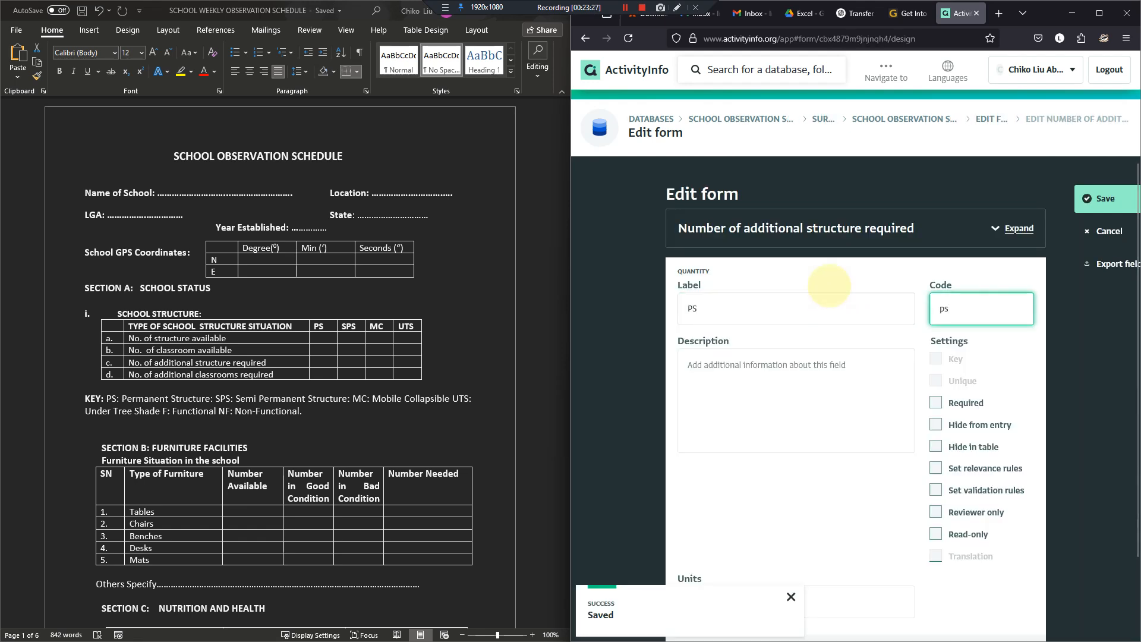
scroll(918, 401, down, 2)
click(1011, 618)
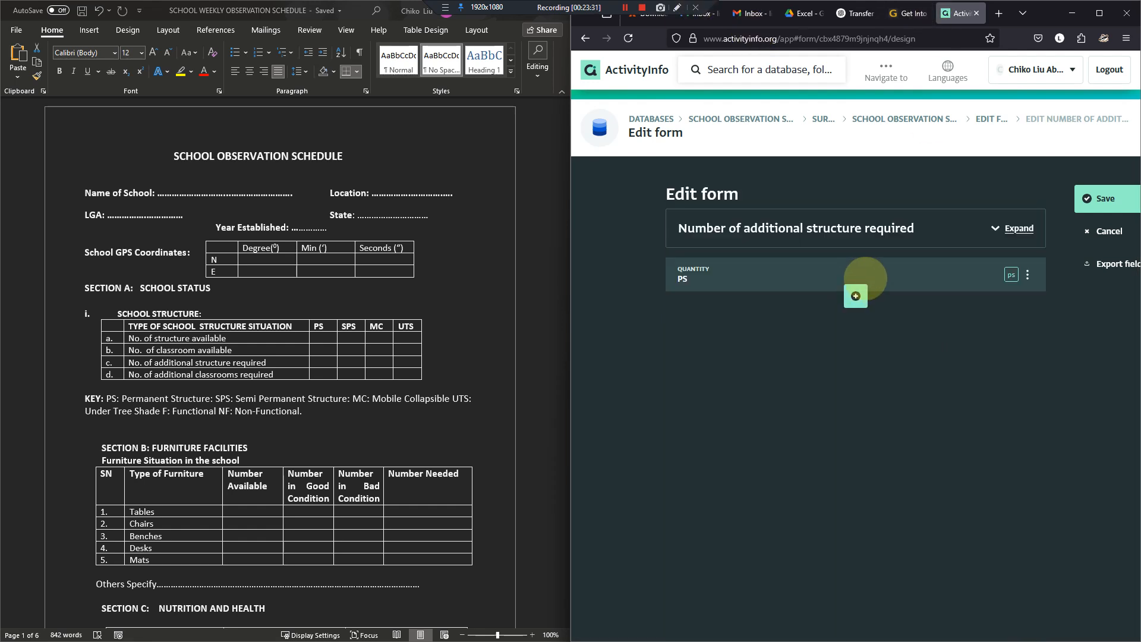
- Duplicate the PS quantity field and label the copy "SPS"
click(859, 281)
scroll(951, 523, down, 2)
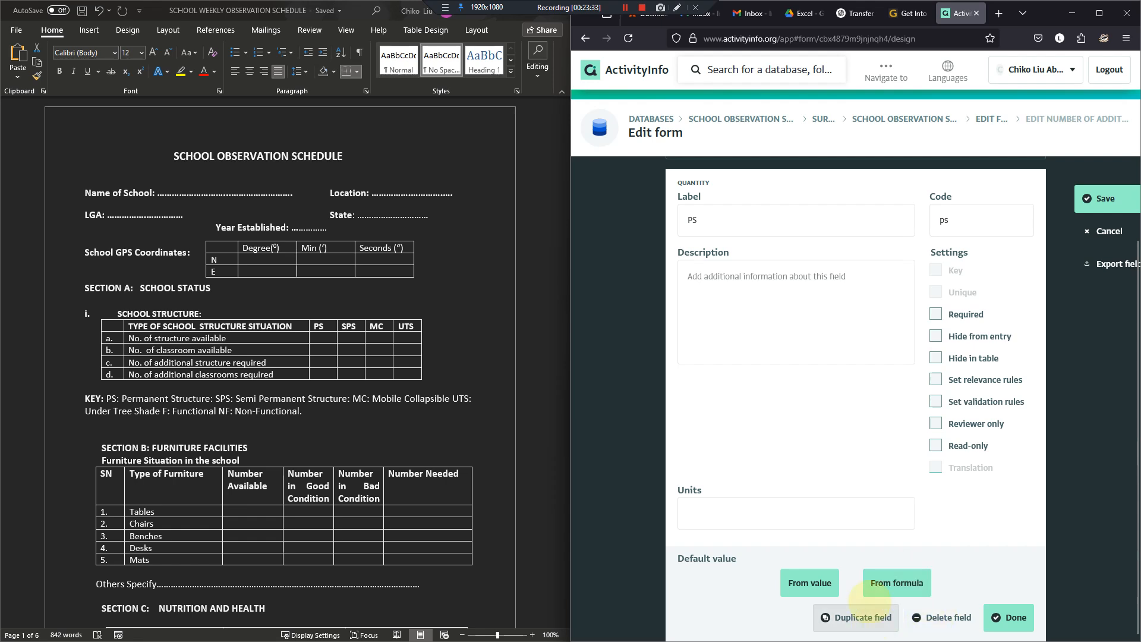
click(844, 618)
drag(670, 346, 636, 331)
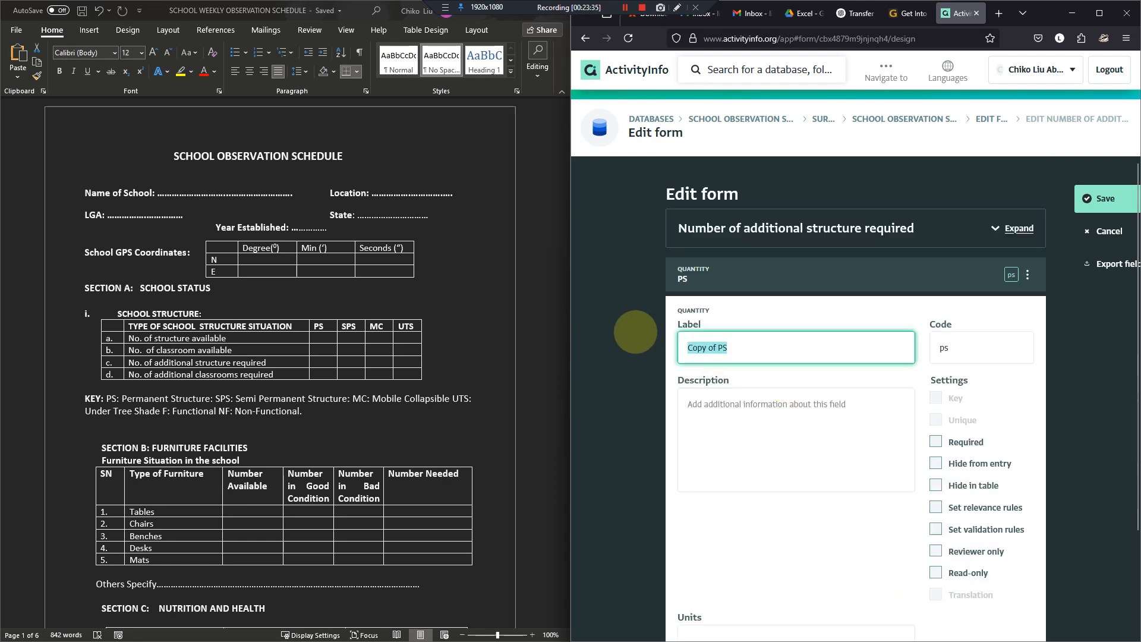
text(SPS)
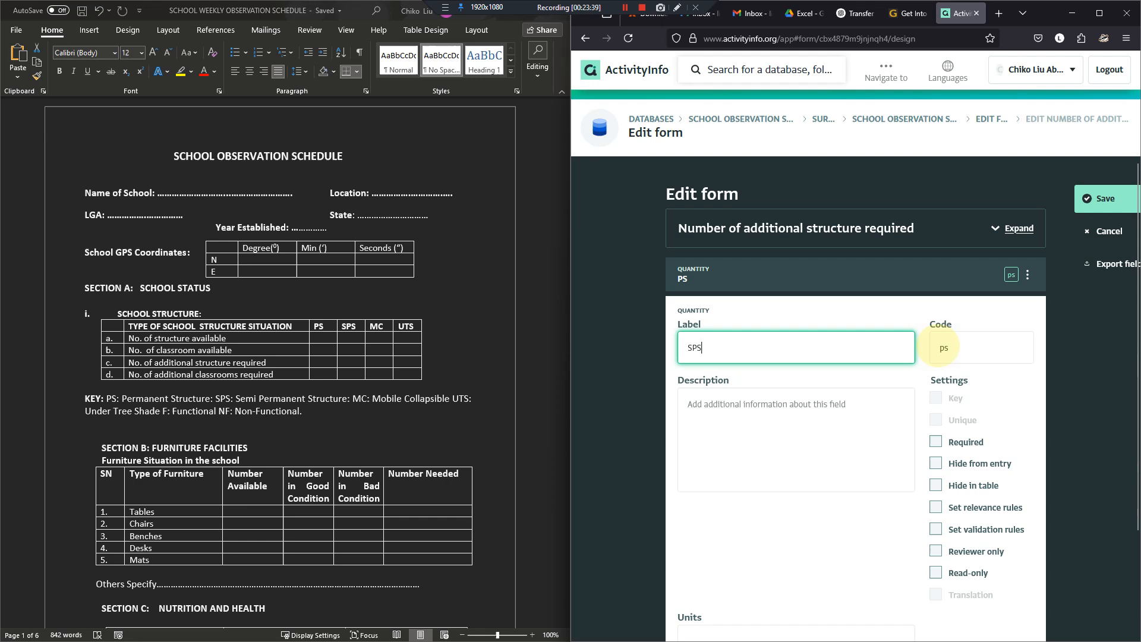
- Set the SPS field's code to sps and save the subform
click(944, 348)
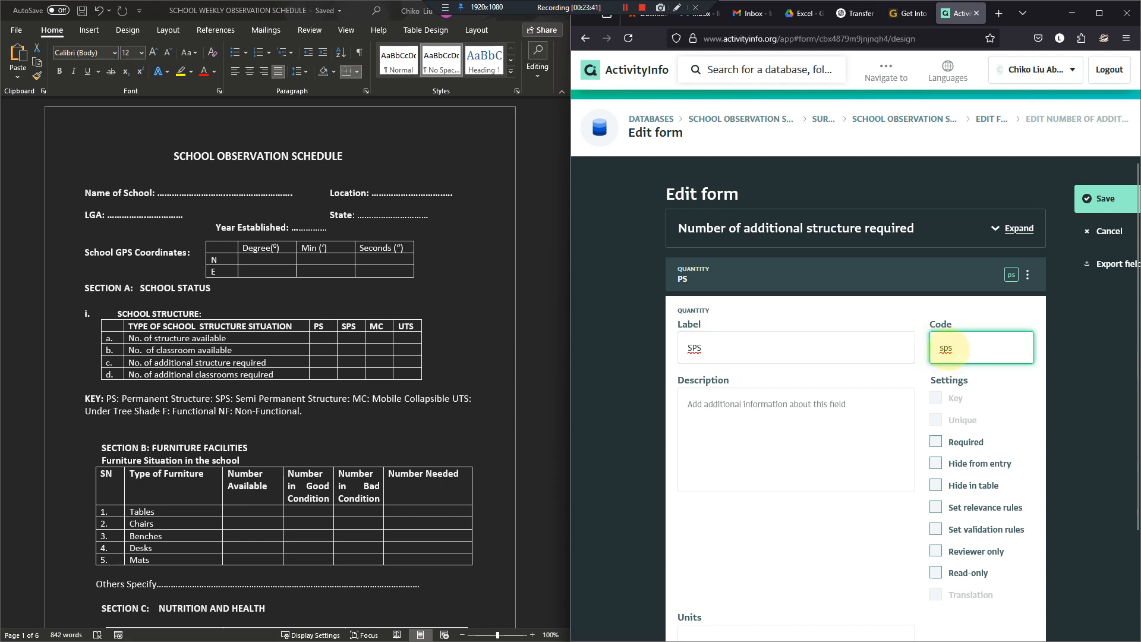
key(BackSpace)
scroll(954, 343, down, 2)
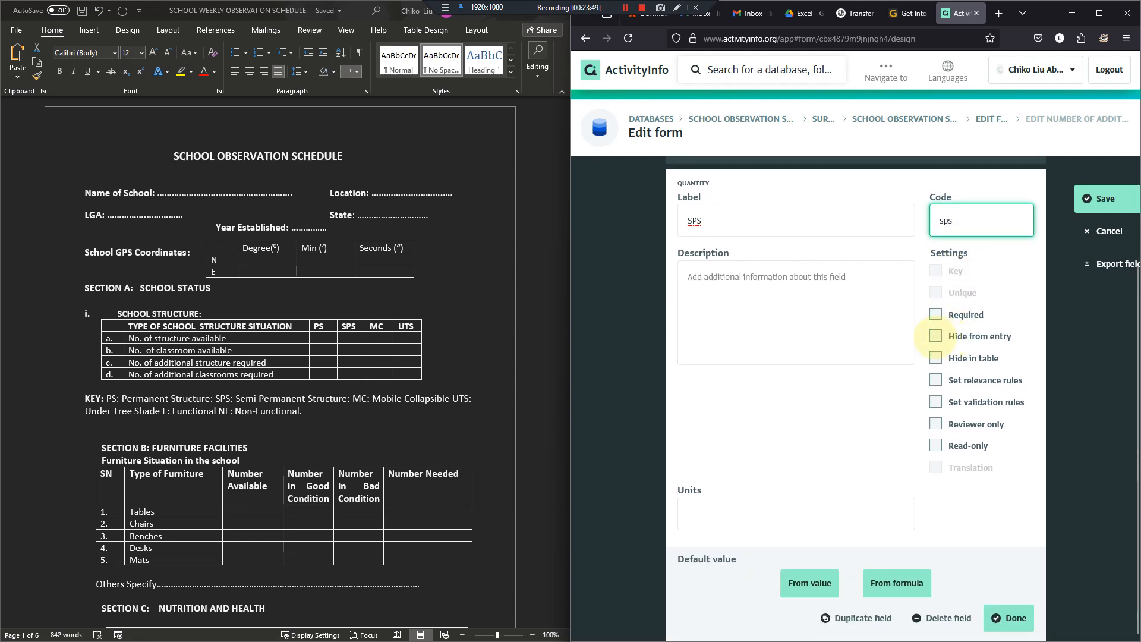
click(1009, 619)
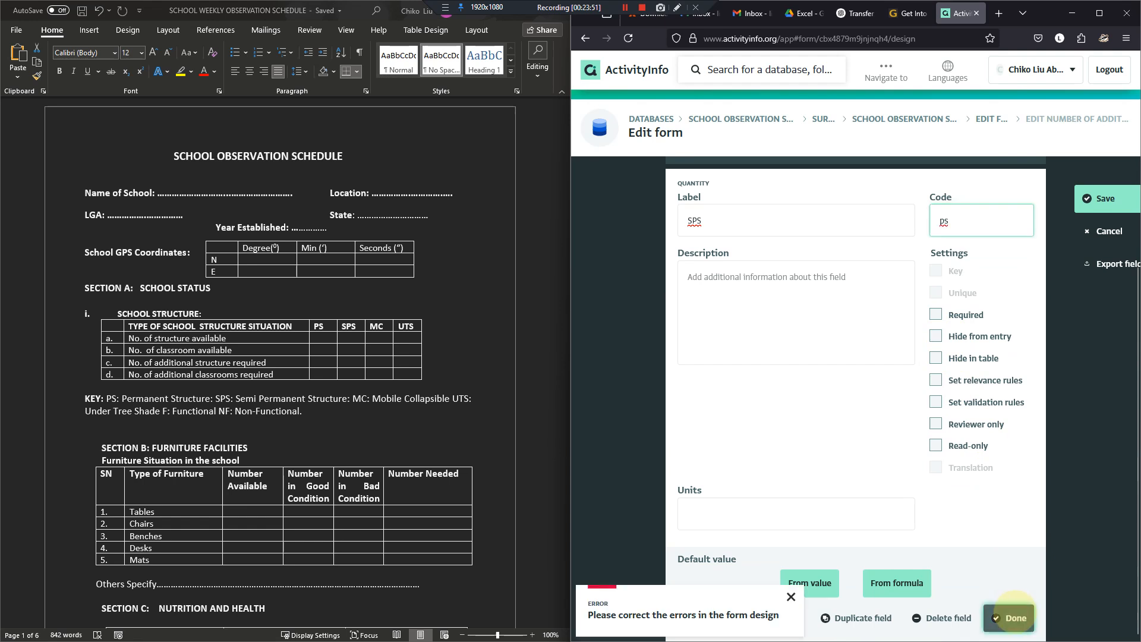
click(939, 220)
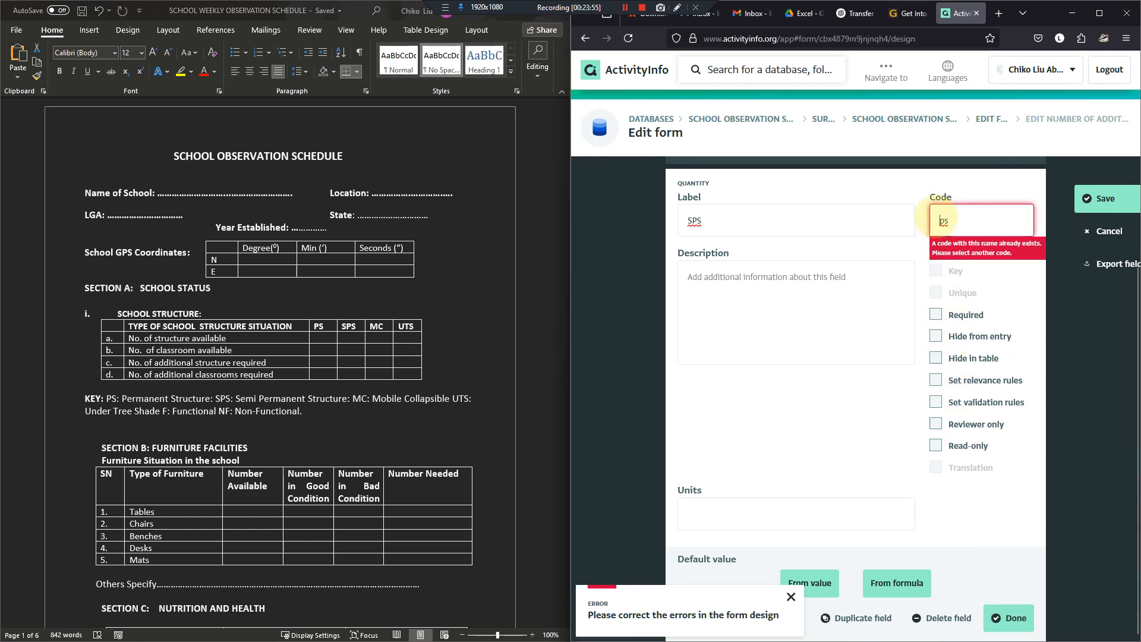
text(s)
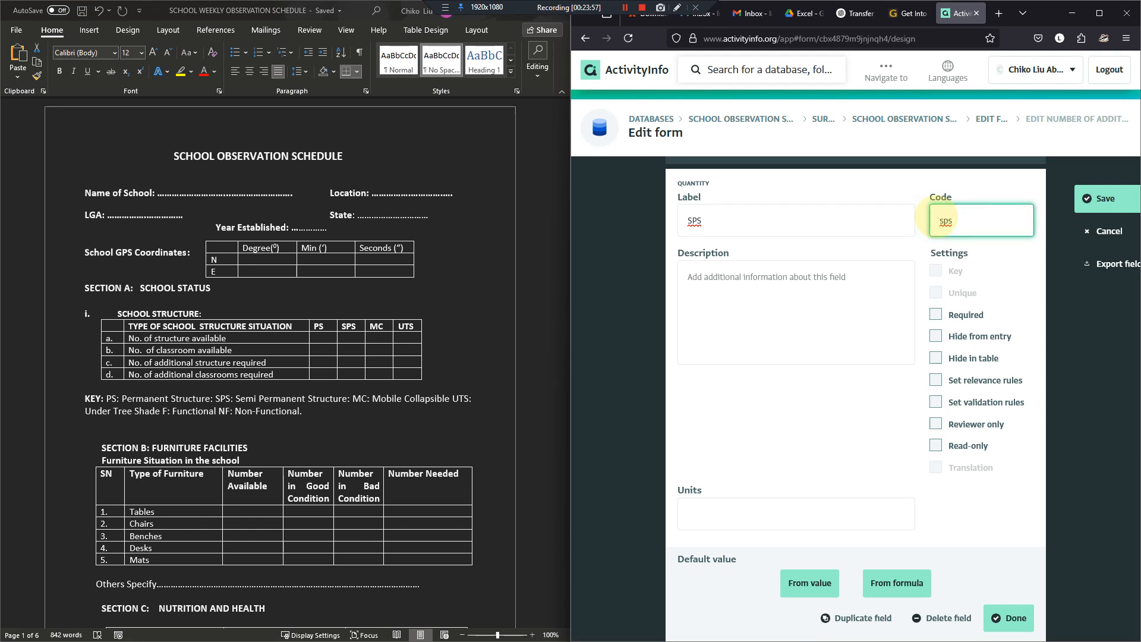
click(1106, 200)
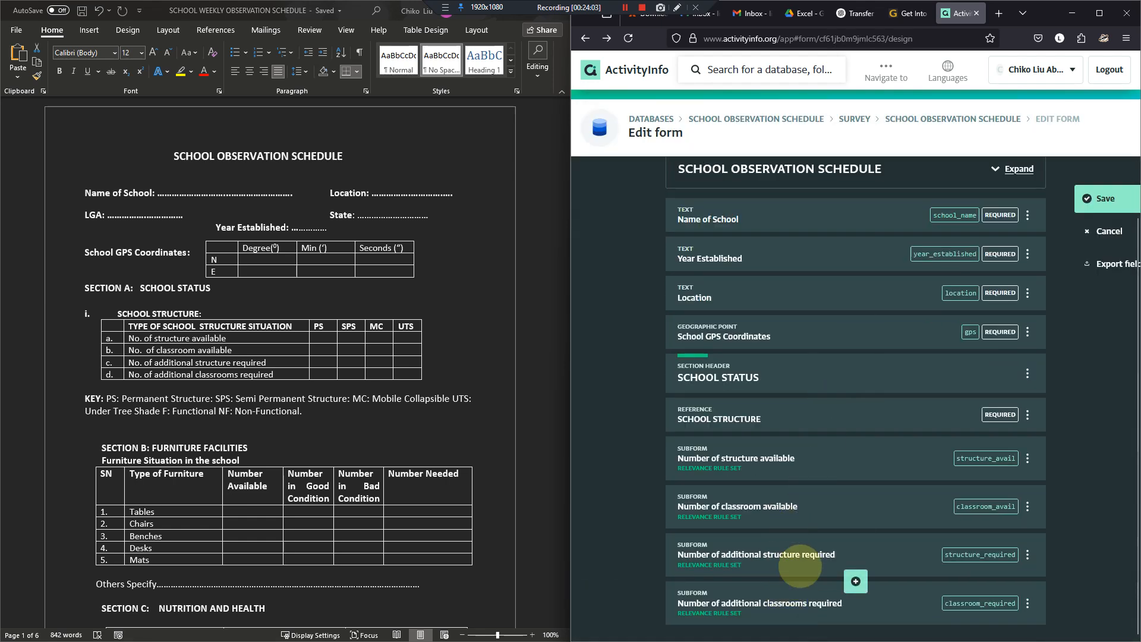
- Reopen the Number of additional structure required subform from the School Observation Schedule form design
click(791, 596)
click(771, 562)
scroll(767, 535, down, 5)
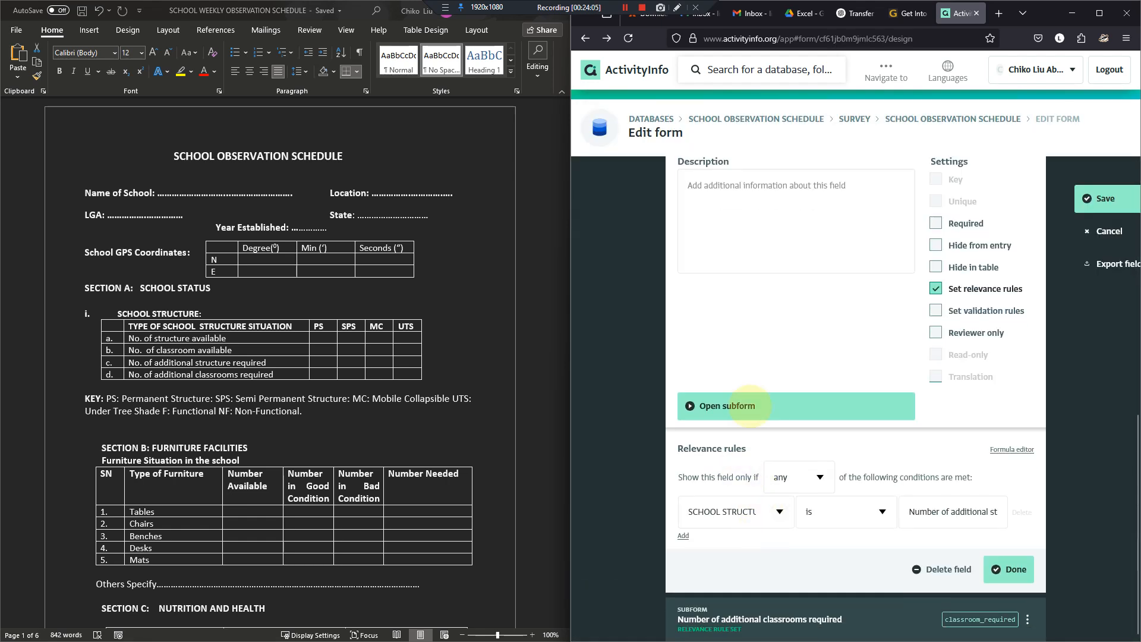
click(743, 406)
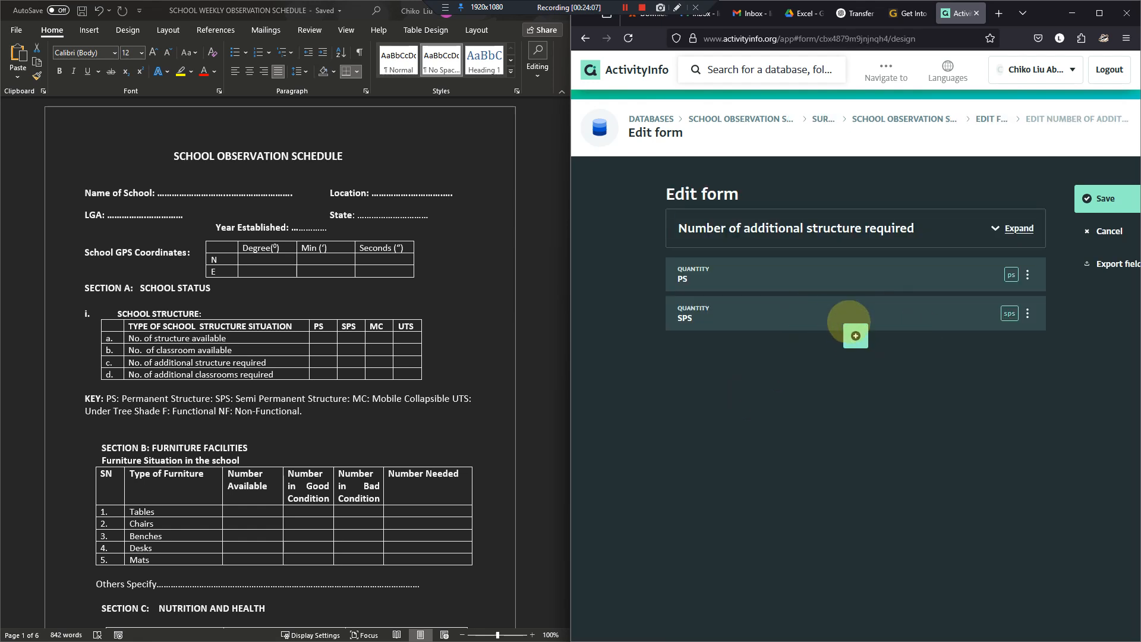
- Duplicate the SPS field, giving the copy the code mc and the label "MC"
click(822, 313)
scroll(884, 447, down, 3)
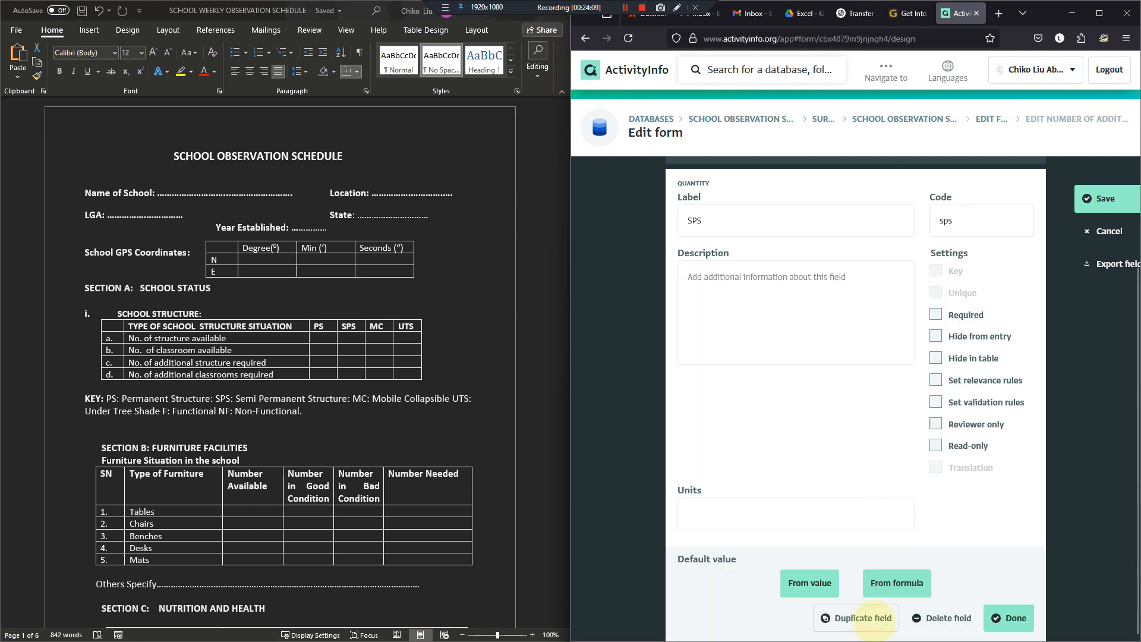
click(873, 616)
scroll(848, 489, down, 3)
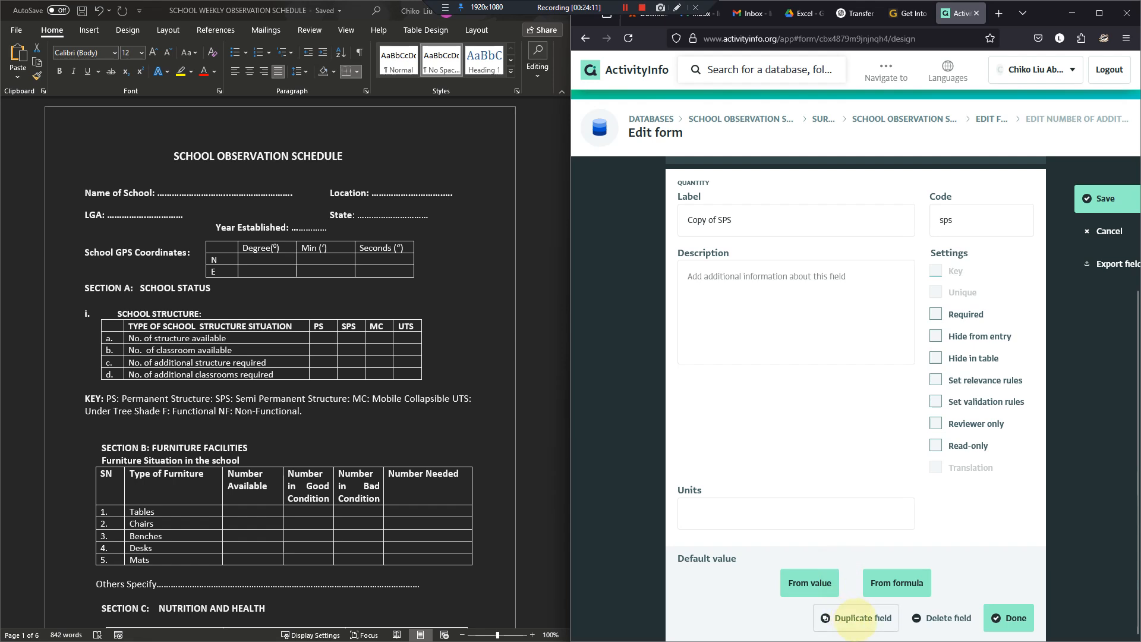
click(856, 618)
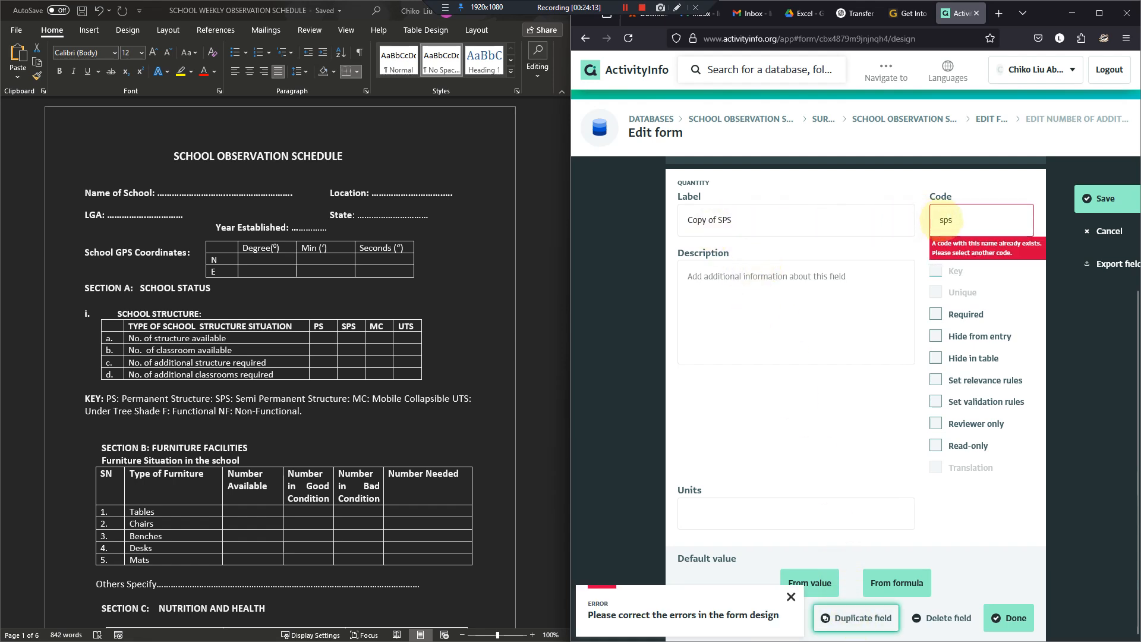
click(945, 220)
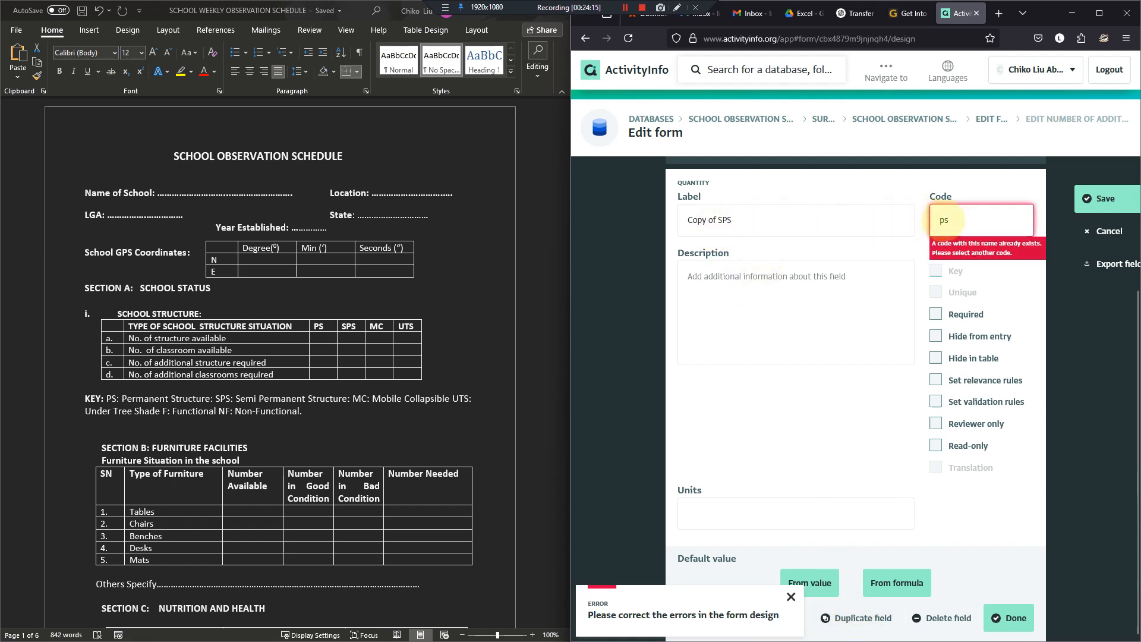
text(mc)
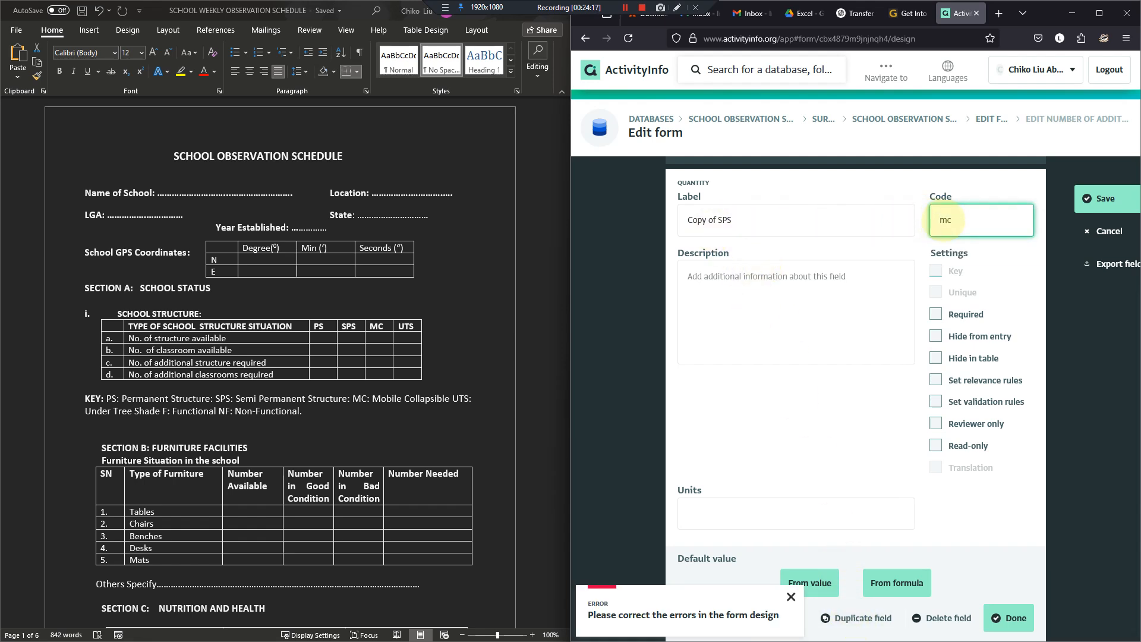
drag(828, 225, 513, 226)
text(MC)
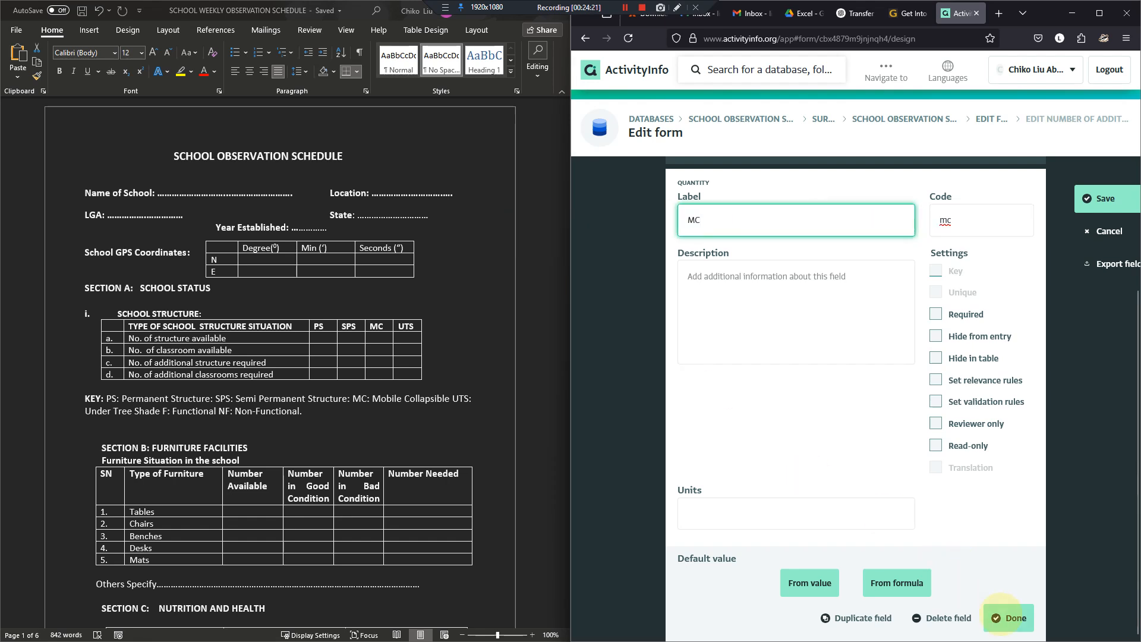
click(1009, 618)
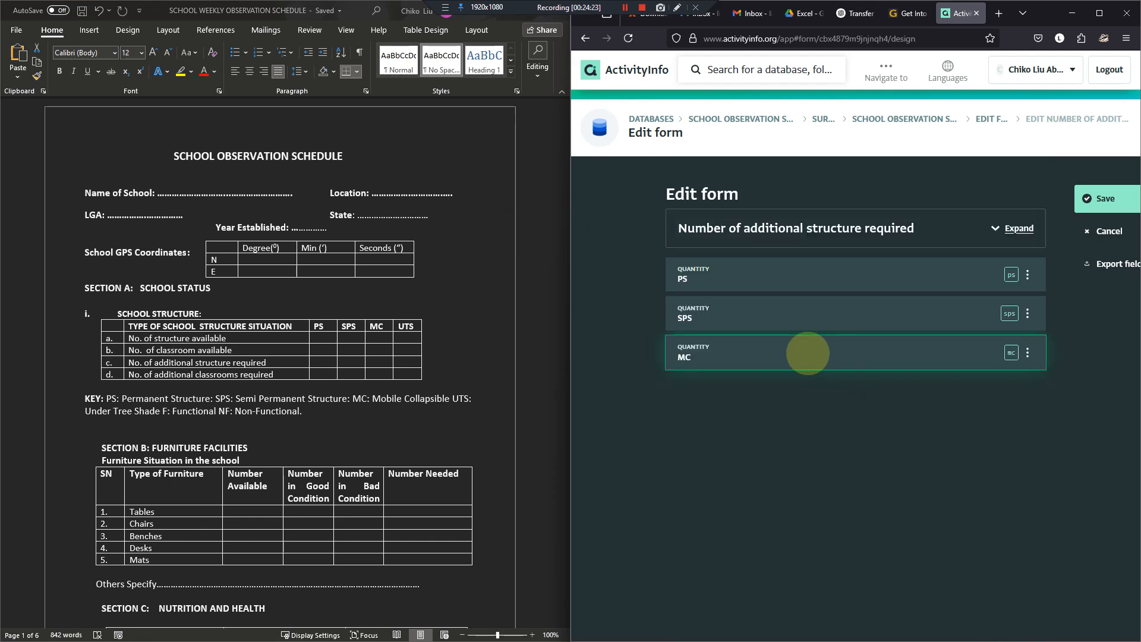
- Duplicate the MC field, giving the copy the code uts and the label "UTS"
click(808, 353)
click(844, 619)
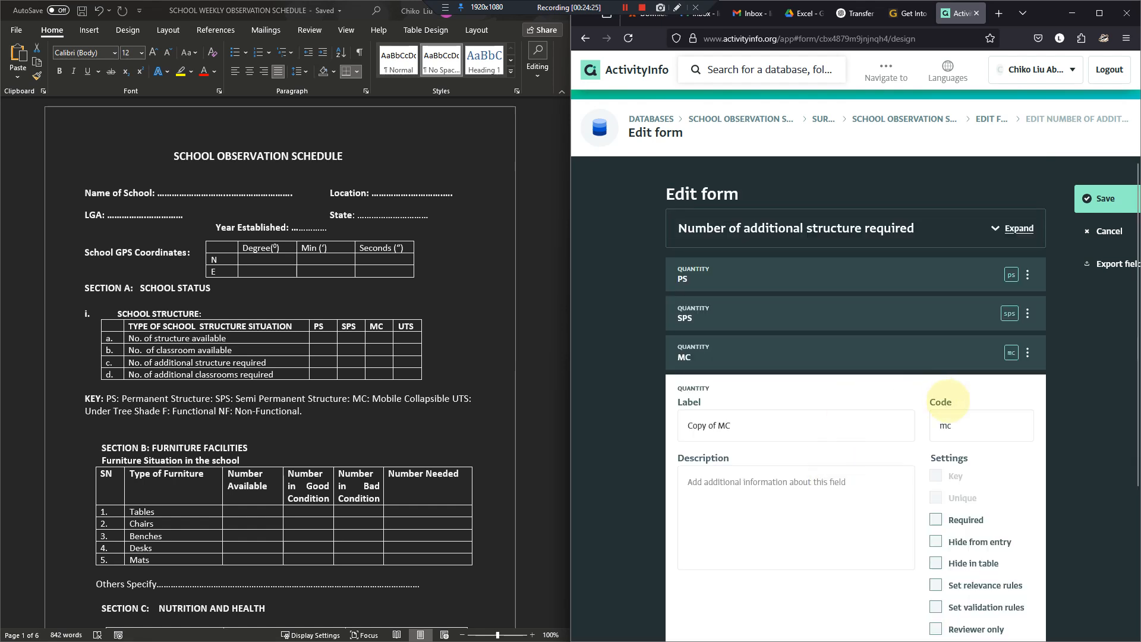
double_click(952, 426)
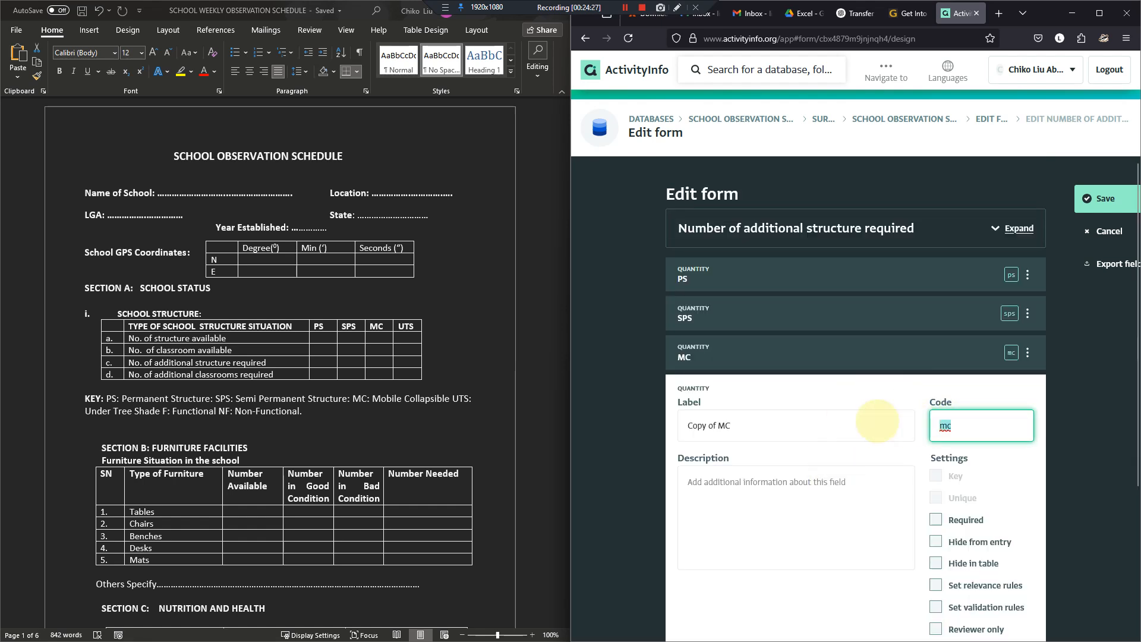
text(t)
key(BackSpace)
text(uts)
click(813, 421)
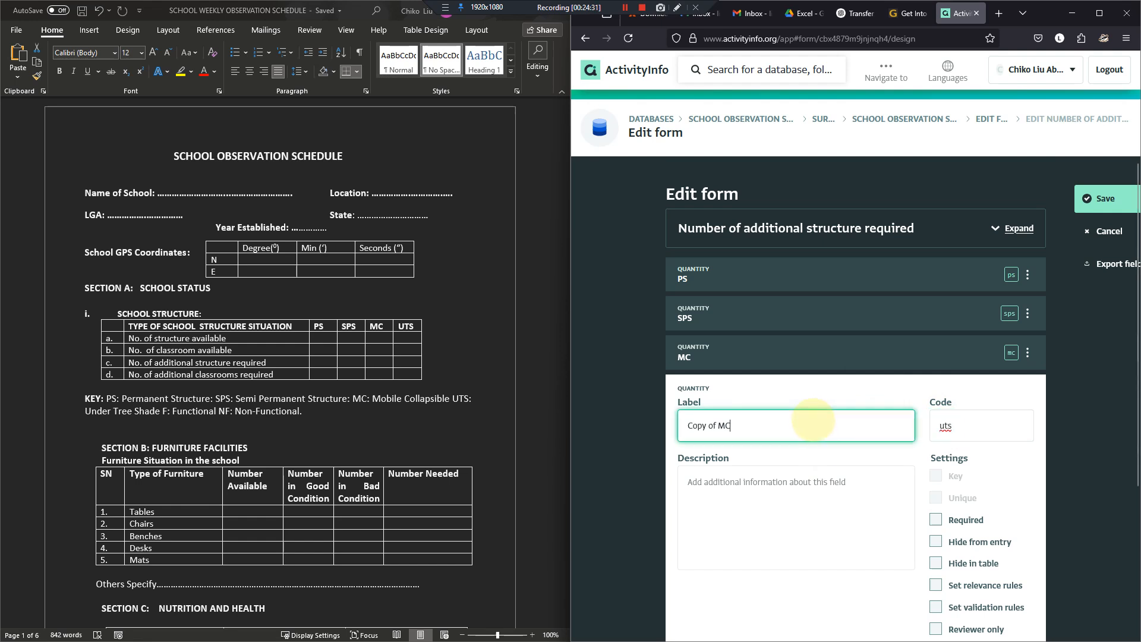
key(ctrl+a)
text(U)
scroll(939, 273, down, 3)
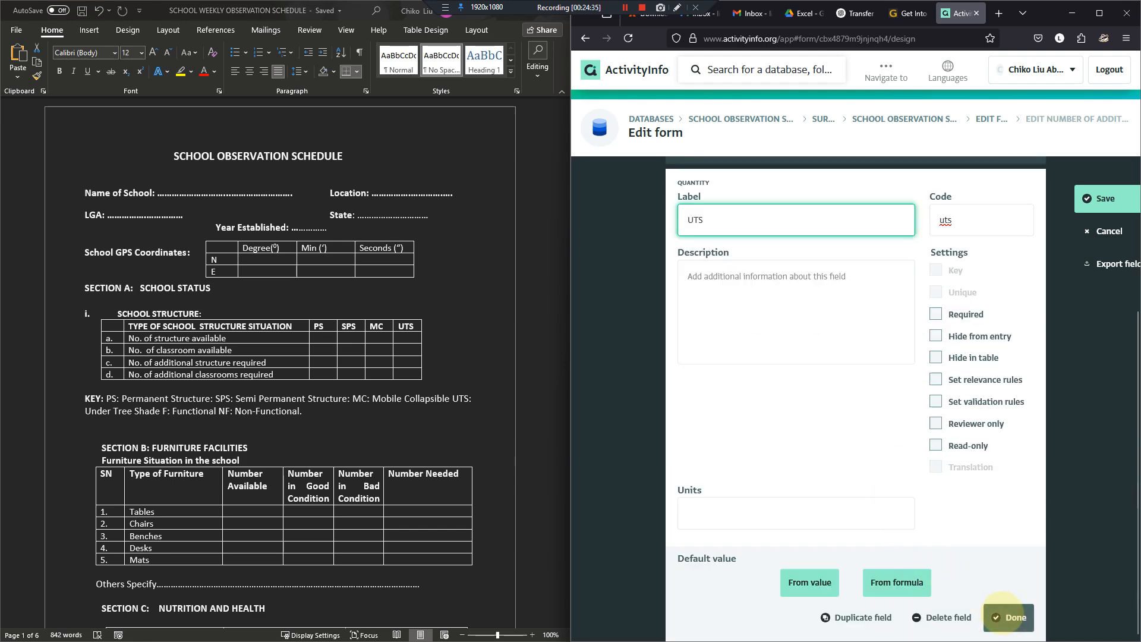
click(1005, 616)
- Save the subform and open the Number of additional classrooms required subform
click(1100, 200)
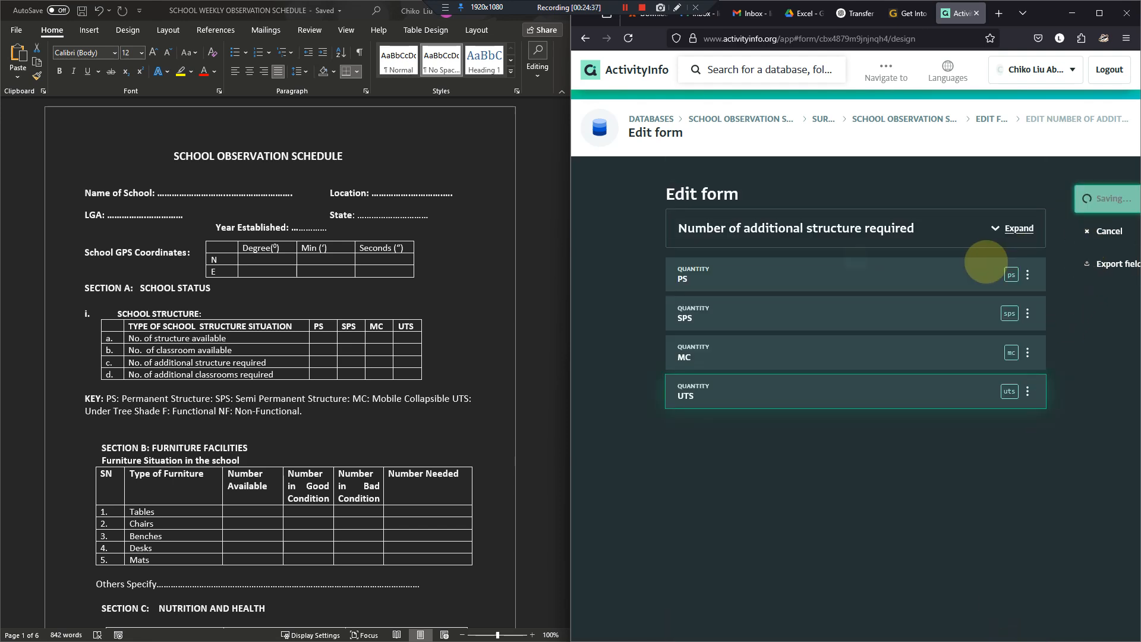
scroll(731, 464, down, 1)
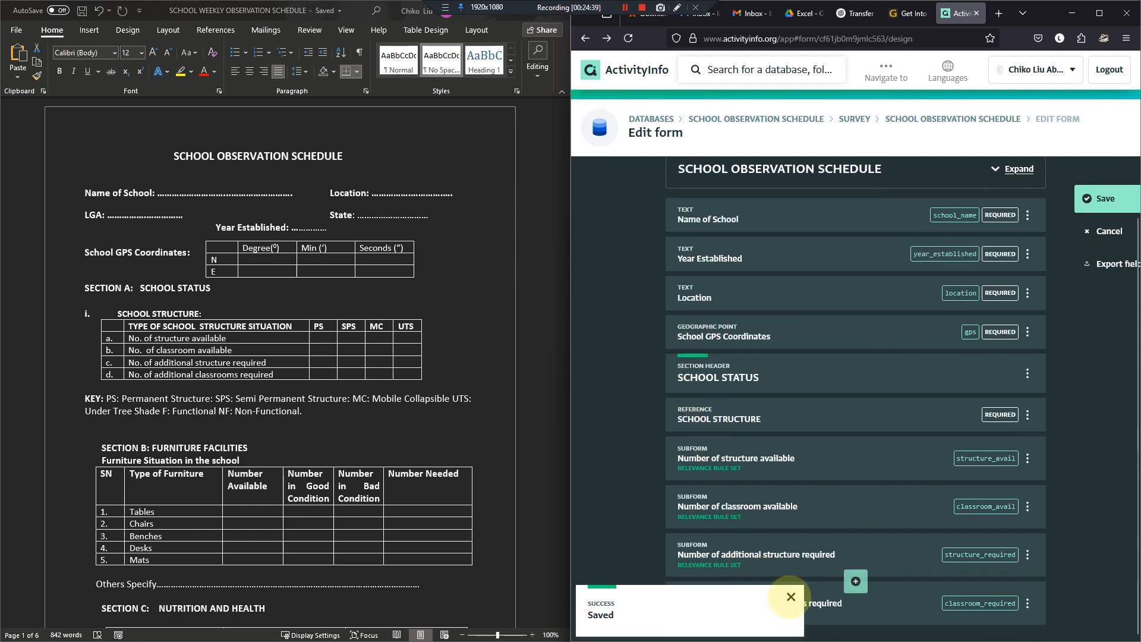
click(790, 597)
click(791, 604)
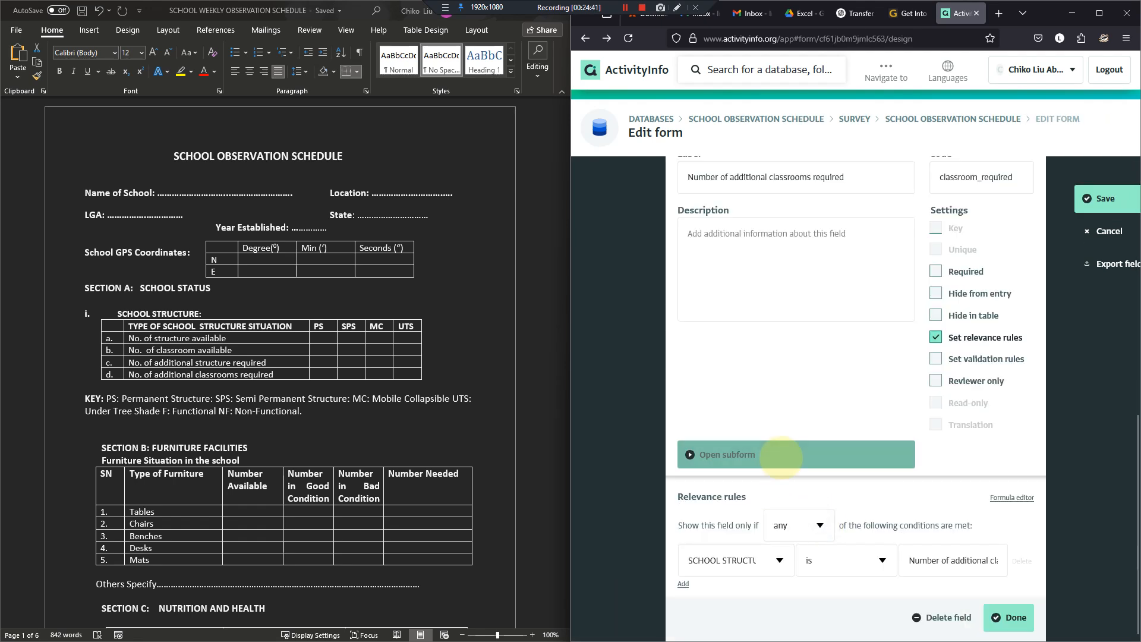
click(780, 458)
- Add a quantity field labelled "PS" with the code ps to the Number of additional classrooms required subform
click(859, 348)
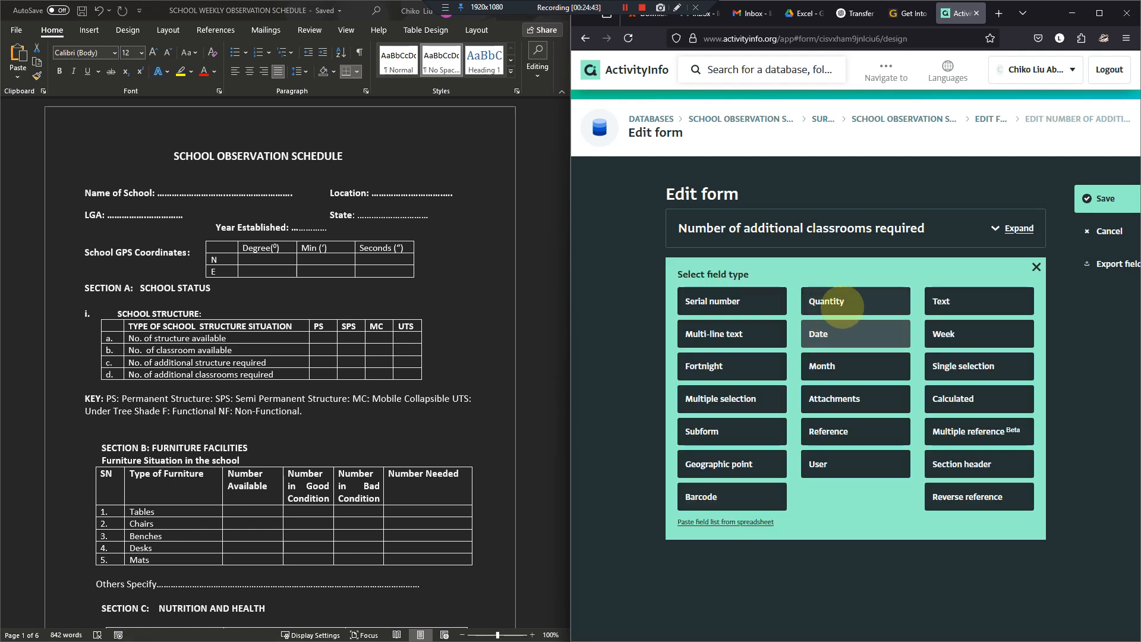
click(843, 306)
click(792, 297)
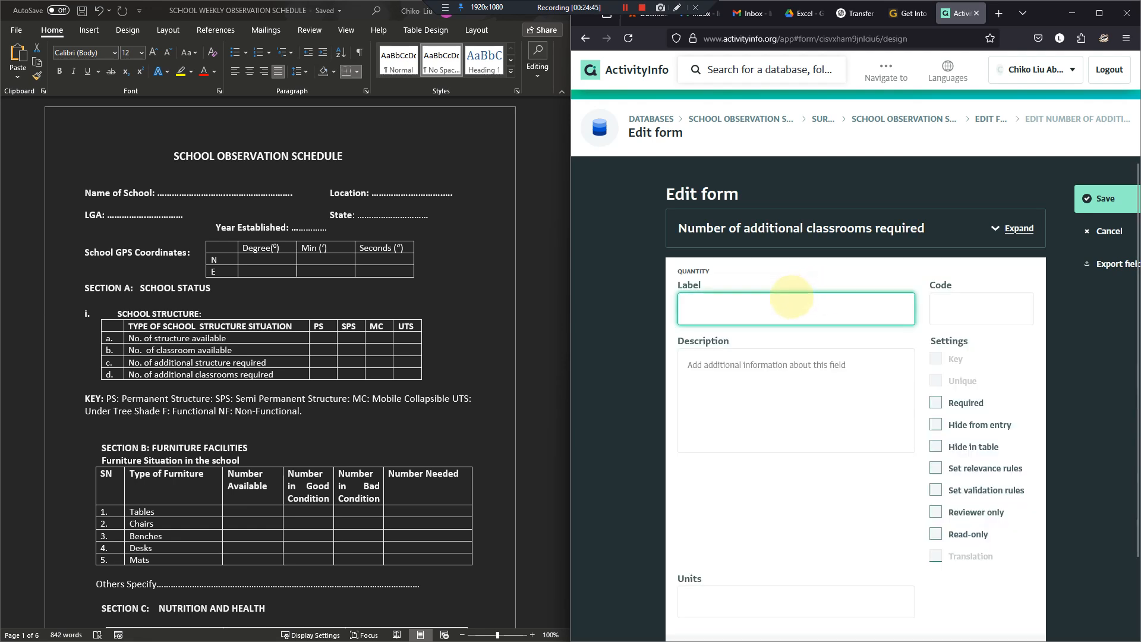
text(PS)
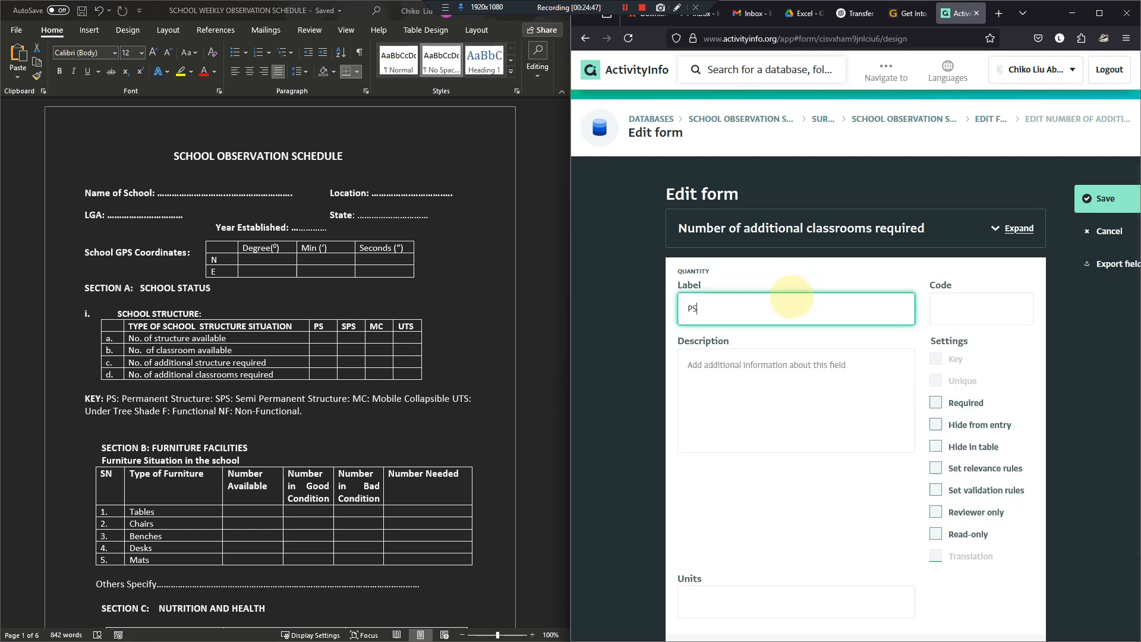
key(Tab)
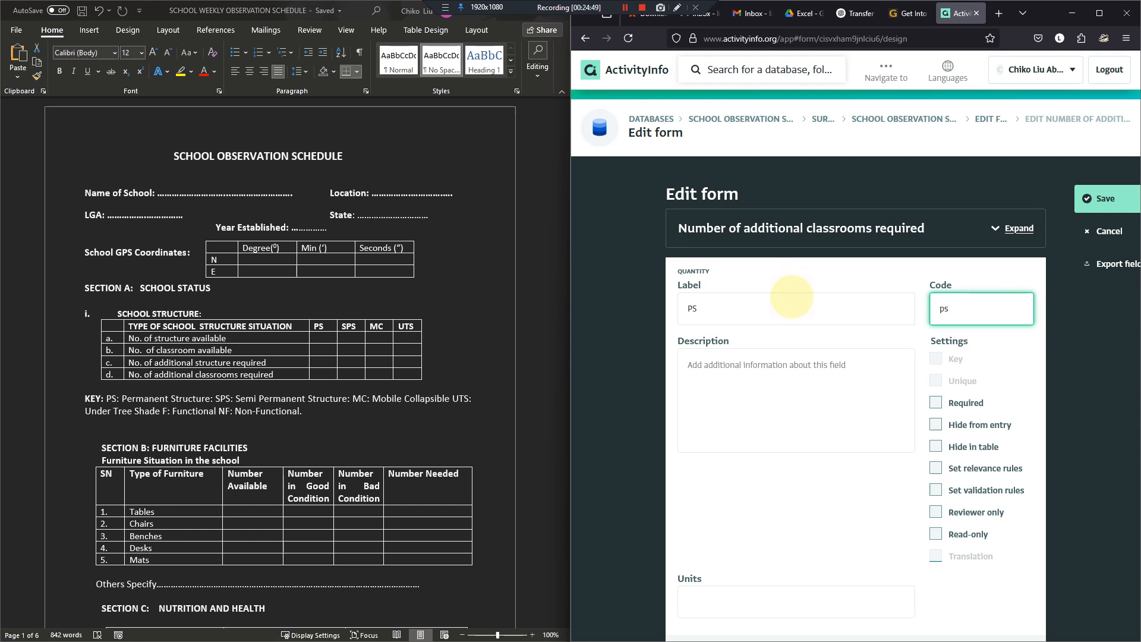
- Duplicate the PS field, giving the copy the label "SPS" and the code sps
scroll(800, 416, down, 2)
click(862, 619)
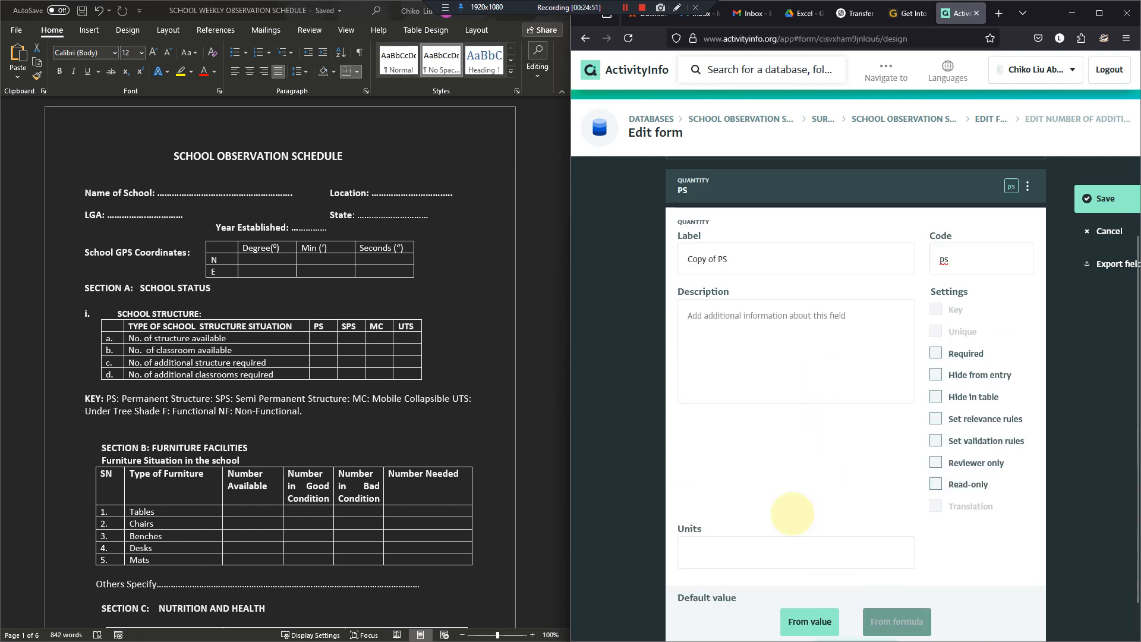
drag(746, 260, 671, 259)
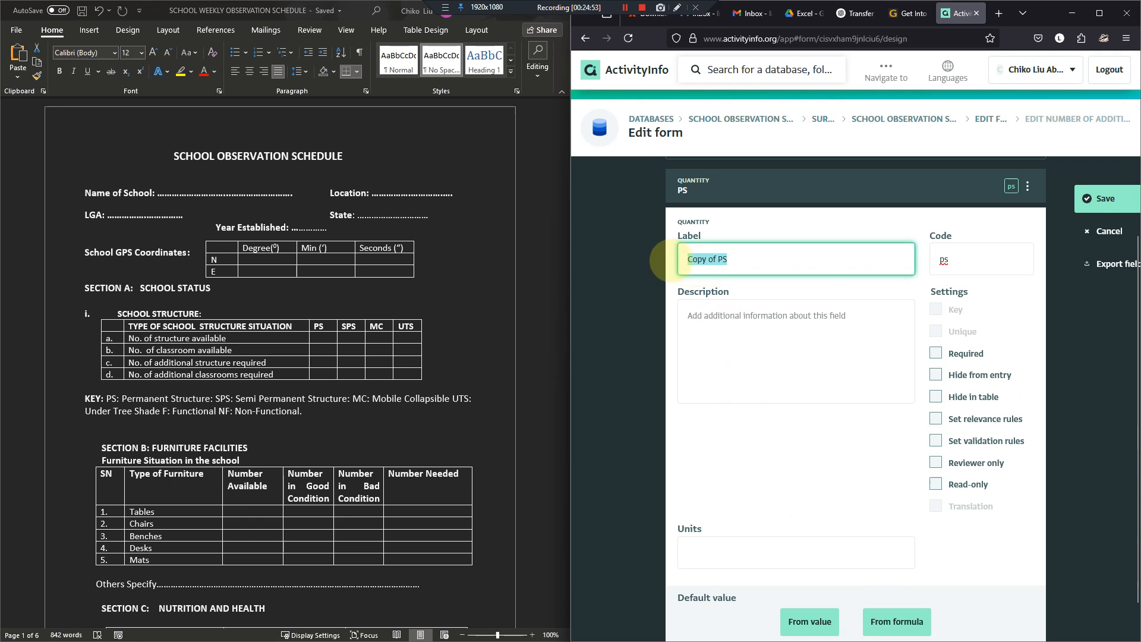
text(PS)
text(S)
key(Tab)
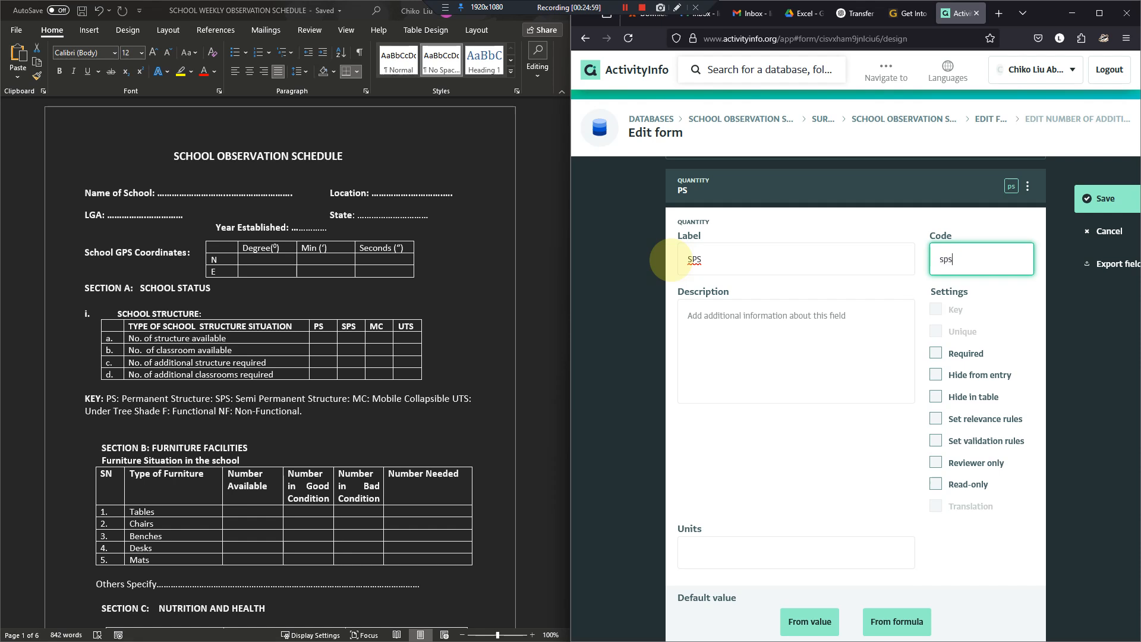
- Duplicate the SPS field, giving the copy the label "MC" and the code mc
scroll(684, 250, down, 1)
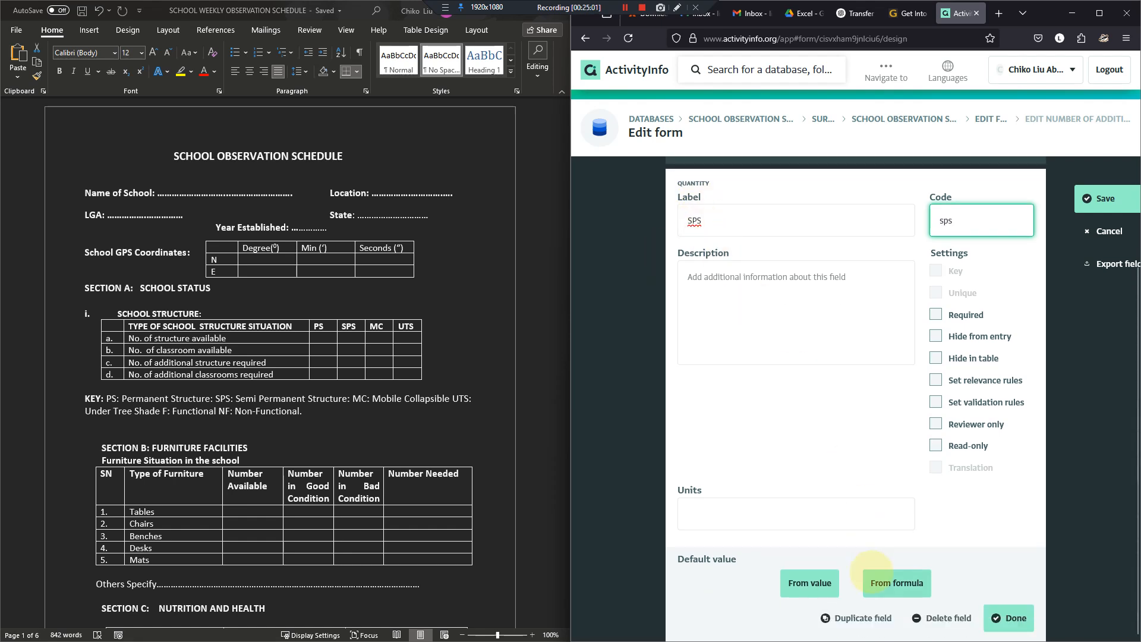
click(863, 618)
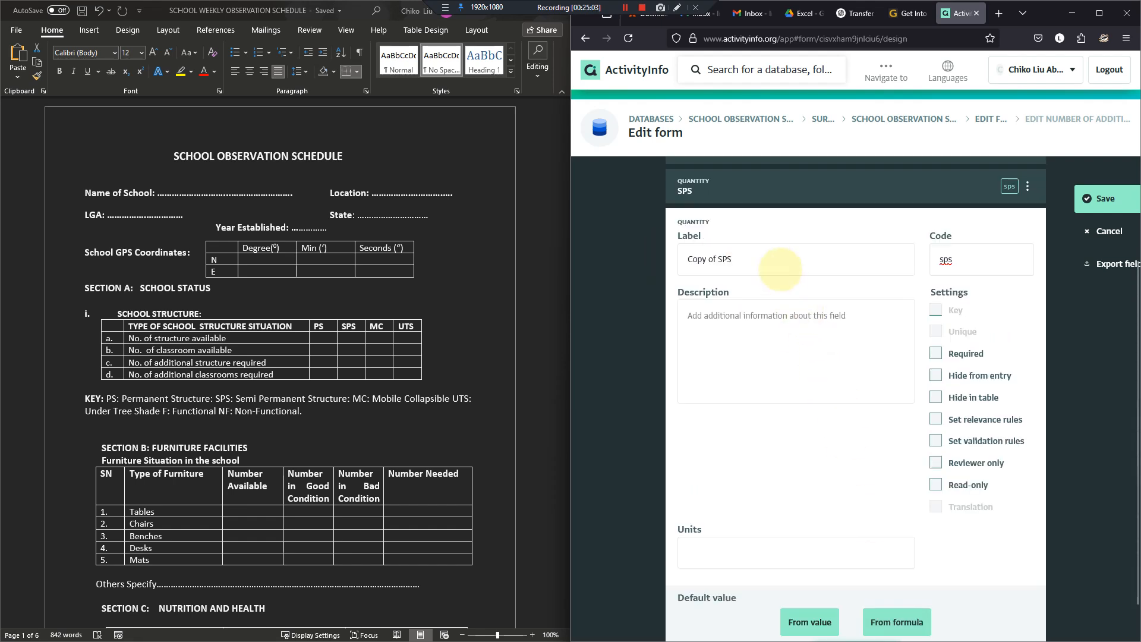
click(701, 260)
triple_click(701, 260)
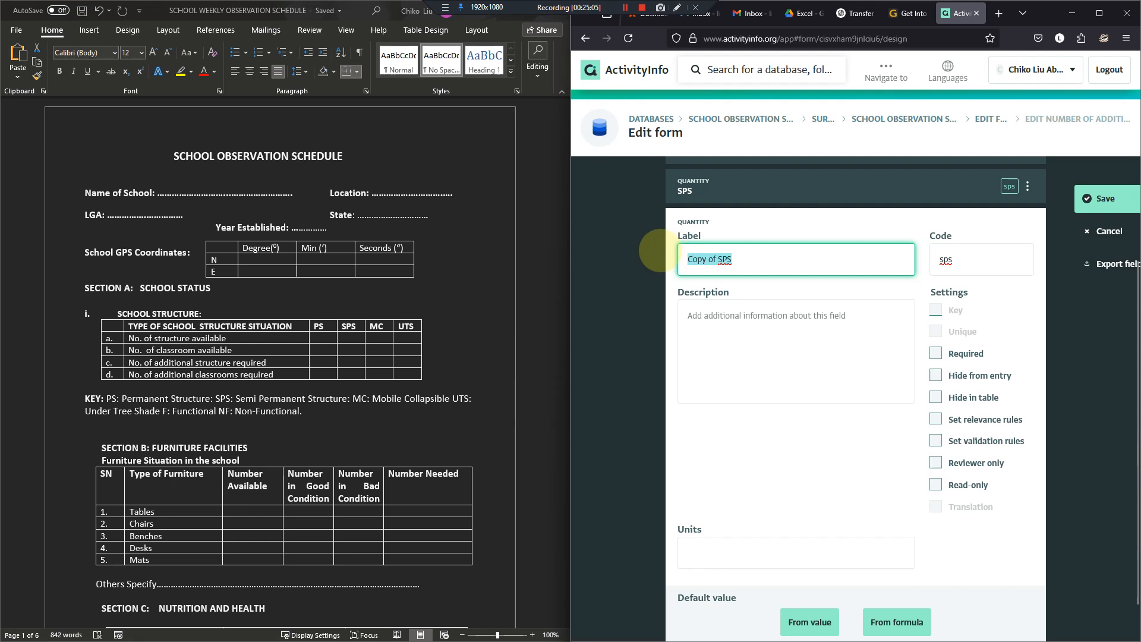
text(MC)
key(Tab)
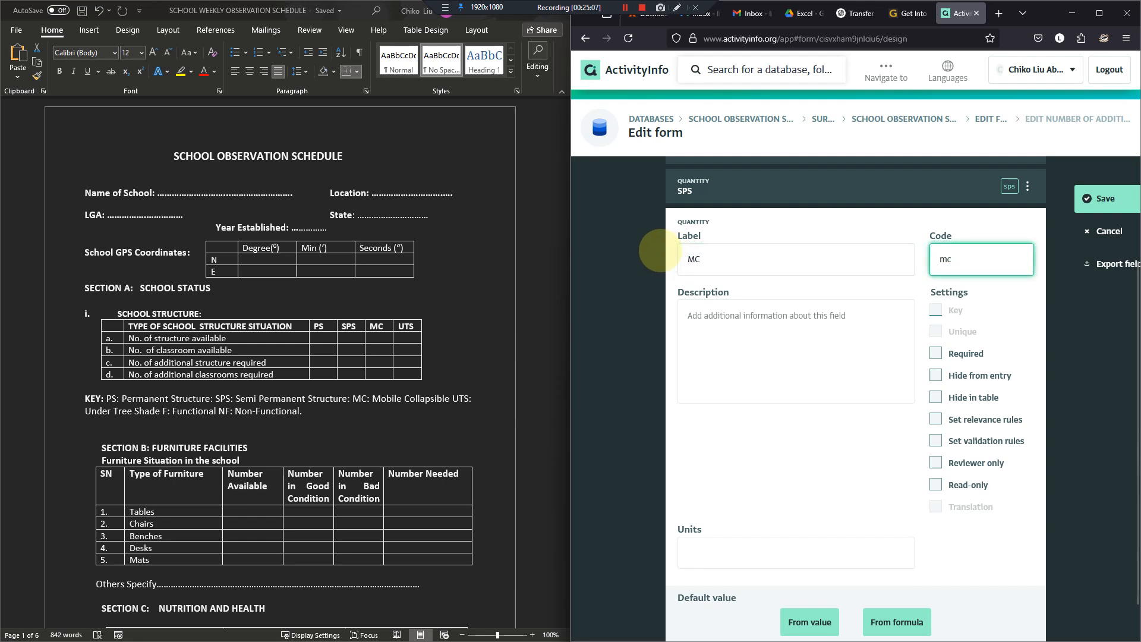
- Duplicate the MC field, giving the copy the label "UTS" and the code uts, and finish editing it
scroll(824, 630, down, 1)
click(826, 619)
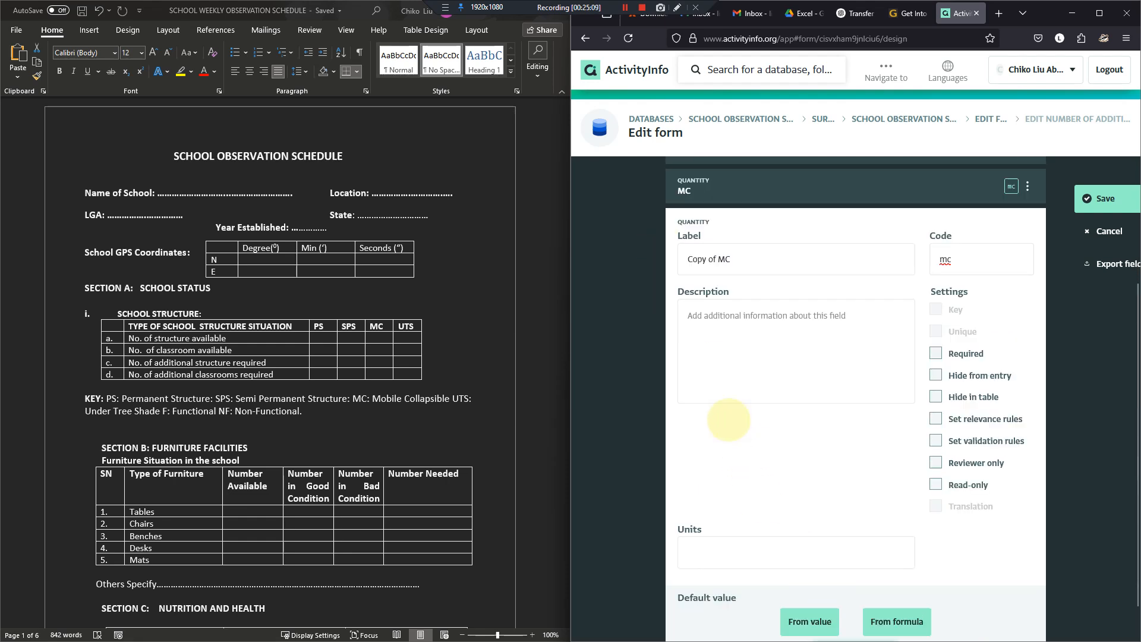
triple_click(690, 260)
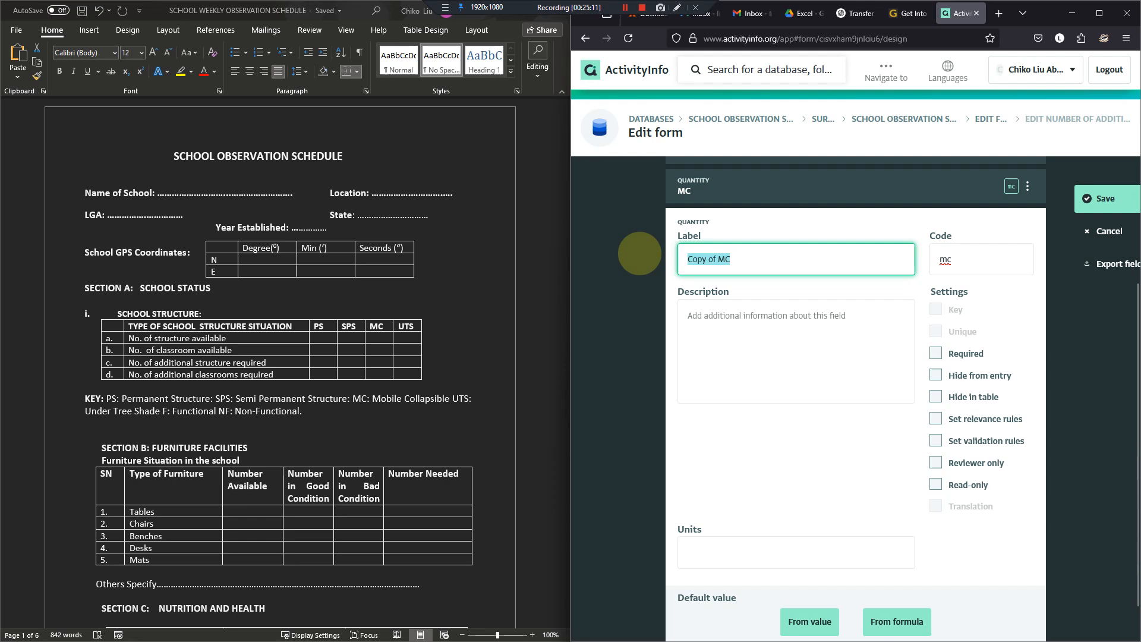
text(UTS)
key(Tab)
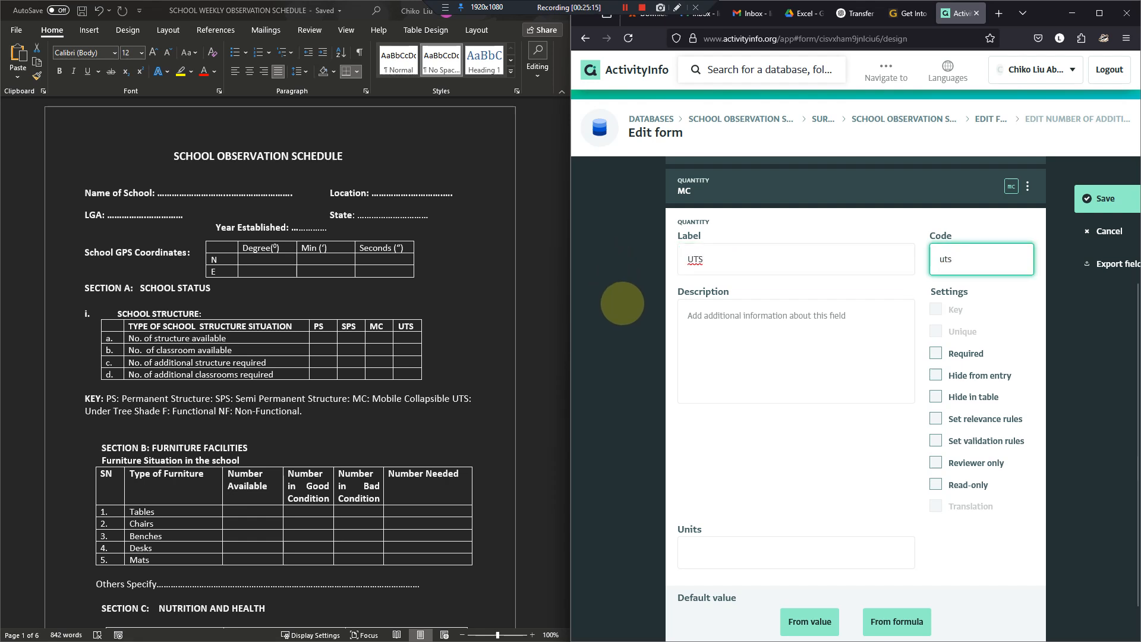
scroll(685, 424, down, 1)
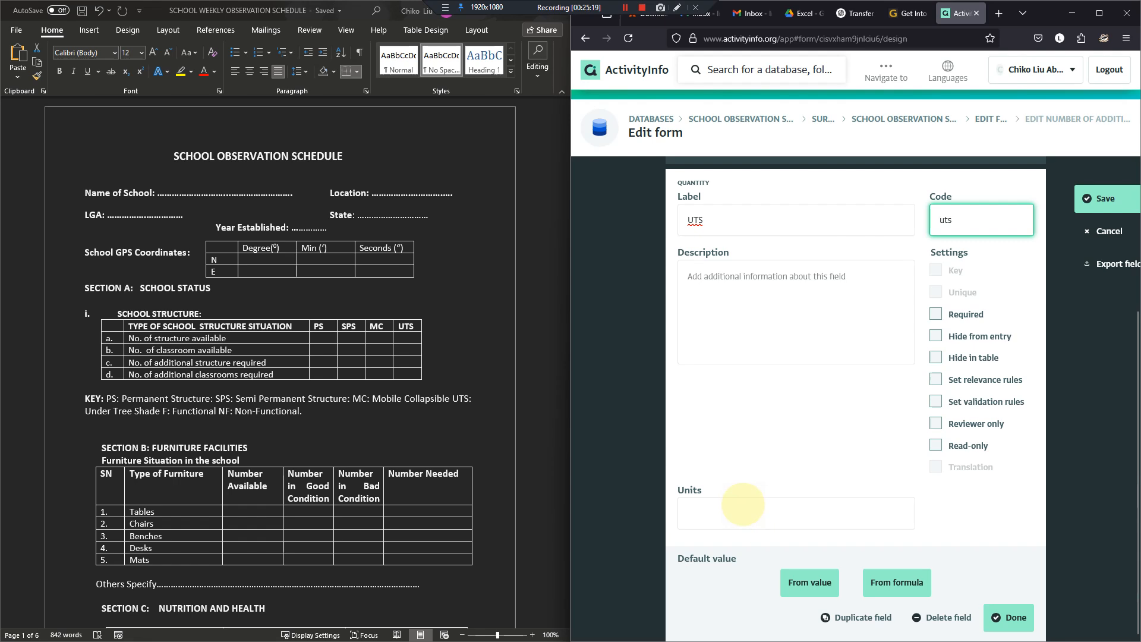
click(1014, 618)
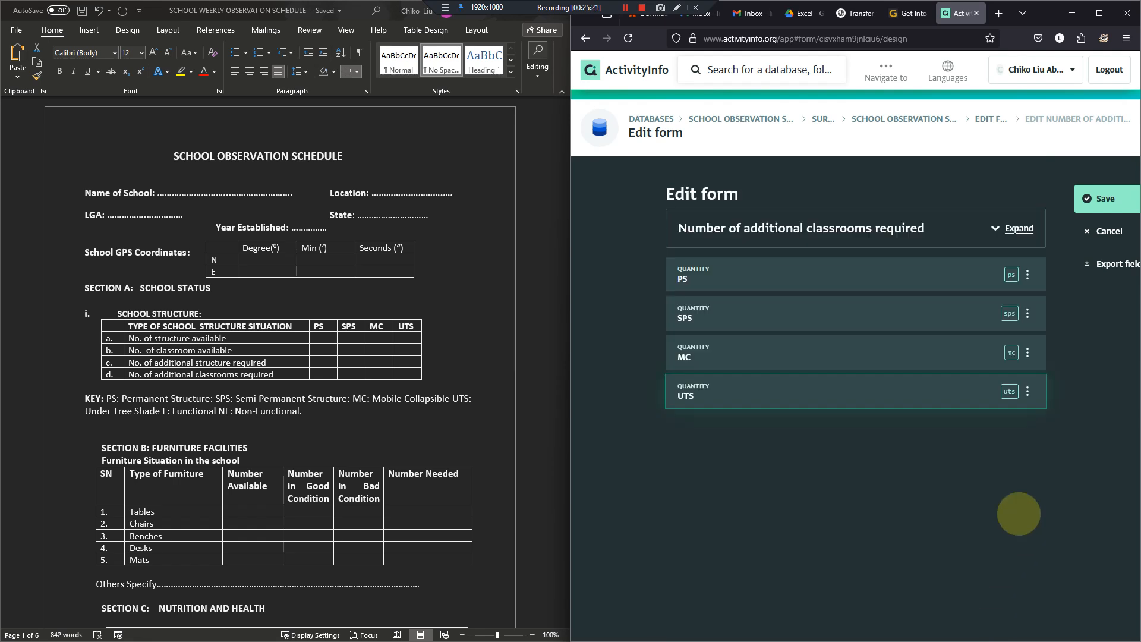
- Save the Number of additional classrooms required subform and its parent SCHOOL OBSERVATION SCHEDULE form, and maximize the browser window
click(1105, 198)
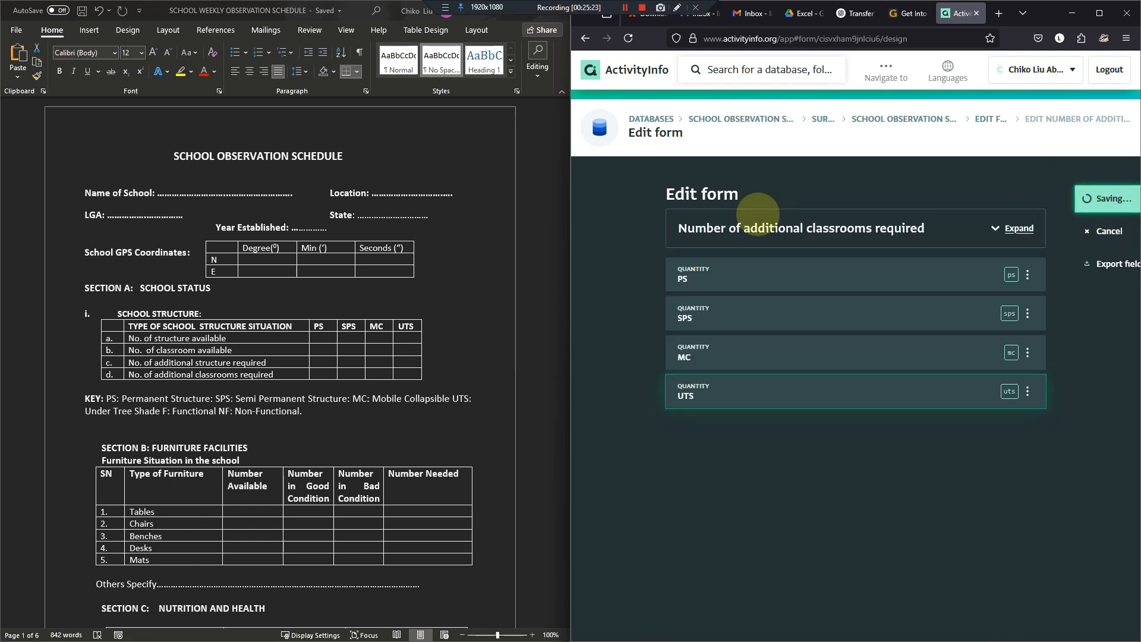
click(1097, 198)
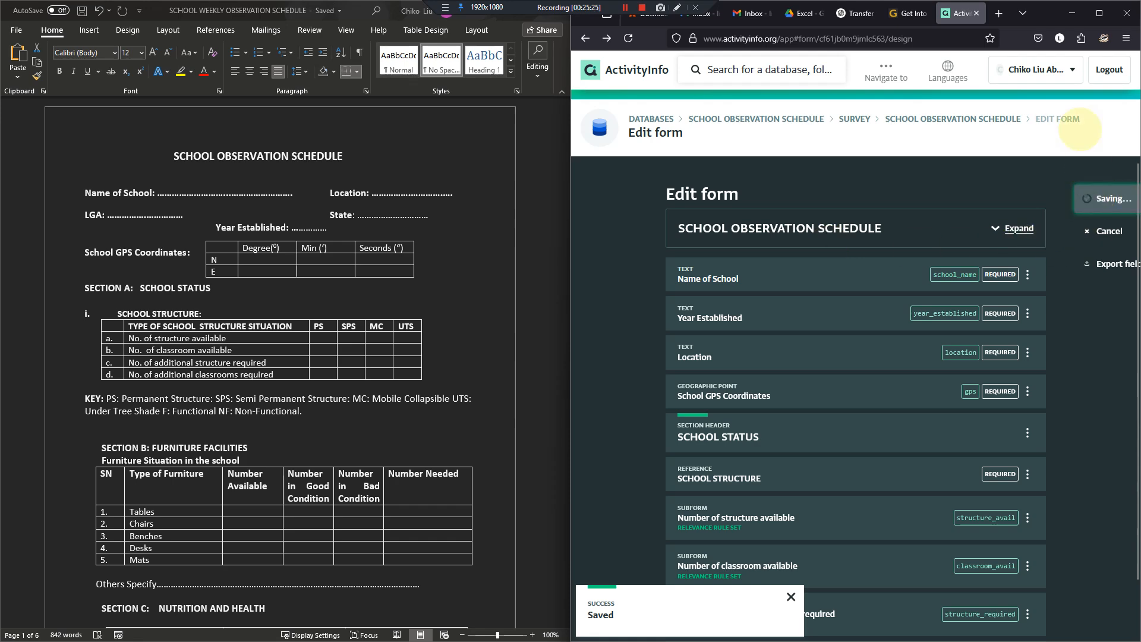
click(1100, 13)
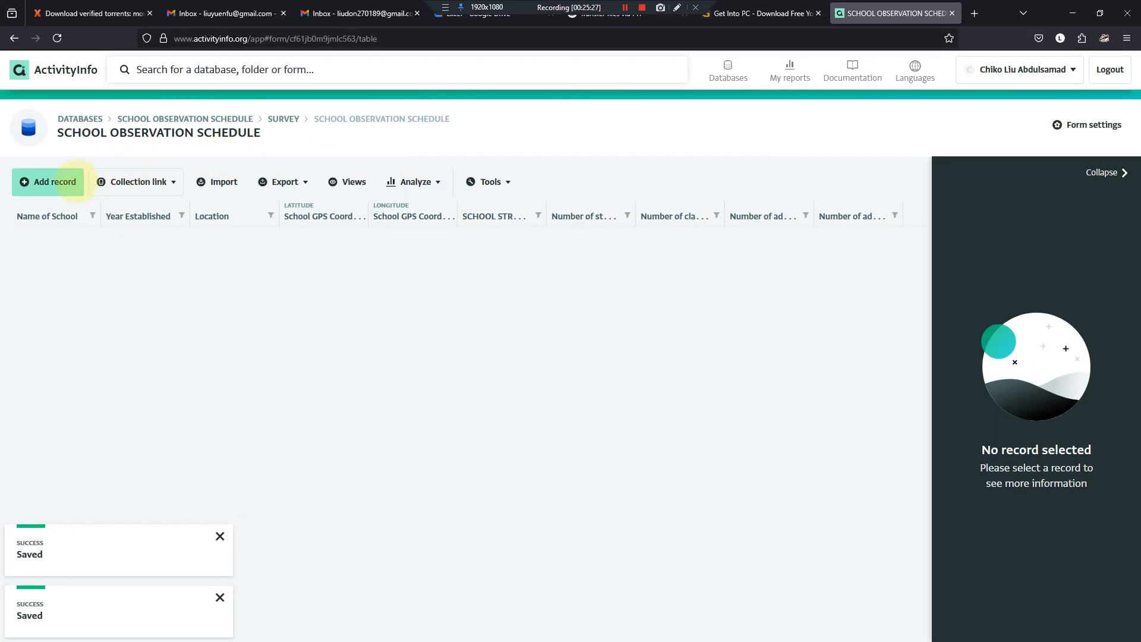
- Start a new SCHOOL OBSERVATION SCHEDULE record and choose "Number of additional classrooms required" as its SCHOOL STRUCTURE to check the matching subform
click(48, 181)
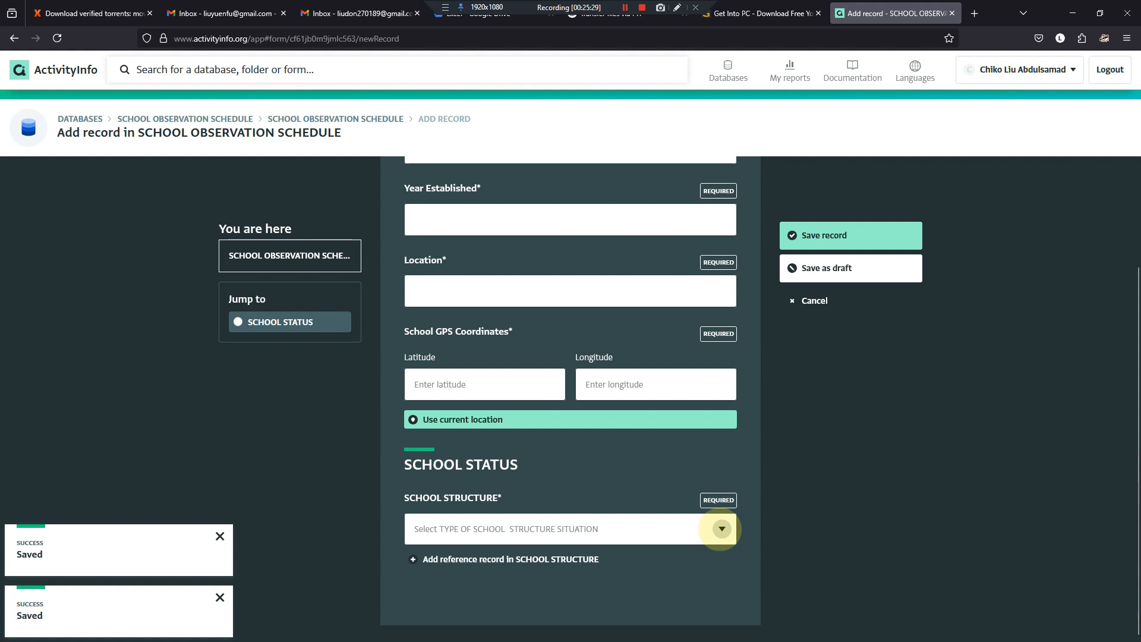
click(722, 528)
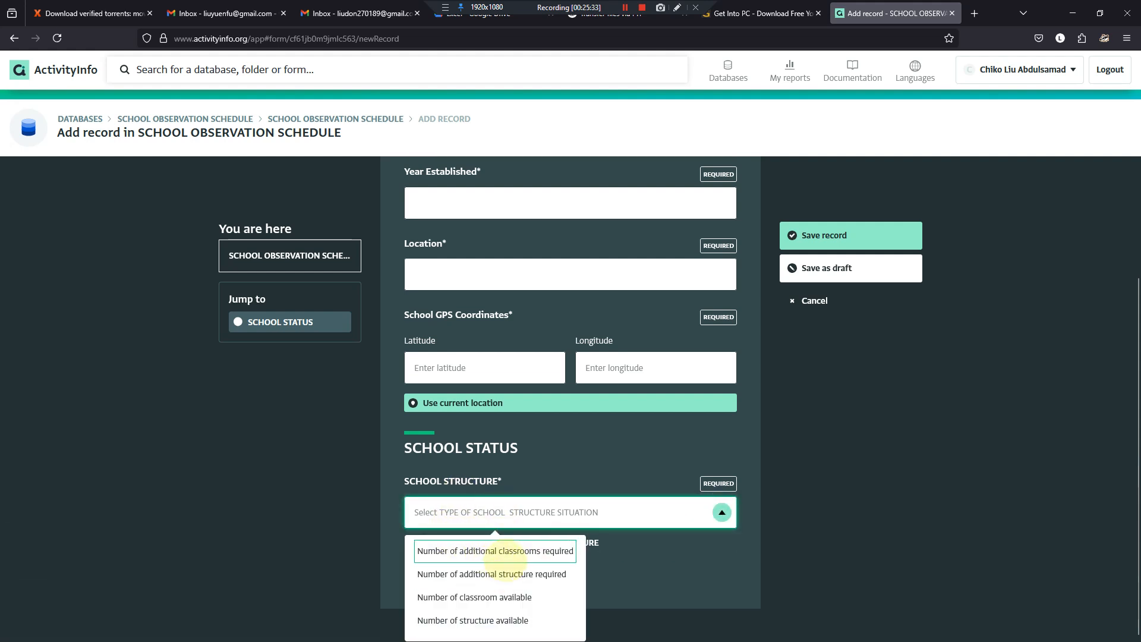
click(497, 553)
scroll(535, 464, down, 1)
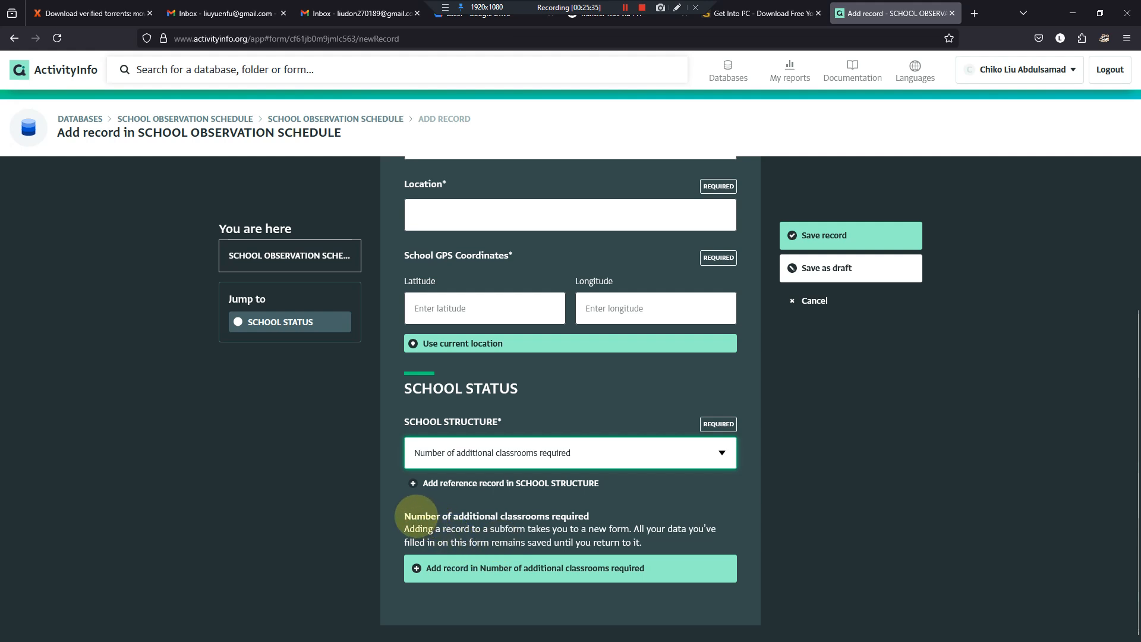
drag(404, 516, 589, 516)
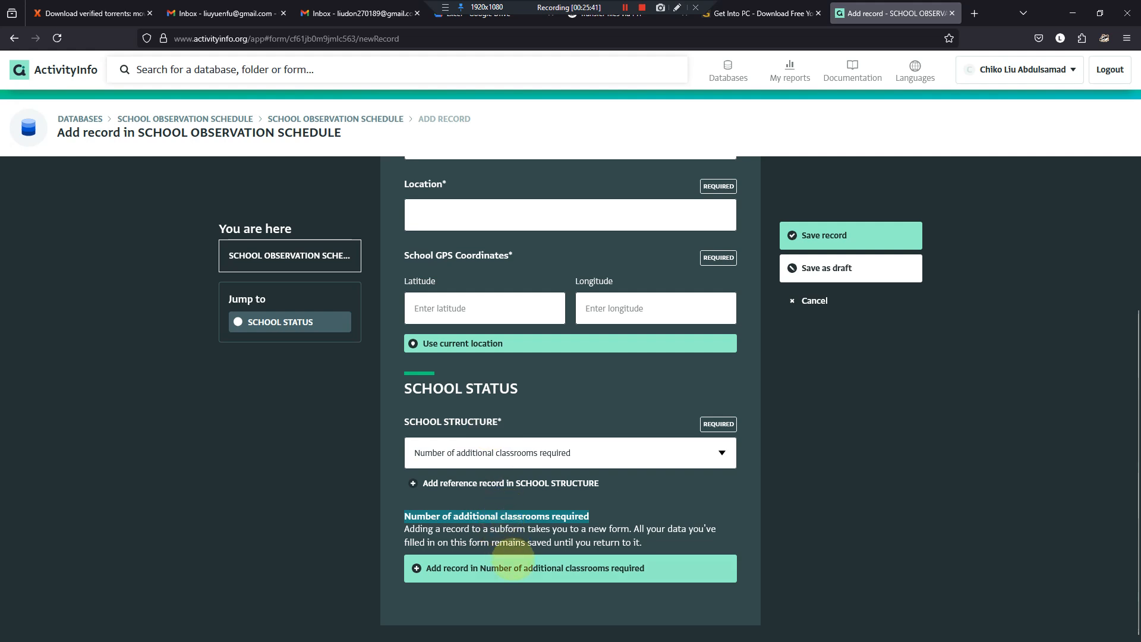
click(521, 576)
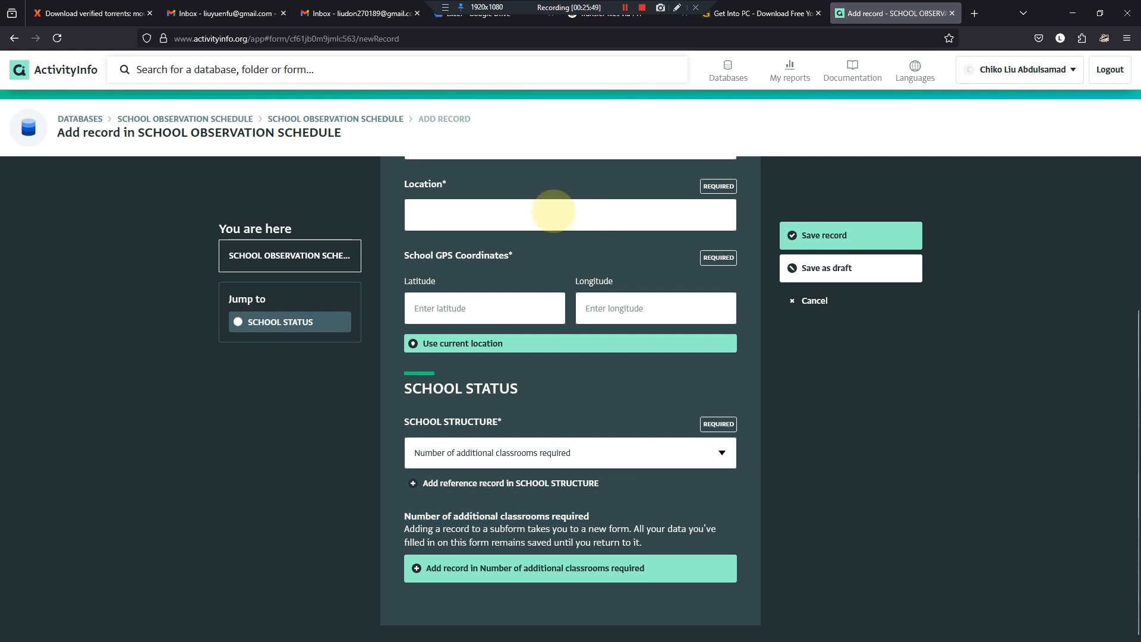
- Fill in the record's school name as "My school name", year established as 1972 and location as "Asia"
scroll(555, 224, up, 4)
click(576, 287)
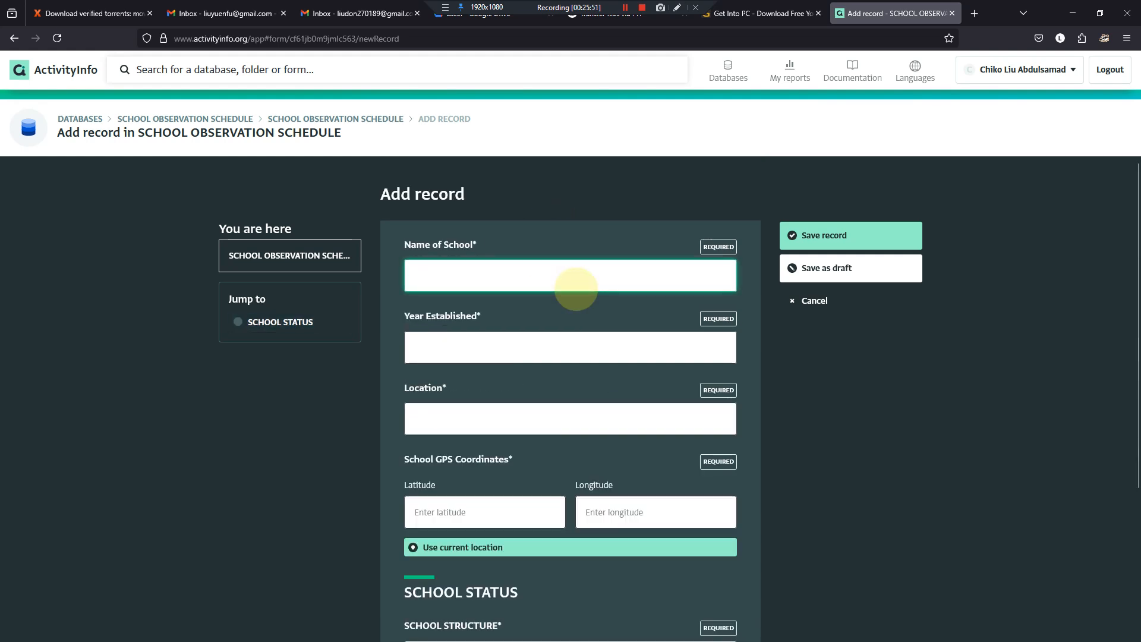
text(My school name)
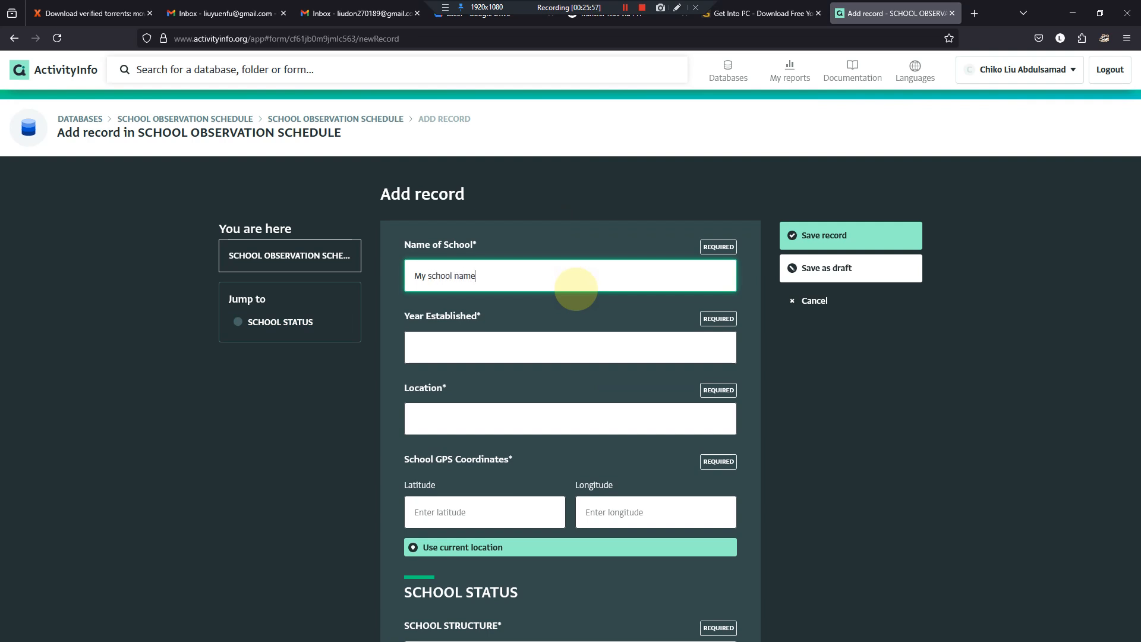
key(Tab)
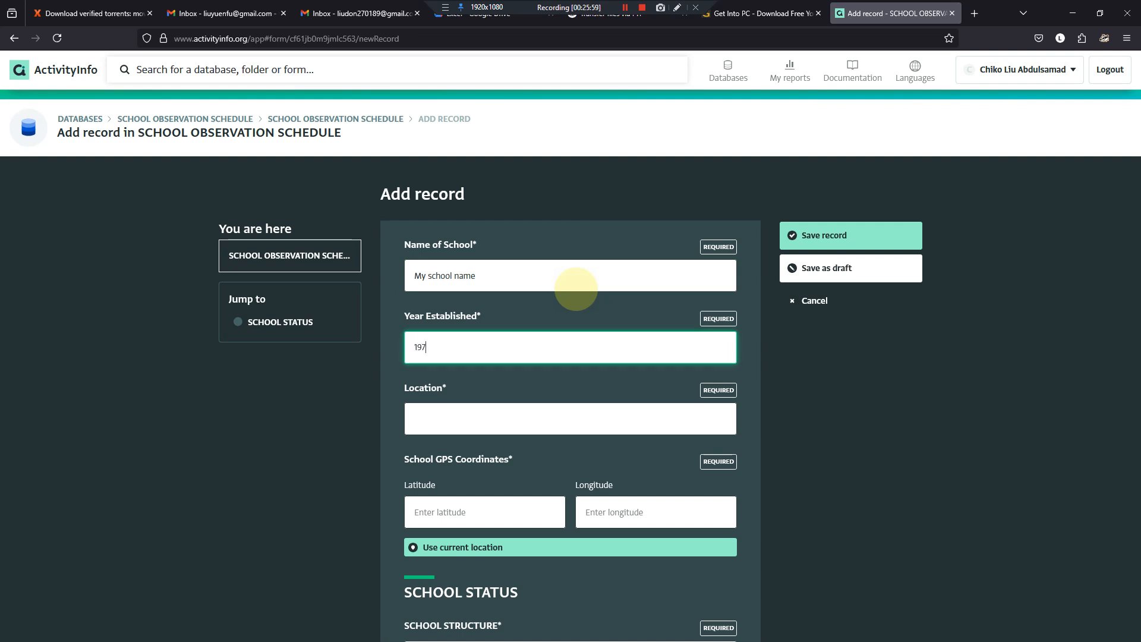
key(Tab)
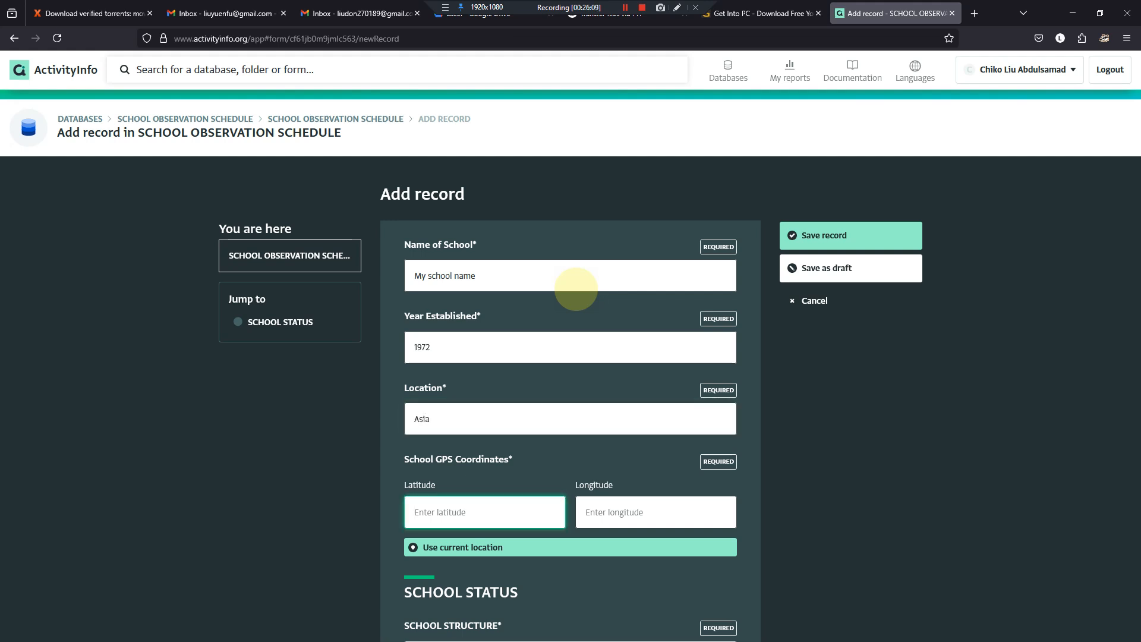
- Set the School GPS Coordinates to latitude +12.5662 and longitude -8.766655
text(+12.5662)
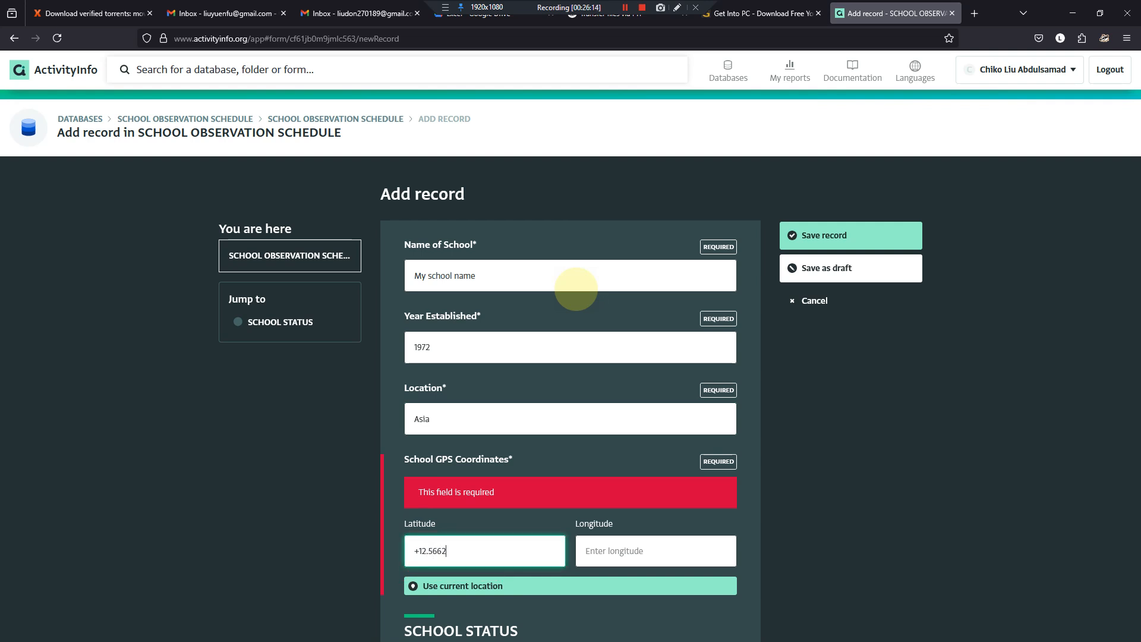
key(Tab)
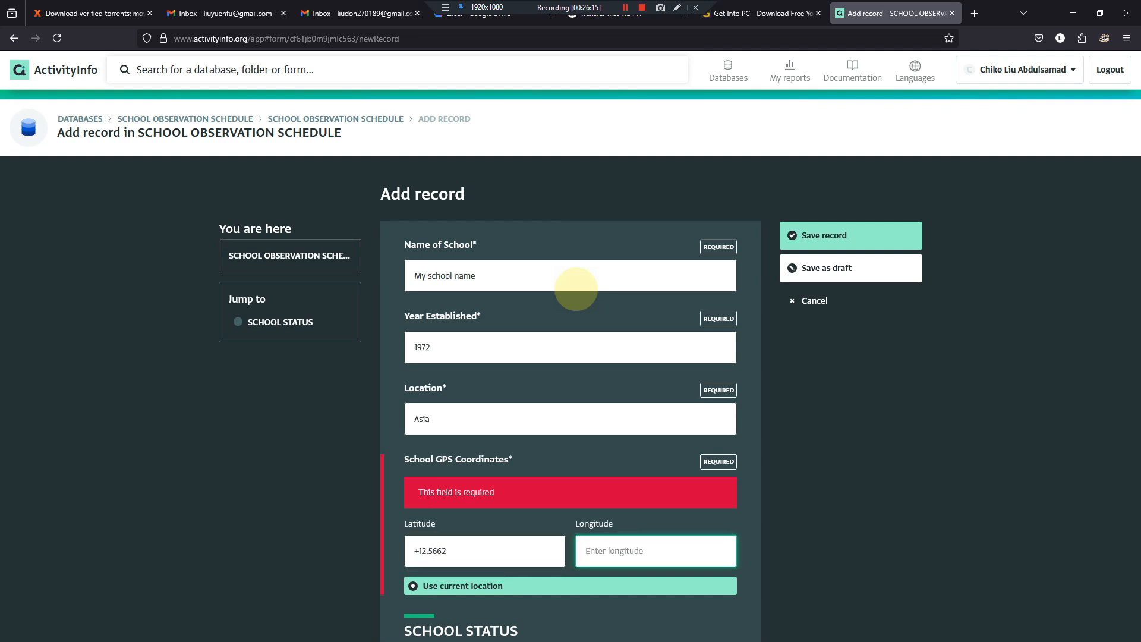
text(-)
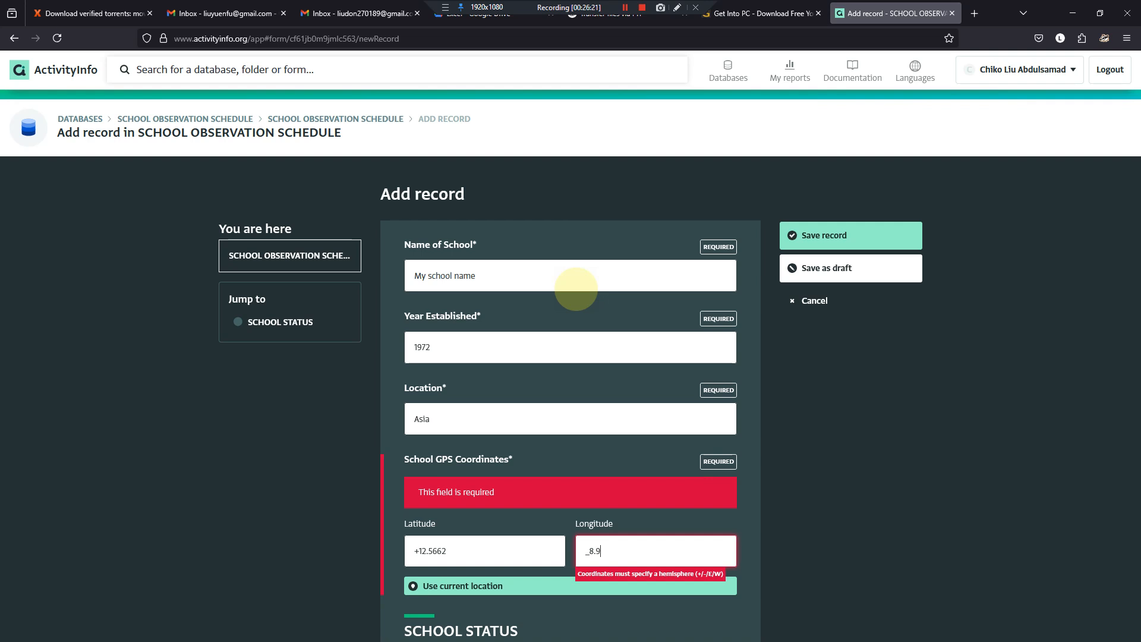
key(BackSpace)
key(BackSpace)
key(BackSpace)
key(BackSpace)
text(-8.)
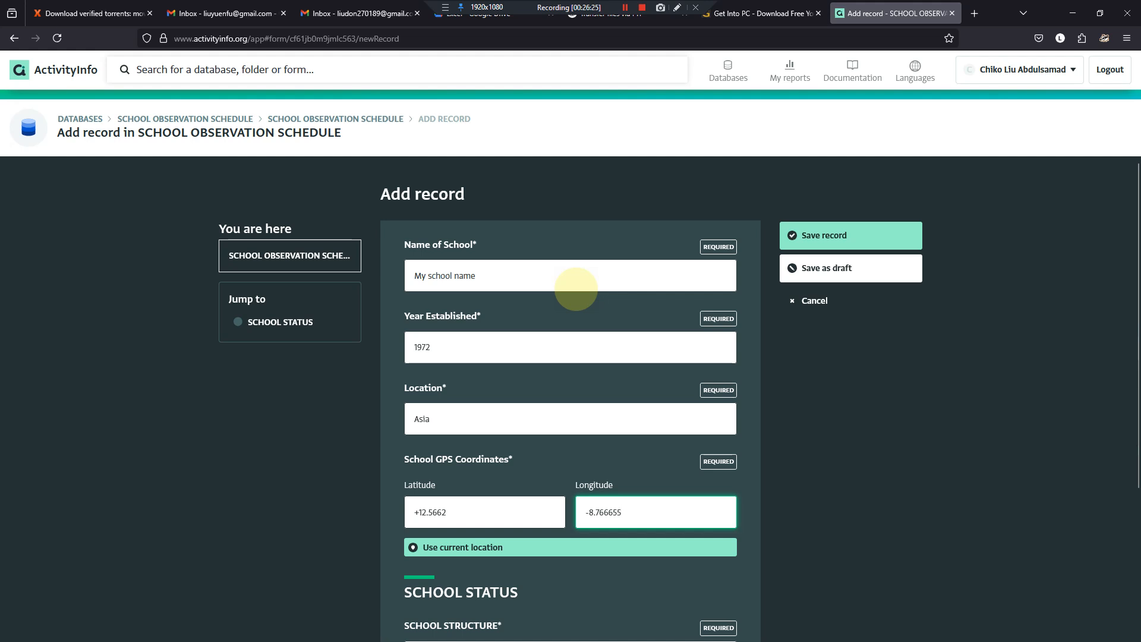
- Change SCHOOL STRUCTURE to "Number of classroom available" and start a record in its subform
scroll(574, 278, down, 3)
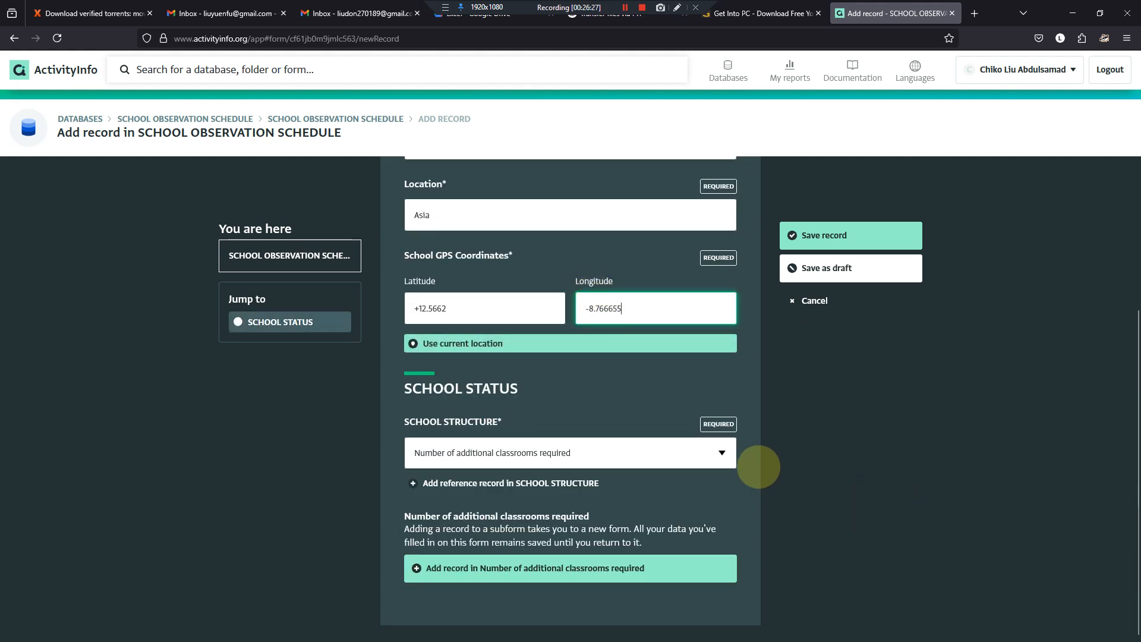
click(722, 453)
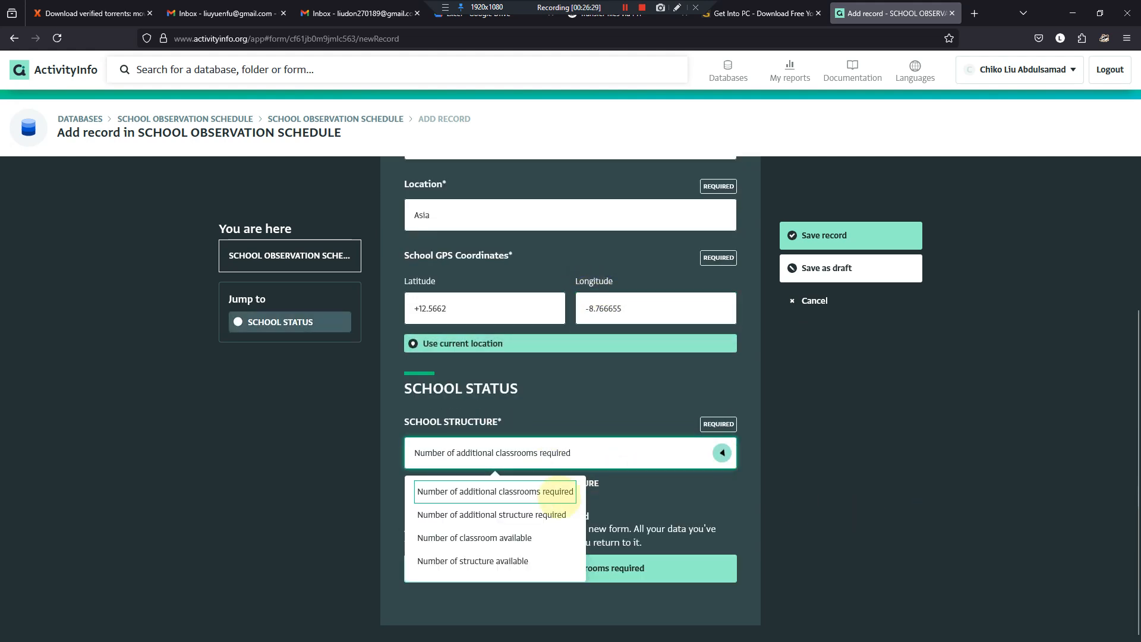
click(534, 539)
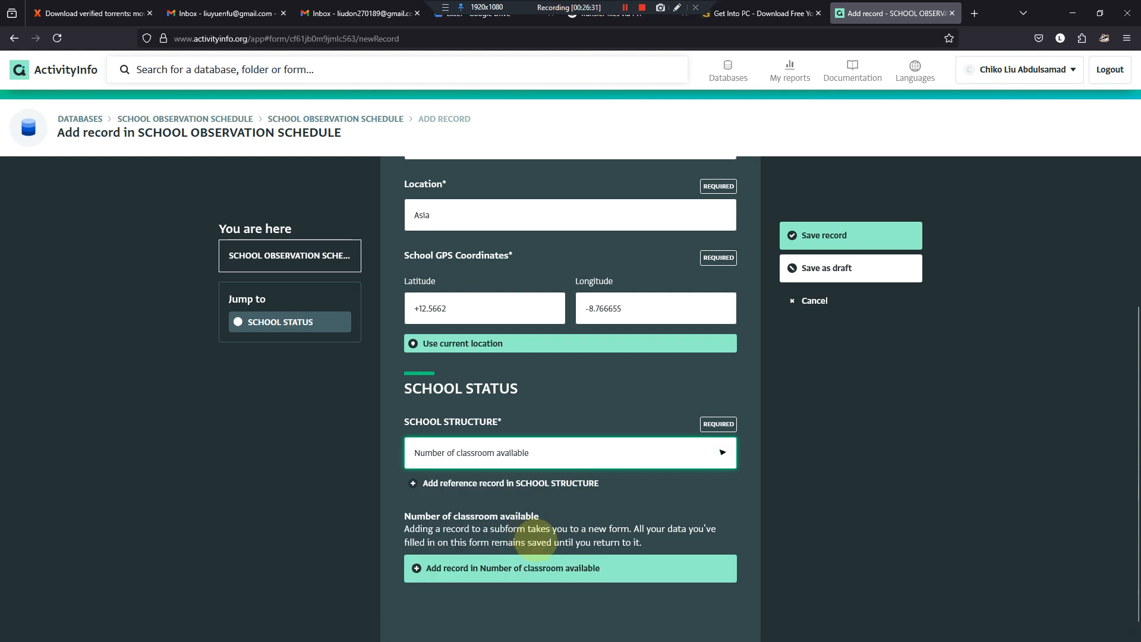
click(538, 568)
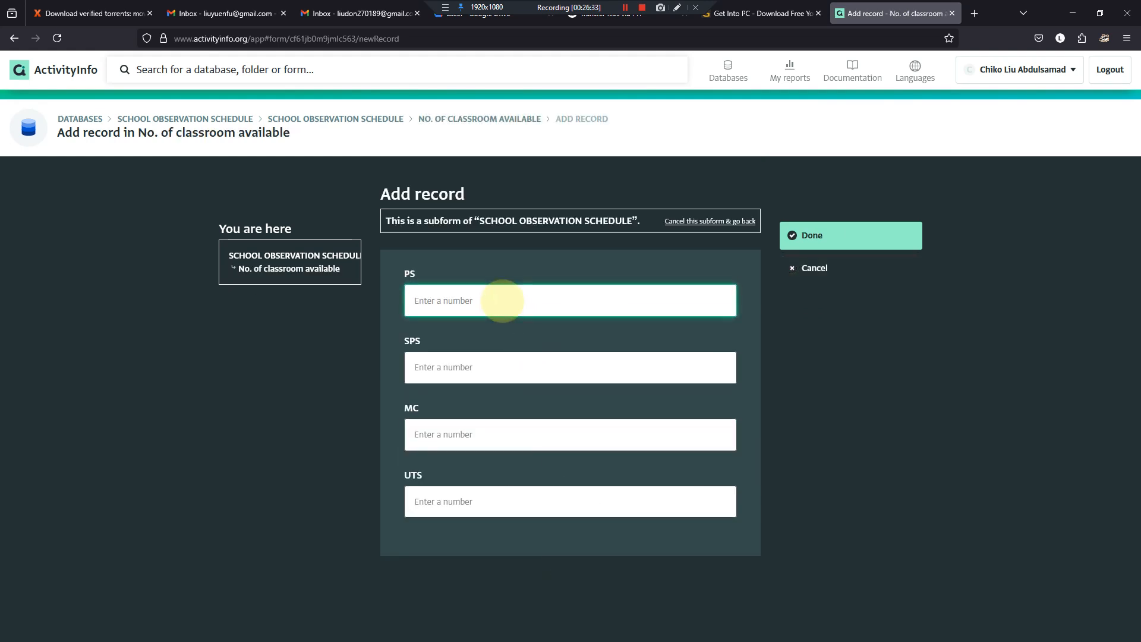
- Enter PS 45, SPS 10, MC 12 and UTS 5 in the classroom subform, complete it and save the school record
key(Tab)
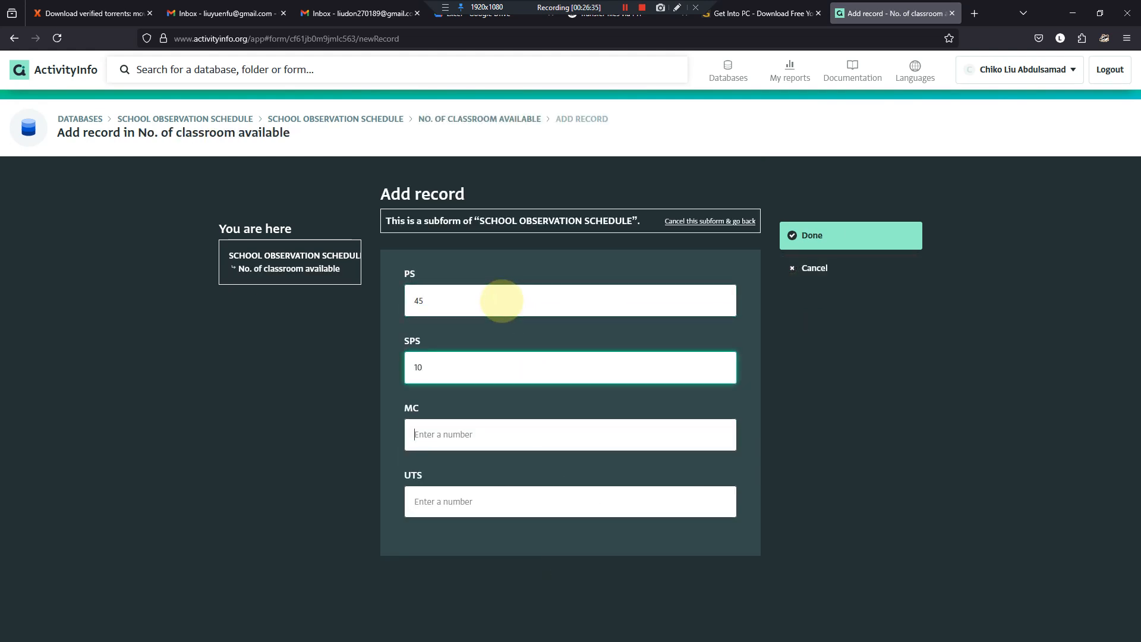
key(Tab)
key(Tab)
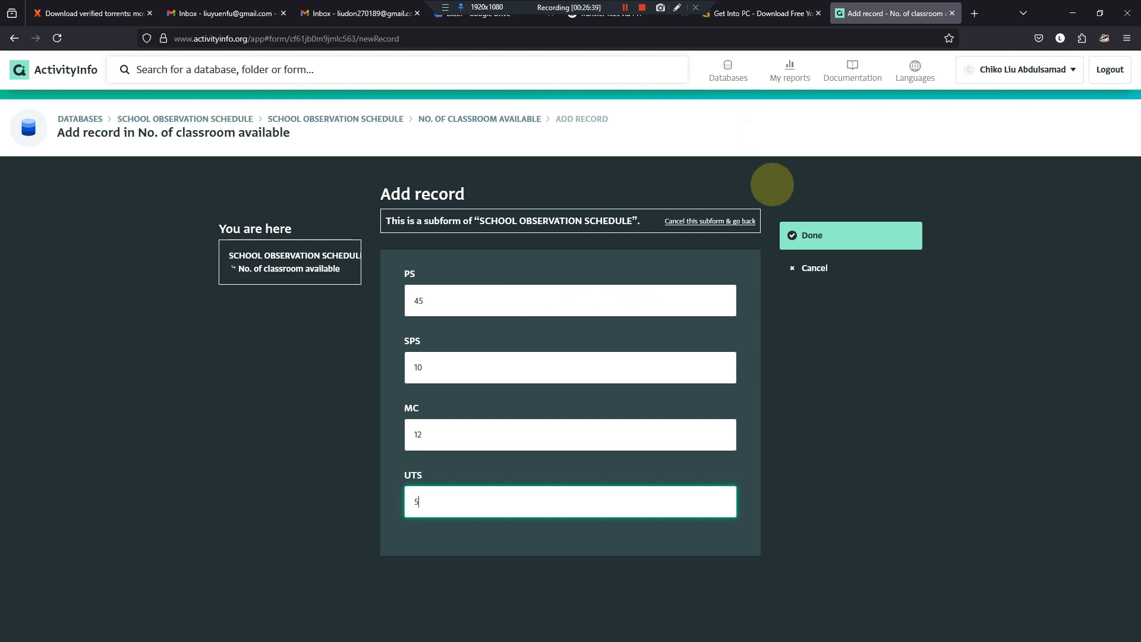
click(812, 267)
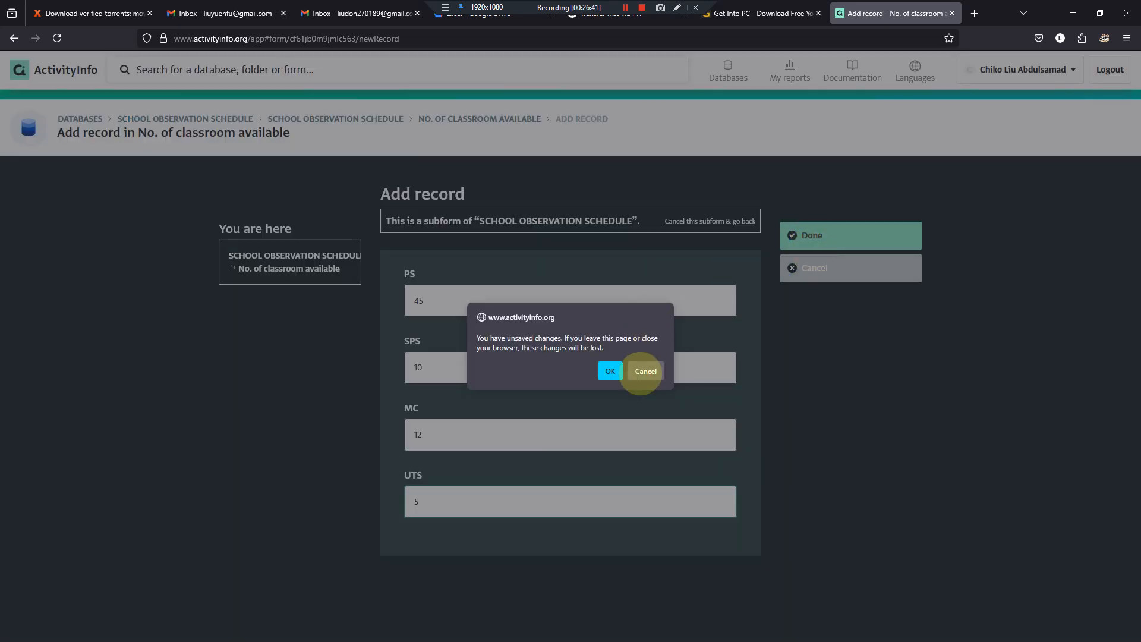
click(645, 371)
click(800, 235)
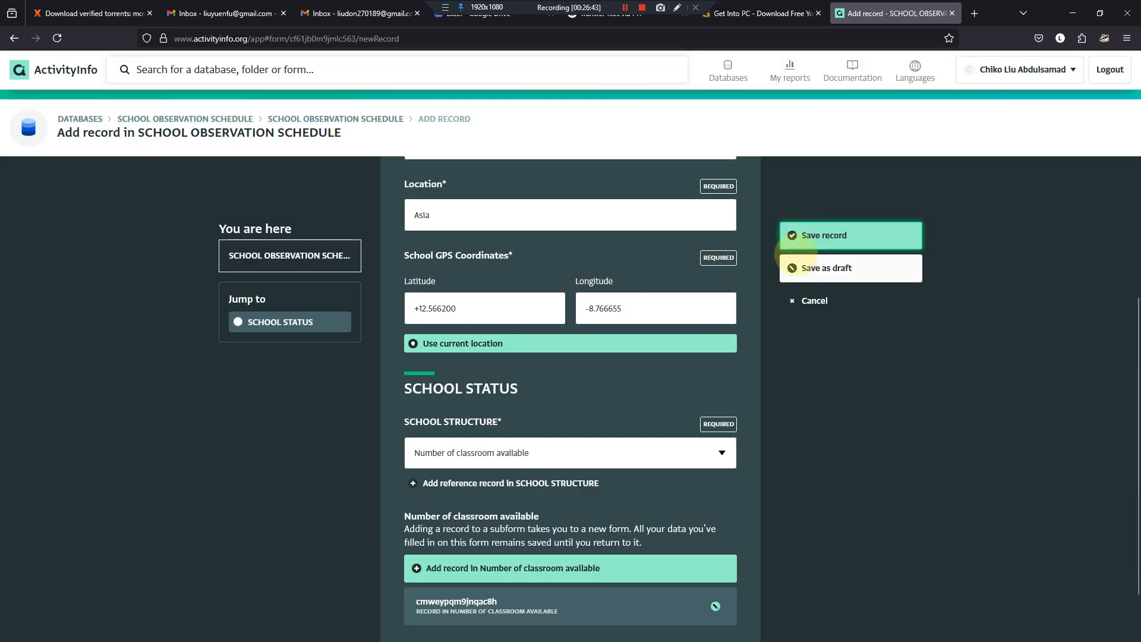
click(800, 234)
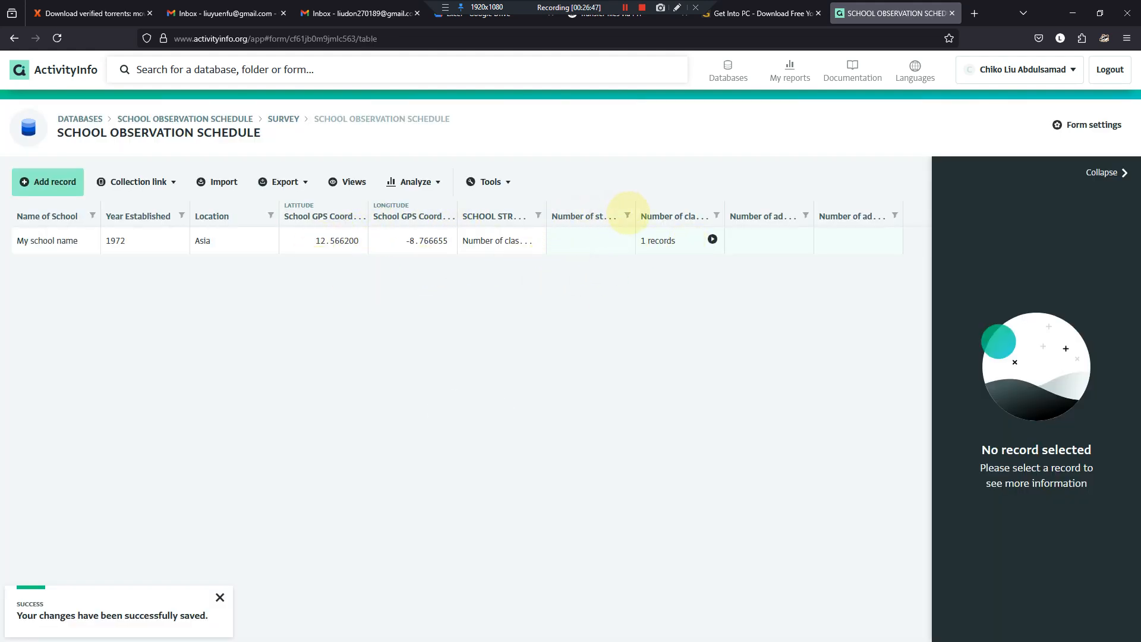
- Widen the structure available, classroom available and additional structure required columns, and collapse the record details pane
drag(635, 215, 706, 216)
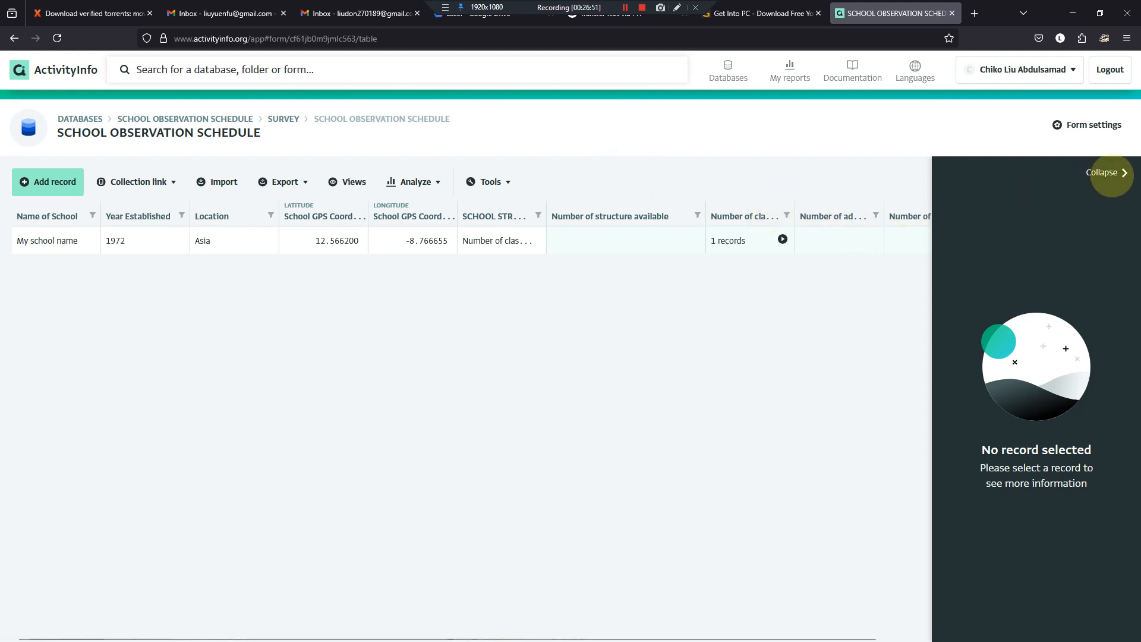
click(1105, 173)
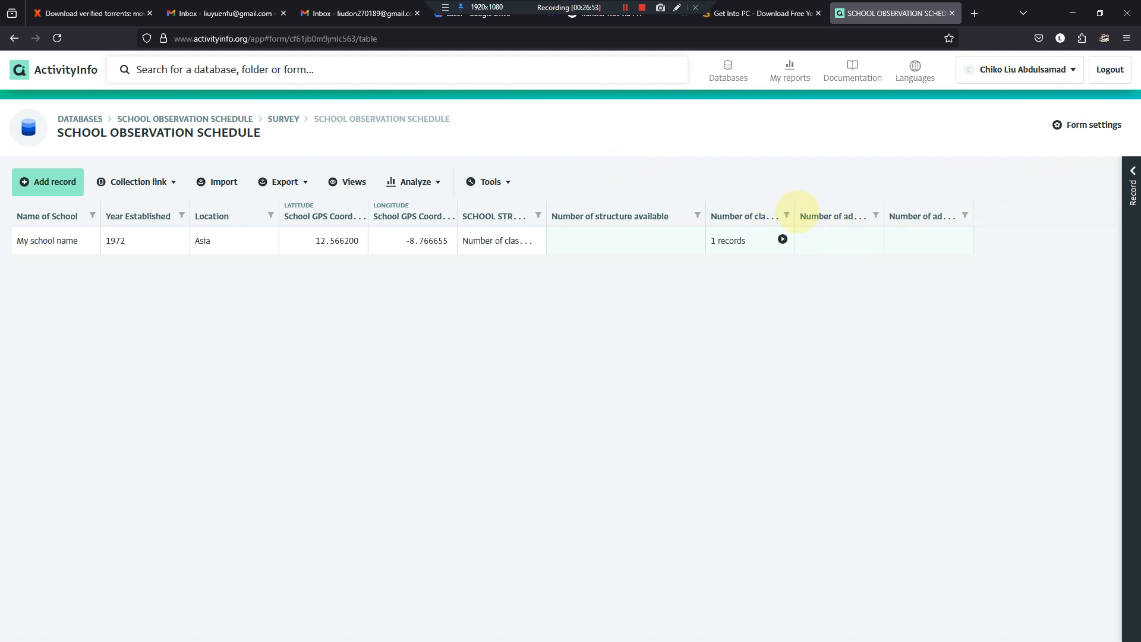
drag(795, 205, 864, 211)
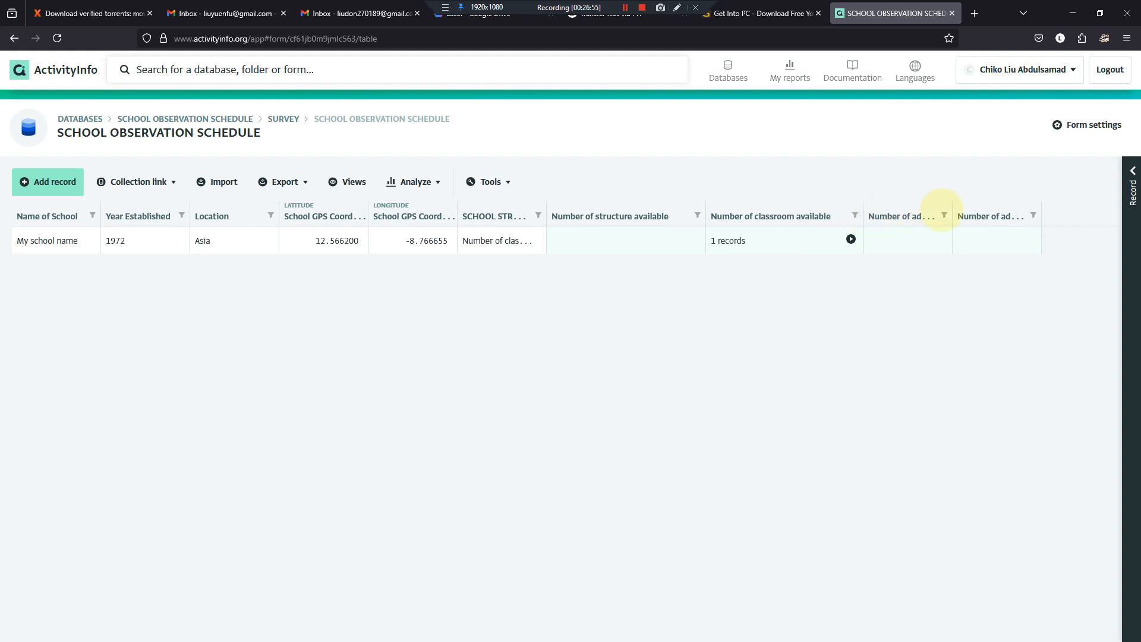
drag(951, 206, 1024, 205)
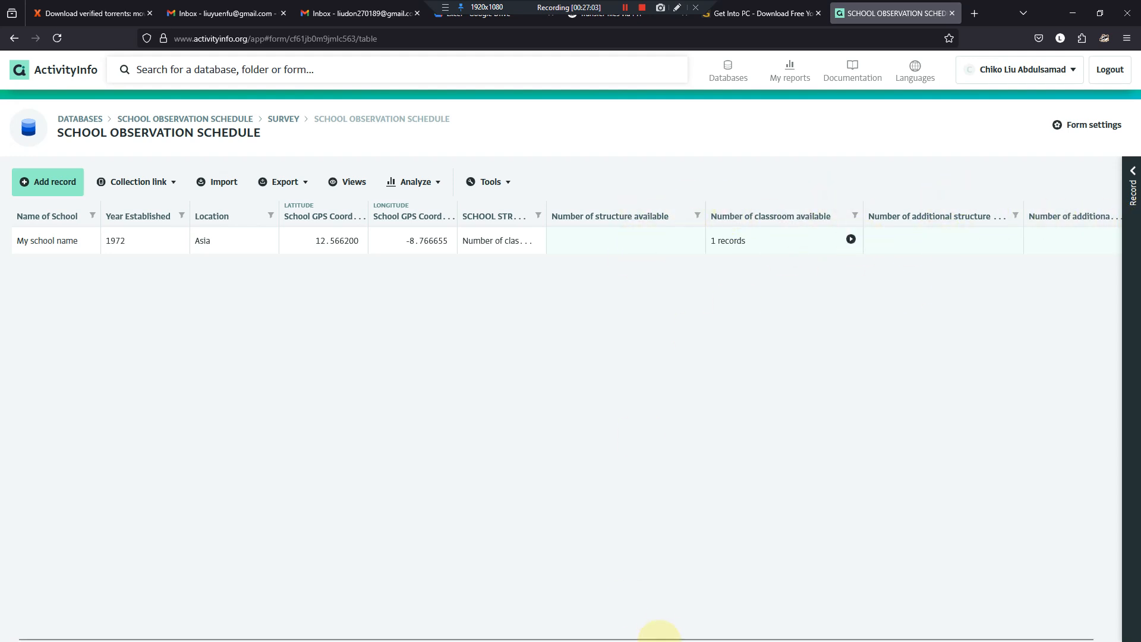
- Compare the SCHOOL STRUCTURE table in the Word document with the saved classroom subform record, returning to the main records table
click(728, 628)
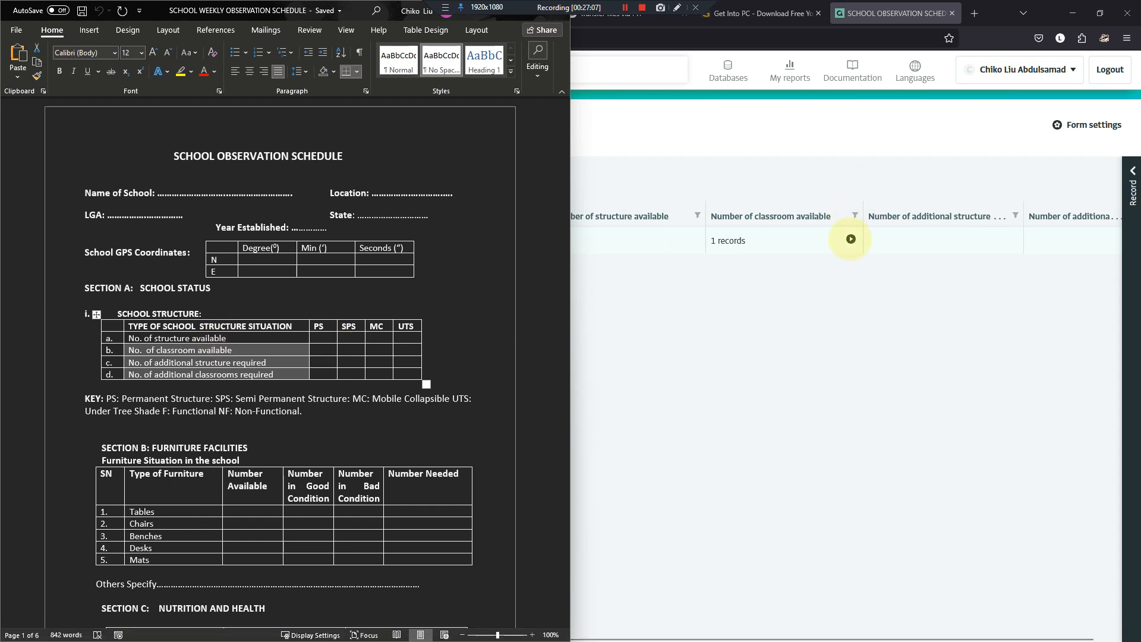
click(851, 239)
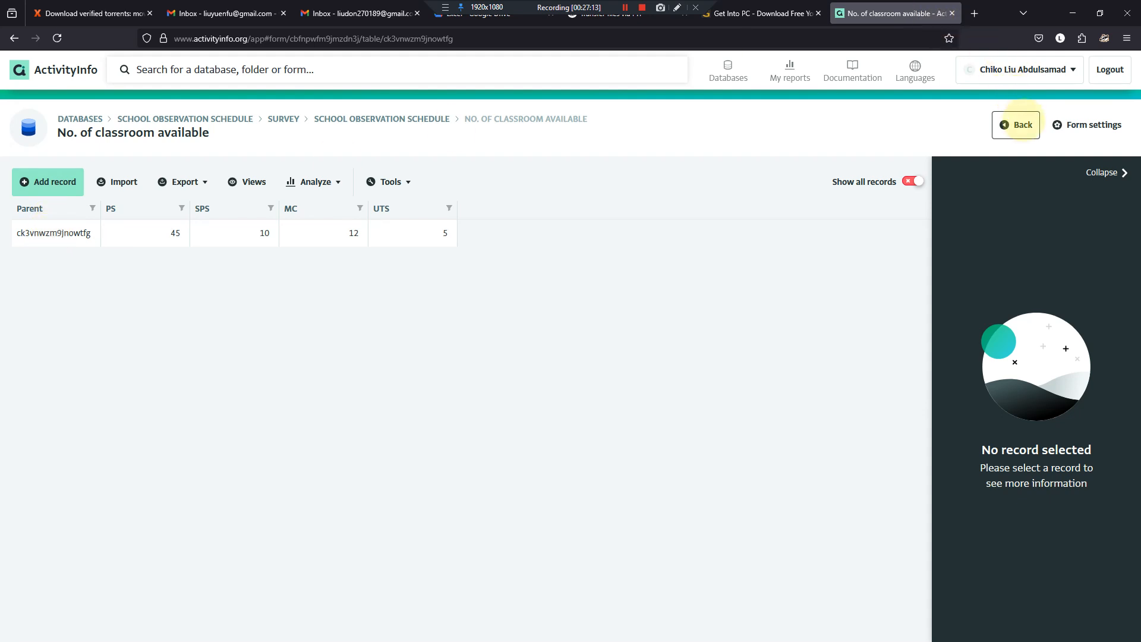
click(1016, 125)
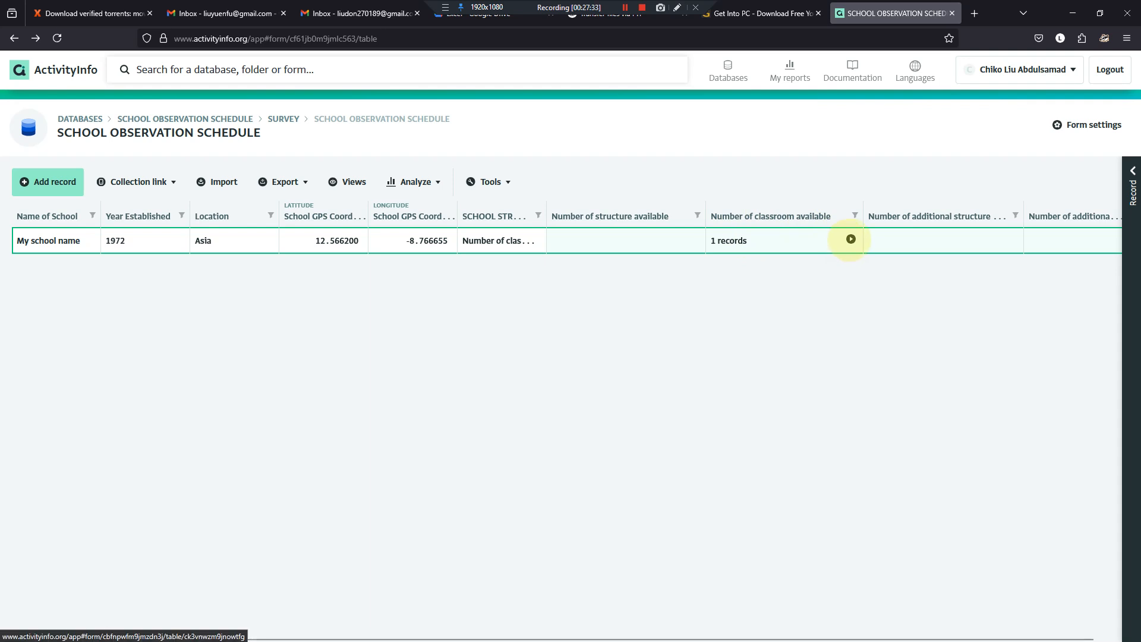
click(851, 239)
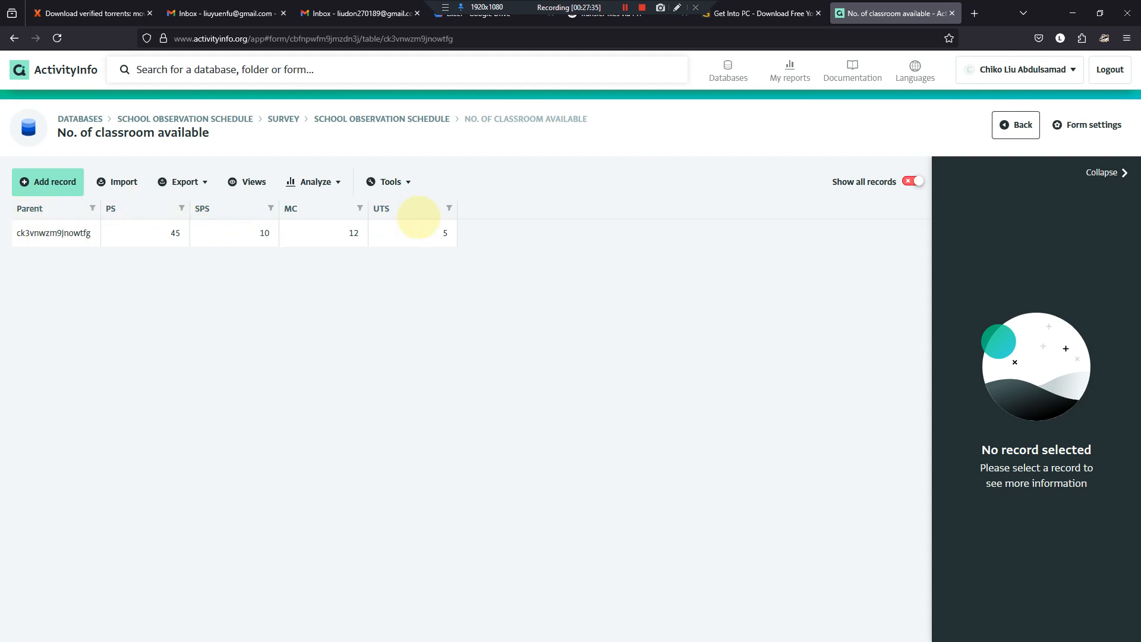
click(1016, 124)
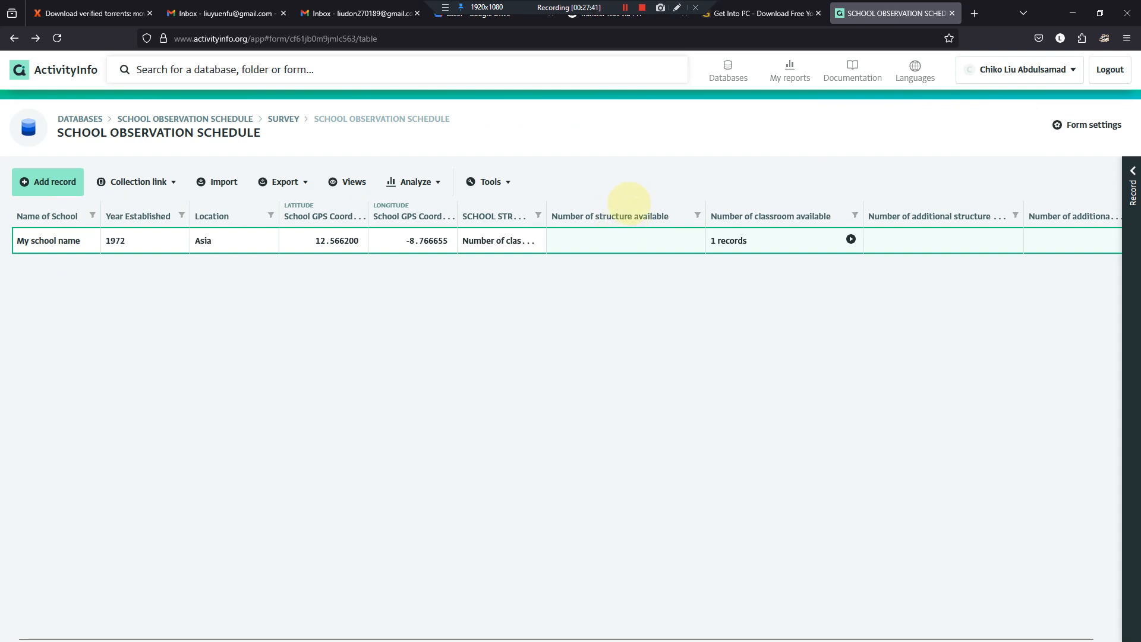
- Widen the SCHOOL STRUCTURE column, consult the schedule document in Word and return to the records table in Firefox
drag(546, 205, 652, 205)
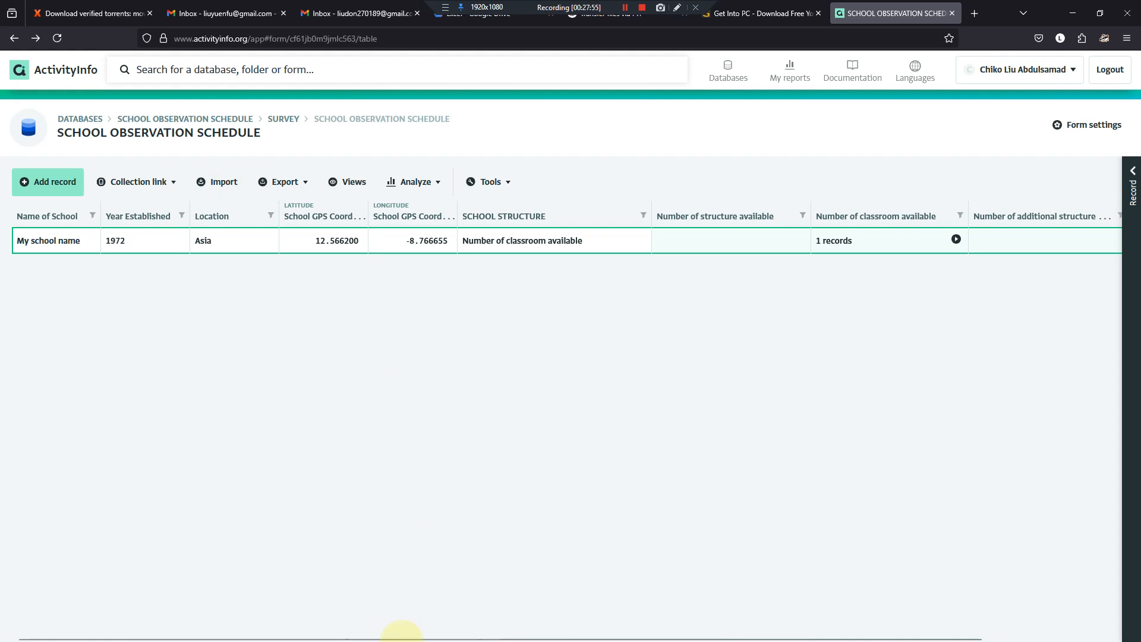
click(727, 628)
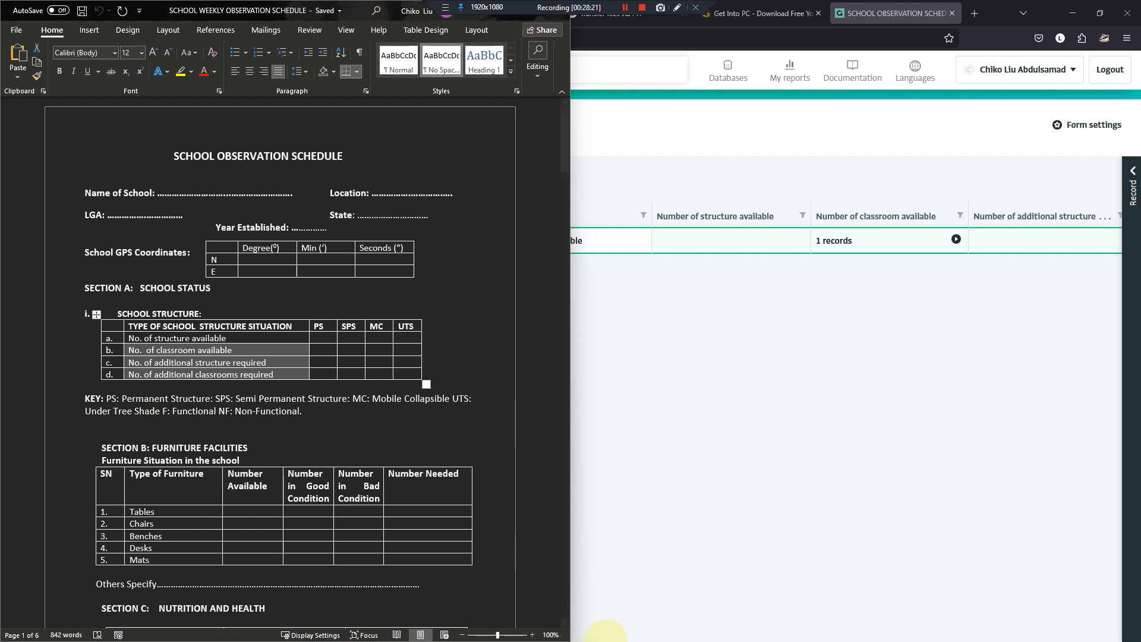
mouse_move(713, 622)
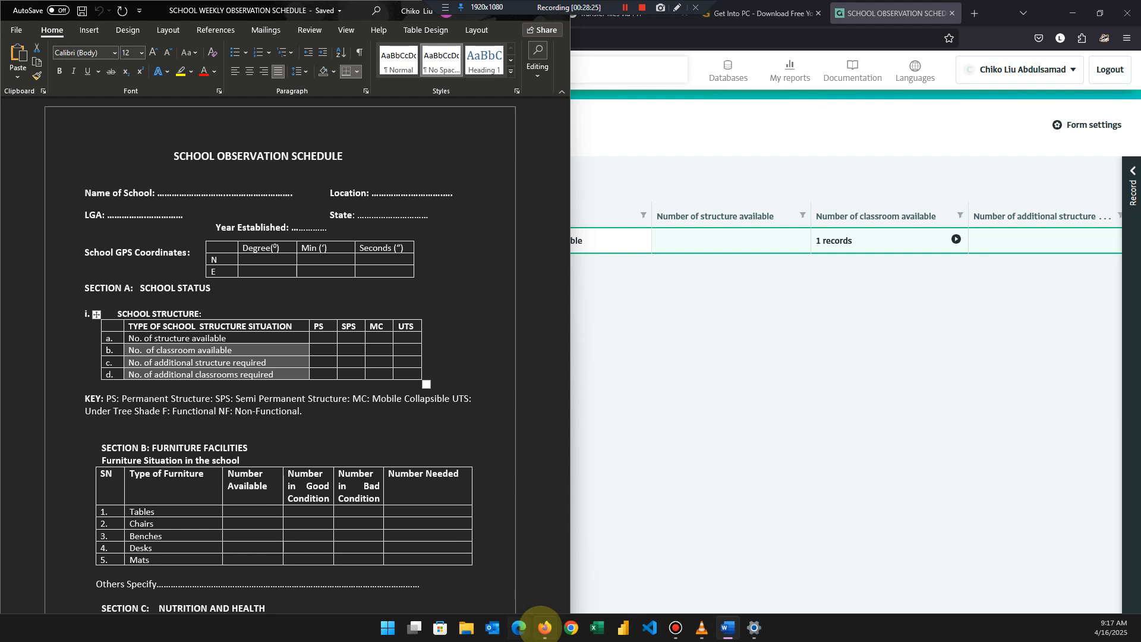
click(544, 627)
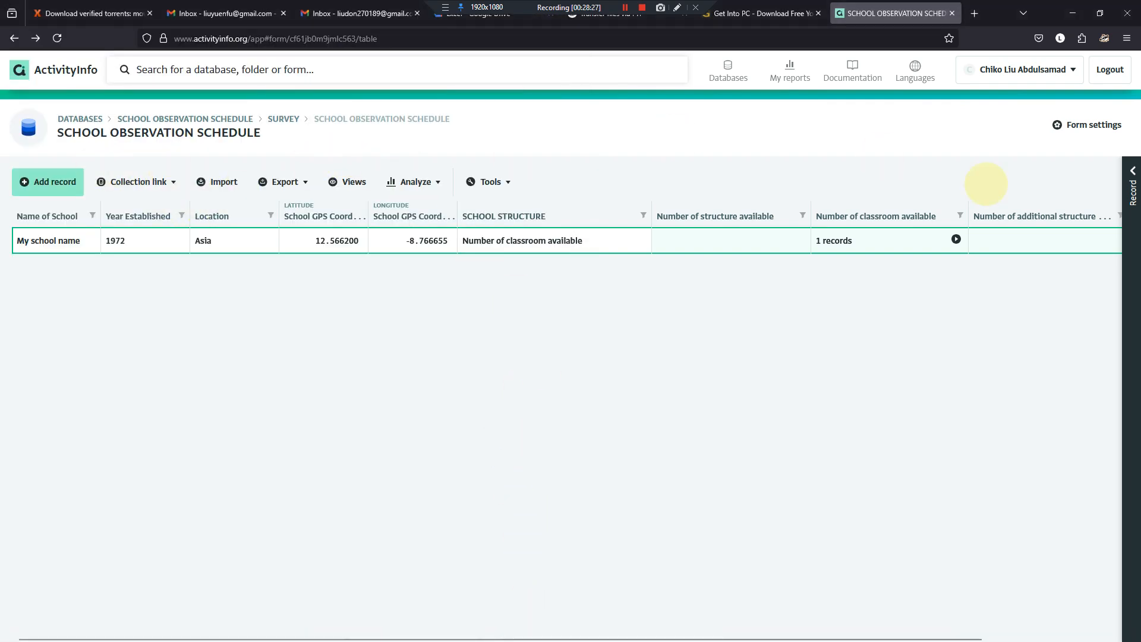
- Open the SCHOOL OBSERVATION SCHEDULE form design and add a section header after the Number of additional classrooms required subform
click(1067, 124)
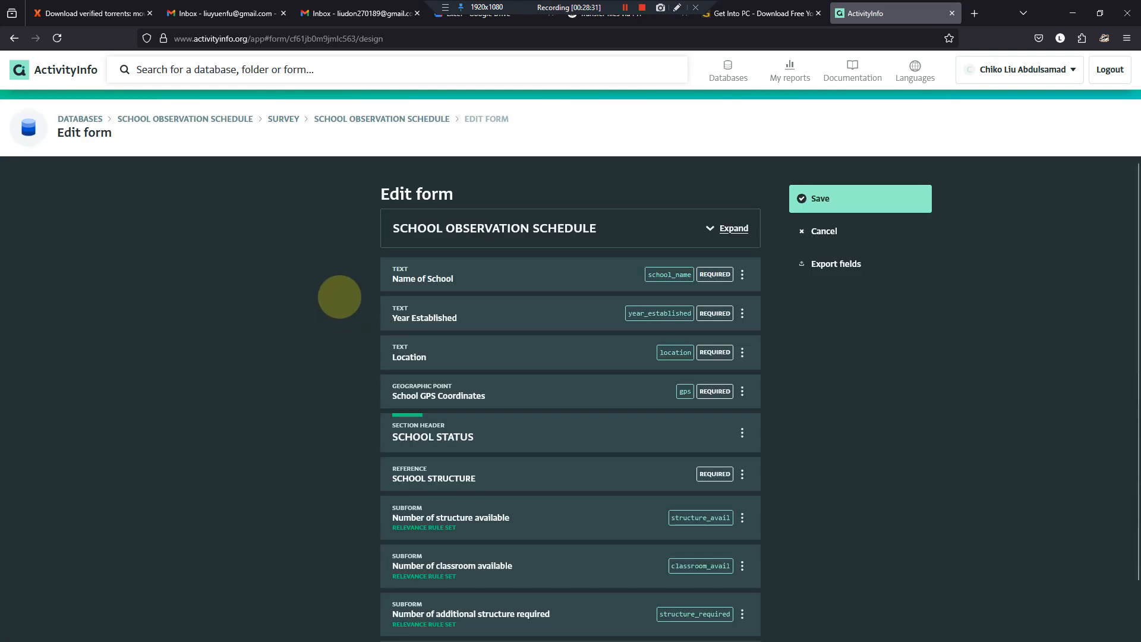
scroll(357, 301, down, 1)
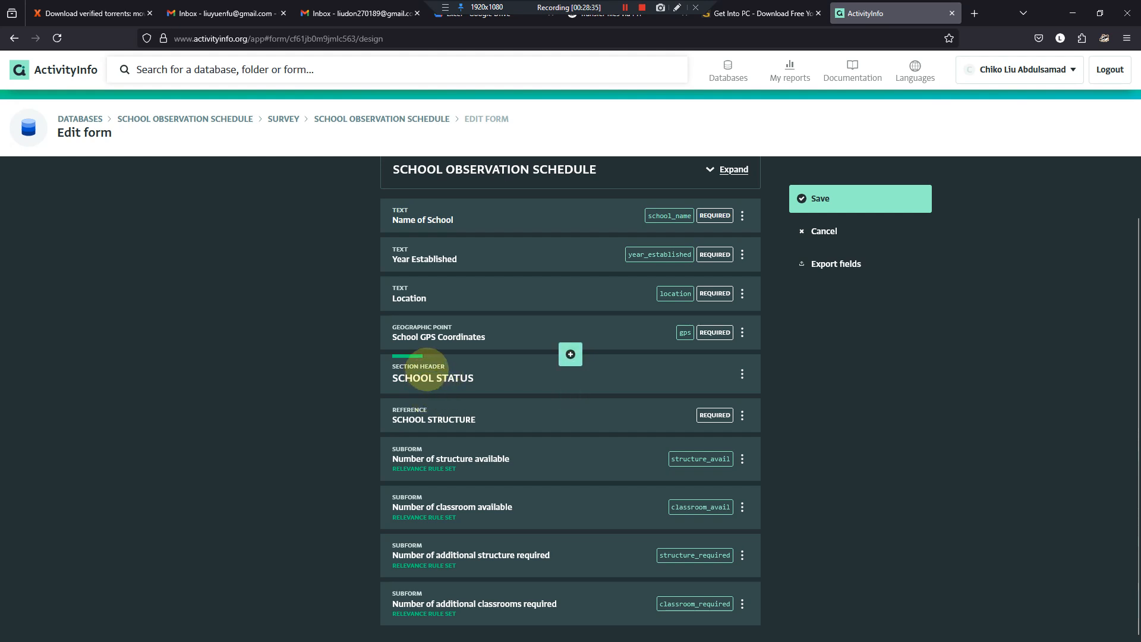
click(571, 629)
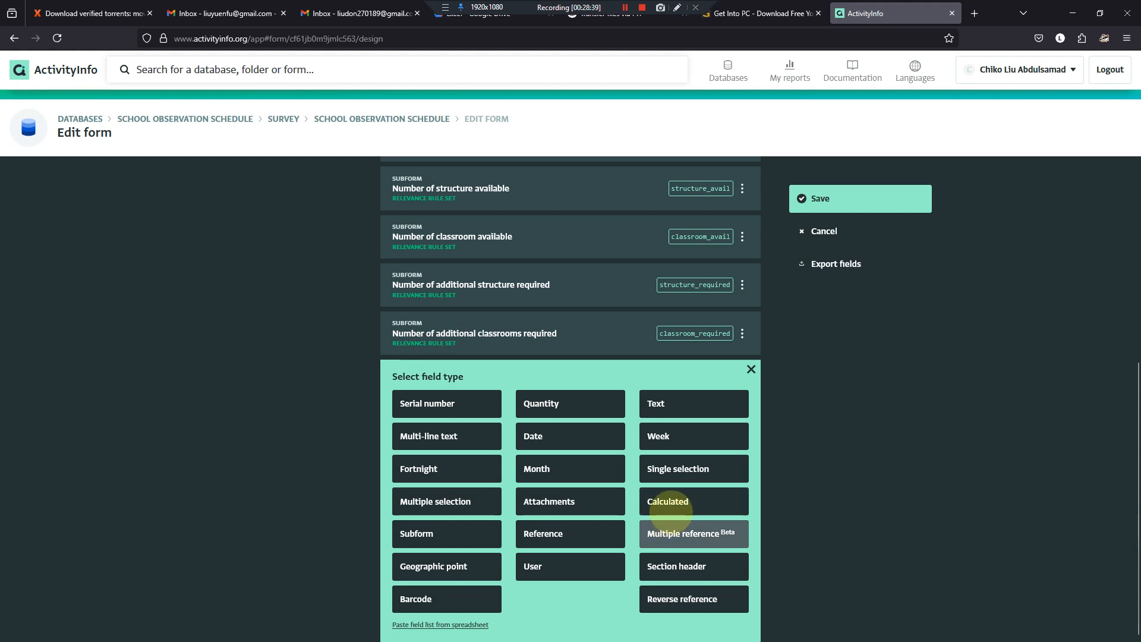
click(663, 566)
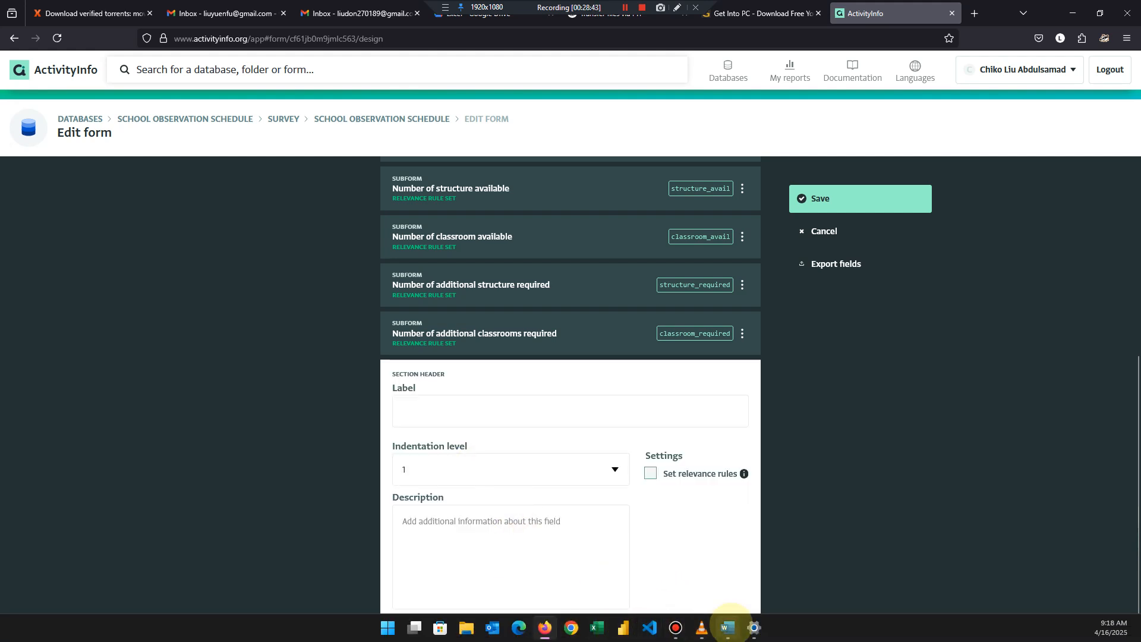
- Label the new section header "FURNITURE FACILITIES", copied from the Section B heading in the Word document, and finish the field
click(729, 628)
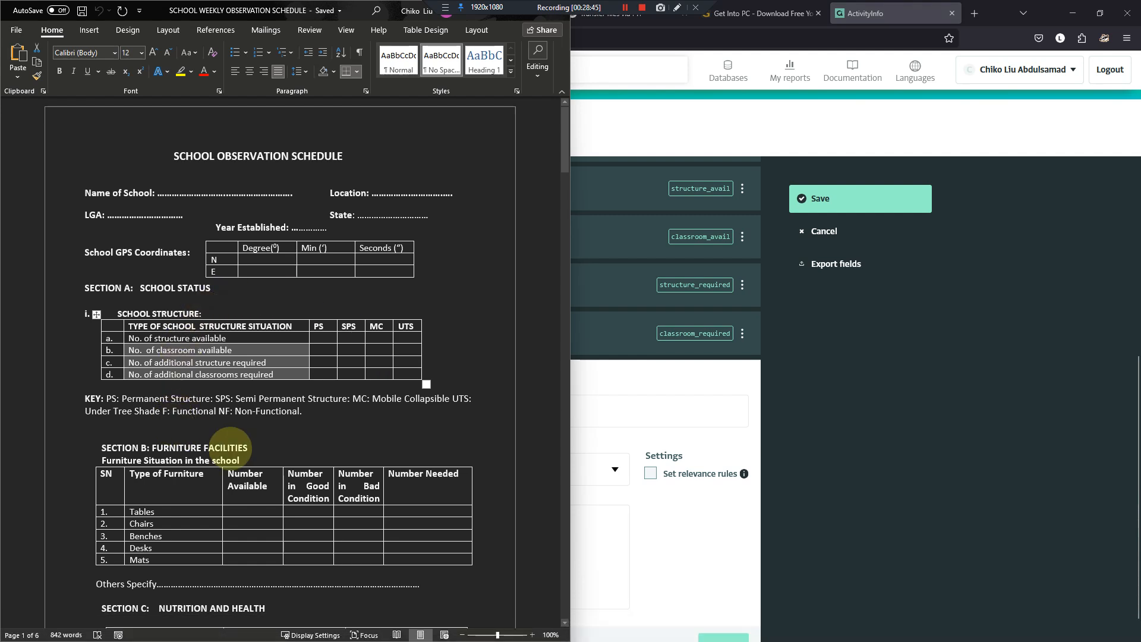
drag(249, 448, 170, 445)
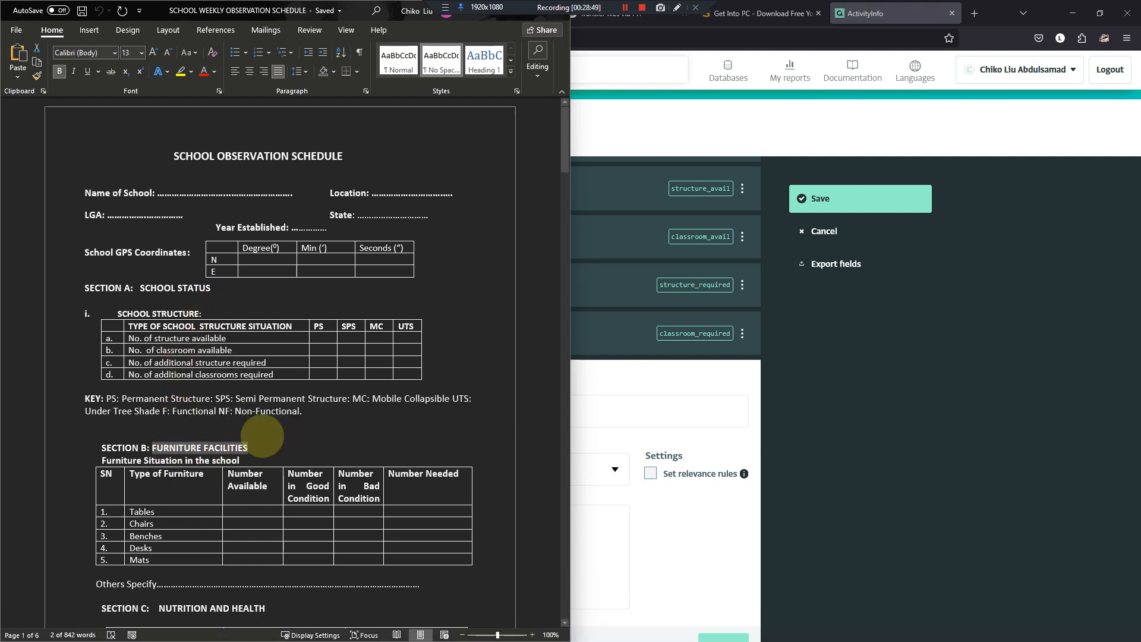
click(669, 516)
click(501, 419)
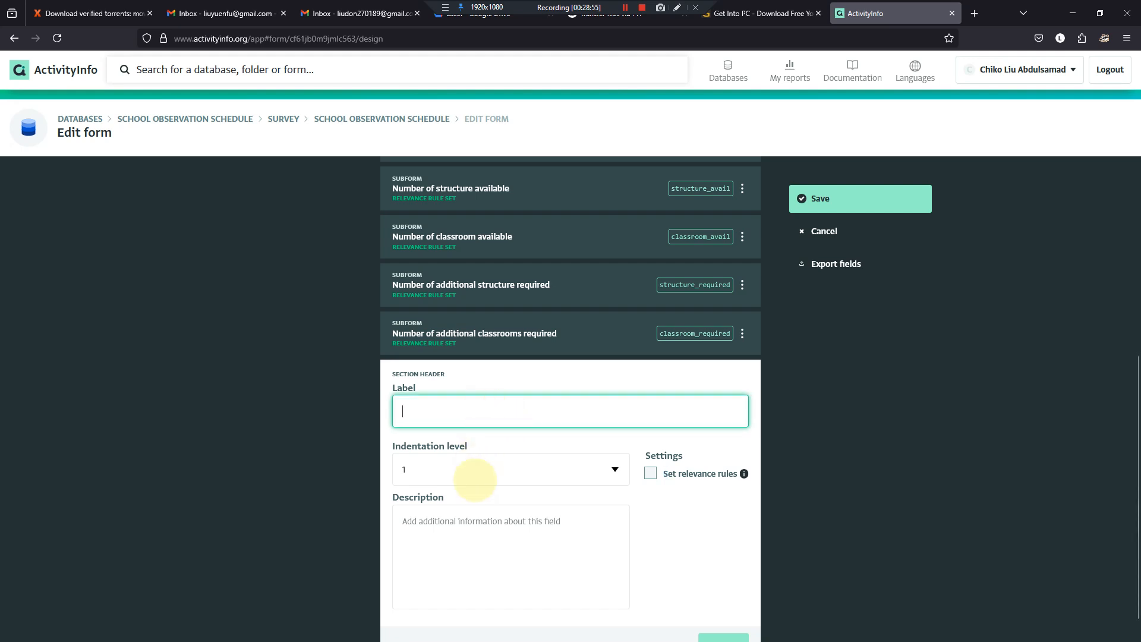
mouse_move(587, 638)
click(726, 627)
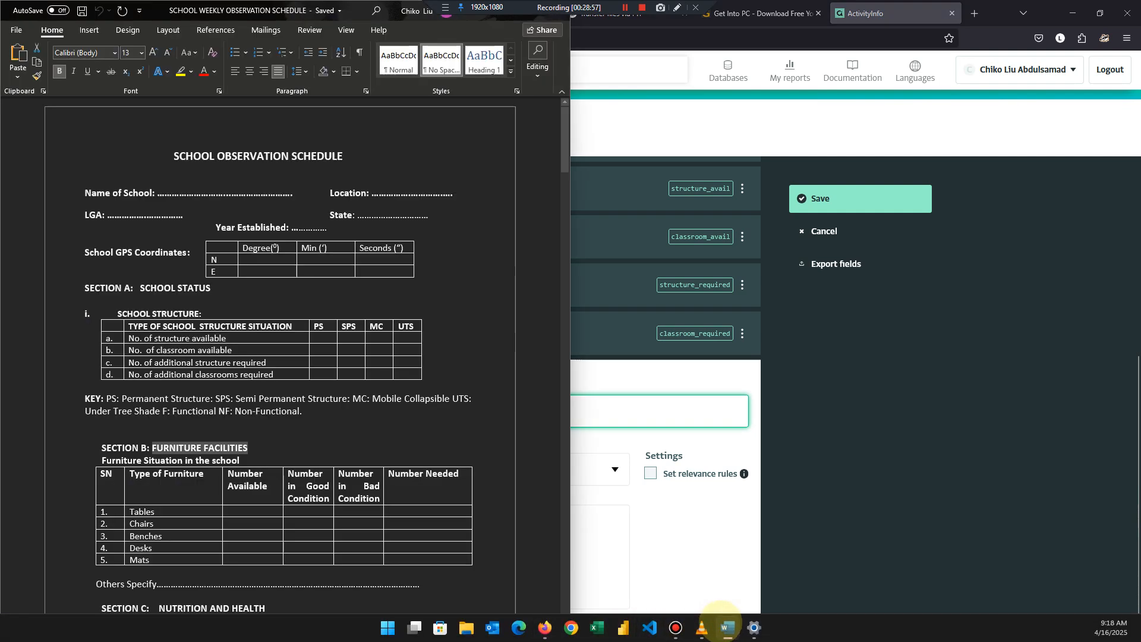
drag(152, 448, 249, 442)
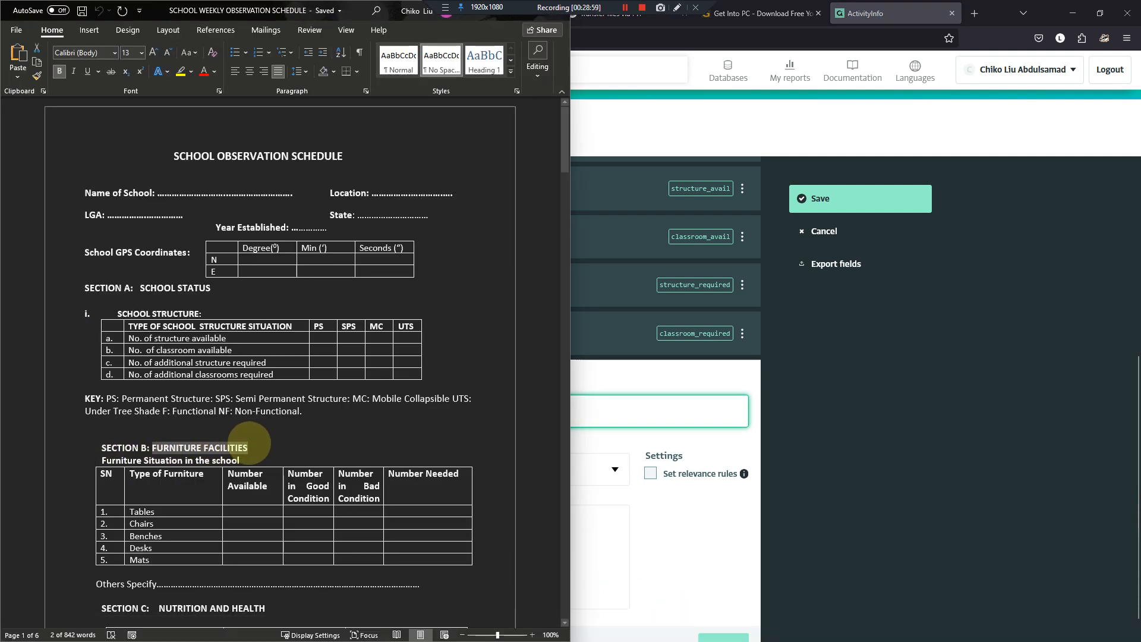
click(577, 419)
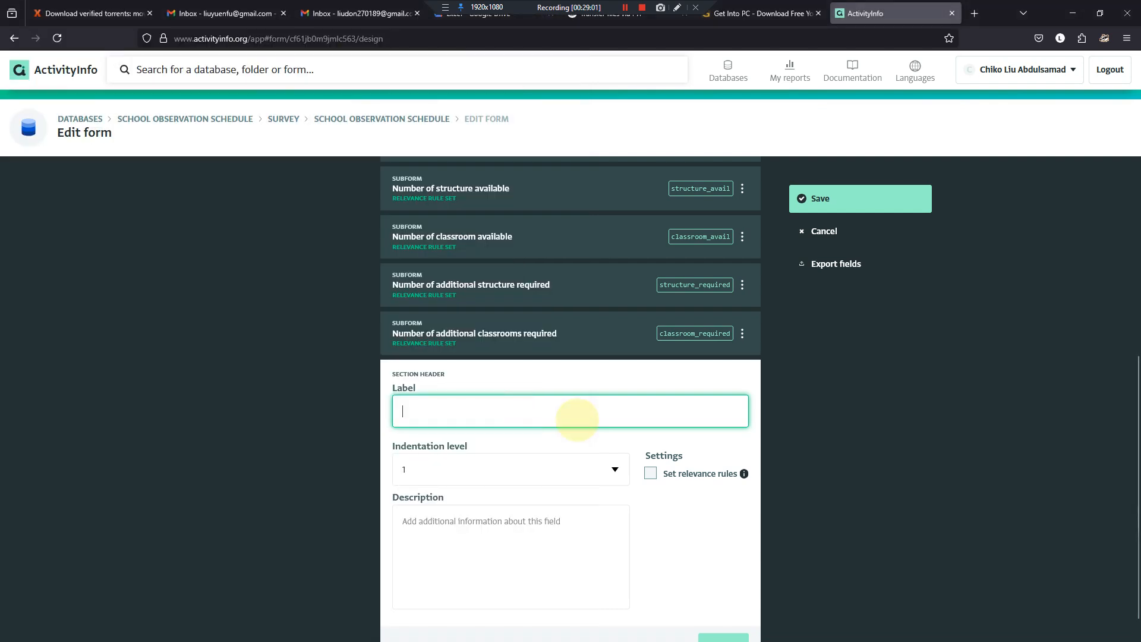
scroll(520, 416, down, 1)
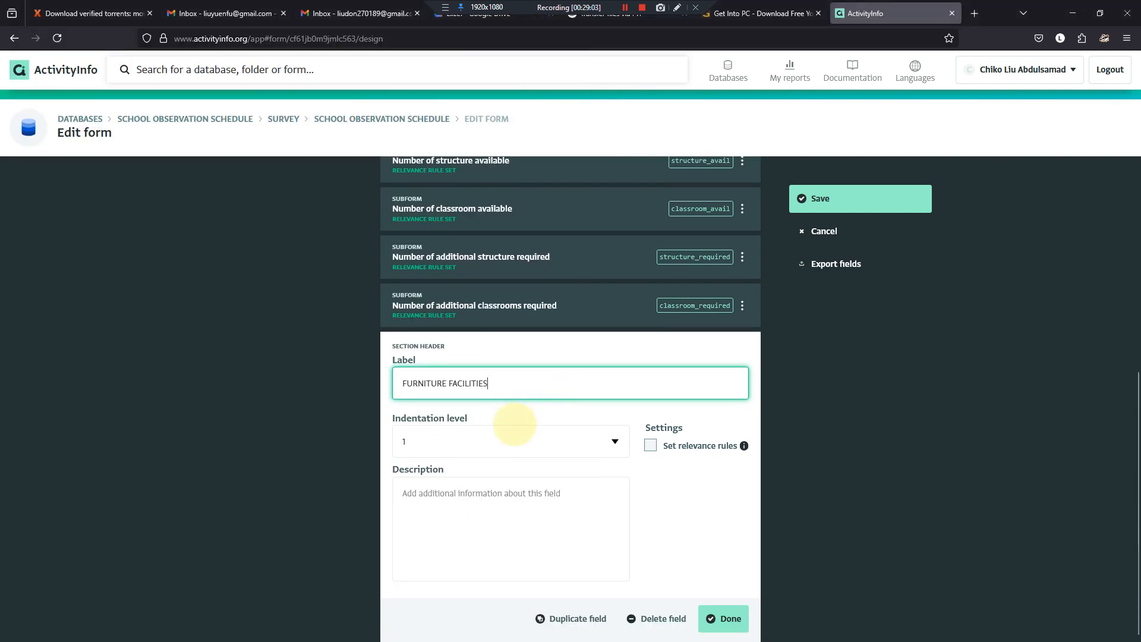
click(706, 608)
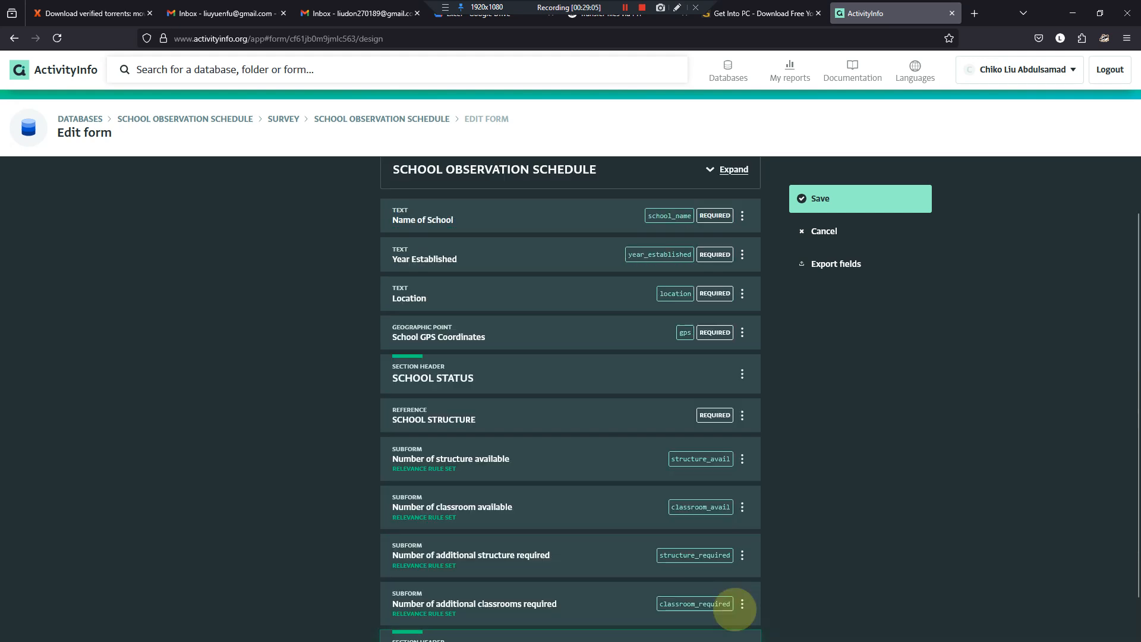
- Review the Type of Furniture column, from Tables to Mats, in the Word document's Section B table and return to the form design
scroll(453, 609, down, 2)
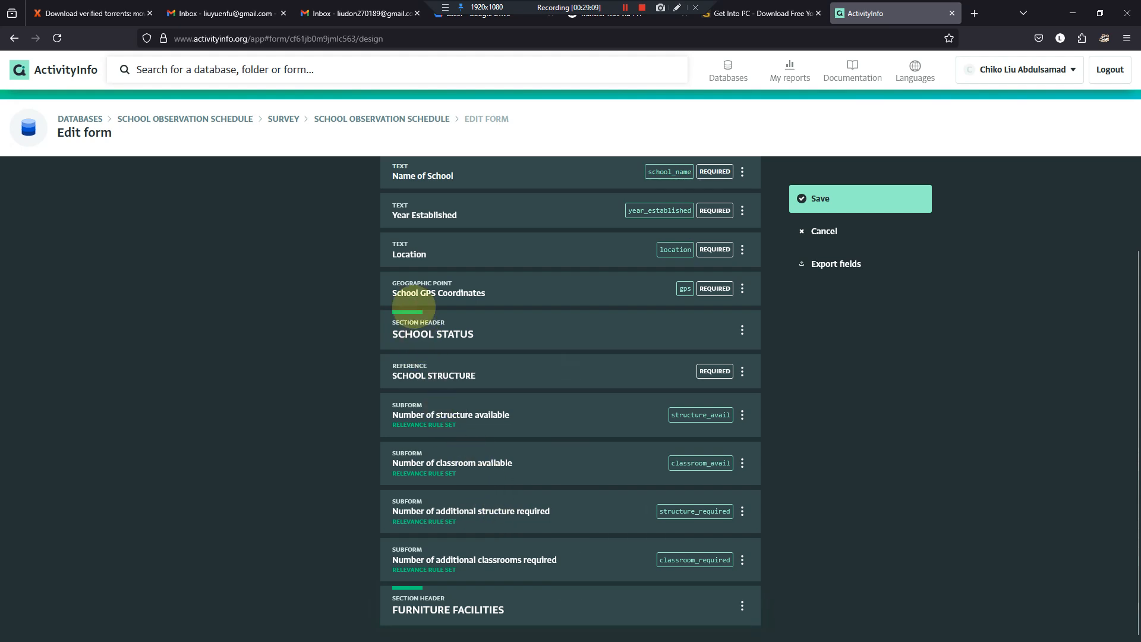
mouse_move(586, 633)
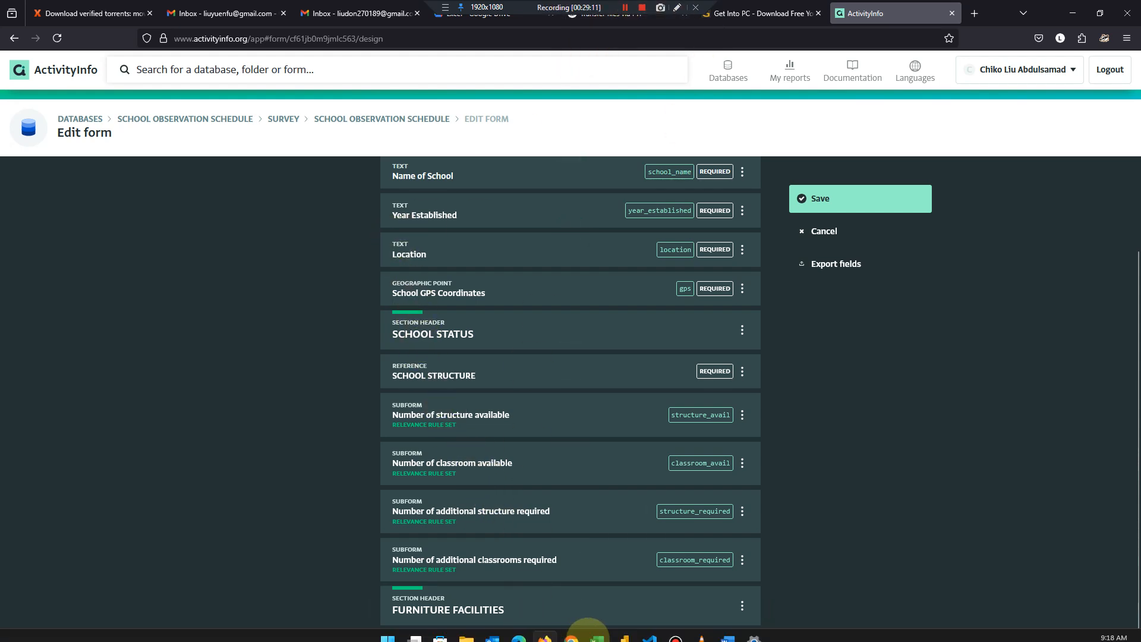
click(728, 627)
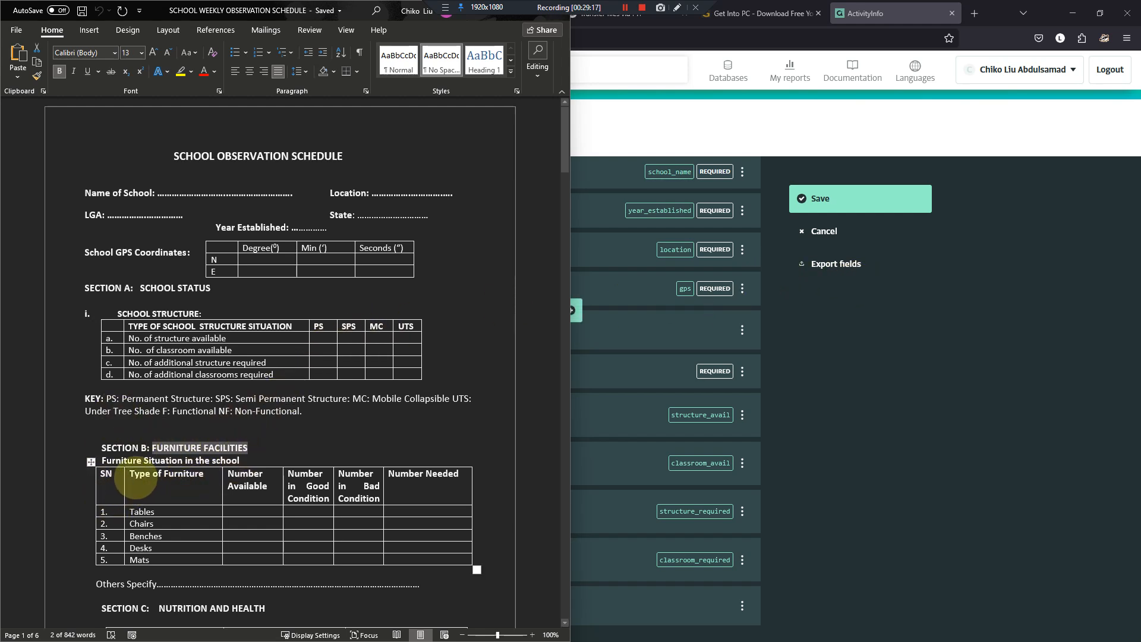
drag(132, 476, 178, 560)
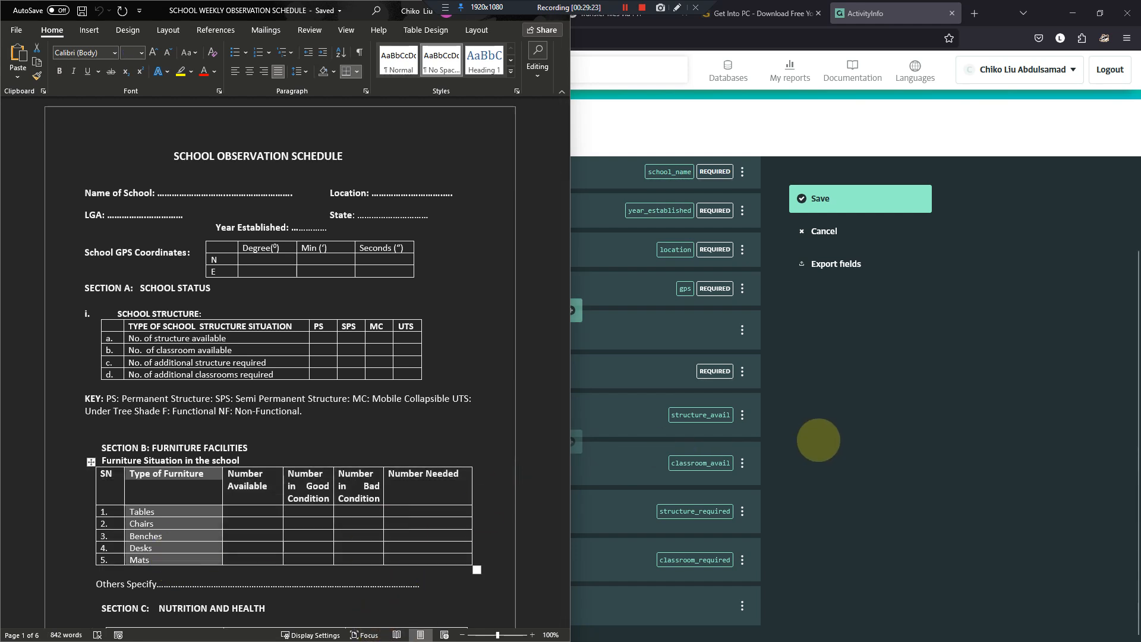
click(818, 441)
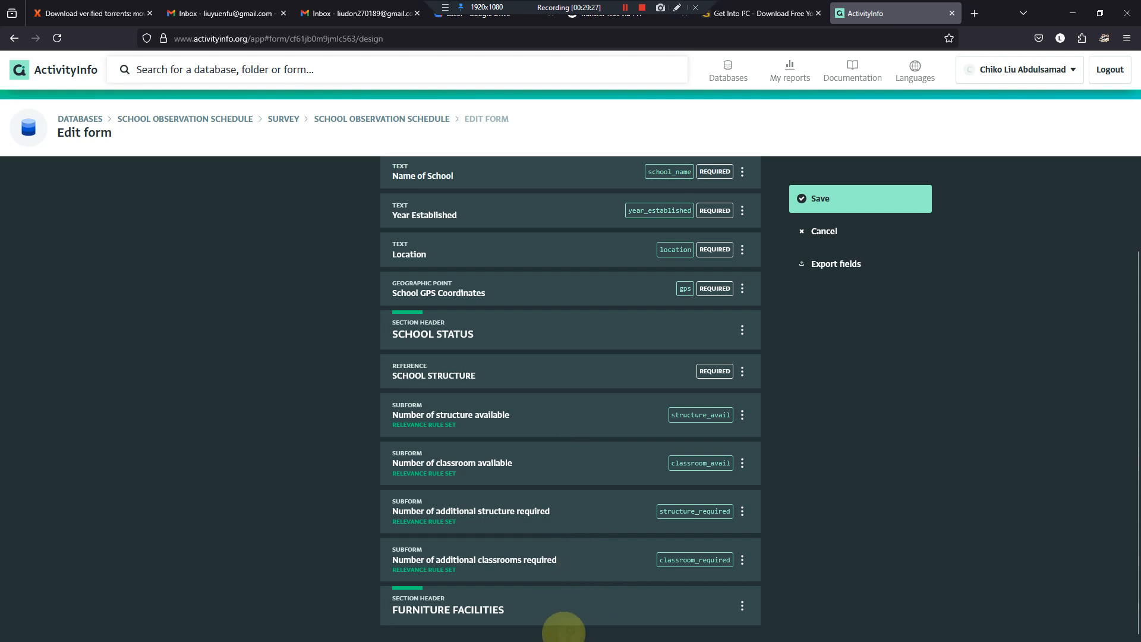
click(566, 625)
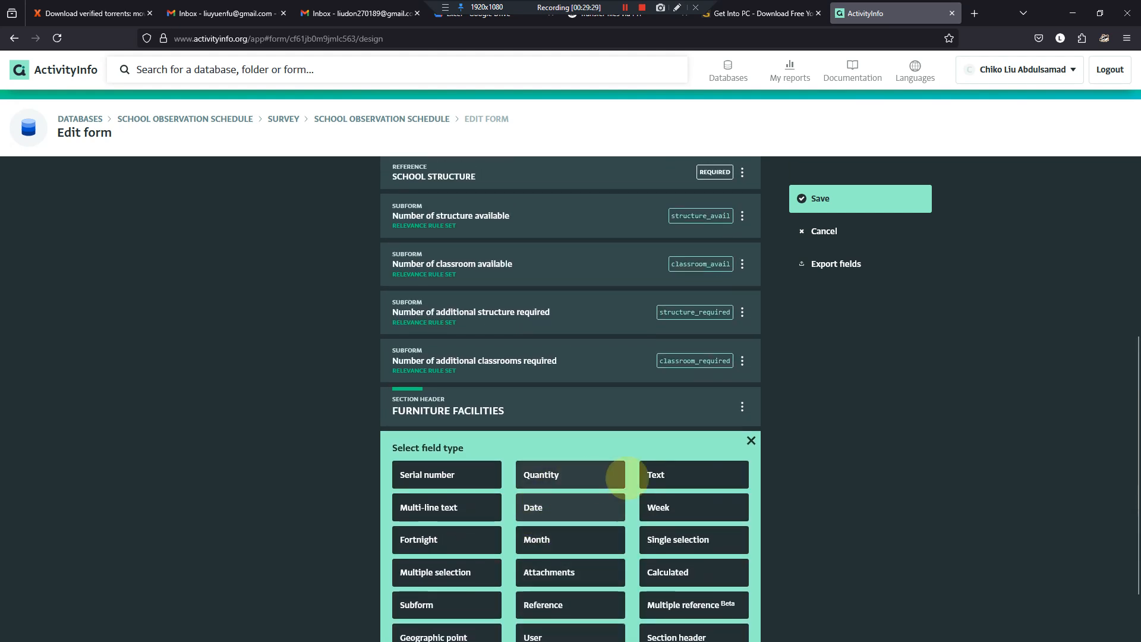
click(651, 476)
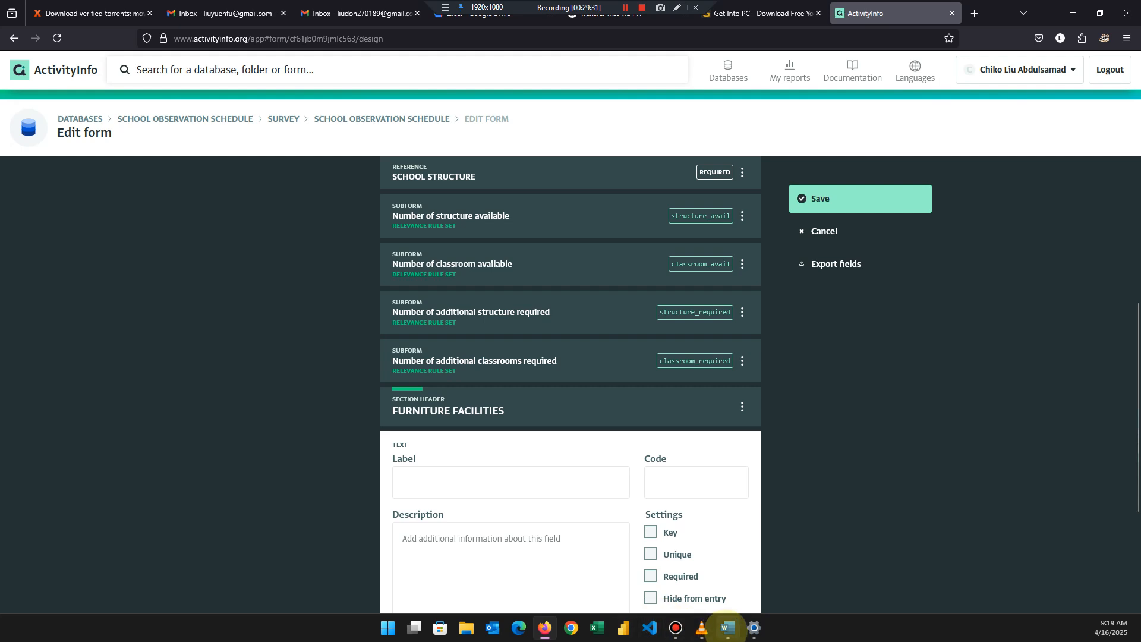
click(728, 627)
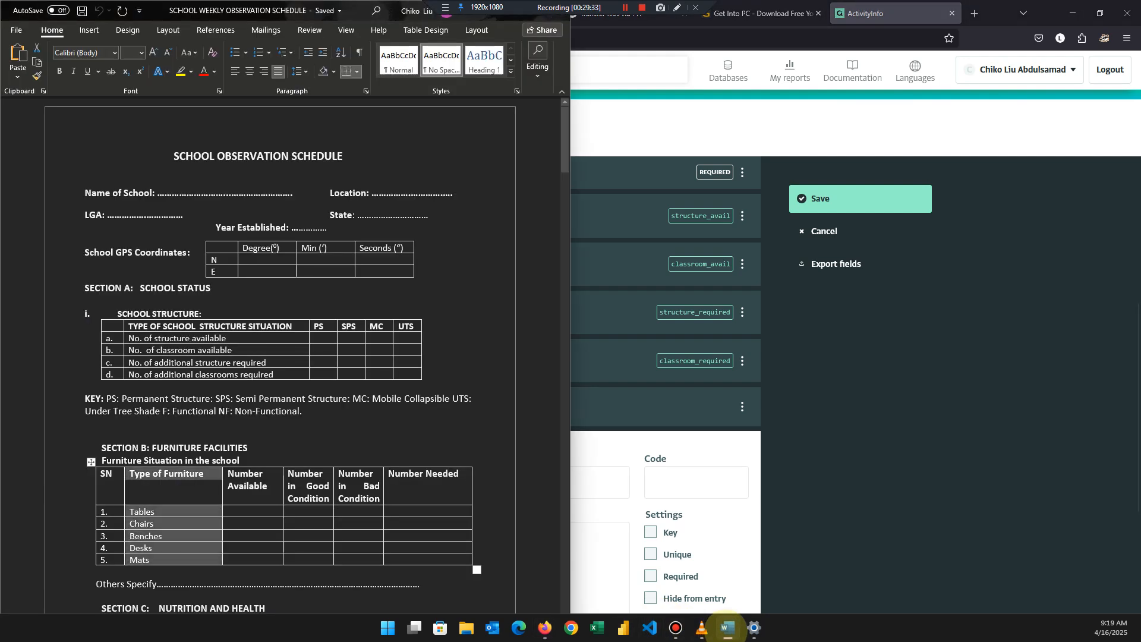
click(205, 474)
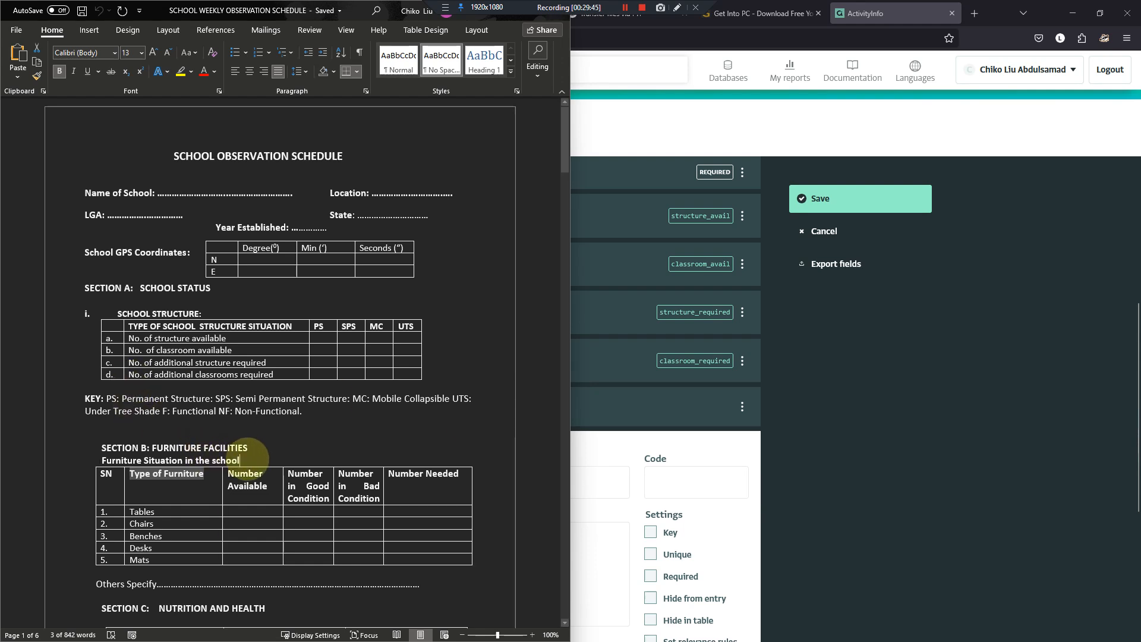
drag(248, 458, 120, 459)
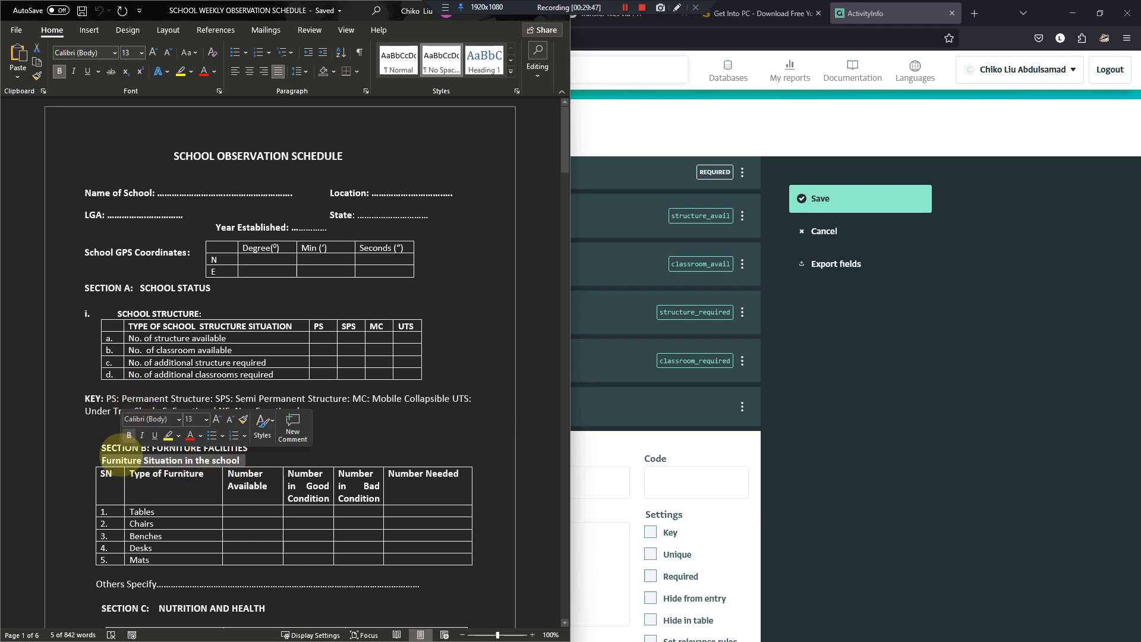
click(595, 483)
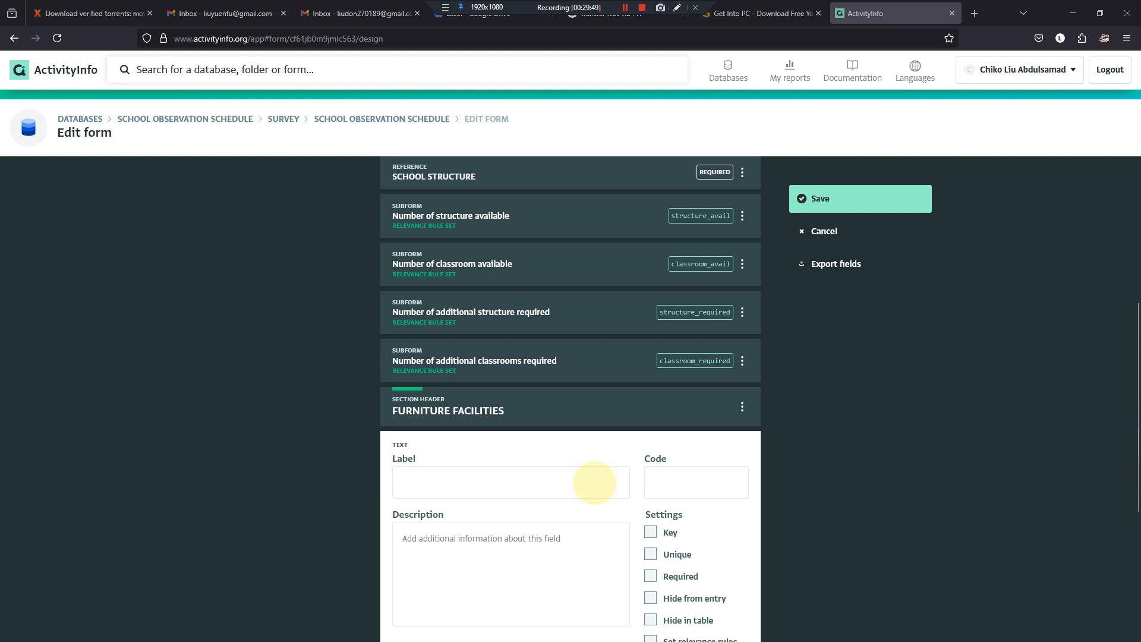
click(595, 483)
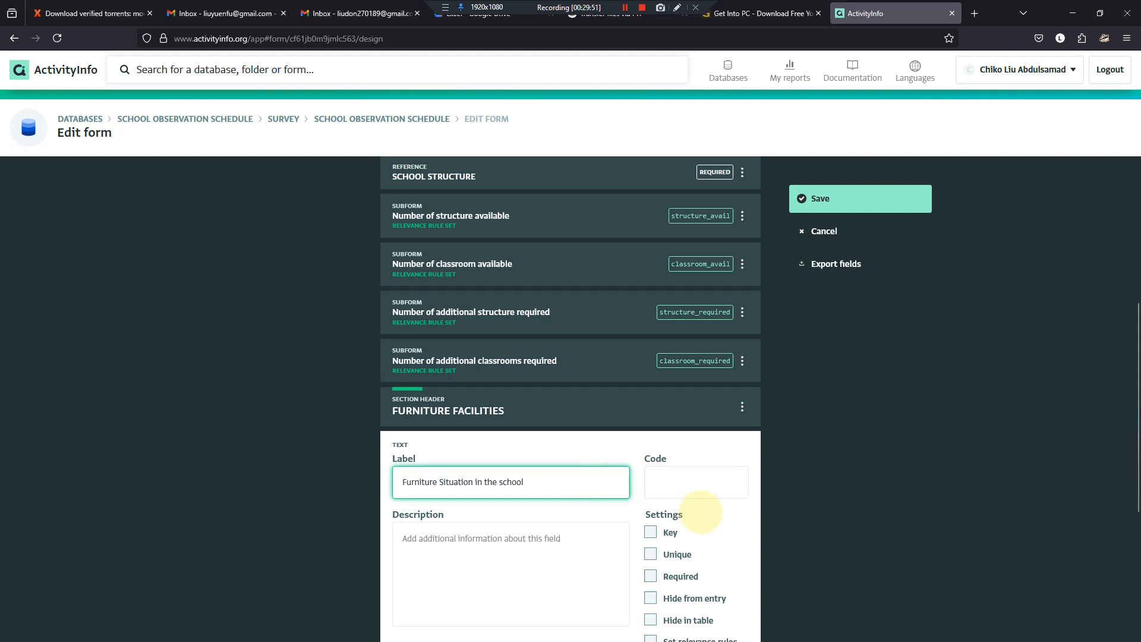
click(701, 485)
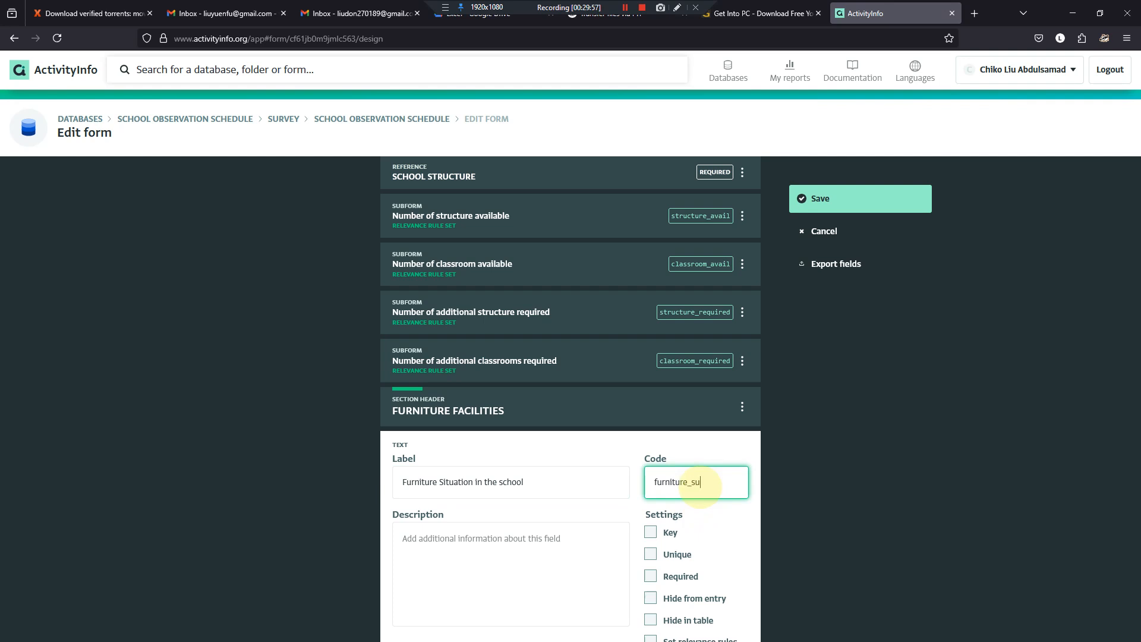
scroll(666, 482, down, 5)
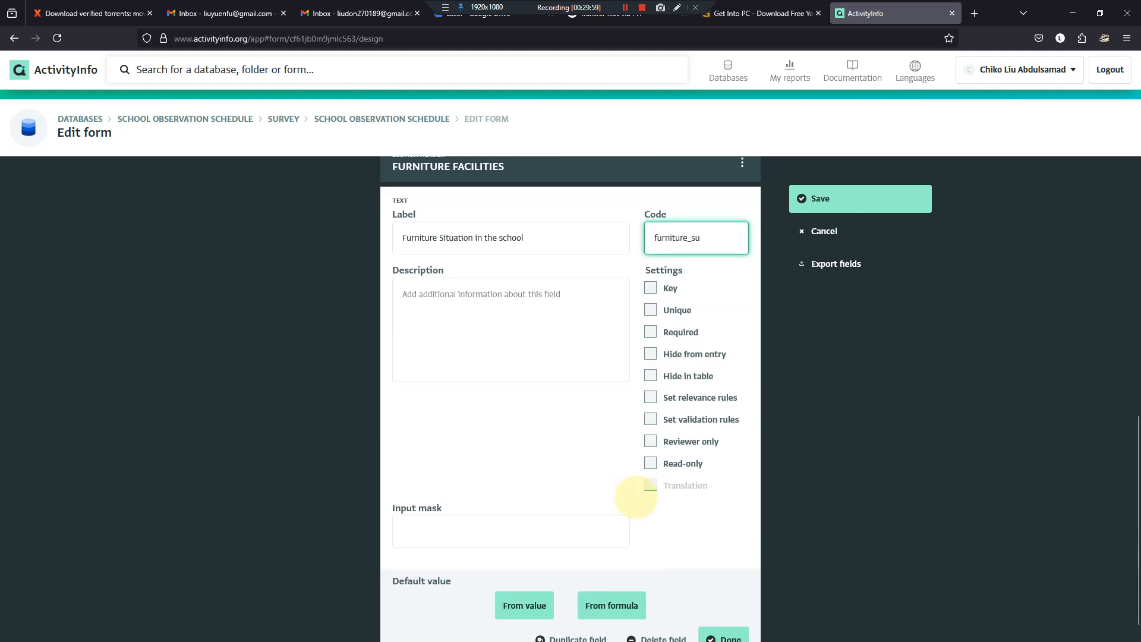
click(637, 618)
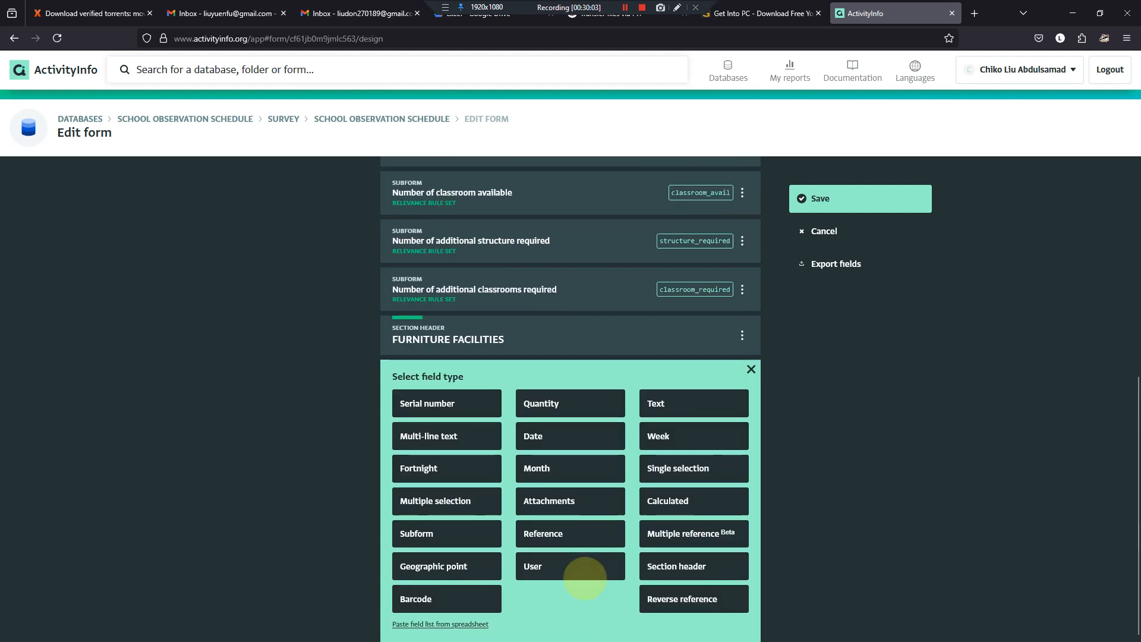
- Add a reference field under the FURNITURE FACILITIES header that points to the FURNITURE FACILITIES form in the Reference folder
click(541, 530)
click(579, 424)
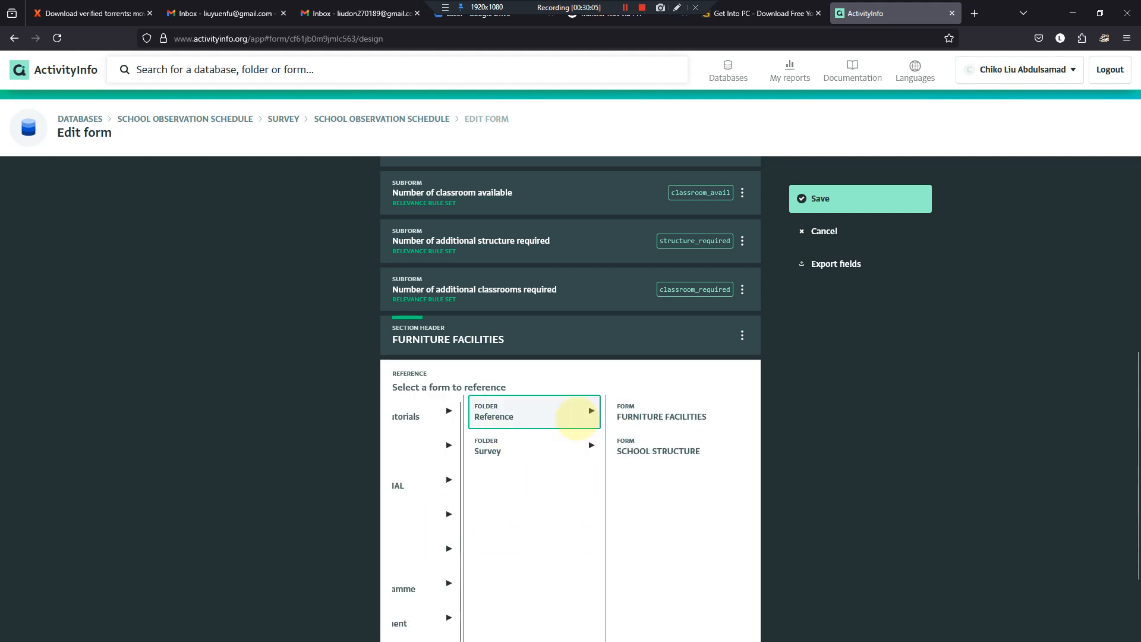
click(674, 418)
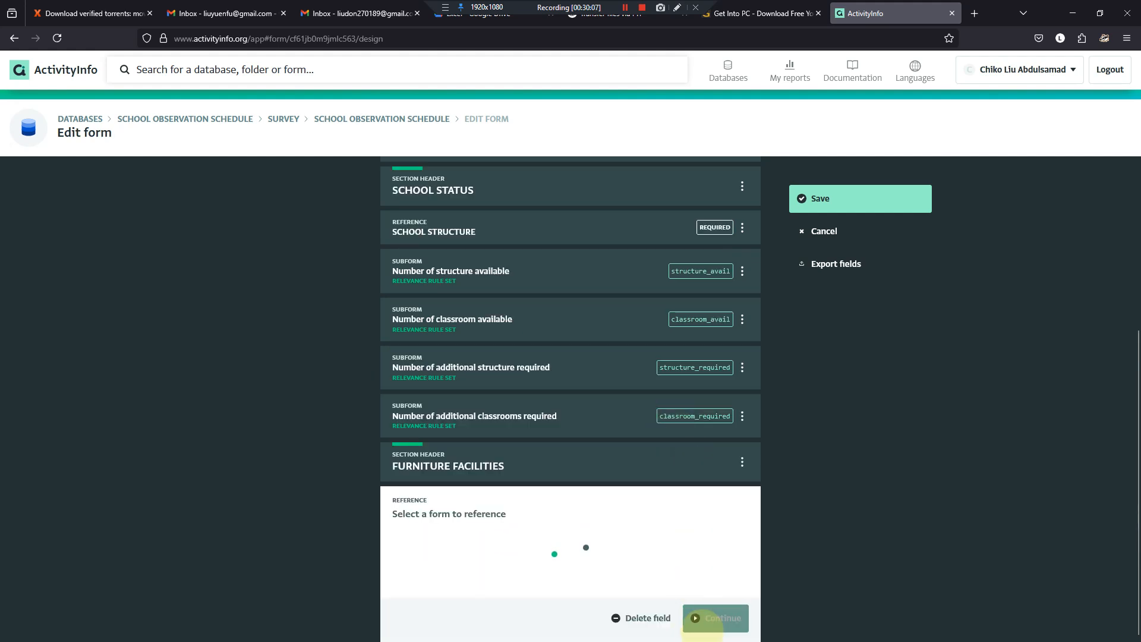
scroll(702, 584, down, 4)
click(700, 609)
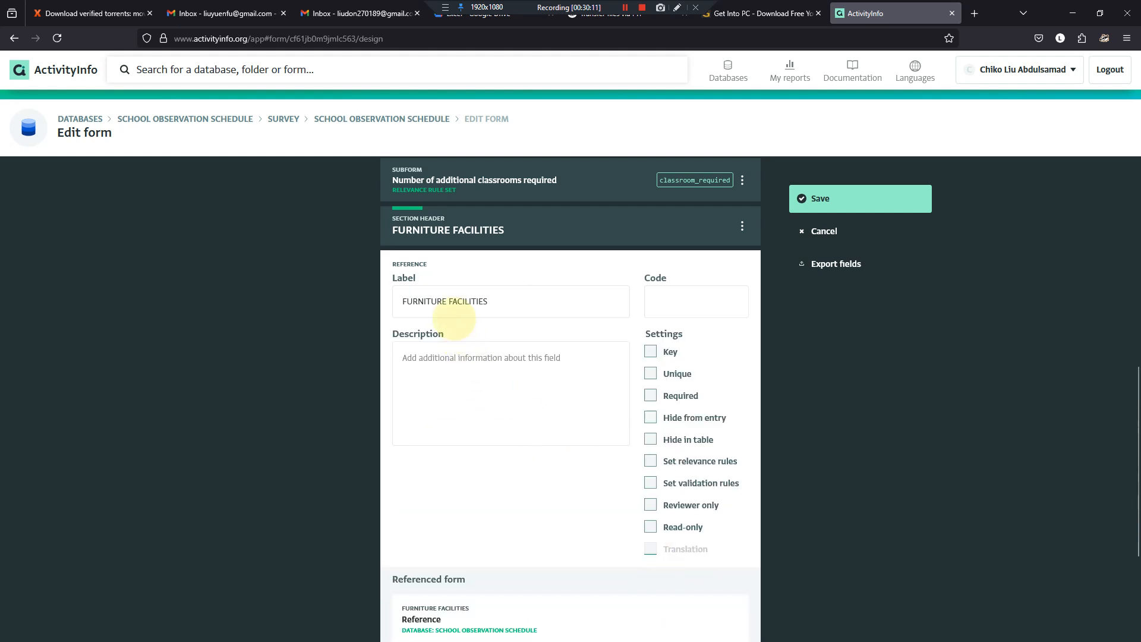
- Label the new reference field "Type of Furniture" and give it the code furniture_type
drag(504, 301, 382, 324)
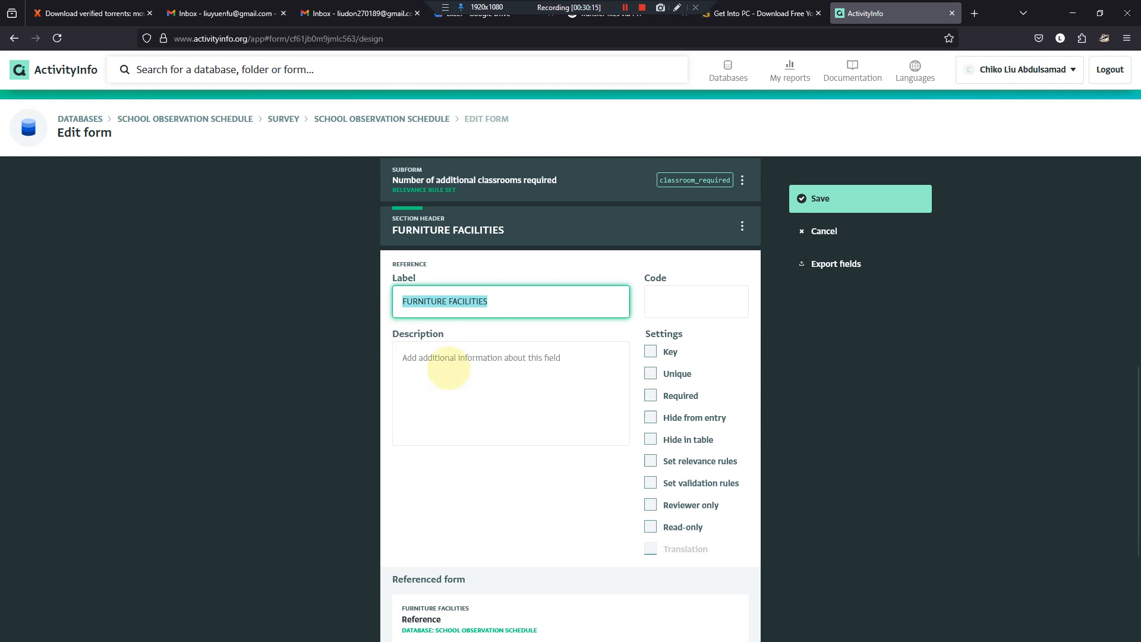
text(typ)
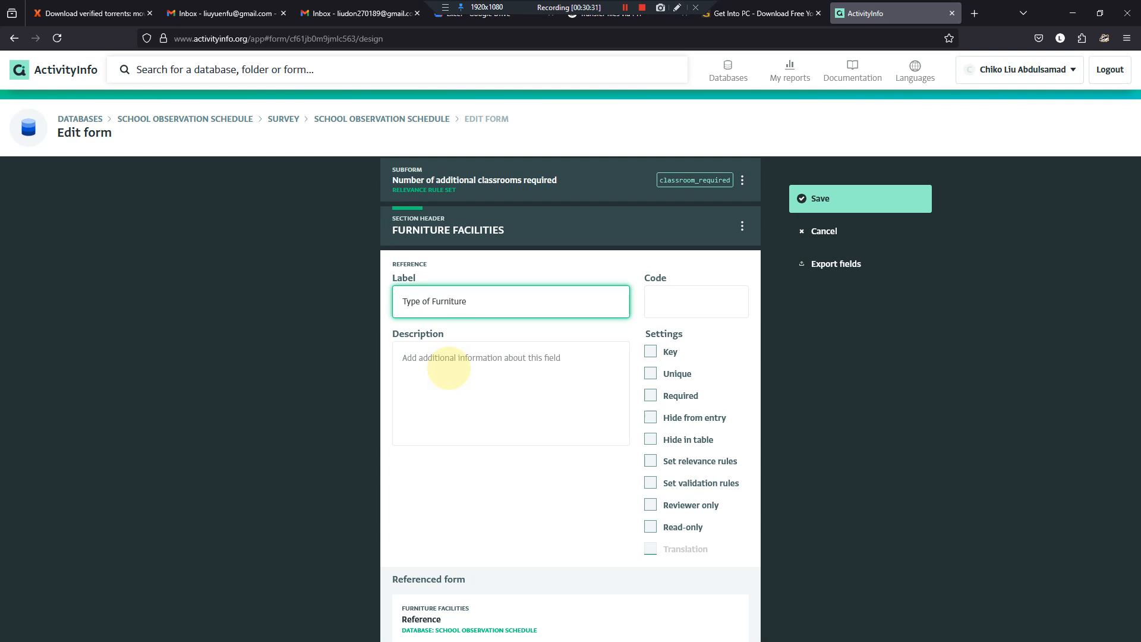
key(Tab)
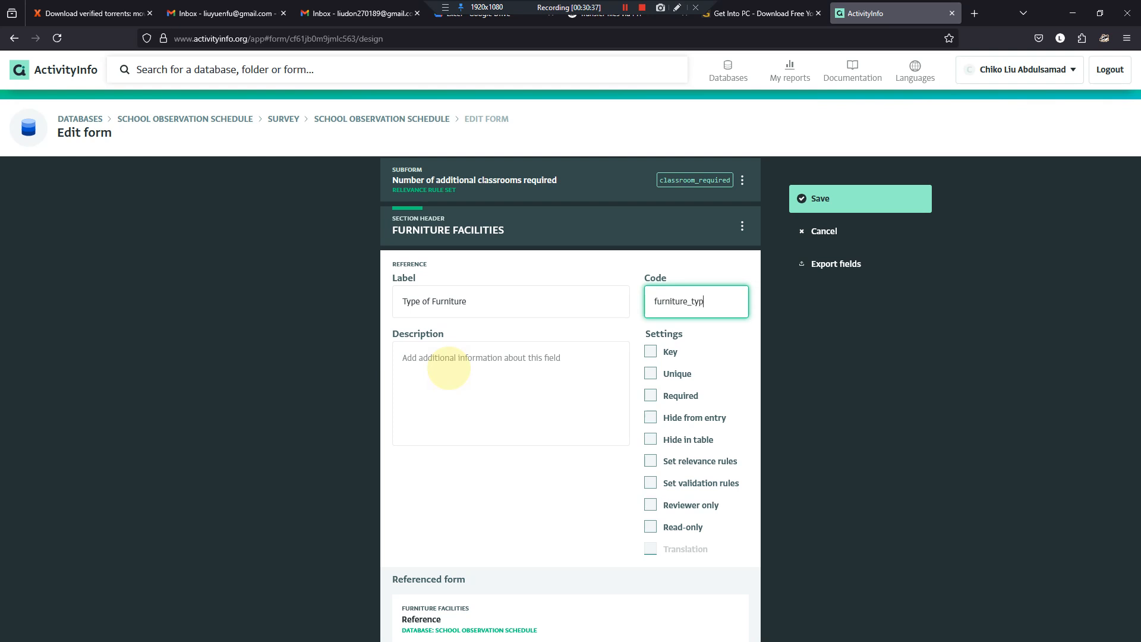
- Turn on custom lookup for the Type of Furniture field, leave its default value empty and finish the field
scroll(626, 395, down, 3)
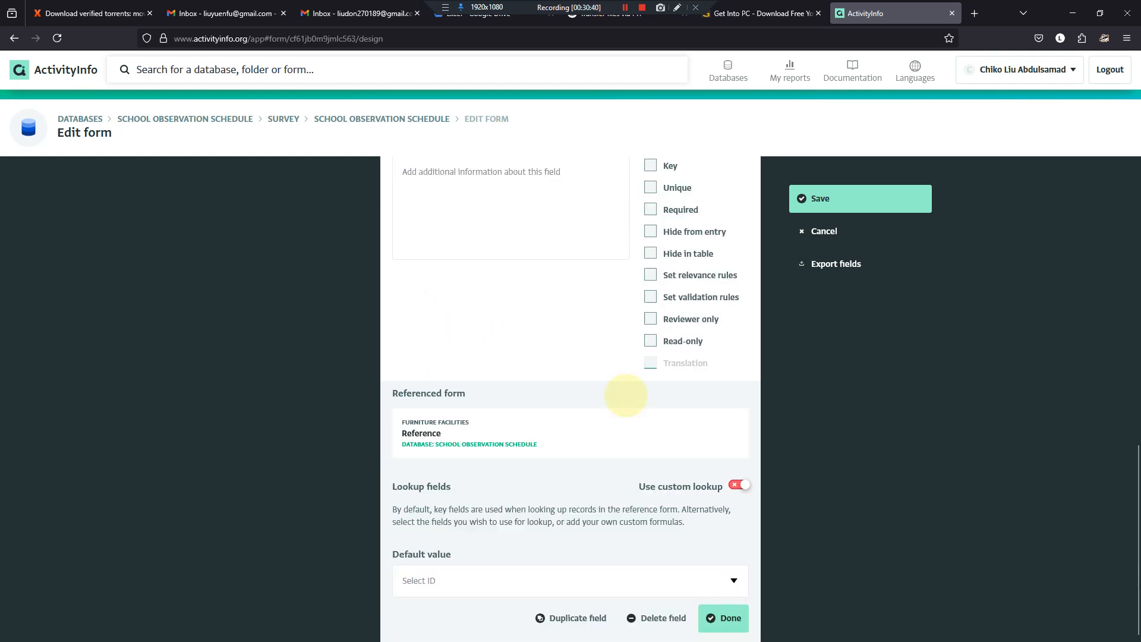
click(740, 484)
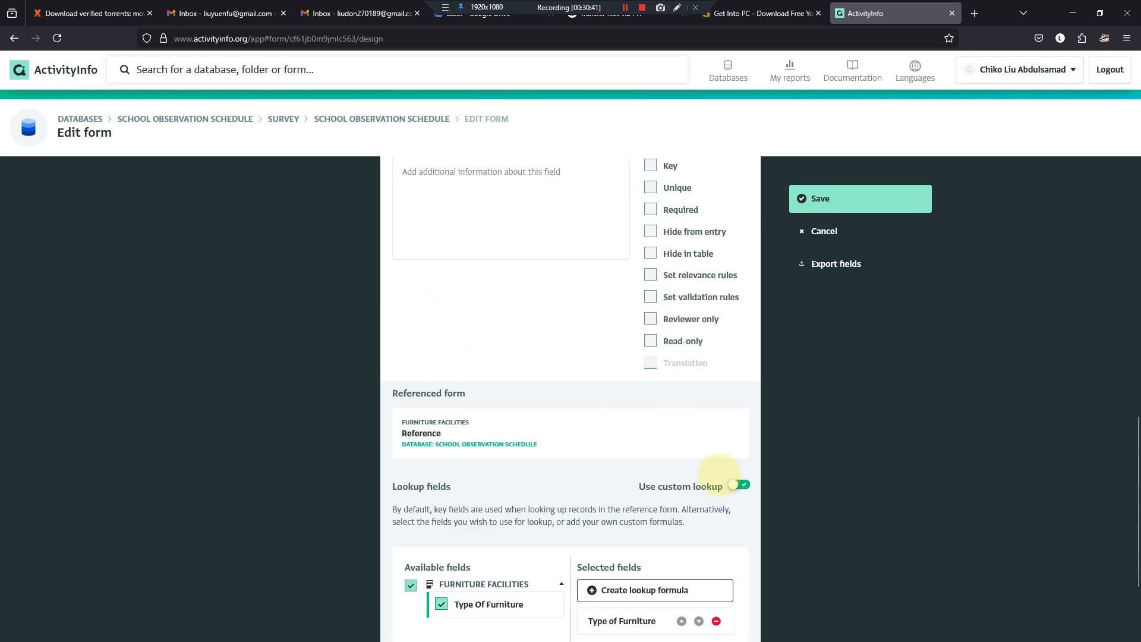
scroll(472, 495, down, 3)
click(732, 582)
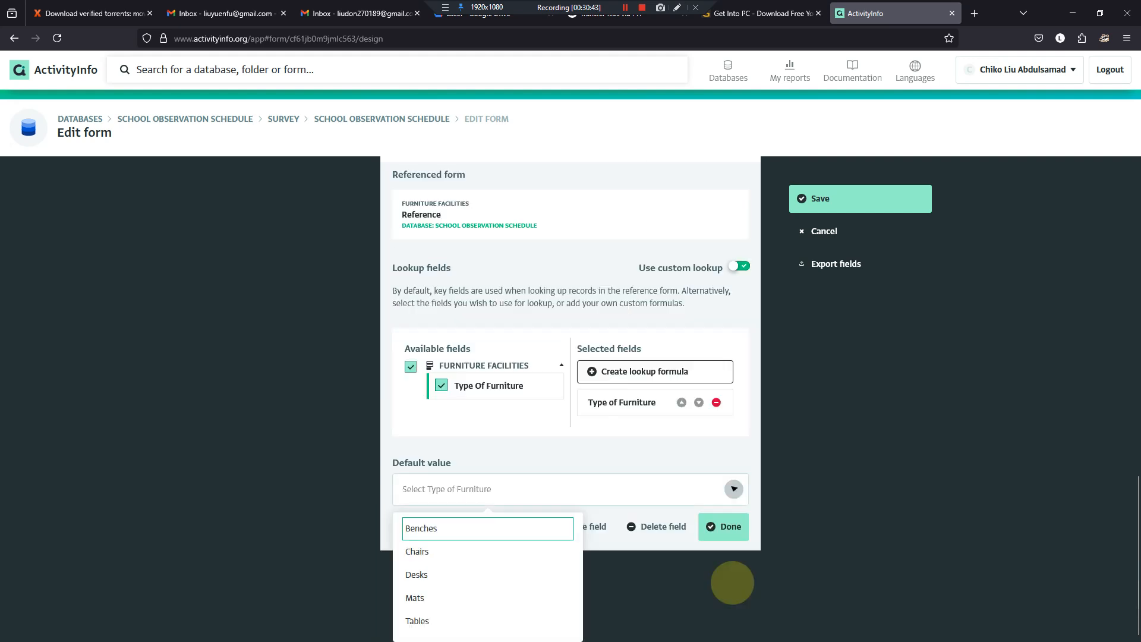
click(696, 519)
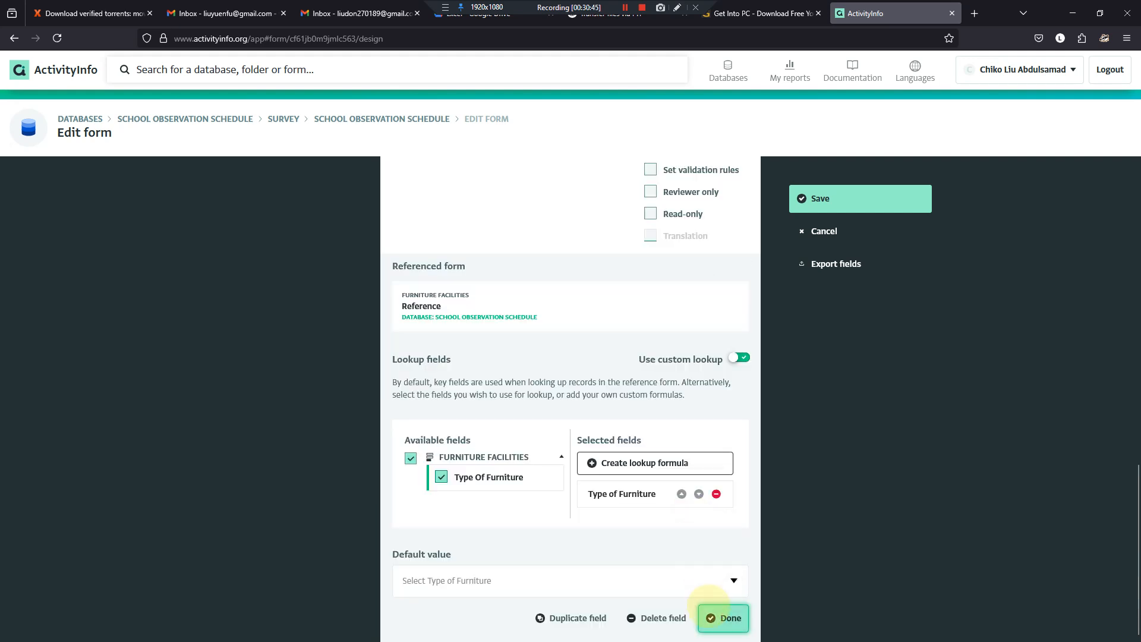
click(725, 618)
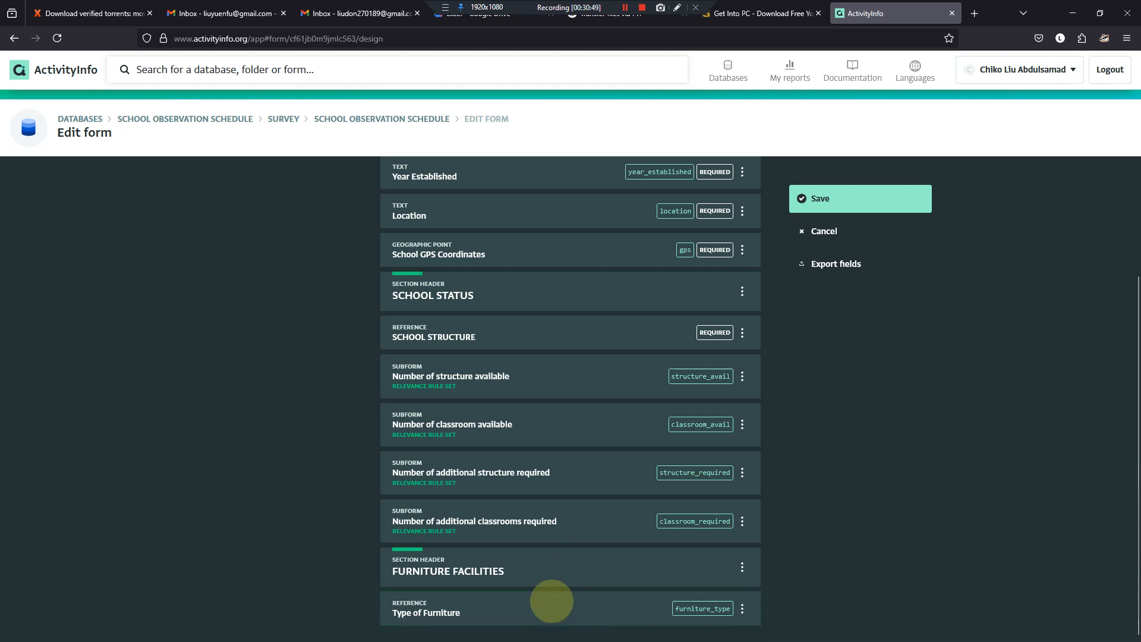
- Review the column headings from Number Available to Number Needed in the Word document's Section B furniture table
click(727, 629)
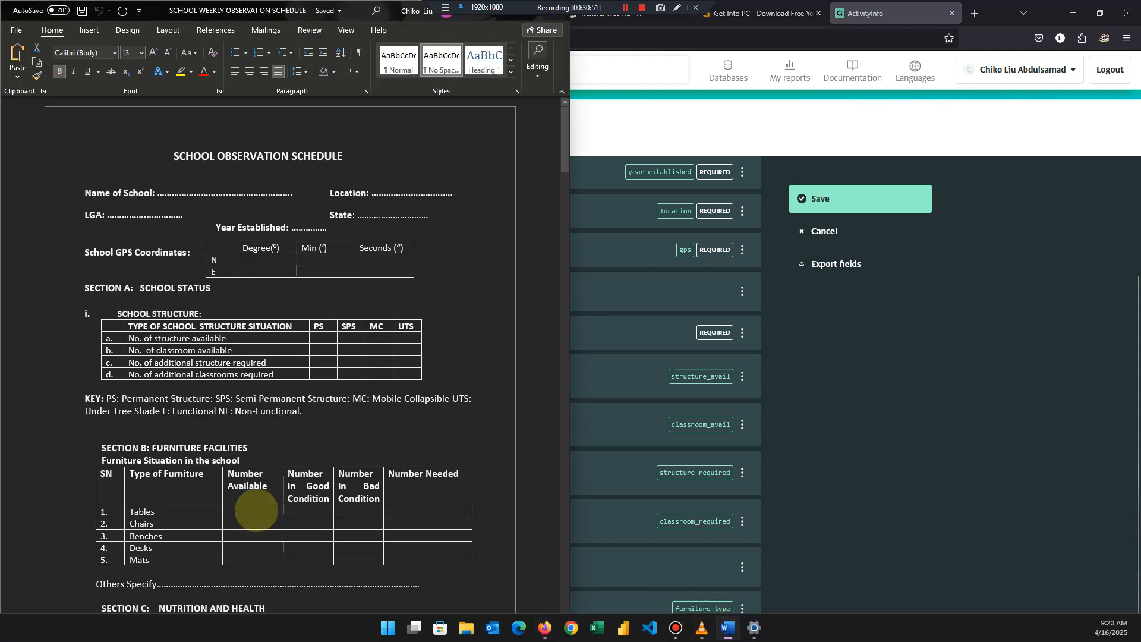
drag(229, 479, 359, 476)
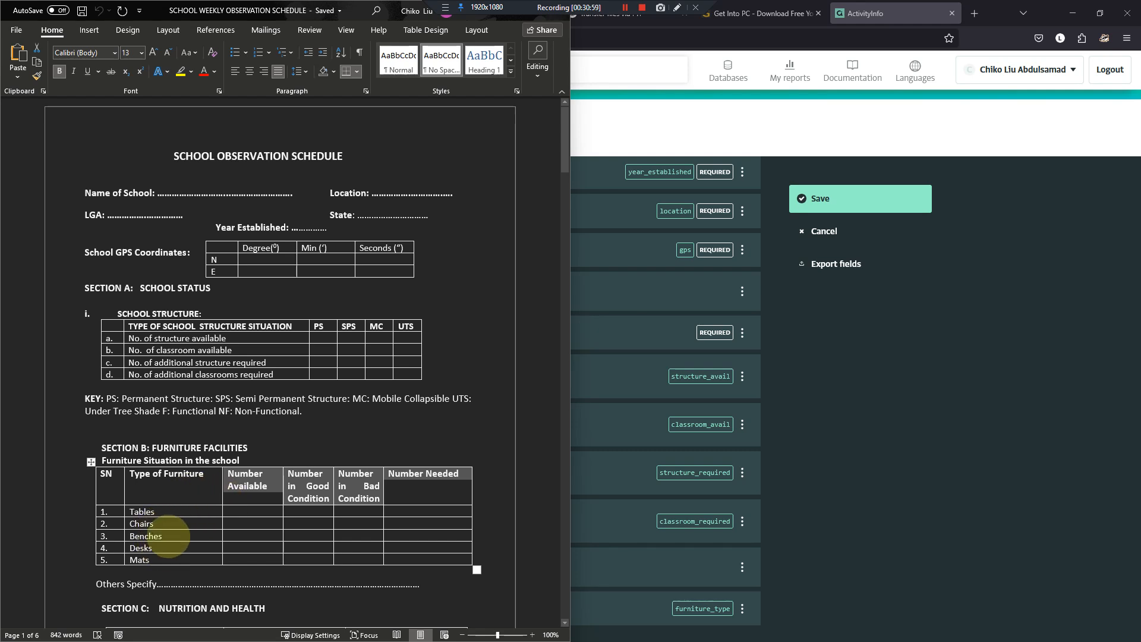
scroll(149, 560, down, 3)
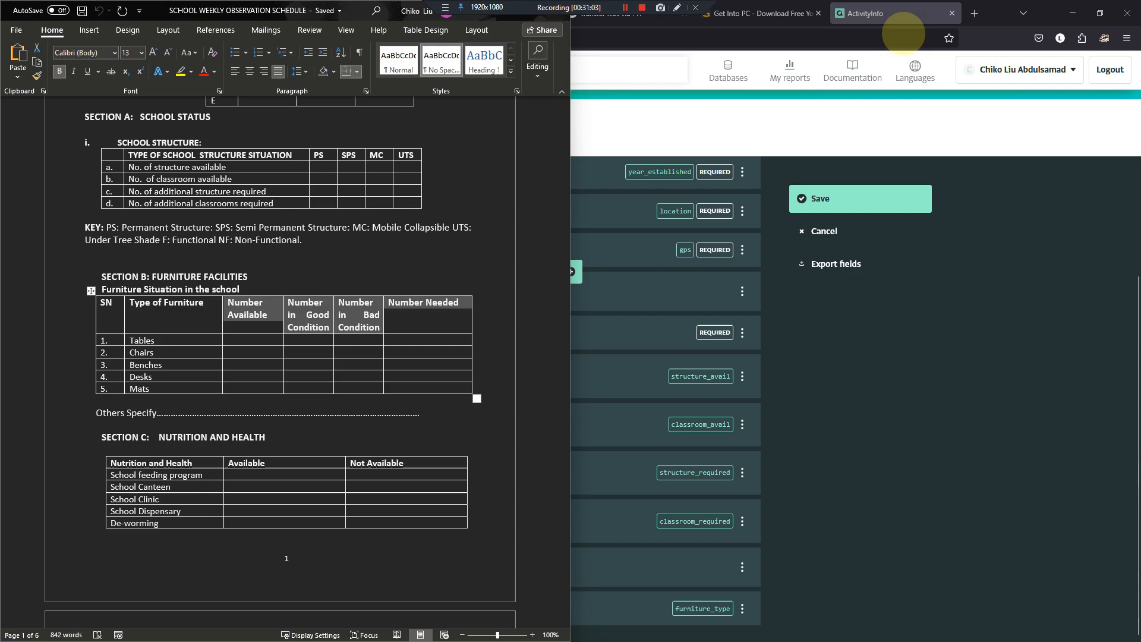
- Open the ActivityInfo documentation in Firefox and look through its topic sections, from Information system design to Data migration
click(852, 70)
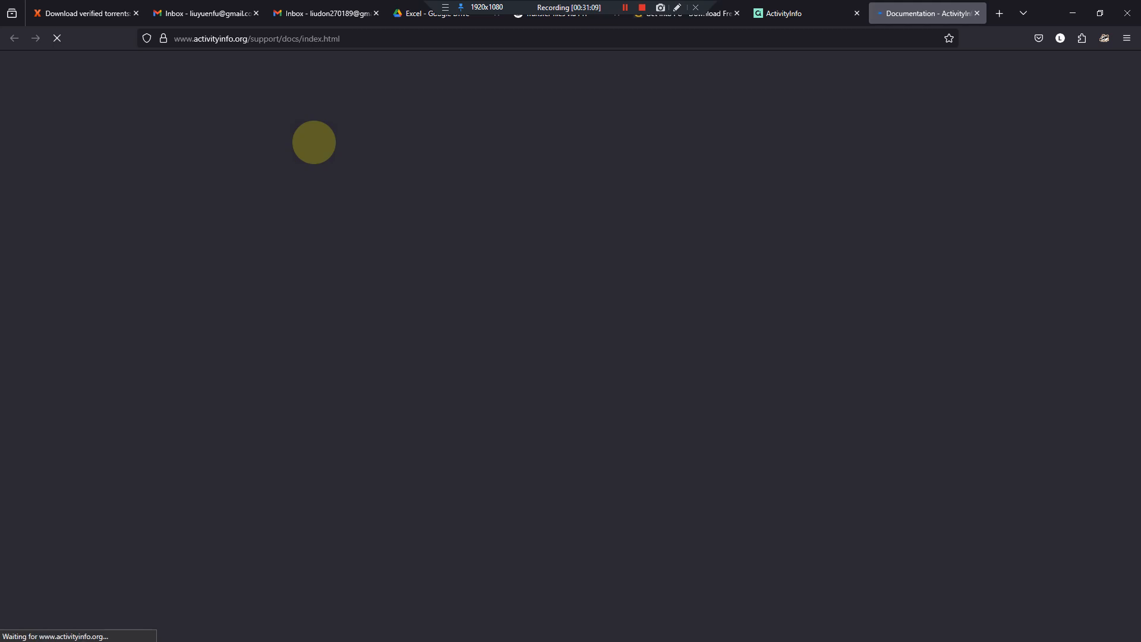
mouse_move(819, 10)
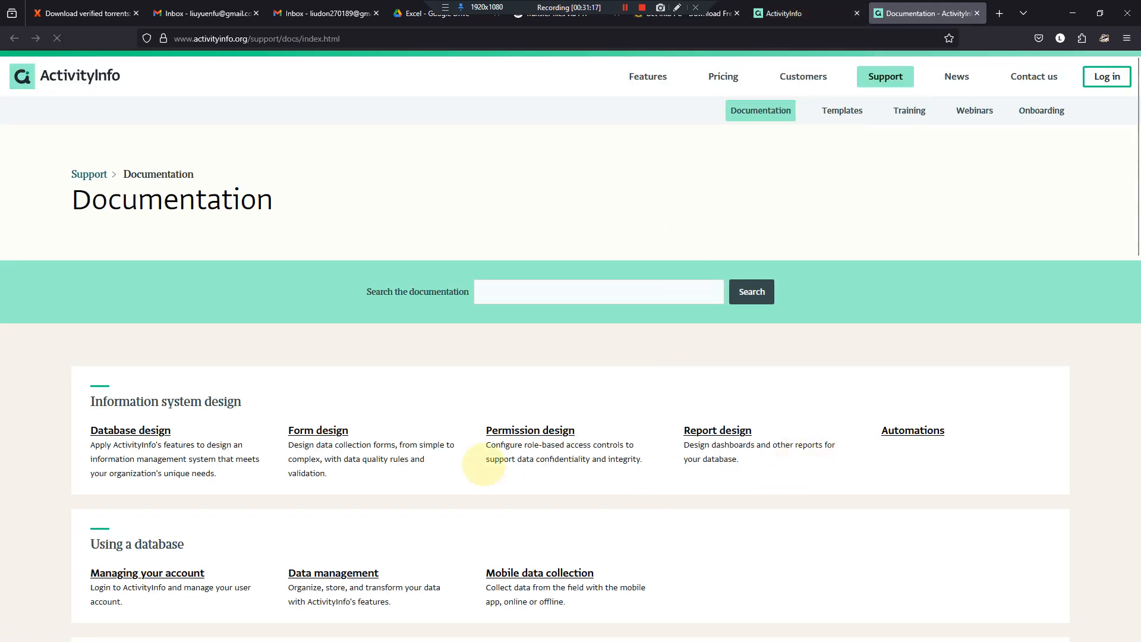
scroll(484, 464, down, 15)
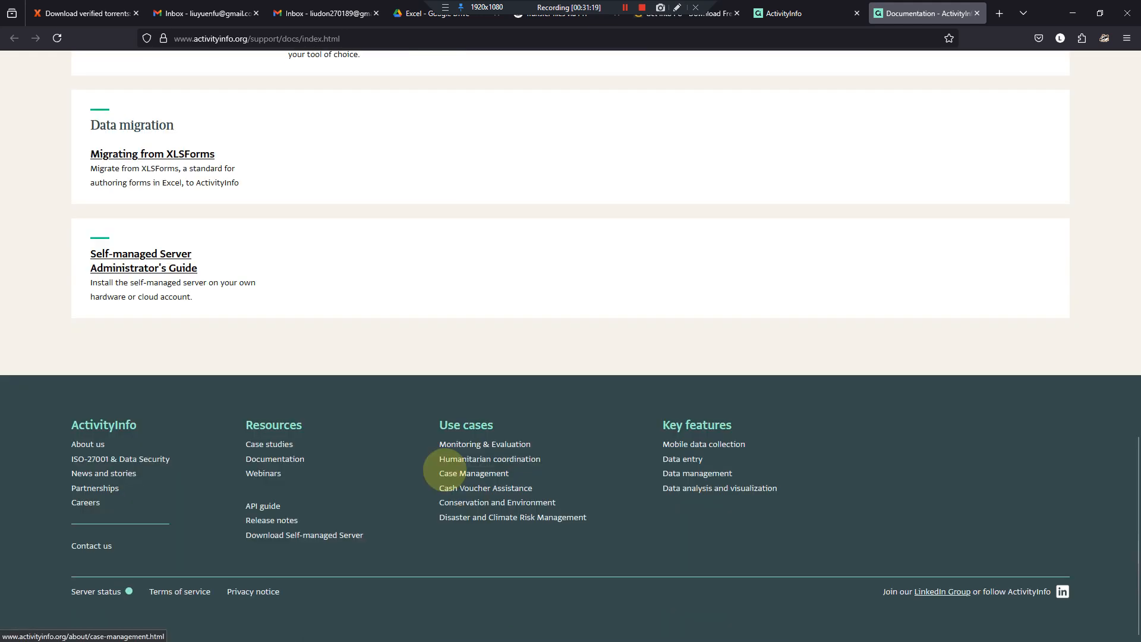
scroll(177, 269, up, 2)
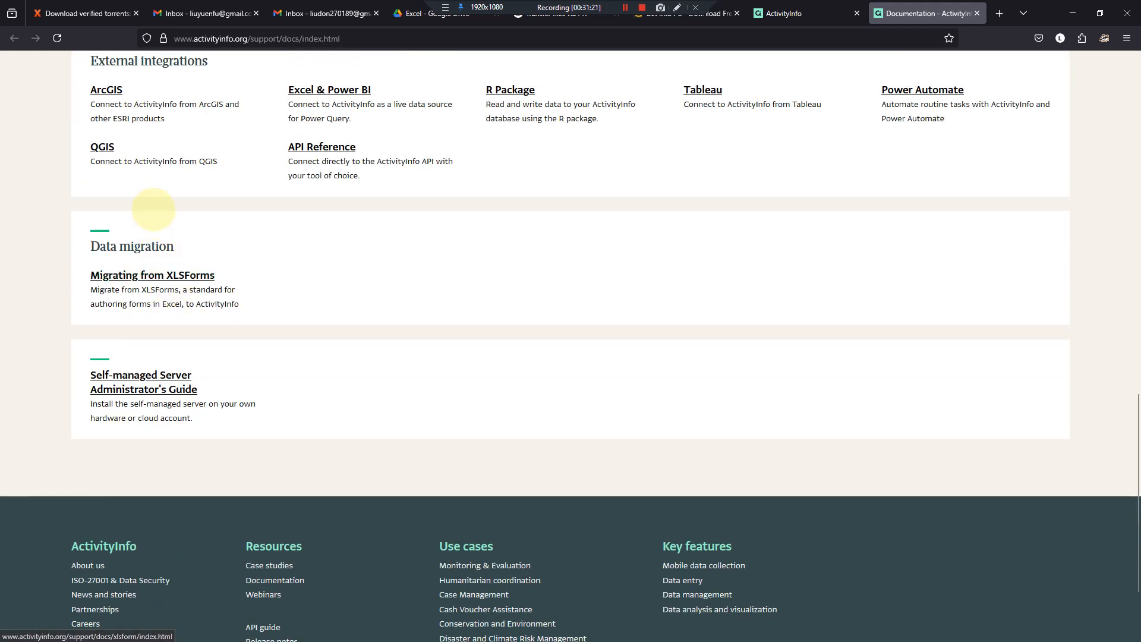
scroll(153, 209, up, 4)
scroll(139, 217, up, 3)
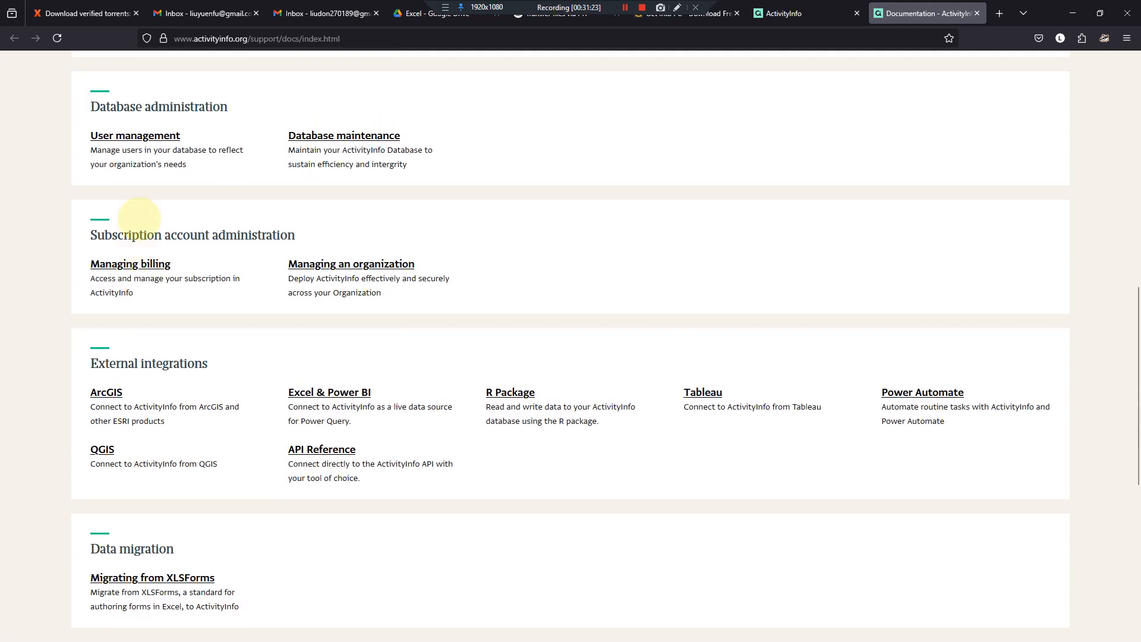
scroll(139, 219, up, 2)
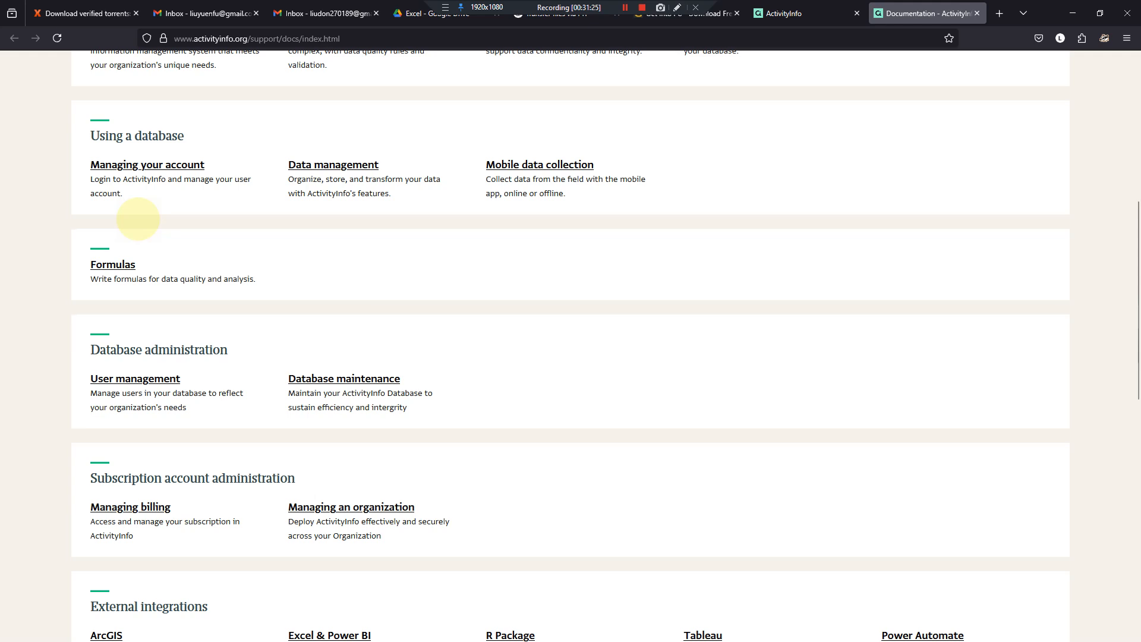
scroll(138, 219, up, 3)
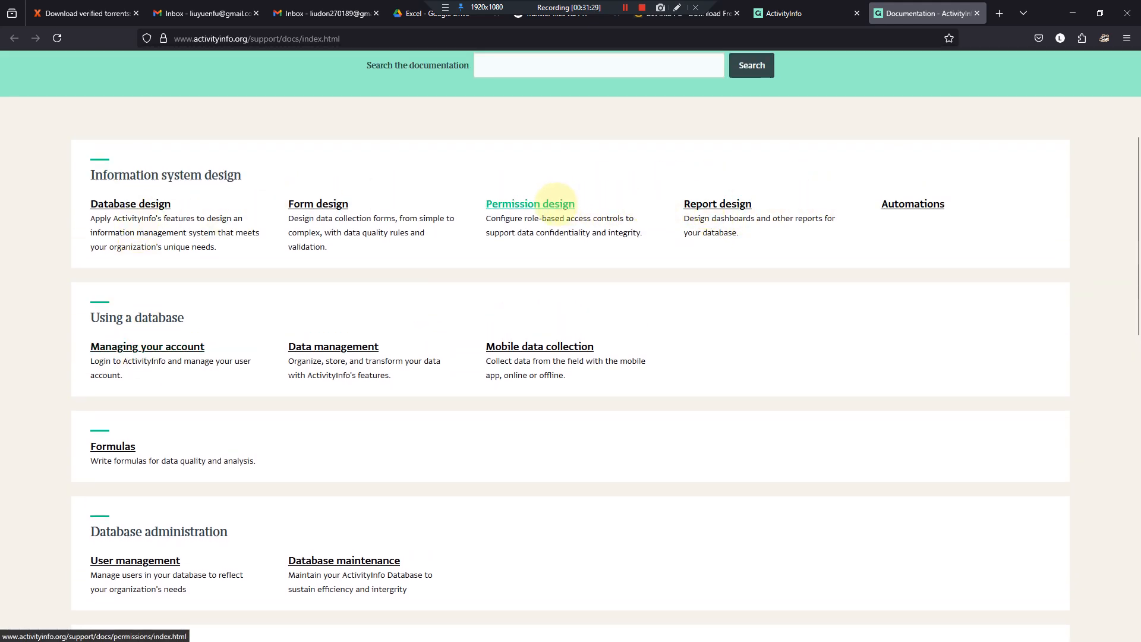
- Search the documentation for "limits" and examine the maximum number of subforms in a form on the Database and Form limits page
click(504, 67)
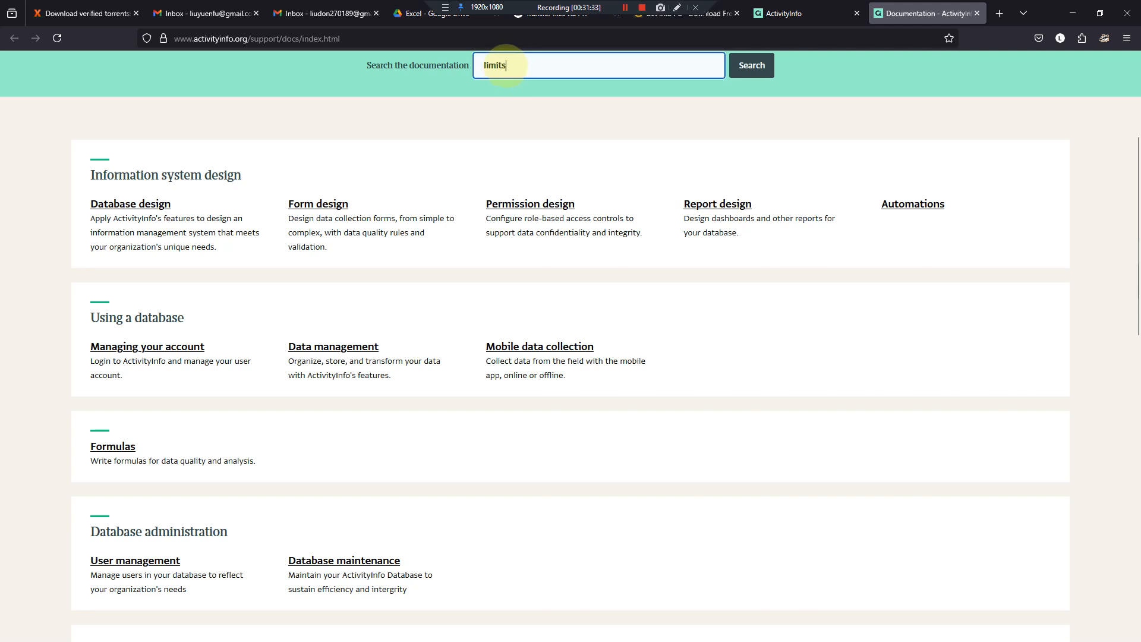
text(limits)
key(Return)
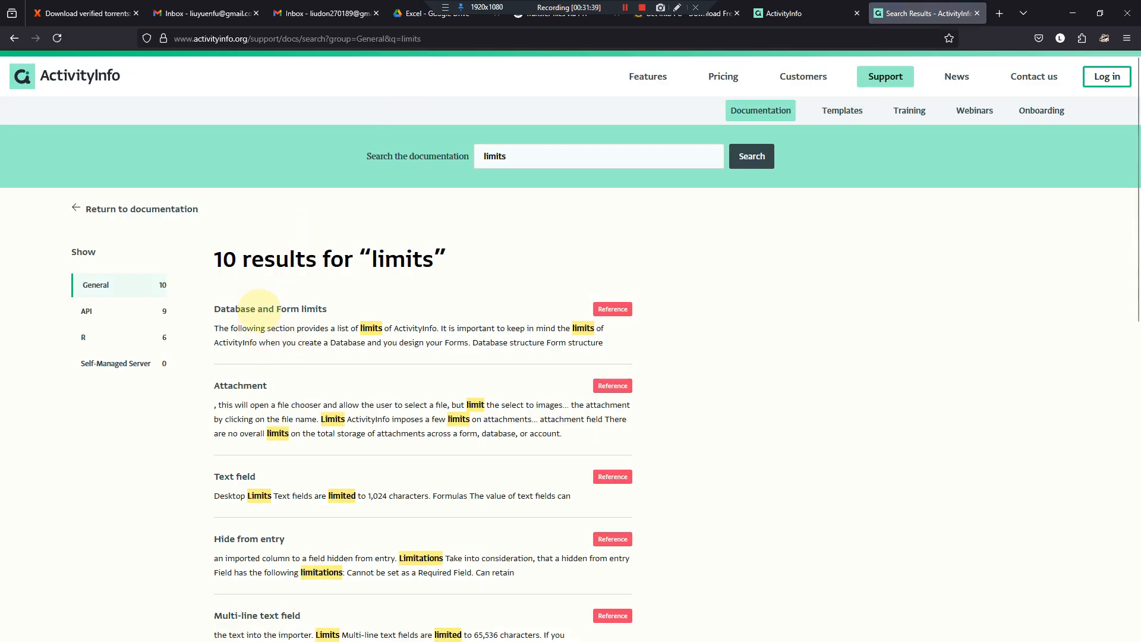
click(259, 308)
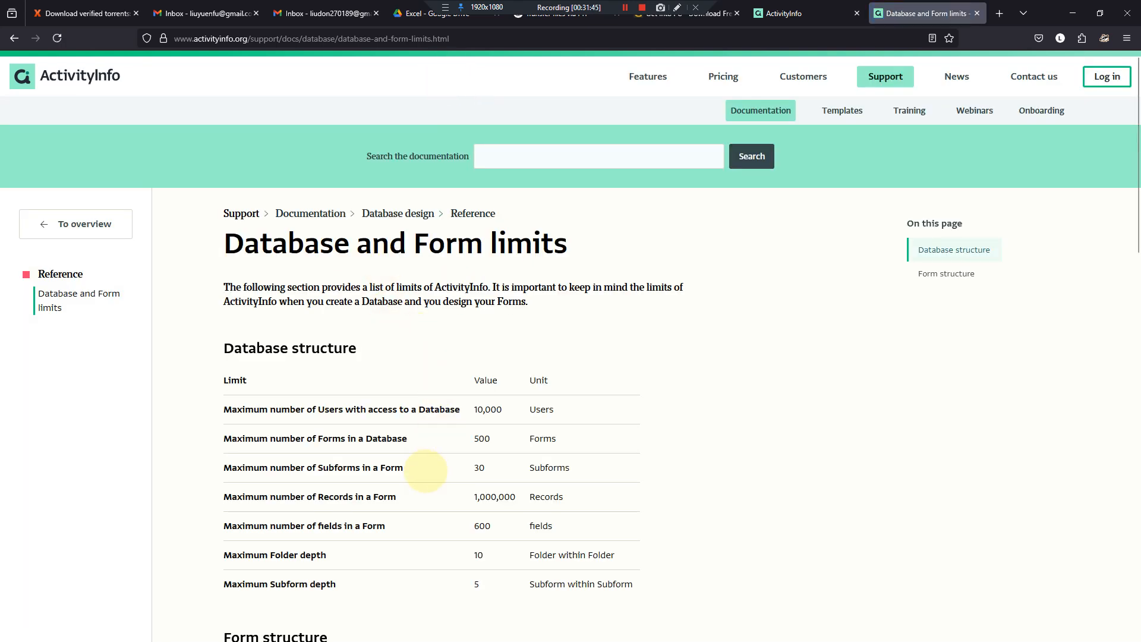
drag(231, 467, 317, 468)
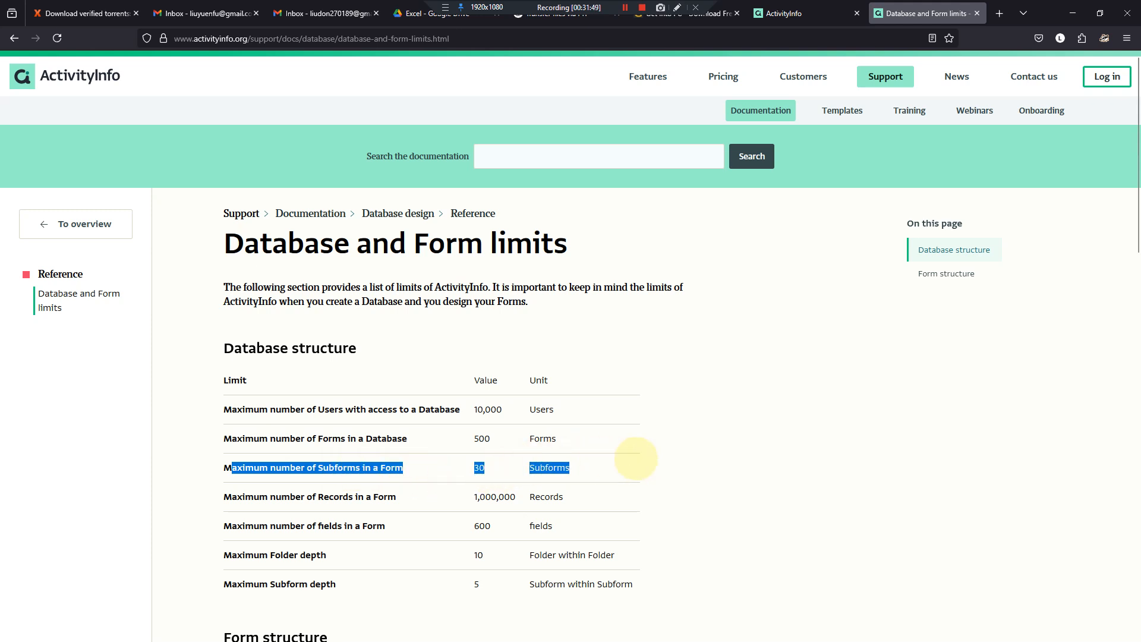
- Switch to the Word document, maximise its window and review Section C's items from School feeding program to De-worming
click(779, 13)
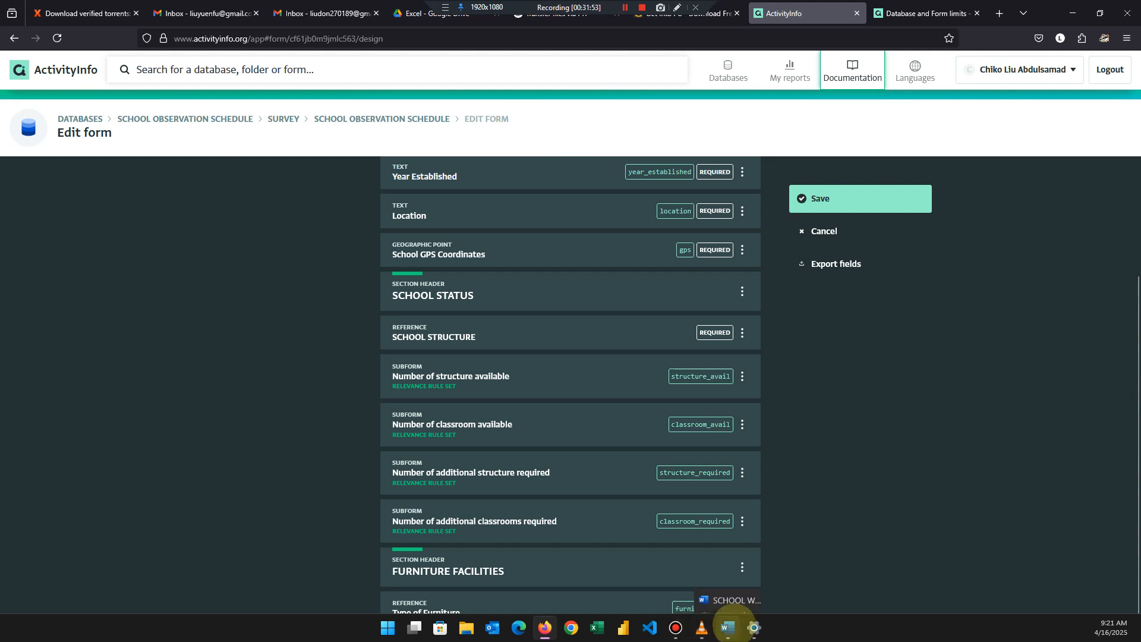
click(729, 630)
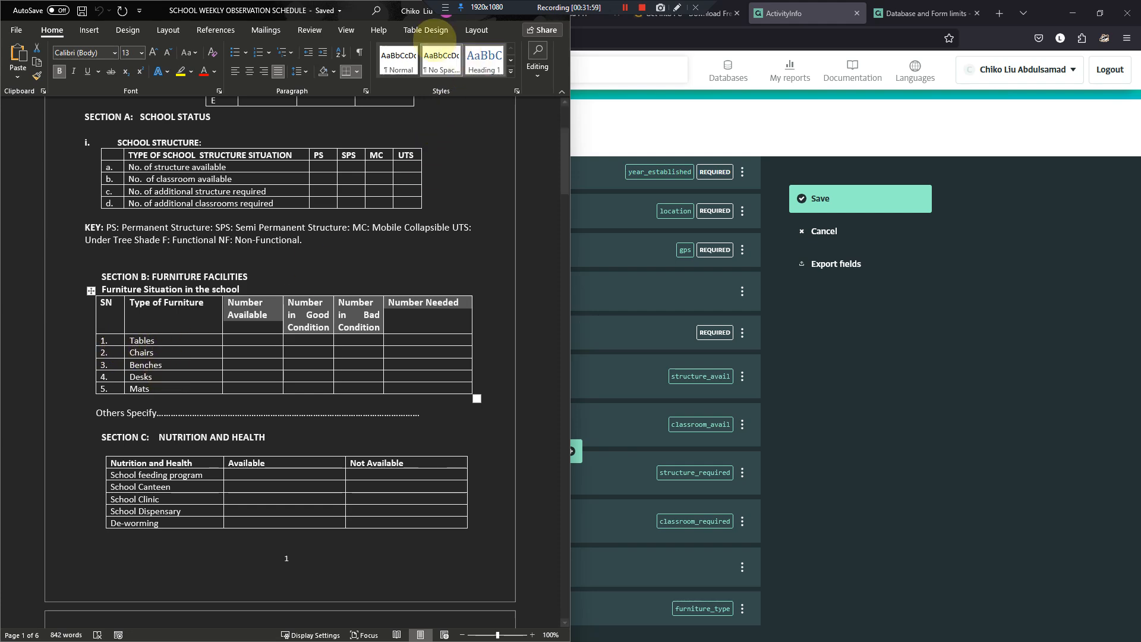
double_click(141, 19)
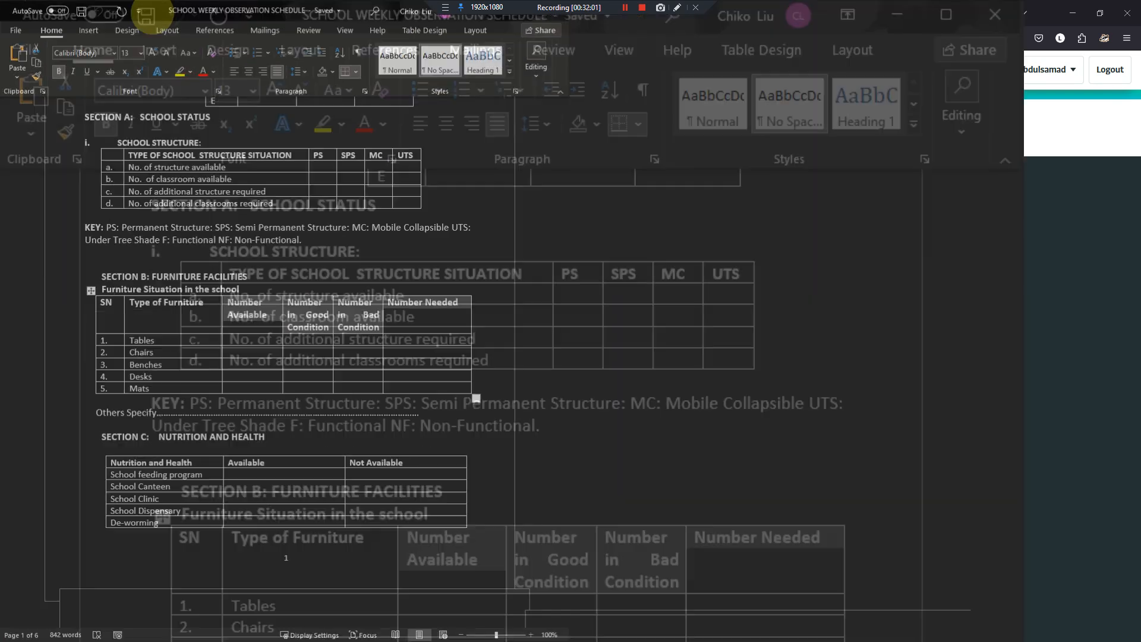
scroll(216, 203, down, 1)
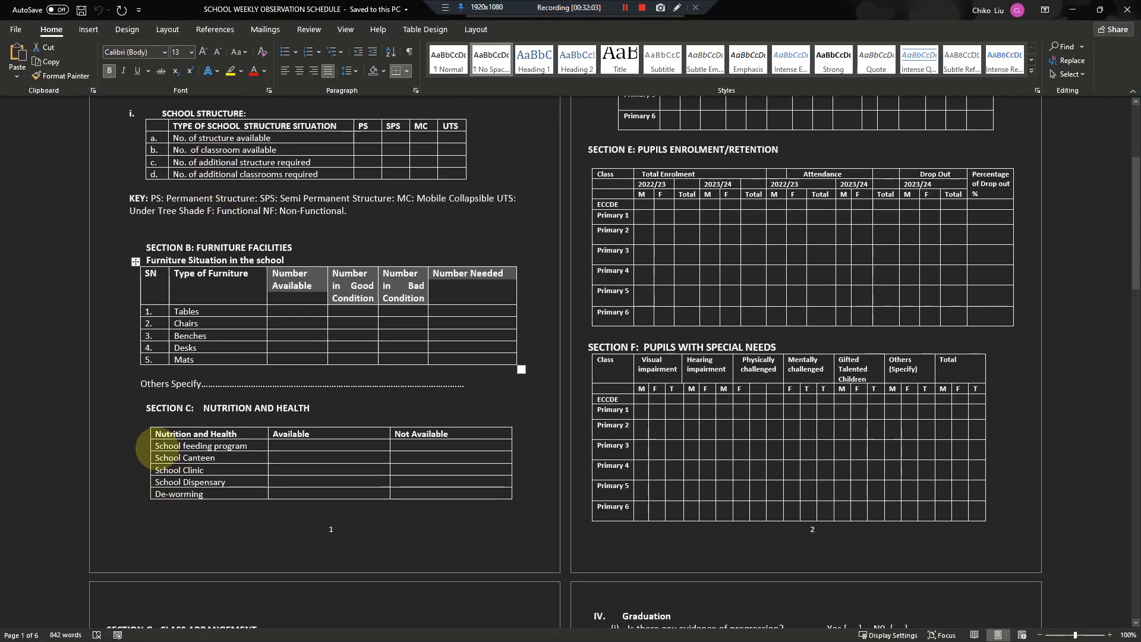
drag(156, 446, 225, 490)
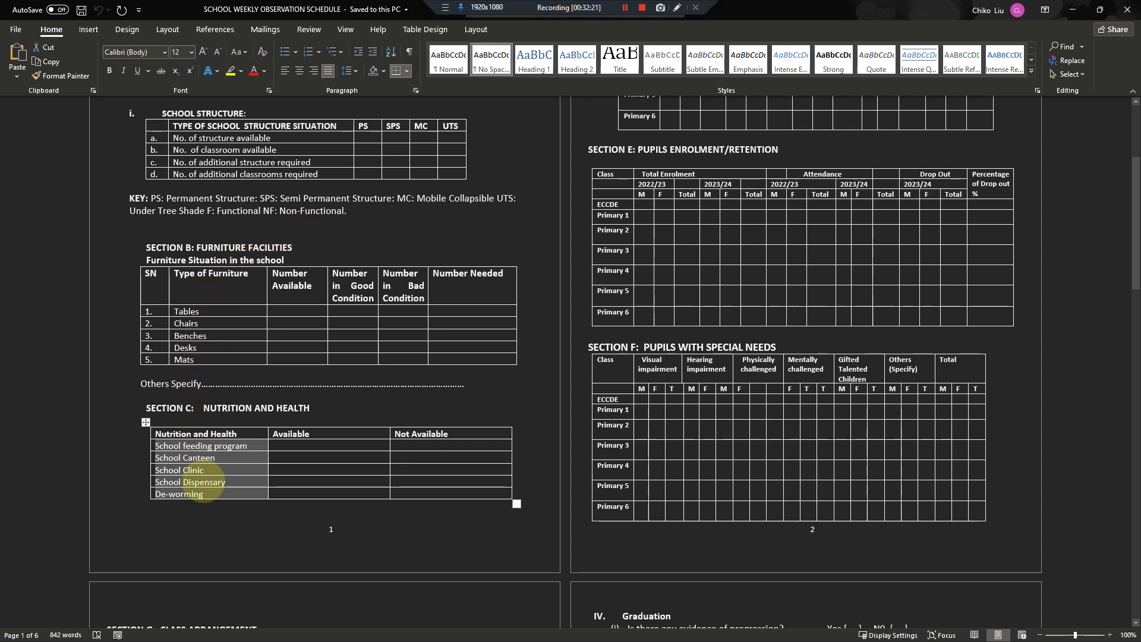
- Review the row labels of Section G's class arrangement table and Section H's supervision table
scroll(231, 460, down, 1)
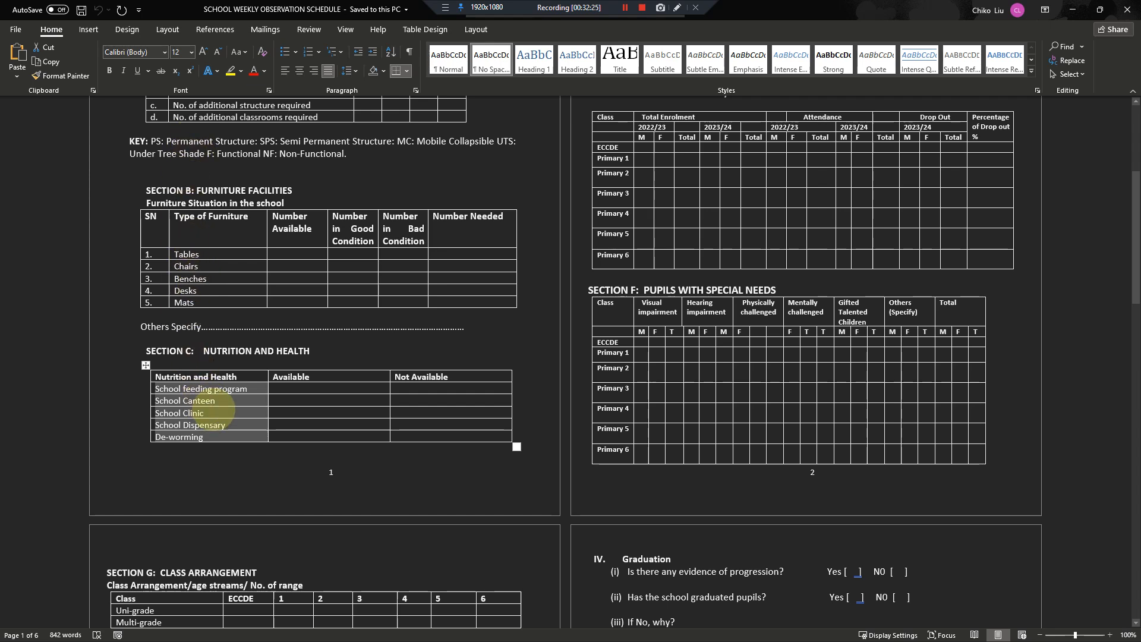
scroll(215, 403, down, 3)
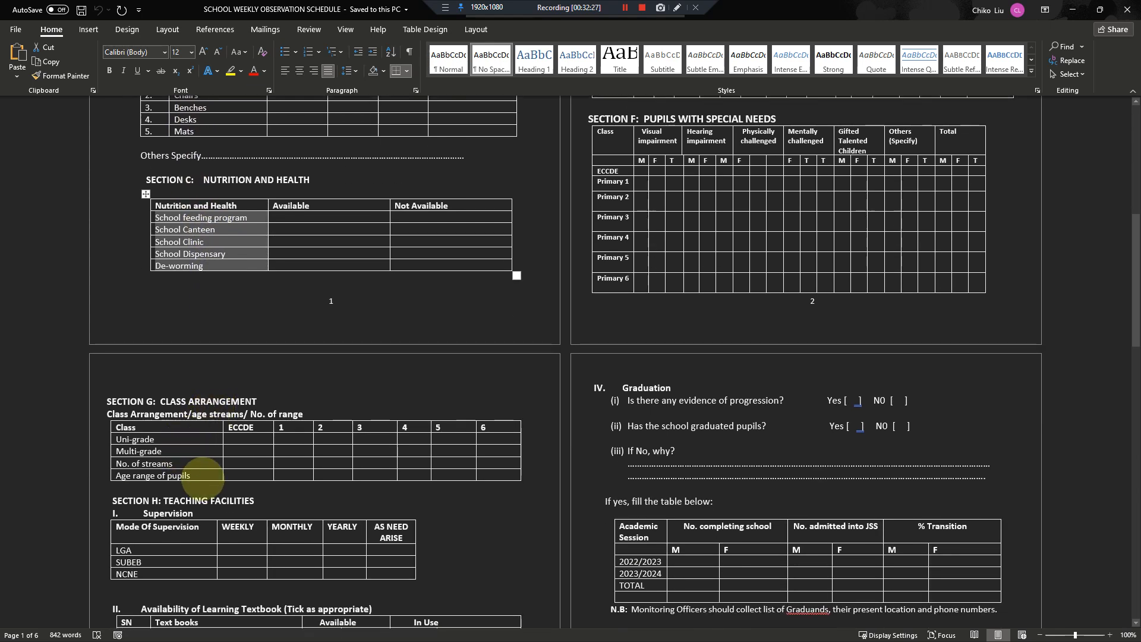
drag(203, 475, 122, 440)
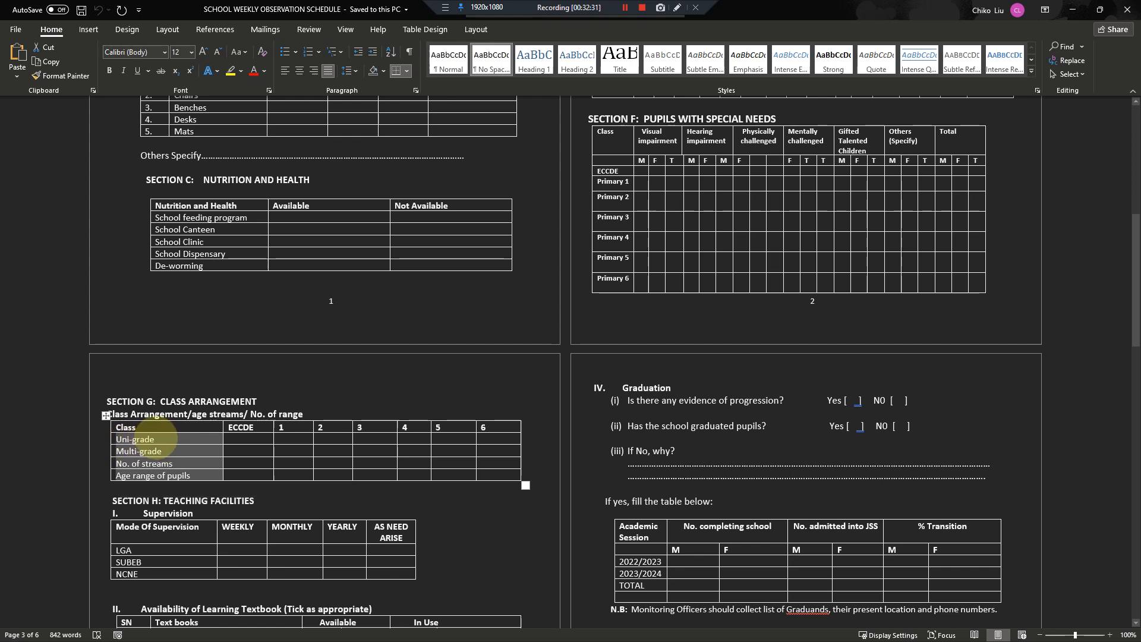
scroll(162, 492, down, 2)
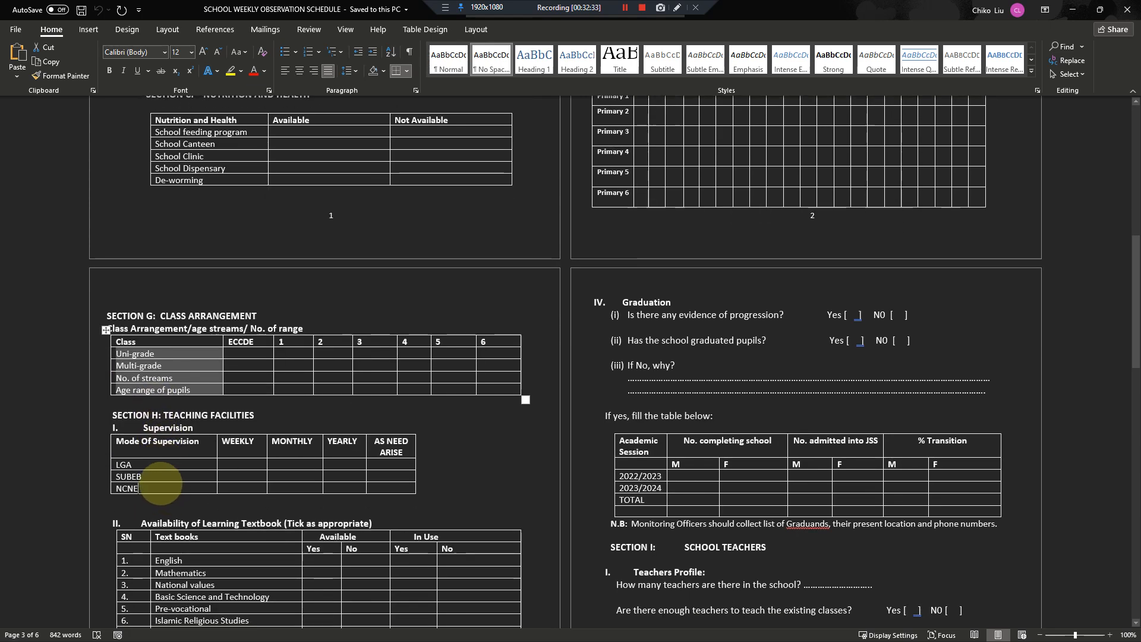
drag(160, 484, 139, 467)
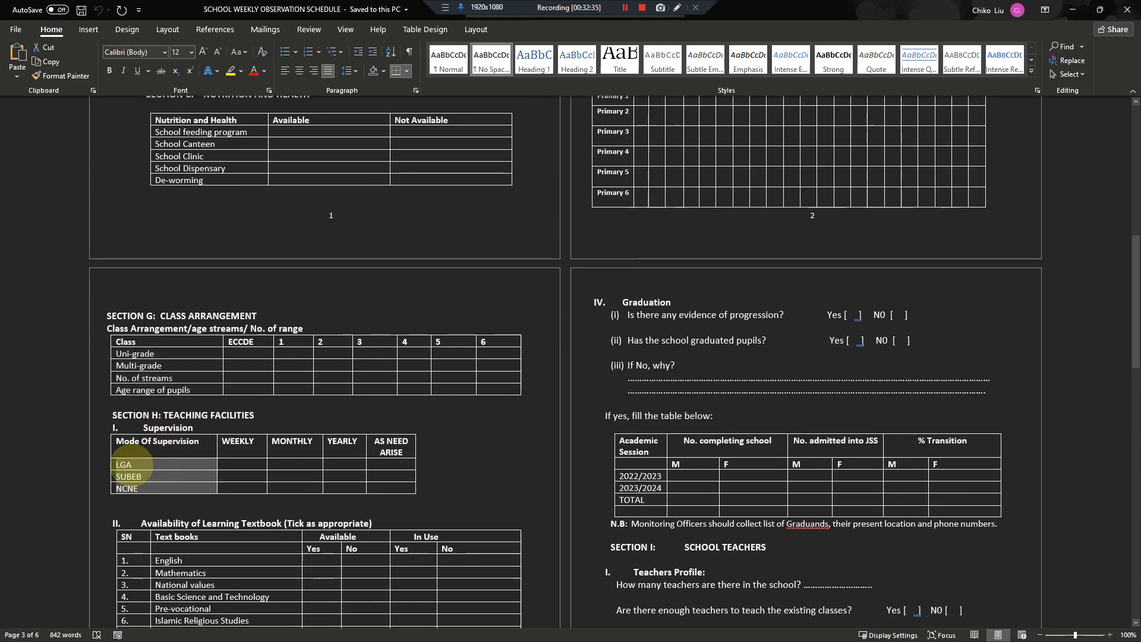
- Review Section H's textbook list from English to Christian Religious Studies and the textbook questions below it
scroll(172, 476, down, 2)
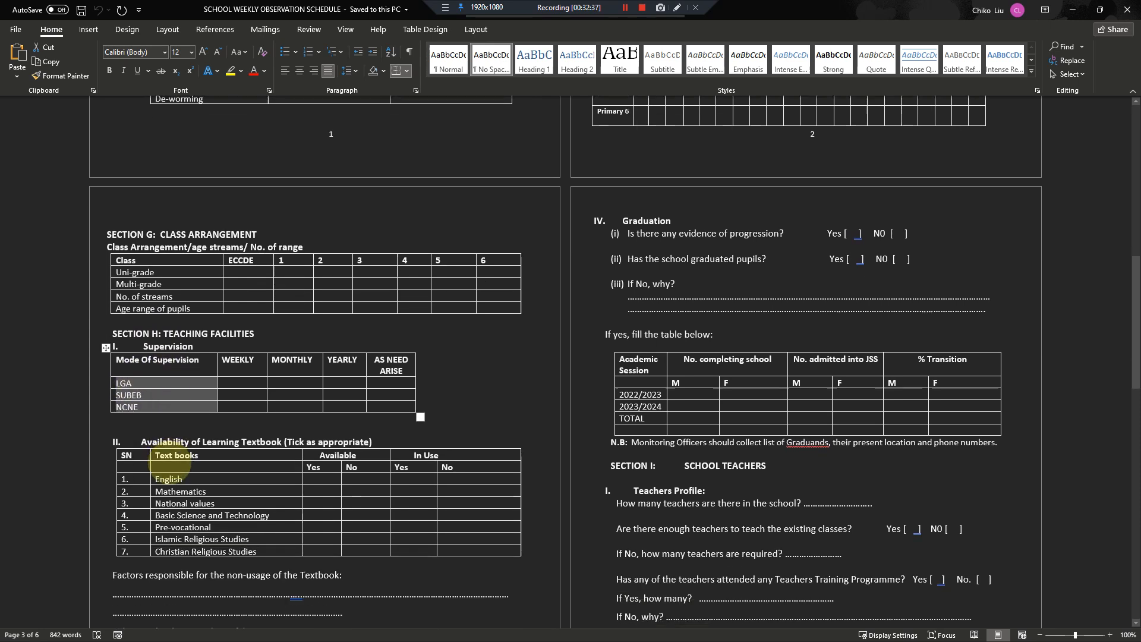
drag(263, 546, 174, 473)
scroll(176, 478, down, 6)
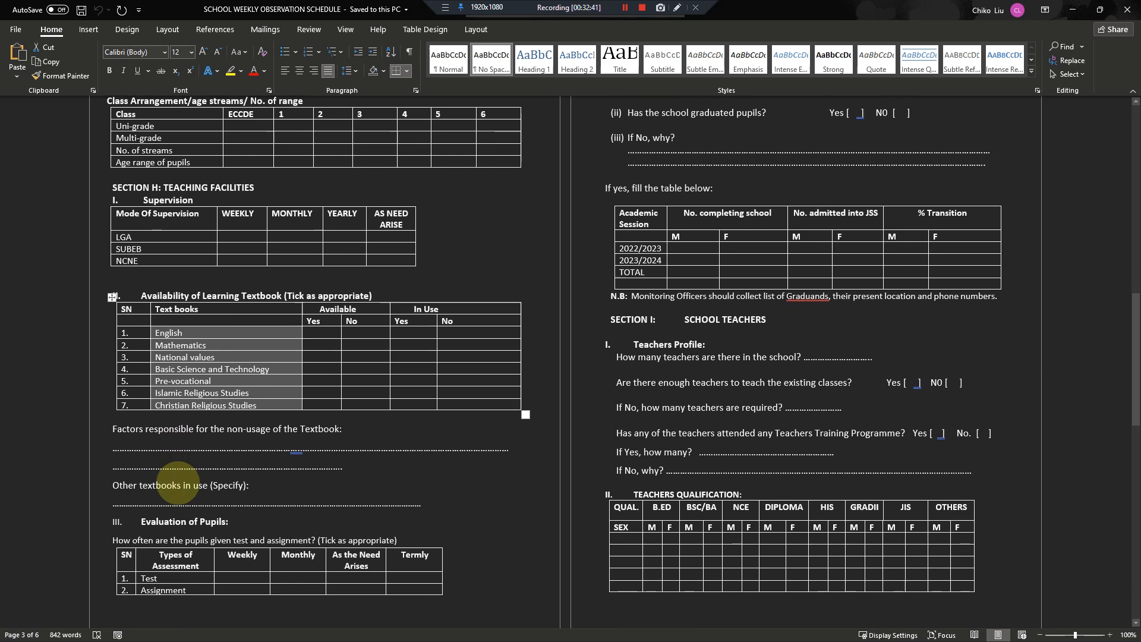
drag(191, 479, 191, 477)
scroll(330, 464, down, 1)
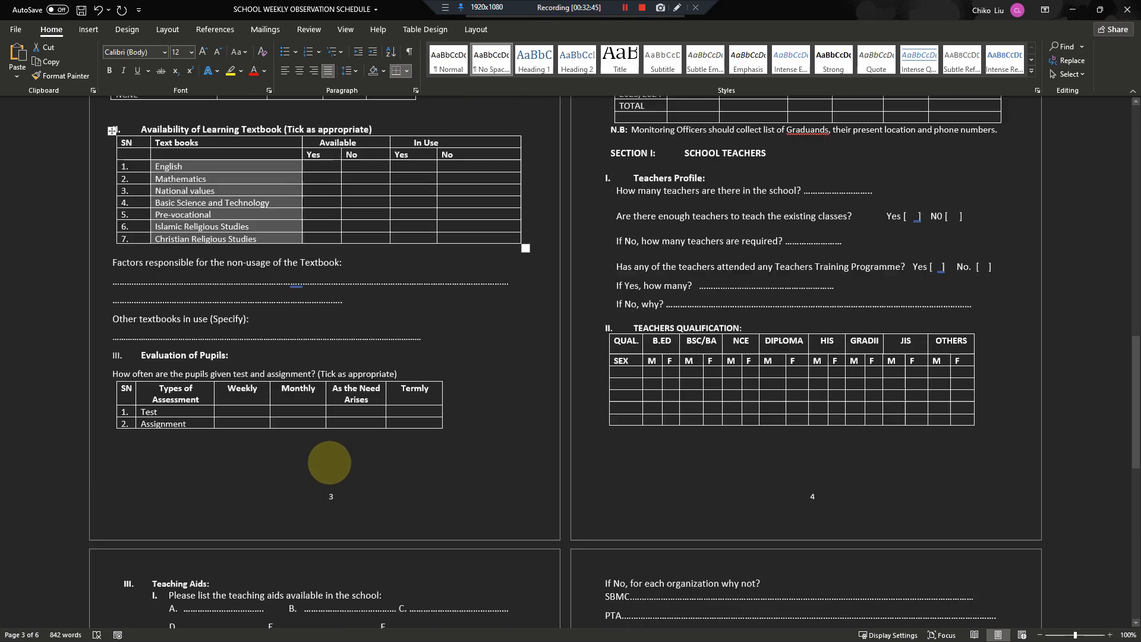
- Look through the rest of the document to Sections J and K and return to the first page
scroll(326, 476, up, 1)
scroll(315, 452, down, 12)
scroll(306, 420, down, 1)
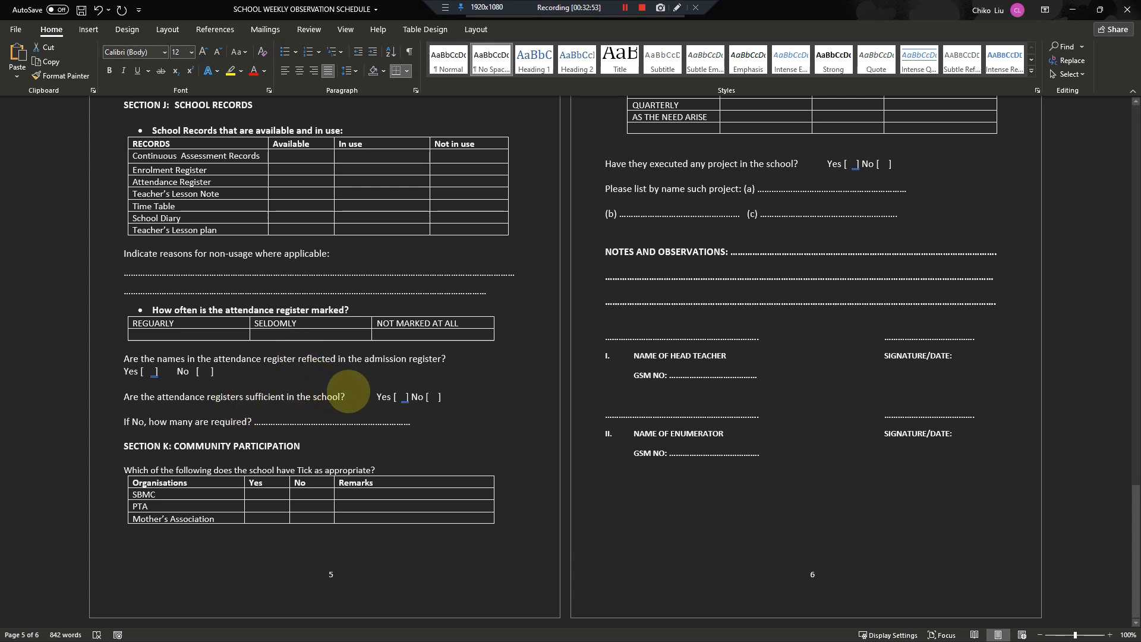
scroll(347, 392, up, 8)
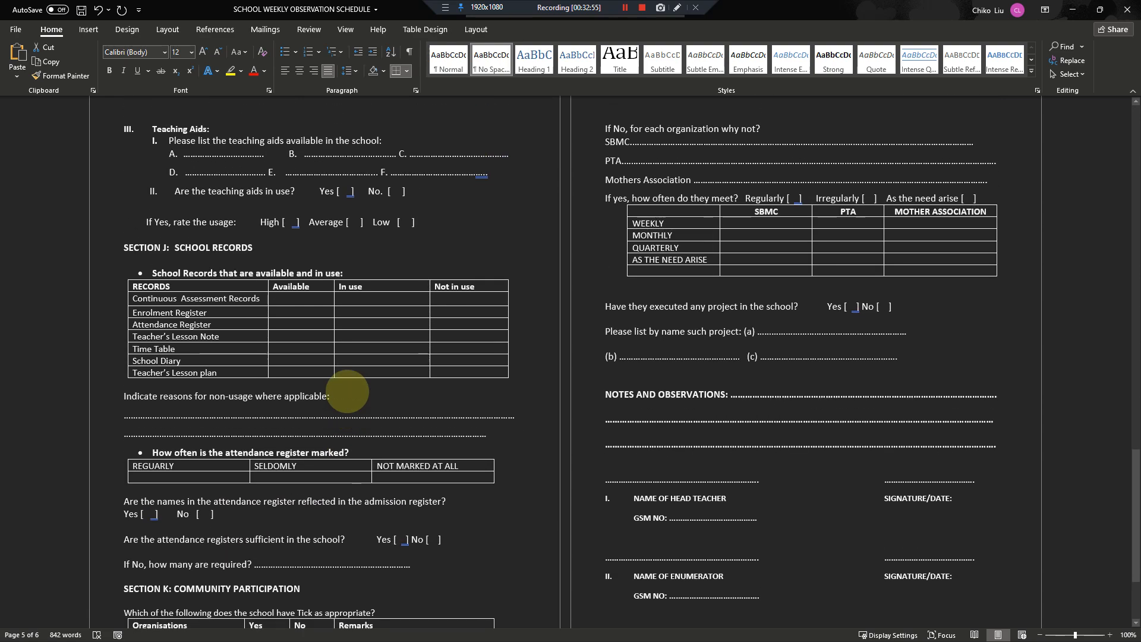
scroll(350, 394, up, 15)
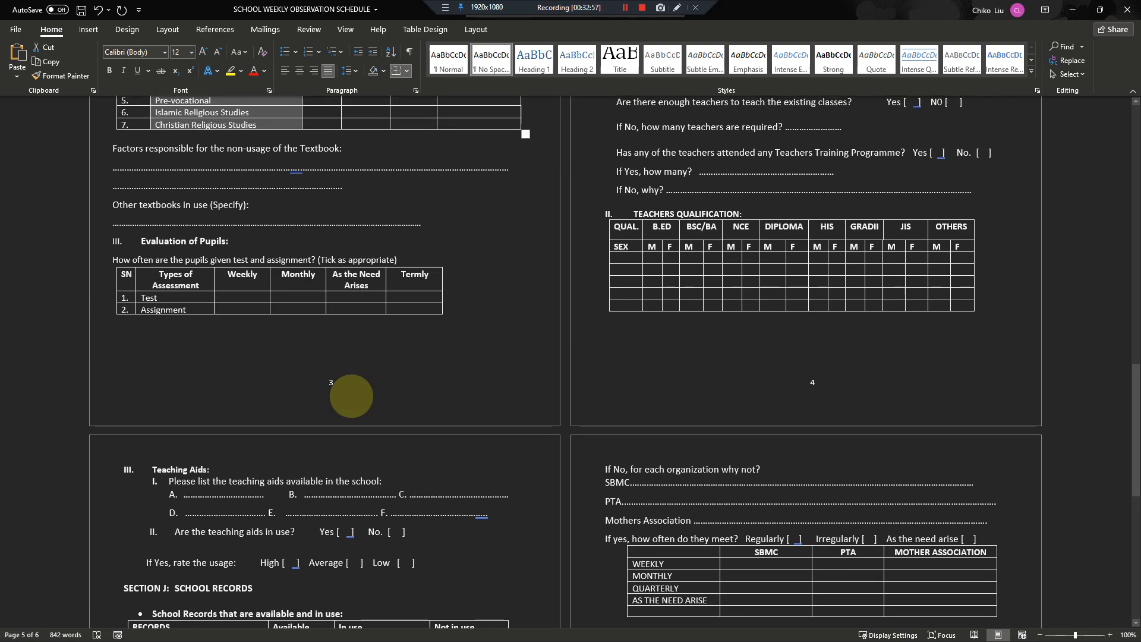
scroll(352, 395, up, 1)
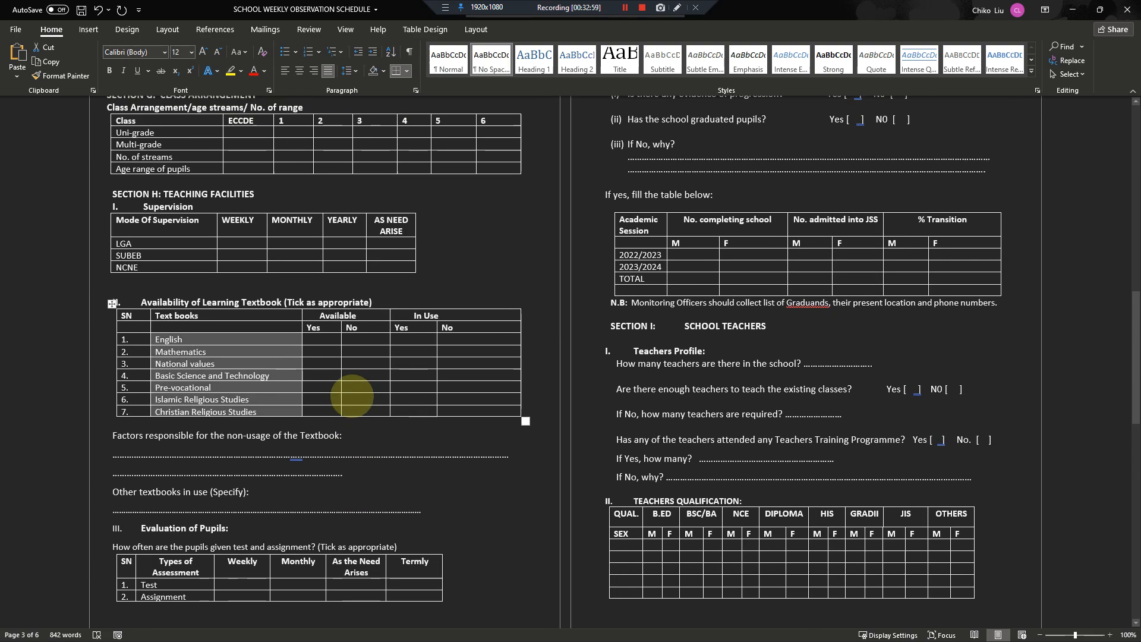
scroll(353, 395, up, 12)
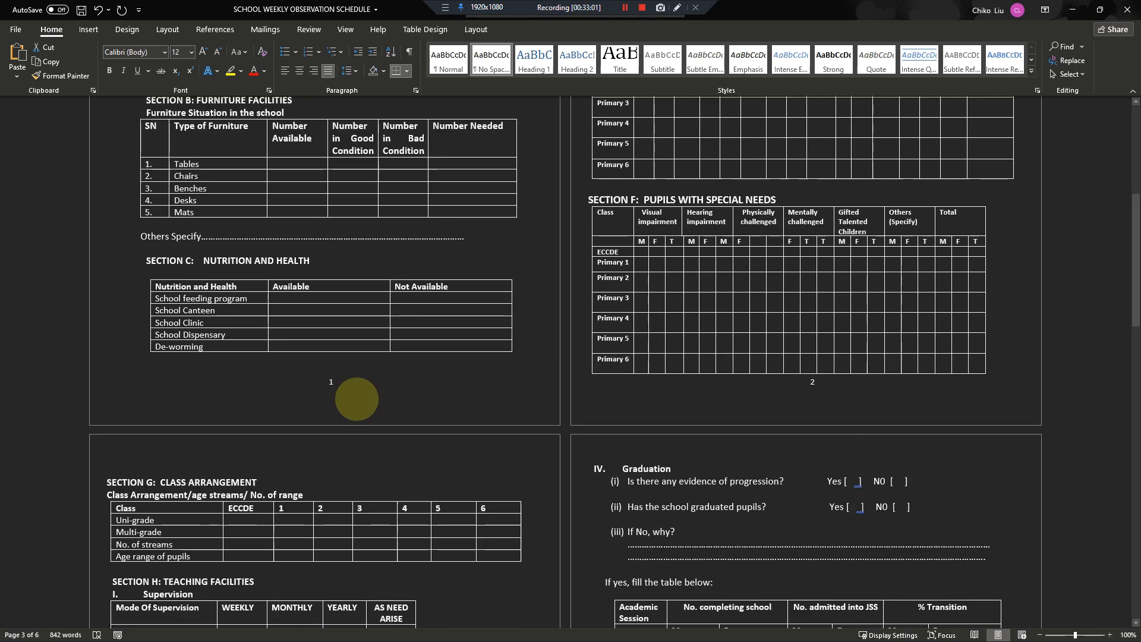
scroll(356, 398, up, 11)
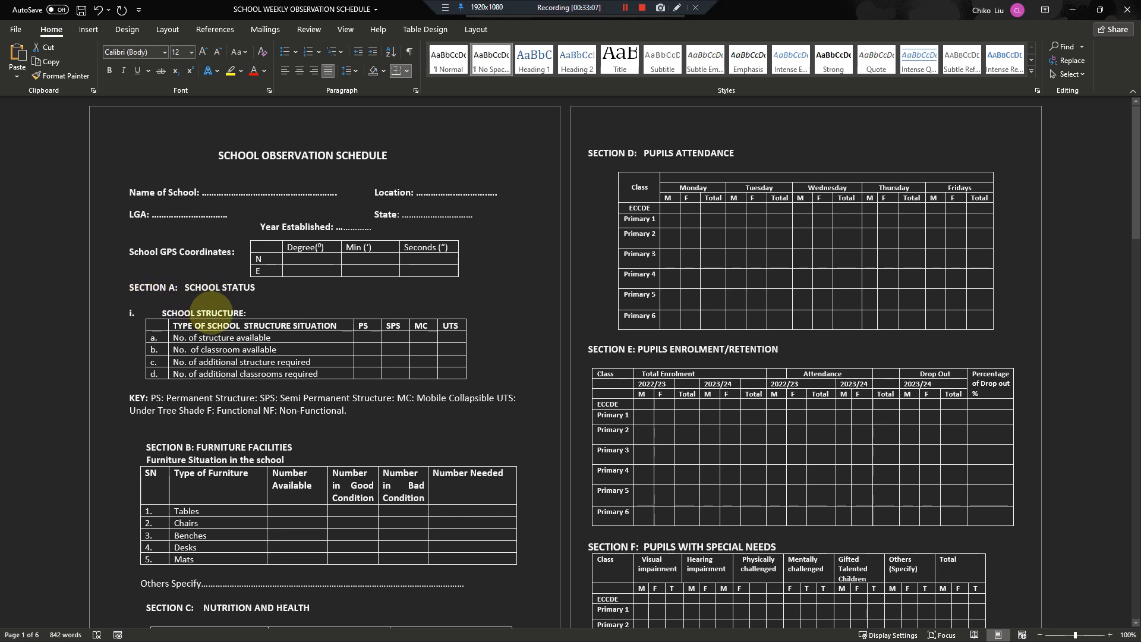
- Go through the section headings from Section D, Pupils Attendance, to Section I, School Teachers
click(606, 155)
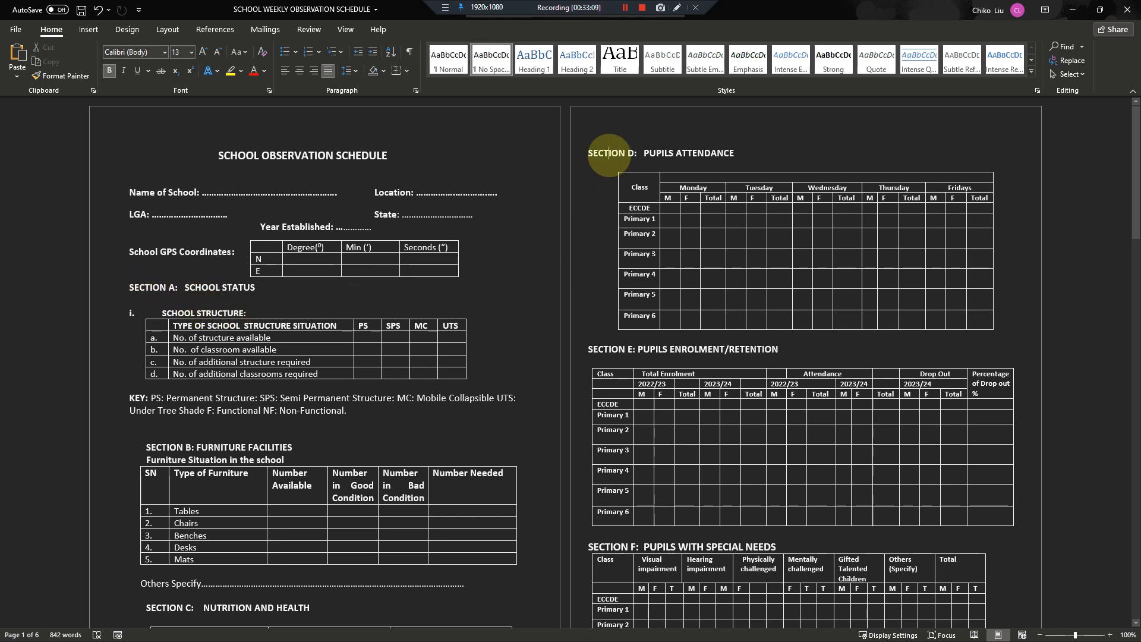
scroll(612, 321, down, 8)
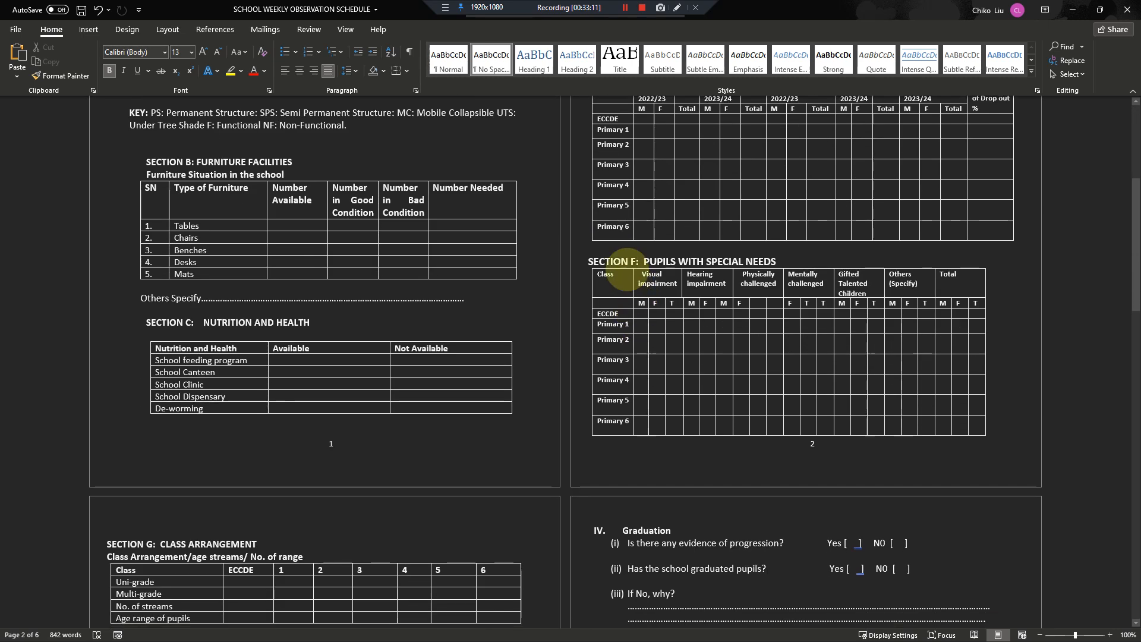
click(621, 262)
scroll(622, 261, down, 13)
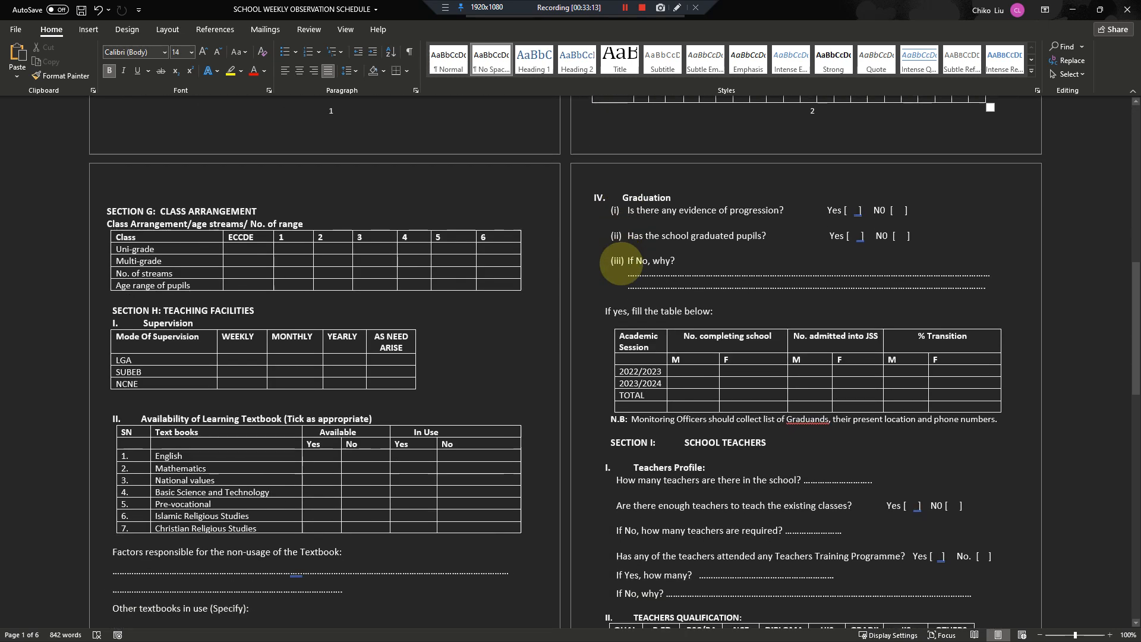
click(621, 262)
scroll(621, 265, down, 2)
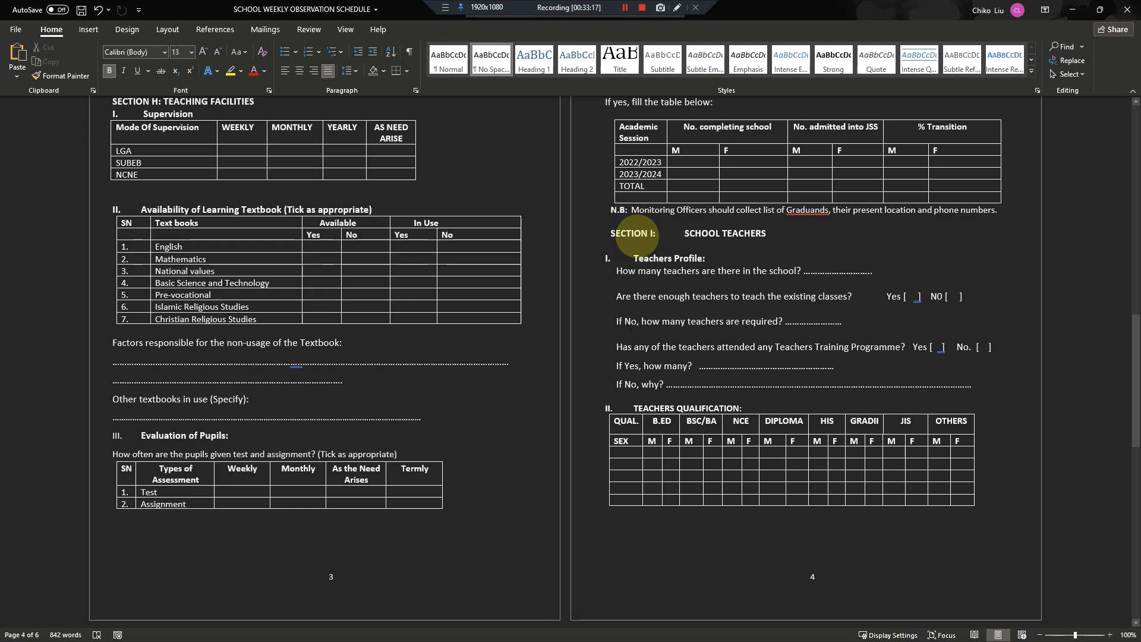
scroll(635, 245, up, 10)
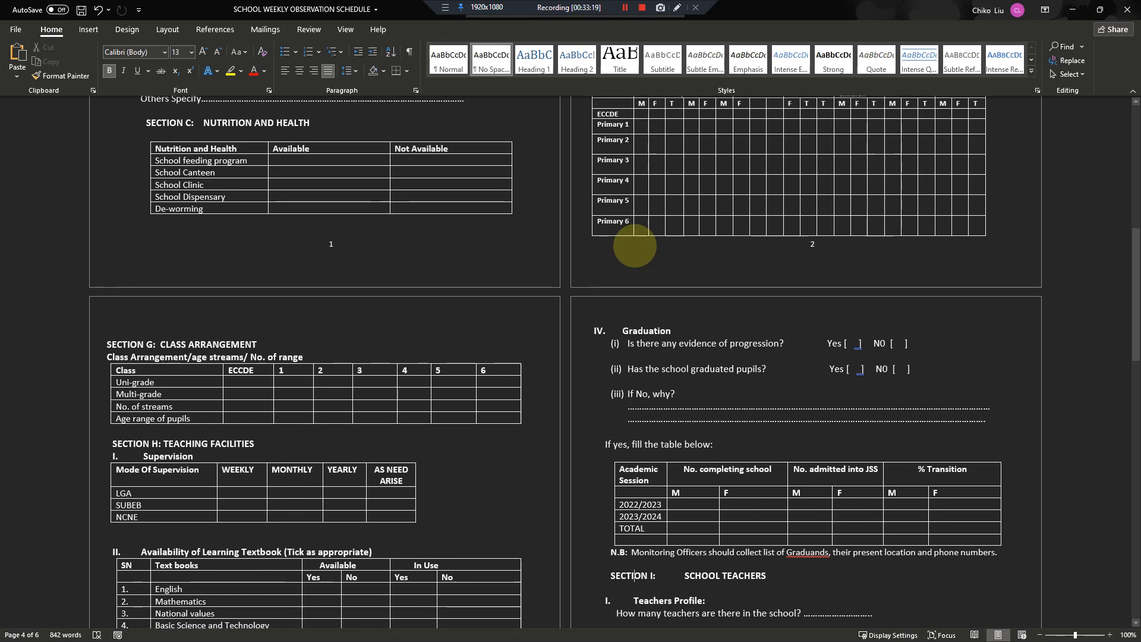
scroll(635, 245, up, 2)
scroll(619, 224, down, 8)
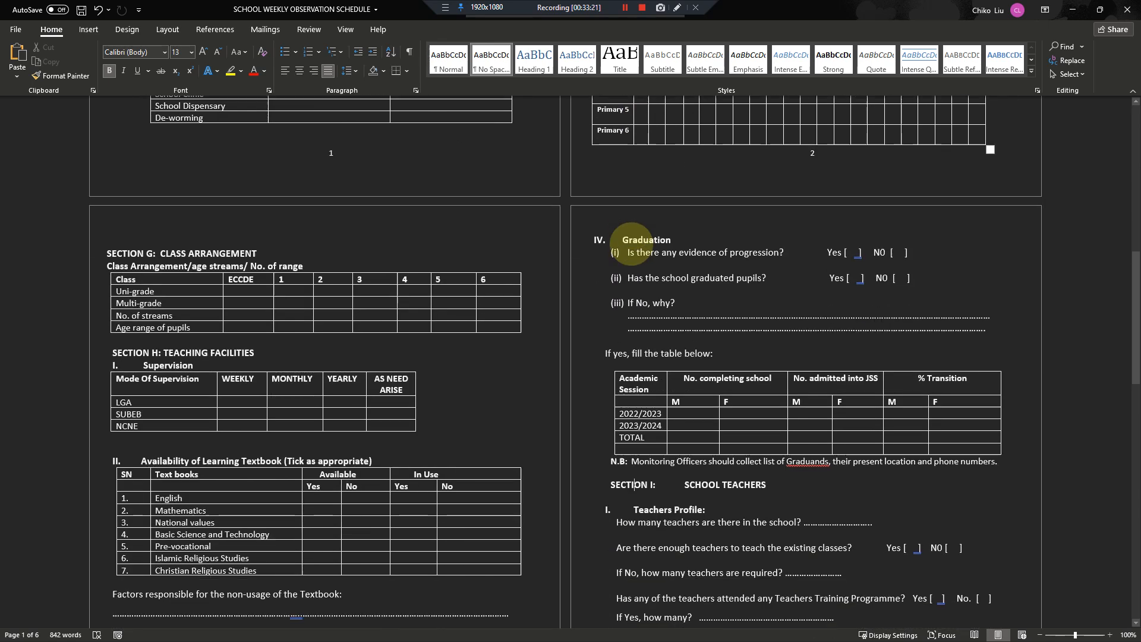
drag(611, 377, 657, 375)
- Examine the Teaching Aids questions, Sections J and K, and the closing notes and signature blocks
scroll(663, 376, down, 13)
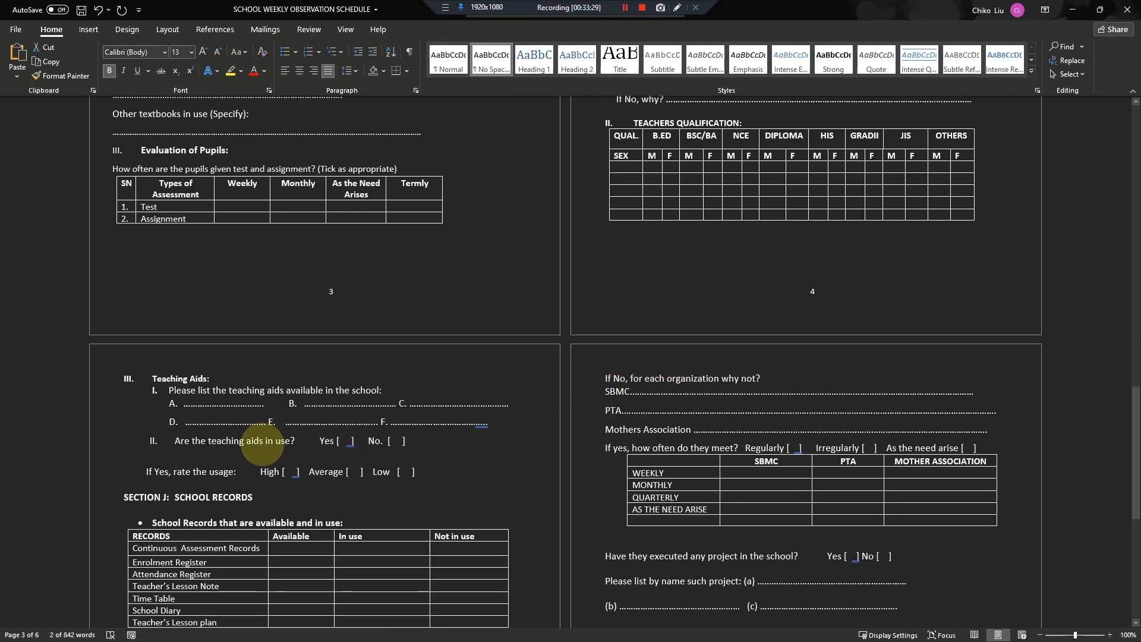
scroll(297, 446, down, 2)
scroll(314, 453, down, 10)
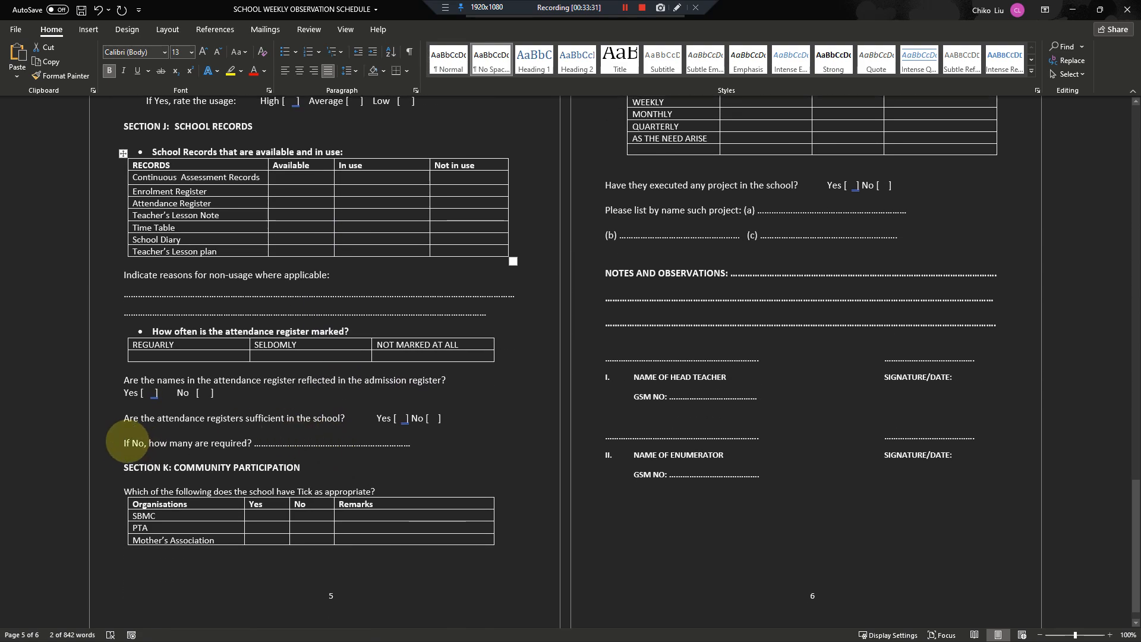
scroll(542, 370, up, 8)
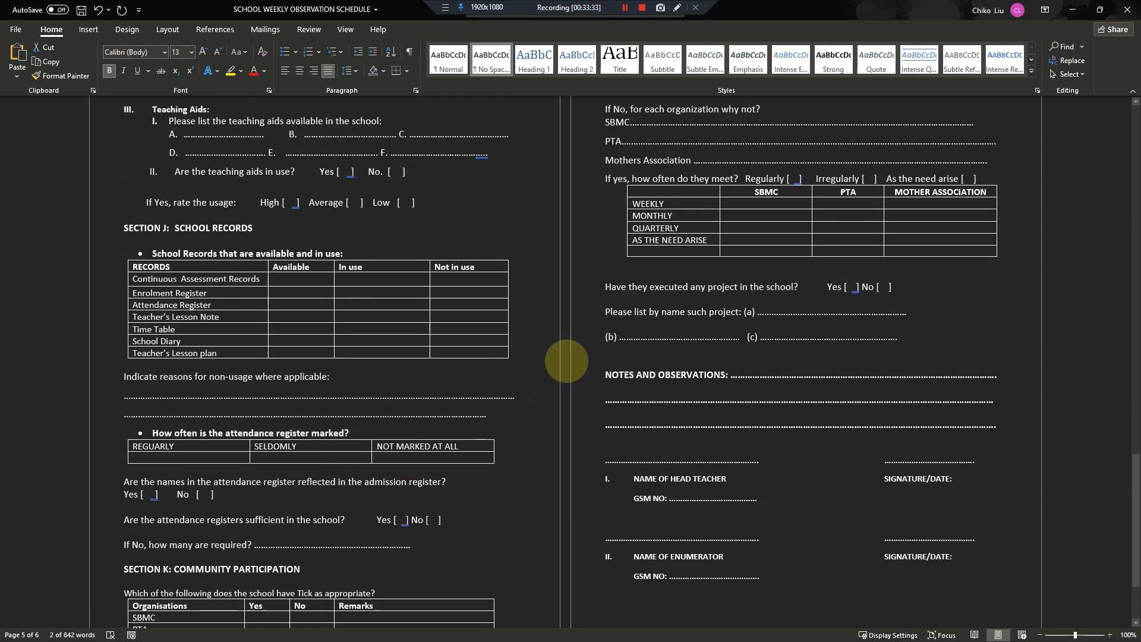
scroll(575, 352, up, 9)
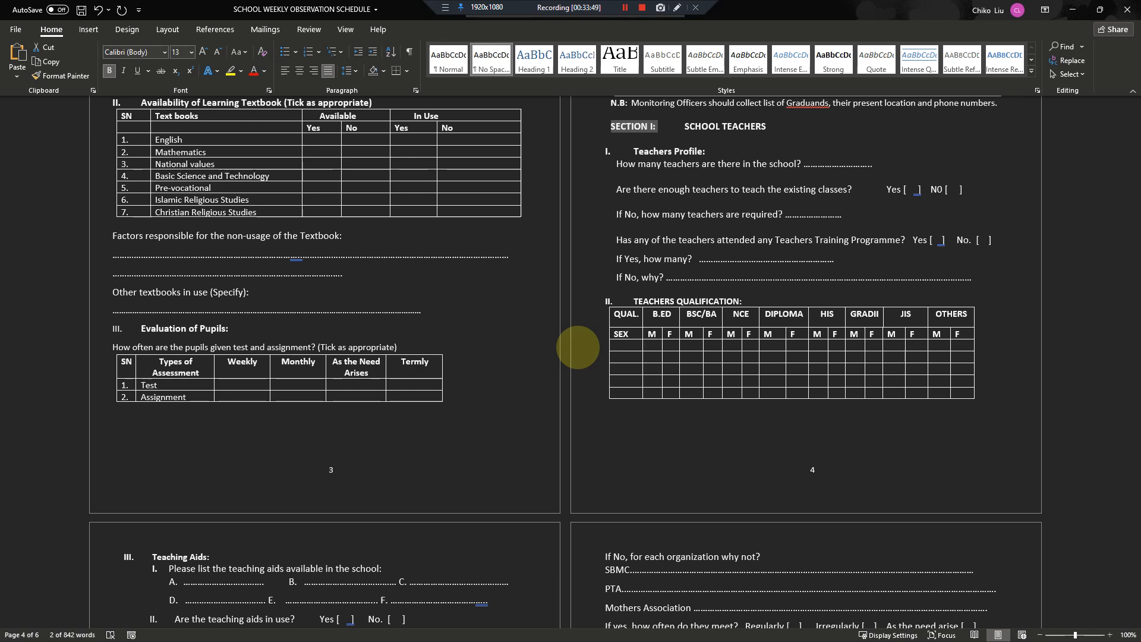
scroll(574, 346, down, 3)
scroll(573, 346, down, 9)
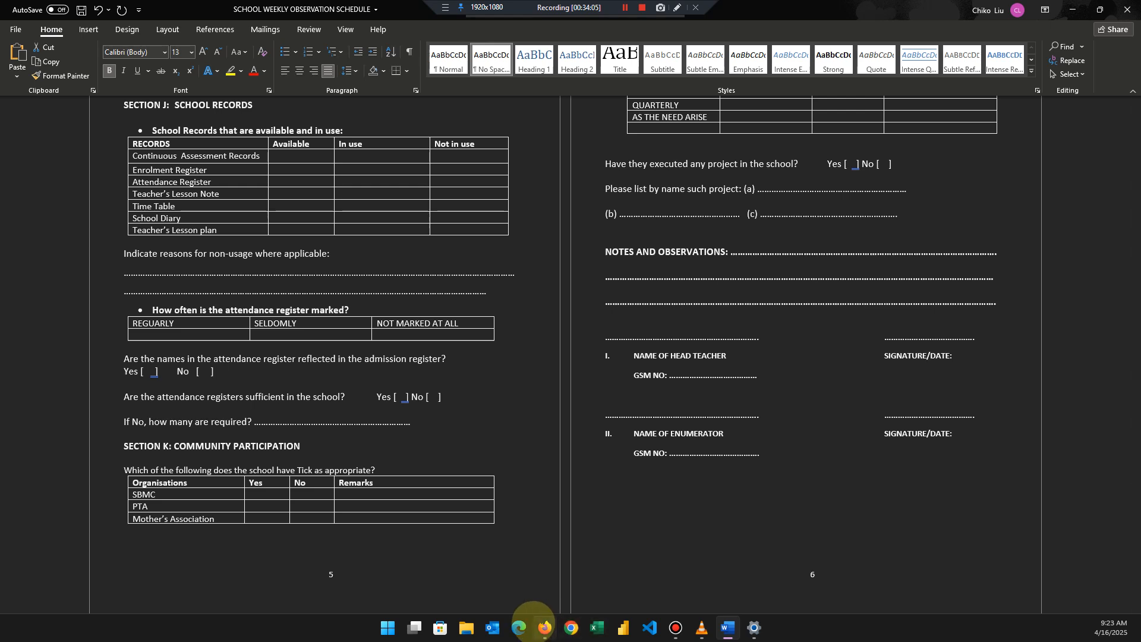
- Switch to Firefox, recheck the subform limit on the Database and Form limits page and return to the form editor
click(545, 628)
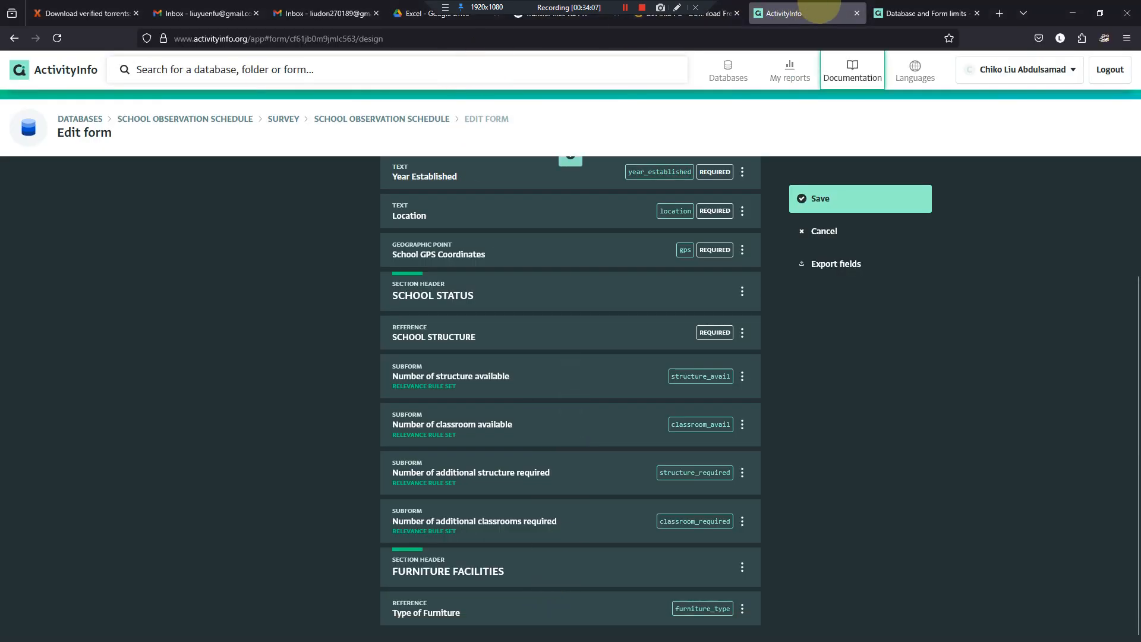
click(908, 13)
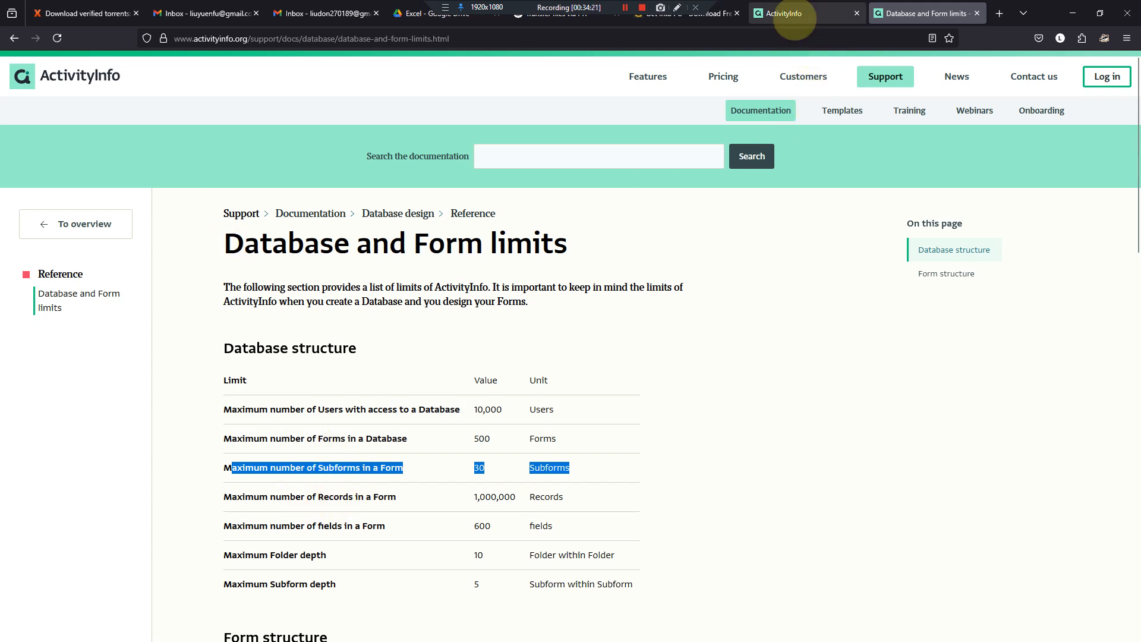
click(794, 19)
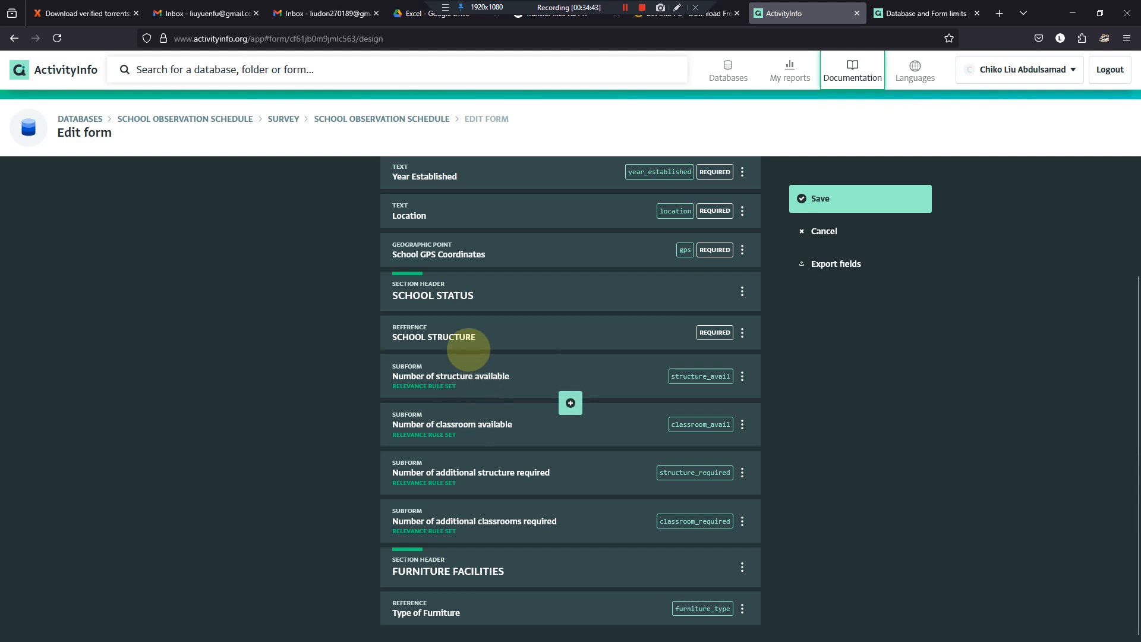
- Open the SCHOOL STRUCTURE reference field's settings, and leave the form editor, discarding the unsaved changes
click(475, 327)
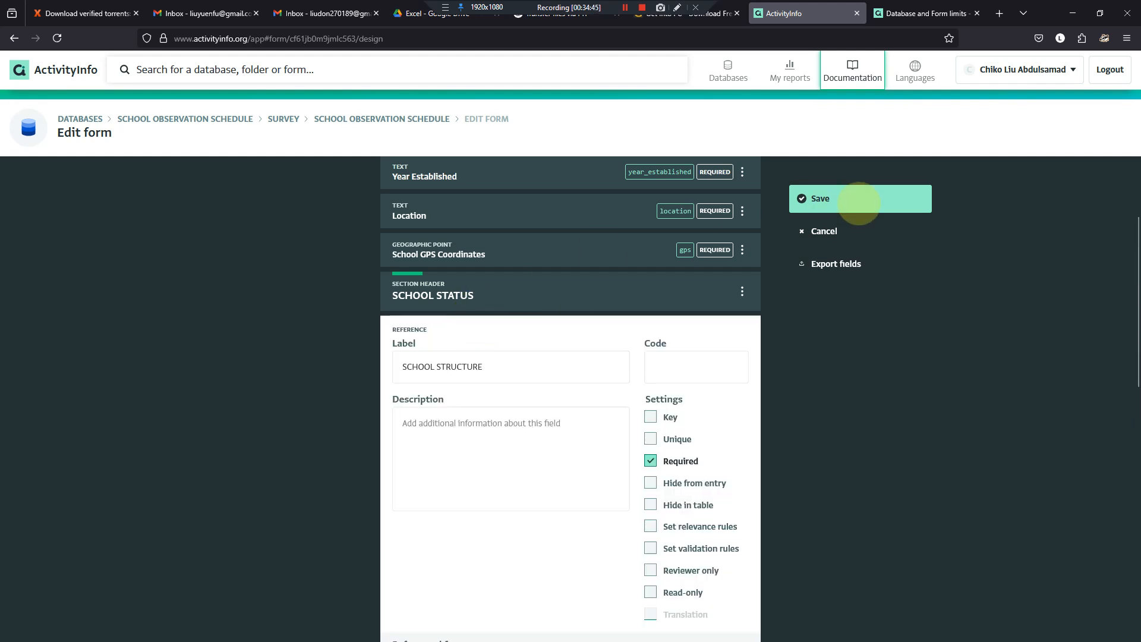
click(813, 230)
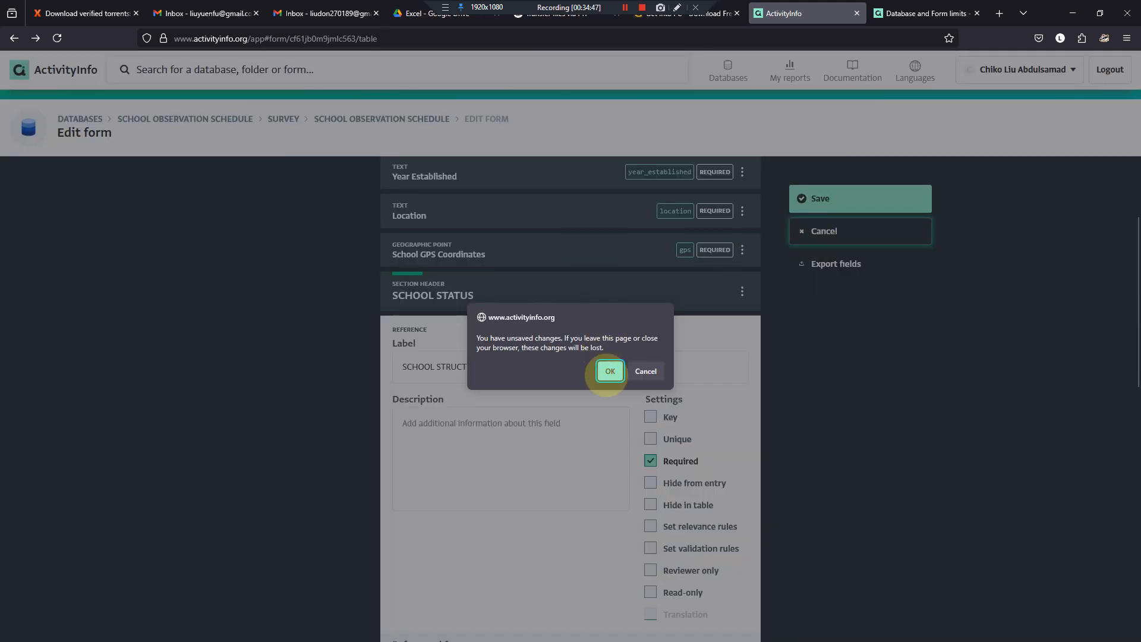
click(610, 371)
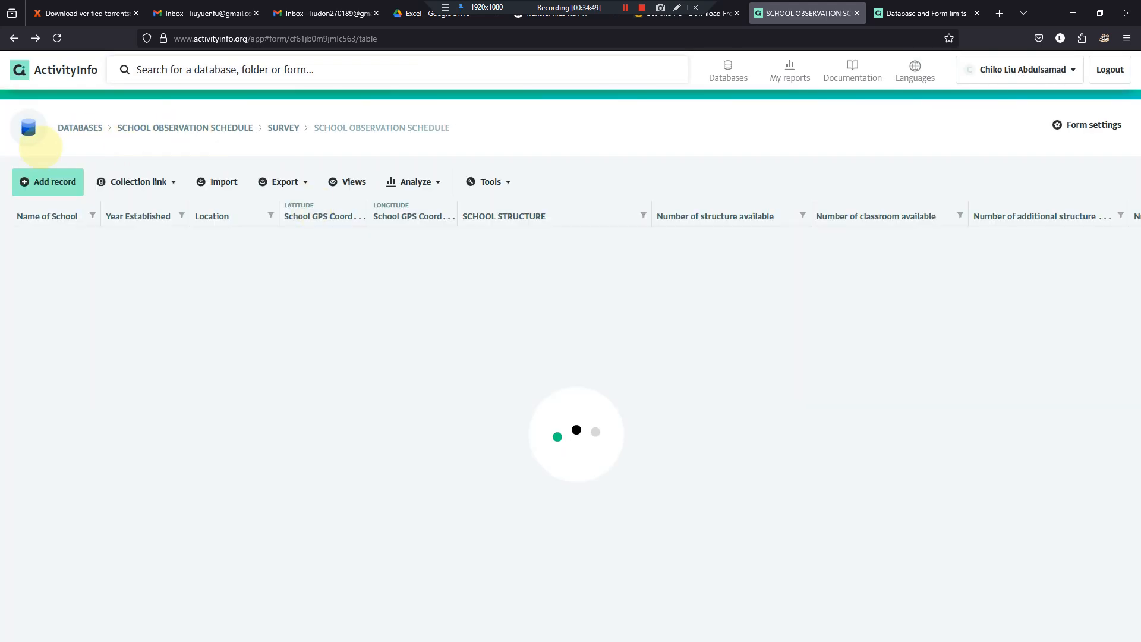
- Examine the new-record form and its SCHOOL STRUCTURE reference record form, and cancel both without saving
click(47, 181)
scroll(477, 451, down, 2)
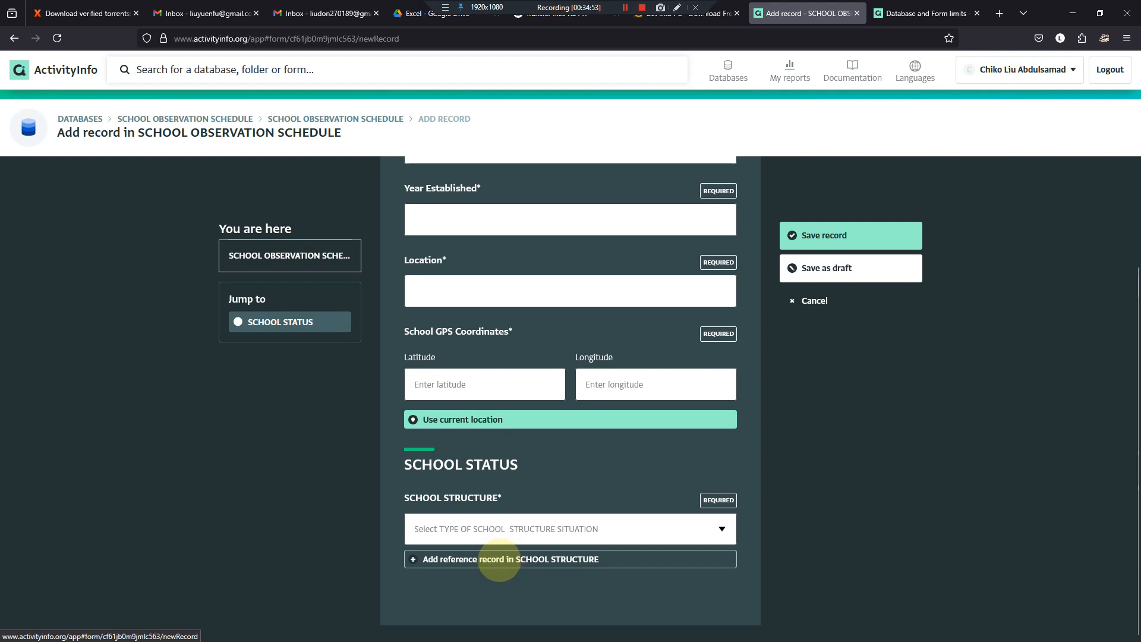
click(509, 559)
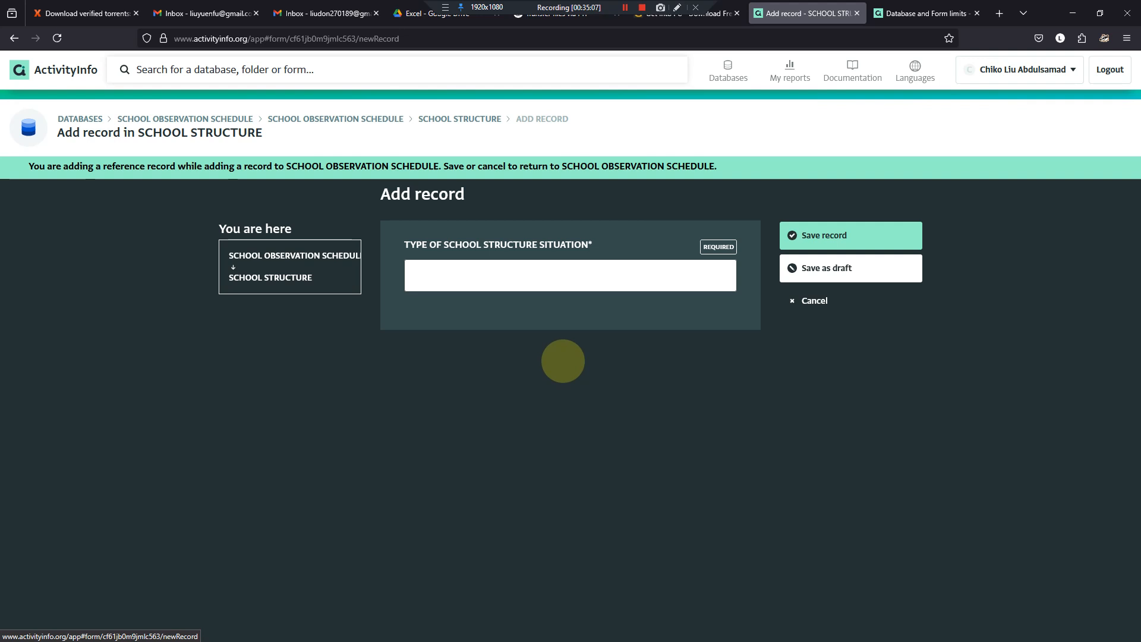
click(812, 300)
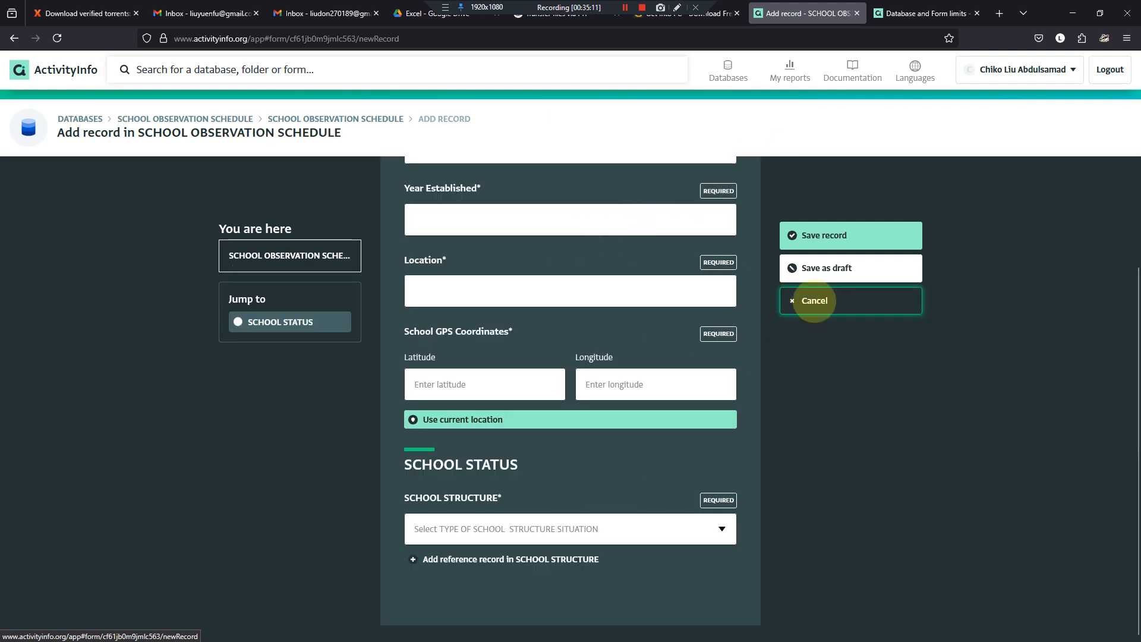
click(815, 300)
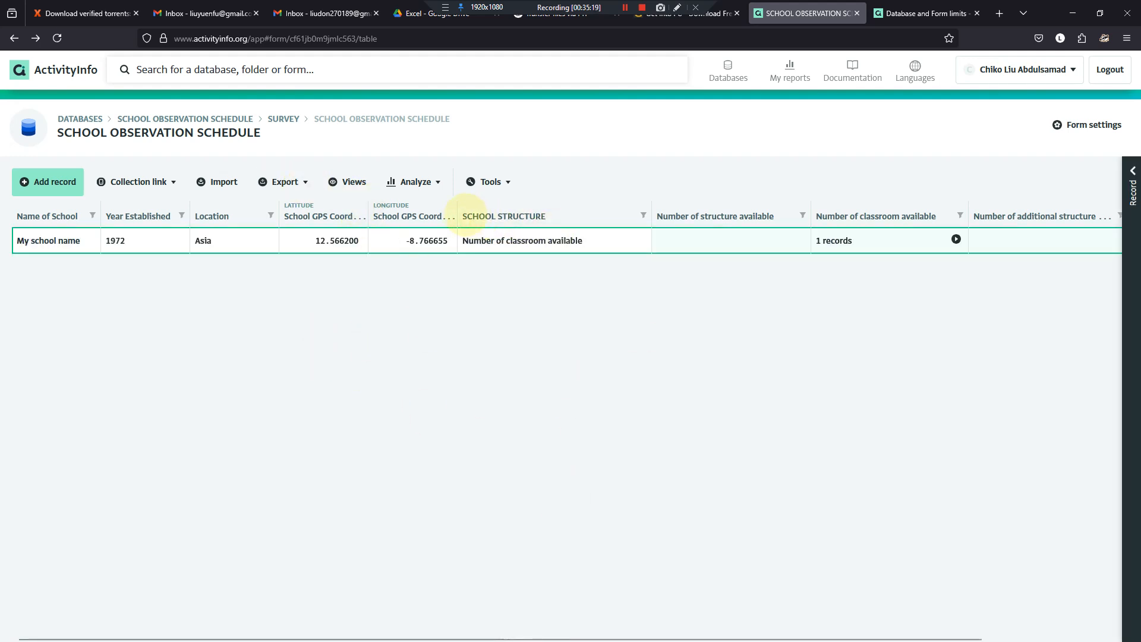
- Widen the School GPS Coordinates columns in the records table to fit their full headings
drag(458, 212, 481, 214)
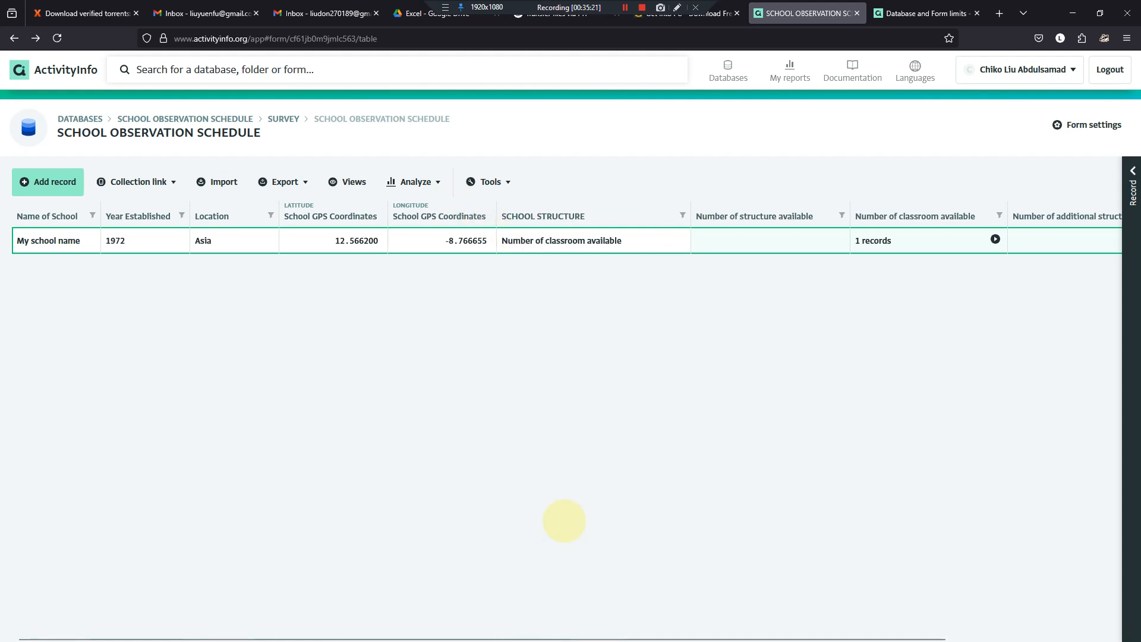
- Switch to the Word questionnaire and go back from Sections J and K to the Section B and C tables
click(734, 625)
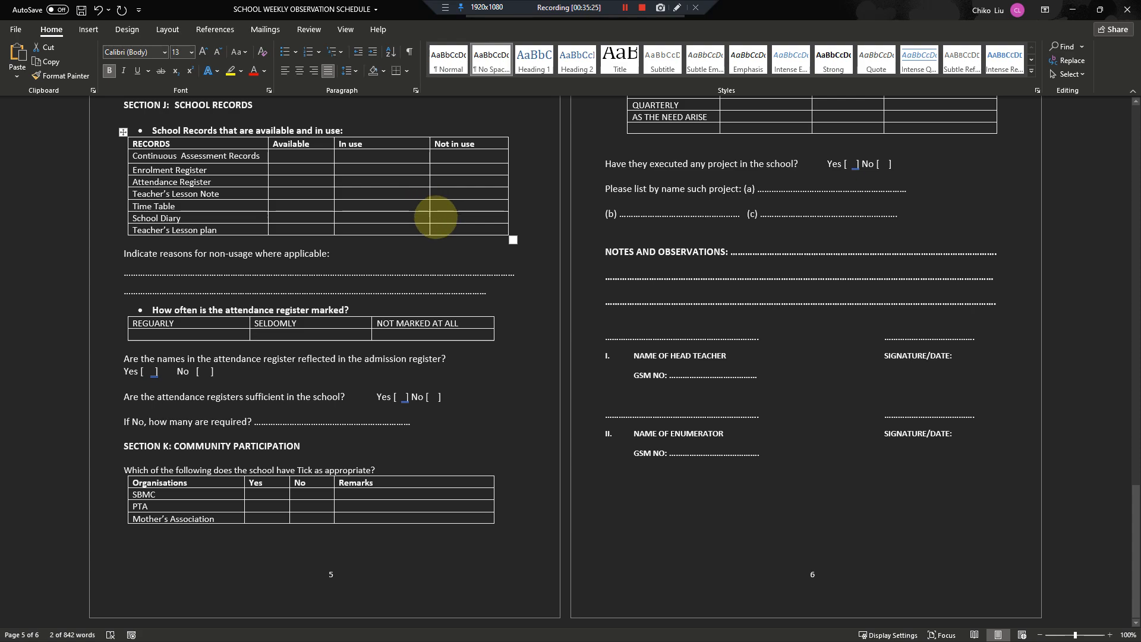
scroll(437, 218, up, 3)
scroll(437, 218, up, 20)
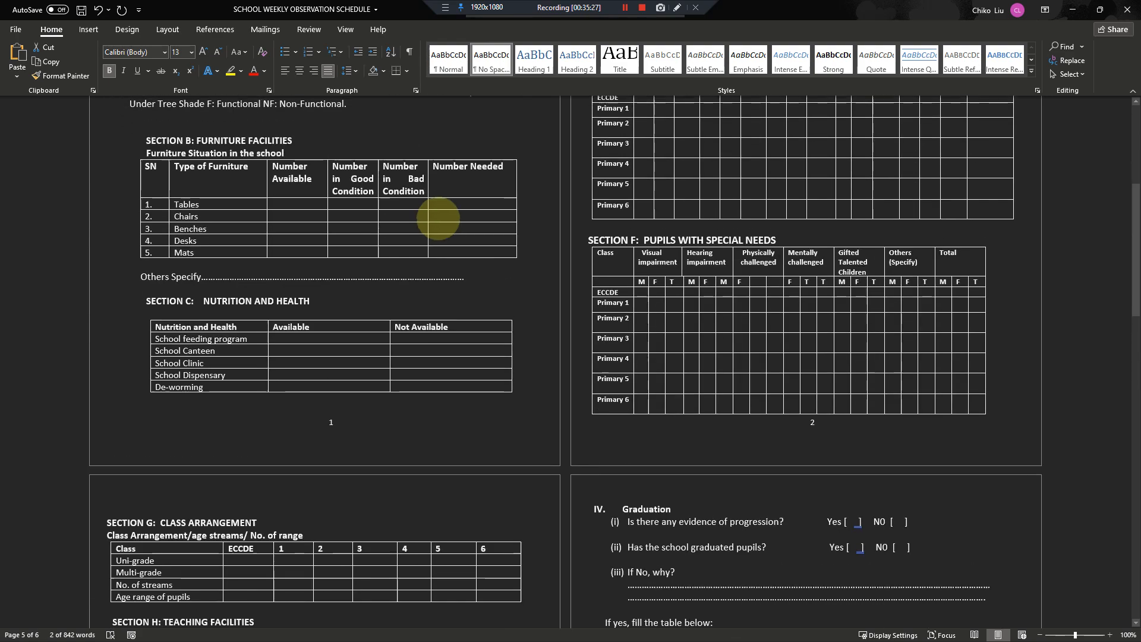
scroll(438, 219, down, 20)
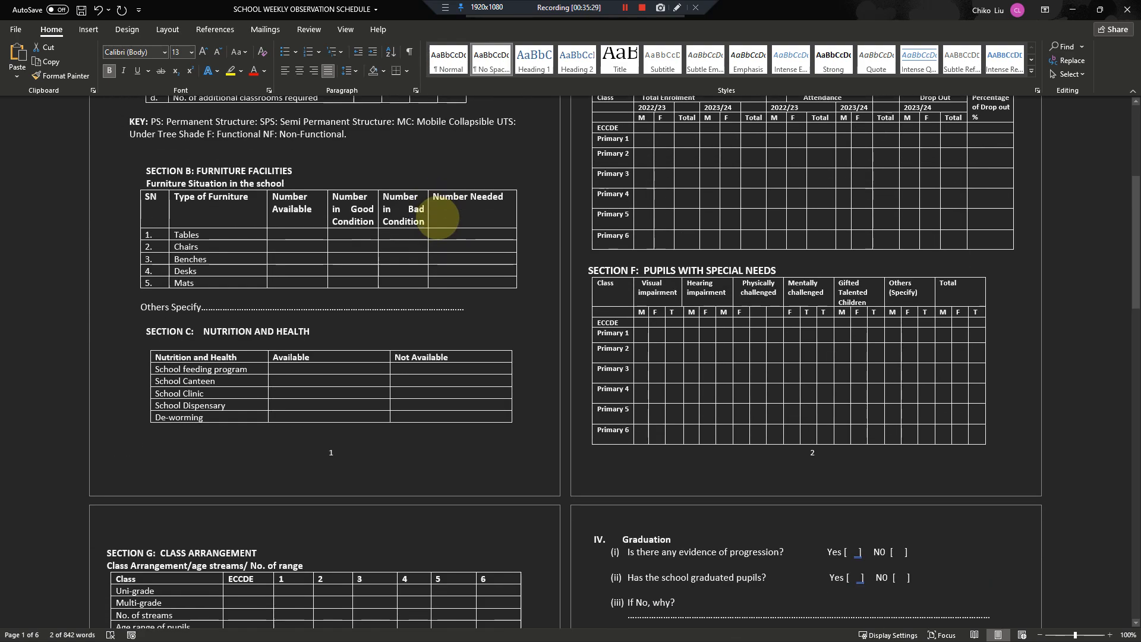